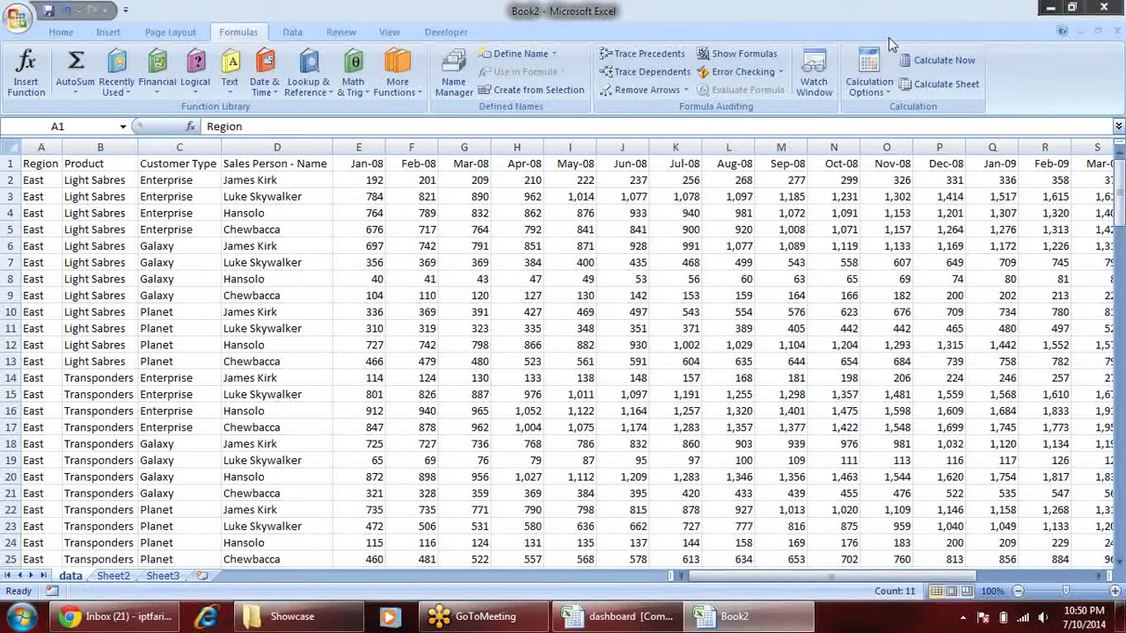
# - Highlight the Product, Customer Type, Sales Person and month-heading ranges on Book2's data sheet
pyautogui.click(101, 180)
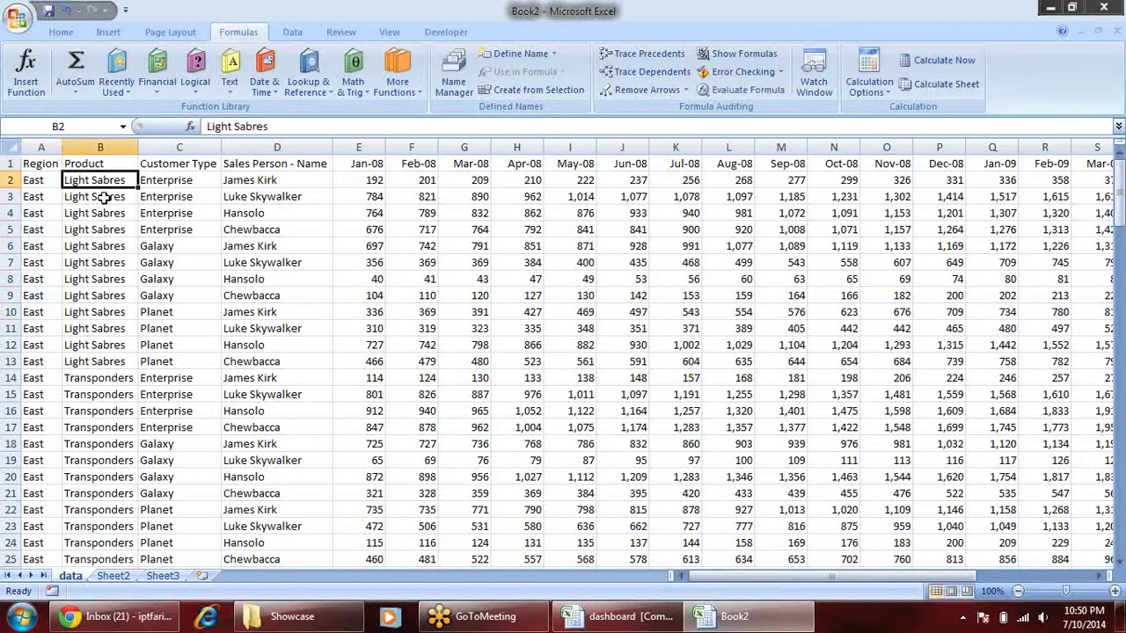
pyautogui.moveTo(97, 229); pyautogui.dragTo(96, 312)
pyautogui.moveTo(183, 166); pyautogui.dragTo(183, 307)
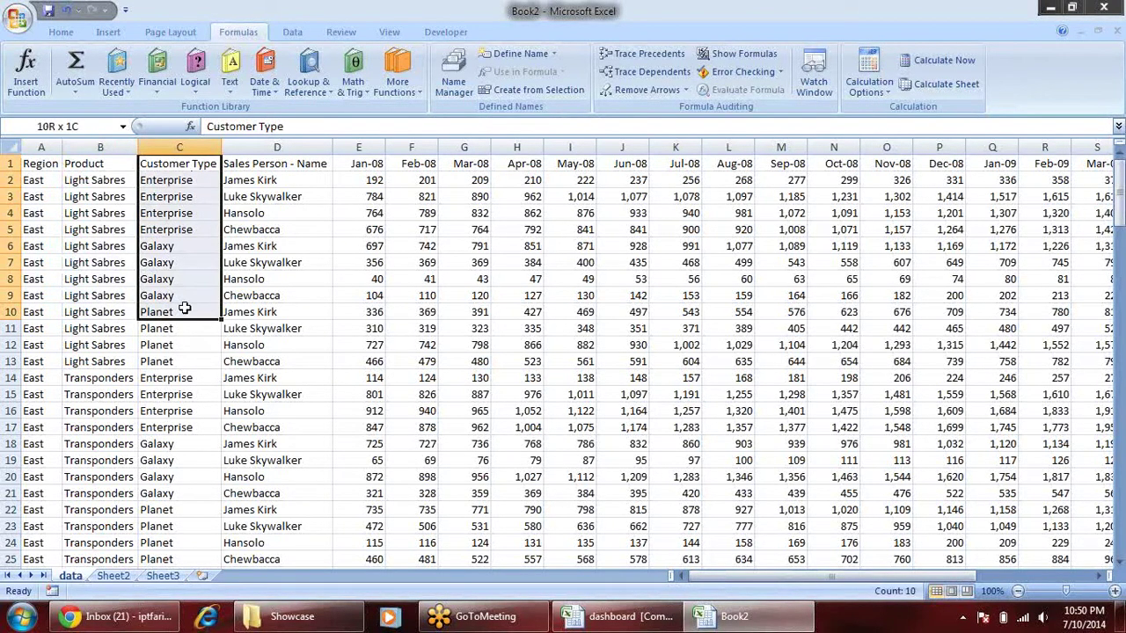
pyautogui.moveTo(299, 180); pyautogui.dragTo(264, 334)
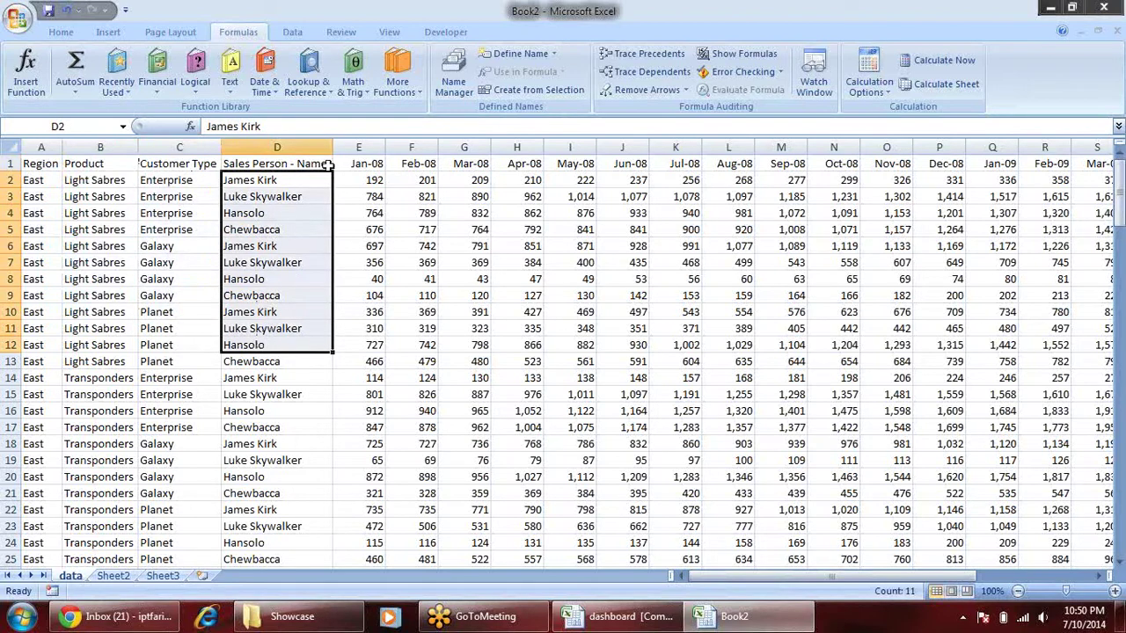
pyautogui.moveTo(357, 166); pyautogui.dragTo(1038, 164)
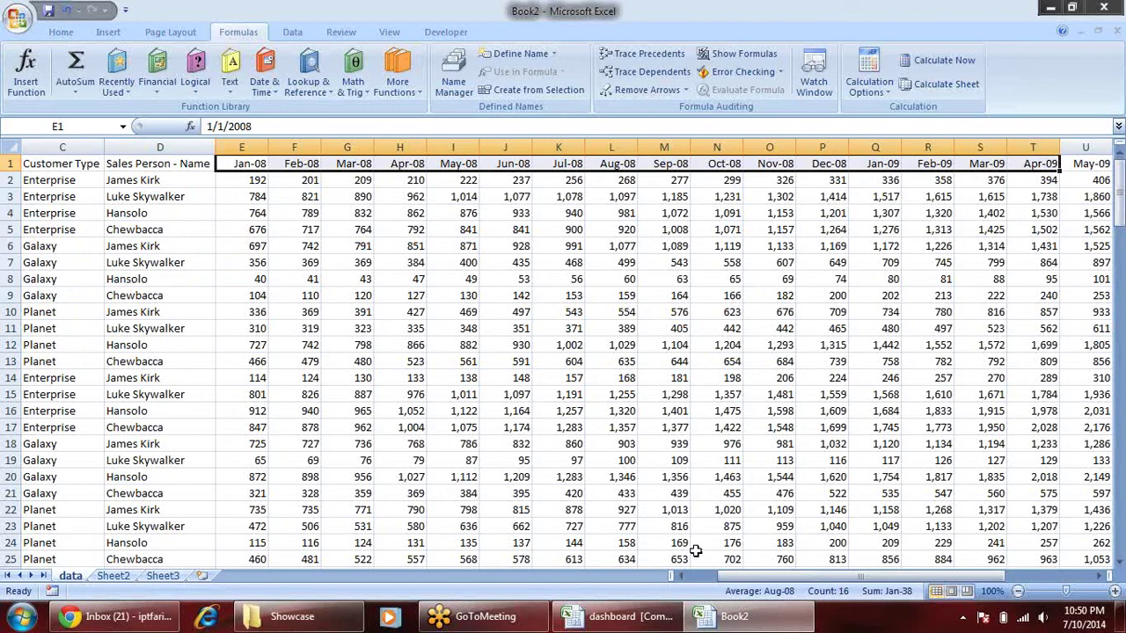
pyautogui.moveTo(749, 576)
pyautogui.mouseDown()
pyautogui.moveTo(789, 585)
pyautogui.moveTo(748, 581)
pyautogui.mouseUp()
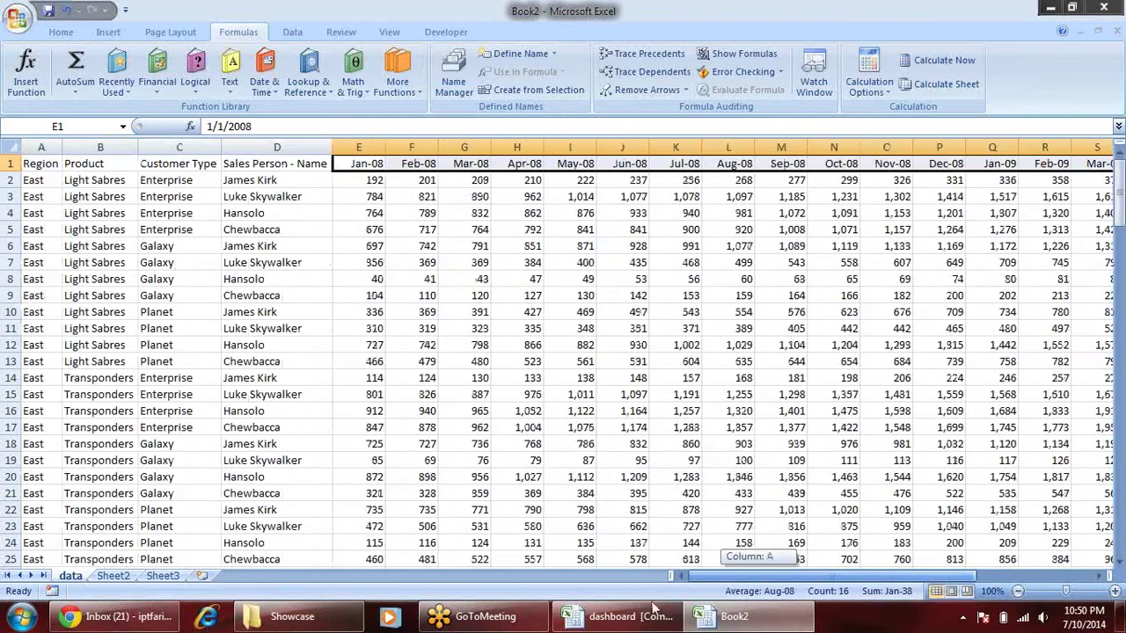
# - Point out sample cells (Light Sabres product, a Region, Feb-08 value 742) and scroll through the data
pyautogui.click(395, 197)
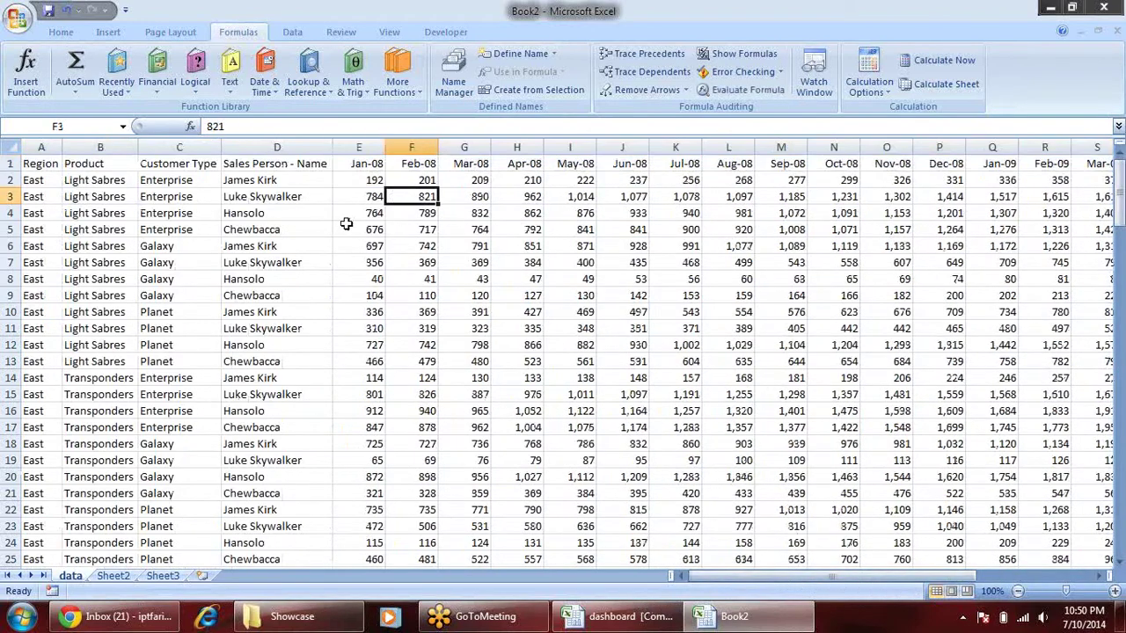
pyautogui.click(164, 180)
pyautogui.click(98, 197)
pyautogui.click(34, 214)
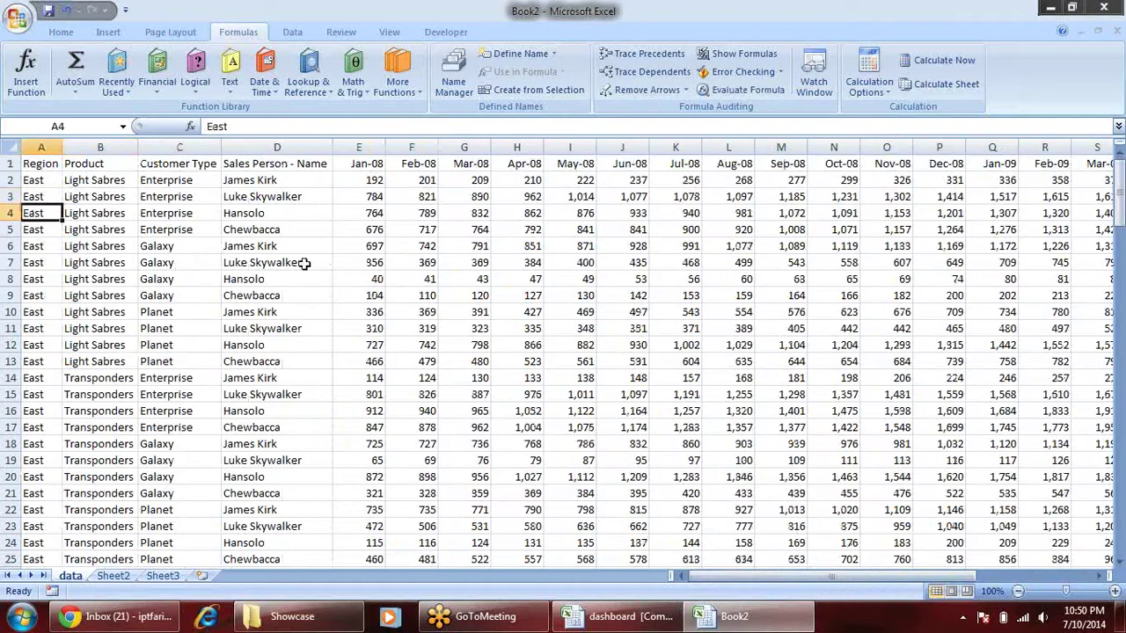
pyautogui.click(430, 249)
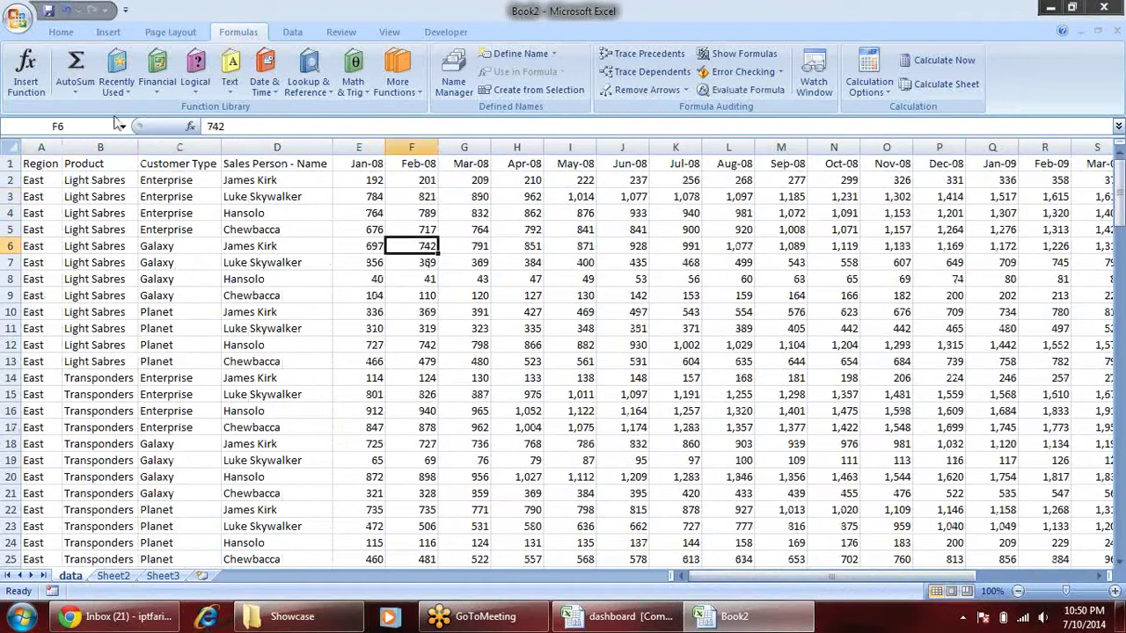
pyautogui.scroll(-1, 290, 194)
pyautogui.scroll(-2, 311, 189)
pyautogui.scroll(-7, 304, 171)
pyautogui.scroll(-5, 304, 172)
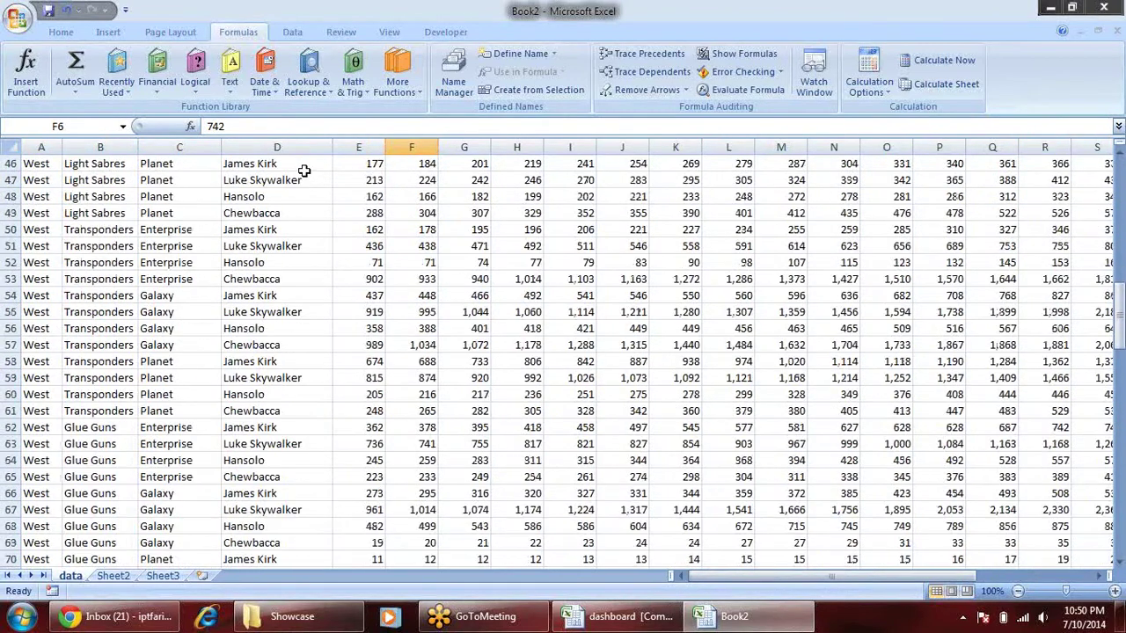
pyautogui.scroll(6, 303, 171)
pyautogui.scroll(5, 303, 171)
pyautogui.scroll(4, 303, 172)
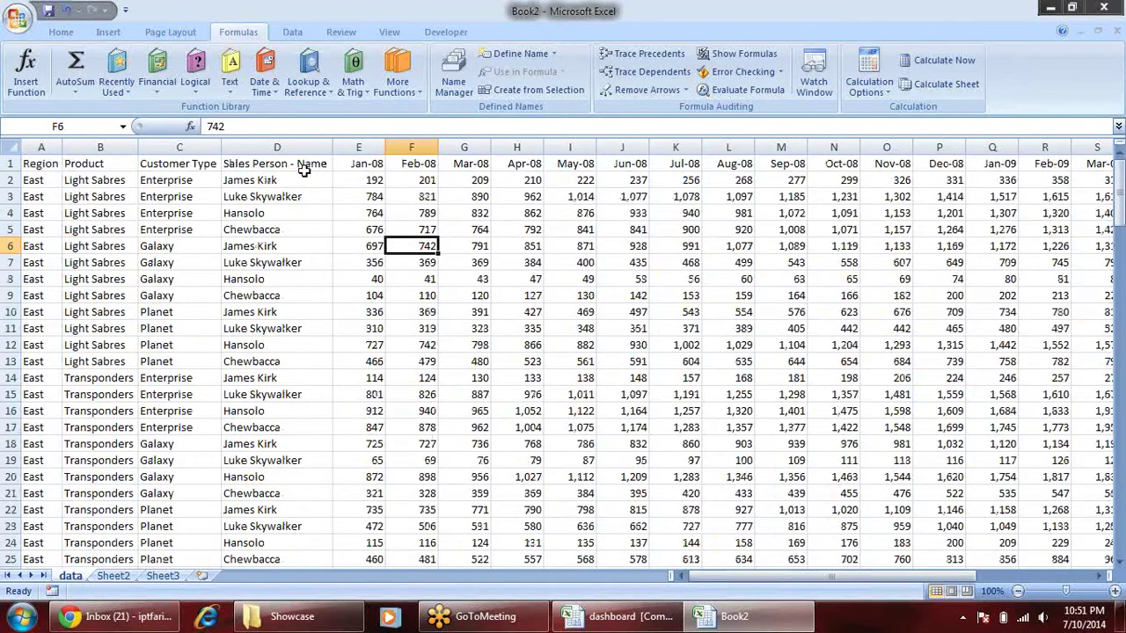
# - Scroll the data once more and bring the dashboard workbook to the front
pyautogui.scroll(-1, 304, 172)
pyautogui.scroll(-4, 303, 172)
pyautogui.scroll(-5, 304, 172)
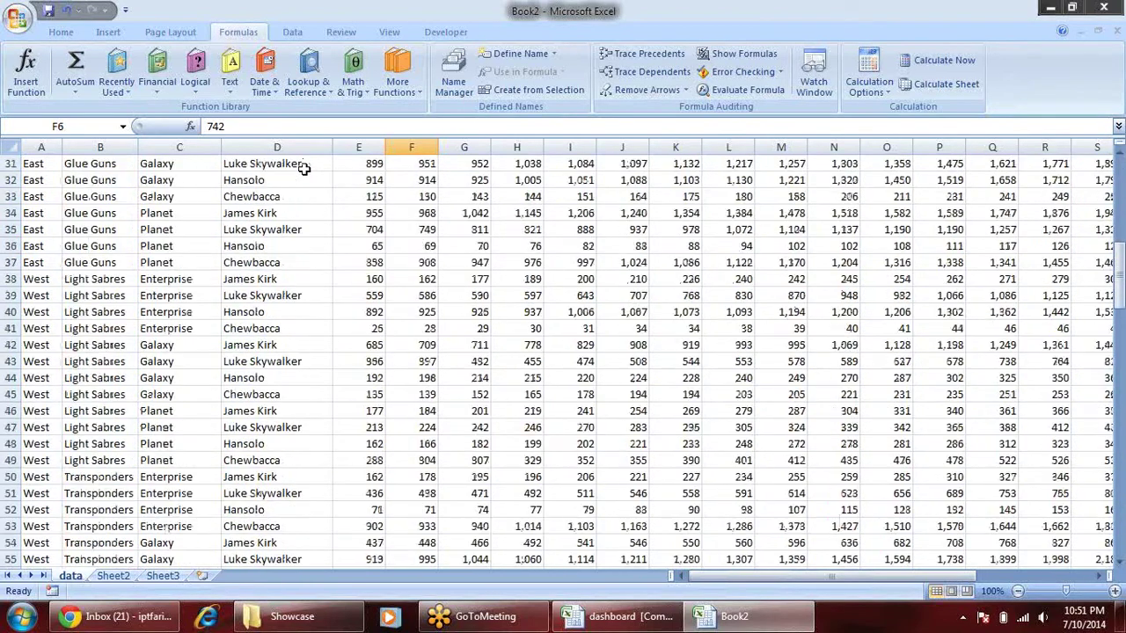
pyautogui.scroll(5, 304, 167)
pyautogui.scroll(5, 303, 167)
pyautogui.click(620, 616)
# - Go to the Dashboard sheet and inspect the monthly sales column chart and its data points
pyautogui.click(134, 575)
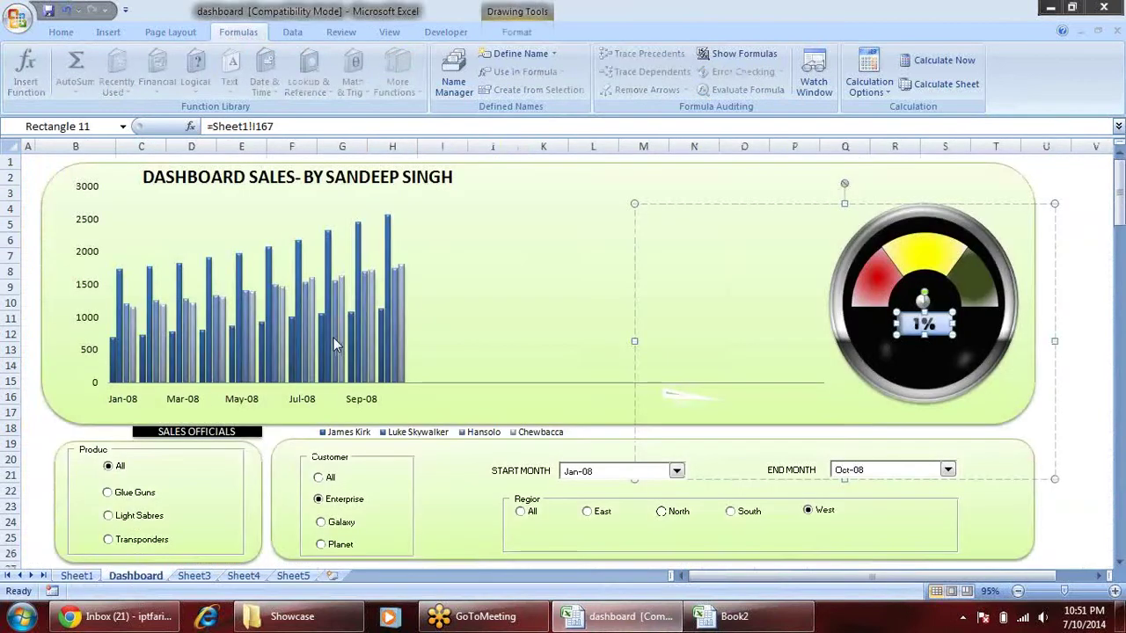
pyautogui.click(370, 305)
pyautogui.moveTo(328, 323)
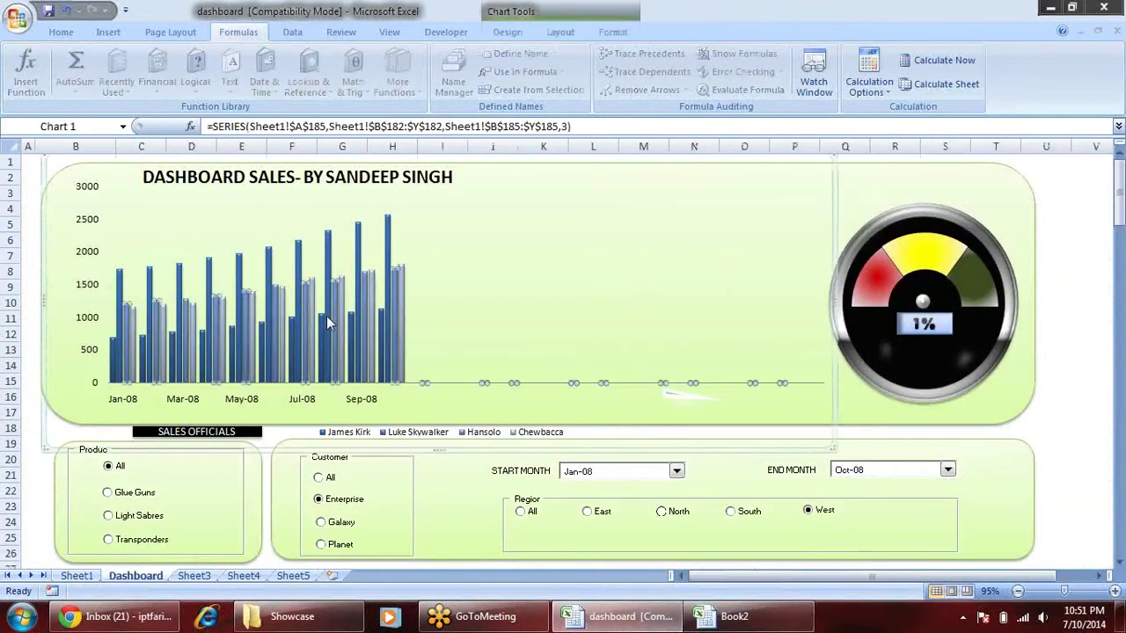
pyautogui.click(337, 307)
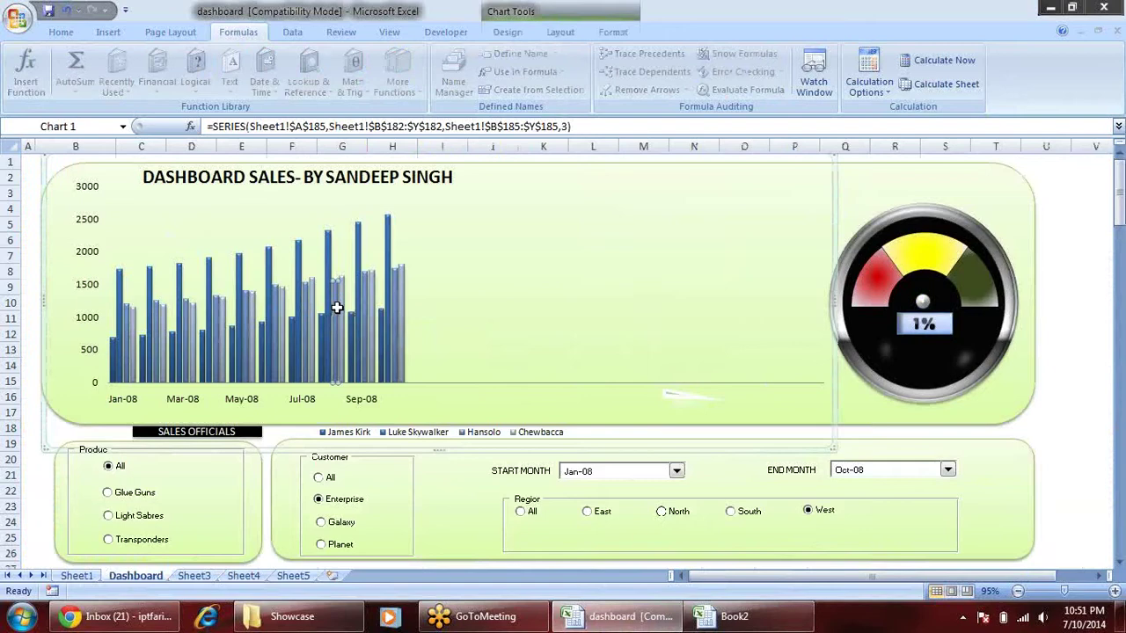
pyautogui.hotkey('ctrl', 'Tab')
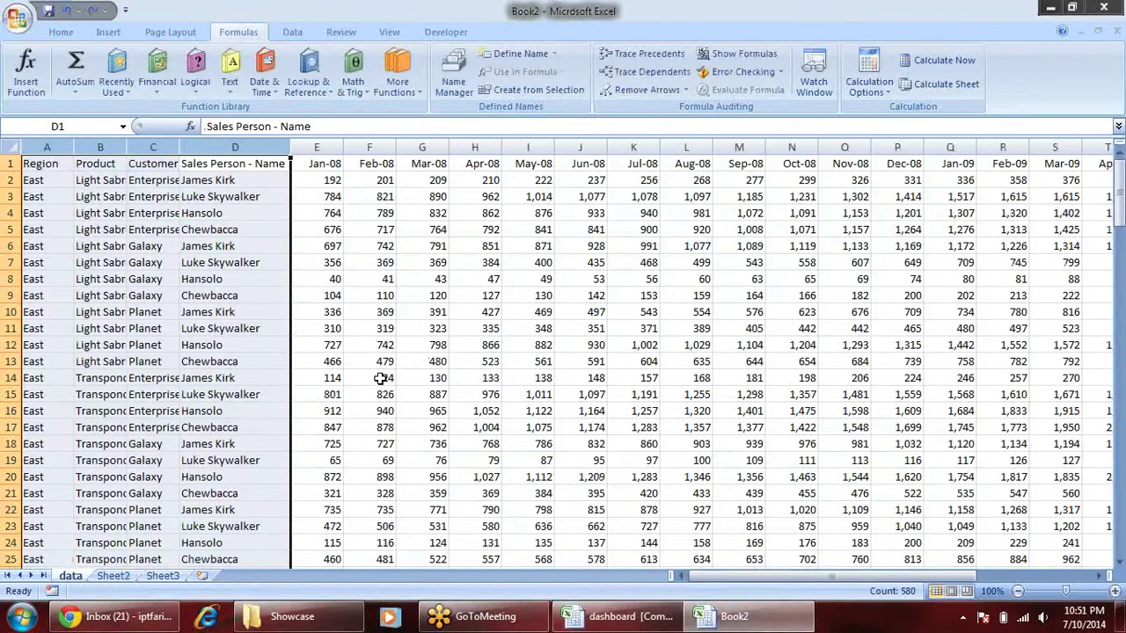
pyautogui.hotkey('ctrl', 'Tab')
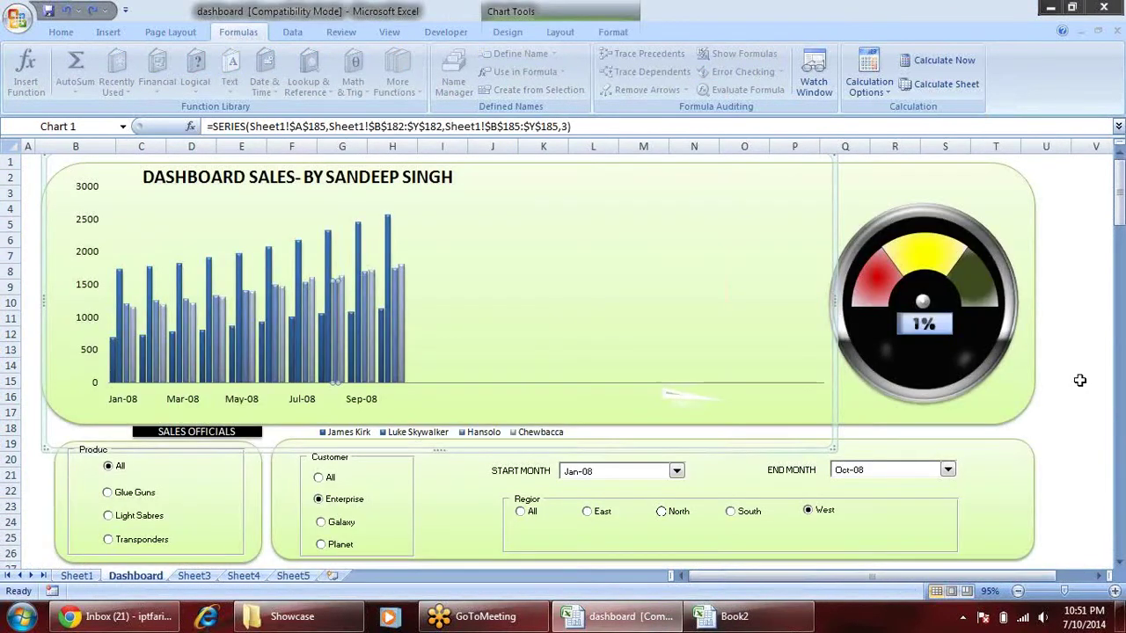
pyautogui.click(1080, 380)
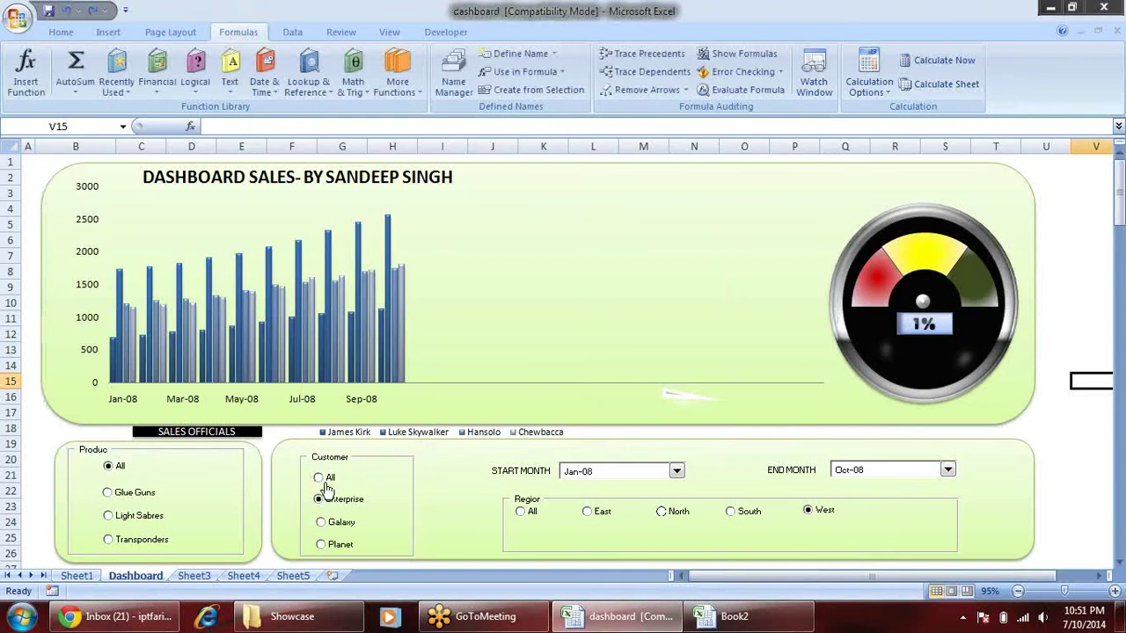
# - Switch the customer filter from Galaxy to Planet and extend END MONTH to Oct-09
pyautogui.click(343, 524)
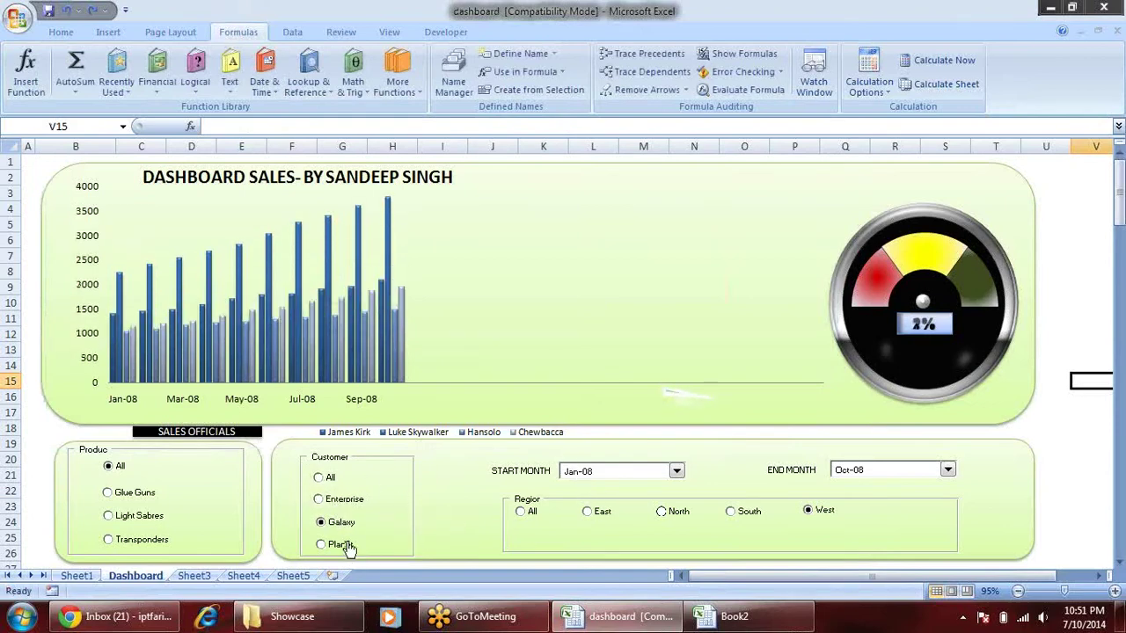
pyautogui.click(343, 545)
pyautogui.click(952, 468)
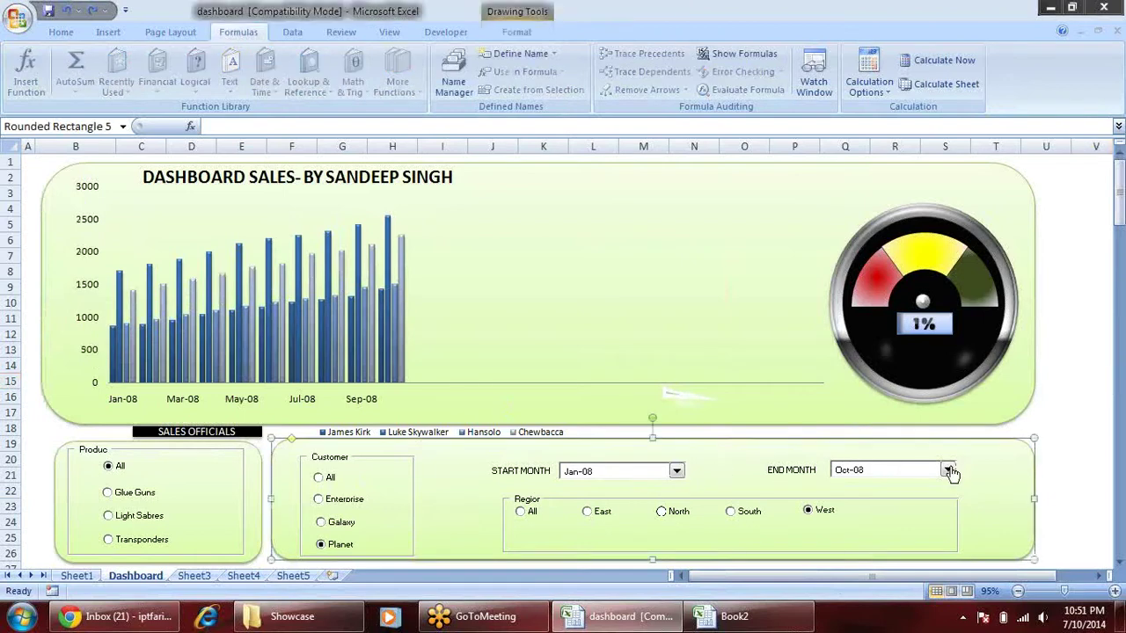
pyautogui.click(952, 473)
pyautogui.click(898, 440)
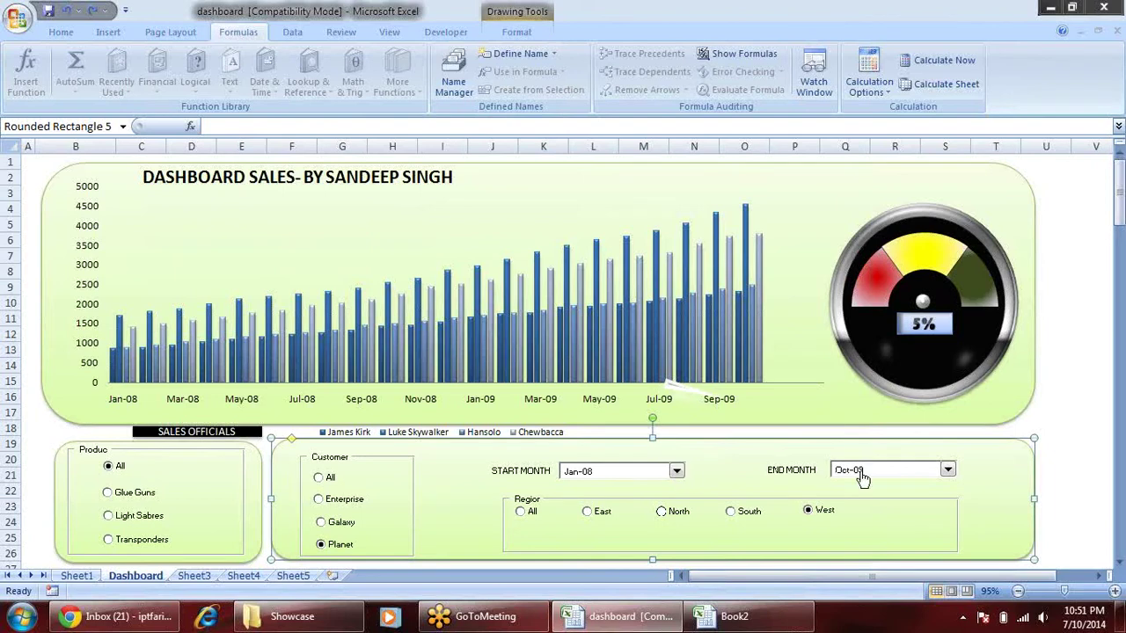
# - Try each region option (All, East, North, South, West), then move to Sheet3
pyautogui.click(528, 514)
pyautogui.click(590, 513)
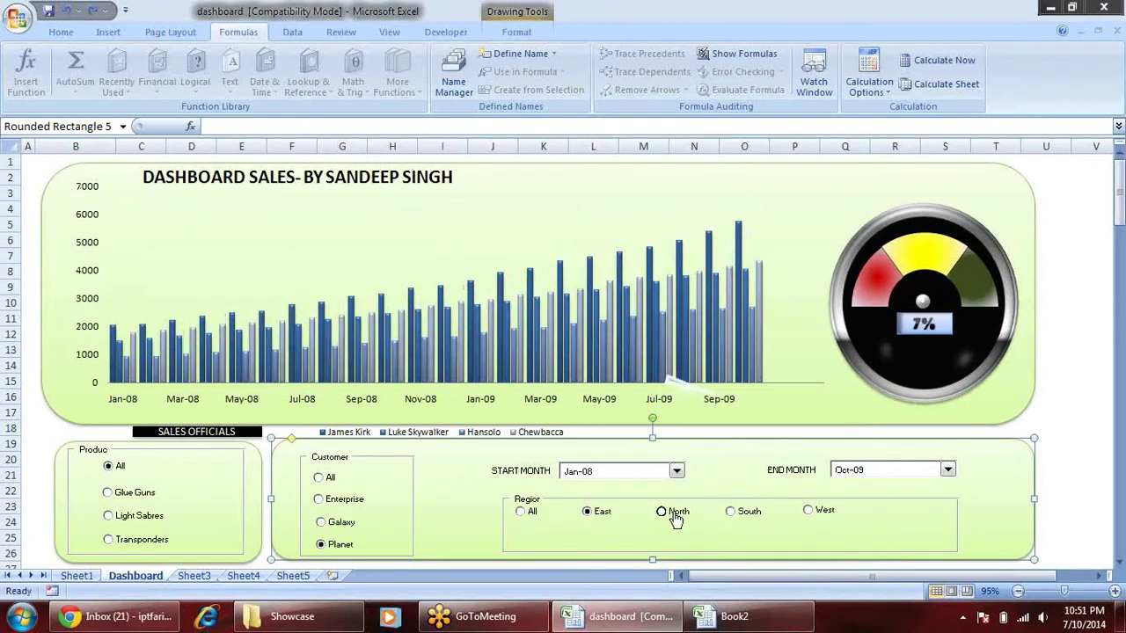
pyautogui.click(674, 518)
pyautogui.click(743, 519)
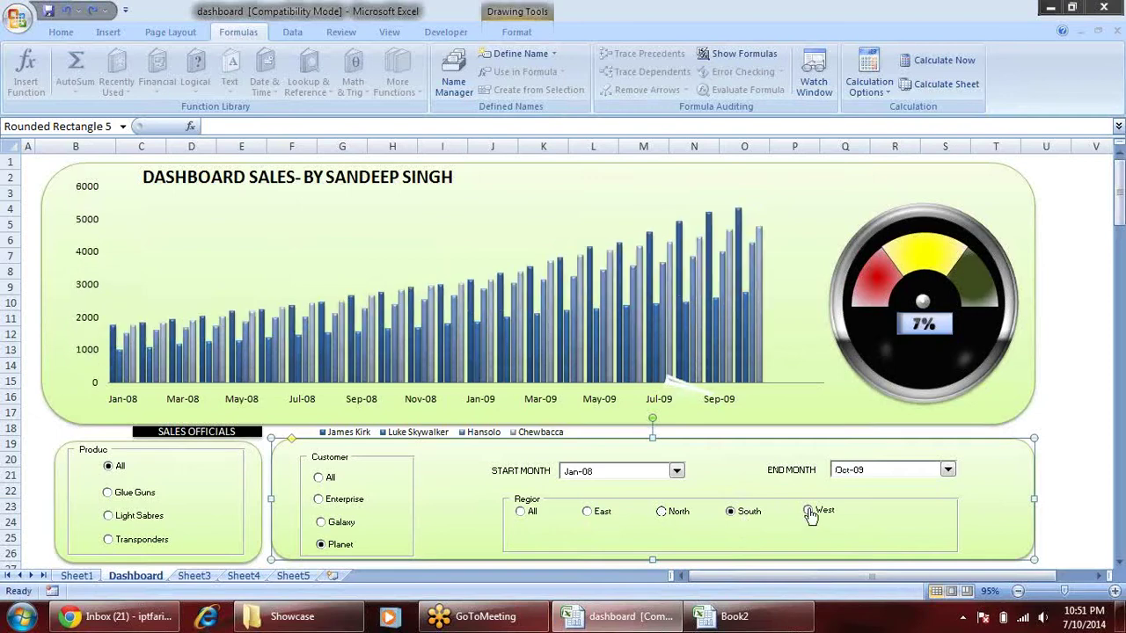
pyautogui.click(809, 512)
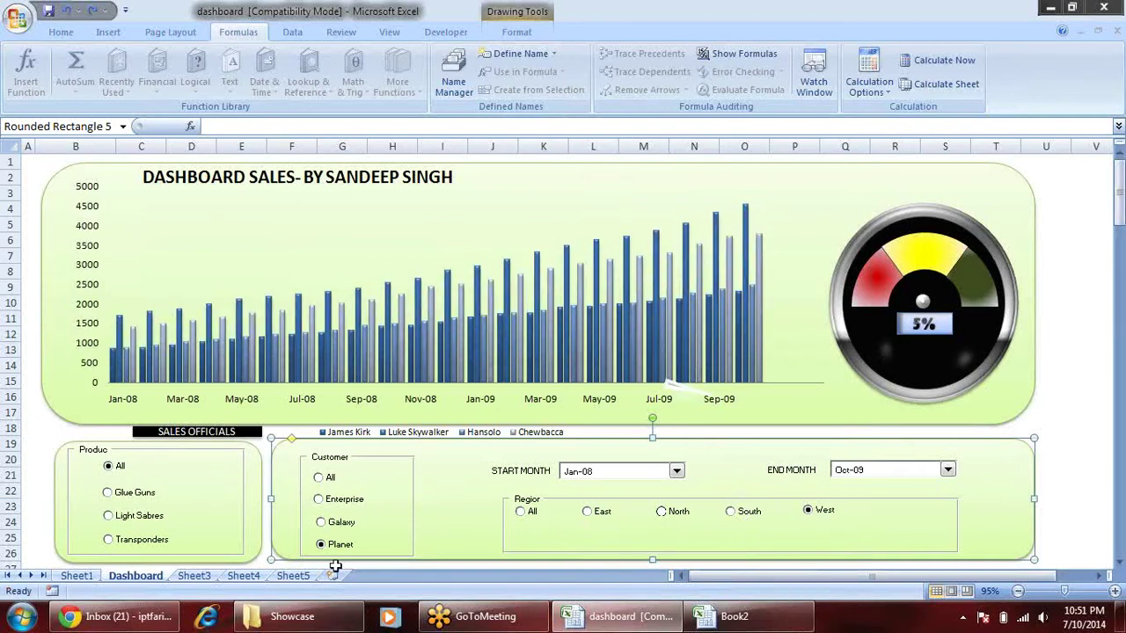
pyautogui.click(194, 576)
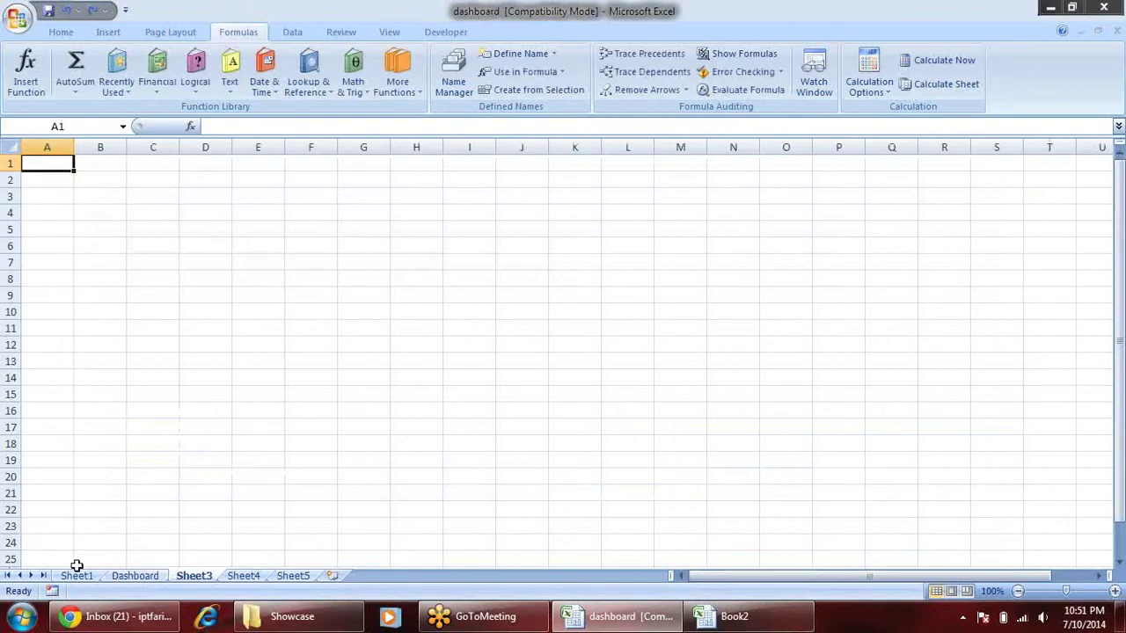
pyautogui.click(76, 576)
pyautogui.scroll(-6, 141, 443)
pyautogui.scroll(-8, 141, 443)
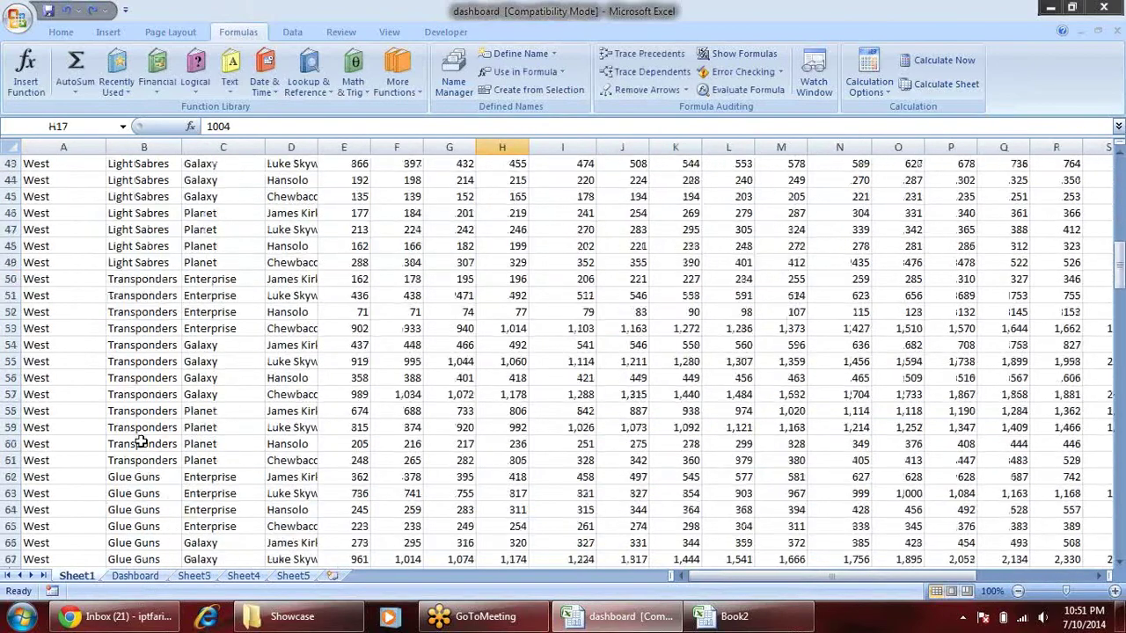
pyautogui.scroll(-4, 141, 443)
pyautogui.scroll(-4, 140, 442)
pyautogui.scroll(-4, 140, 442)
pyautogui.scroll(-5, 145, 436)
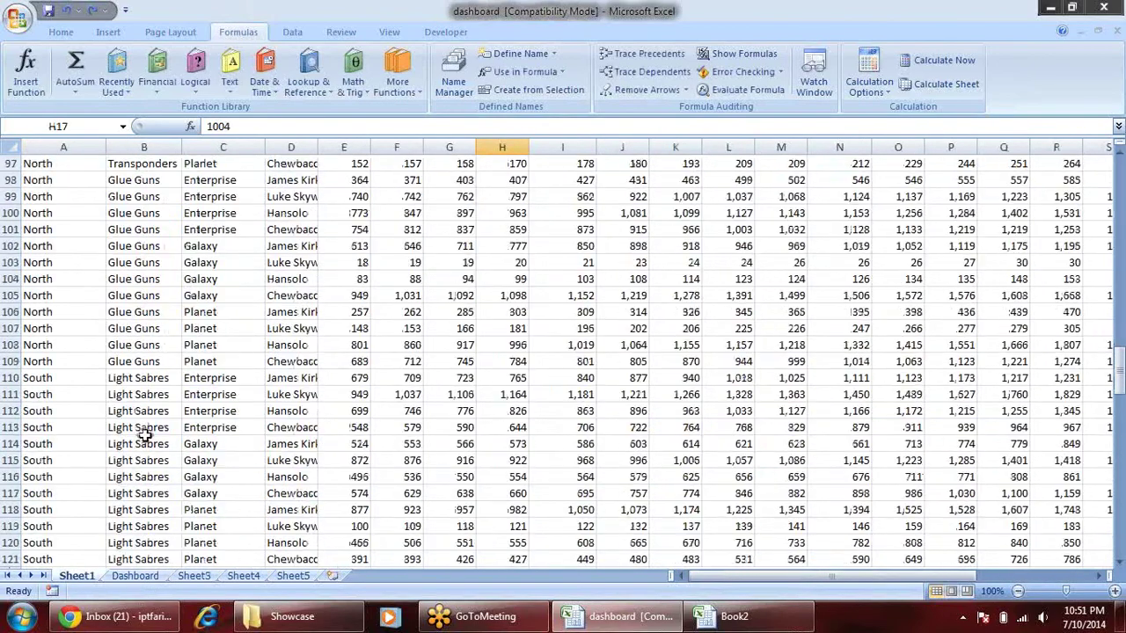
pyautogui.scroll(-2, 146, 436)
pyautogui.scroll(-9, 145, 436)
pyautogui.scroll(-4, 145, 435)
pyautogui.scroll(3, 158, 379)
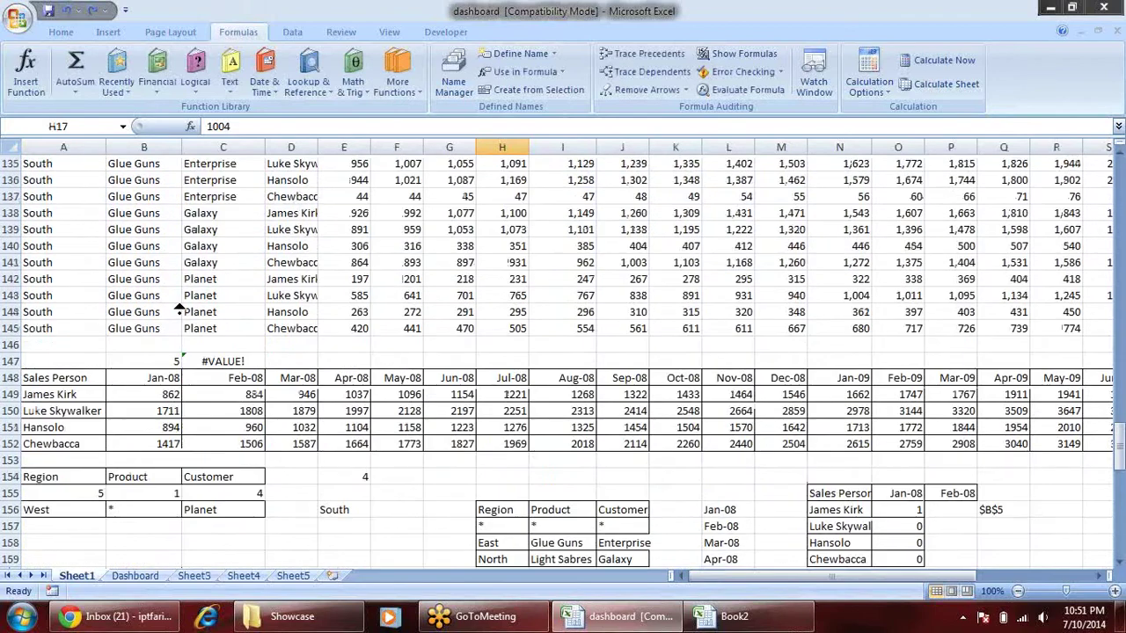
pyautogui.scroll(5, 132, 335)
pyautogui.hscroll(1, 132, 335)
pyautogui.scroll(-2, 86, 466)
pyautogui.scroll(-7, 84, 475)
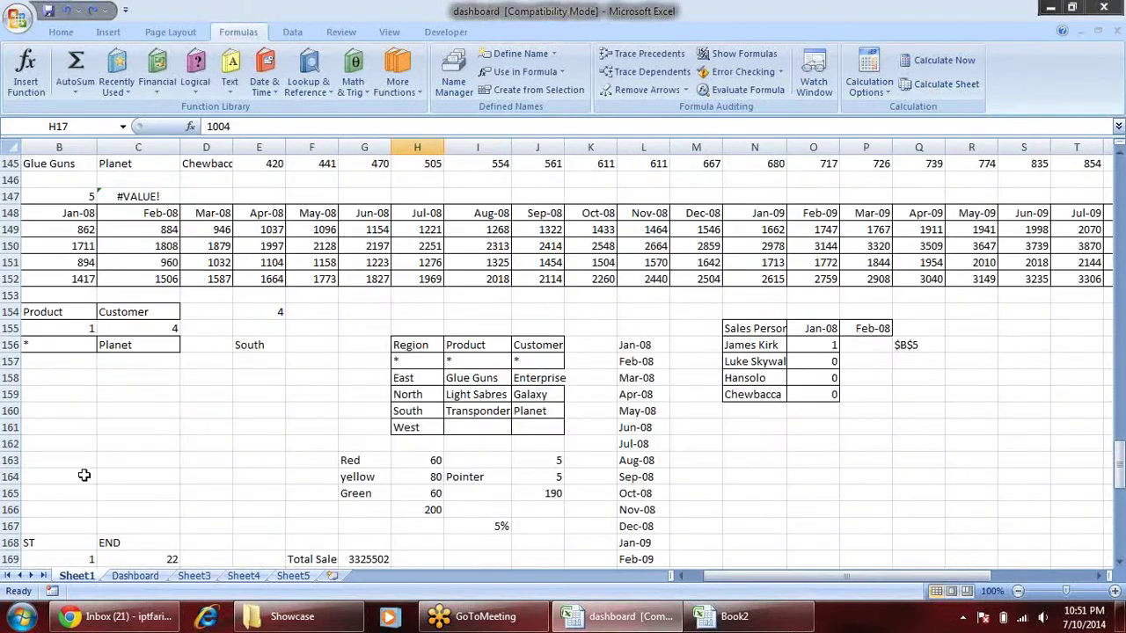
pyautogui.moveTo(775, 576); pyautogui.dragTo(762, 576)
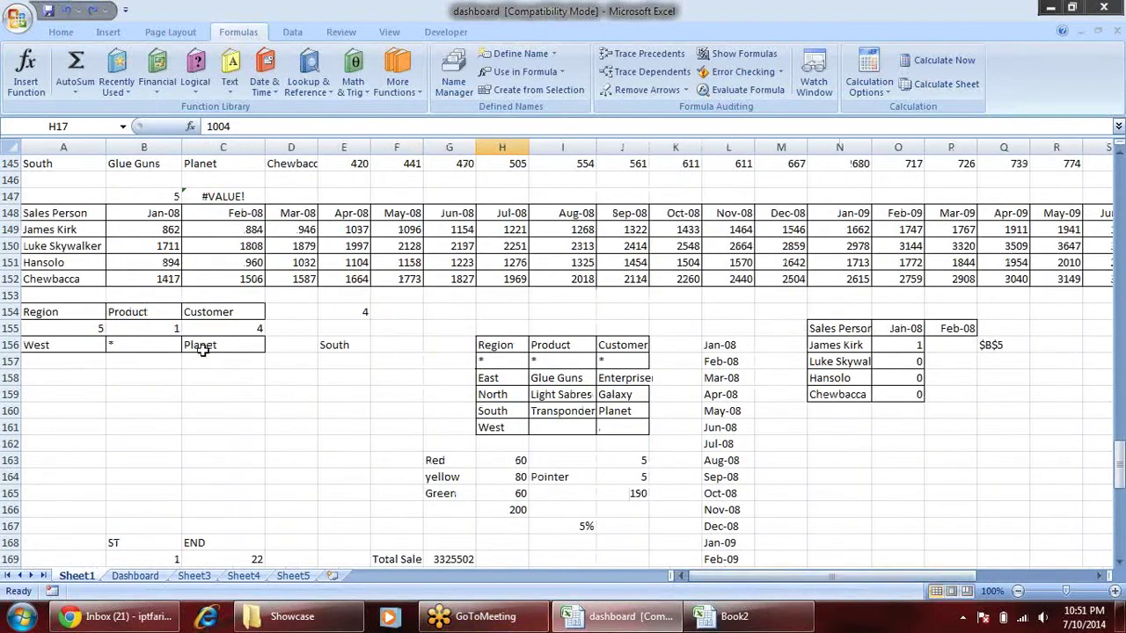
pyautogui.scroll(5, 176, 380)
pyautogui.scroll(-1, 167, 387)
pyautogui.scroll(-2, 154, 390)
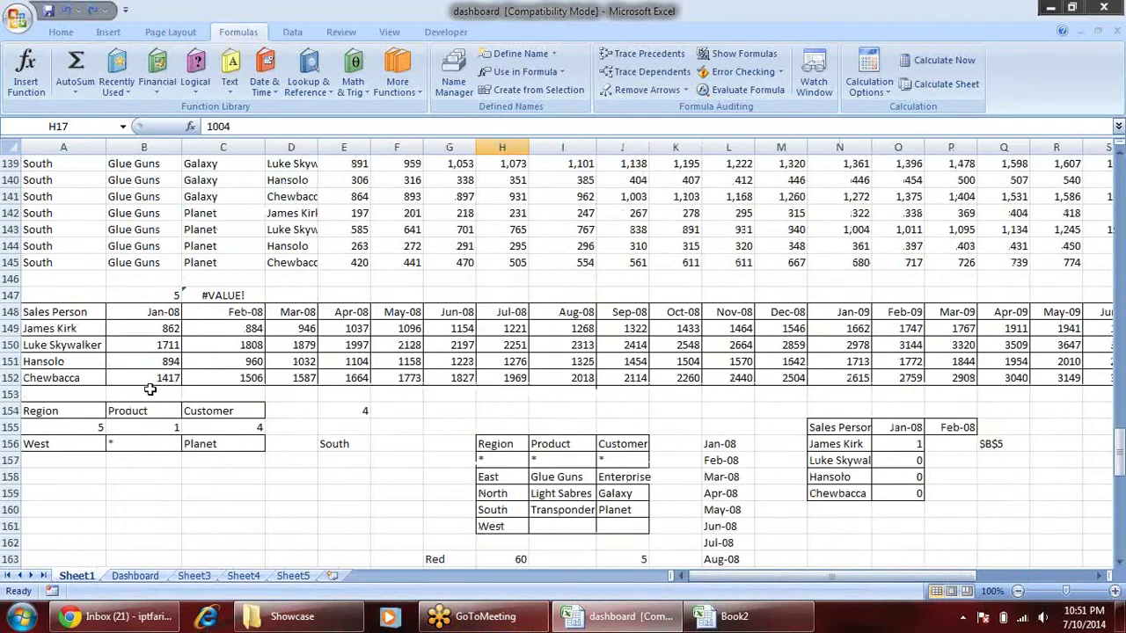
pyautogui.moveTo(56, 332); pyautogui.dragTo(62, 378)
pyautogui.moveTo(162, 328); pyautogui.dragTo(361, 378)
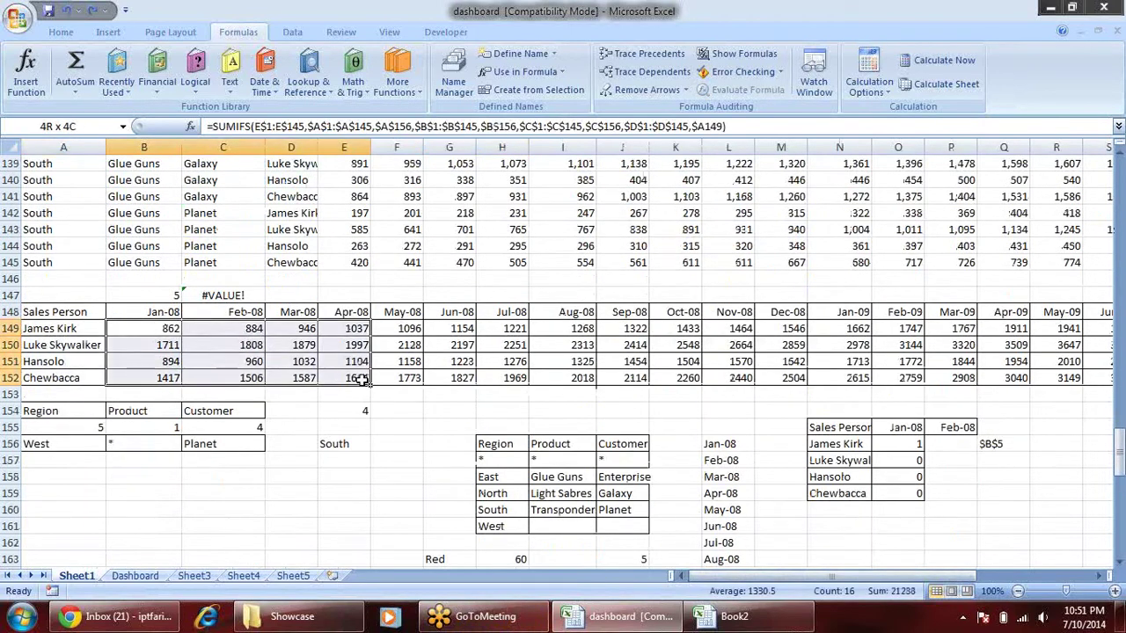
pyautogui.click(158, 327)
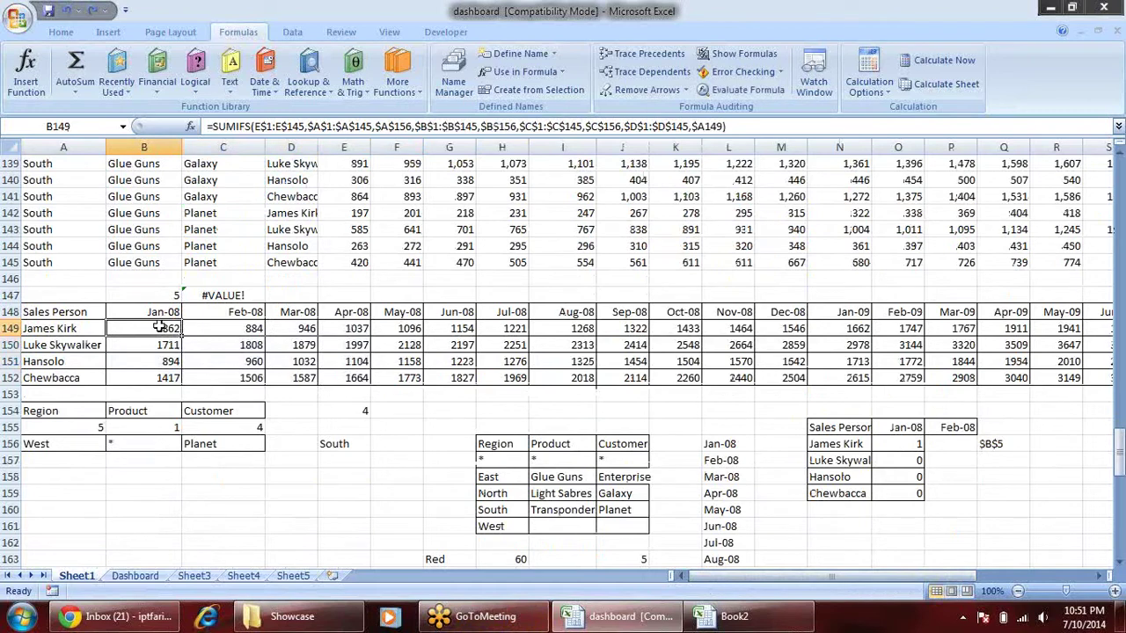
pyautogui.click(161, 313)
pyautogui.click(160, 328)
pyautogui.click(70, 328)
pyautogui.click(168, 327)
pyautogui.click(253, 332)
pyautogui.click(333, 323)
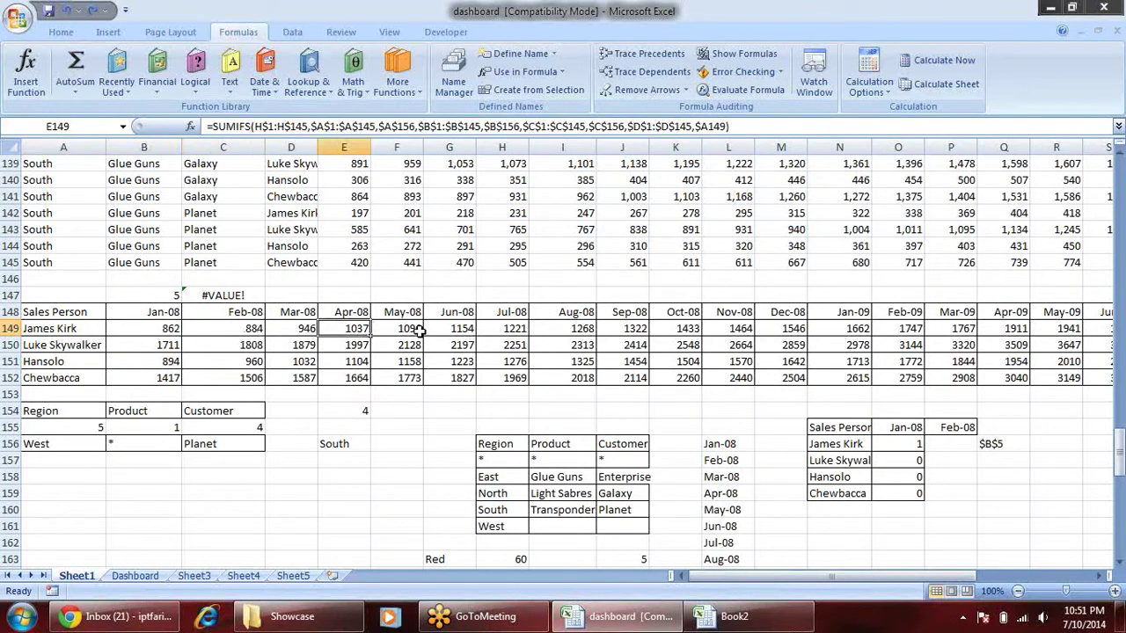
pyautogui.click(449, 331)
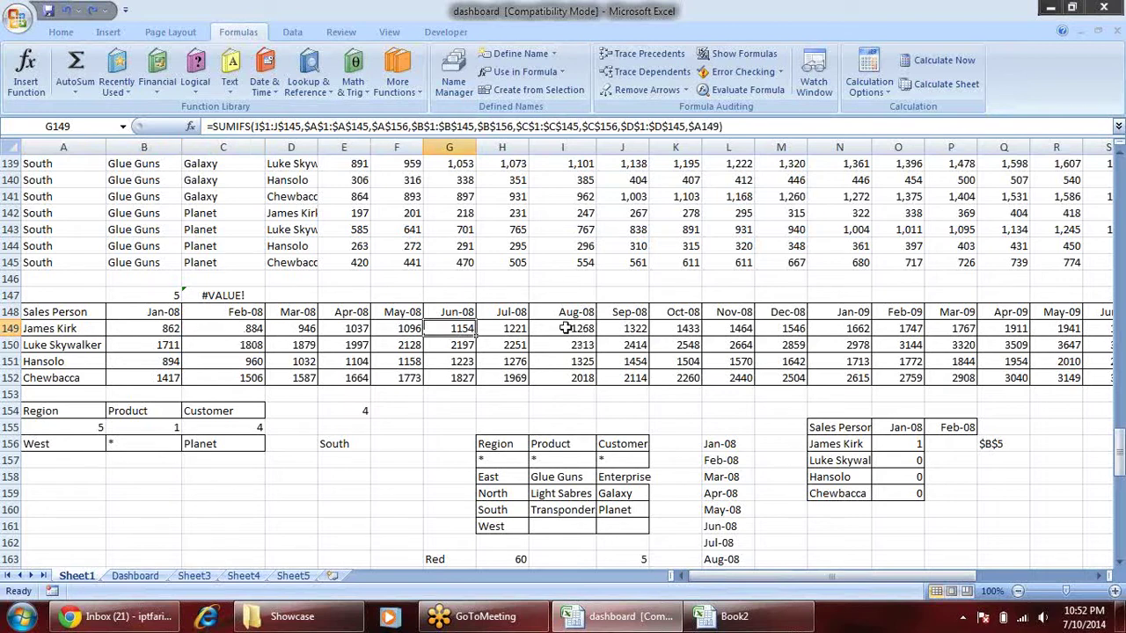
pyautogui.click(111, 429)
pyautogui.click(99, 430)
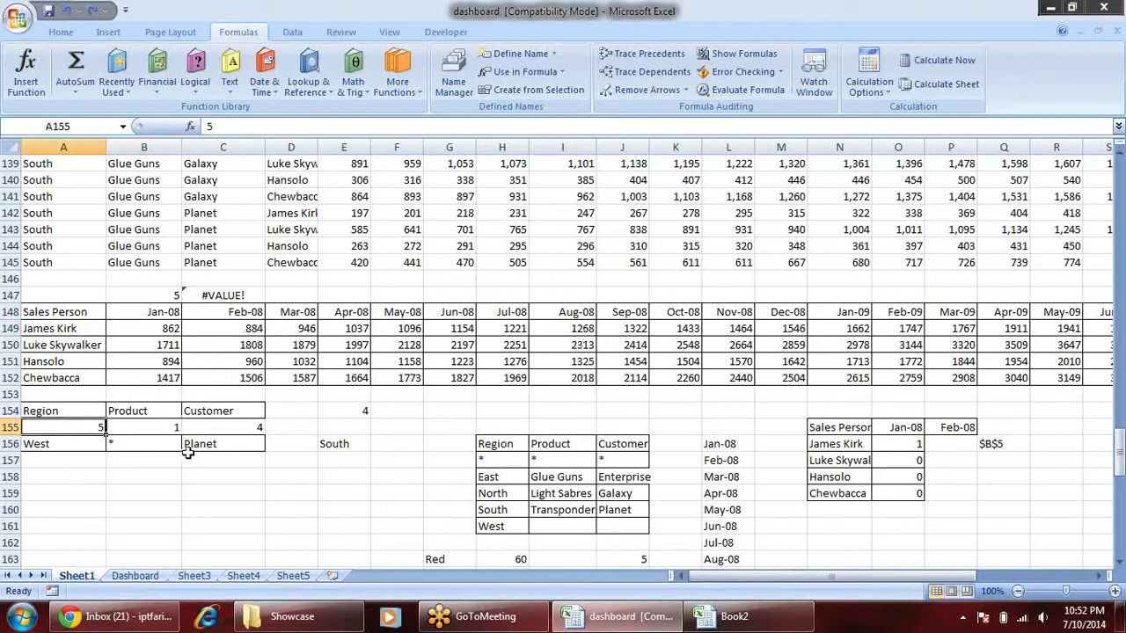
pyautogui.moveTo(292, 617)
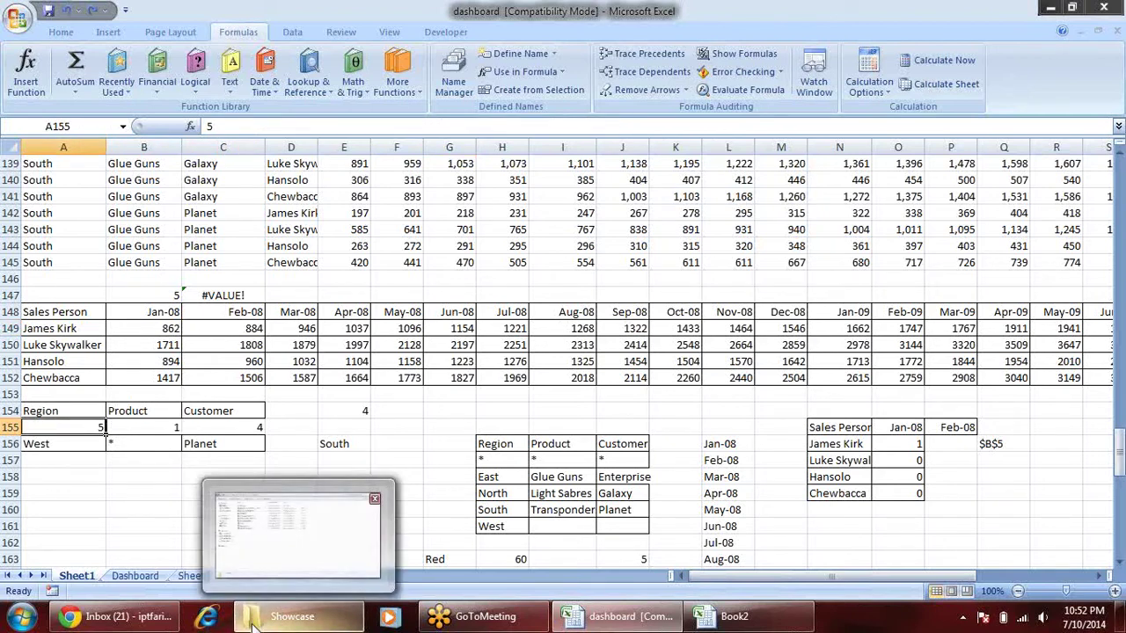
# - Enter 2 as the region index in A155 and select the selector headings with their index values
pyautogui.write('2')
pyautogui.press('Return')
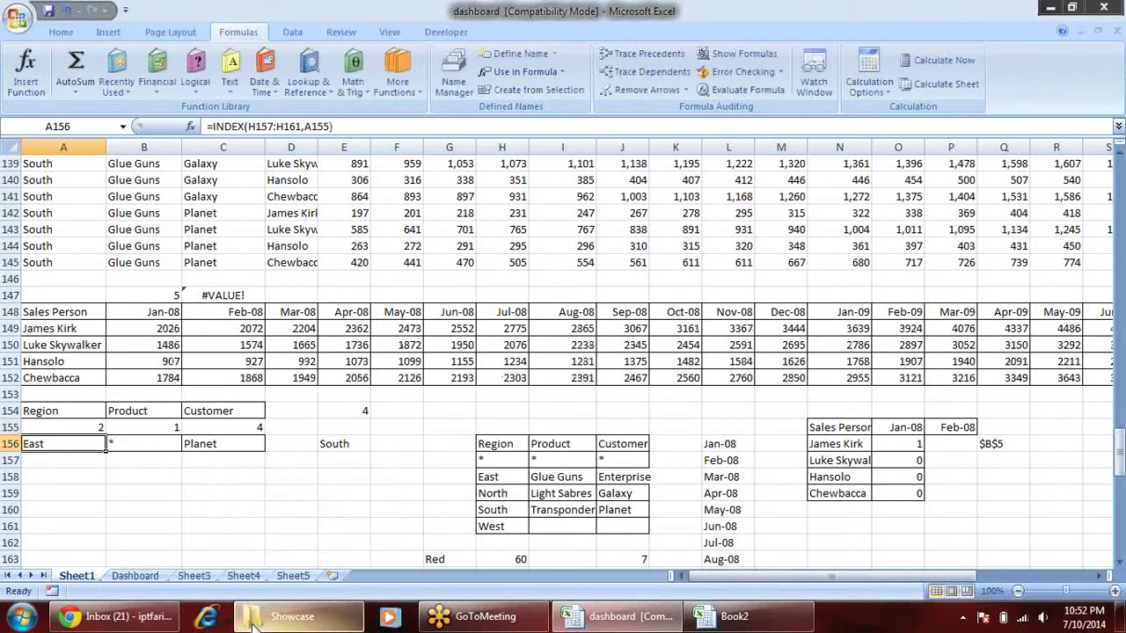
pyautogui.press('Up')
pyautogui.press('Up')
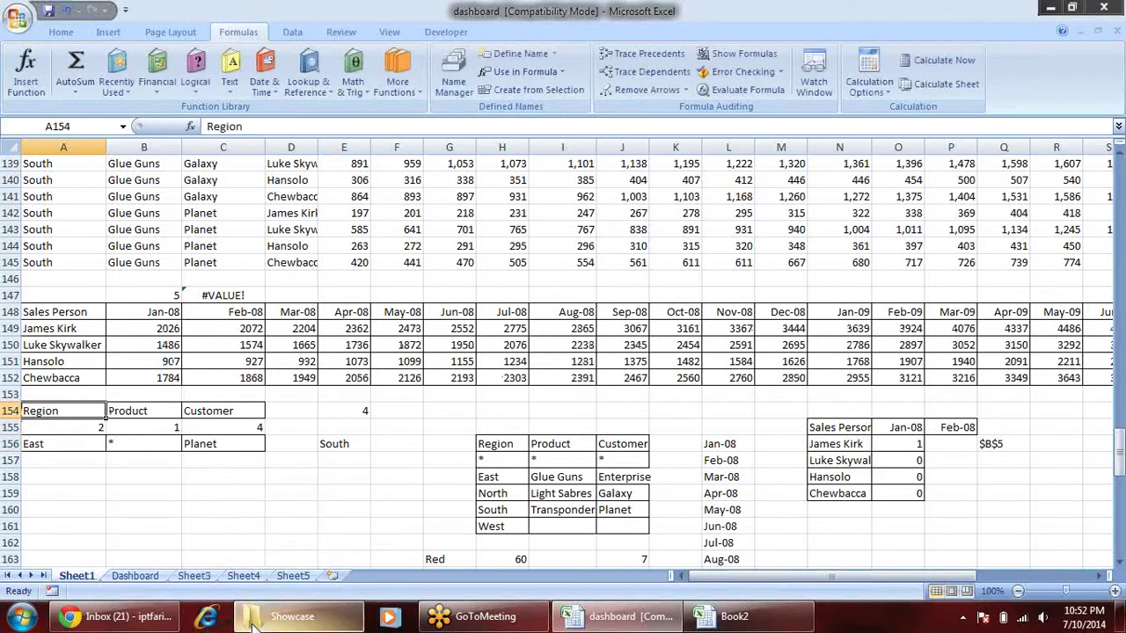
pyautogui.hotkey('shift', 'Right')
pyautogui.hotkey('shift', 'Right')
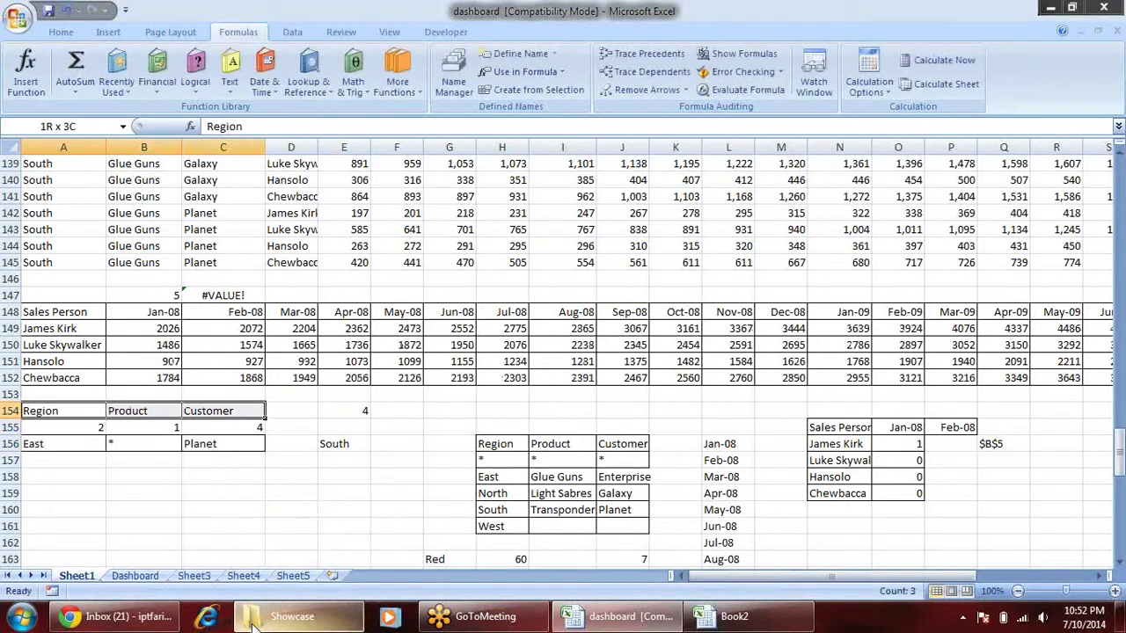
pyautogui.hotkey('shift', 'Down')
pyautogui.press('Down')
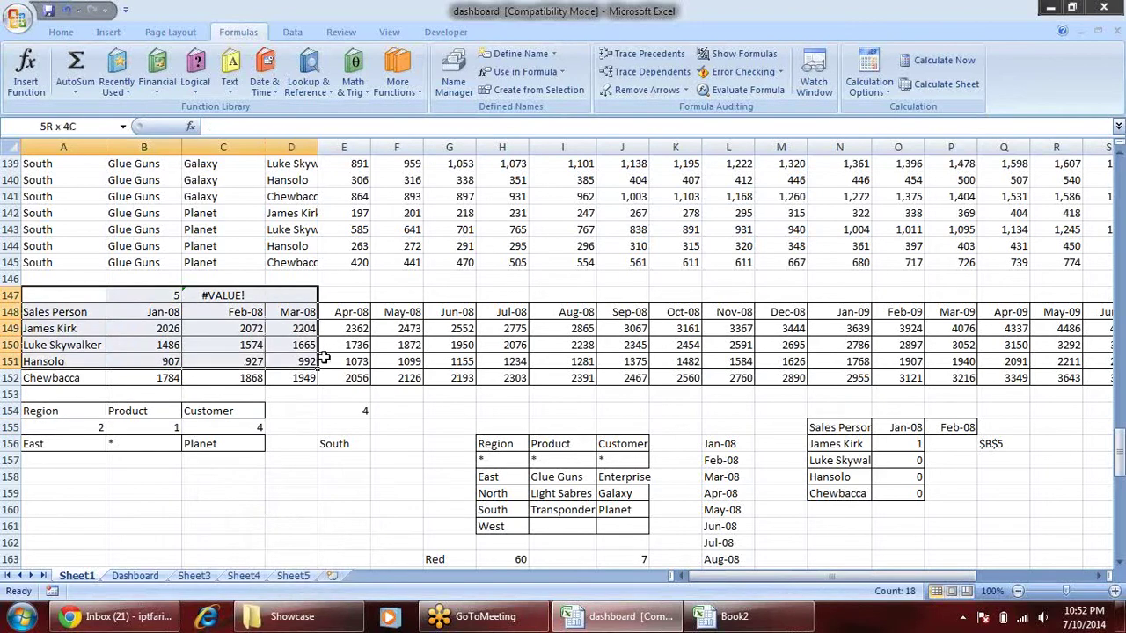
# - Inspect the recalculated SUMIFS formulas in the sales-person summary table, such as B149
pyautogui.moveTo(49, 301); pyautogui.dragTo(323, 359)
pyautogui.click(255, 380)
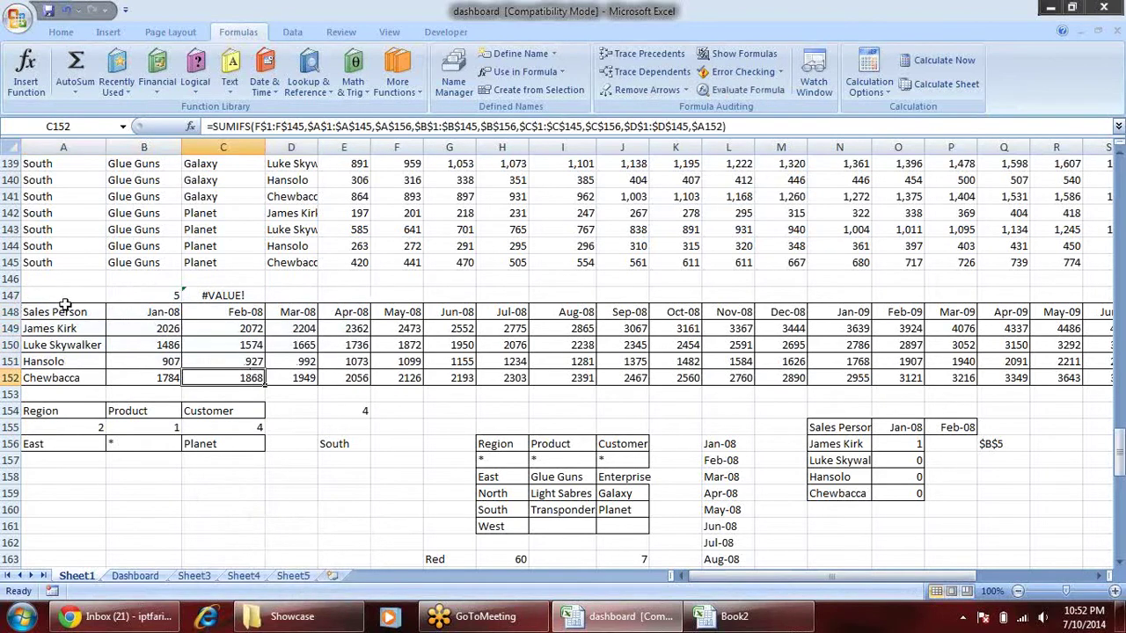
pyautogui.moveTo(58, 313); pyautogui.dragTo(208, 378)
pyautogui.click(158, 328)
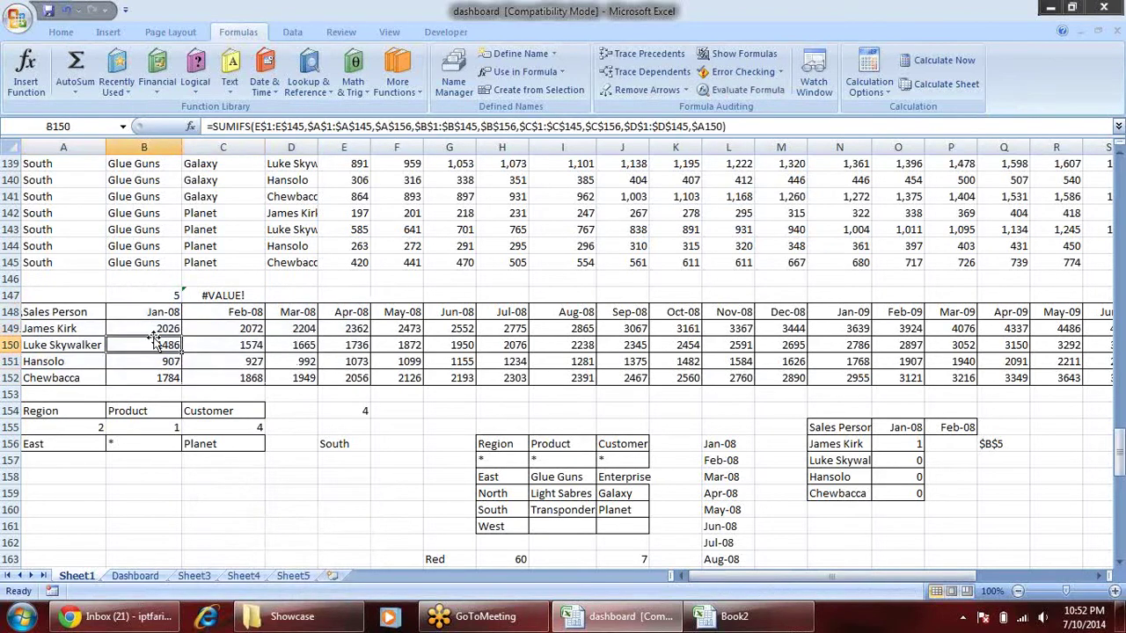
pyautogui.click(167, 313)
pyautogui.click(166, 327)
pyautogui.click(86, 330)
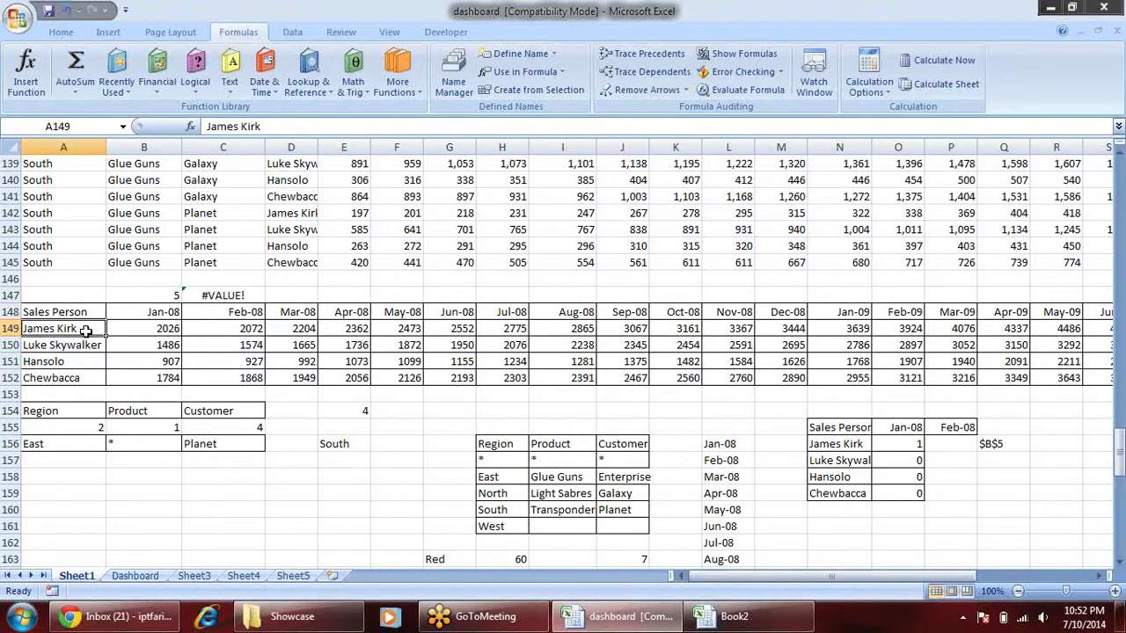
pyautogui.click(148, 330)
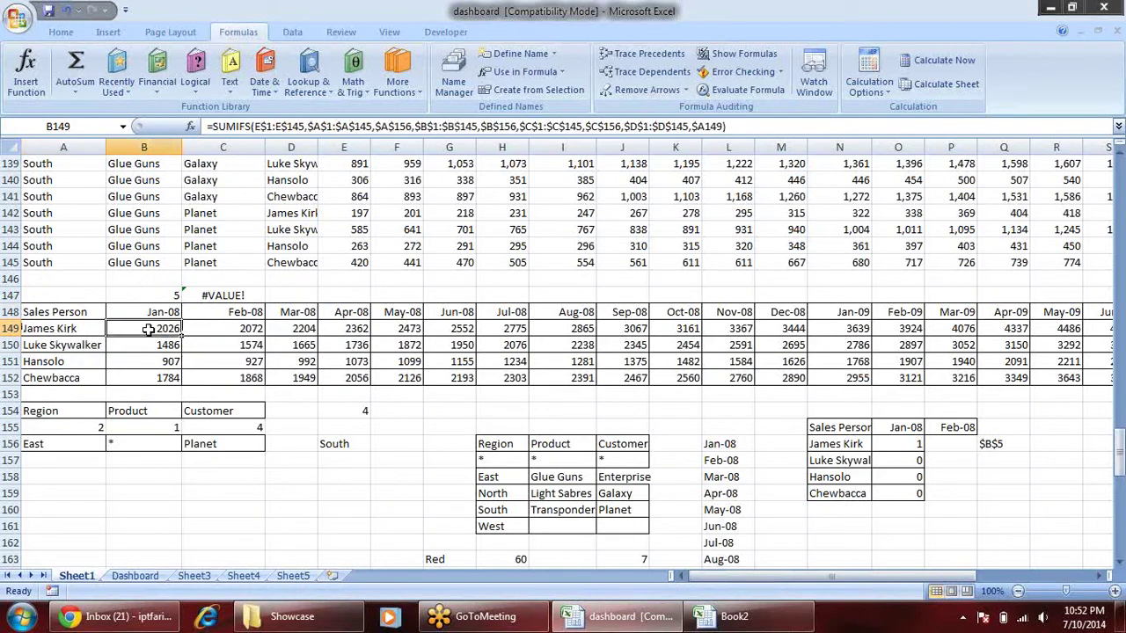
# - Review the INDEX formulas in A156:C156 returning East, the product choice and Planet
pyautogui.click(72, 443)
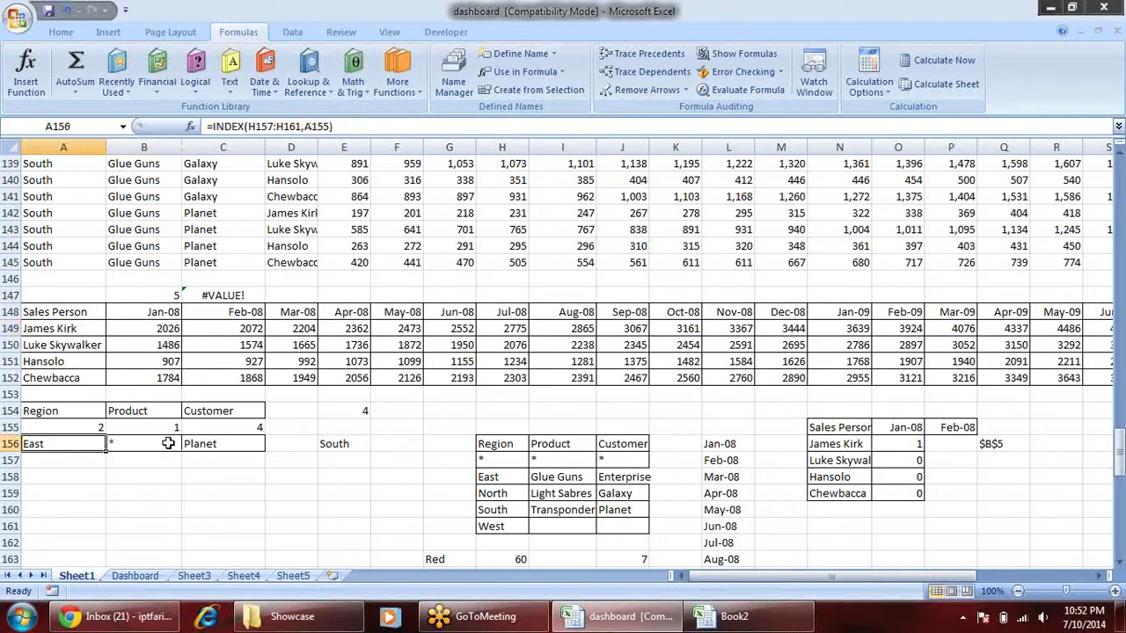
pyautogui.click(166, 442)
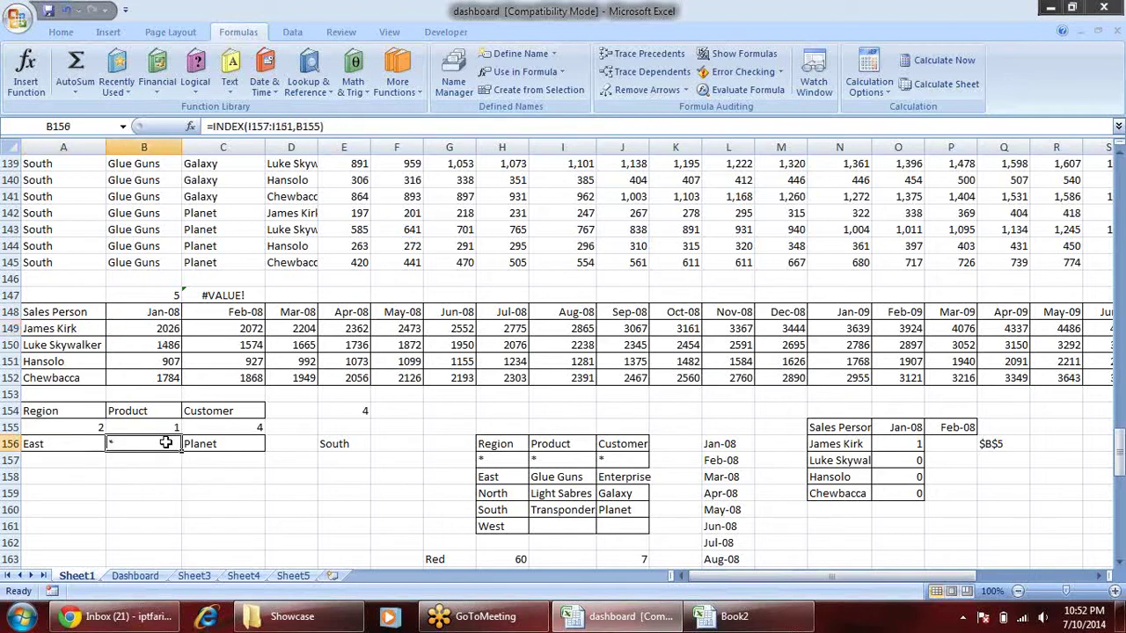
pyautogui.click(237, 447)
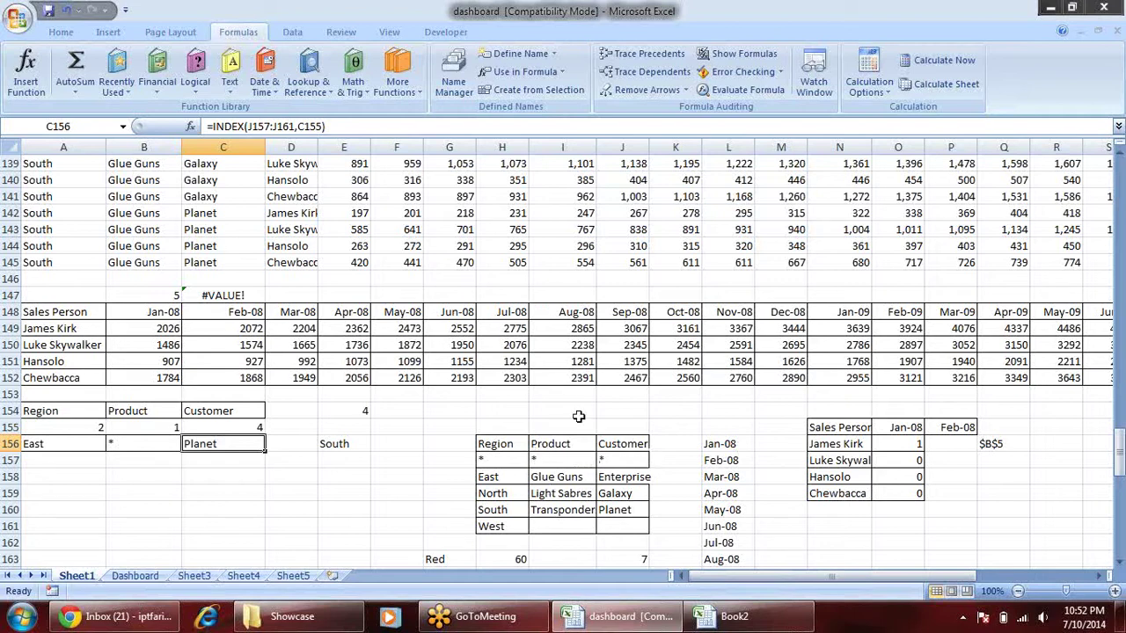
pyautogui.scroll(-1, 558, 383)
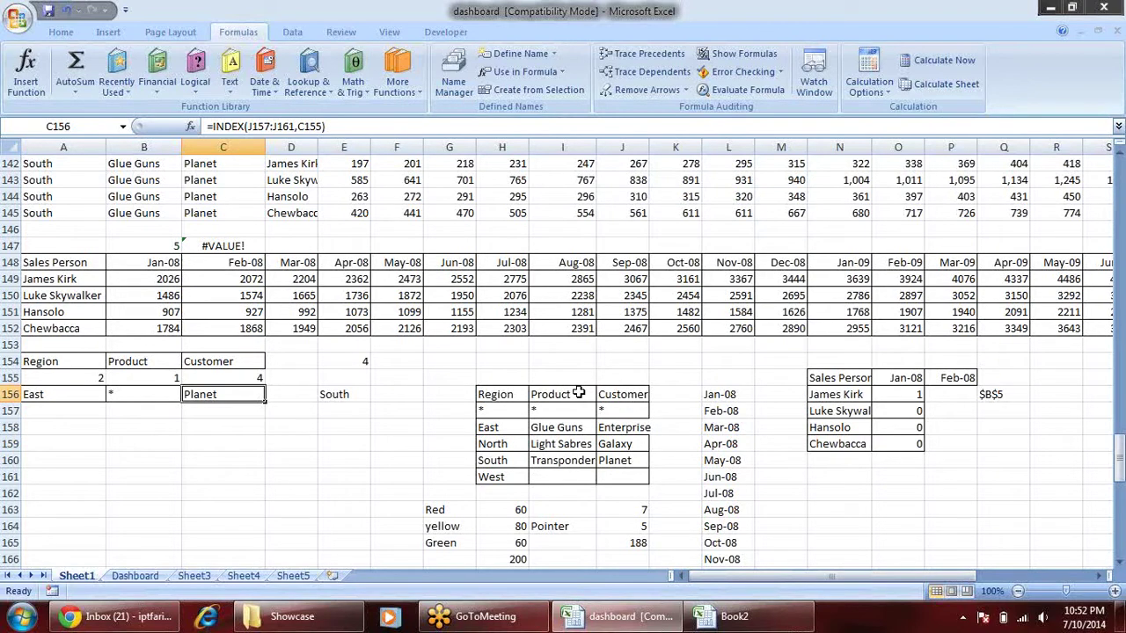
# - Enter the test formula =COUNTIF(F148:F152,"*") in E159
pyautogui.click(346, 443)
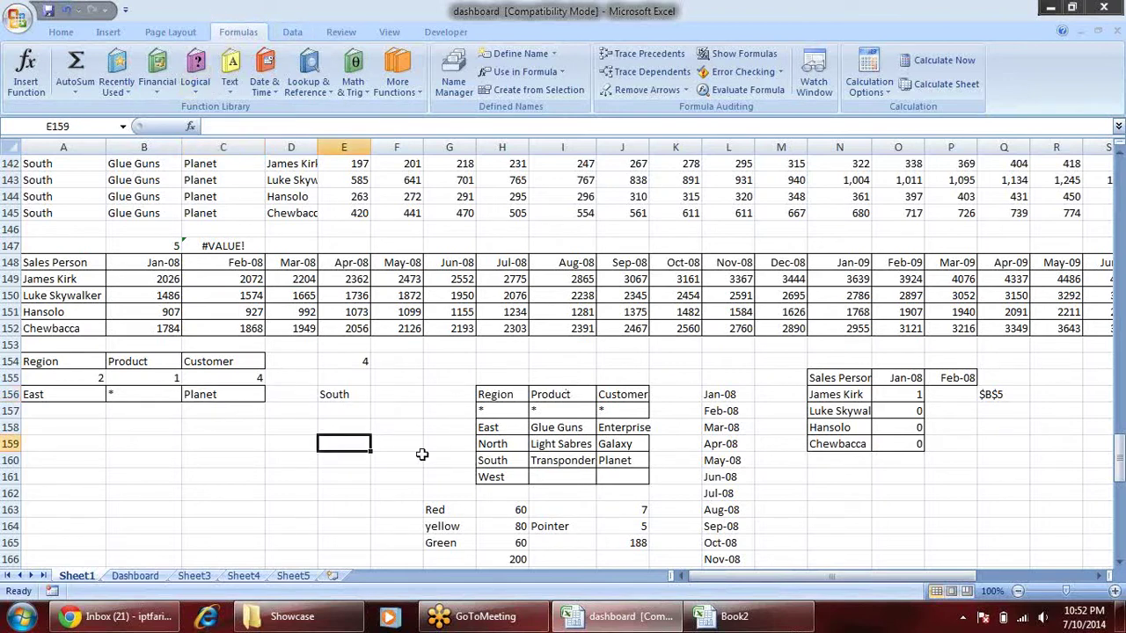
pyautogui.write('=coun')
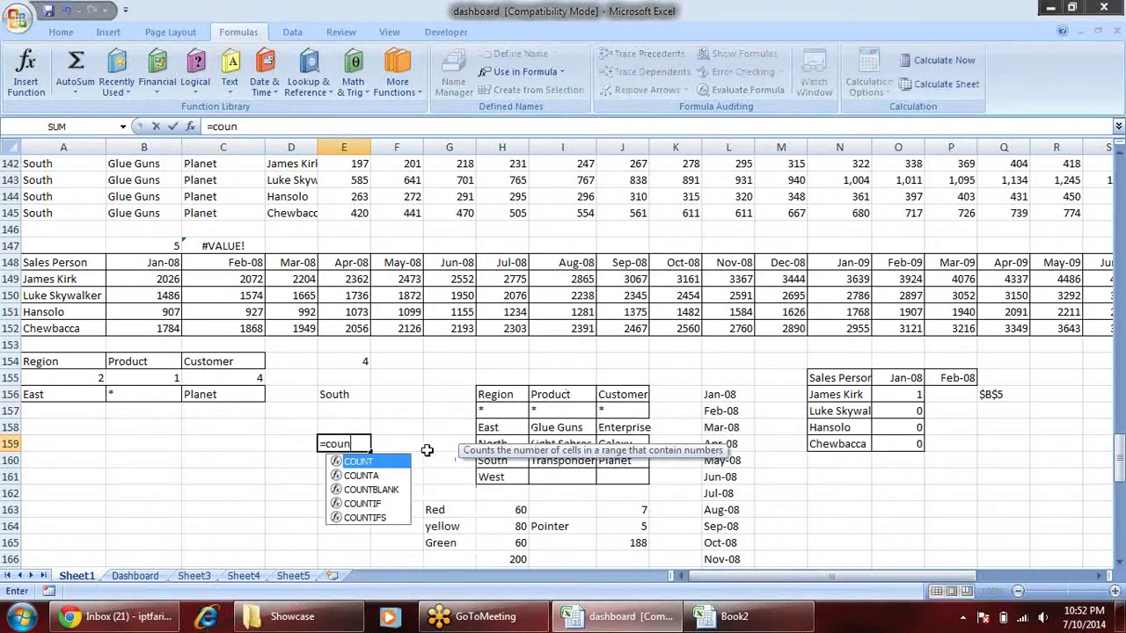
pyautogui.press('Down')
pyautogui.press('Down')
pyautogui.press('Down')
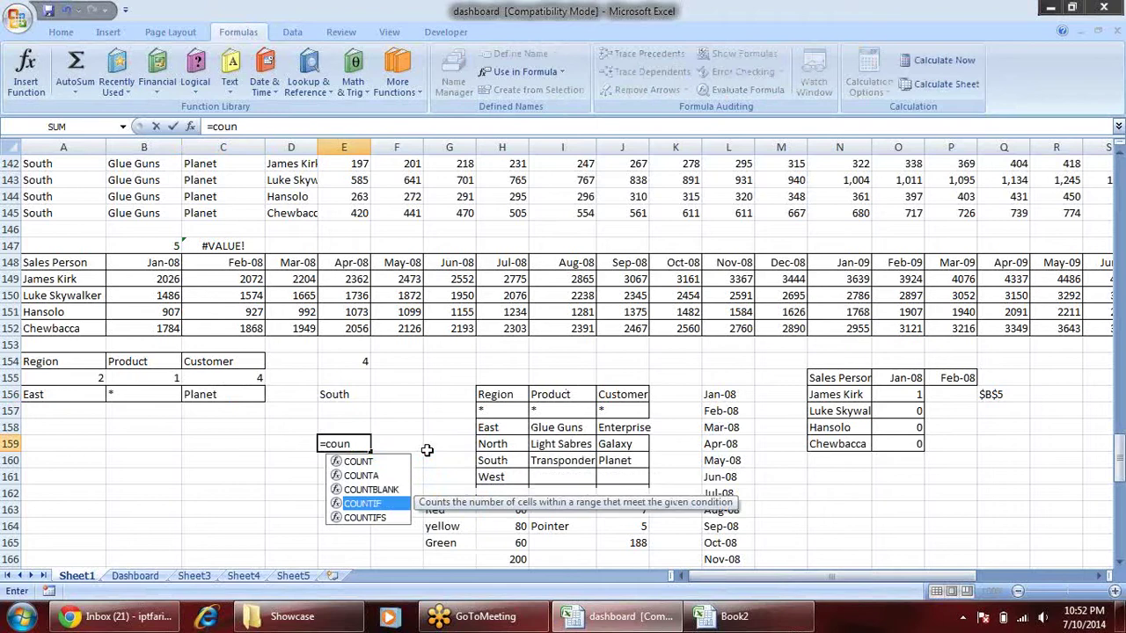
pyautogui.press('Tab')
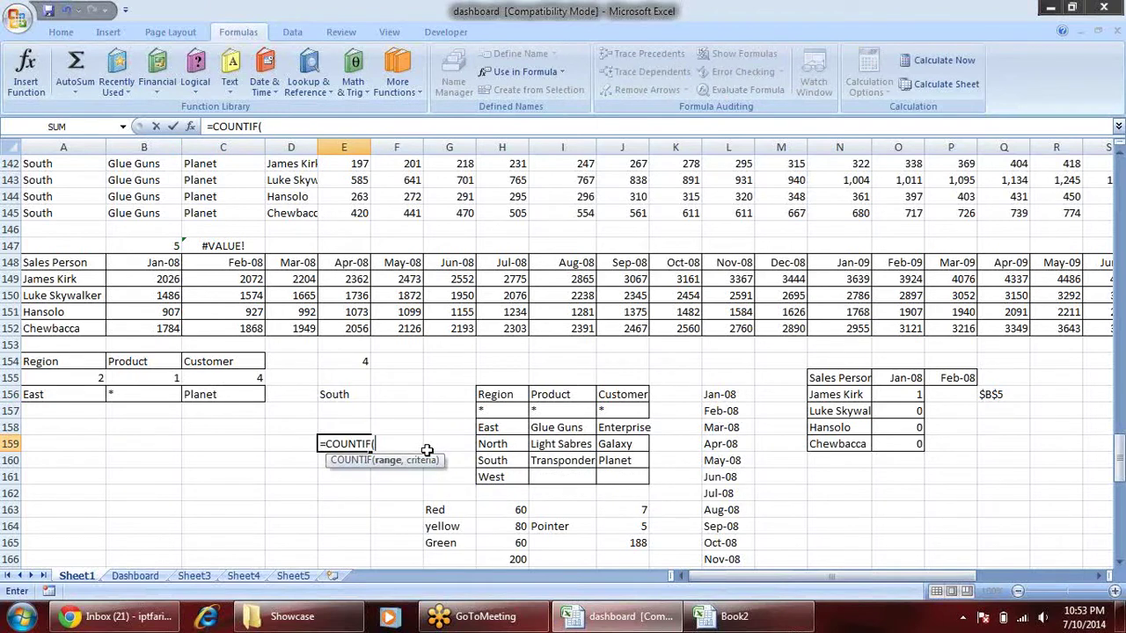
pyautogui.moveTo(418, 254); pyautogui.dragTo(400, 334)
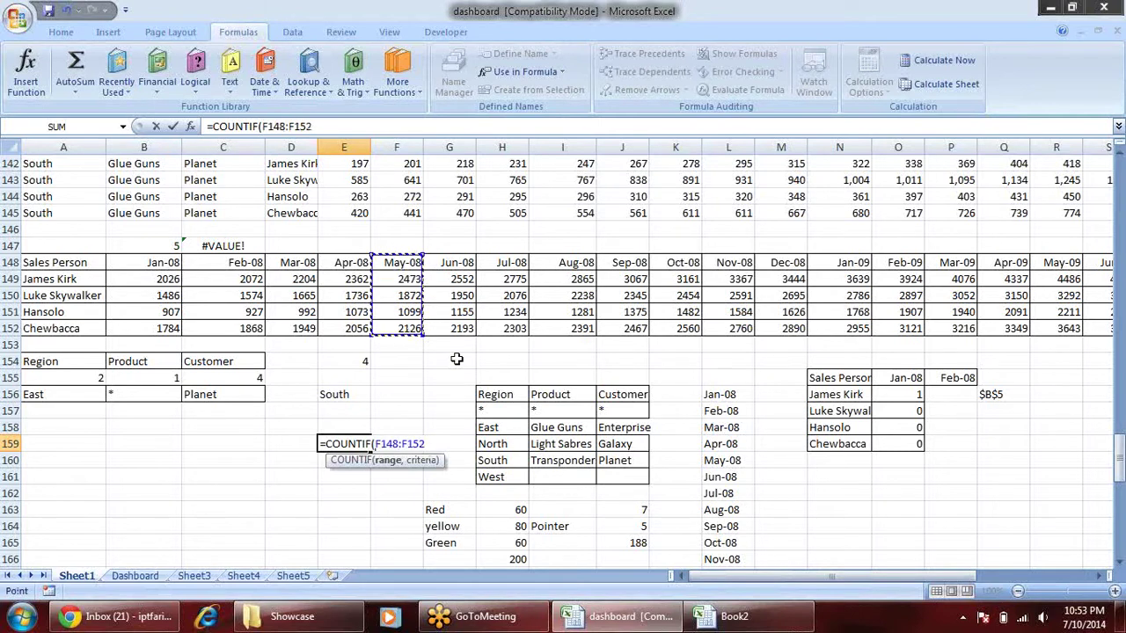
pyautogui.write(',"*')
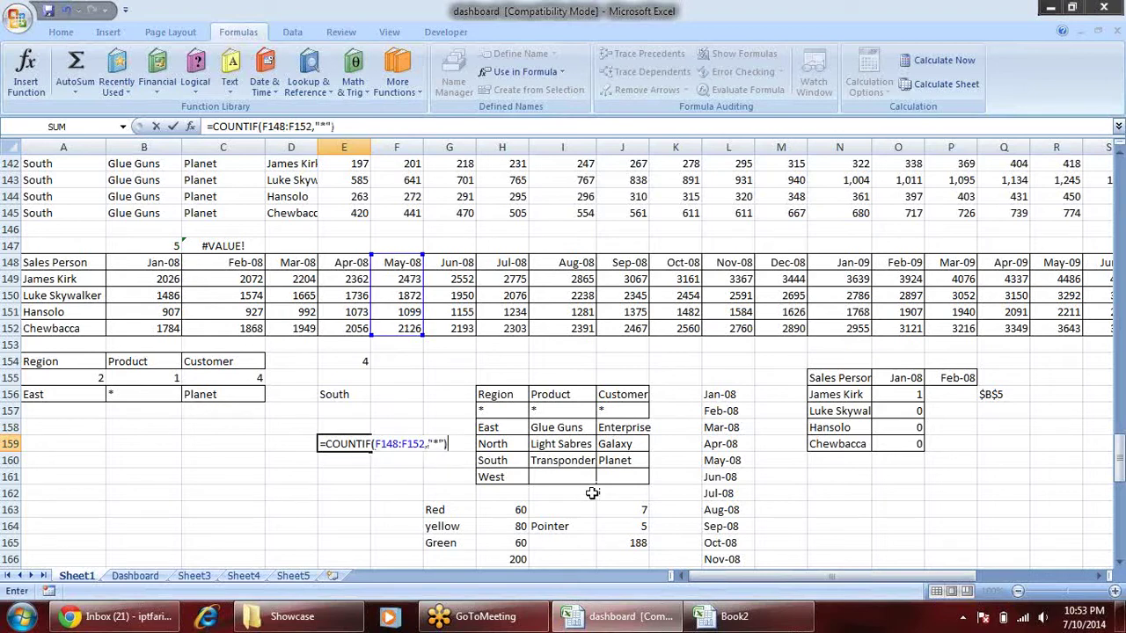
pyautogui.hotkey('ctrl', 'Return')
# - Edit the COUNTIF test formula's criterion, then delete it from E159
pyautogui.press('F2')
pyautogui.press('BackSpace')
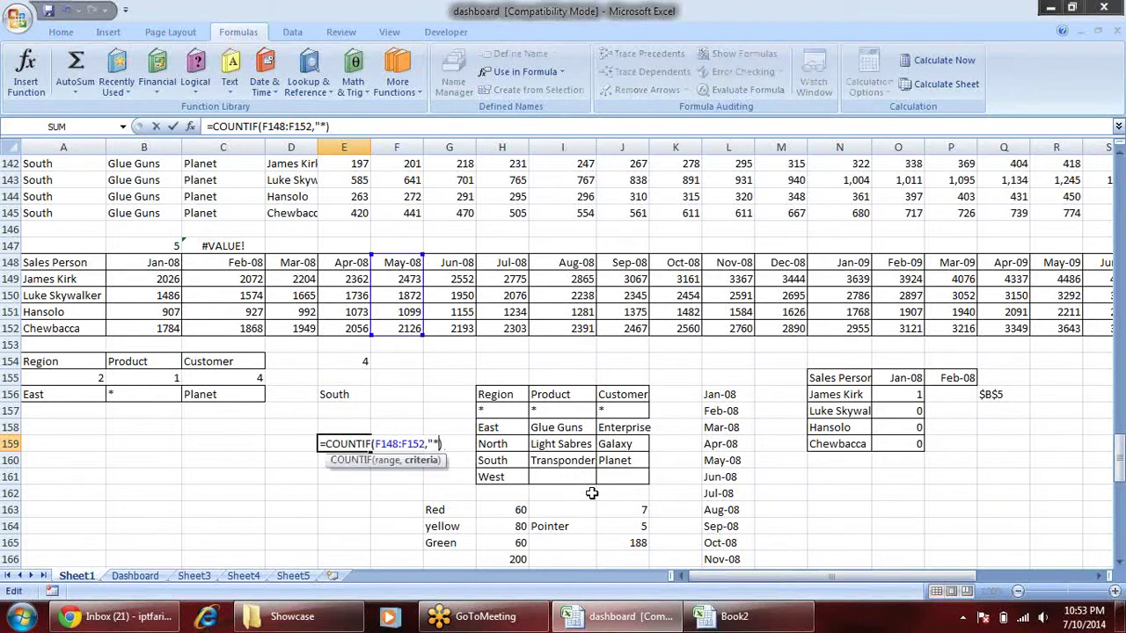
pyautogui.press('BackSpace')
pyautogui.press('Return')
pyautogui.press('Return')
pyautogui.press('Return')
pyautogui.press('Up')
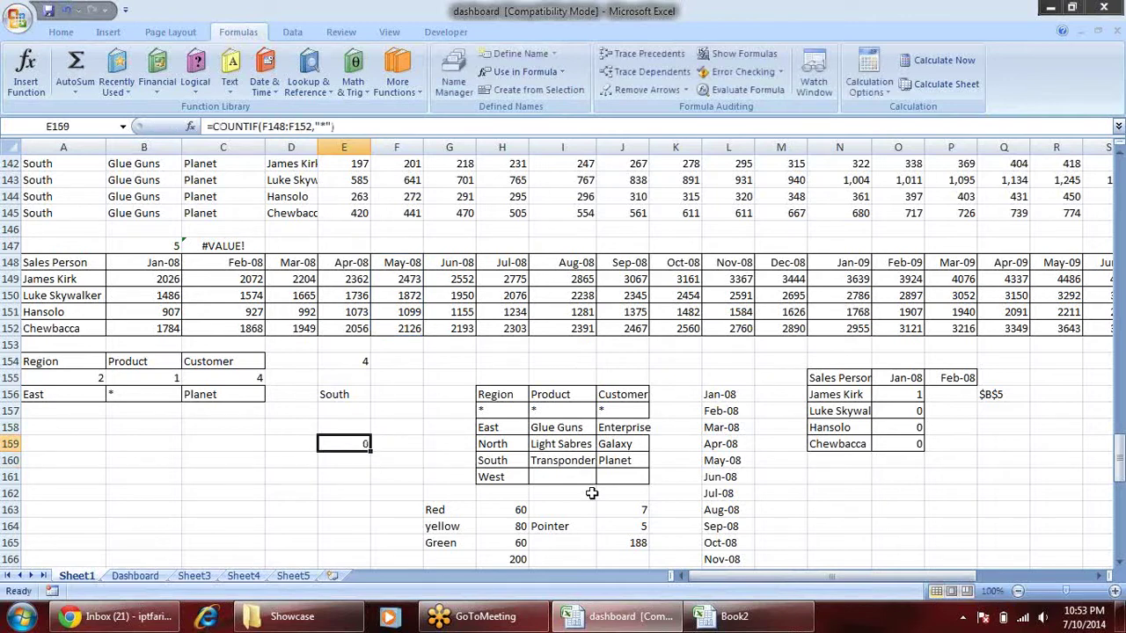
pyautogui.press('Delete')
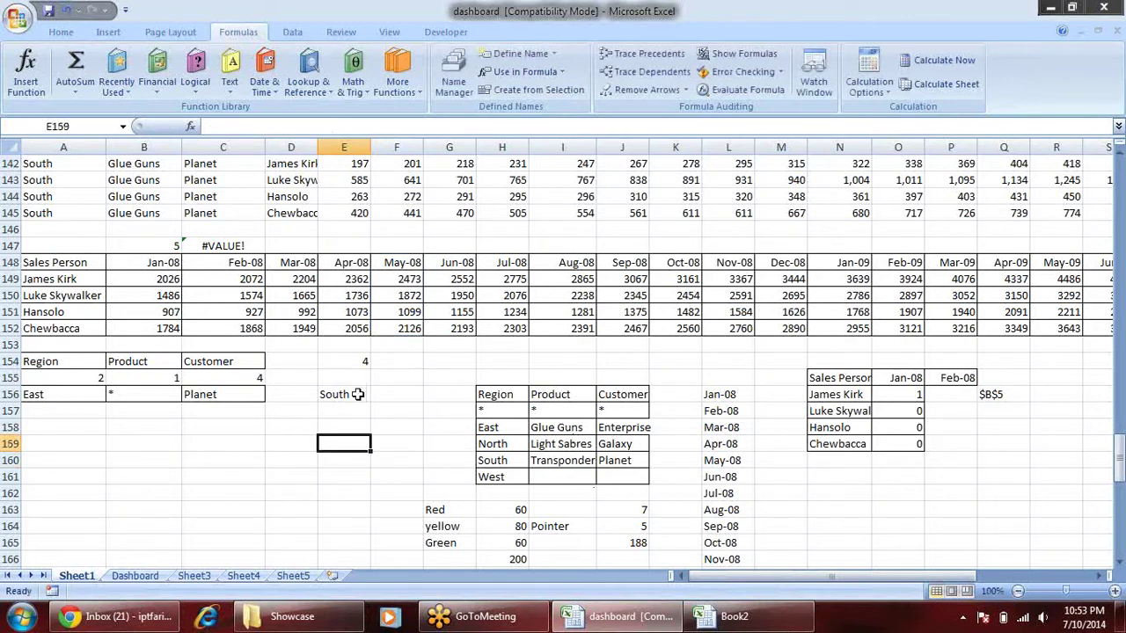
# - Review the SUMIFS formulas in B149, C150, E151, G151 and F149, then switch to Book2
pyautogui.click(165, 282)
pyautogui.click(243, 299)
pyautogui.click(332, 310)
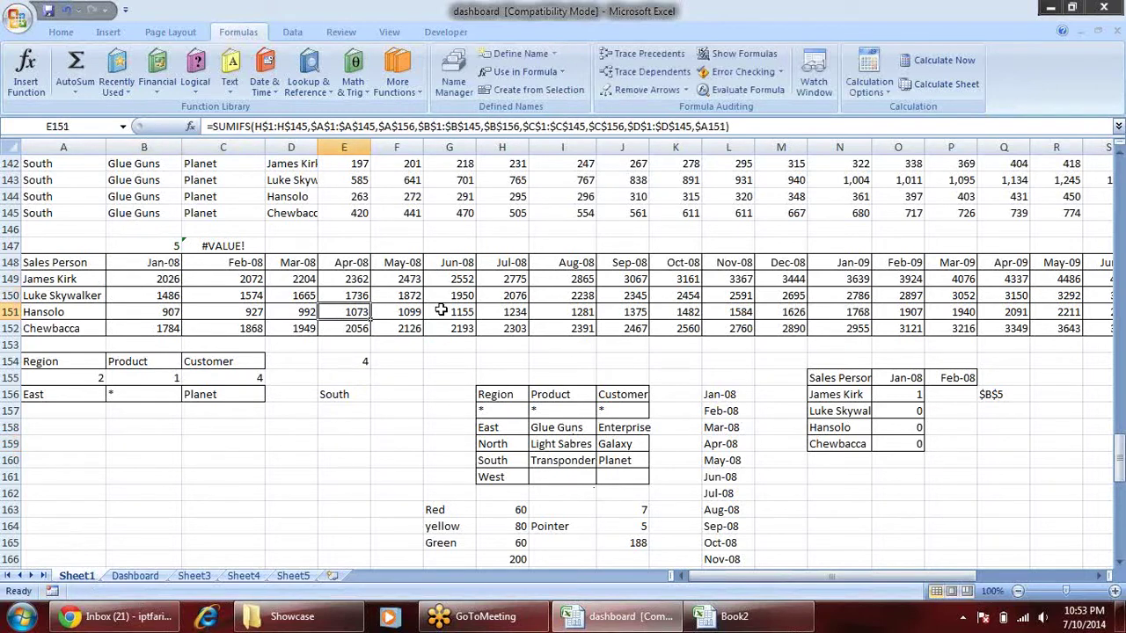
pyautogui.click(444, 312)
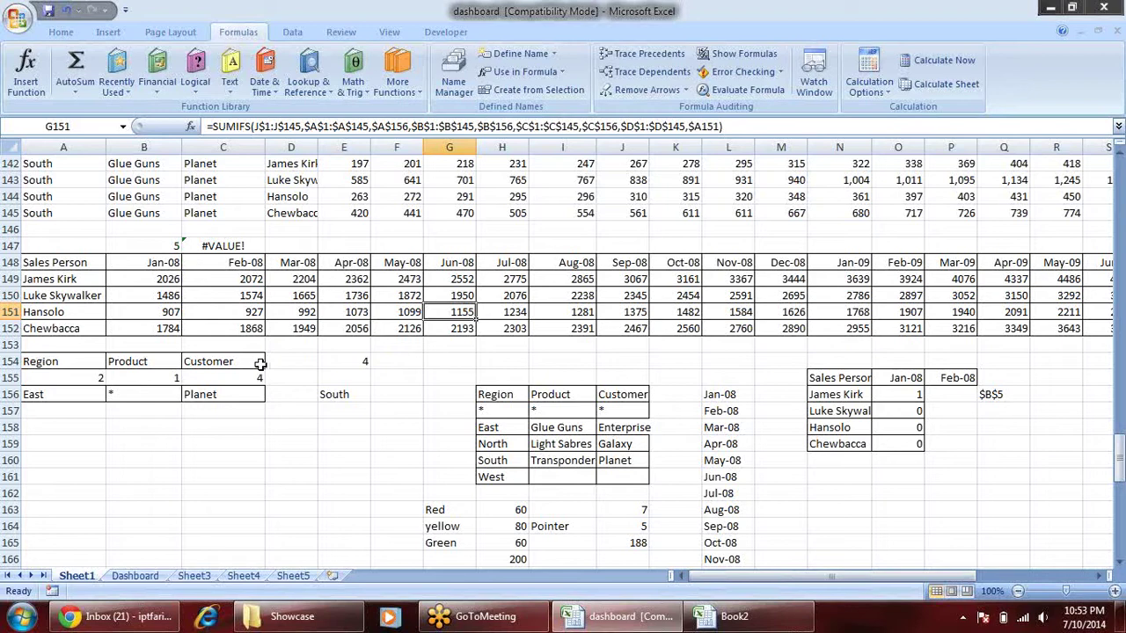
pyautogui.click(293, 278)
pyautogui.click(396, 278)
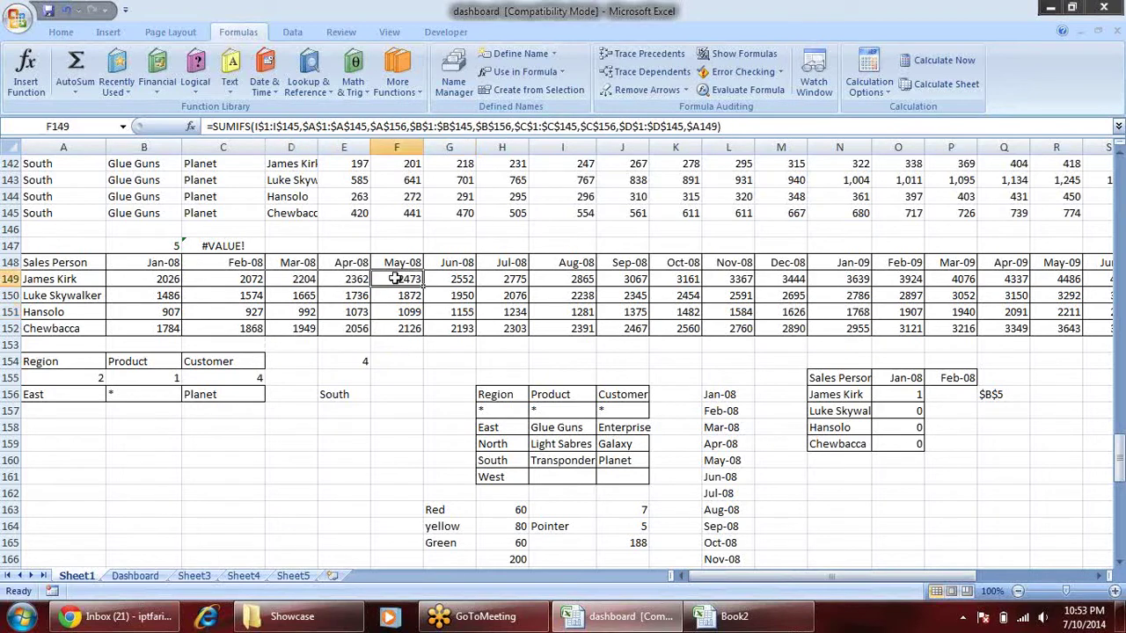
pyautogui.hotkey('alt', 'Tab')
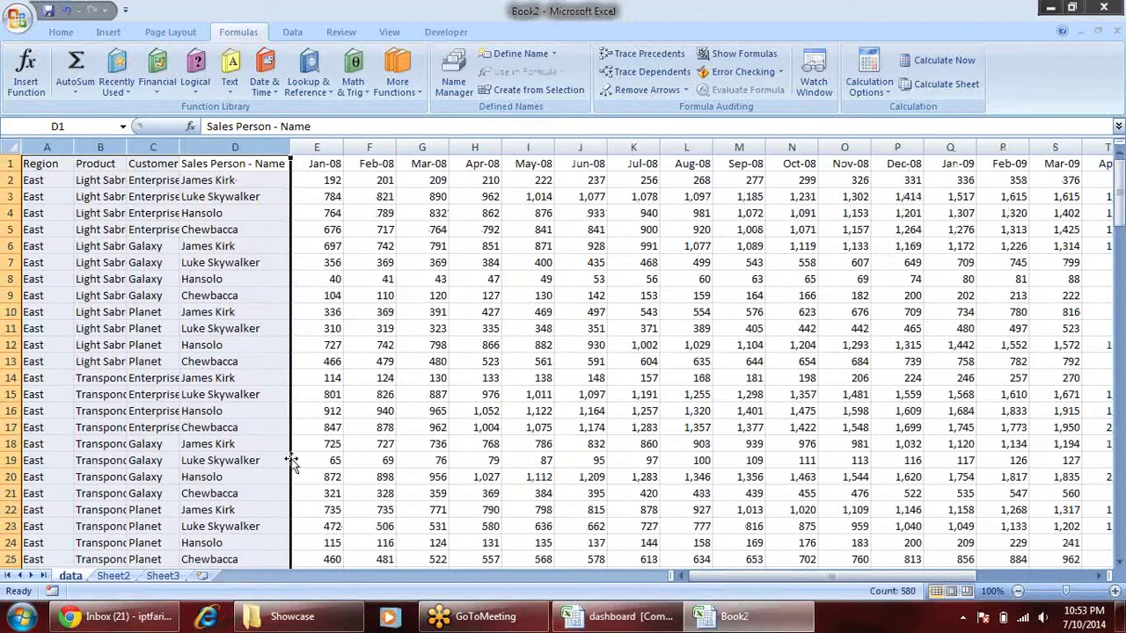
# - Copy the header row 1 of Book2's data sheet
pyautogui.click(431, 230)
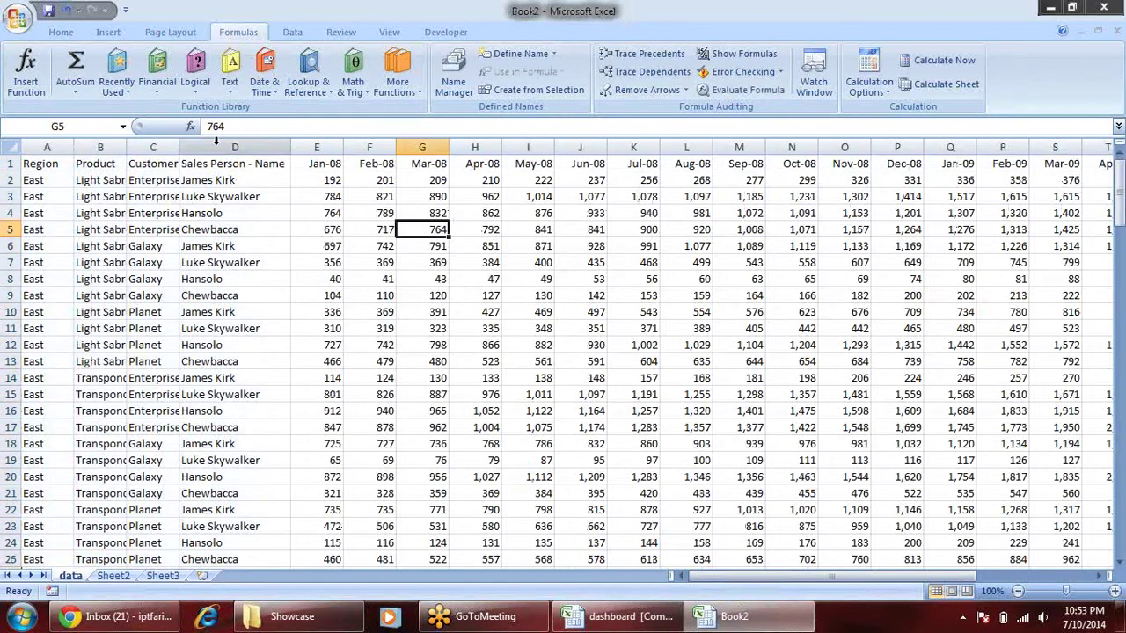
pyautogui.click(154, 164)
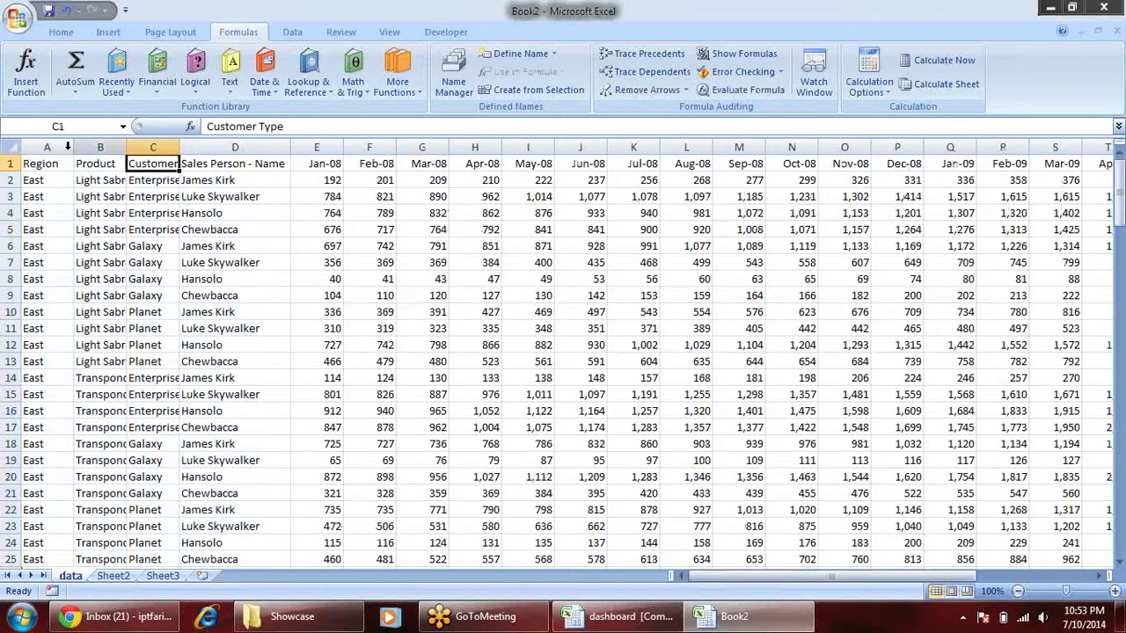
pyautogui.click(11, 163)
pyautogui.hotkey('ctrl', 'c')
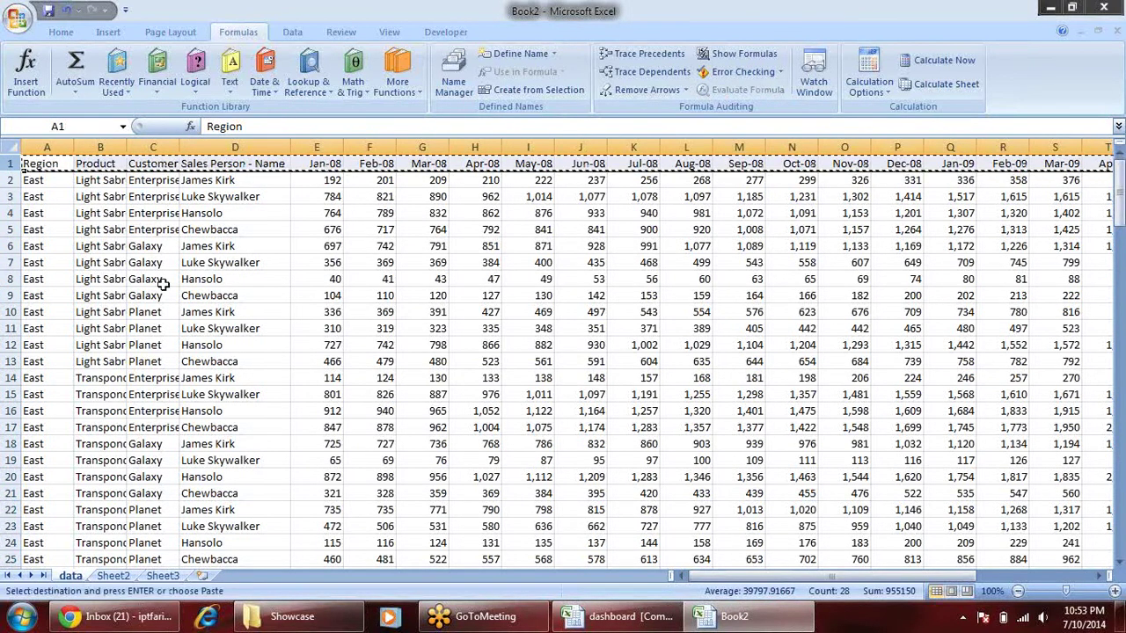
# - Paste the header row into row 149 below the data
pyautogui.hotkey('ctrl', 'Tab')
pyautogui.hotkey('ctrl', 'Tab')
pyautogui.scroll(-6, 111, 359)
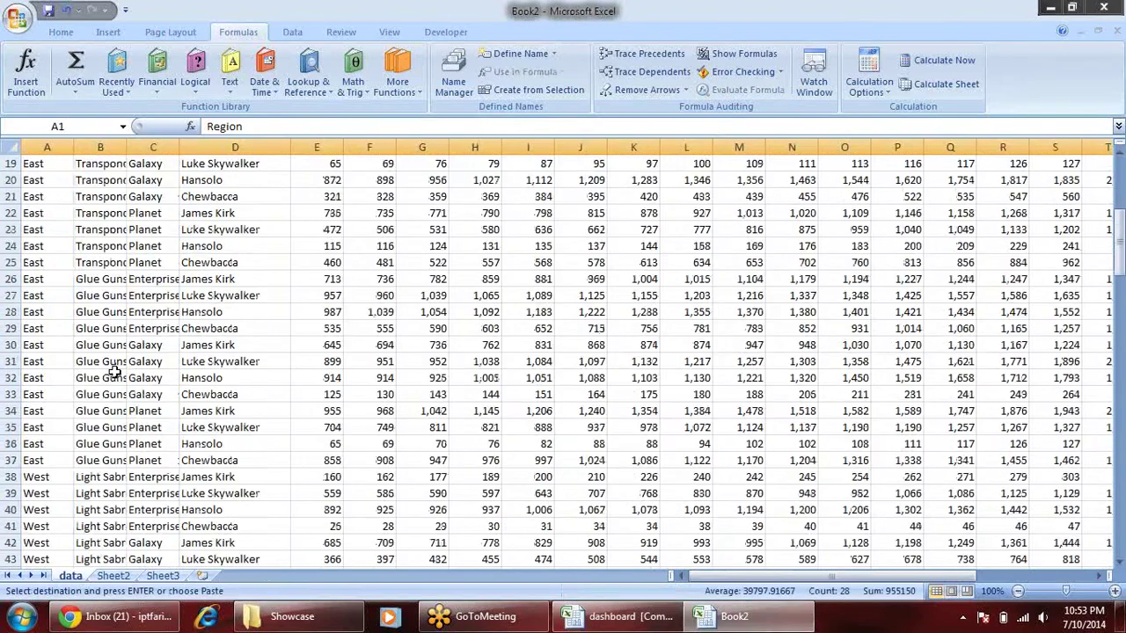
pyautogui.scroll(-7, 113, 372)
pyautogui.scroll(-8, 119, 377)
pyautogui.scroll(-8, 132, 395)
pyautogui.scroll(-8, 131, 395)
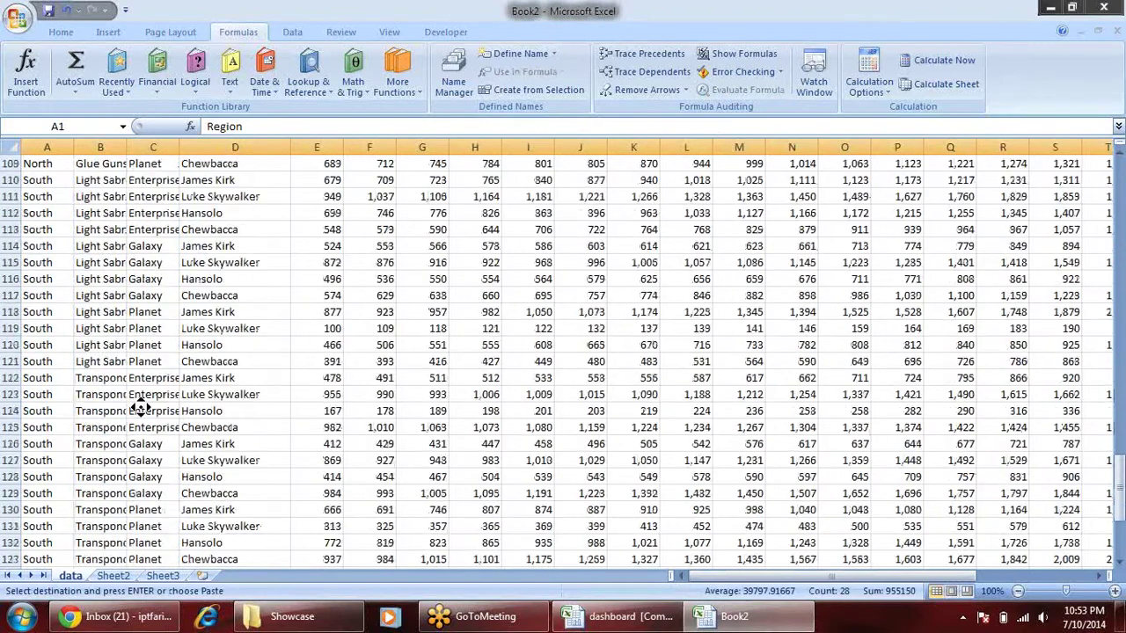
pyautogui.scroll(-7, 138, 402)
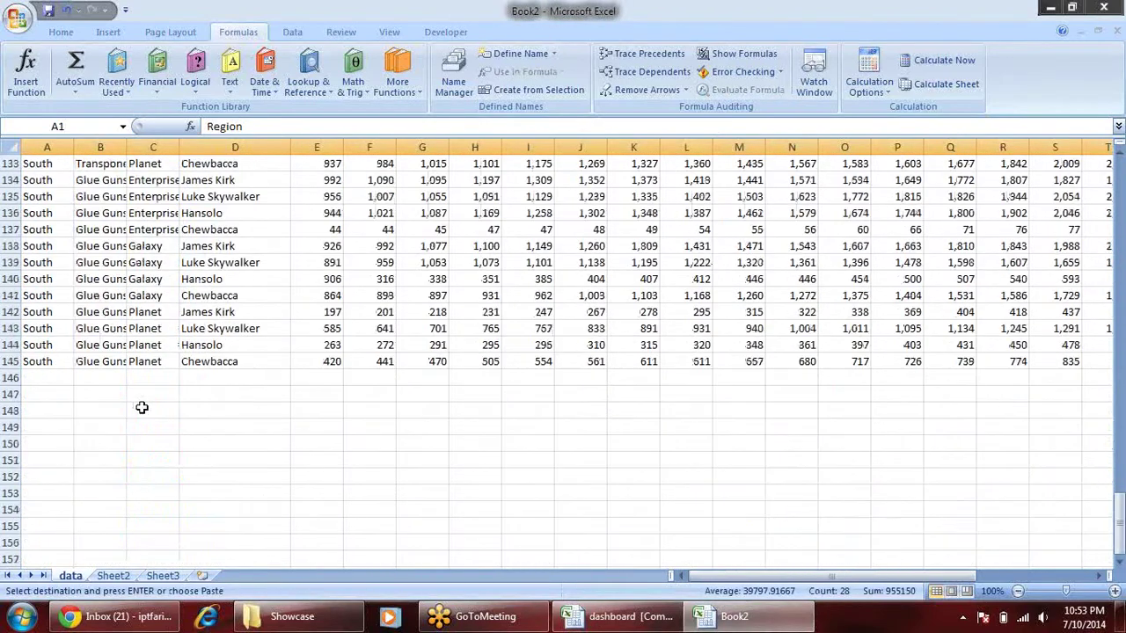
pyautogui.click(44, 428)
pyautogui.hotkey('ctrl', 'v')
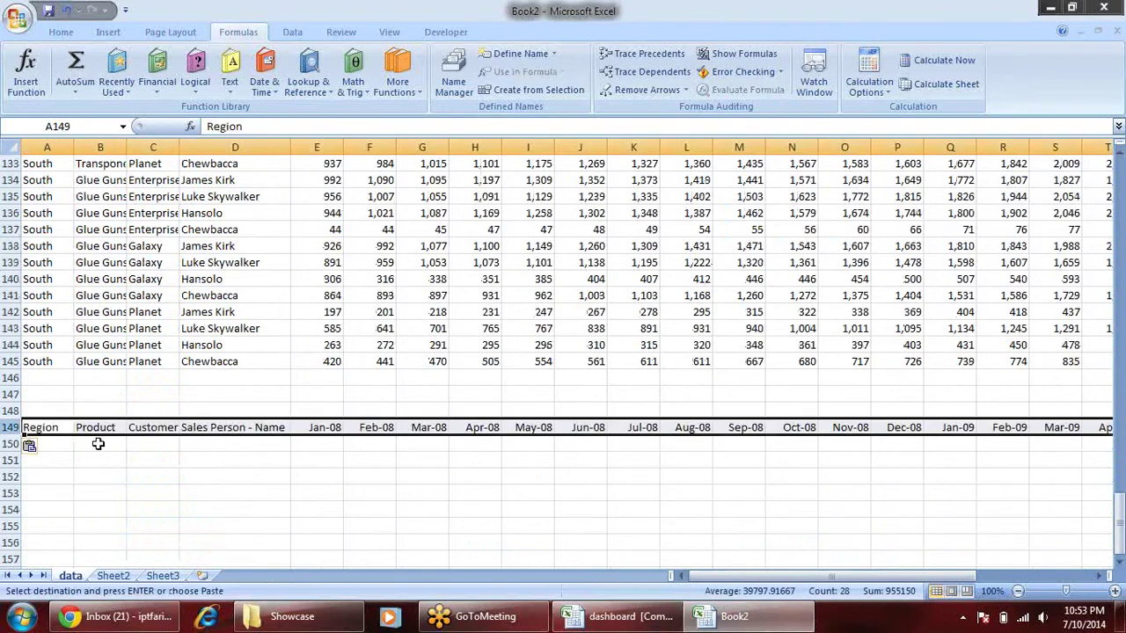
# - Move the Region, Product and Customer Type labels from A149:C149 to C163:E163
pyautogui.click(99, 444)
pyautogui.moveTo(169, 426); pyautogui.dragTo(40, 428)
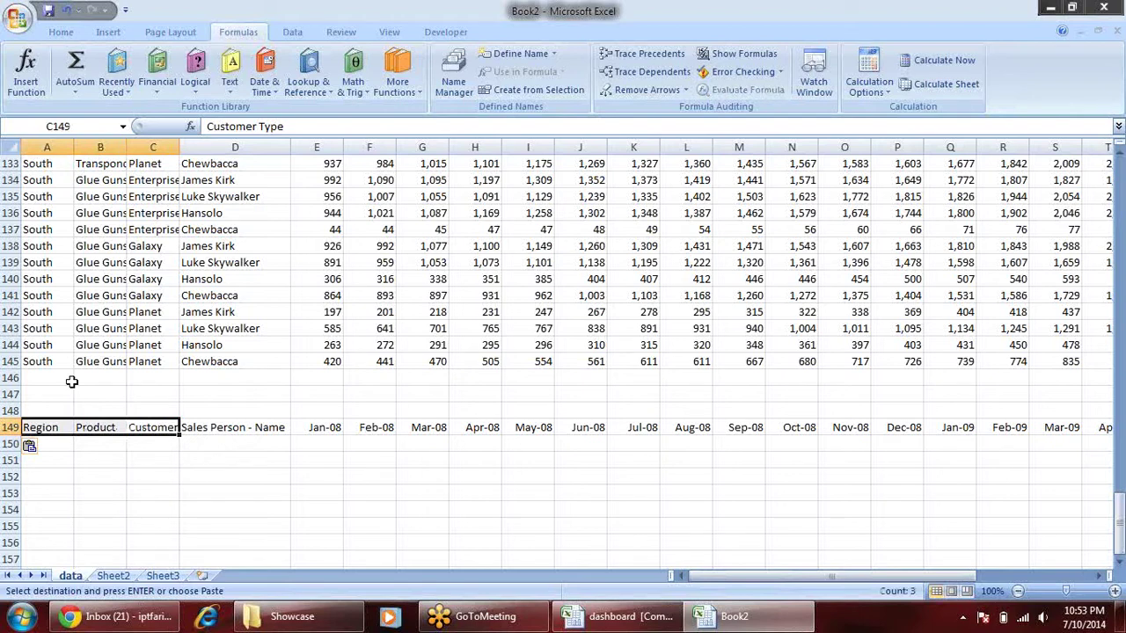
pyautogui.press('Down')
pyautogui.press('Down')
pyautogui.press('Down')
pyautogui.press('Down')
pyautogui.press('Down')
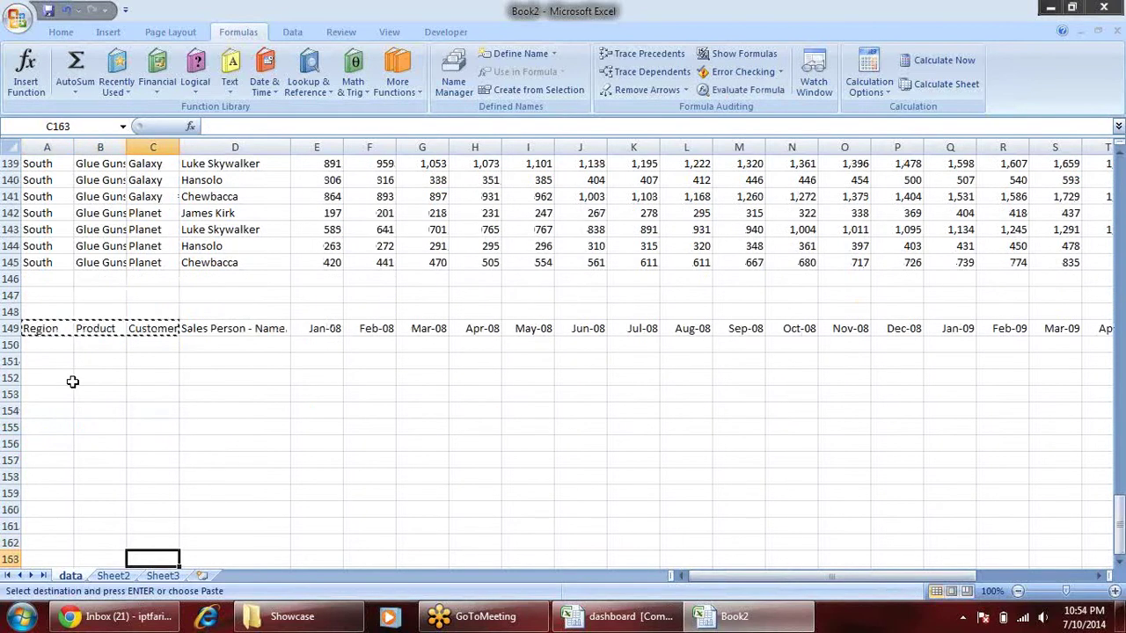
pyautogui.press('Return')
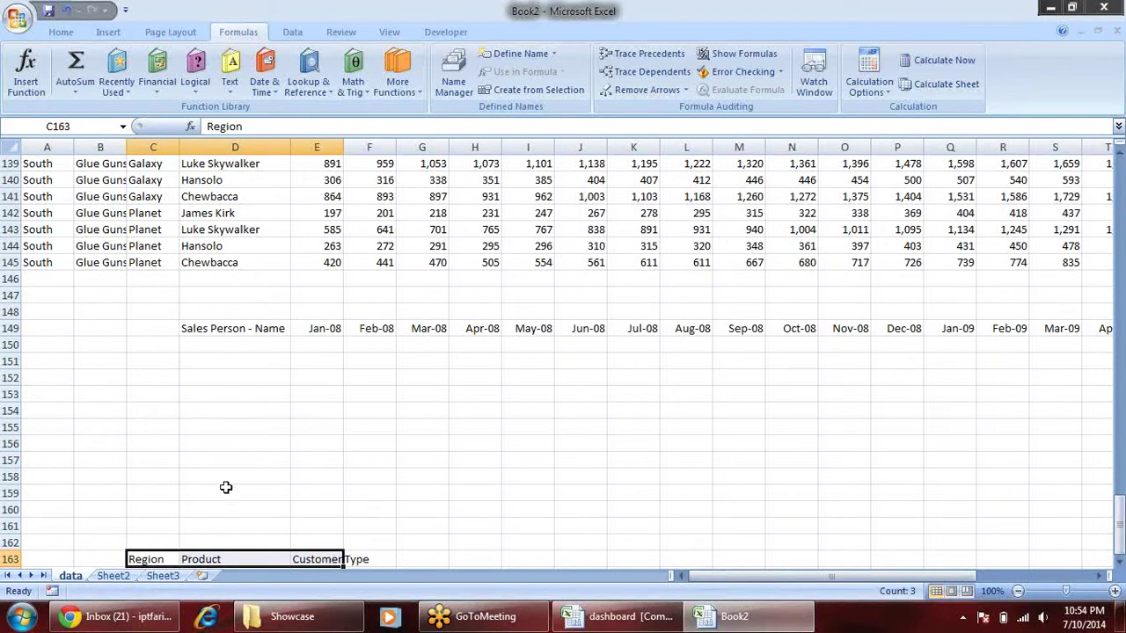
# - Copy the sales person names D2:D145, leaving out the heading
pyautogui.click(258, 349)
pyautogui.click(255, 264)
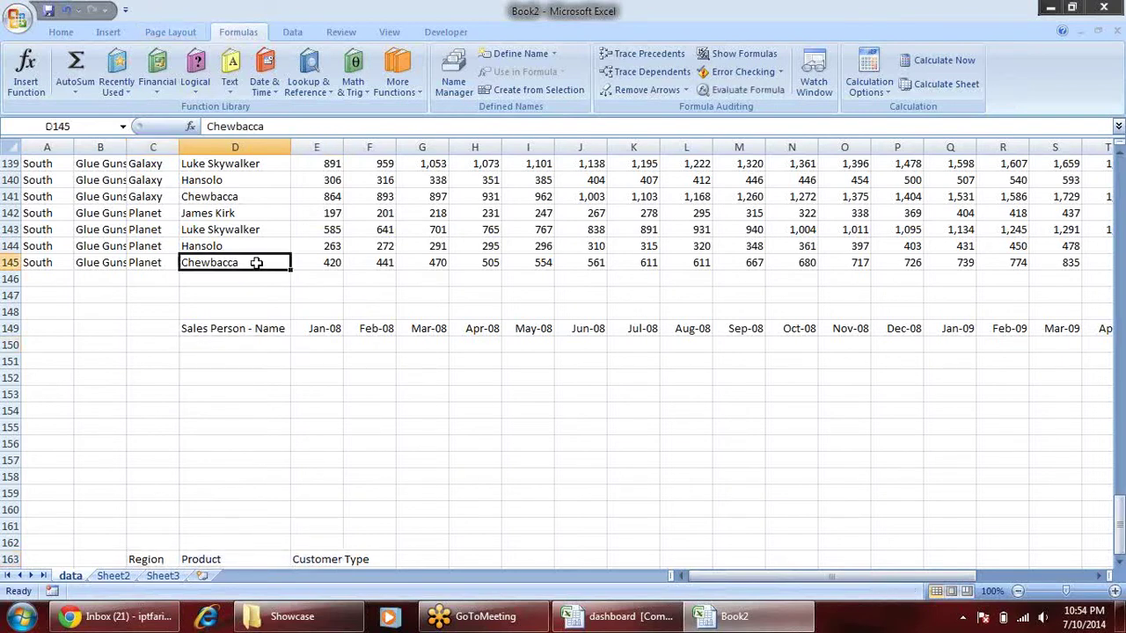
pyautogui.hotkey('ctrl', 'Up')
pyautogui.hotkey('ctrl', 'Down')
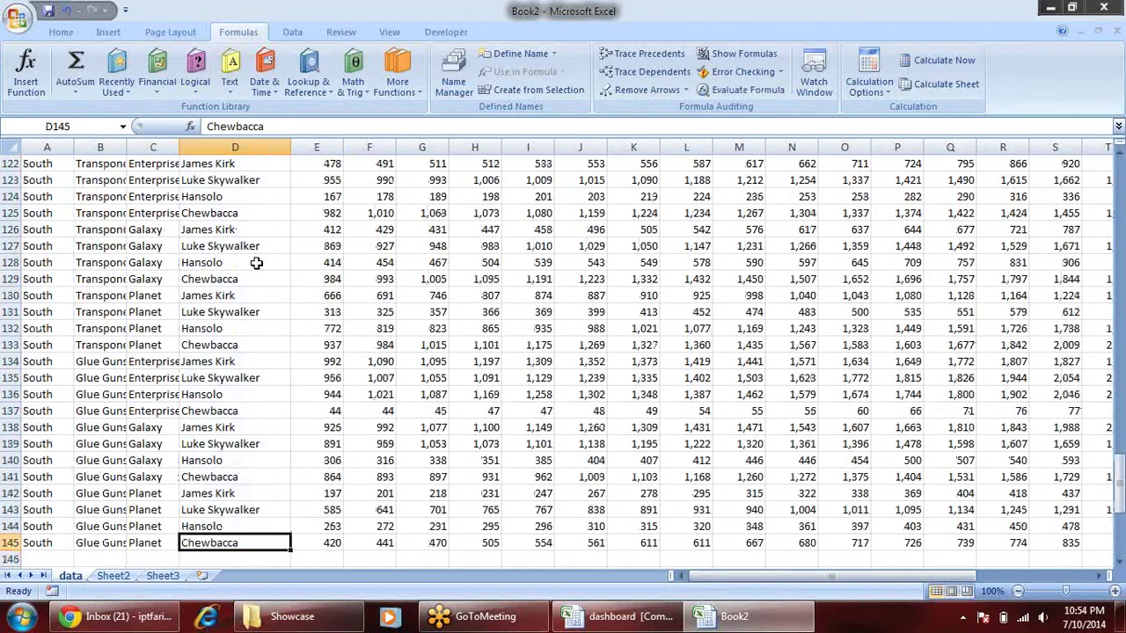
pyautogui.hotkey('ctrl', 'shift', 'Up')
pyautogui.hotkey('shift', 'Down')
pyautogui.hotkey('ctrl', 'c')
# - Paste the copied names into spare cell K152
pyautogui.scroll(-4, 372, 259)
pyautogui.scroll(-10, 390, 296)
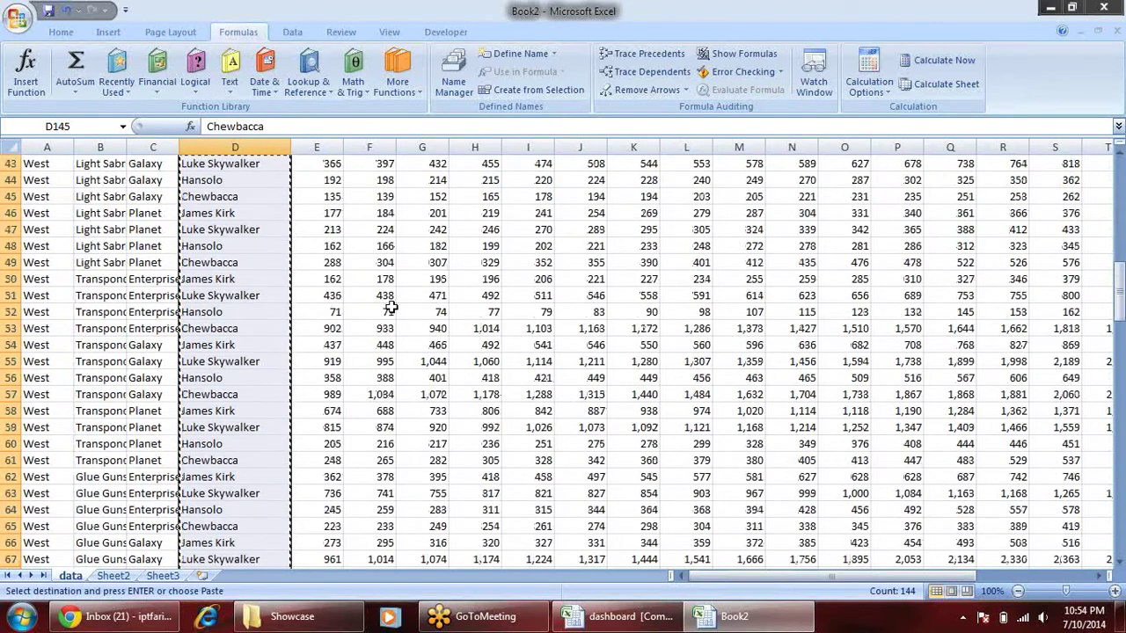
pyautogui.scroll(-4, 402, 334)
pyautogui.scroll(-5, 402, 334)
pyautogui.scroll(-20, 1067, 337)
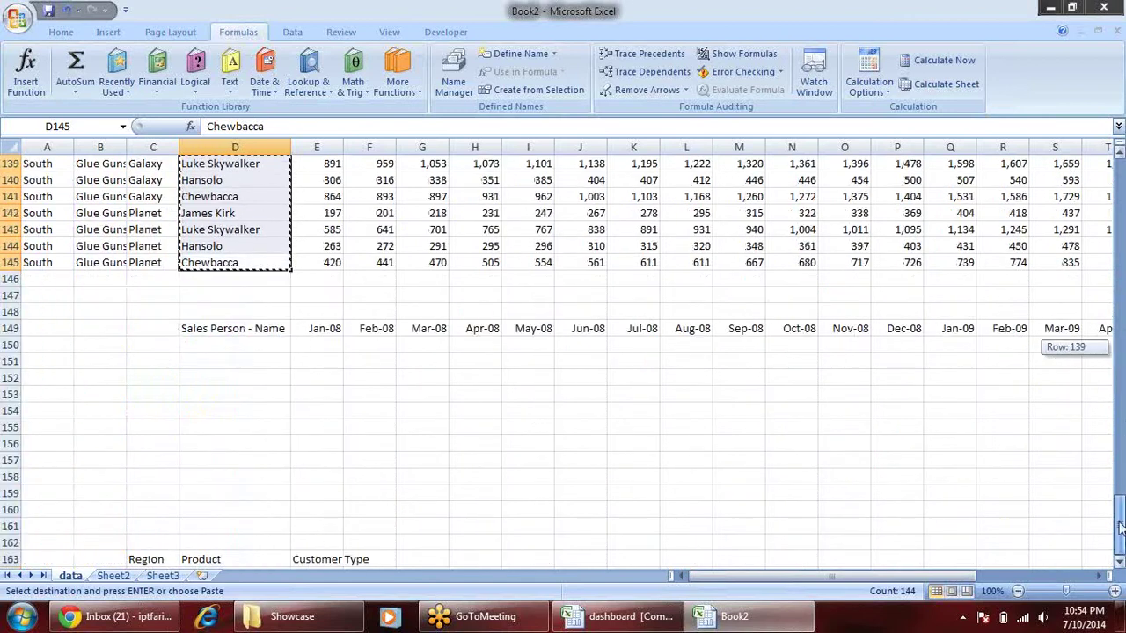
pyautogui.click(643, 380)
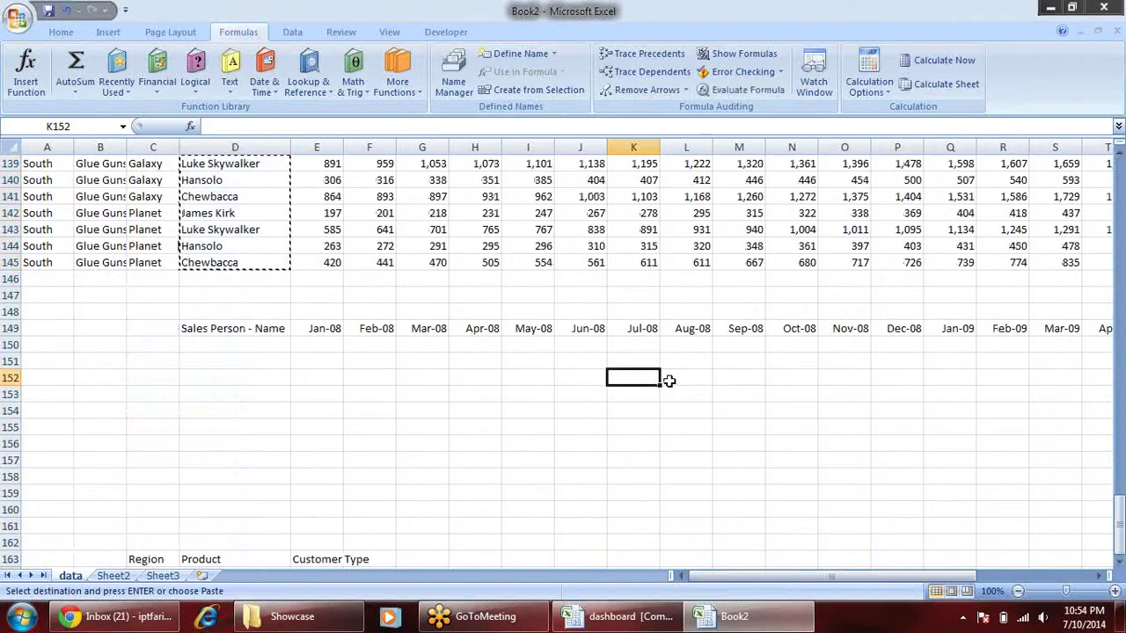
pyautogui.hotkey('ctrl', 'v')
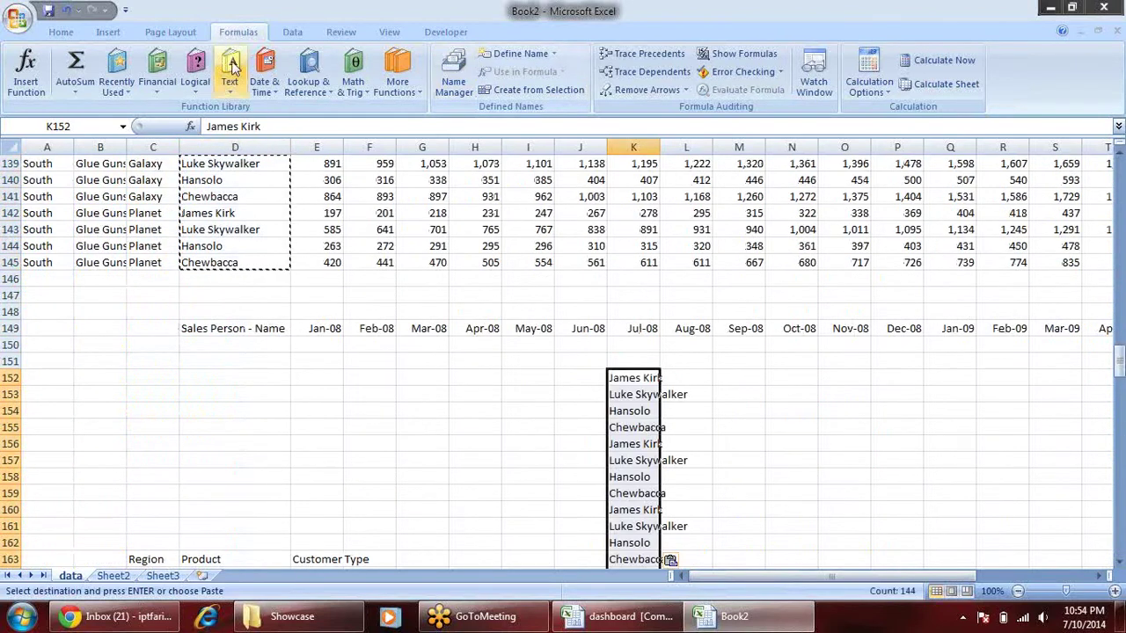
# - Remove the duplicate names from column K with Data > Remove Duplicates
pyautogui.click(290, 33)
pyautogui.click(586, 76)
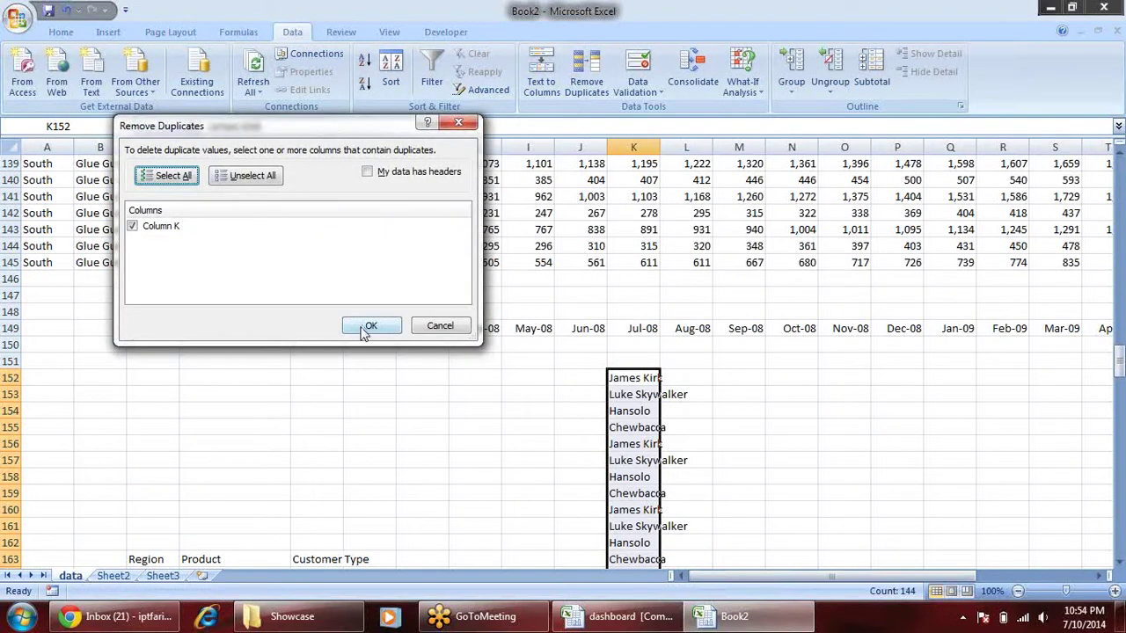
pyautogui.click(367, 327)
pyautogui.click(570, 349)
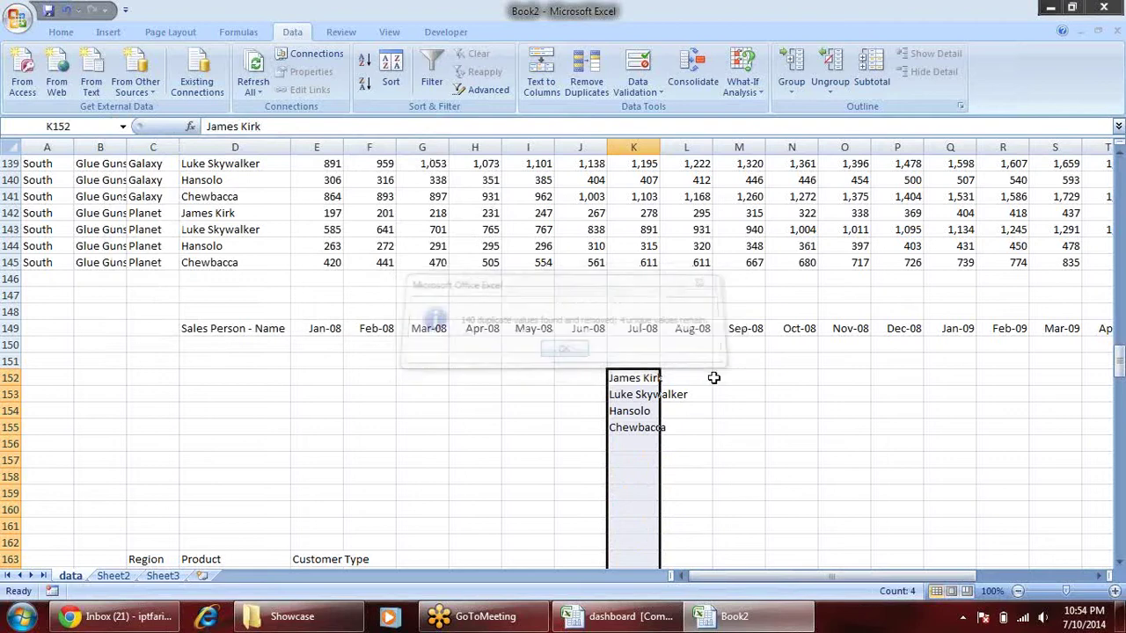
# - Copy the four unique names in K152:K155 into D150:D153 under the Sales Person heading
pyautogui.click(736, 396)
pyautogui.moveTo(634, 379); pyautogui.dragTo(660, 435)
pyautogui.hotkey('ctrl', 'c')
pyautogui.click(212, 344)
pyautogui.press('Return')
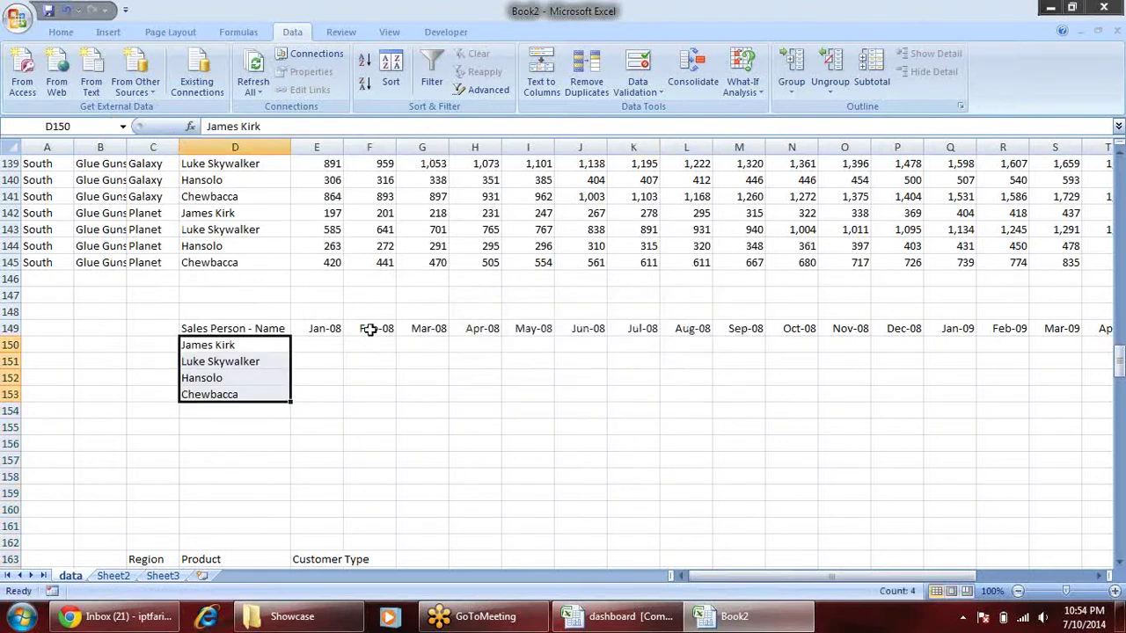
pyautogui.click(326, 345)
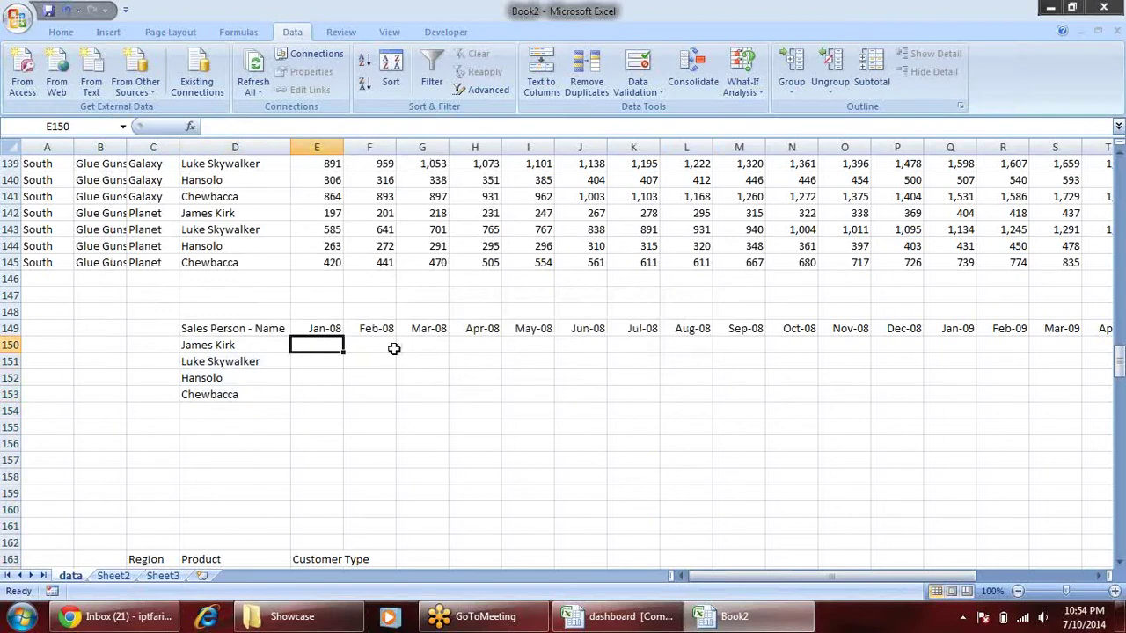
# - Start a SUMIFS formula in E150 with the absolute sum range $E$2:$E$145
pyautogui.scroll(-1, 422, 369)
pyautogui.scroll(-1, 422, 368)
pyautogui.scroll(1, 422, 369)
pyautogui.scroll(1, 411, 377)
pyautogui.scroll(2, 411, 376)
pyautogui.scroll(-1, 411, 376)
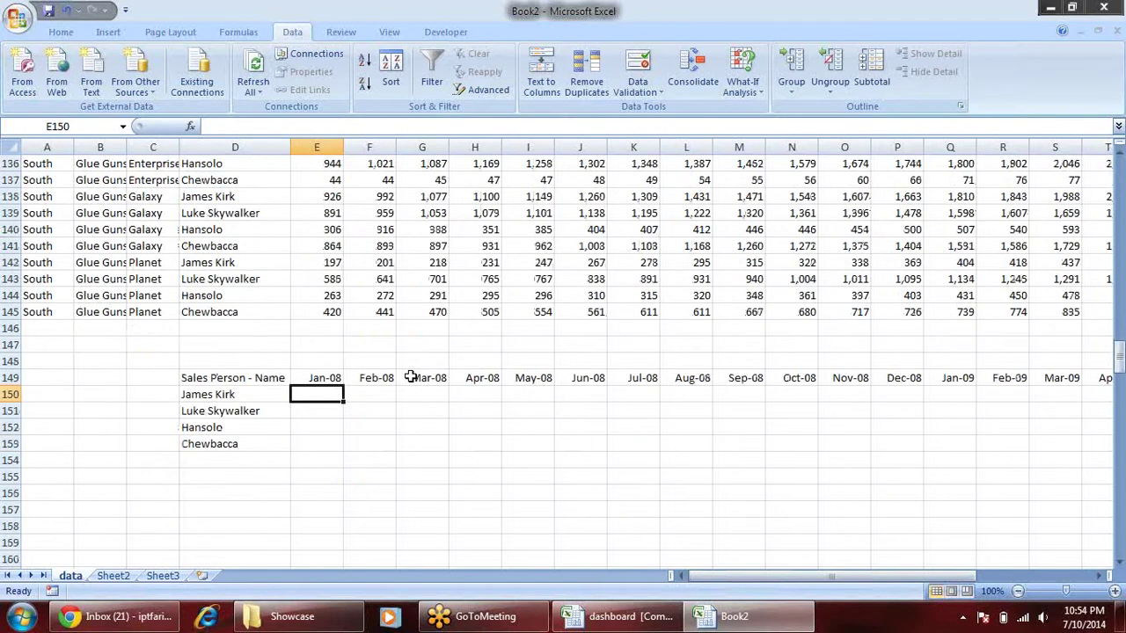
pyautogui.write('=')
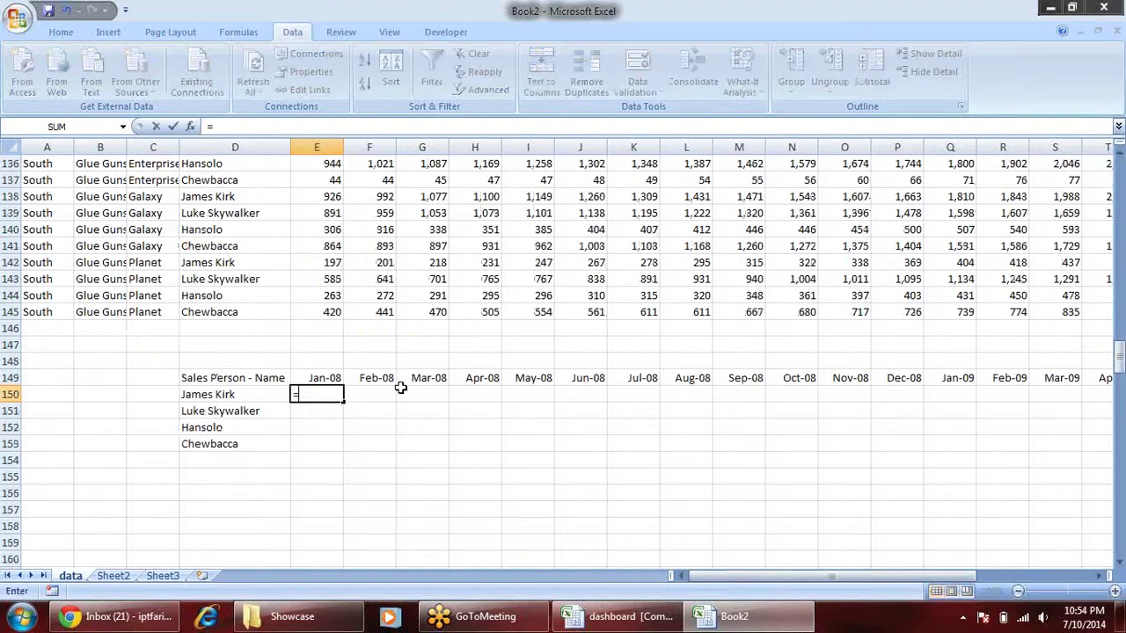
pyautogui.write('sum')
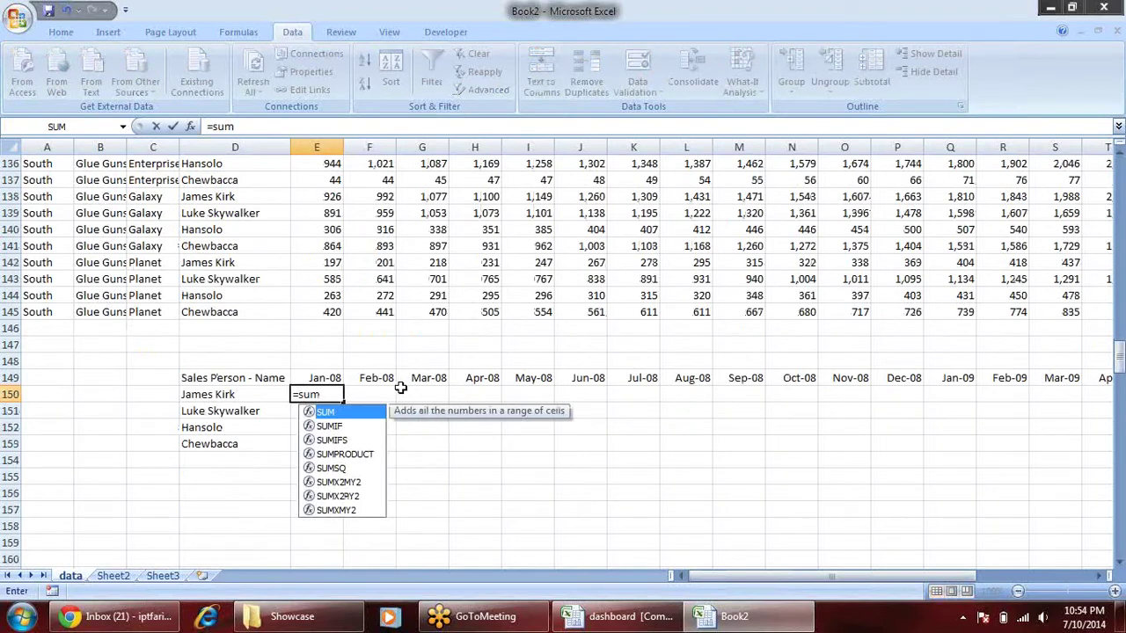
pyautogui.press('Down')
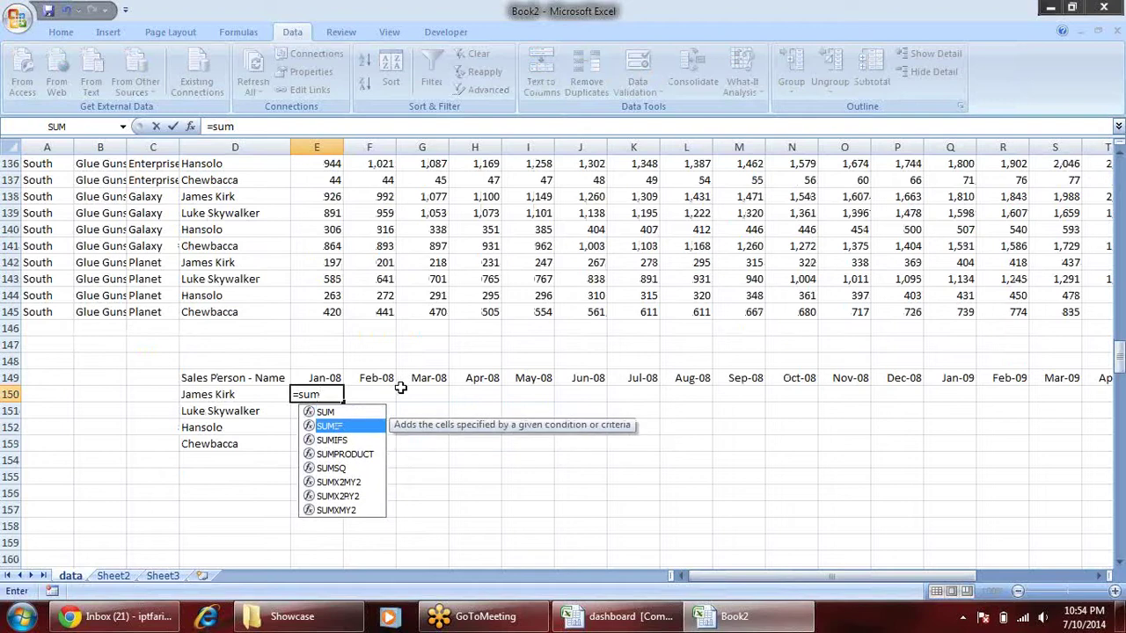
pyautogui.press('Down')
pyautogui.press('Tab')
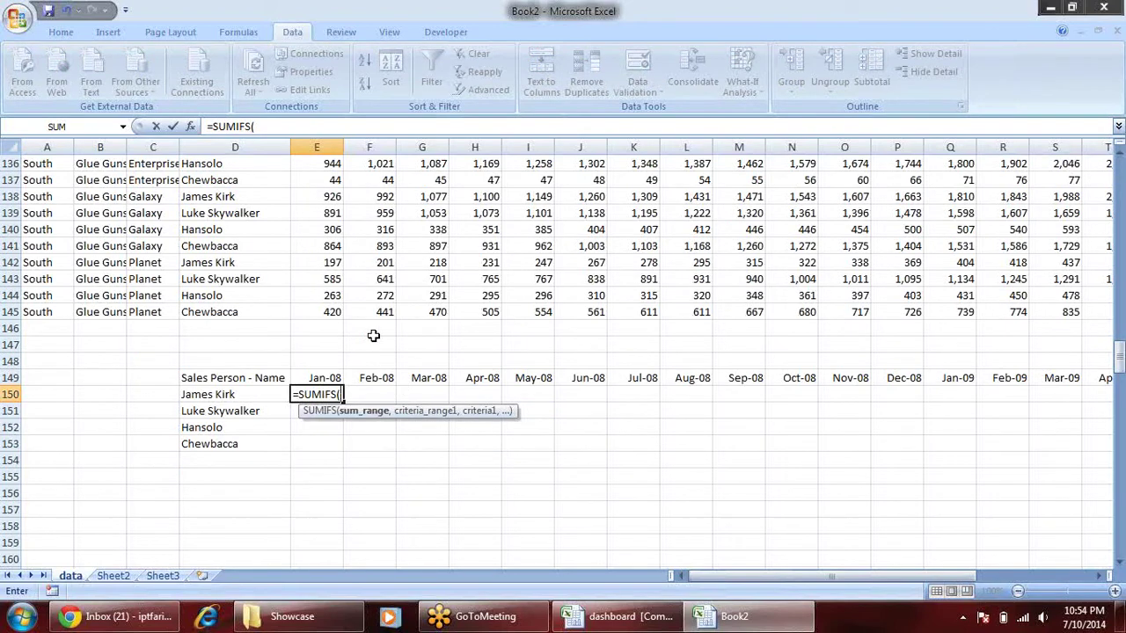
pyautogui.click(333, 309)
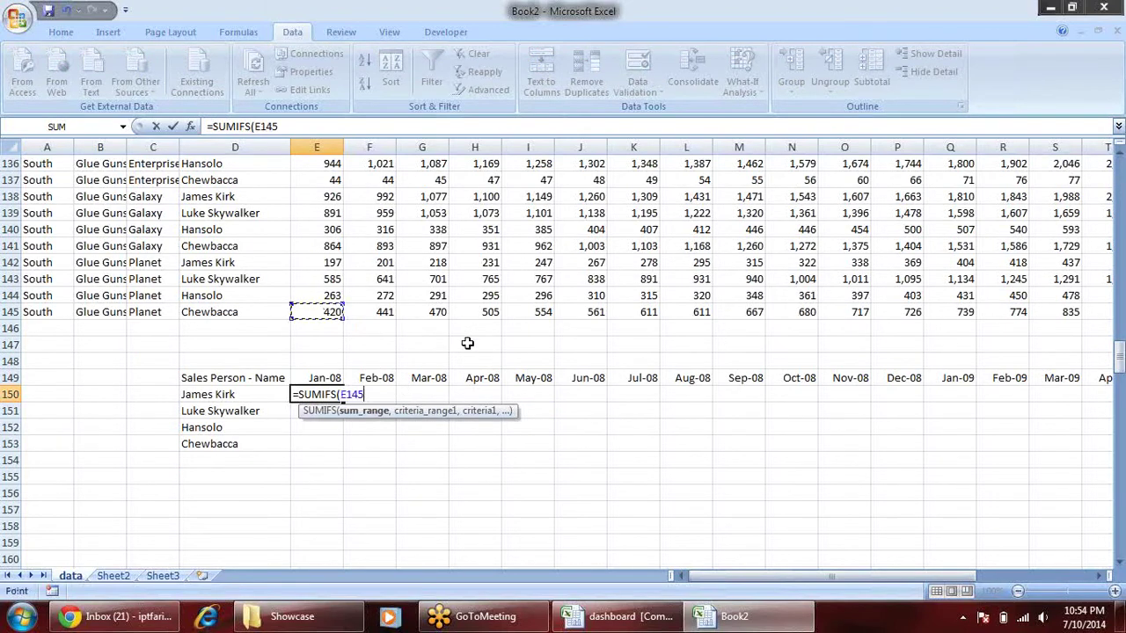
pyautogui.hotkey('ctrl', 'shift', 'Up')
pyautogui.hotkey('shift', 'Down')
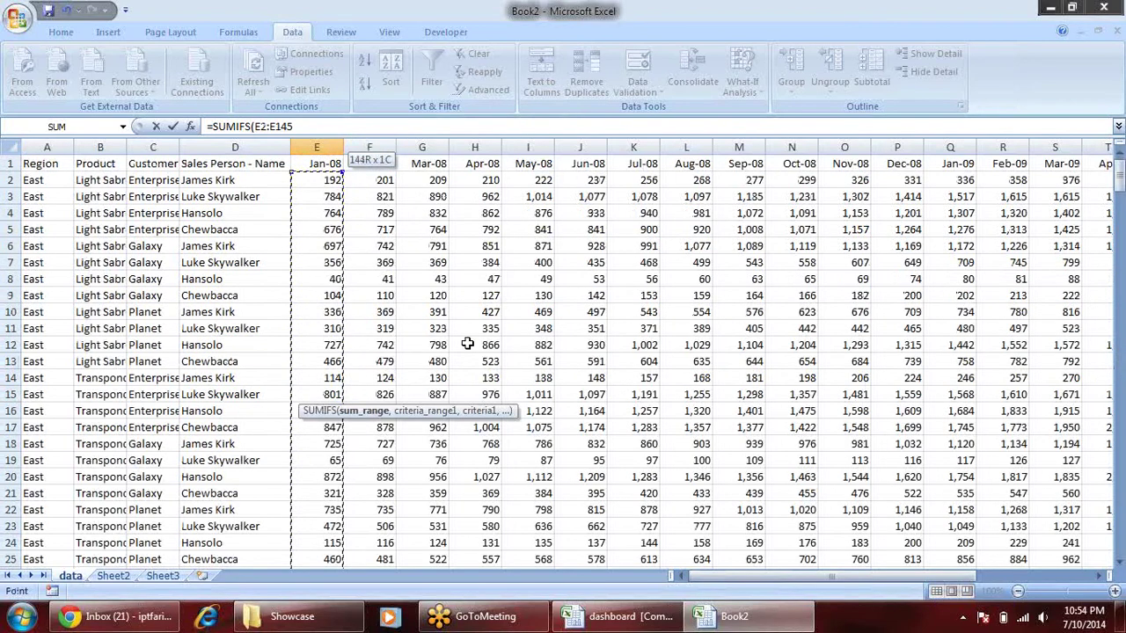
pyautogui.press('F4')
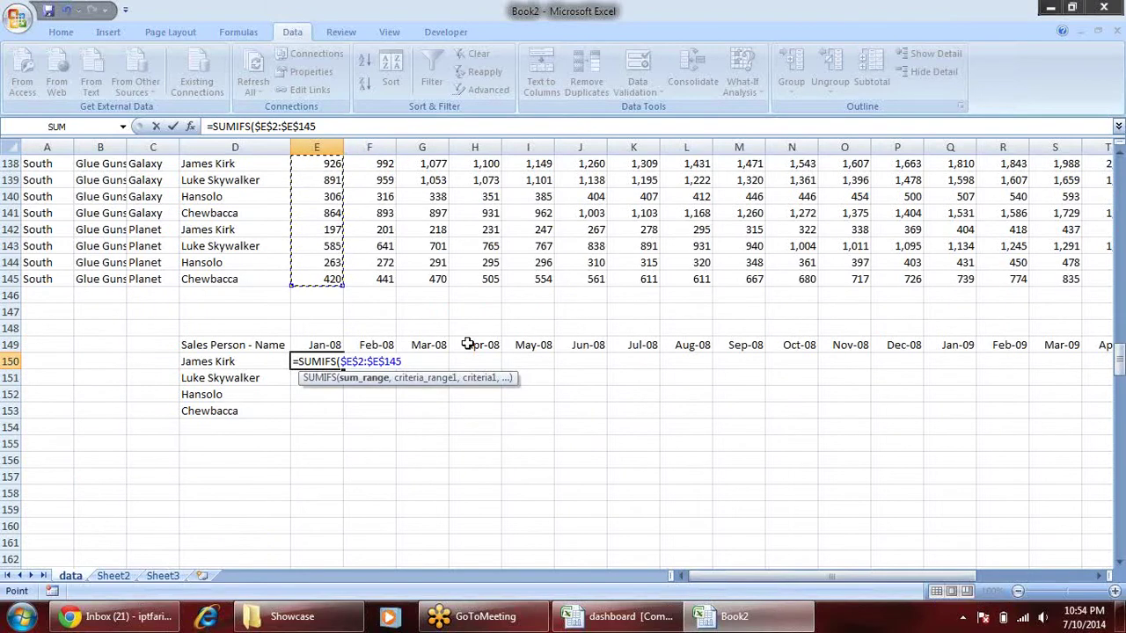
# - Add criteria range $D$2:$D$145 and criterion D150, then enter the formula
pyautogui.write(',')
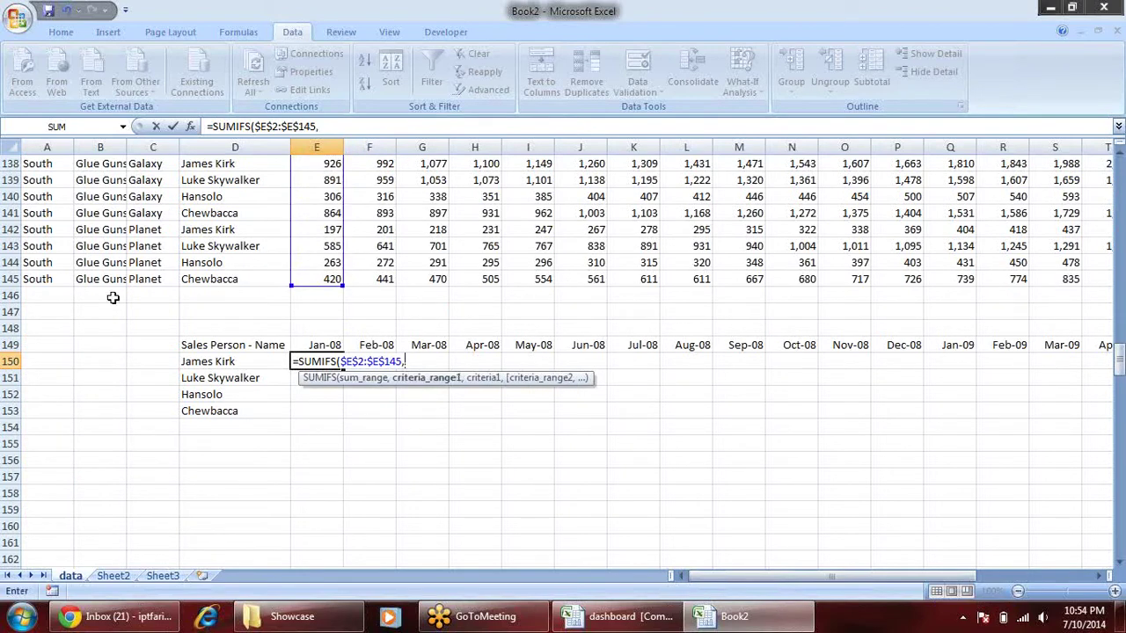
pyautogui.click(226, 279)
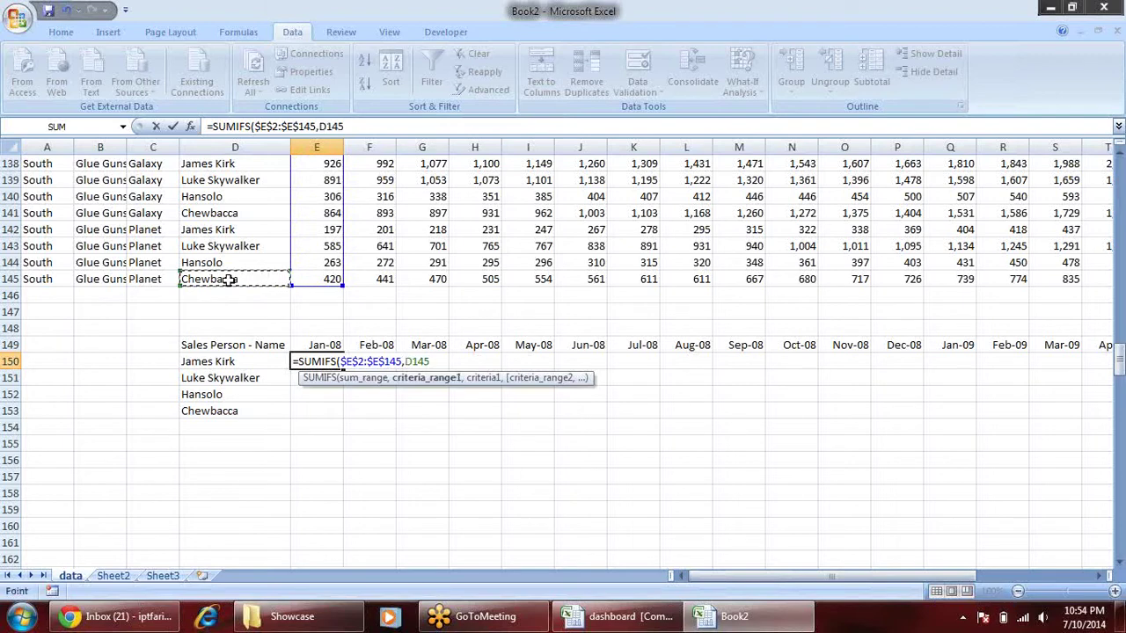
pyautogui.hotkey('ctrl', 'shift', 'Up')
pyautogui.hotkey('shift', 'Down')
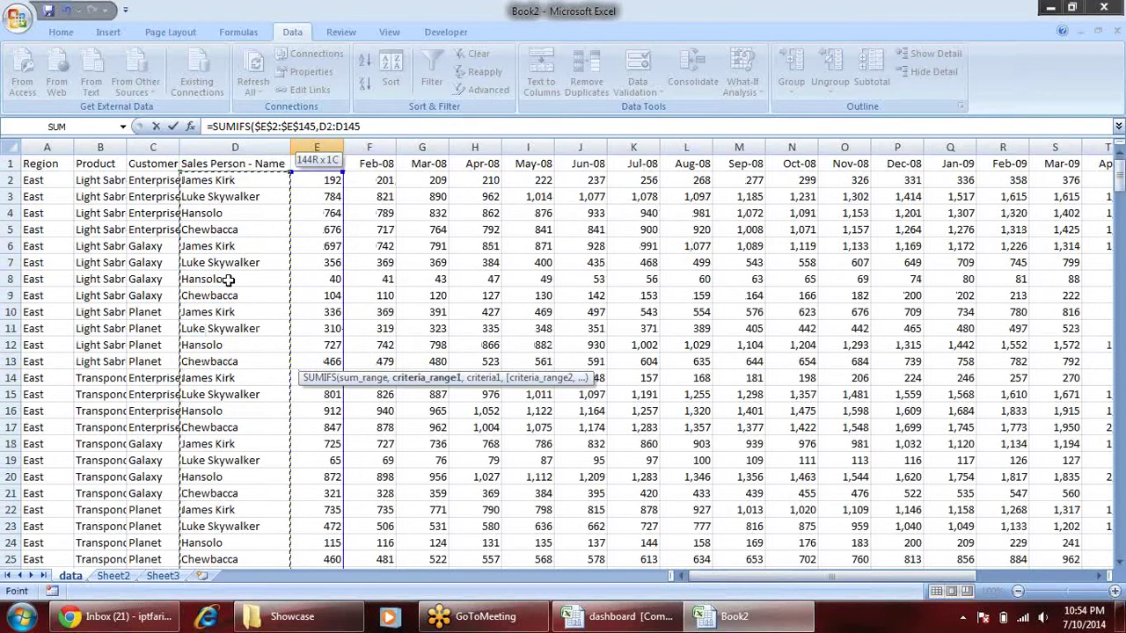
pyautogui.press('F4')
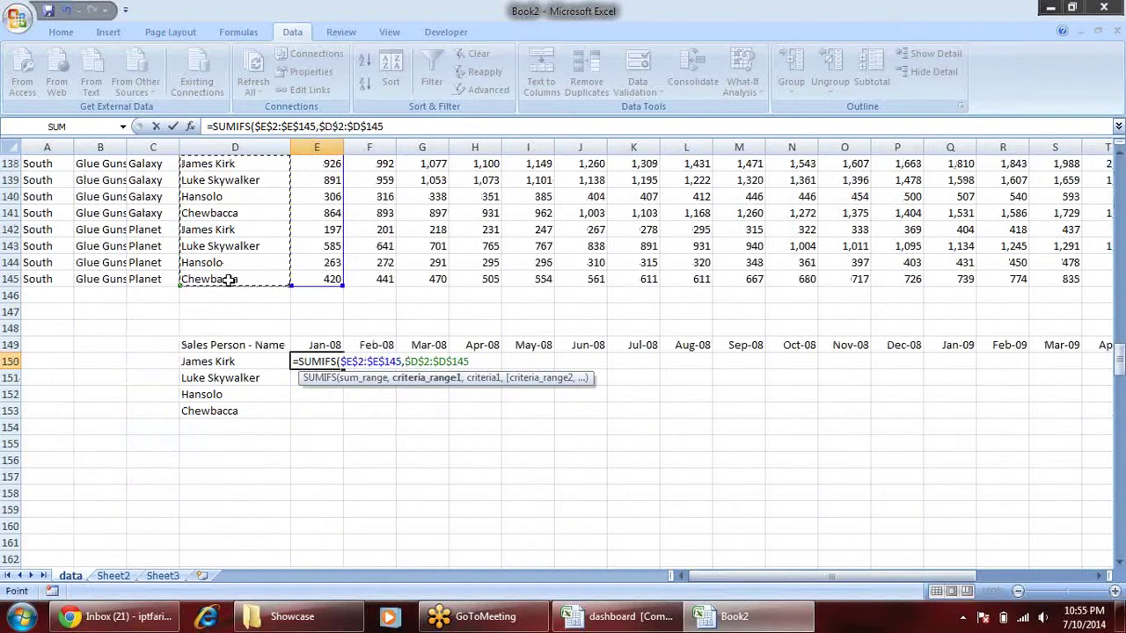
pyautogui.write(',')
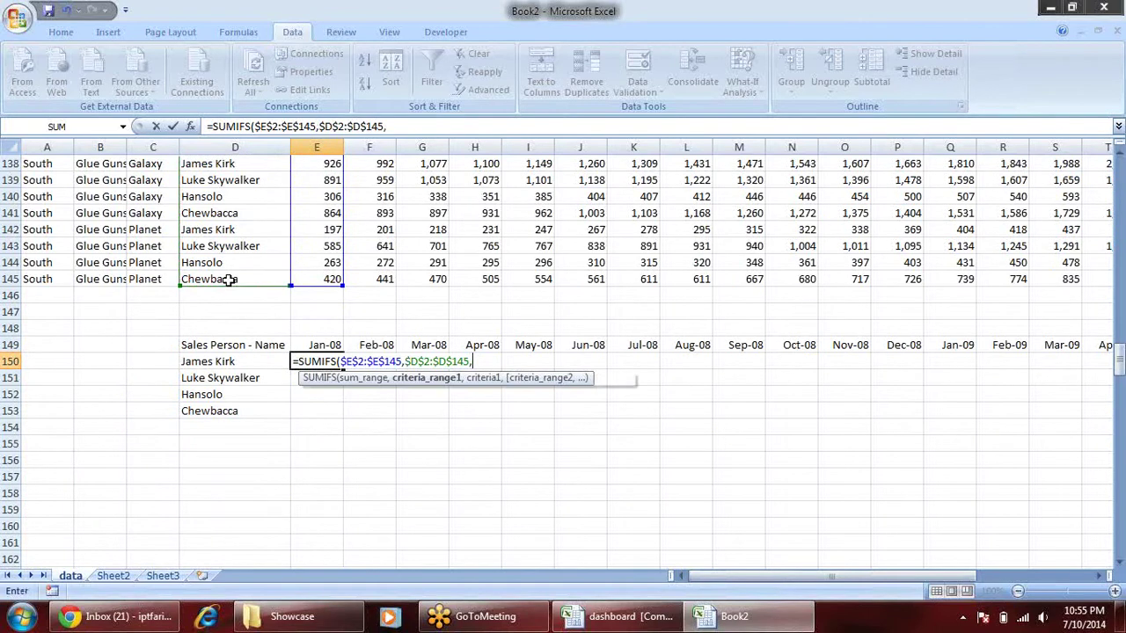
pyautogui.click(213, 361)
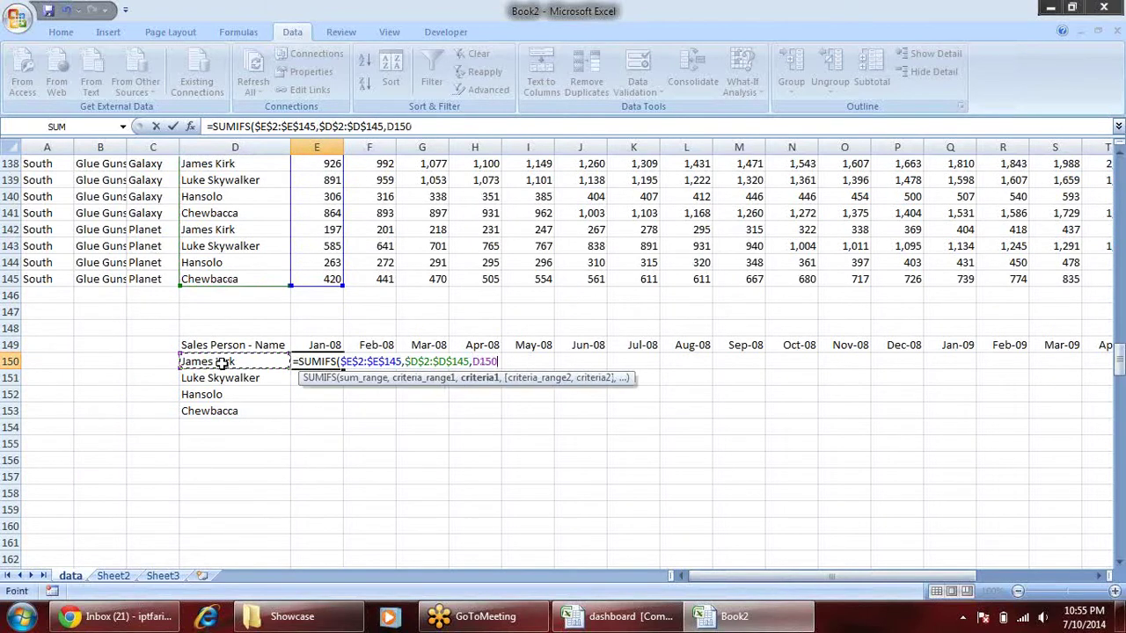
pyautogui.write(')')
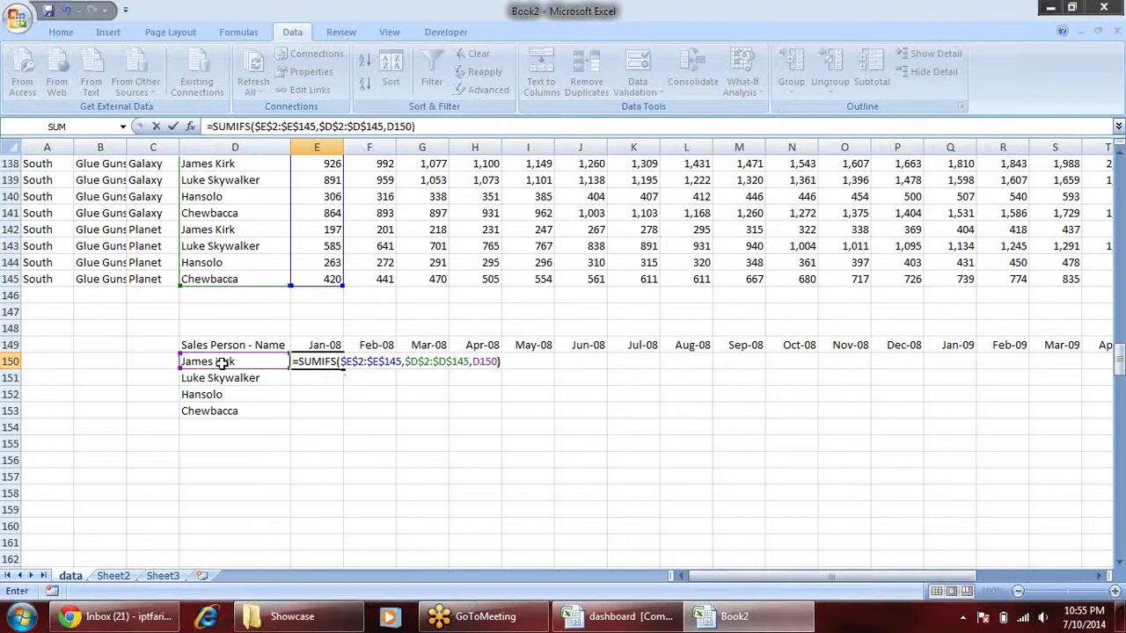
pyautogui.press('Return')
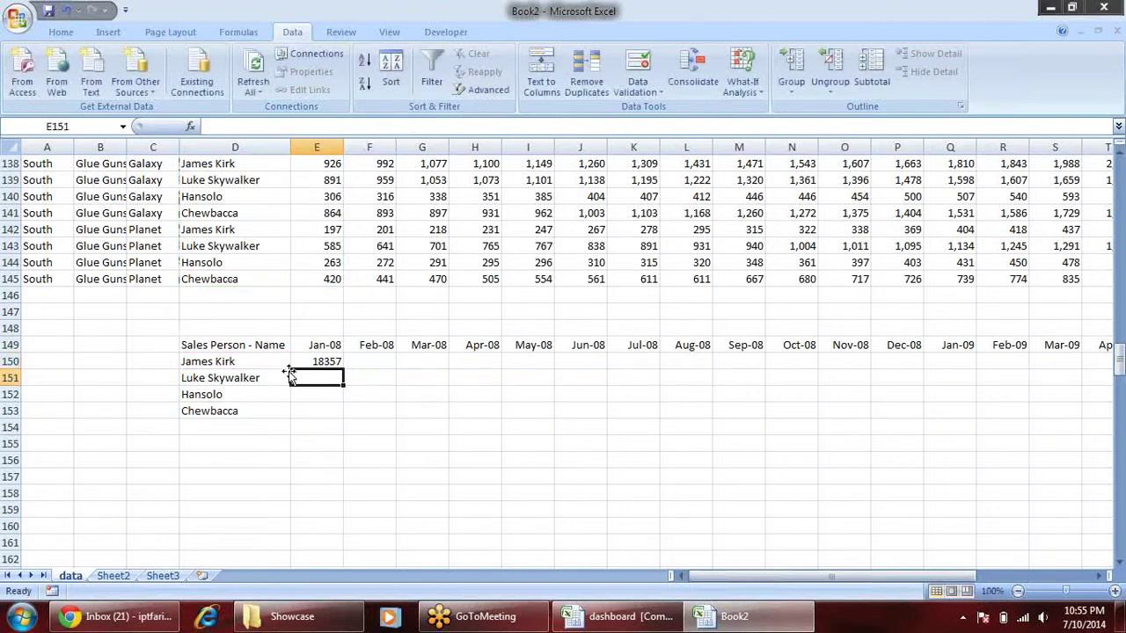
# - Change the references to E$2:E$145 and $D150 so the formula copies across and down
pyautogui.click(313, 357)
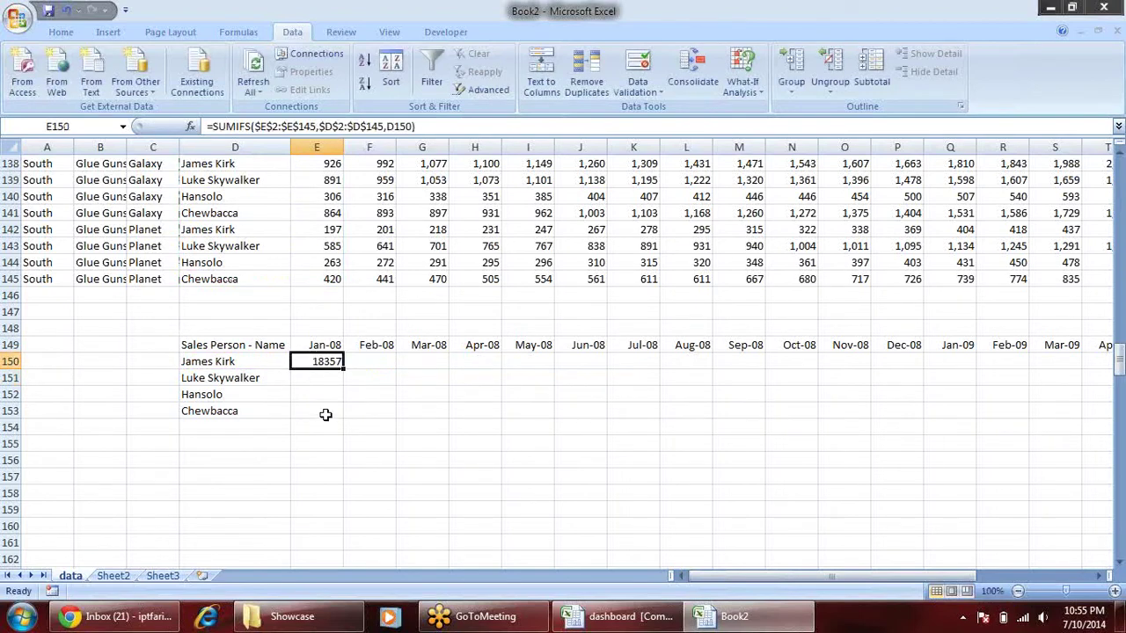
pyautogui.press('F2')
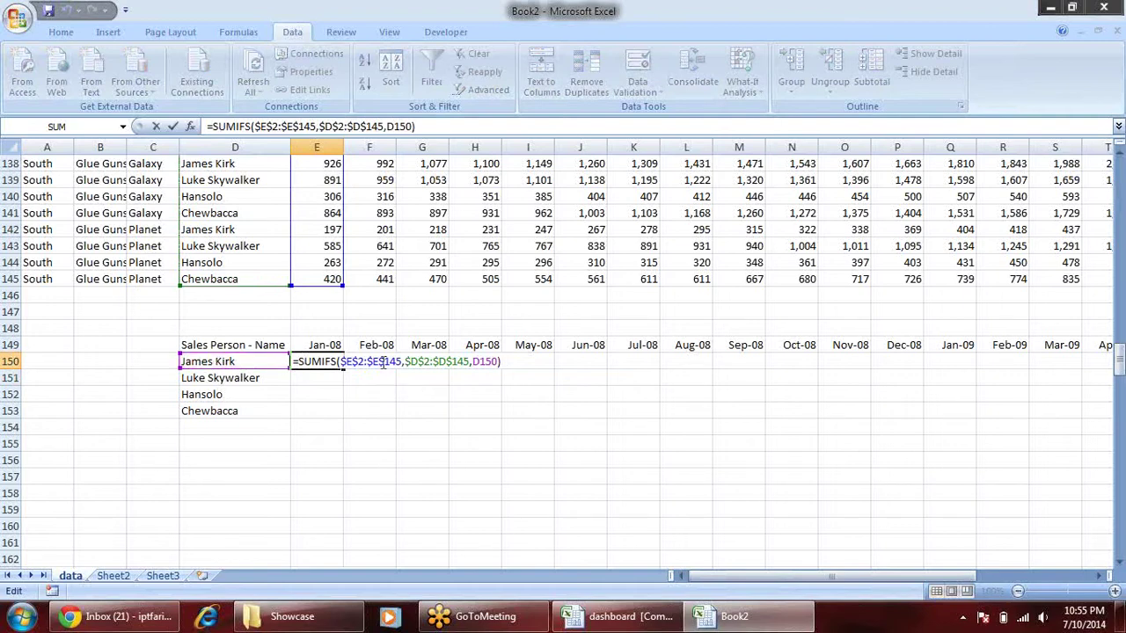
pyautogui.click(384, 363)
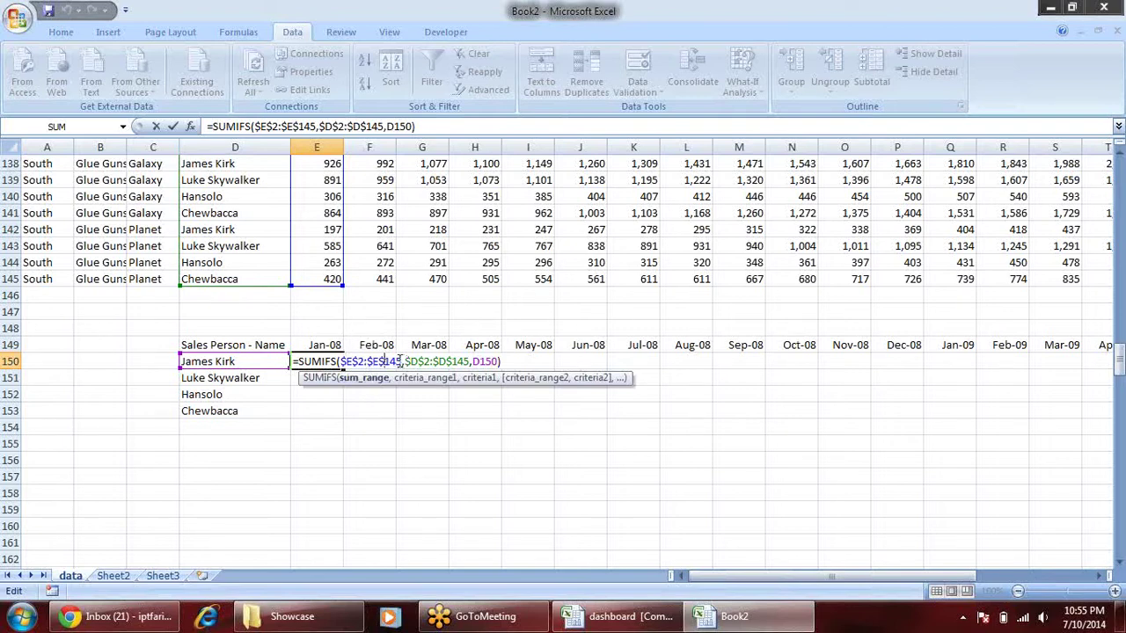
pyautogui.moveTo(398, 361); pyautogui.dragTo(340, 360)
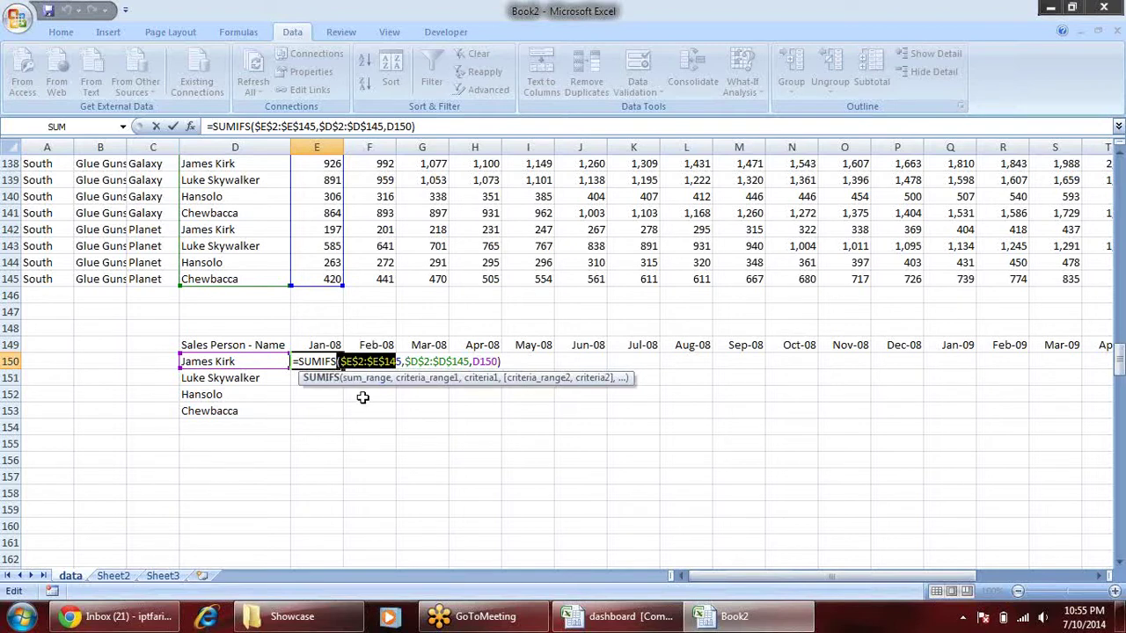
pyautogui.press('F4')
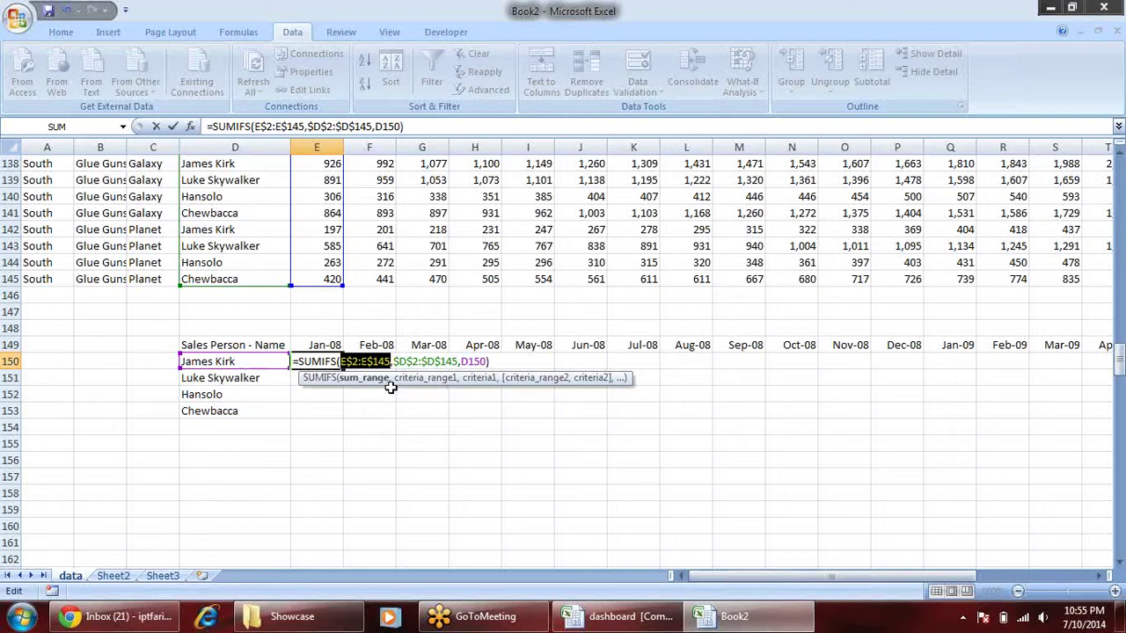
pyautogui.click(423, 362)
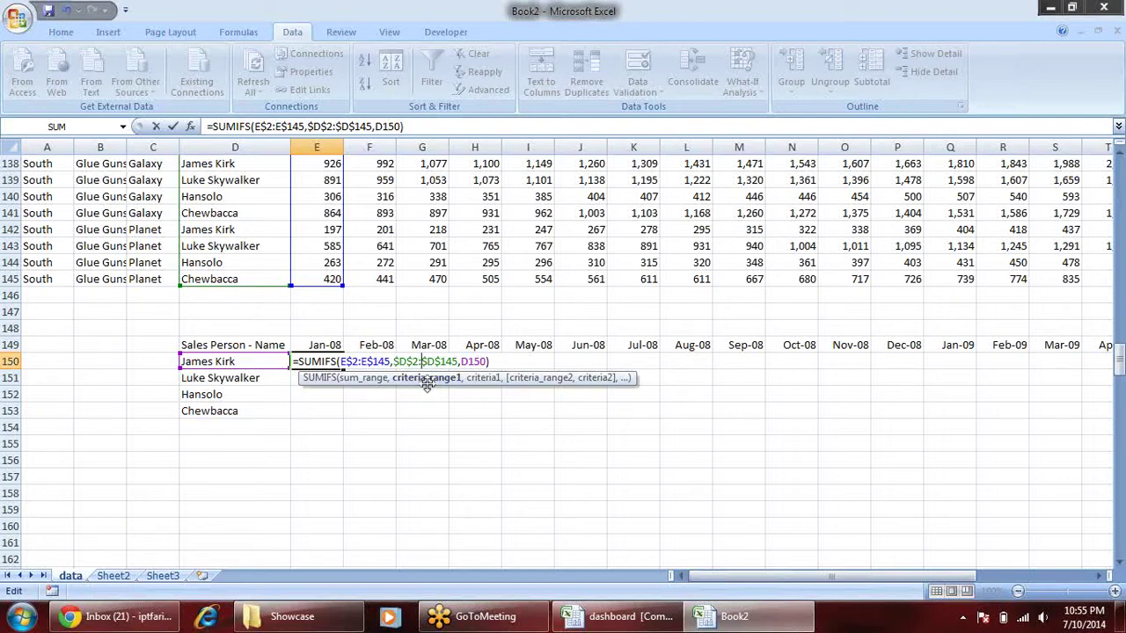
pyautogui.click(466, 362)
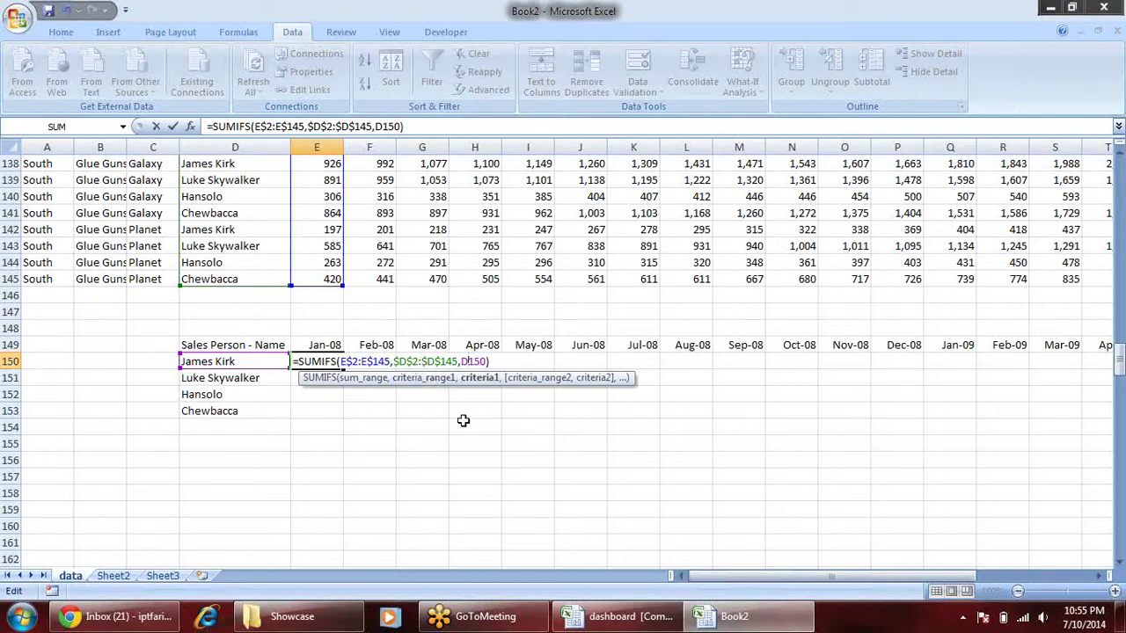
pyautogui.press('F4')
pyautogui.press('F4')
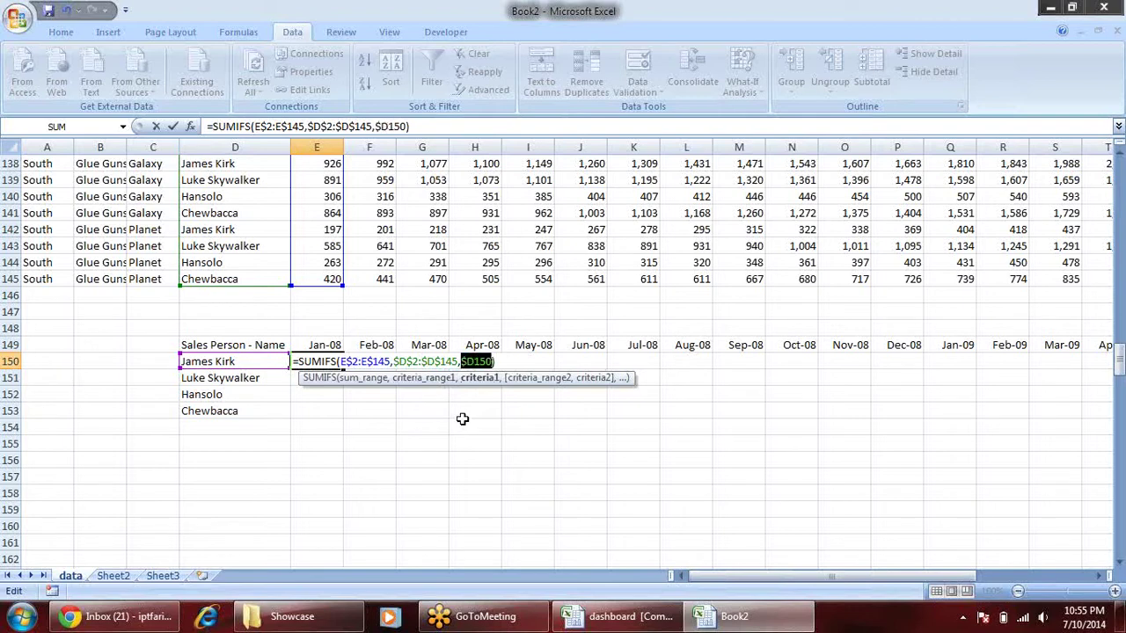
pyautogui.press('Return')
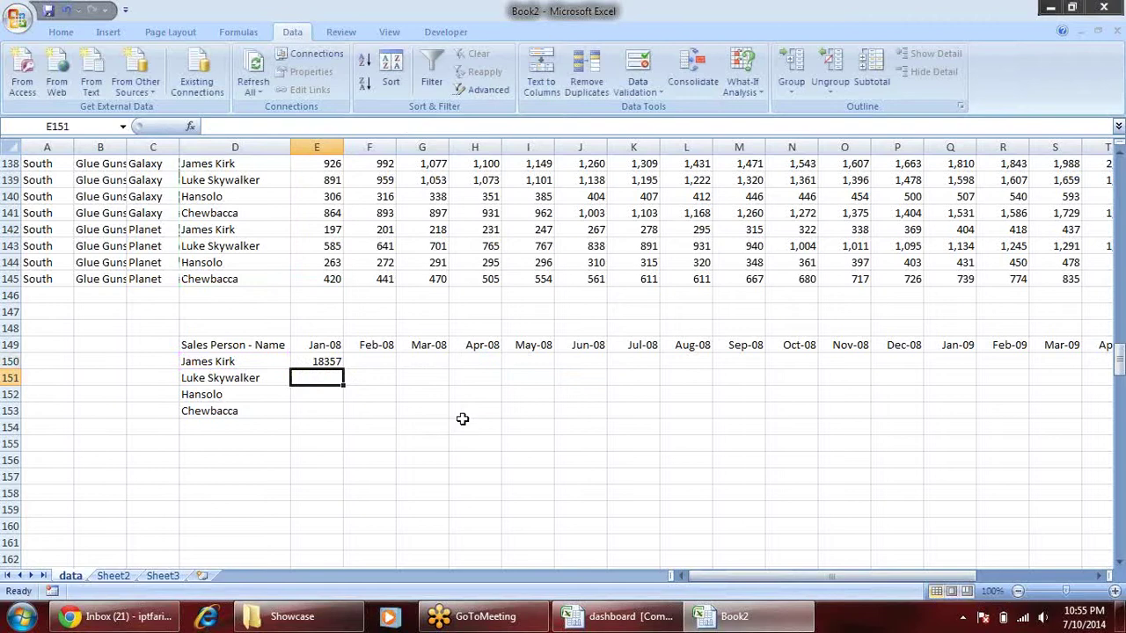
# - Fill the E150 formula down to E153 and check the Jan-08 column total in the status bar
pyautogui.click(341, 362)
pyautogui.moveTo(343, 369); pyautogui.dragTo(341, 417)
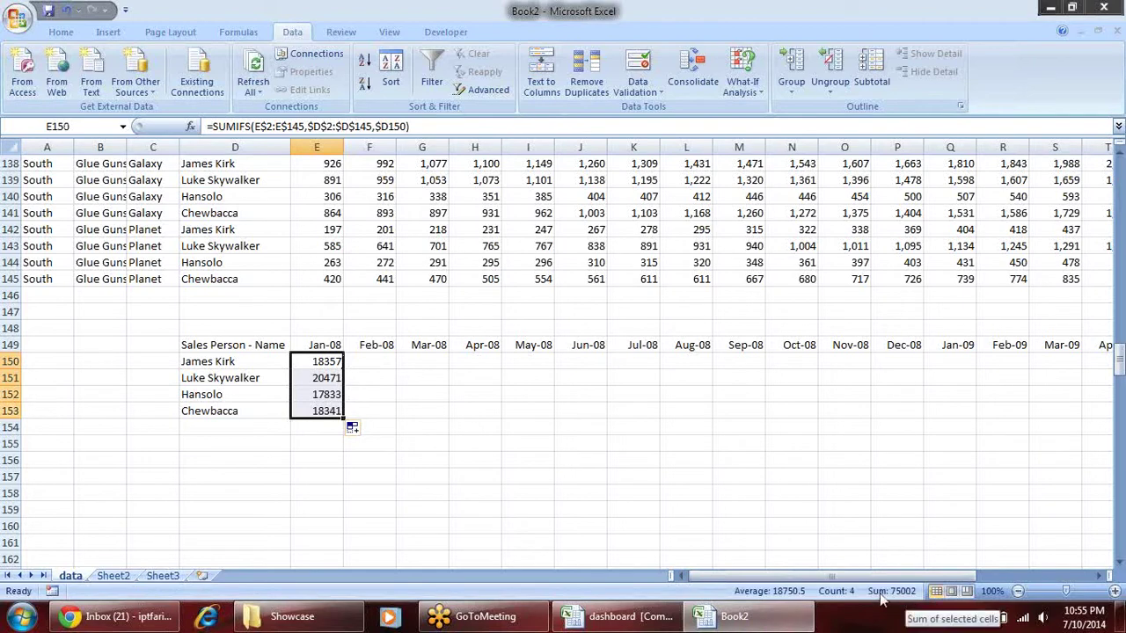
pyautogui.click(309, 280)
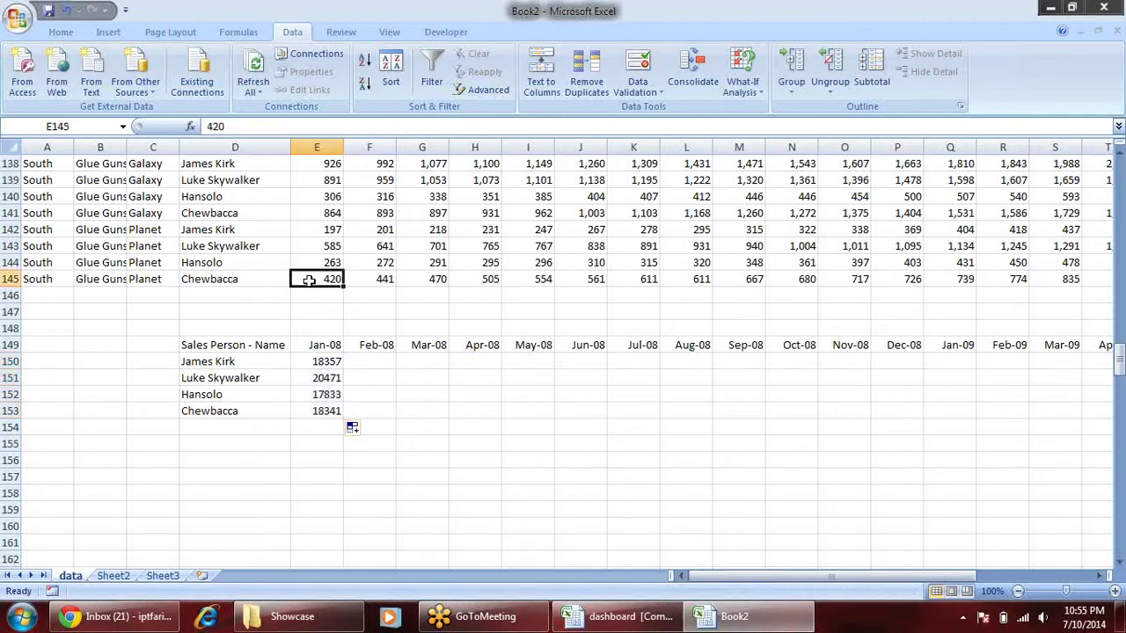
pyautogui.hotkey('ctrl', 'shift', 'Up')
pyautogui.hotkey('shift', 'Down')
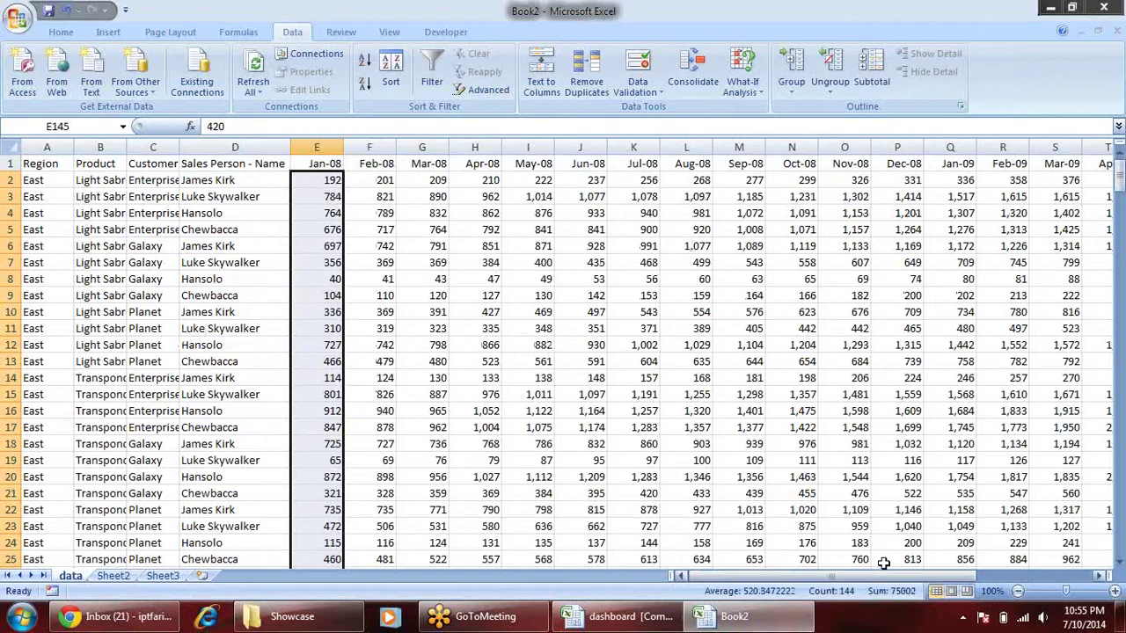
pyautogui.click(466, 328)
# - Fill E150:E153 right through Dec-09 and check the copied formulas
pyautogui.scroll(-7, 464, 335)
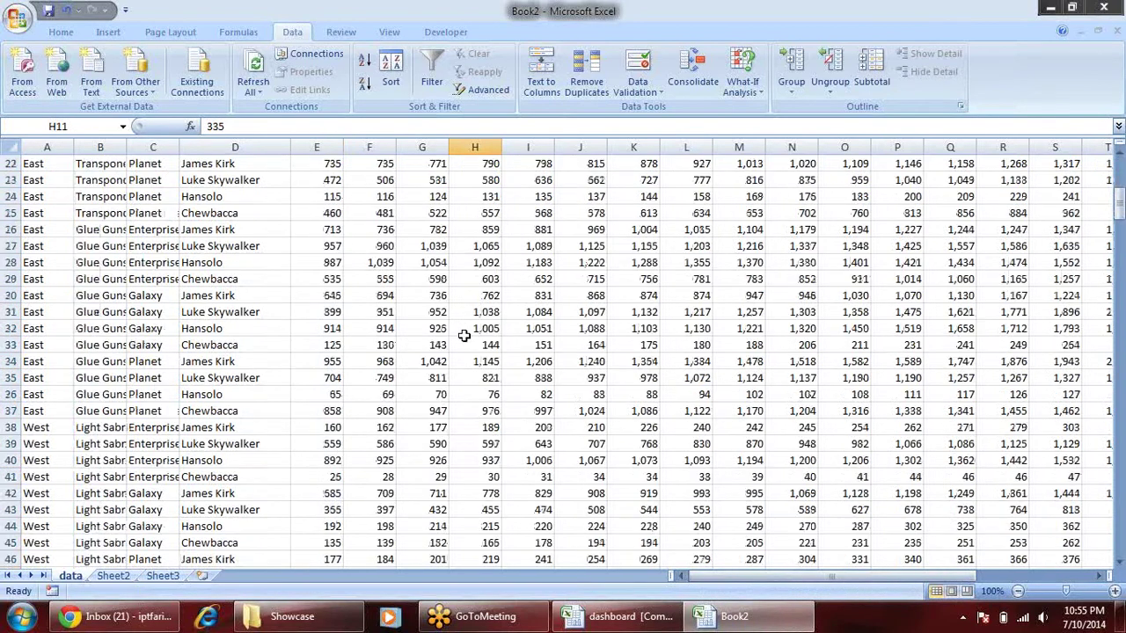
pyautogui.scroll(-9, 463, 335)
pyautogui.scroll(-2, 465, 332)
pyautogui.scroll(-7, 466, 334)
pyautogui.scroll(-2, 541, 359)
pyautogui.moveTo(1119, 282); pyautogui.dragTo(1120, 352)
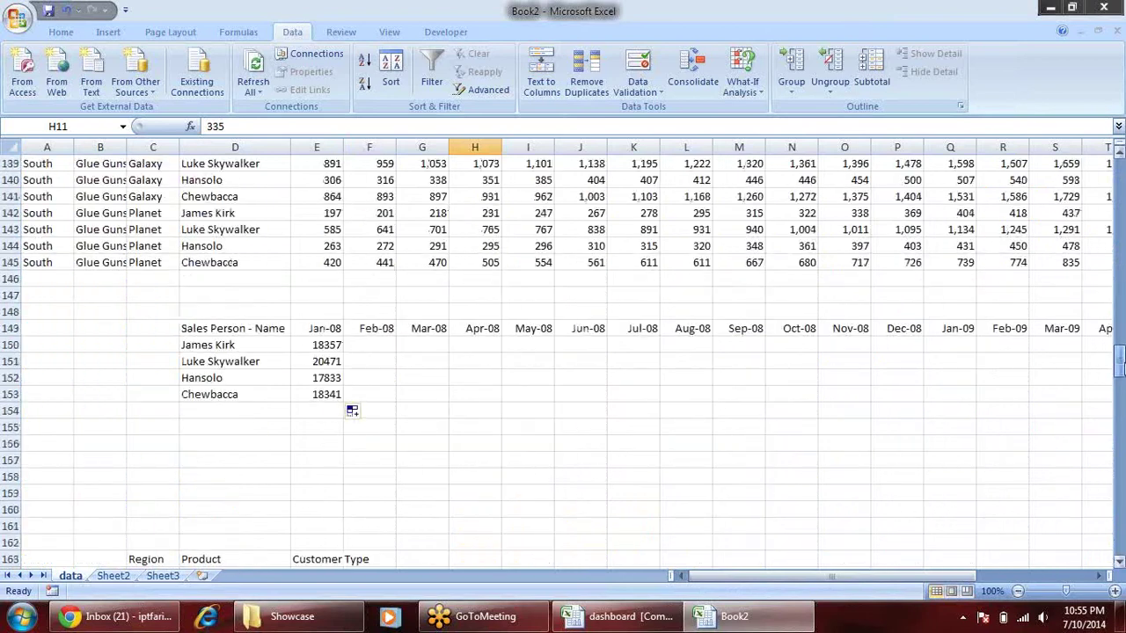
pyautogui.moveTo(319, 344); pyautogui.dragTo(322, 395)
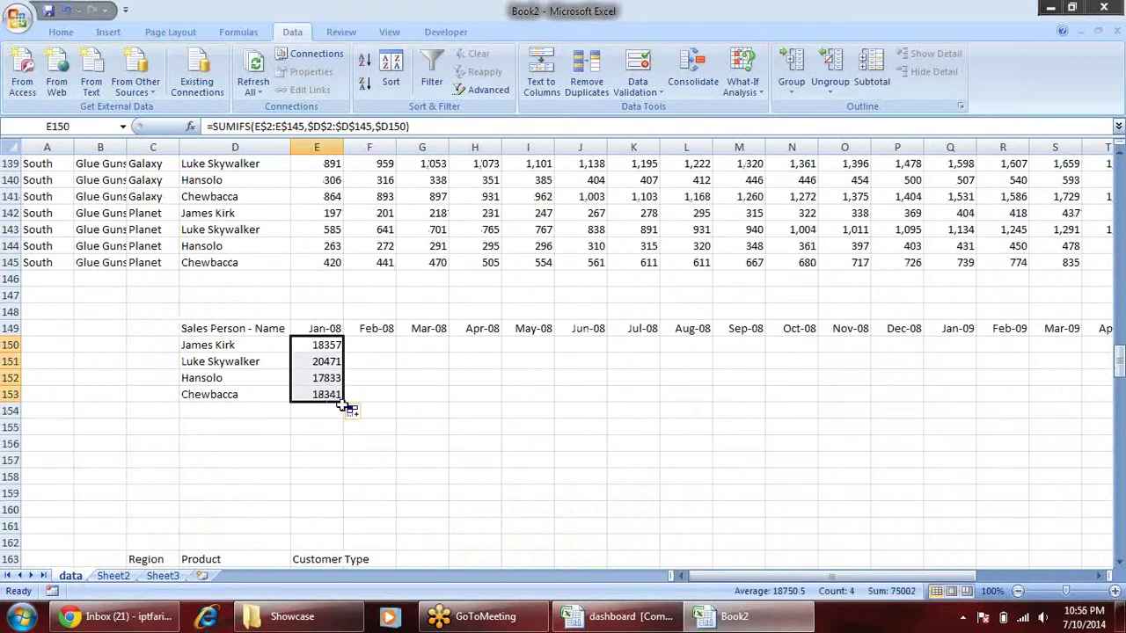
pyautogui.moveTo(348, 403); pyautogui.dragTo(1121, 387)
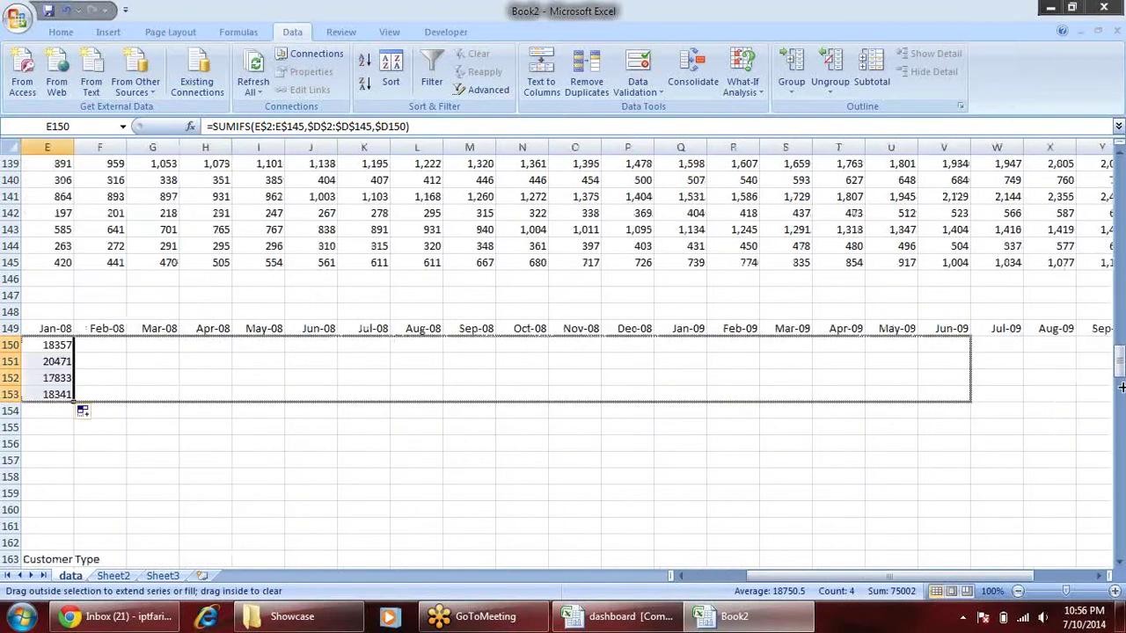
pyautogui.moveTo(1121, 387); pyautogui.dragTo(1026, 402)
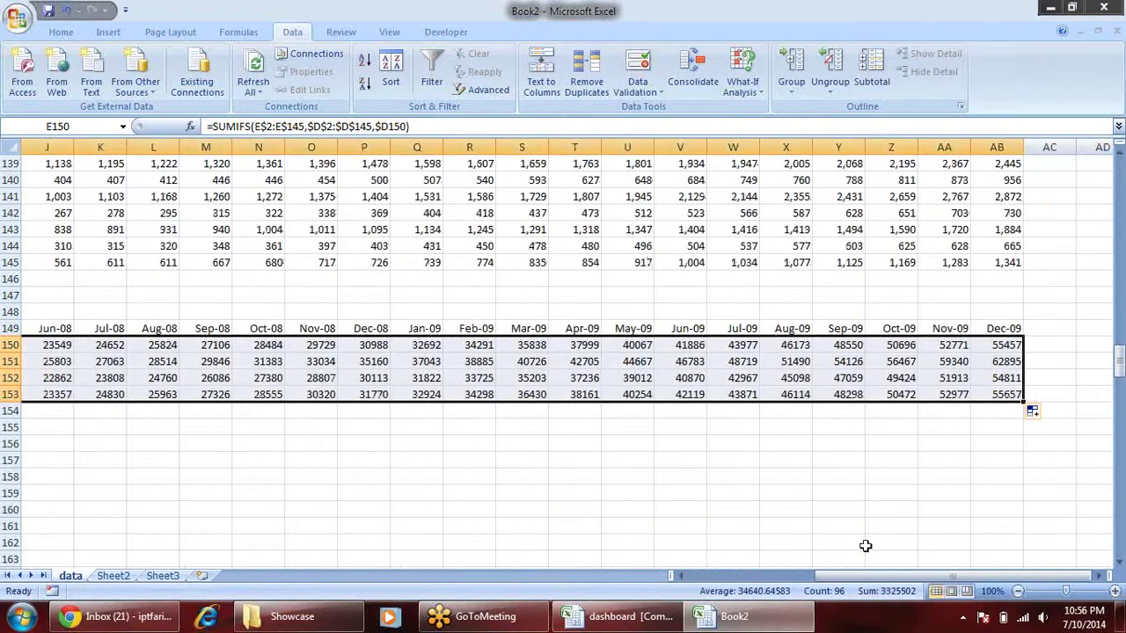
pyautogui.moveTo(880, 576); pyautogui.dragTo(774, 575)
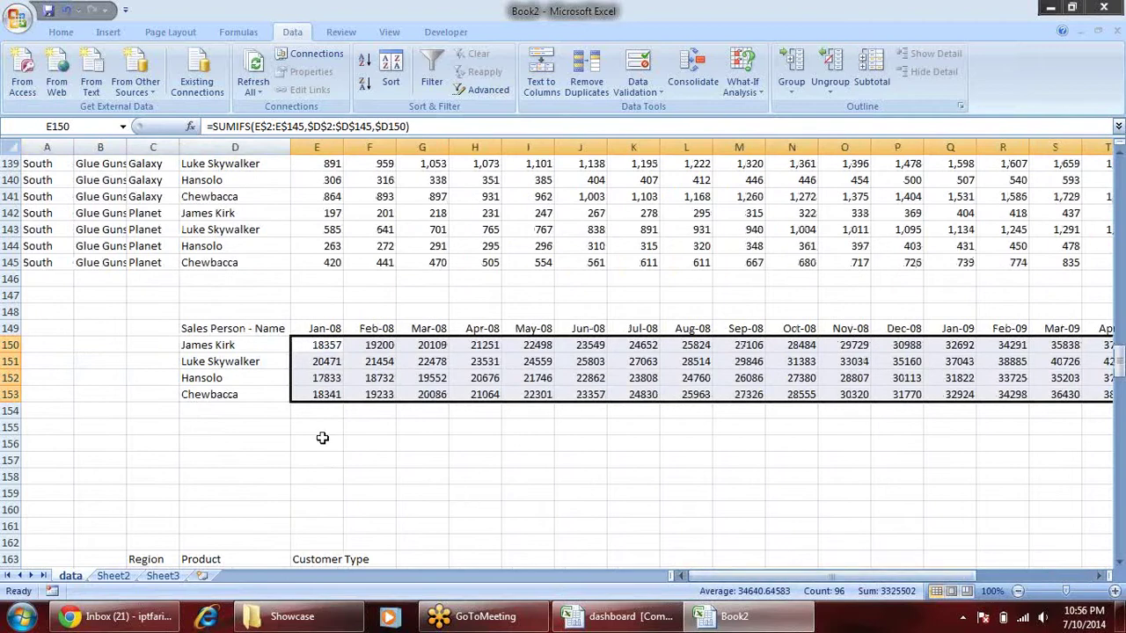
pyautogui.click(322, 437)
pyautogui.click(338, 348)
pyautogui.click(340, 389)
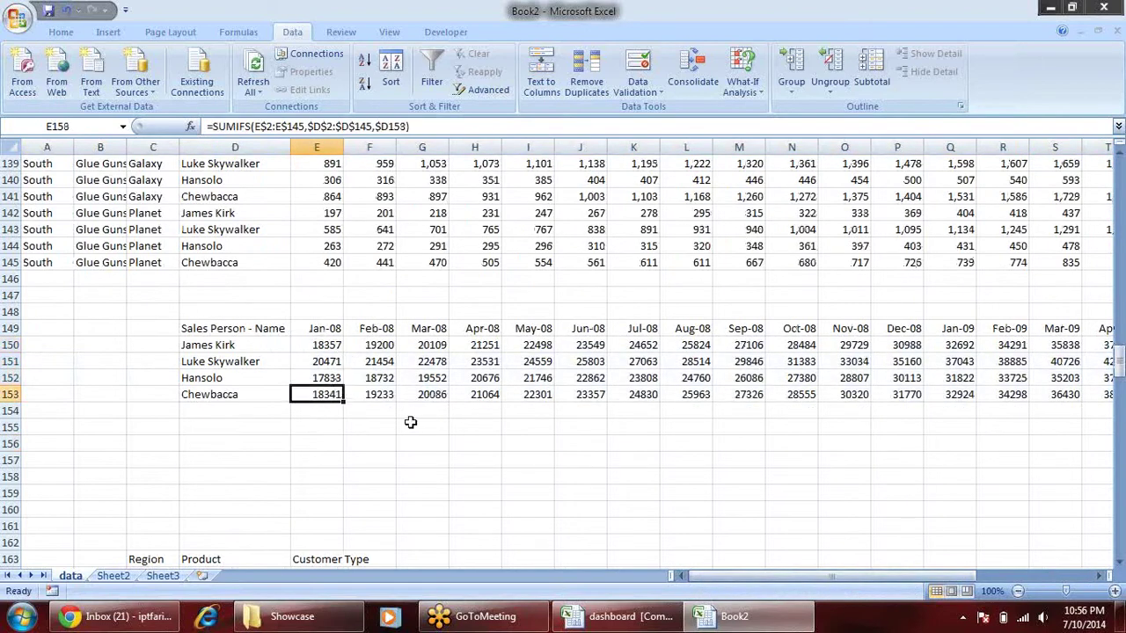
# - Move the Region, Product and Customer Type labels into row 156
pyautogui.scroll(-1, 252, 405)
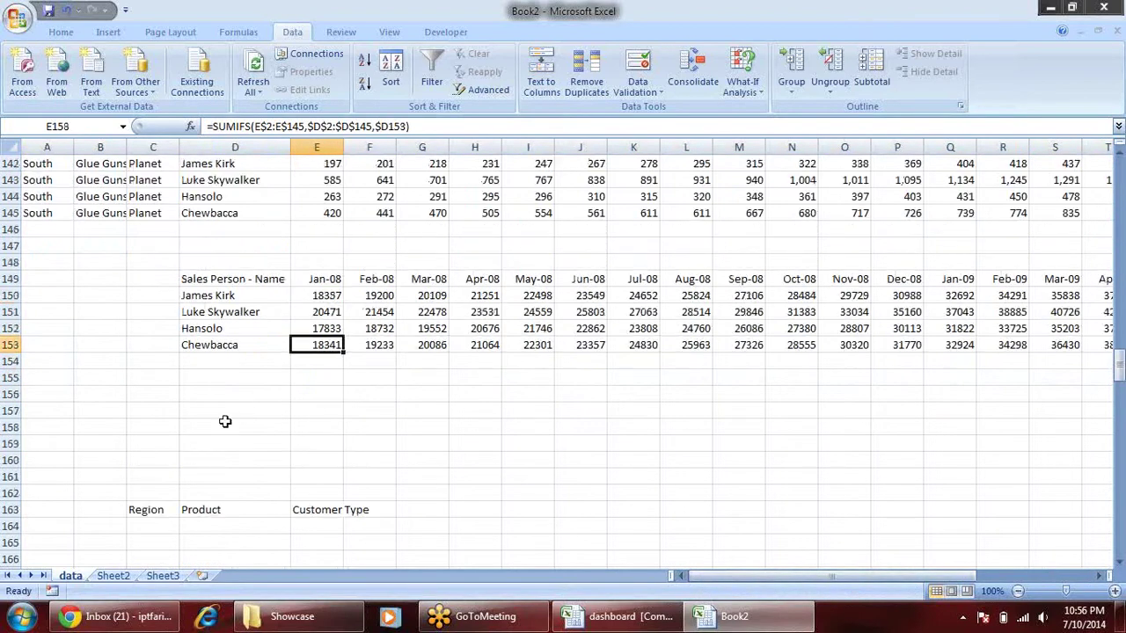
pyautogui.moveTo(138, 509); pyautogui.dragTo(388, 510)
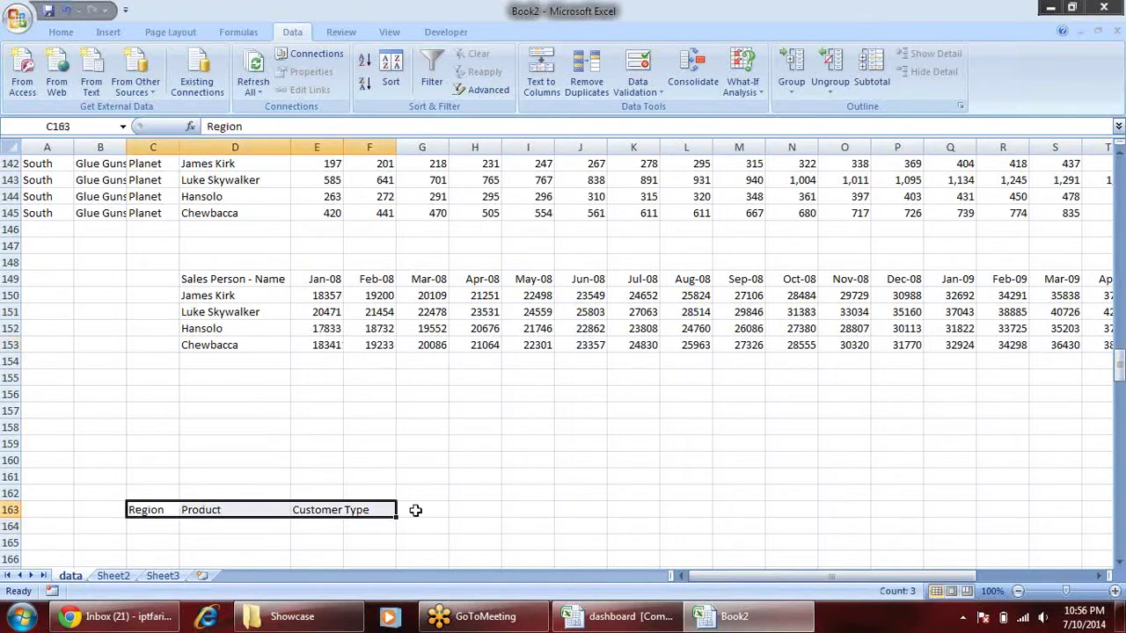
pyautogui.hotkey('ctrl', 'c')
pyautogui.click(163, 400)
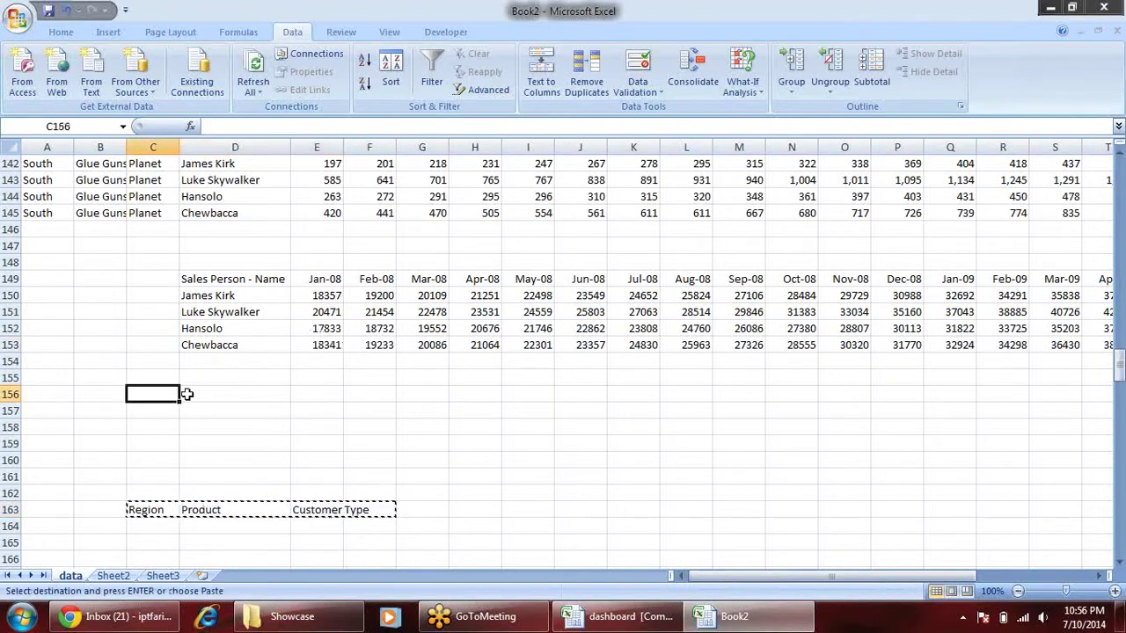
pyautogui.press('Return')
pyautogui.click(364, 431)
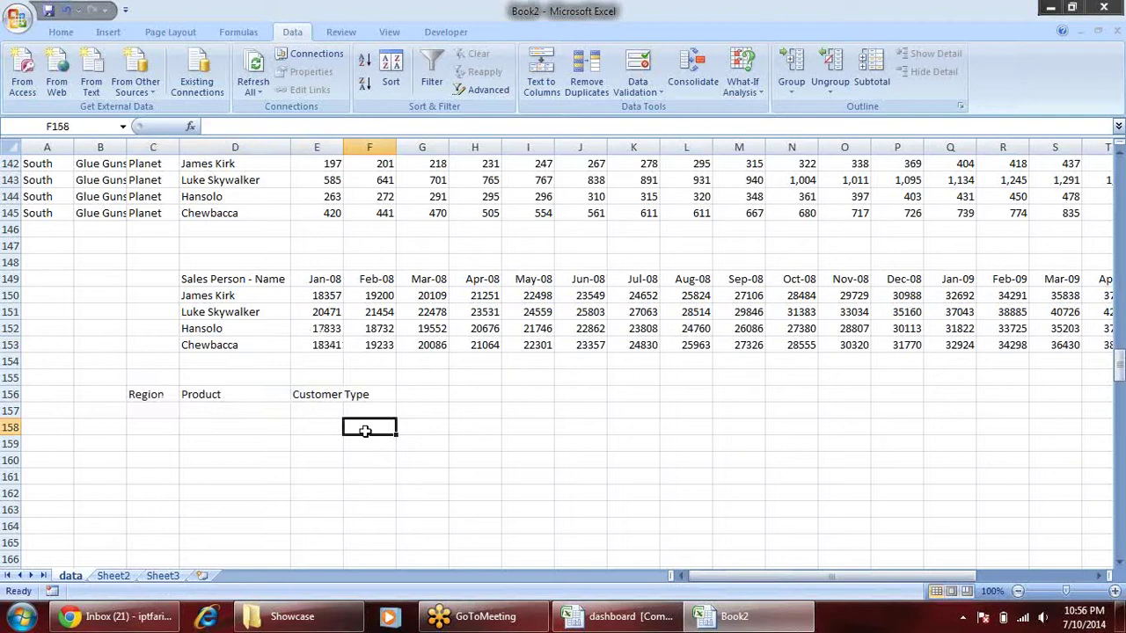
pyautogui.moveTo(166, 410); pyautogui.dragTo(380, 411)
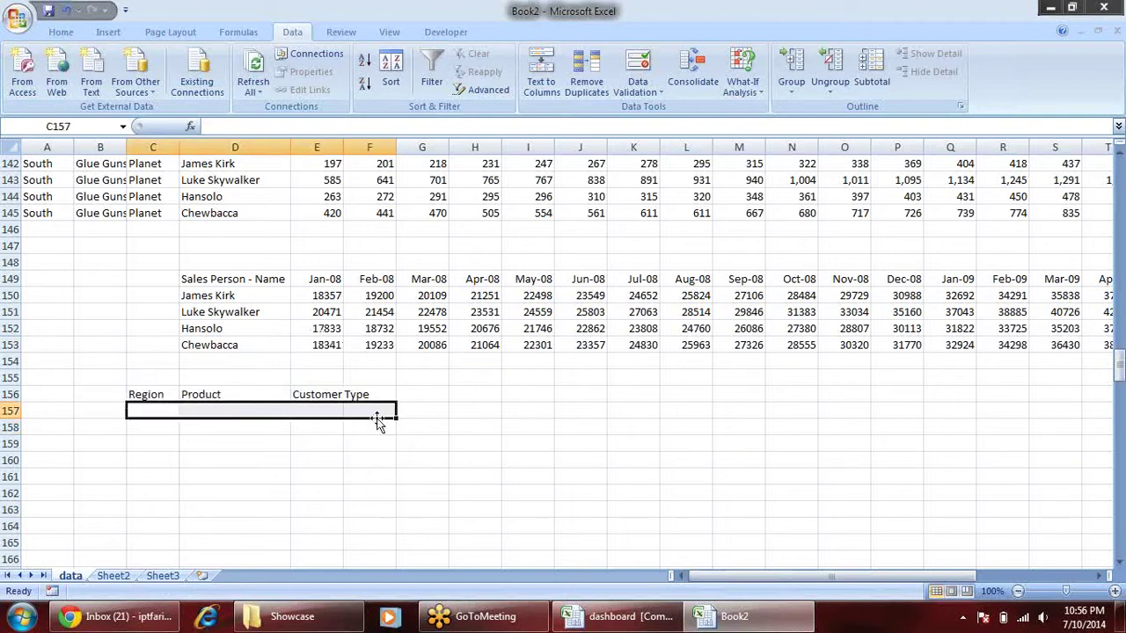
# - Copy the selector lists from the dashboard workbook, then cancel the pending paste
pyautogui.hotkey('alt', 'Tab')
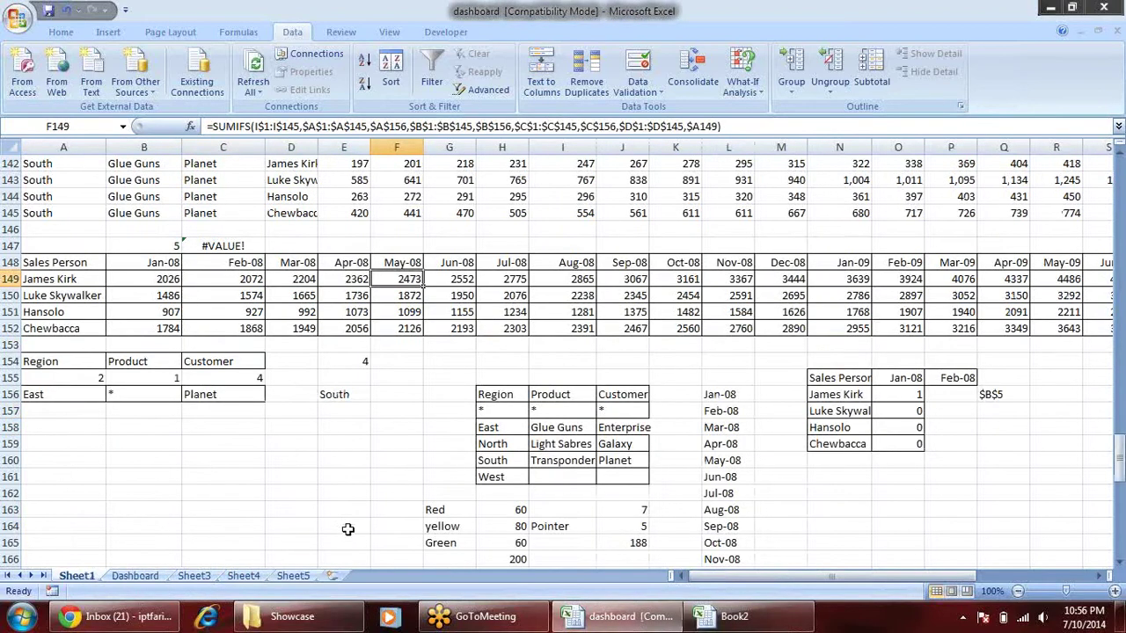
pyautogui.moveTo(508, 394); pyautogui.dragTo(648, 477)
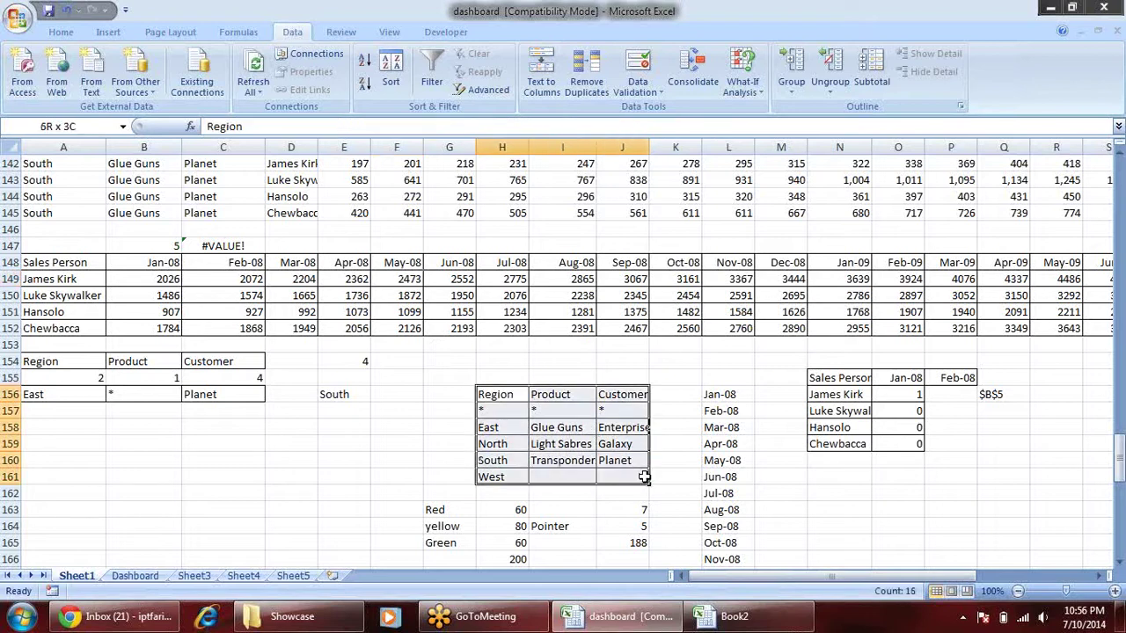
pyautogui.hotkey('ctrl', 'c')
pyautogui.hotkey('alt', 'Tab')
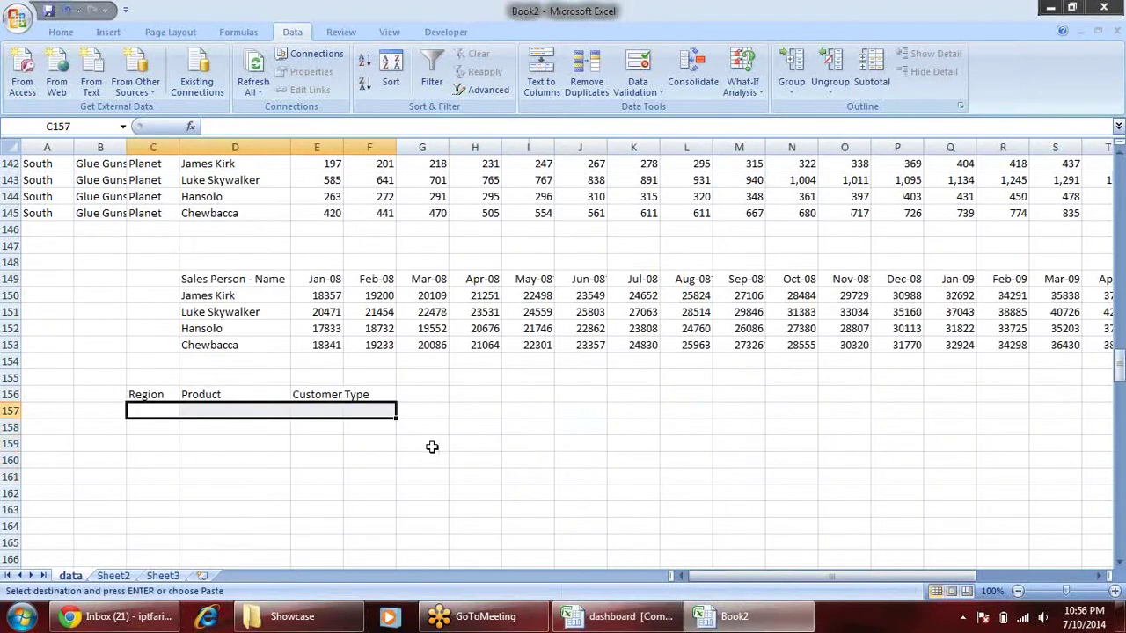
pyautogui.click(372, 393)
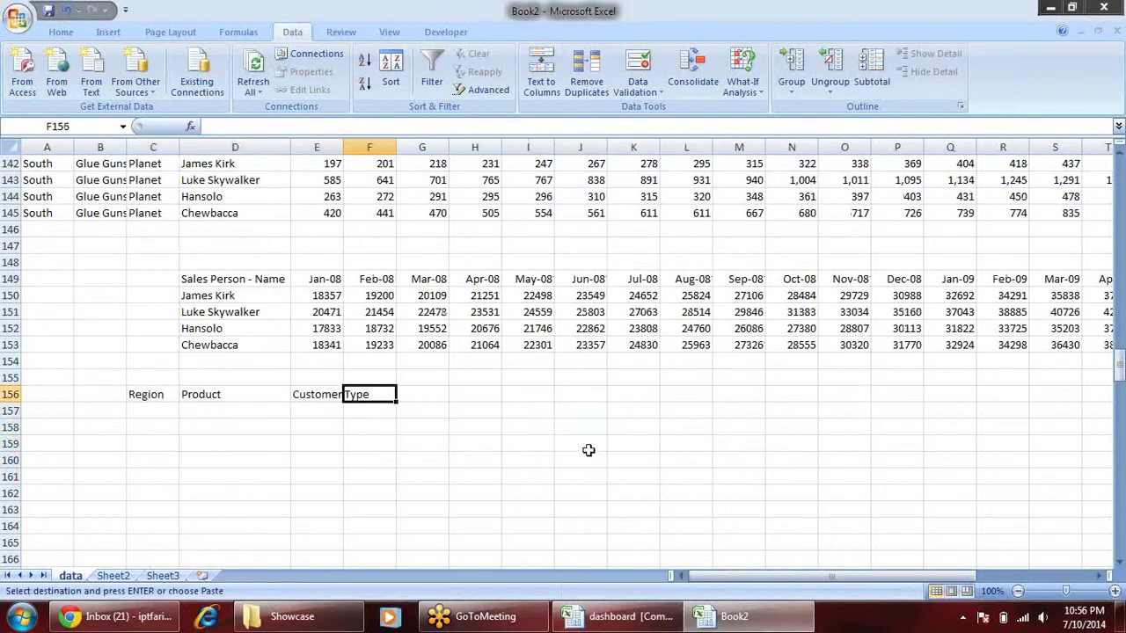
pyautogui.press('Escape')
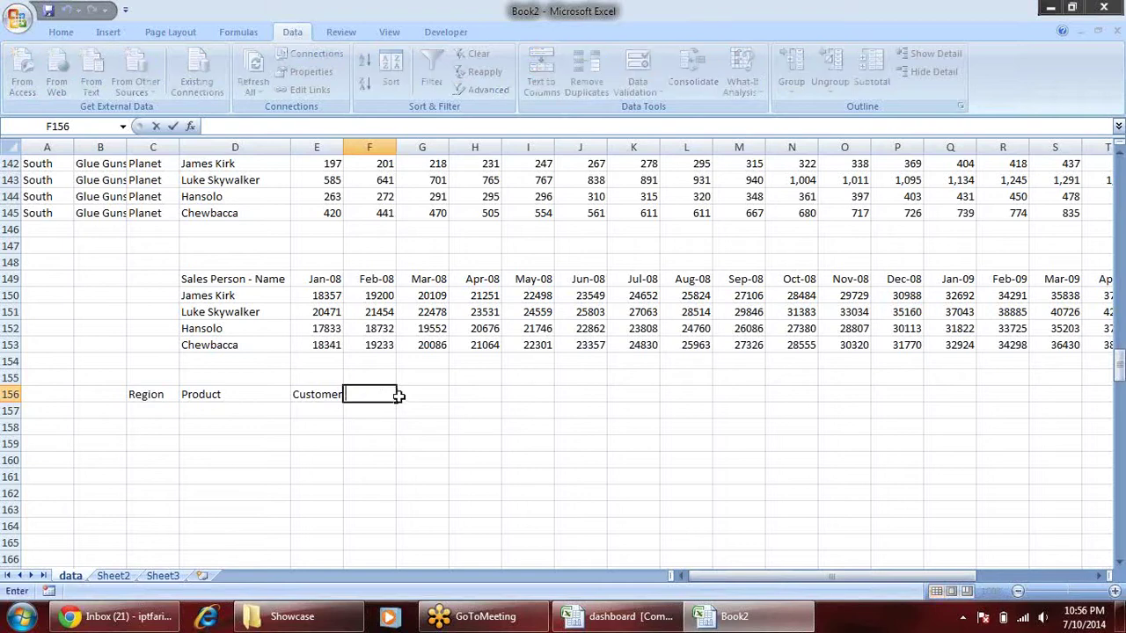
pyautogui.click(461, 463)
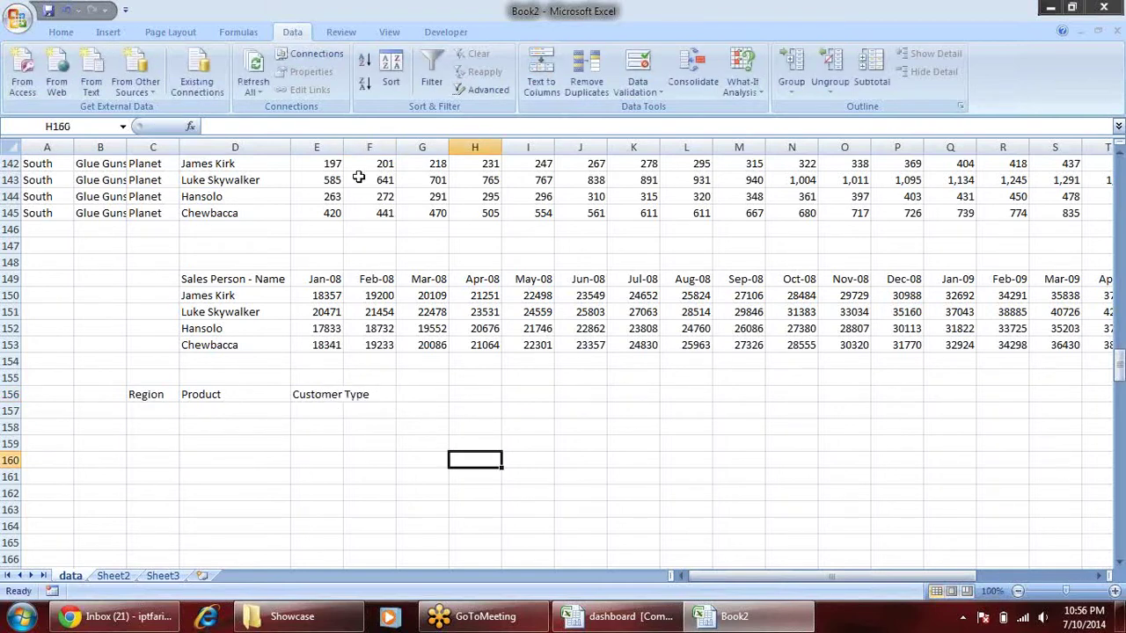
# - Move the three labels one column left to B156:D156
pyautogui.moveTo(314, 394); pyautogui.dragTo(159, 394)
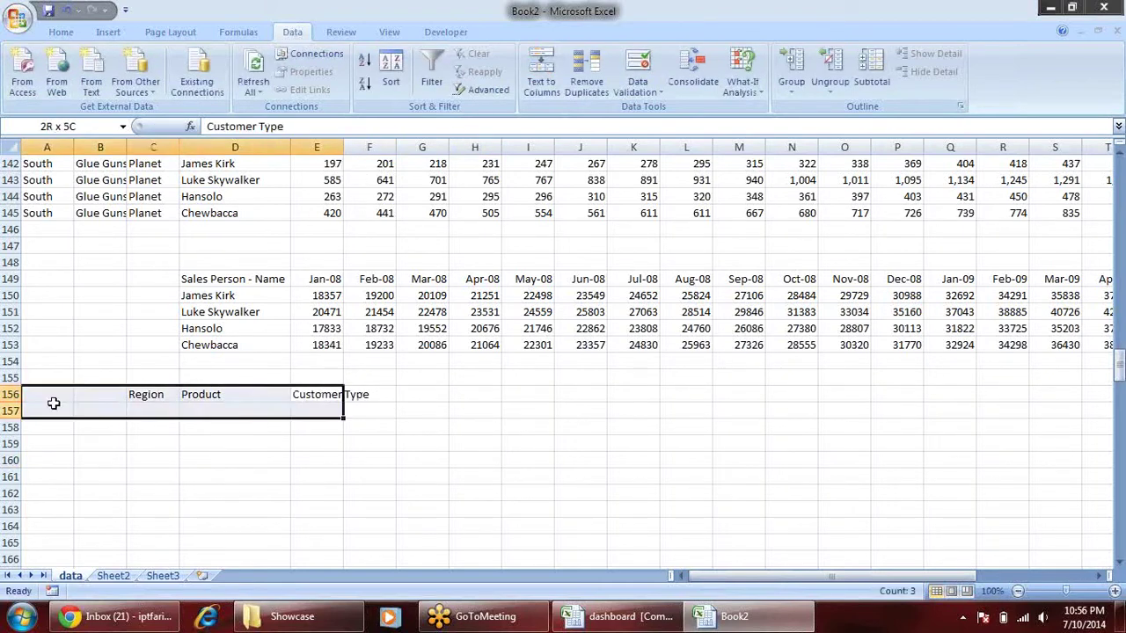
pyautogui.hotkey('ctrl', 'c')
pyautogui.click(111, 395)
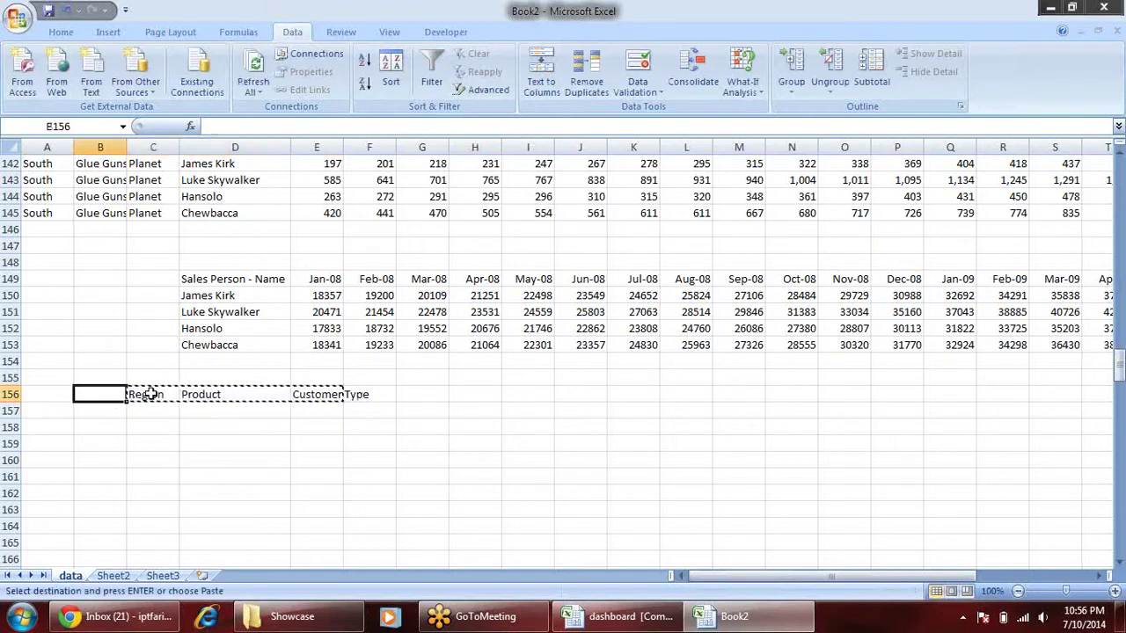
pyautogui.press('Return')
pyautogui.click(245, 411)
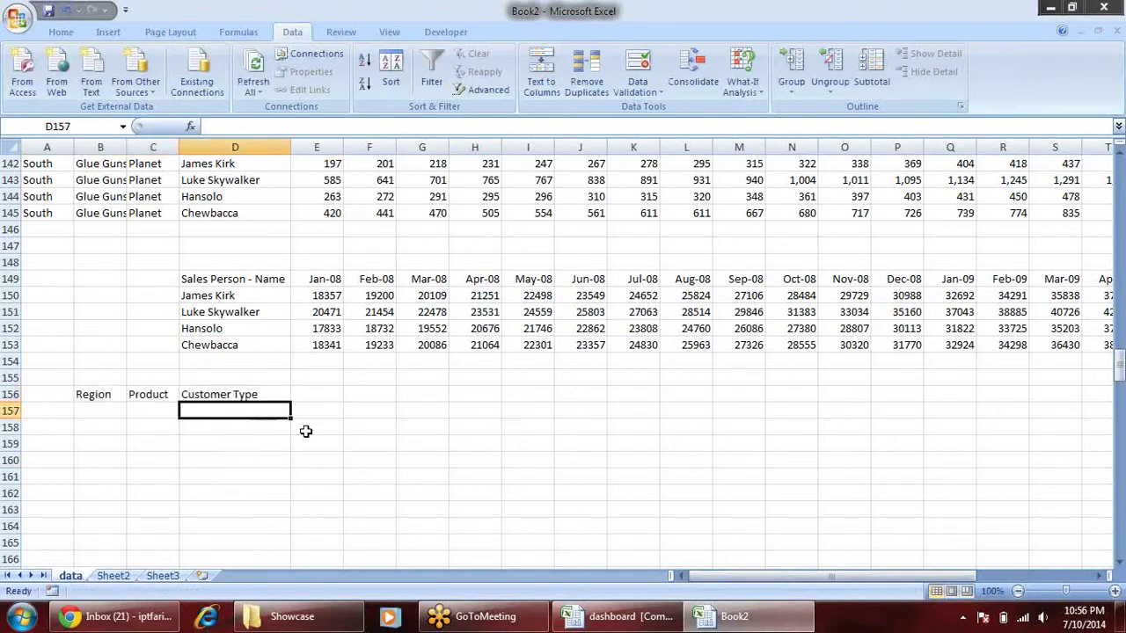
# - Copy the criteria table from the dashboard workbook and paste it at G156
pyautogui.hotkey('ctrl', 'Tab')
pyautogui.hotkey('ctrl', 'c')
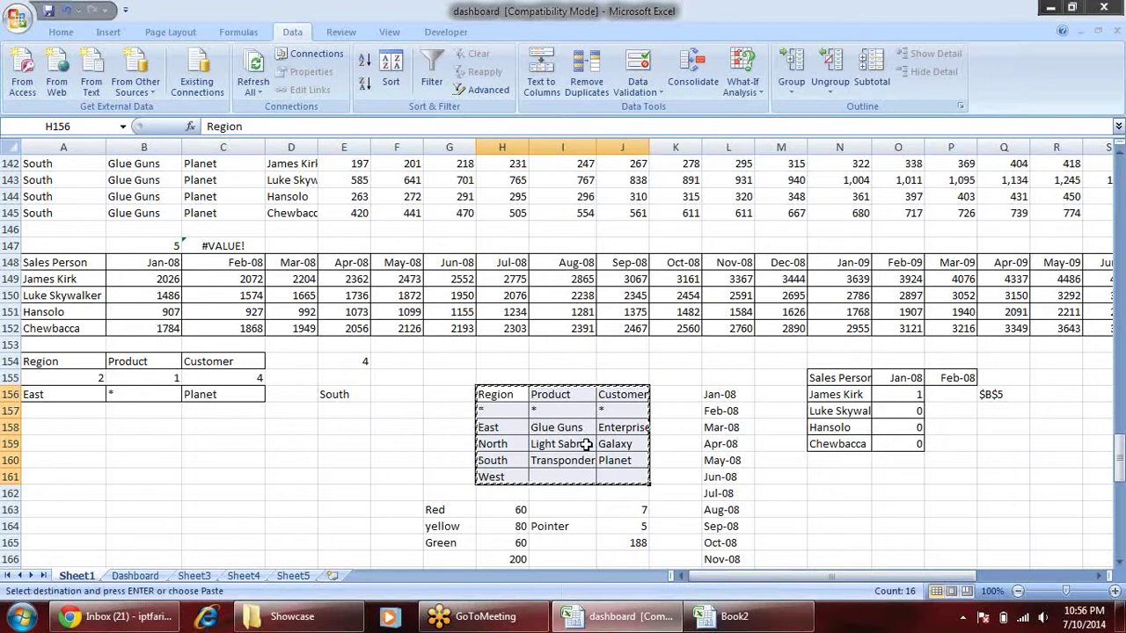
pyautogui.hotkey('ctrl', 'Tab')
pyautogui.click(429, 395)
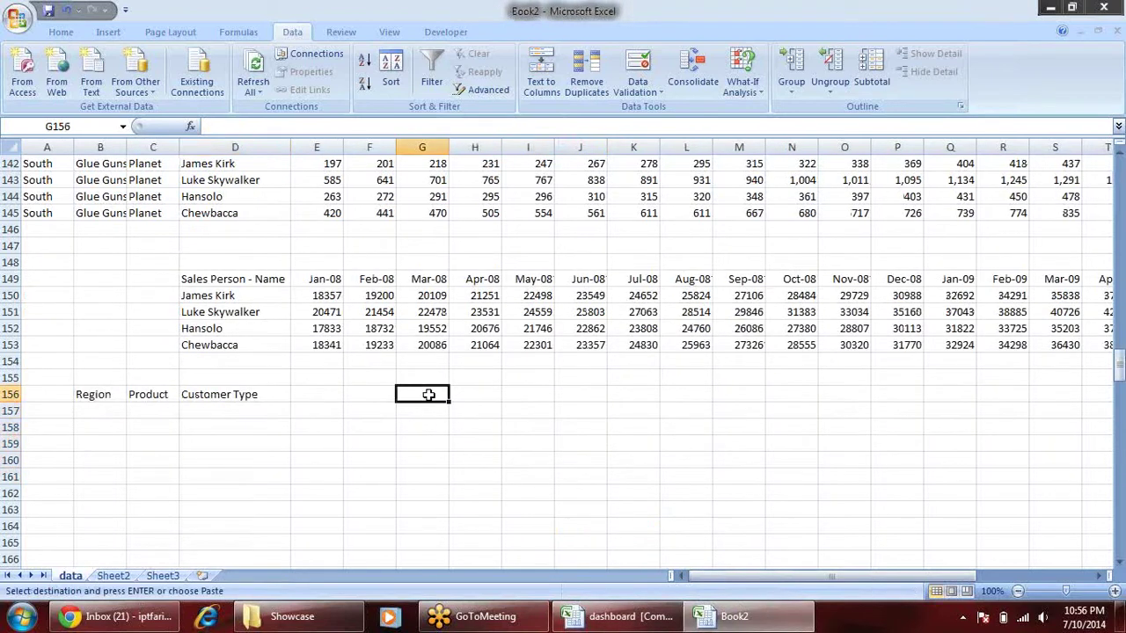
pyautogui.hotkey('ctrl', 'v')
pyautogui.click(644, 438)
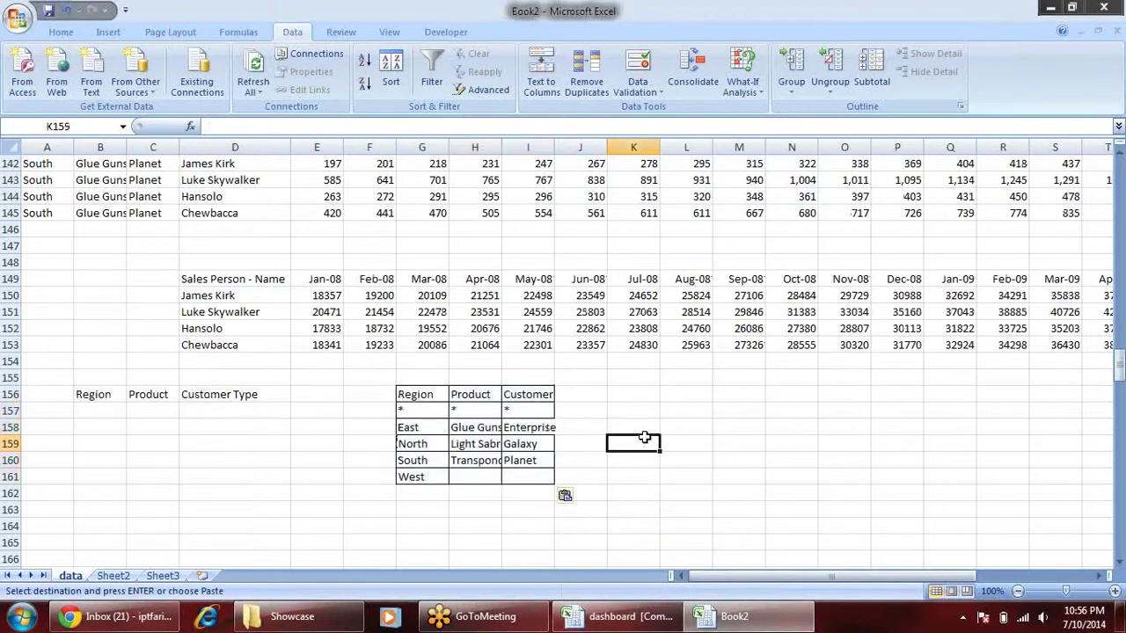
# - Check the Region list and * wildcards, and widen column I so Customer entries fit
pyautogui.moveTo(410, 427); pyautogui.dragTo(414, 476)
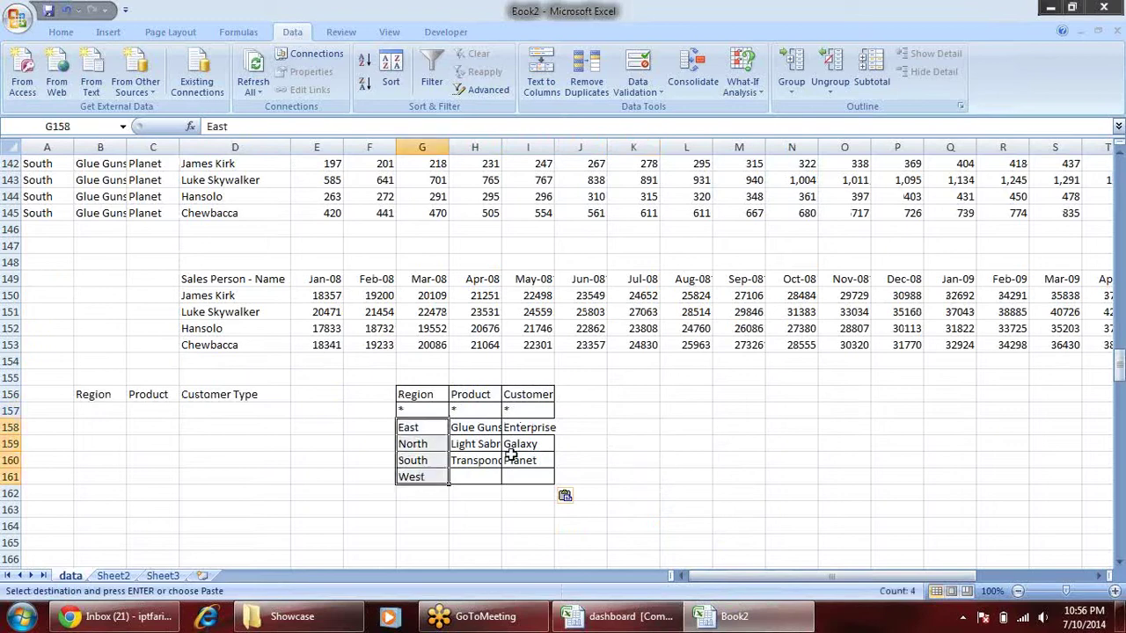
pyautogui.click(431, 411)
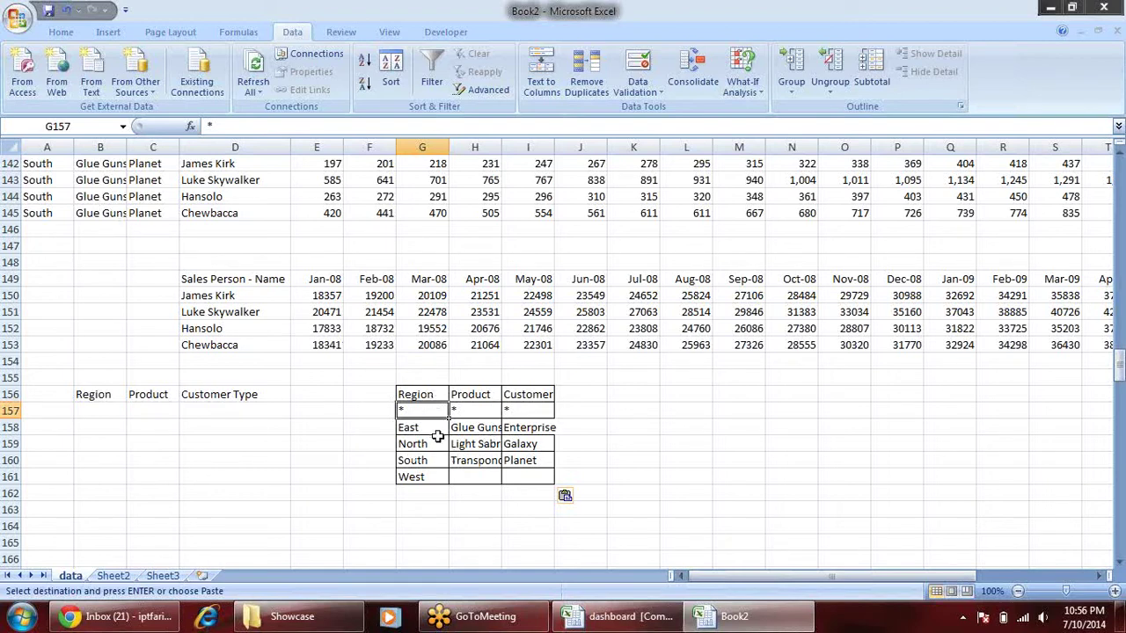
pyautogui.click(473, 411)
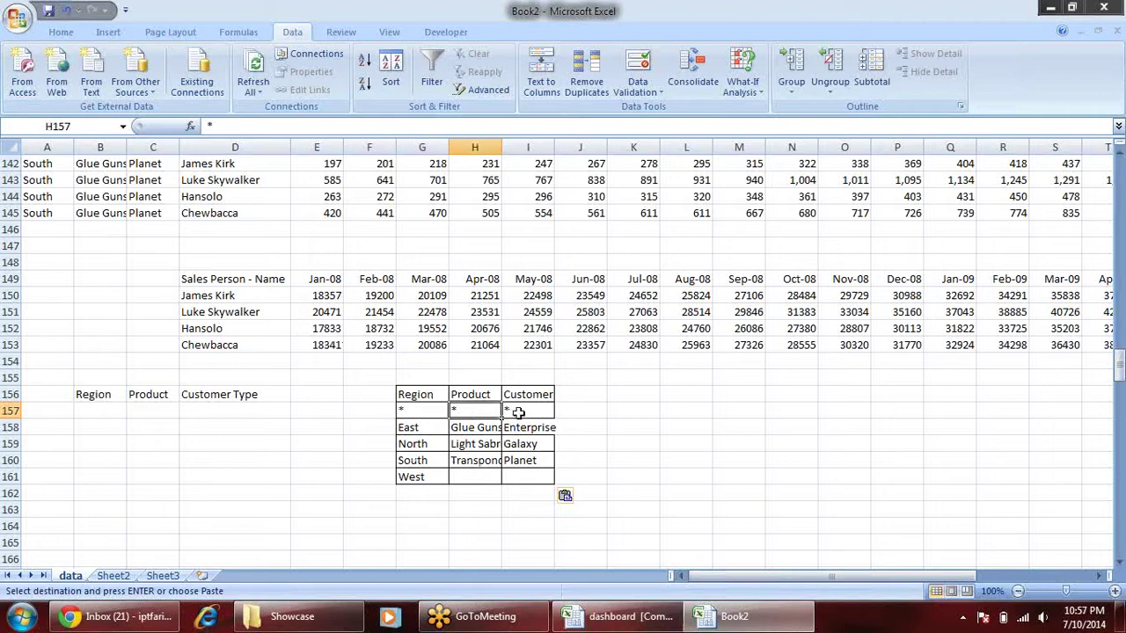
pyautogui.click(520, 411)
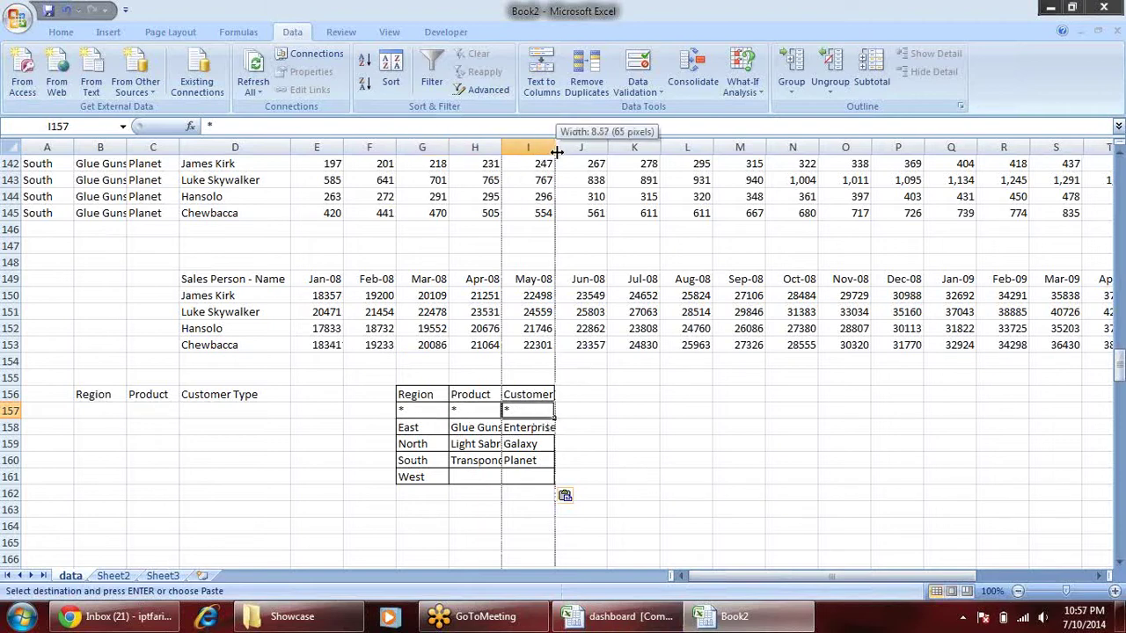
pyautogui.moveTo(555, 152); pyautogui.dragTo(560, 151)
pyautogui.click(528, 440)
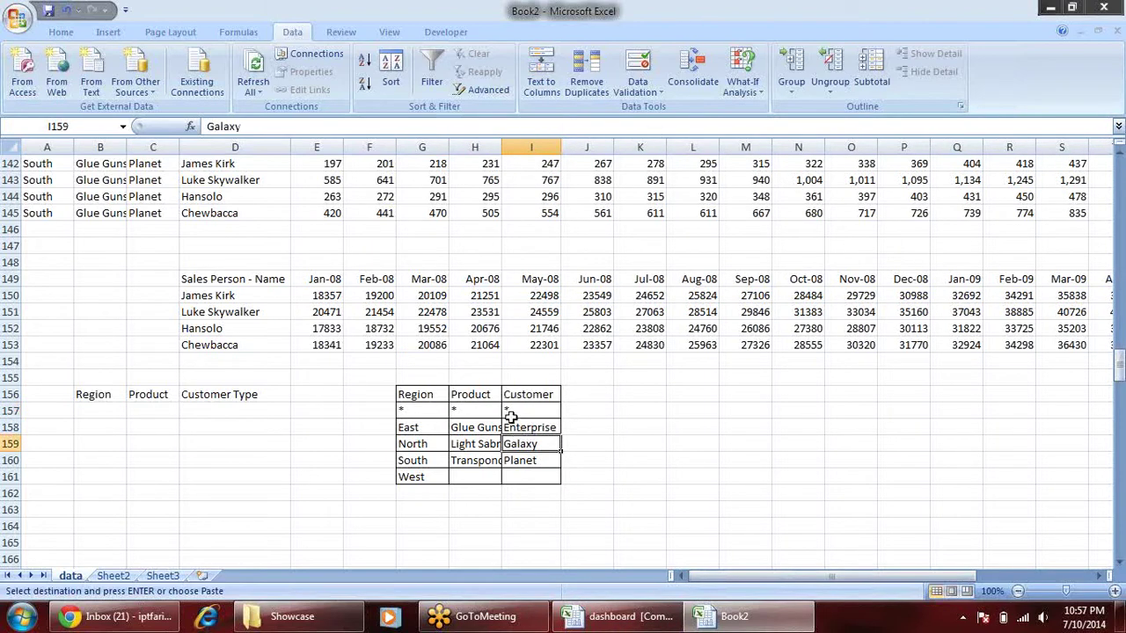
# - Review the SUMIFS formula in E150 and select the Region criteria list
pyautogui.moveTo(520, 411); pyautogui.dragTo(406, 411)
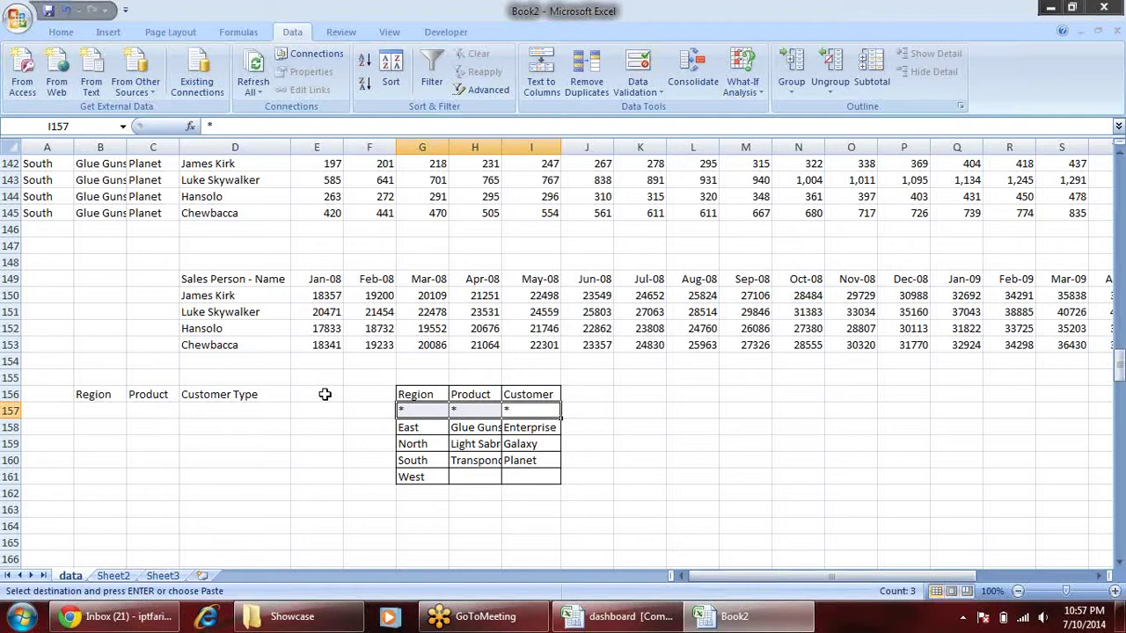
pyautogui.click(333, 297)
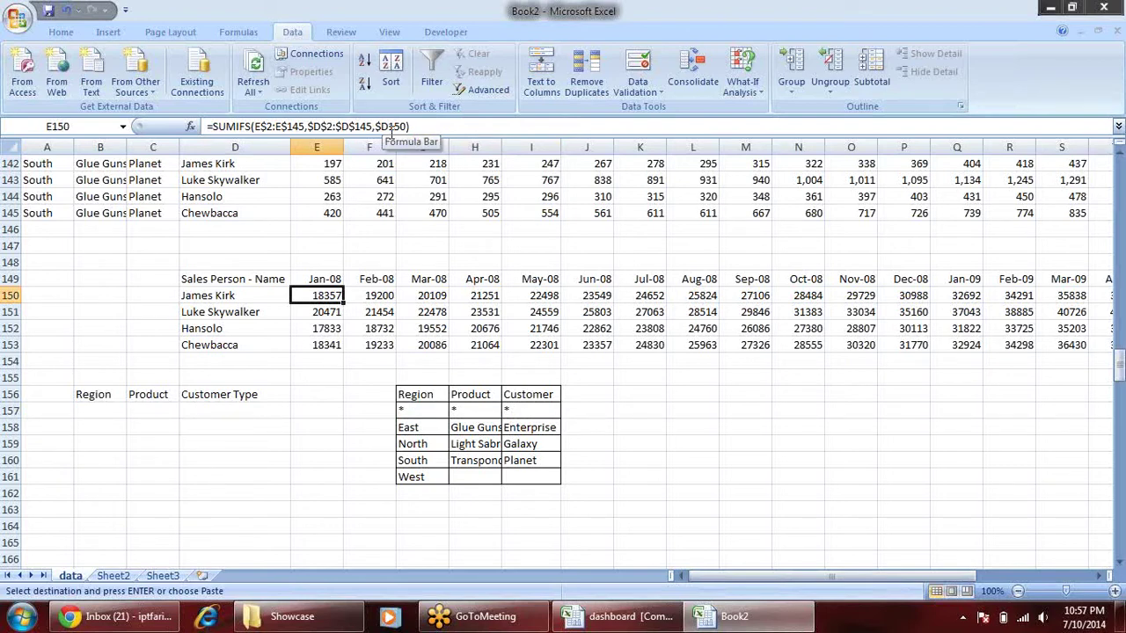
pyautogui.click(114, 415)
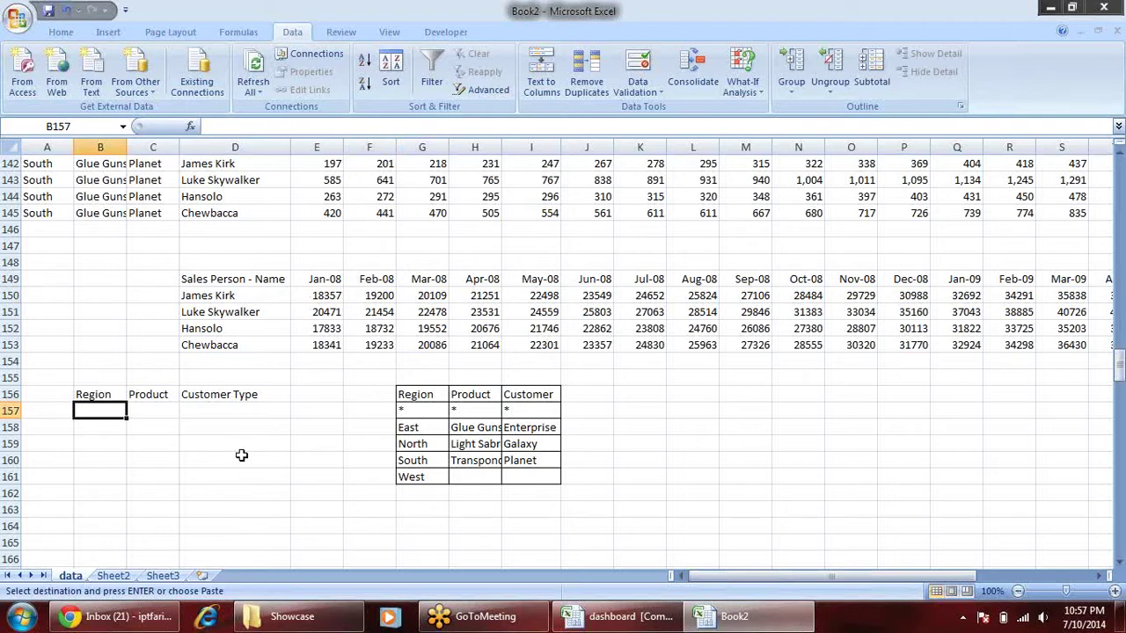
pyautogui.moveTo(398, 411); pyautogui.dragTo(413, 477)
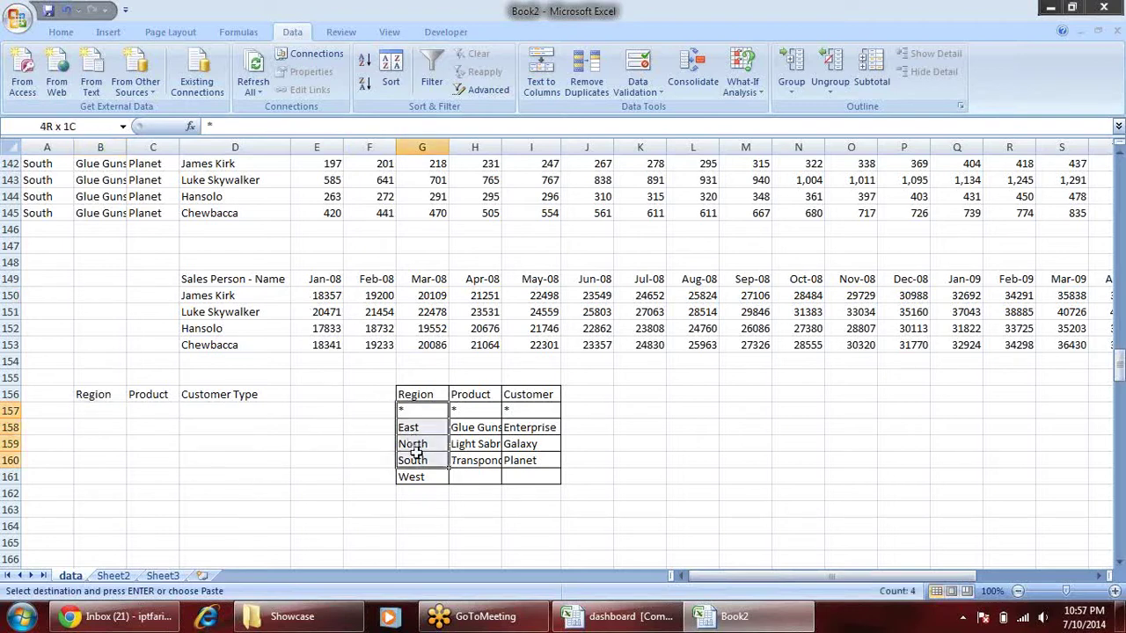
# - Review the Region list entries *, East, North, South and West
pyautogui.click(421, 412)
pyautogui.click(423, 429)
pyautogui.click(429, 444)
pyautogui.click(432, 460)
pyautogui.click(426, 475)
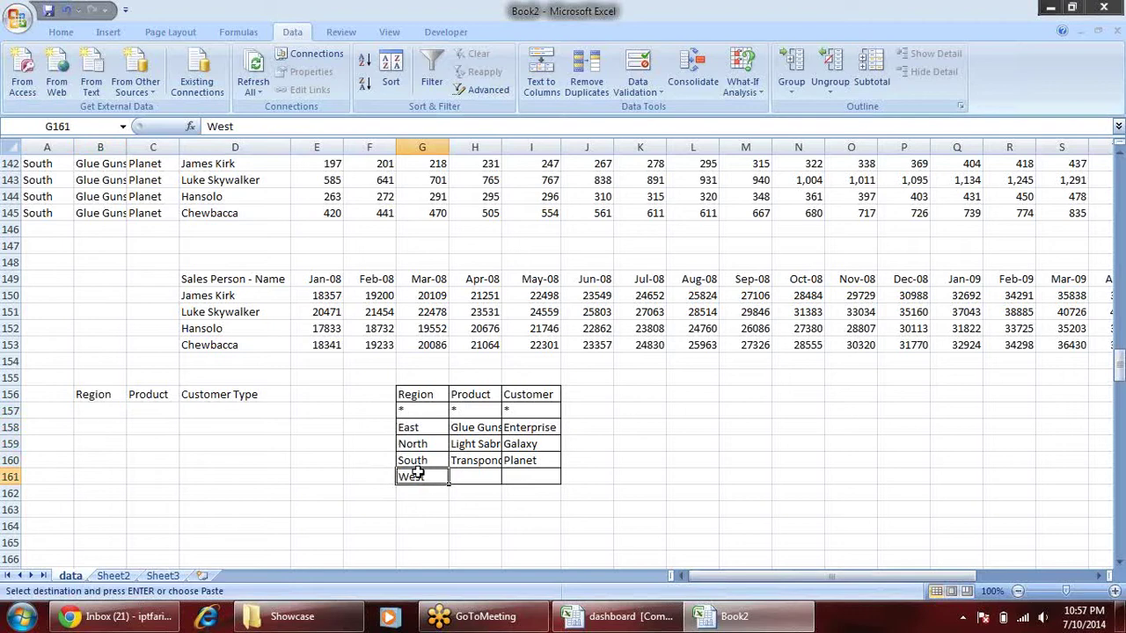
# - Enter index values 1, 2 and 3 in B157:D157
pyautogui.click(109, 413)
pyautogui.write('1')
pyautogui.press('Tab')
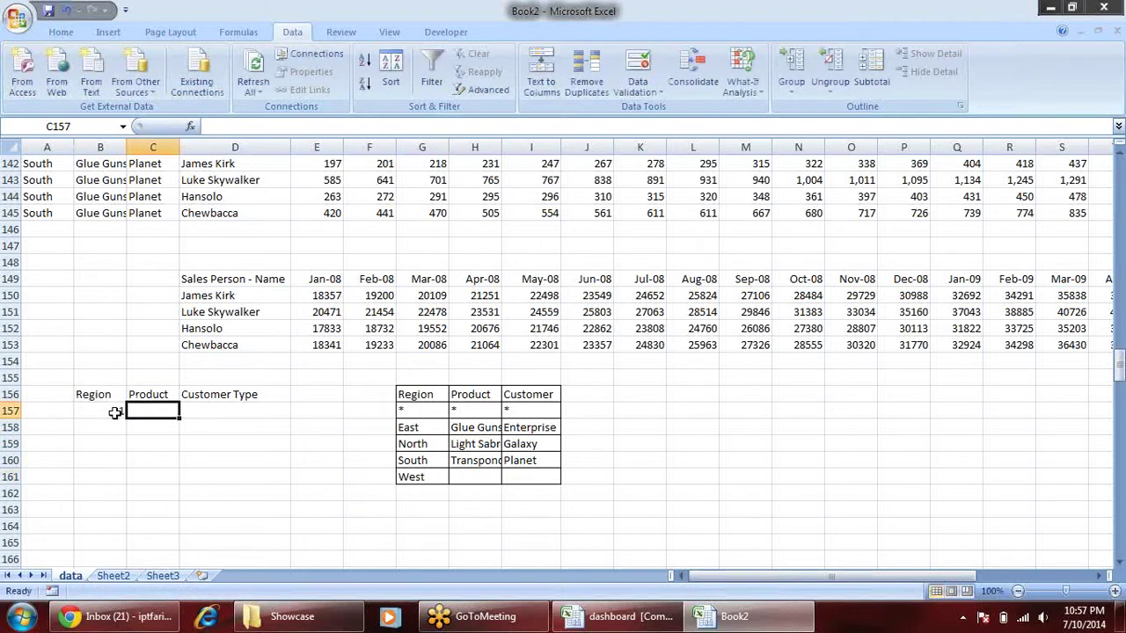
pyautogui.write('2')
pyautogui.press('Tab')
pyautogui.write('3')
pyautogui.press('Return')
pyautogui.press('Left')
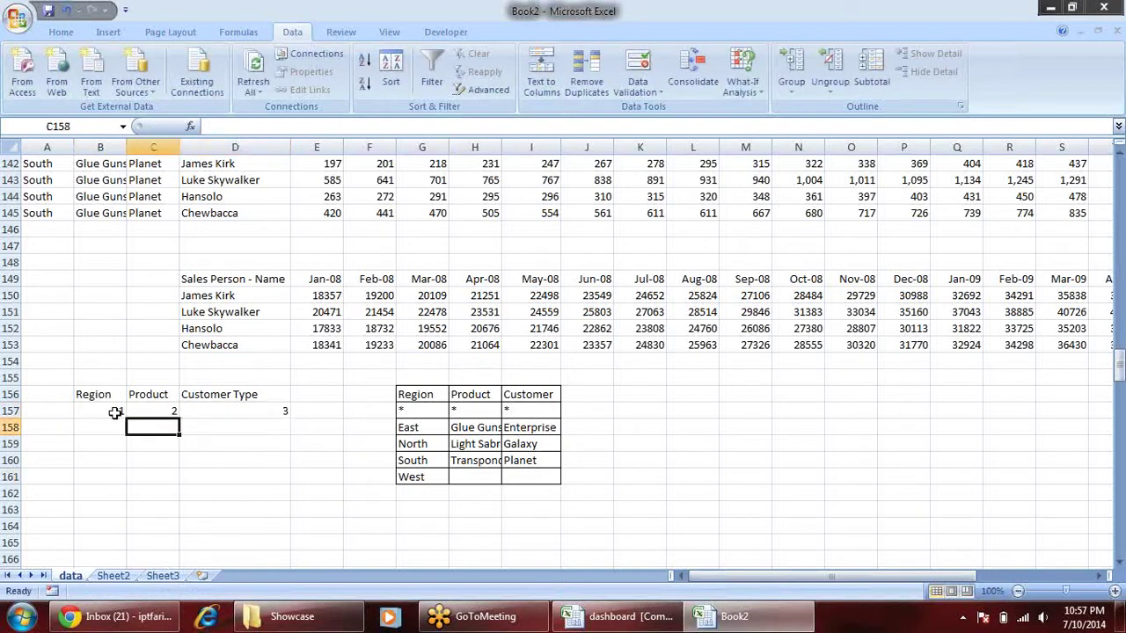
pyautogui.press('Left')
# - Begin an INDEX formula in B158
pyautogui.moveTo(422, 410); pyautogui.dragTo(424, 477)
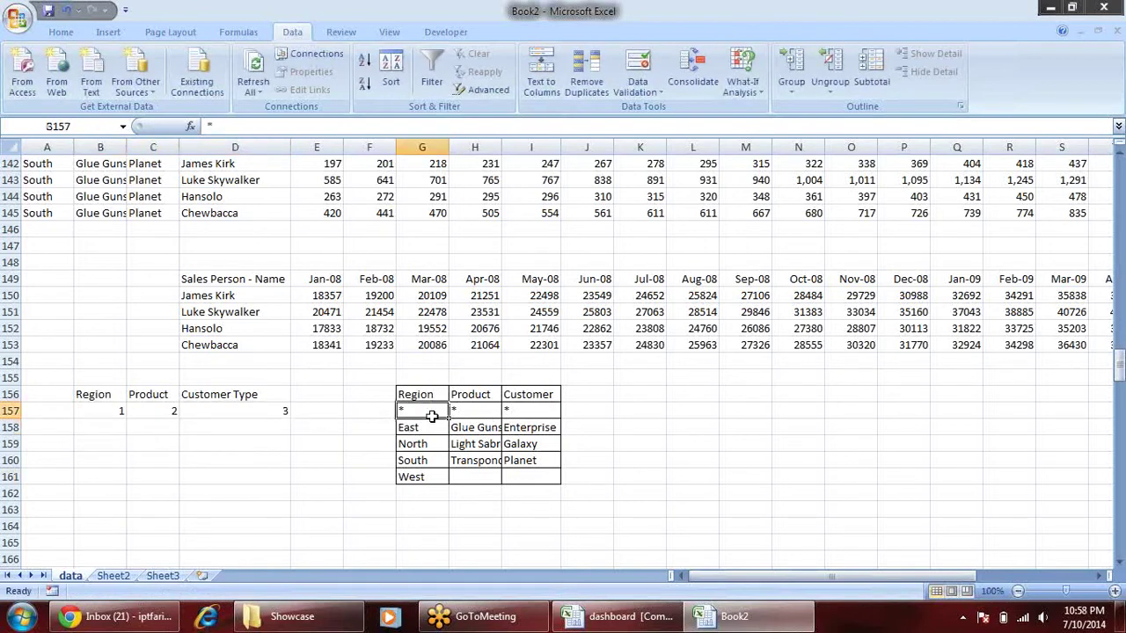
pyautogui.click(113, 426)
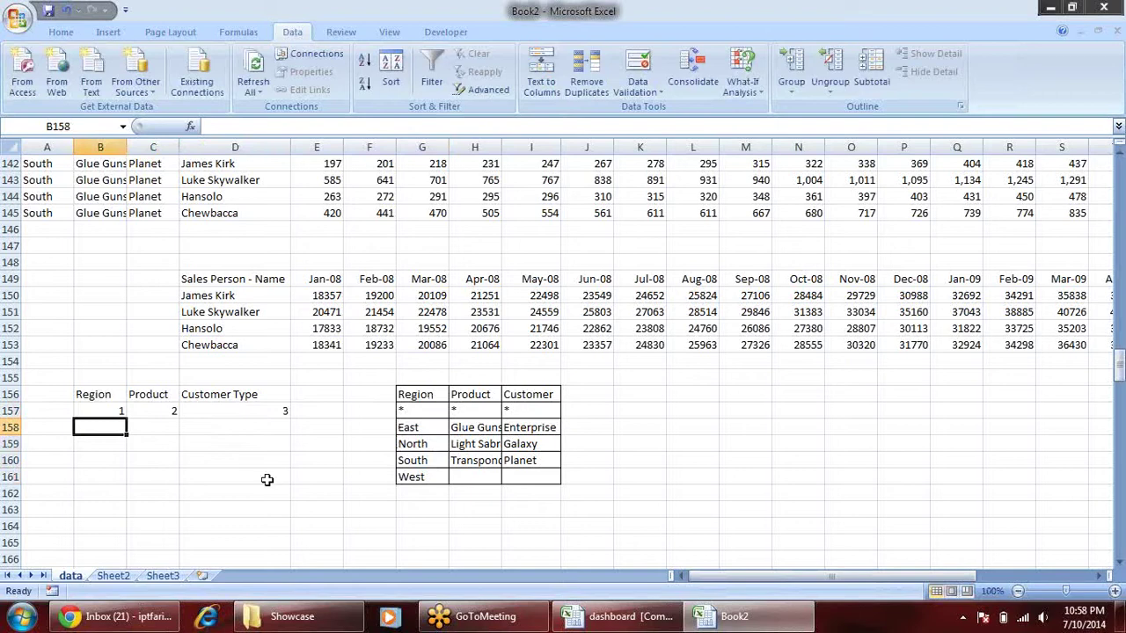
pyautogui.write('=ind')
pyautogui.press('Tab')
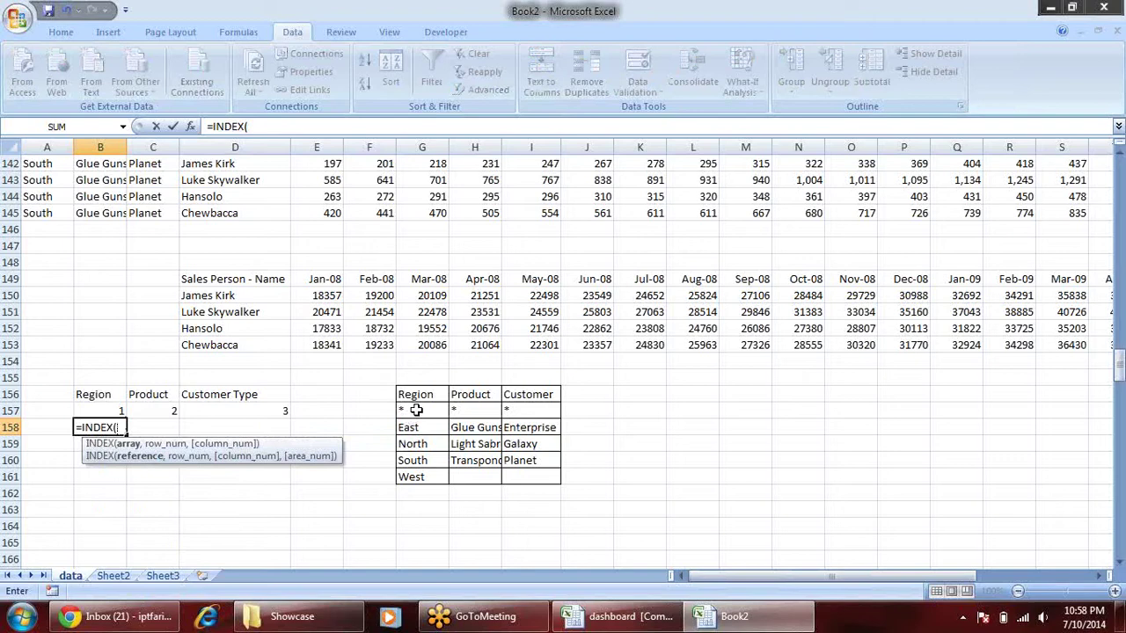
# - Complete B158 as =INDEX(G157:G161,B157)
pyautogui.moveTo(416, 411); pyautogui.dragTo(425, 488)
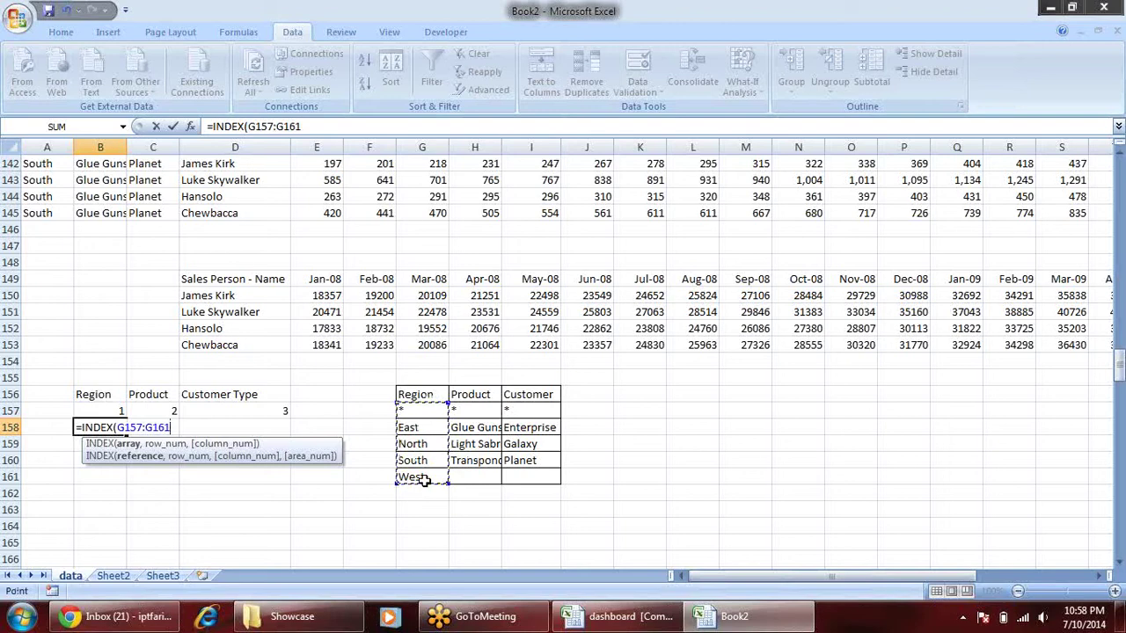
pyautogui.write(',')
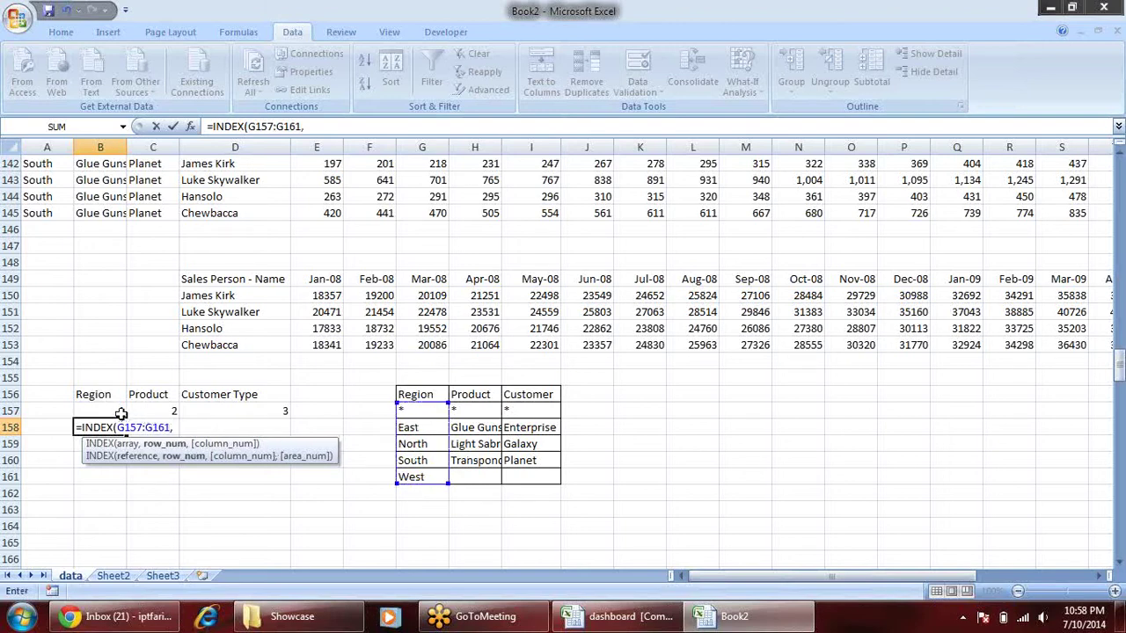
pyautogui.click(115, 411)
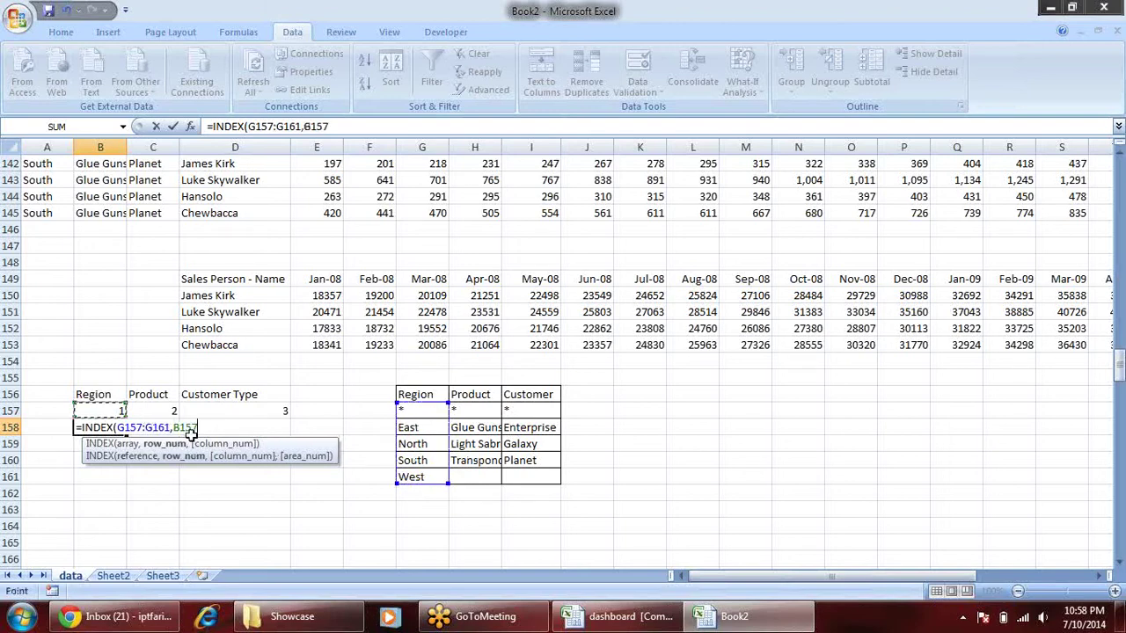
pyautogui.press('Return')
# - Copy the INDEX formula across to C158:D158, check the results, and show the dashboard workbook
pyautogui.click(97, 428)
pyautogui.moveTo(127, 434); pyautogui.dragTo(290, 429)
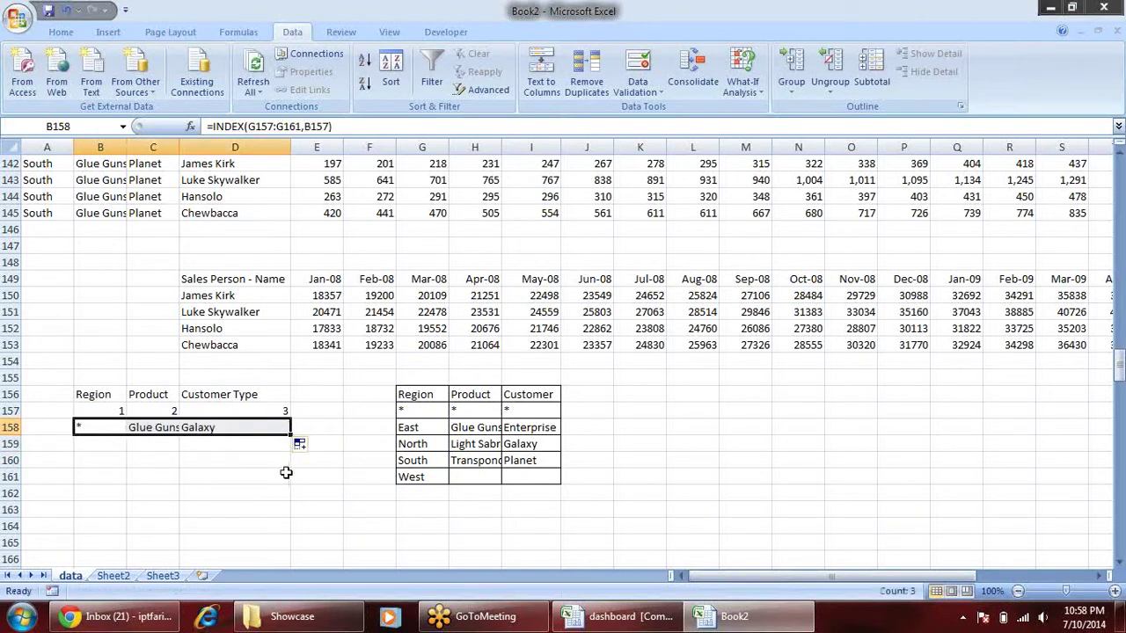
pyautogui.click(212, 431)
pyautogui.click(148, 431)
pyautogui.click(107, 426)
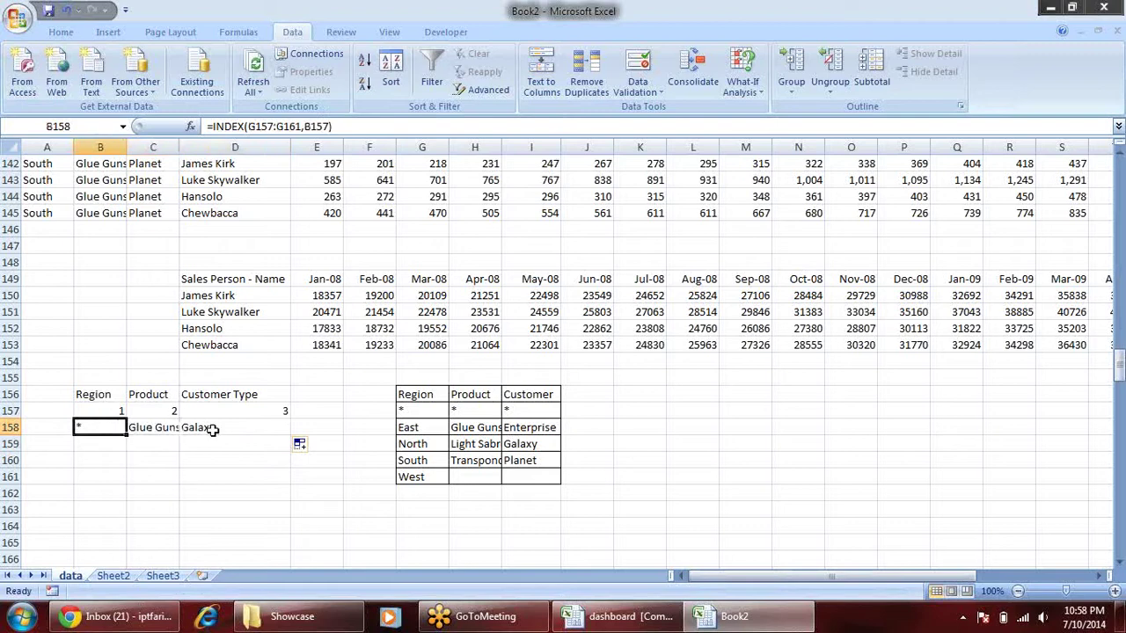
pyautogui.click(225, 428)
pyautogui.click(148, 429)
pyautogui.click(97, 428)
pyautogui.hotkey('alt', 'Tab')
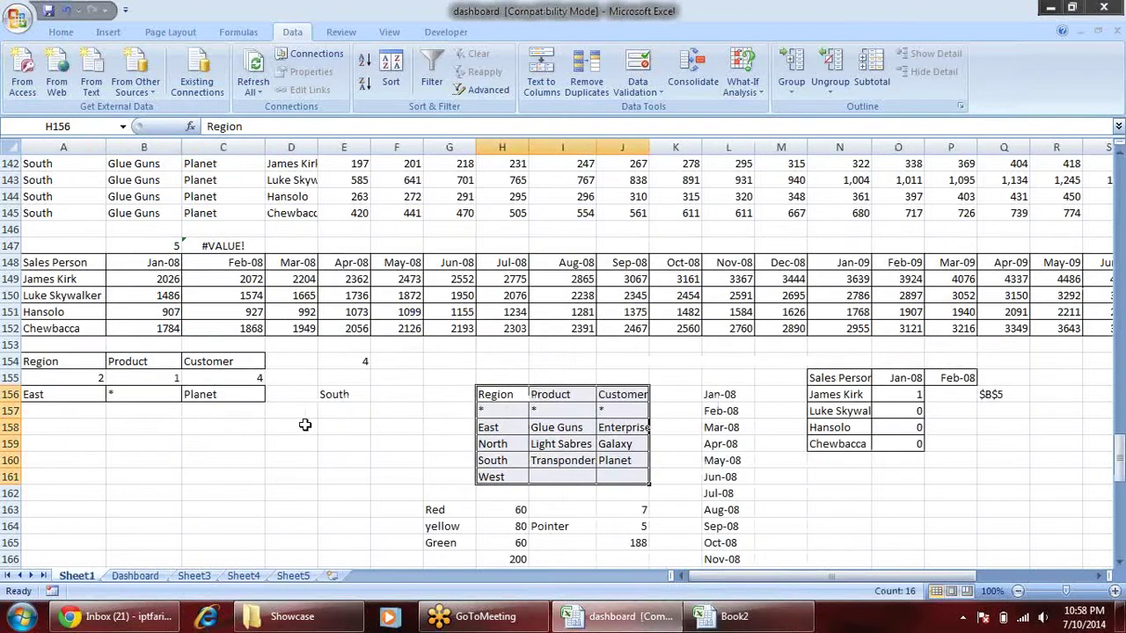
# - Set the Product index in C157 to 3 for Light Sabres and widen column C
pyautogui.click(140, 377)
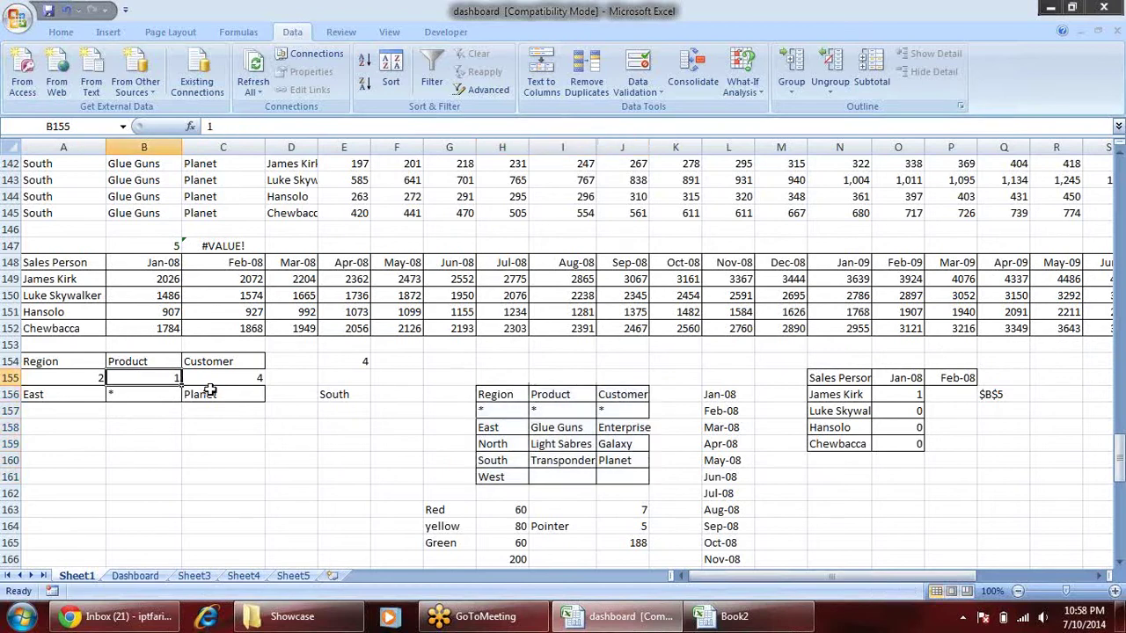
pyautogui.hotkey('alt', 'Tab')
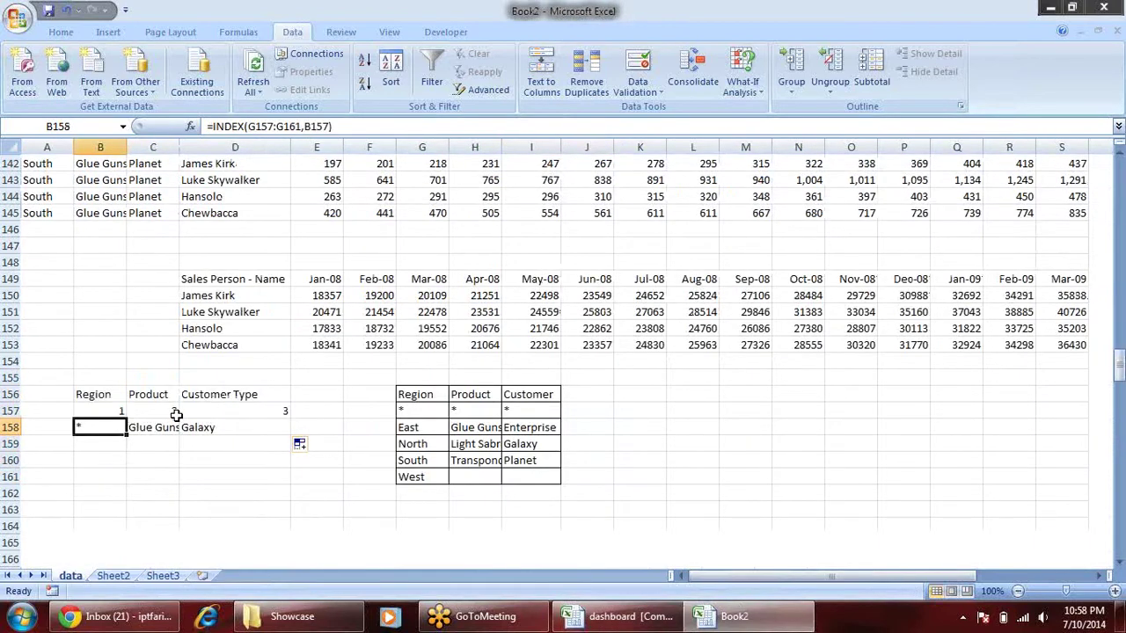
pyautogui.click(176, 415)
pyautogui.write('3')
pyautogui.press('Return')
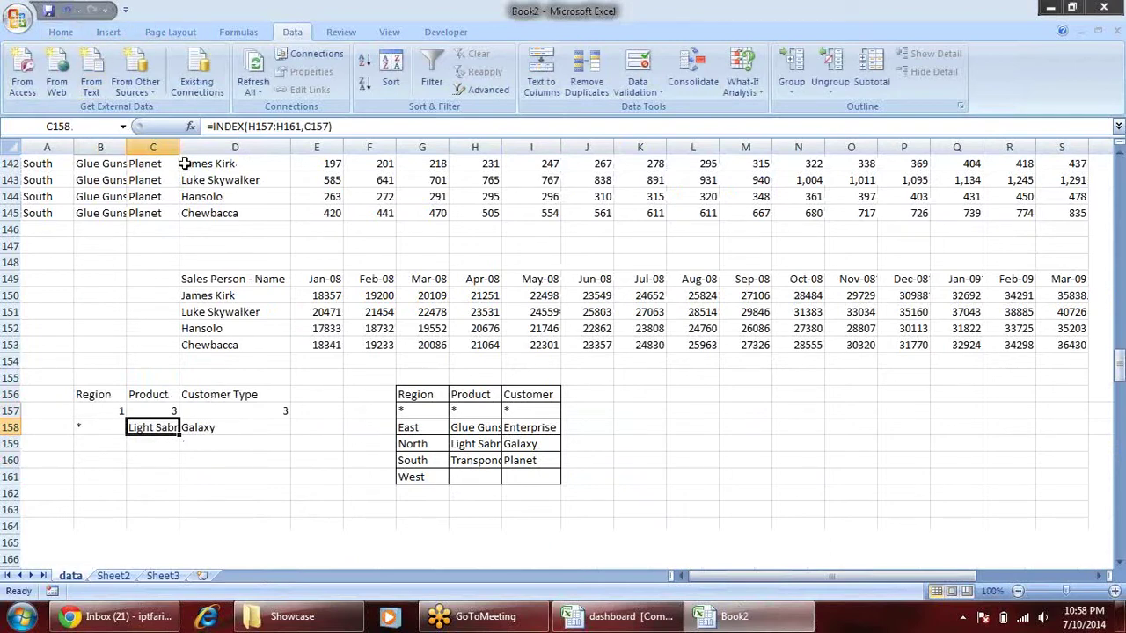
pyautogui.moveTo(180, 147); pyautogui.dragTo(196, 149)
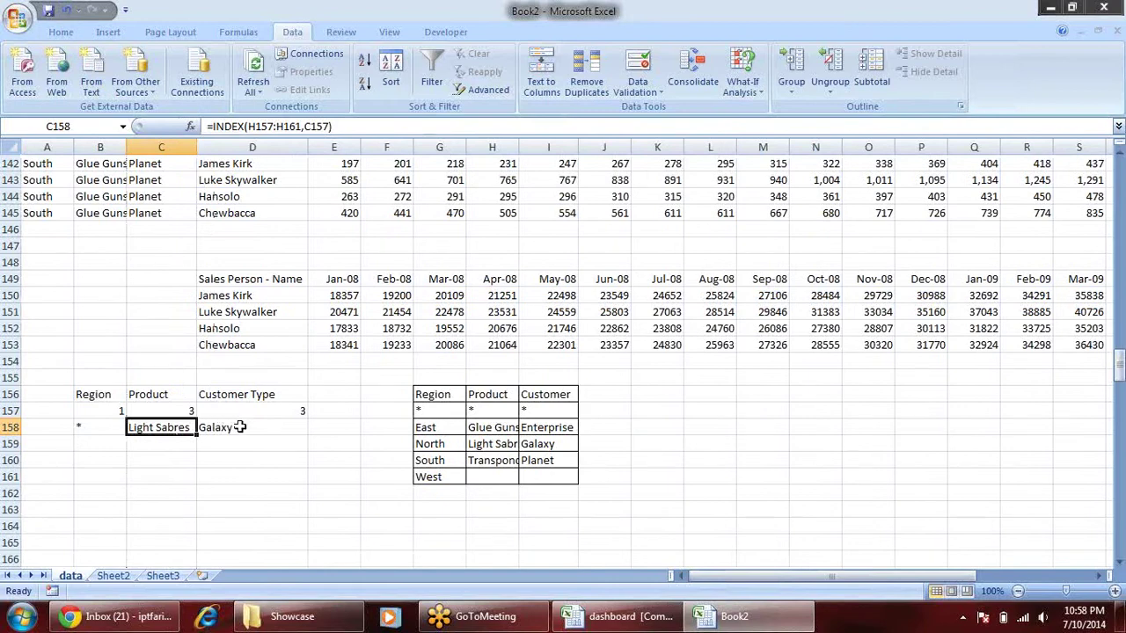
# - Set the Customer Type index in D157 to 4 so it returns Planet
pyautogui.click(257, 410)
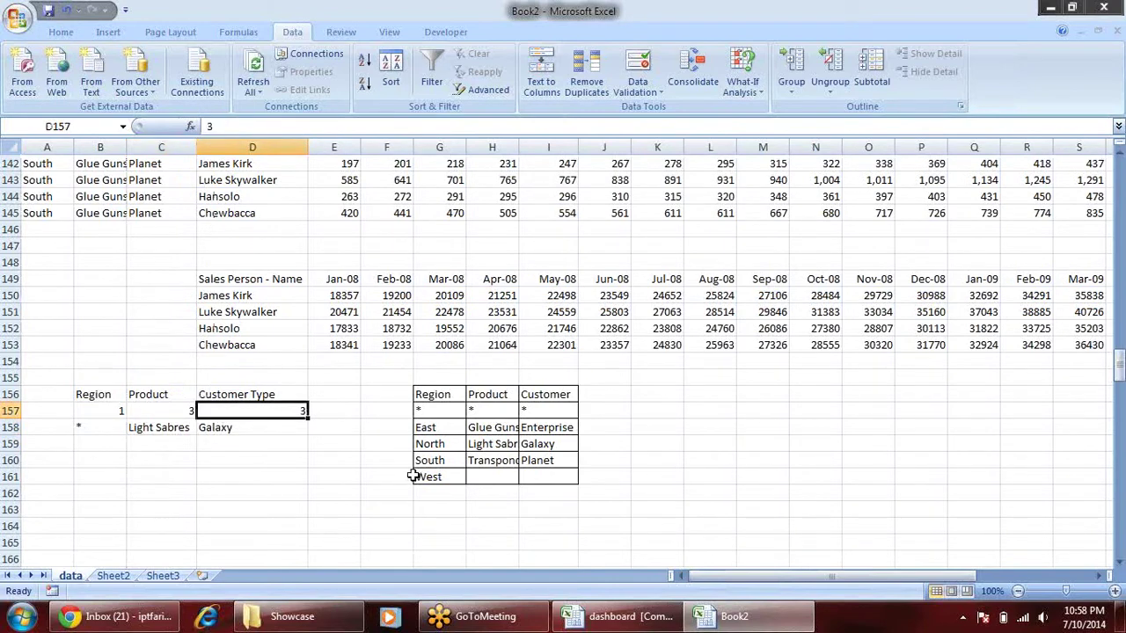
pyautogui.write('5')
pyautogui.press('Return')
pyautogui.press('Up')
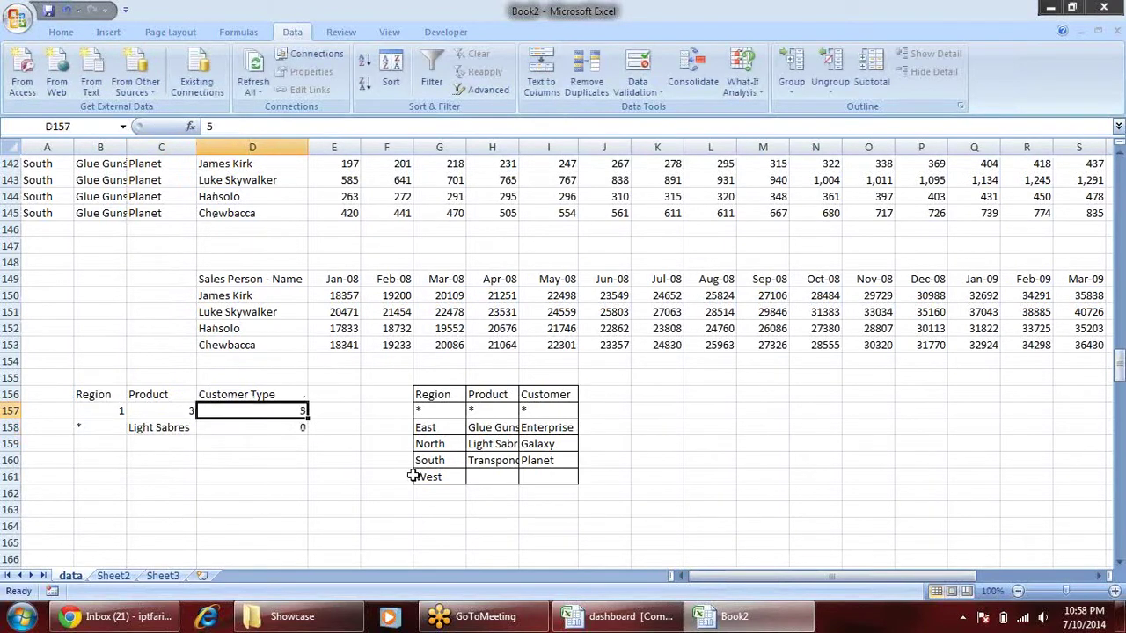
pyautogui.write('4')
pyautogui.press('Return')
pyautogui.press('Up')
pyautogui.moveTo(423, 411); pyautogui.dragTo(442, 477)
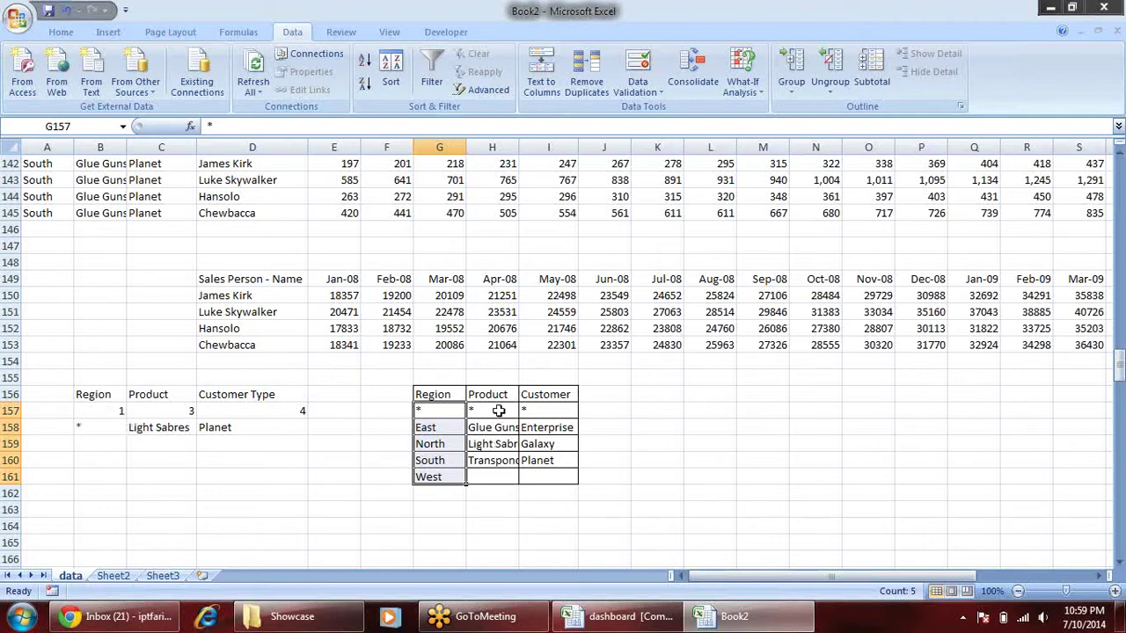
pyautogui.moveTo(498, 411); pyautogui.dragTo(507, 455)
pyautogui.click(188, 426)
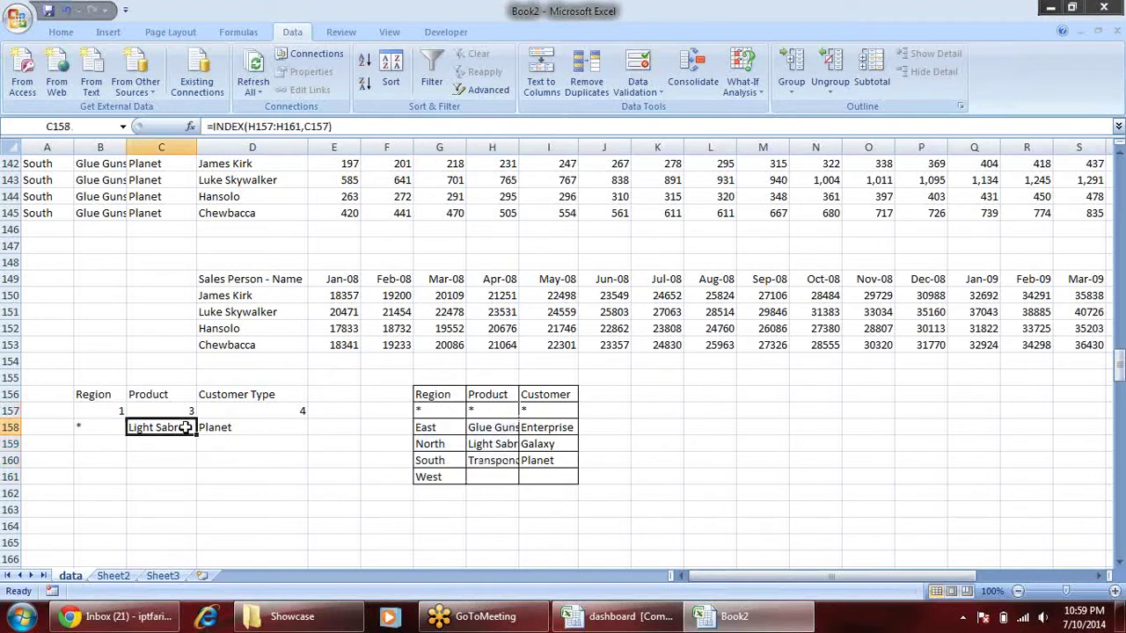
pyautogui.press('F2')
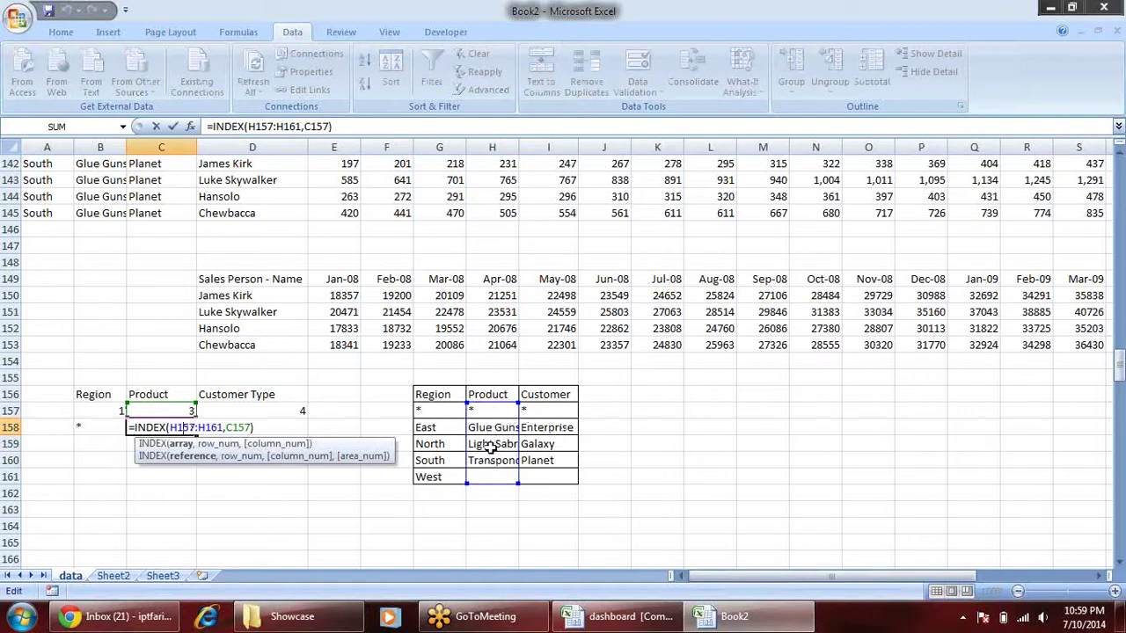
pyautogui.press('Return')
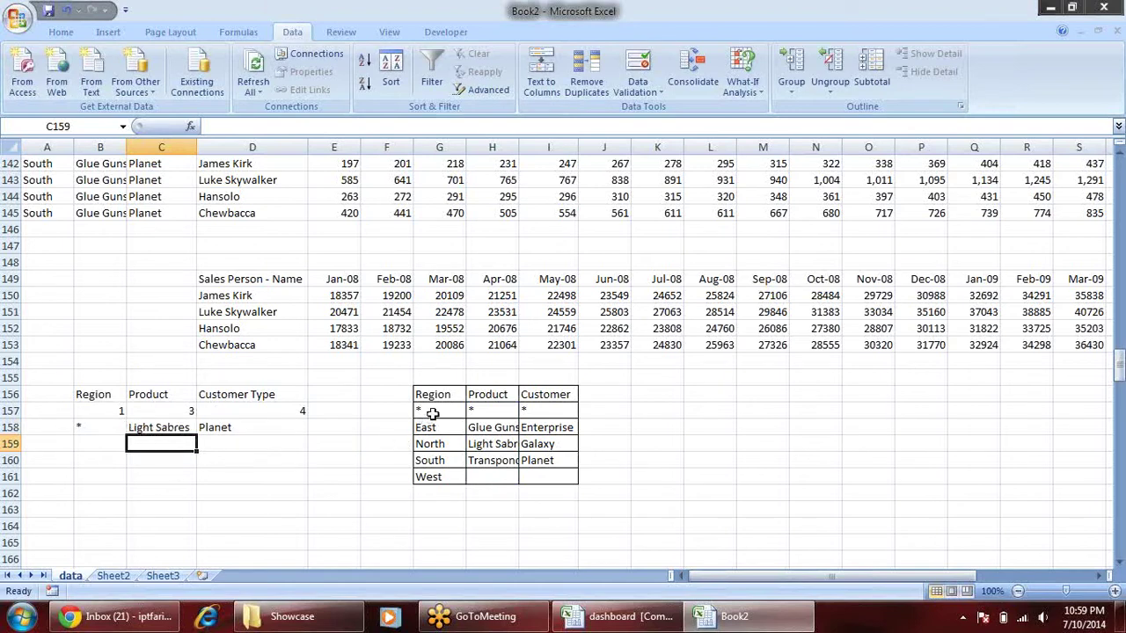
pyautogui.moveTo(426, 411); pyautogui.dragTo(444, 480)
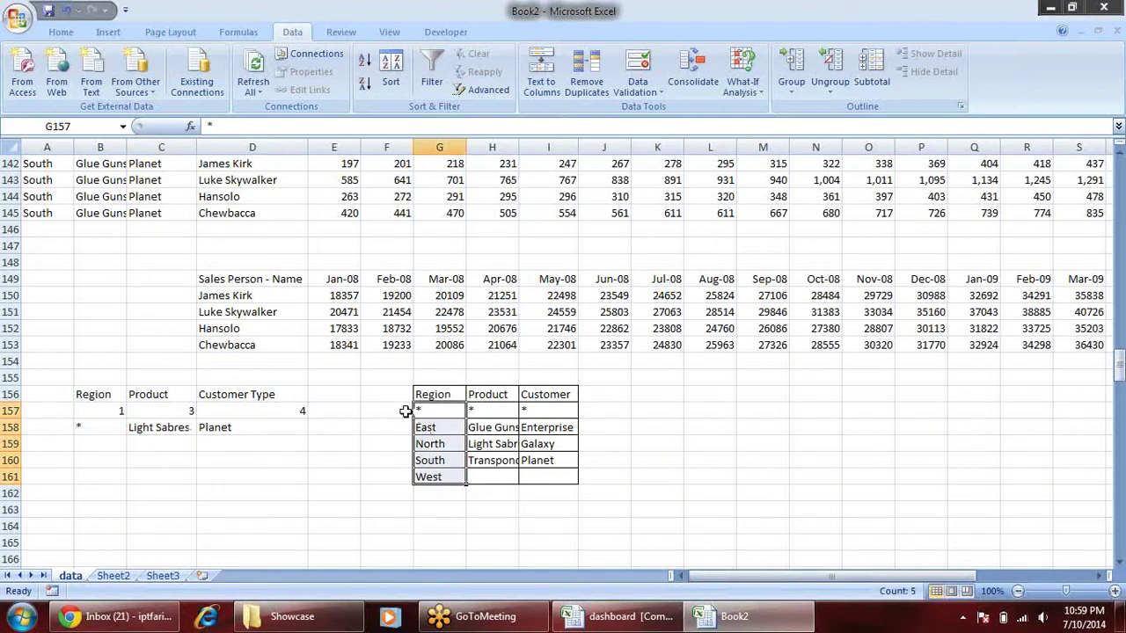
pyautogui.click(404, 411)
# - Number the lookup list rows 1 to 5 in F157:F161
pyautogui.write('1 2 3 4 5')
pyautogui.press('Return')
pyautogui.click(399, 411)
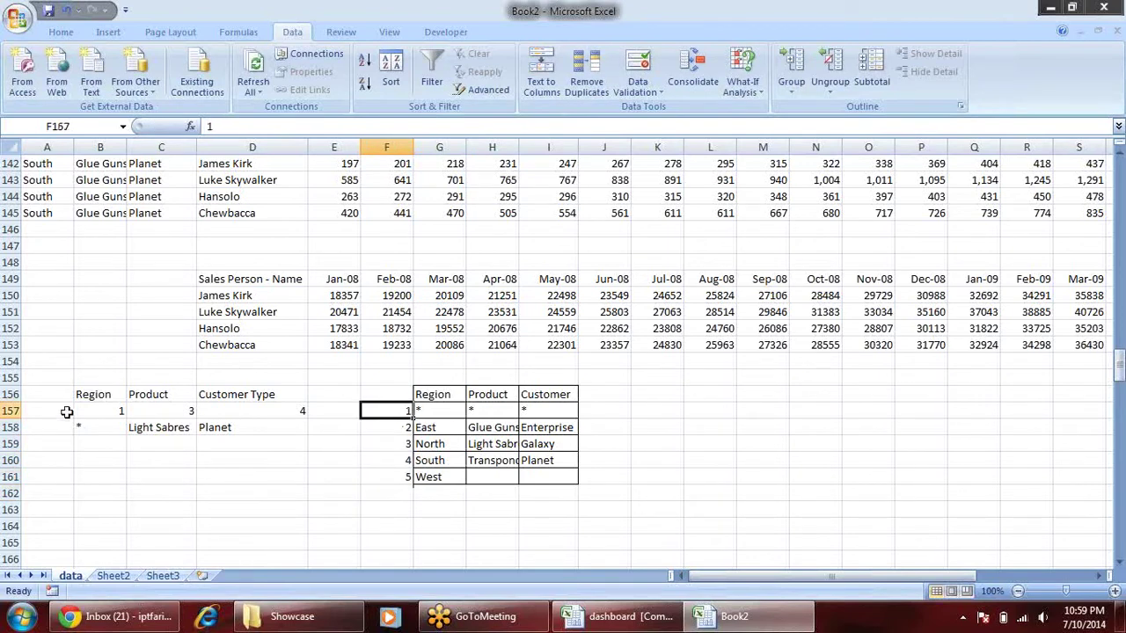
# - Review the Region INDEX formula in B158, which indexes G157:G161 by B157
pyautogui.click(100, 428)
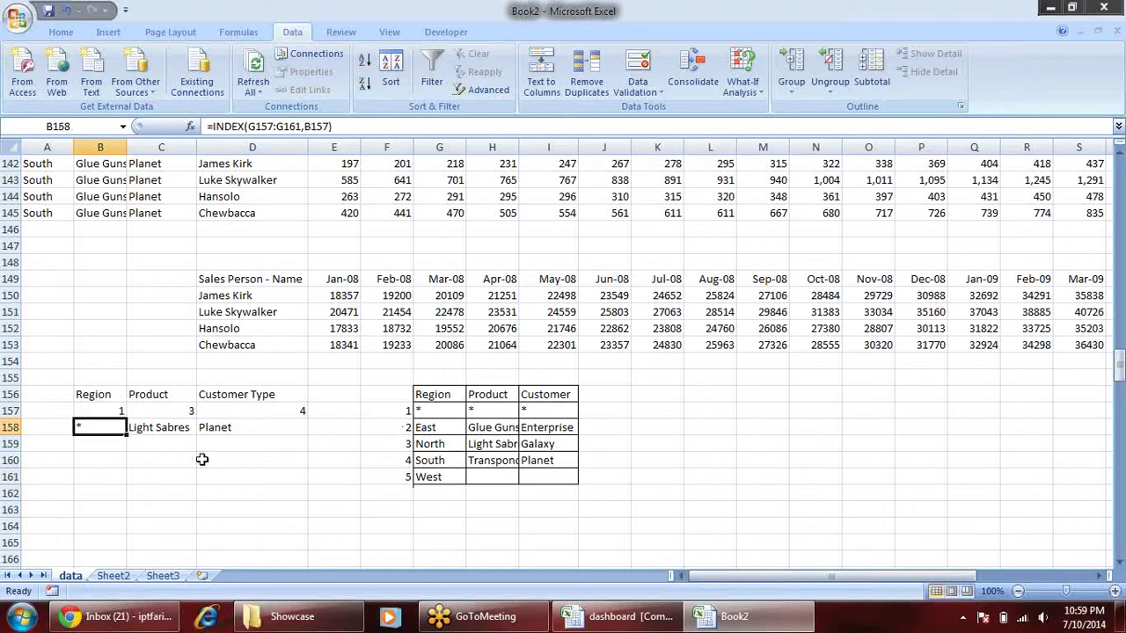
pyautogui.press('F2')
pyautogui.click(140, 427)
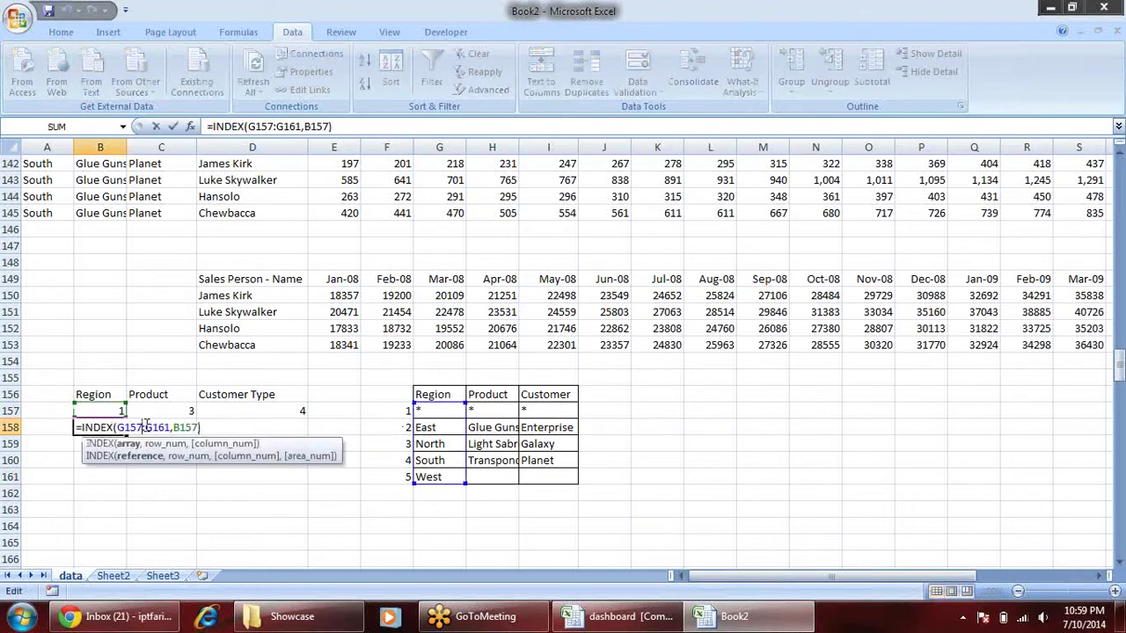
pyautogui.click(131, 444)
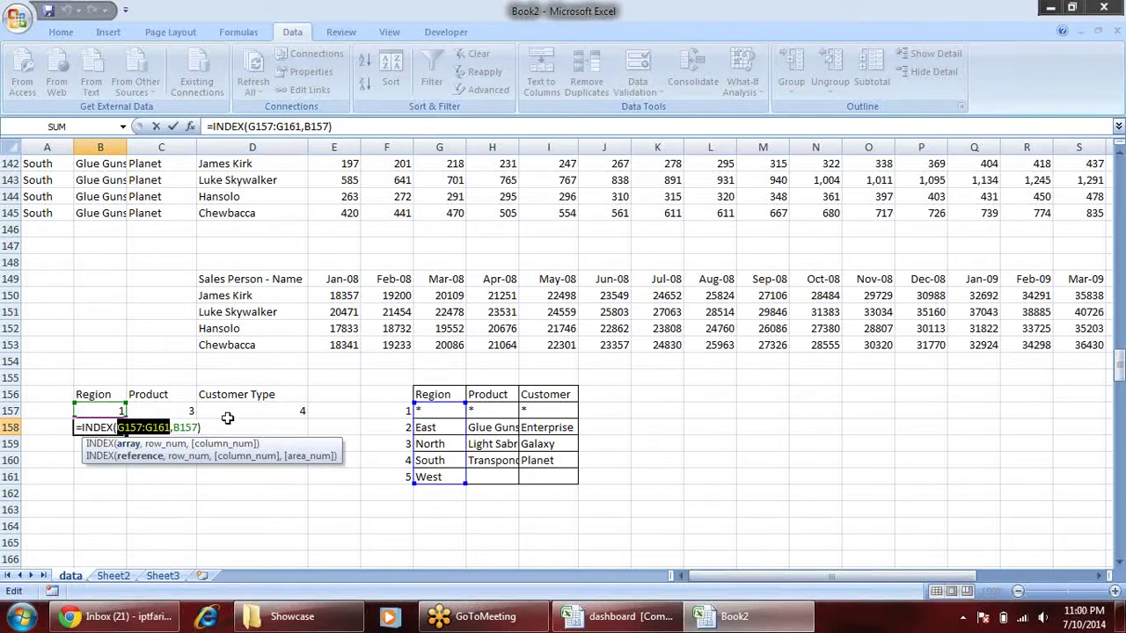
pyautogui.click(179, 427)
pyautogui.doubleClick(187, 429)
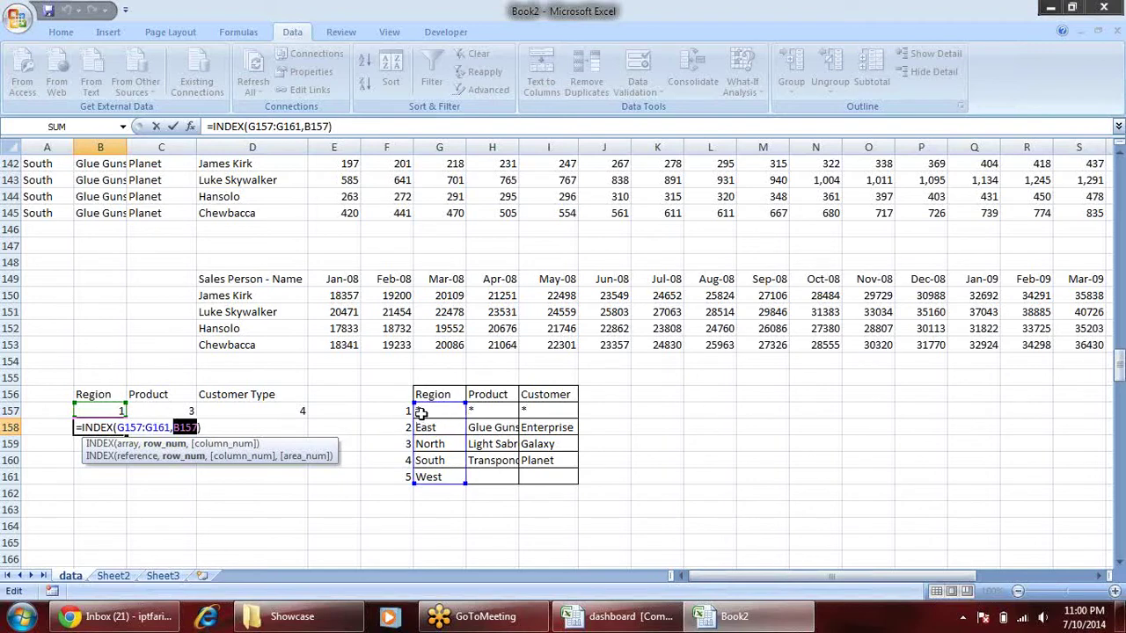
pyautogui.press('Return')
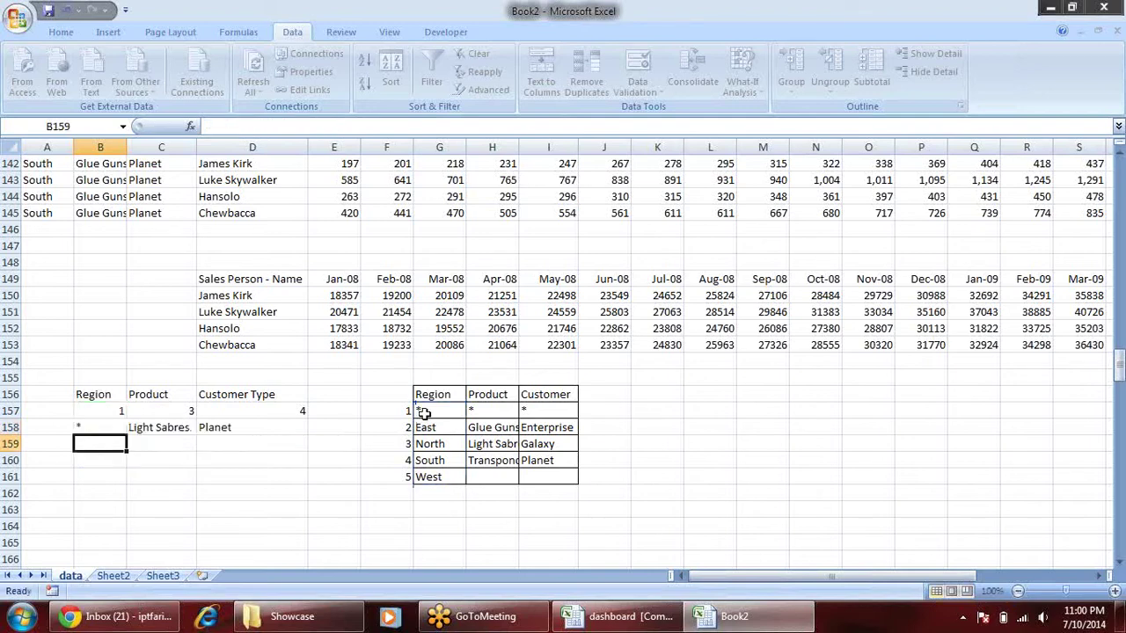
# - Review the Product INDEX formula in C158 using C157, then select the May-08 figures I149:I153
pyautogui.press('Up')
pyautogui.press('Right')
pyautogui.press('F2')
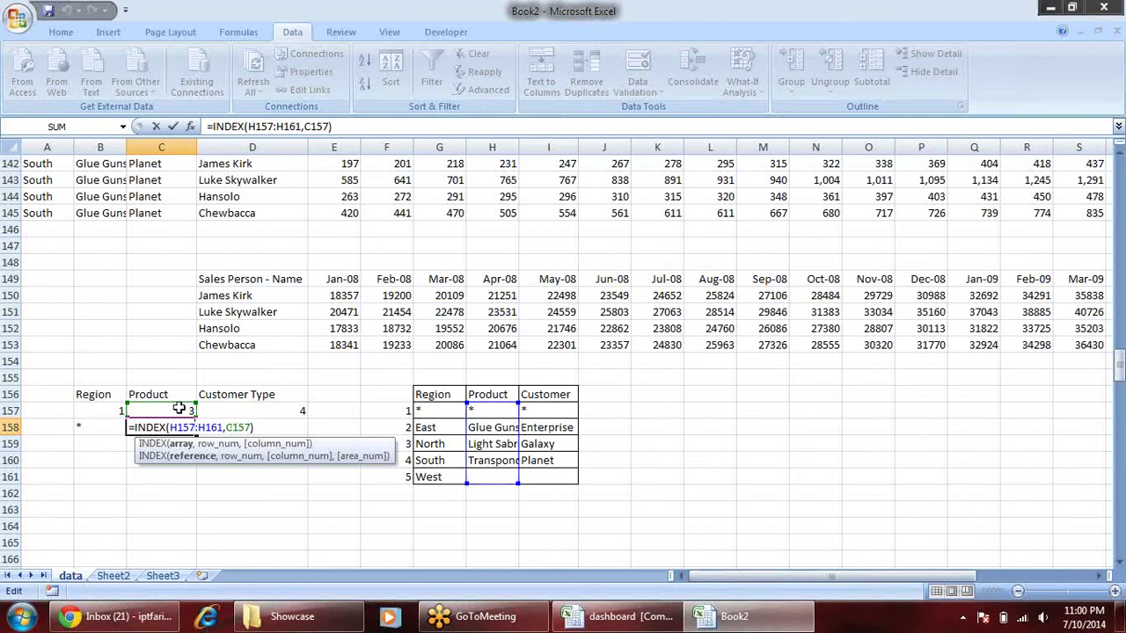
pyautogui.click(238, 427)
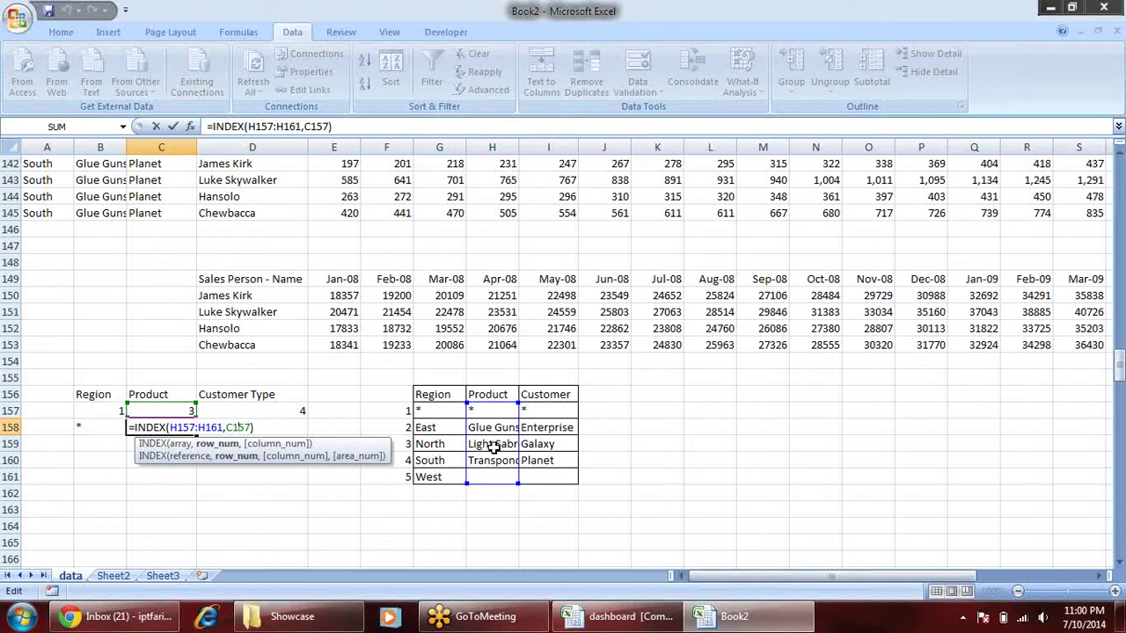
pyautogui.hotkey('ctrl', 'Return')
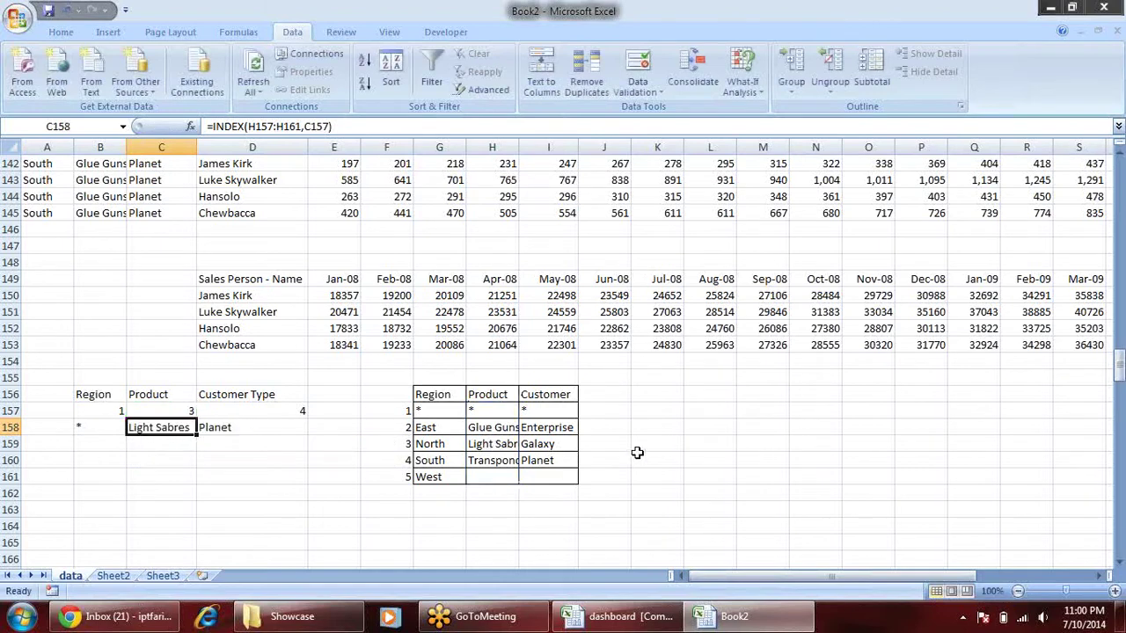
pyautogui.moveTo(572, 280); pyautogui.dragTo(570, 345)
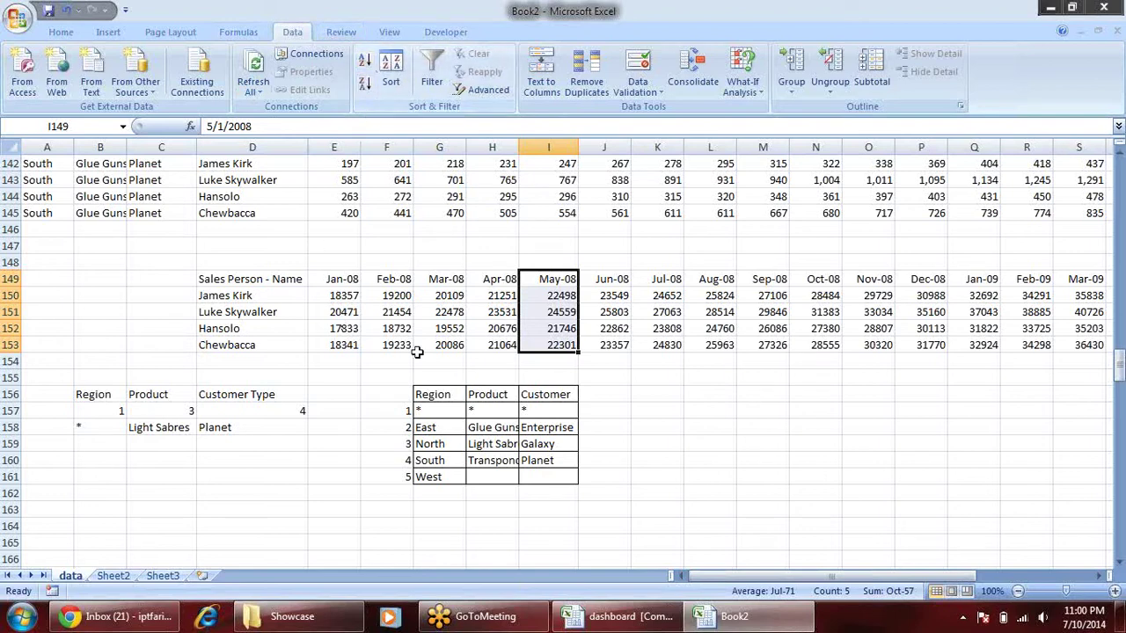
# - Check the selector block B156:D158, then open E150's SUMIFS for James Kirk's Jan-08 sales
pyautogui.click(673, 377)
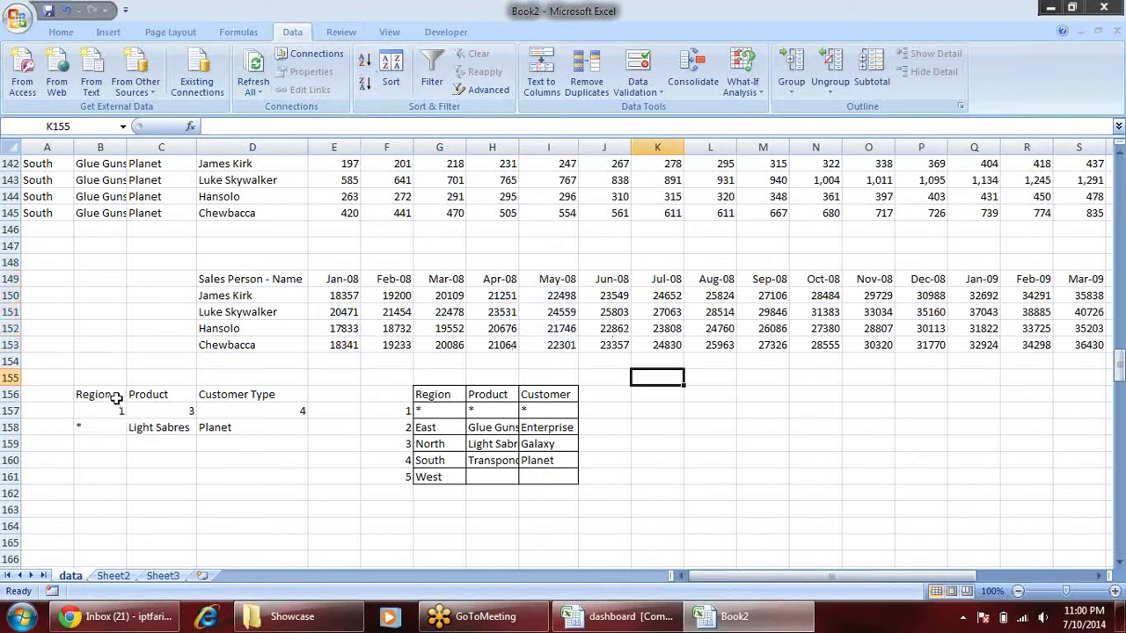
pyautogui.moveTo(116, 398); pyautogui.dragTo(268, 432)
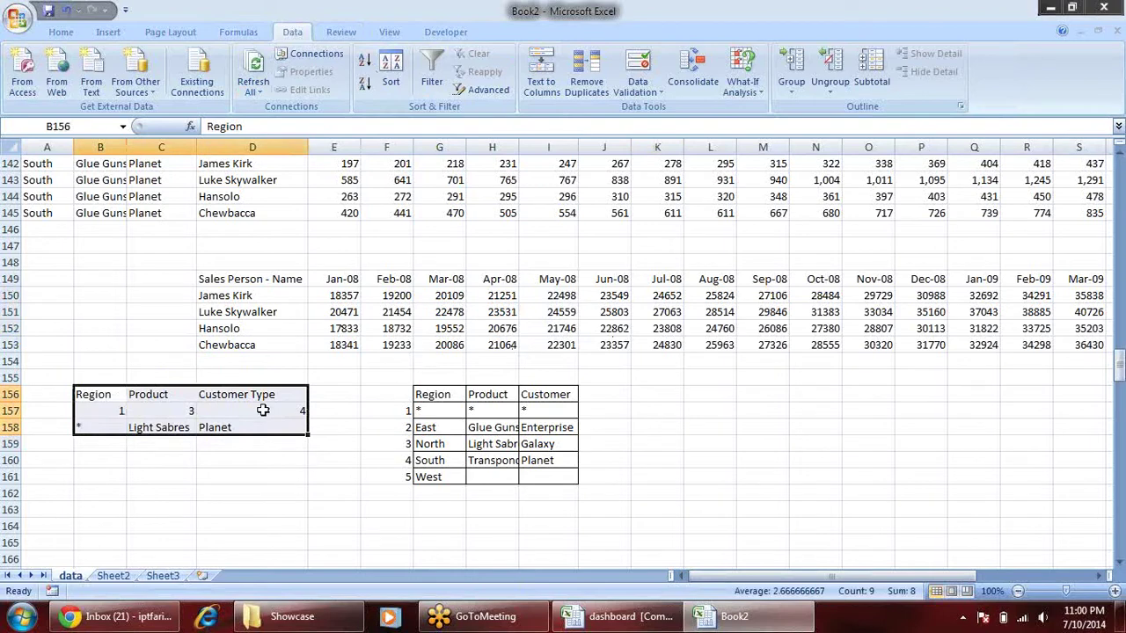
pyautogui.click(252, 294)
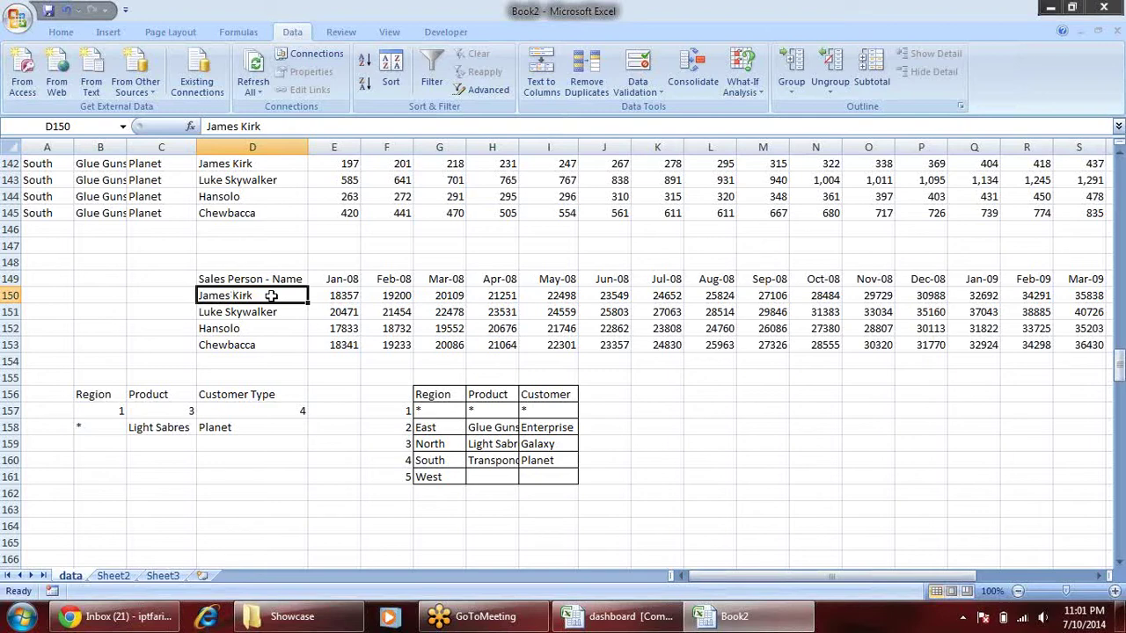
pyautogui.click(249, 427)
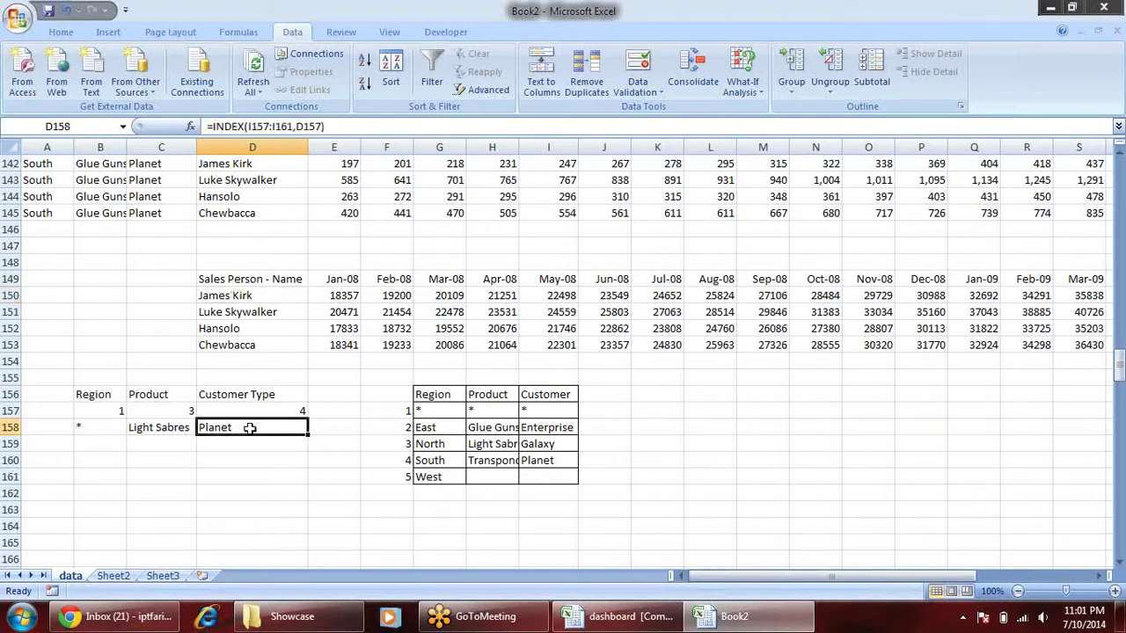
pyautogui.doubleClick(337, 303)
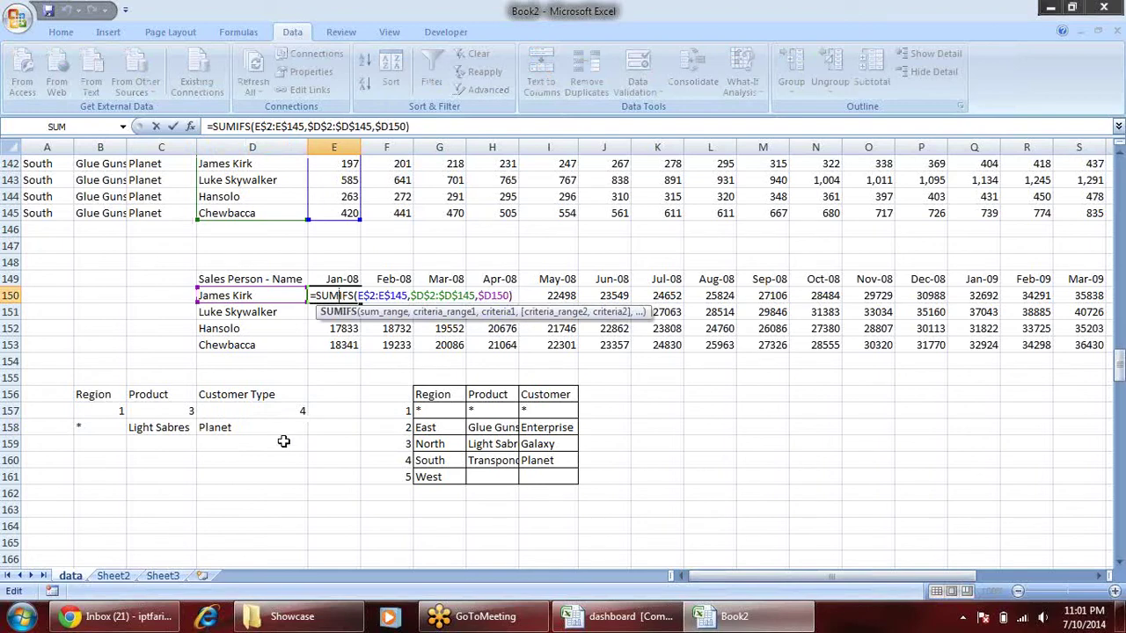
# - Append the criterion $C$2:$C$145,$D$158 to the E150 SUMIFS formula
pyautogui.press('Escape')
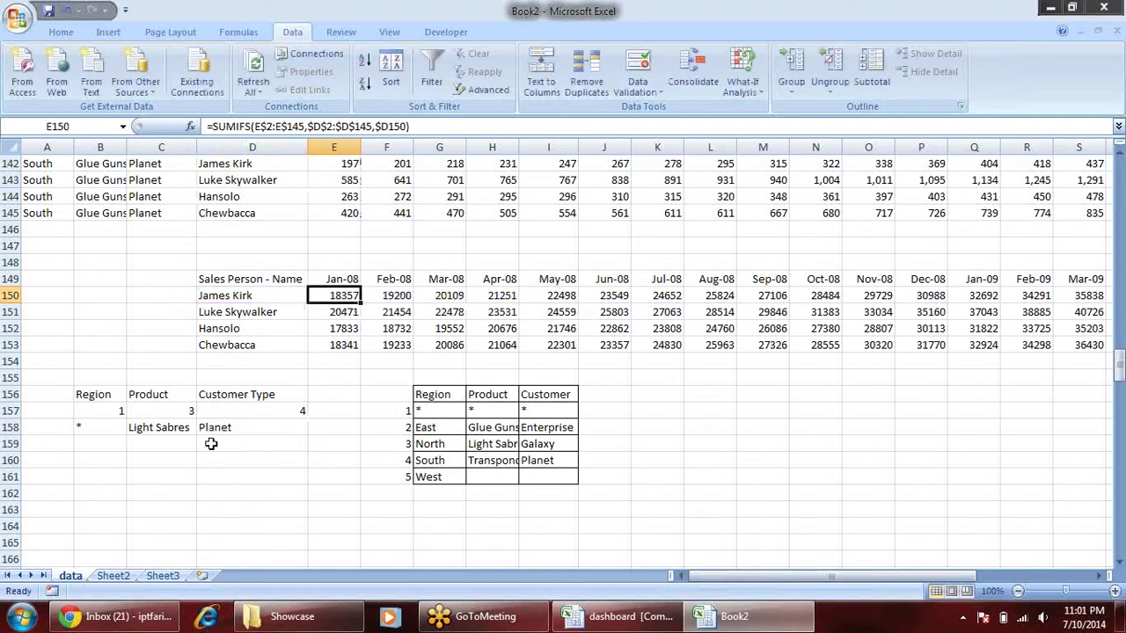
pyautogui.press('F2')
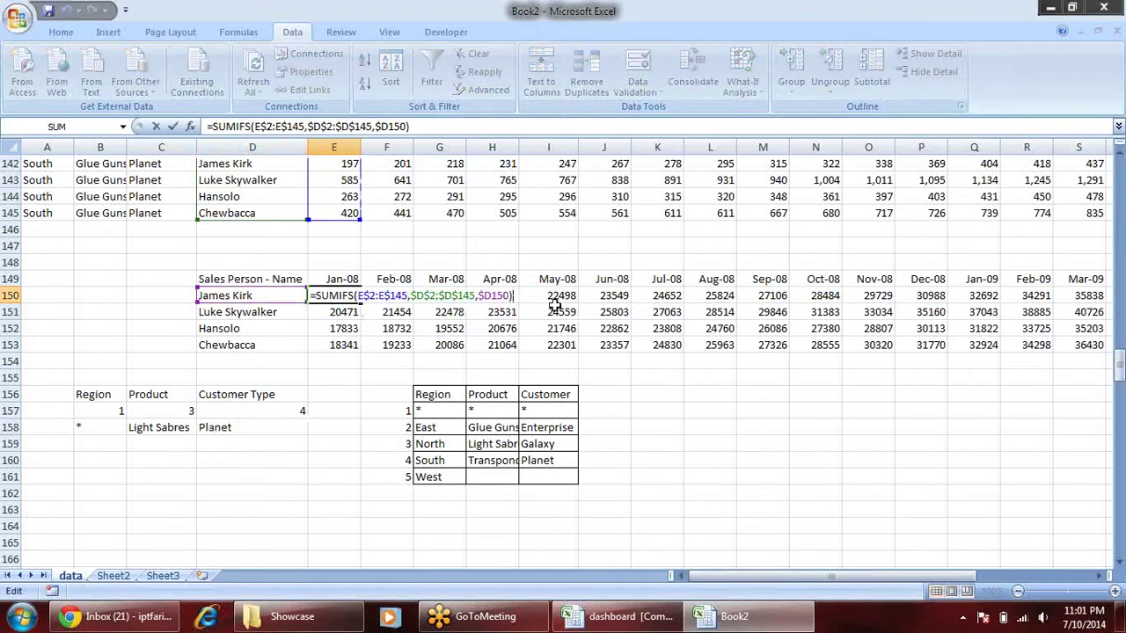
pyautogui.click(511, 296)
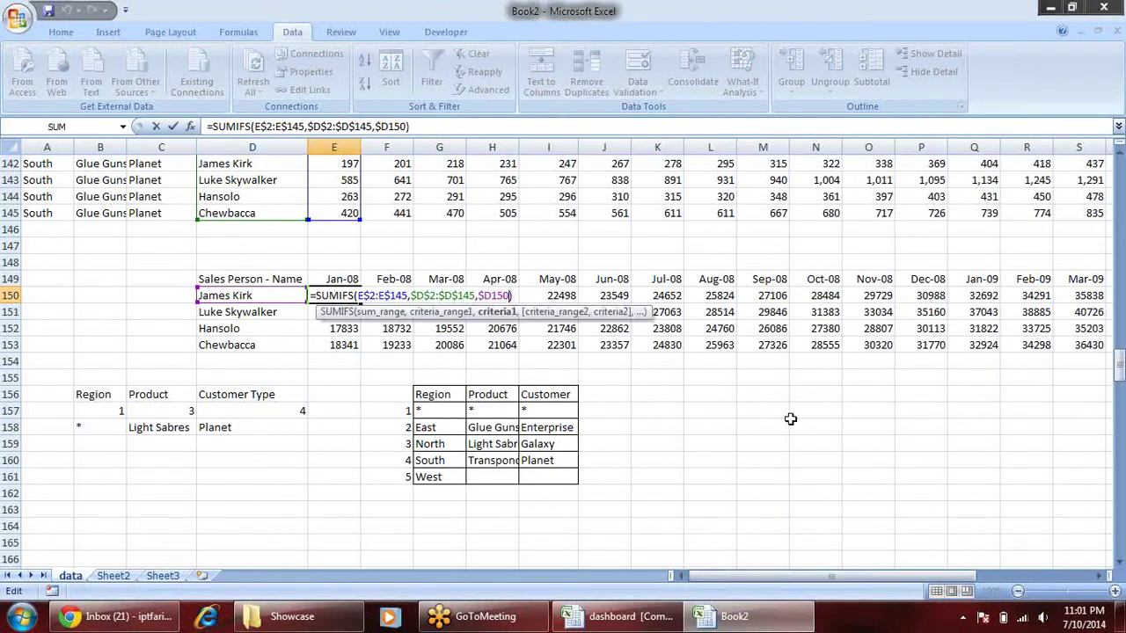
pyautogui.write(',')
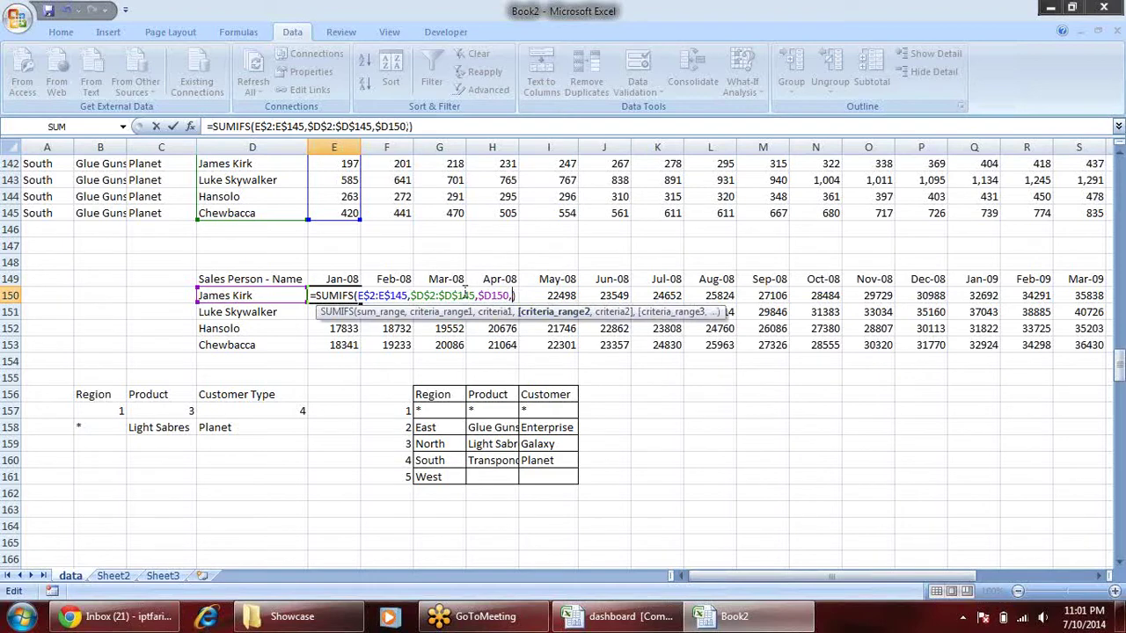
pyautogui.click(182, 212)
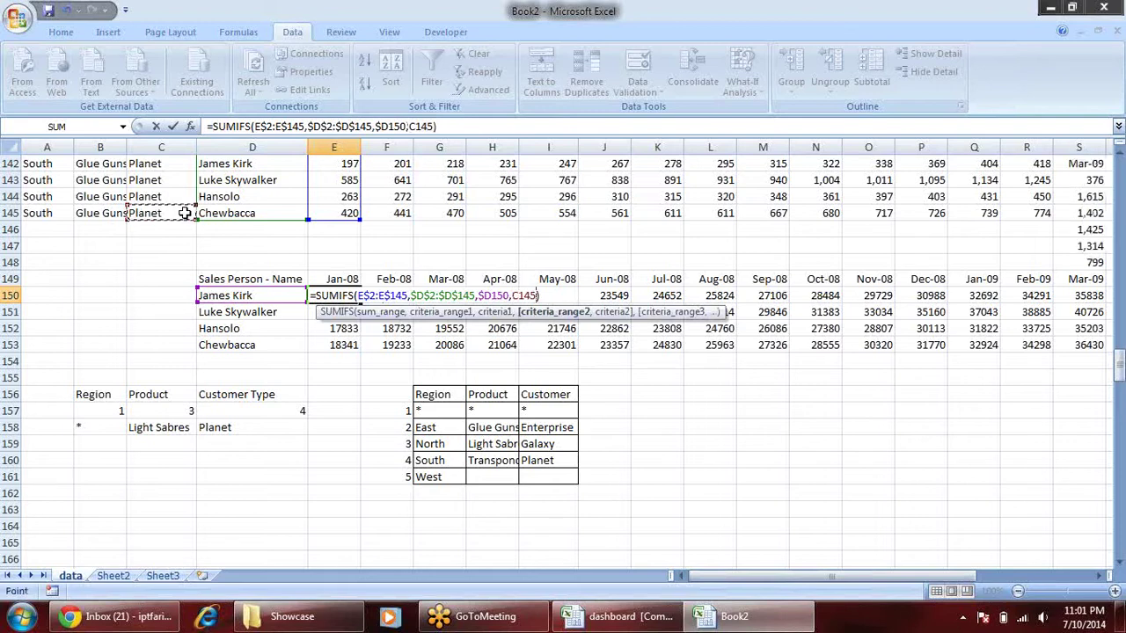
pyautogui.hotkey('ctrl', 'shift', 'Up')
pyautogui.hotkey('shift', 'Down')
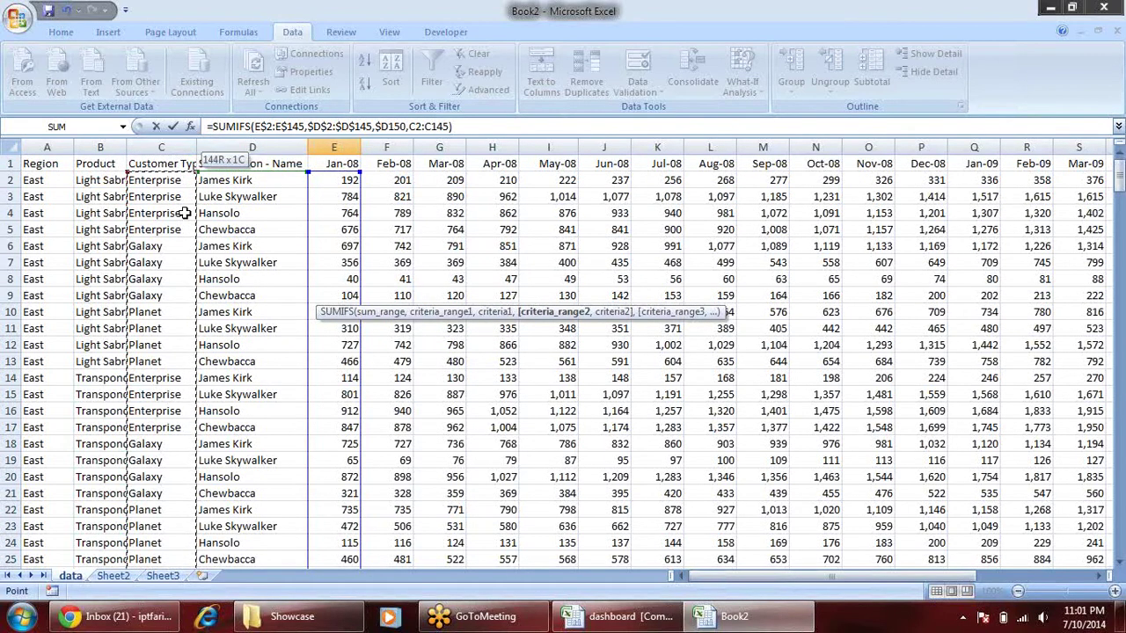
pyautogui.press('F4')
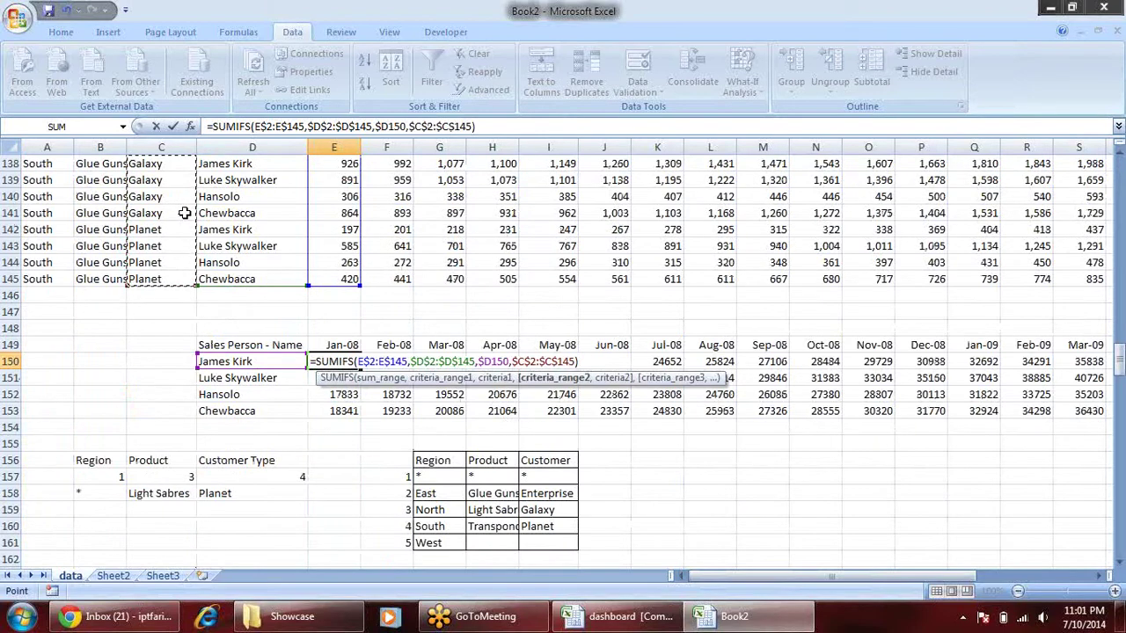
pyautogui.write(',')
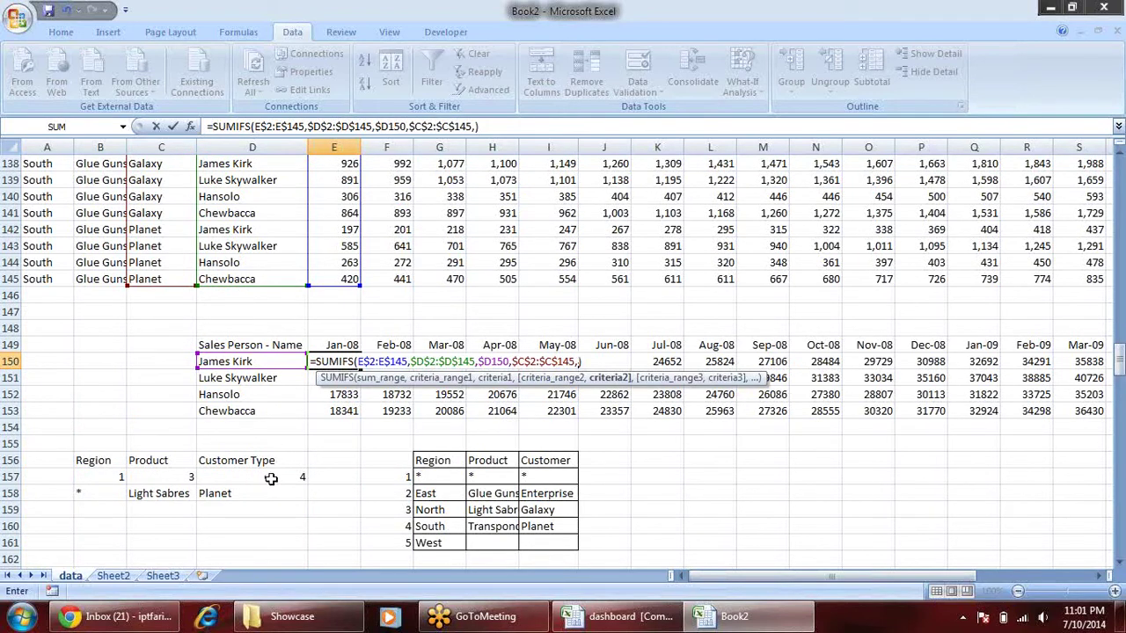
pyautogui.click(266, 494)
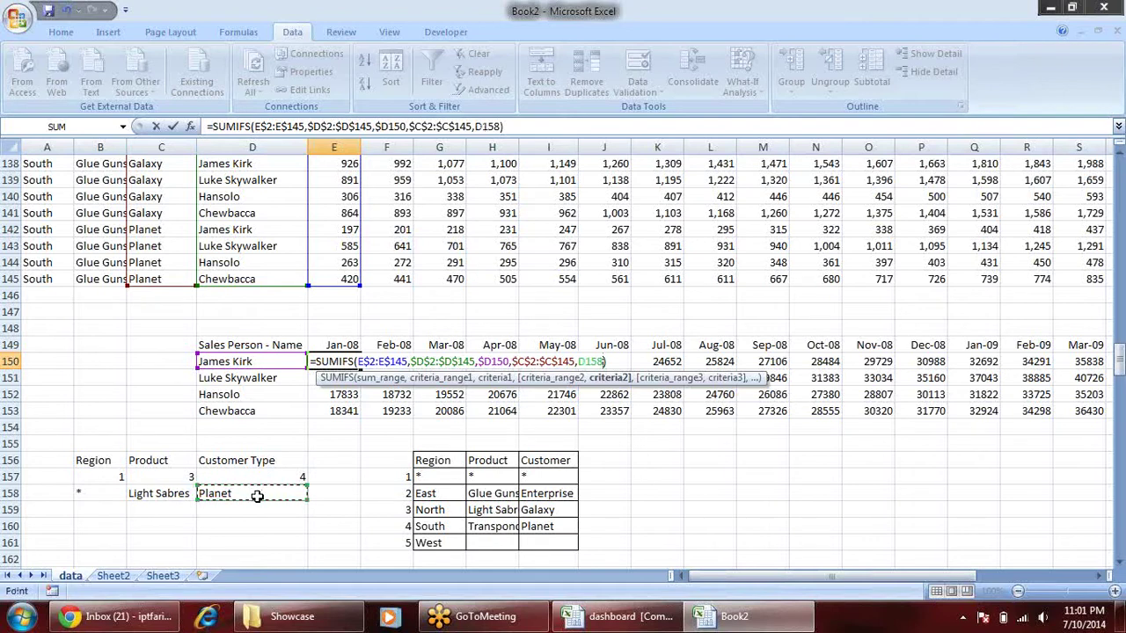
pyautogui.press('F4')
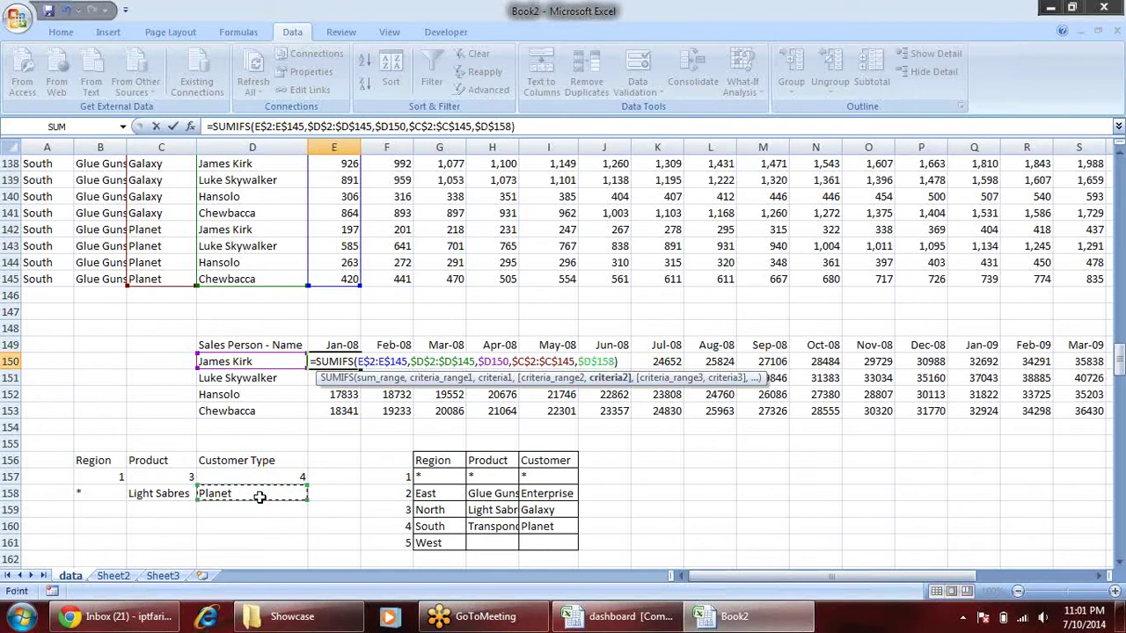
pyautogui.press('Return')
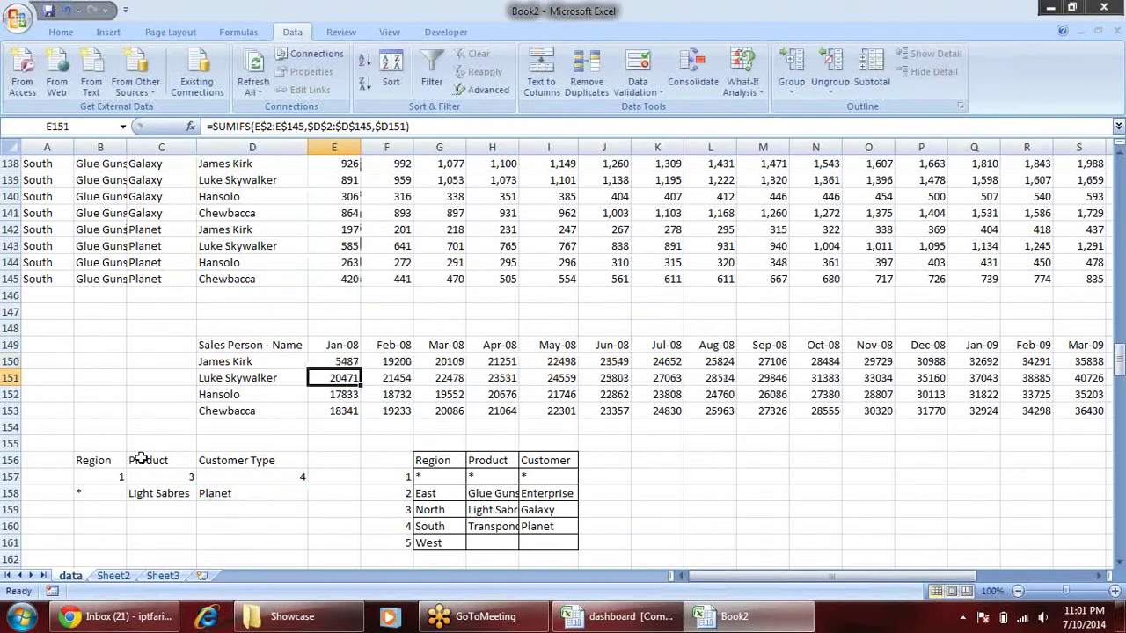
# - Fill the updated formula across row 150 to Dec-09 and down the salesperson rows
pyautogui.click(351, 363)
pyautogui.moveTo(359, 369); pyautogui.dragTo(1122, 390)
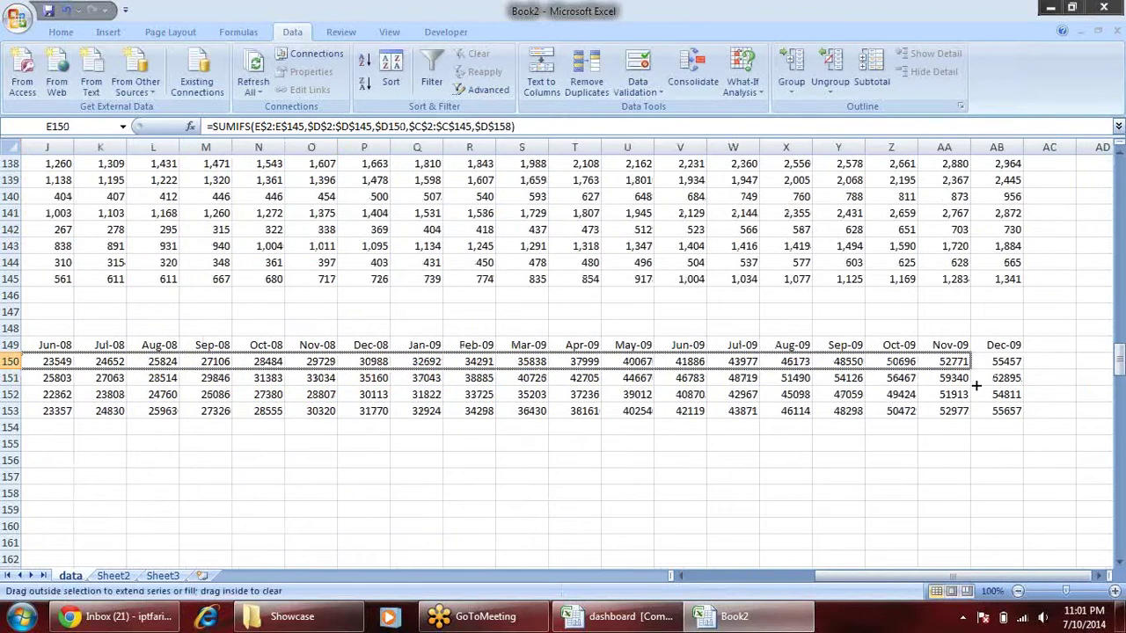
pyautogui.moveTo(1123, 390)
pyautogui.mouseDown()
pyautogui.moveTo(1027, 367)
pyautogui.moveTo(1025, 418)
pyautogui.mouseUp()
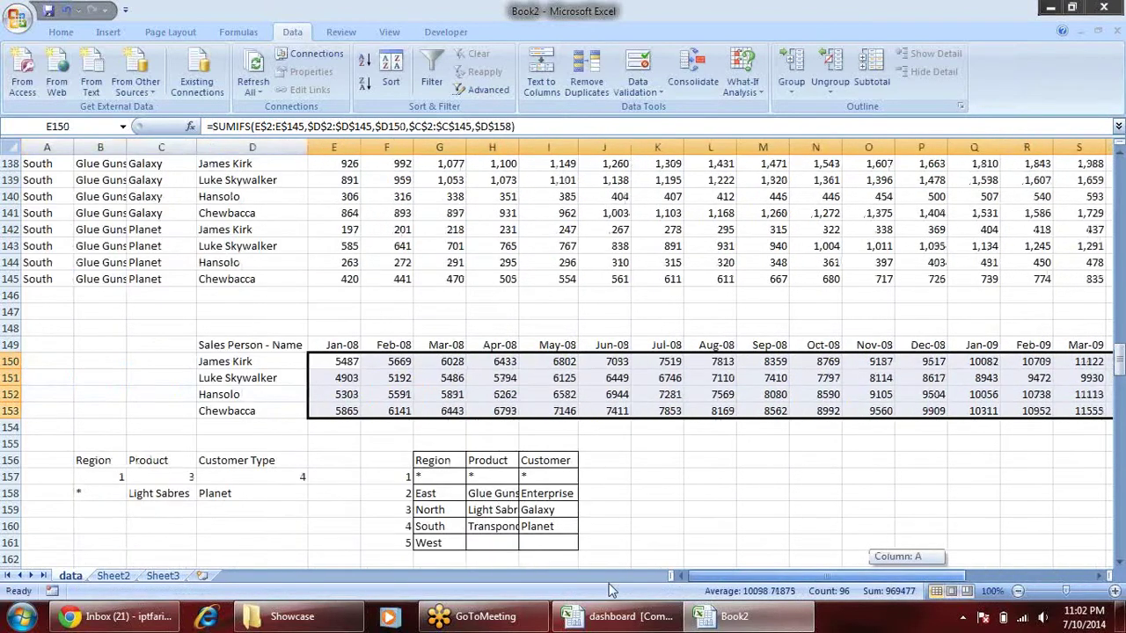
pyautogui.moveTo(893, 585); pyautogui.dragTo(764, 585)
pyautogui.click(332, 438)
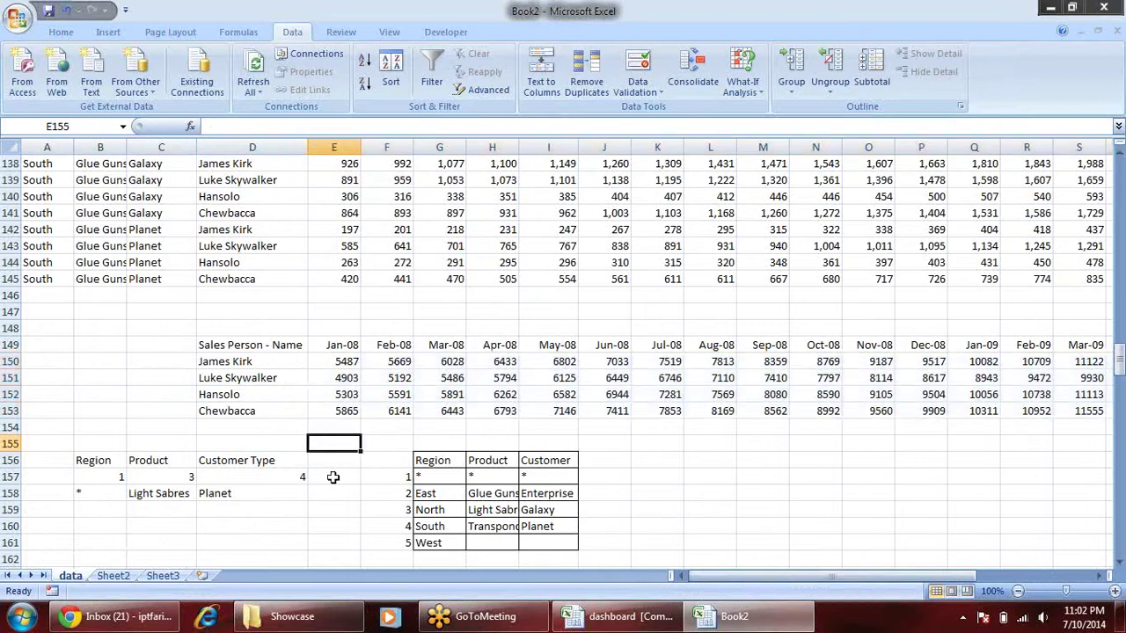
# - Review the customer type criterion in E150's SUMIFS, leaving it unchanged
pyautogui.click(345, 360)
pyautogui.doubleClick(347, 360)
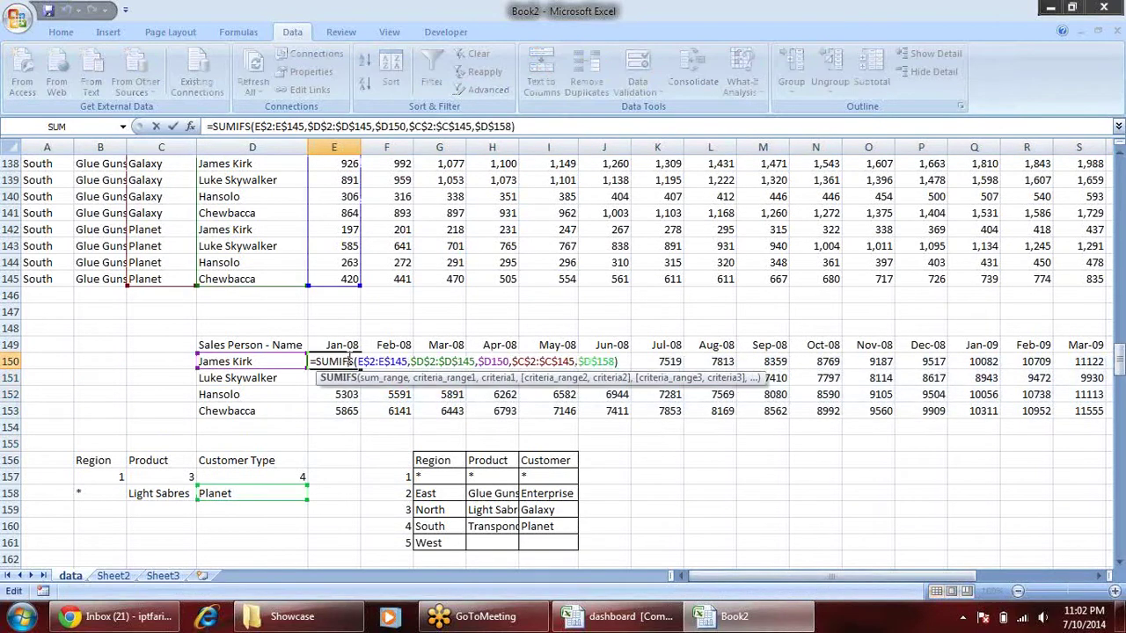
pyautogui.click(538, 362)
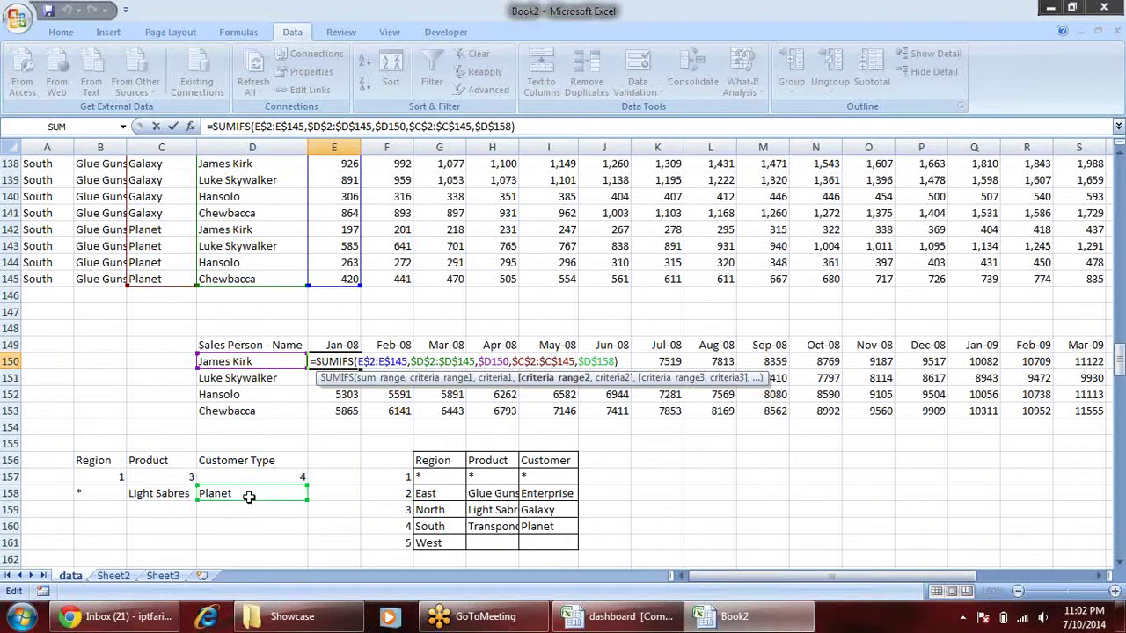
pyautogui.press('Return')
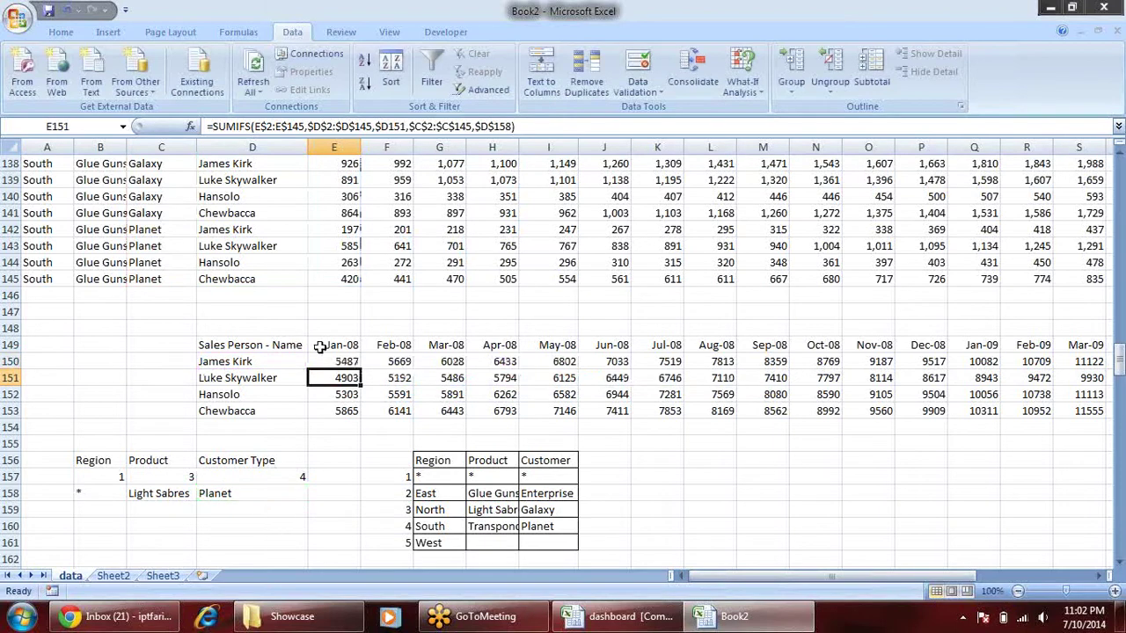
# - Set the customer type index in D157 to 1, check the Jan-08 totals, then change it to 2
pyautogui.click(256, 470)
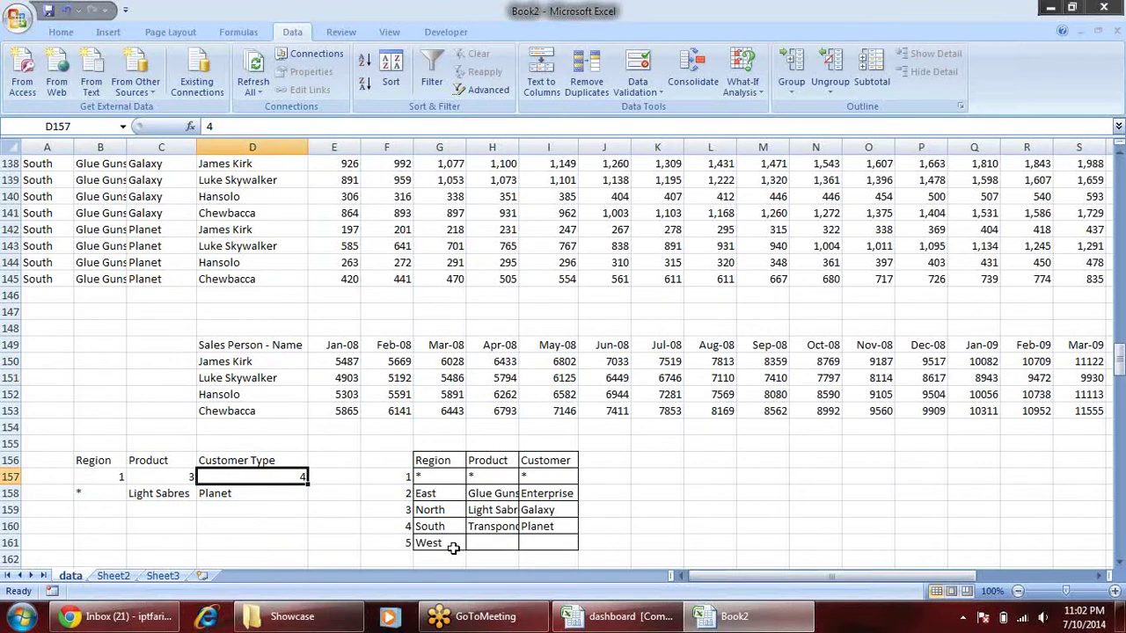
pyautogui.write('1')
pyautogui.press('Return')
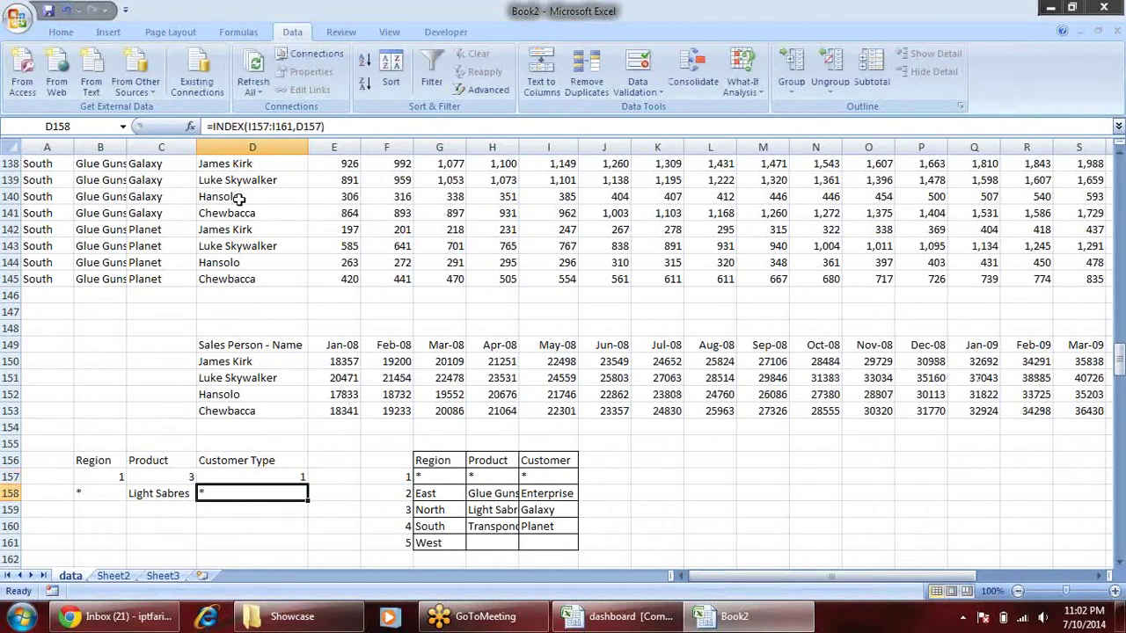
pyautogui.moveTo(352, 362); pyautogui.dragTo(352, 411)
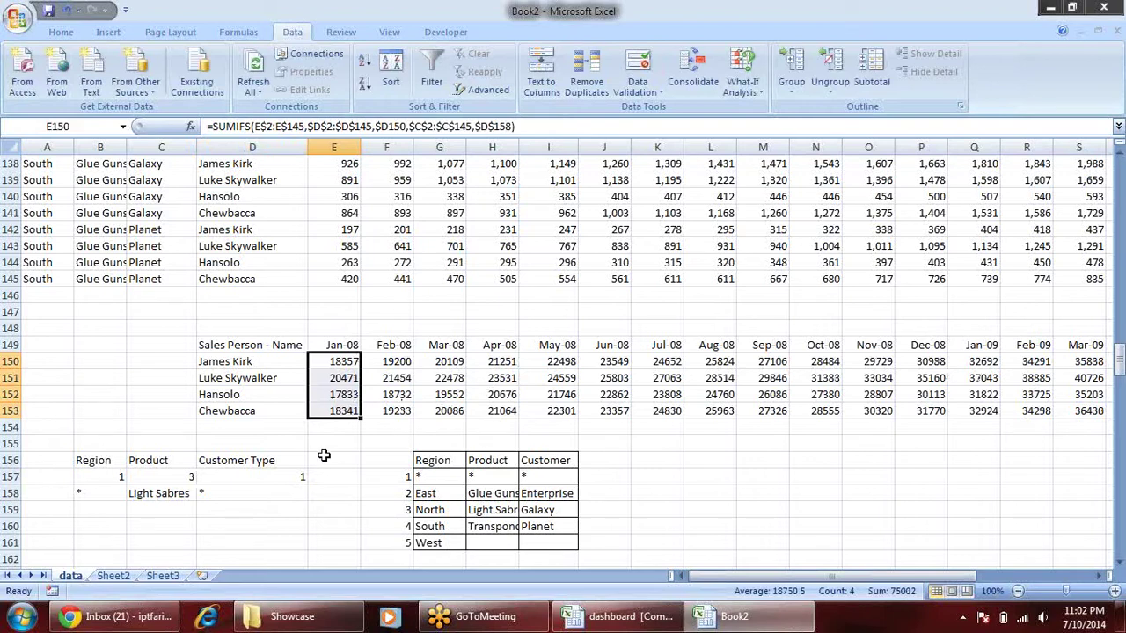
pyautogui.click(300, 476)
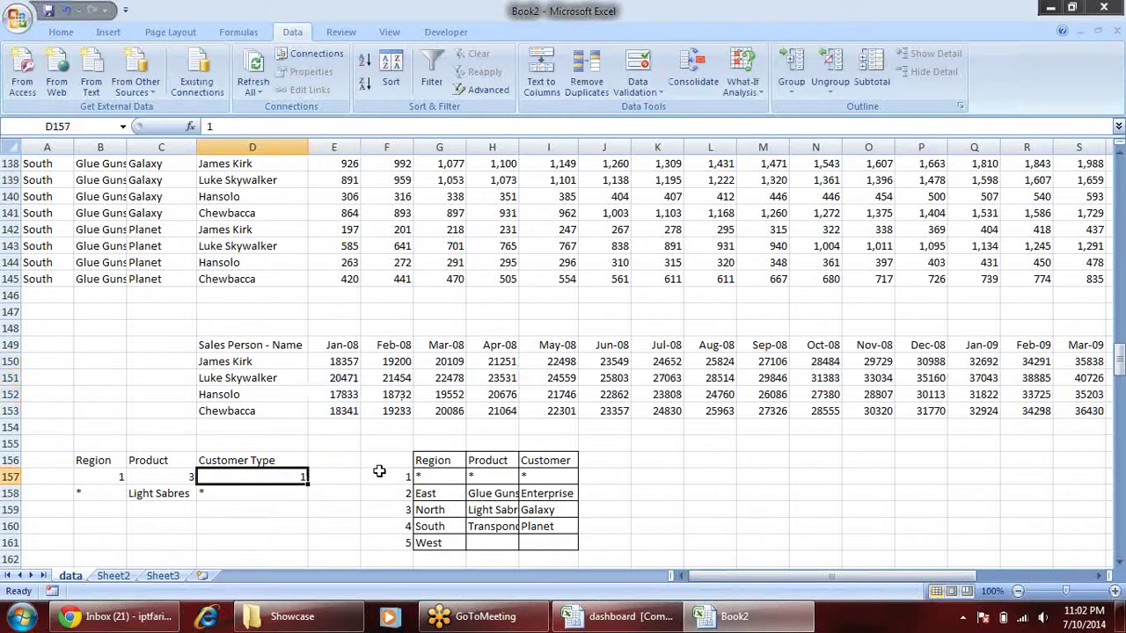
pyautogui.write('2')
pyautogui.press('Return')
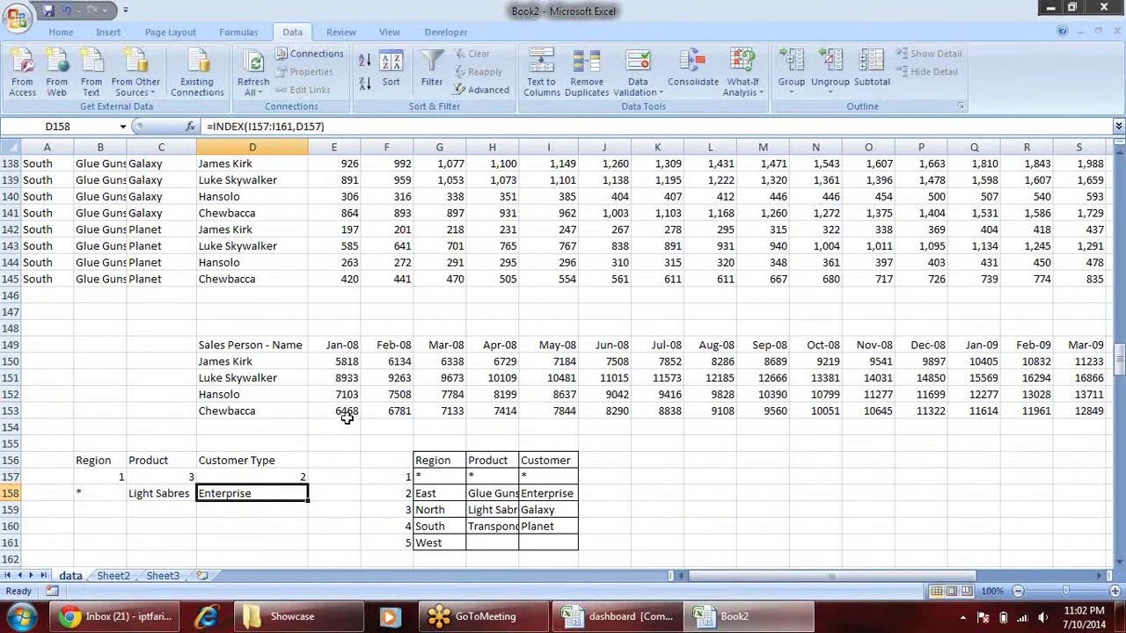
# - Inspect the Product and Region lookup formulas in C158 and B158
pyautogui.click(186, 493)
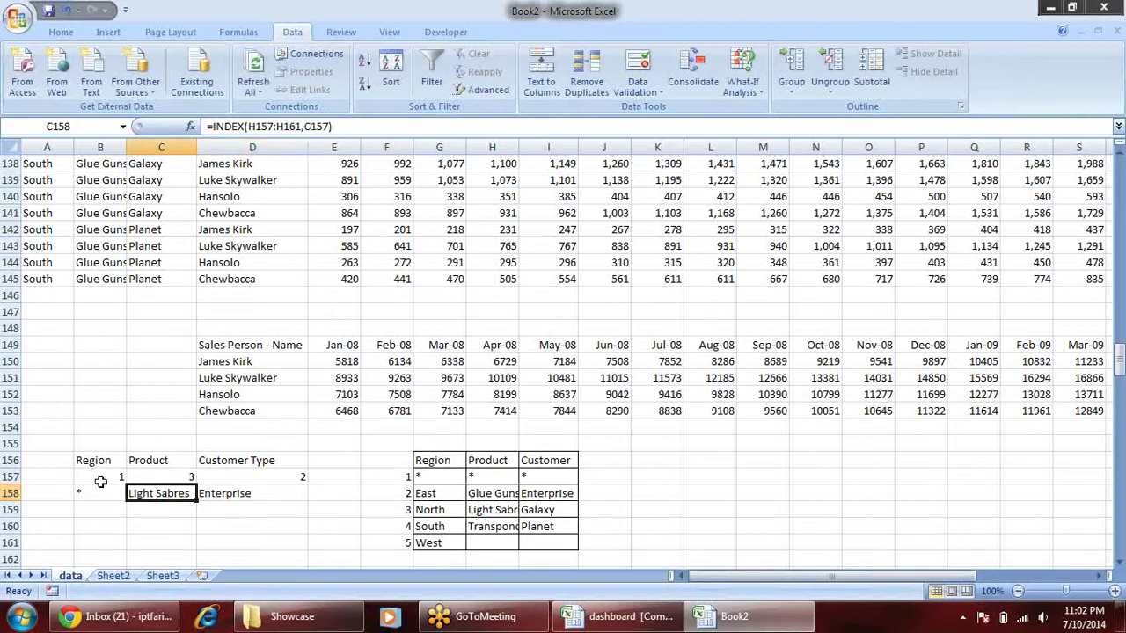
pyautogui.click(97, 491)
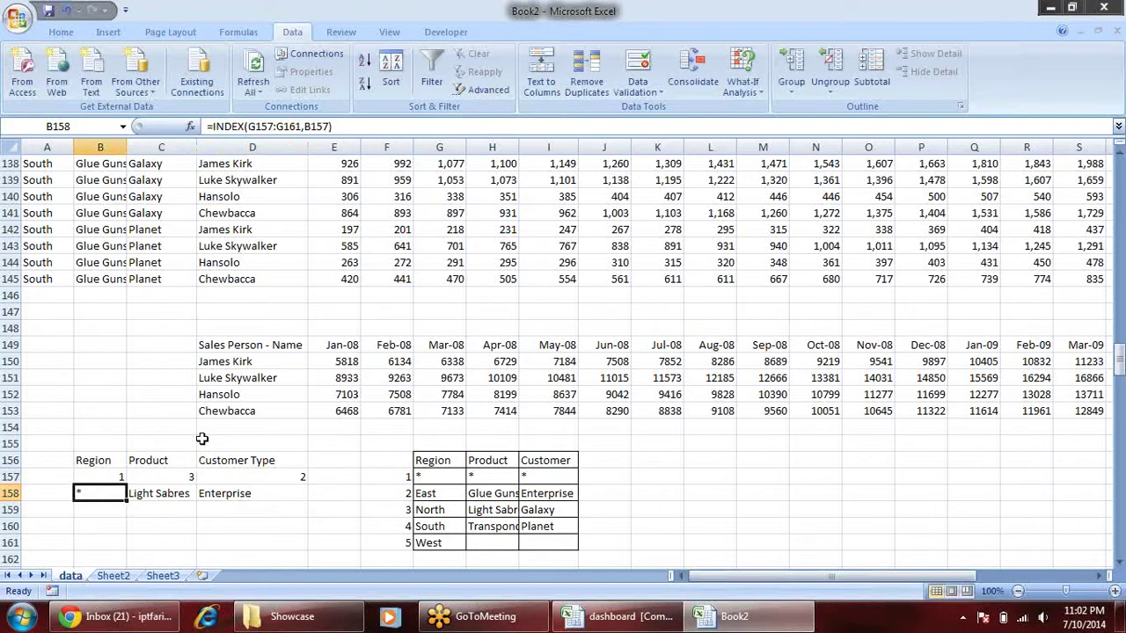
pyautogui.click(444, 32)
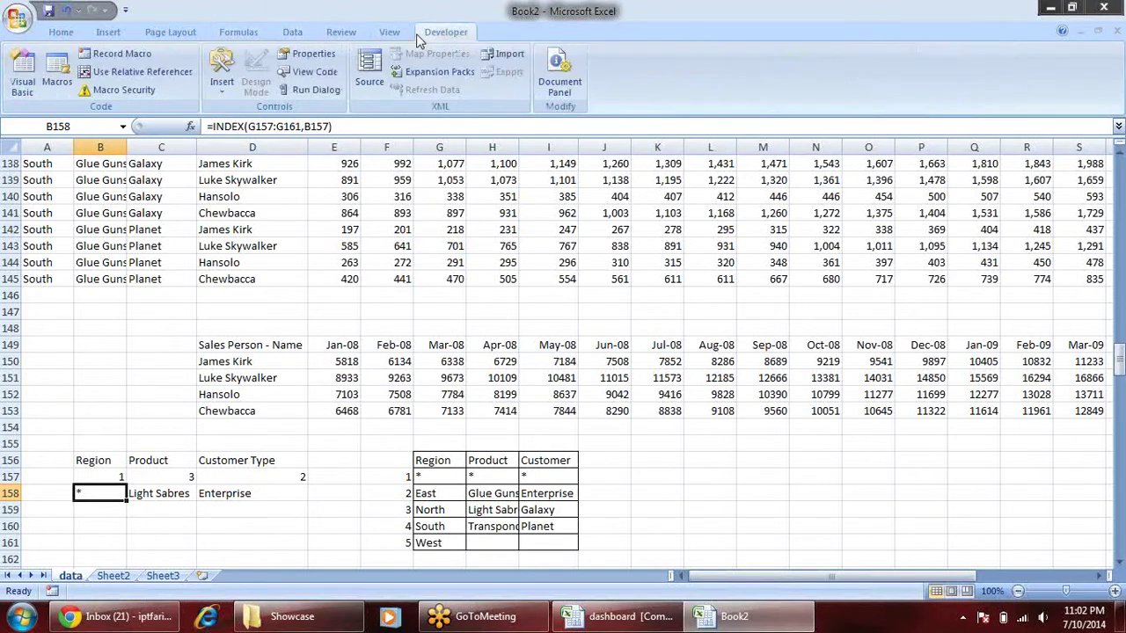
# - Draw a Form Controls combo box to the right of the lookup table
pyautogui.click(225, 80)
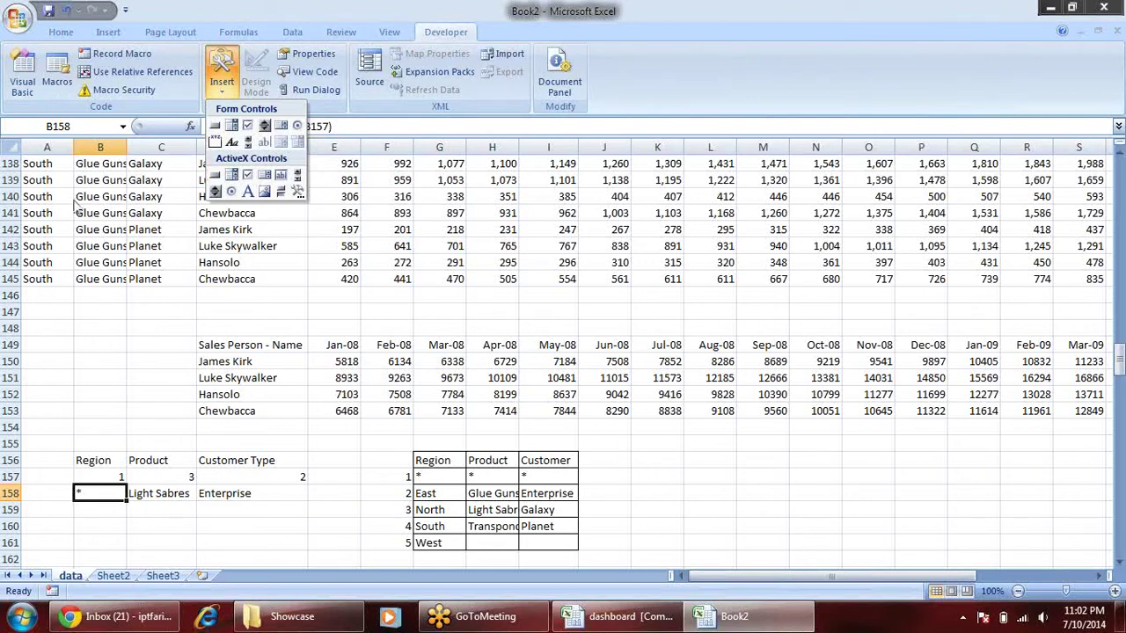
pyautogui.click(231, 125)
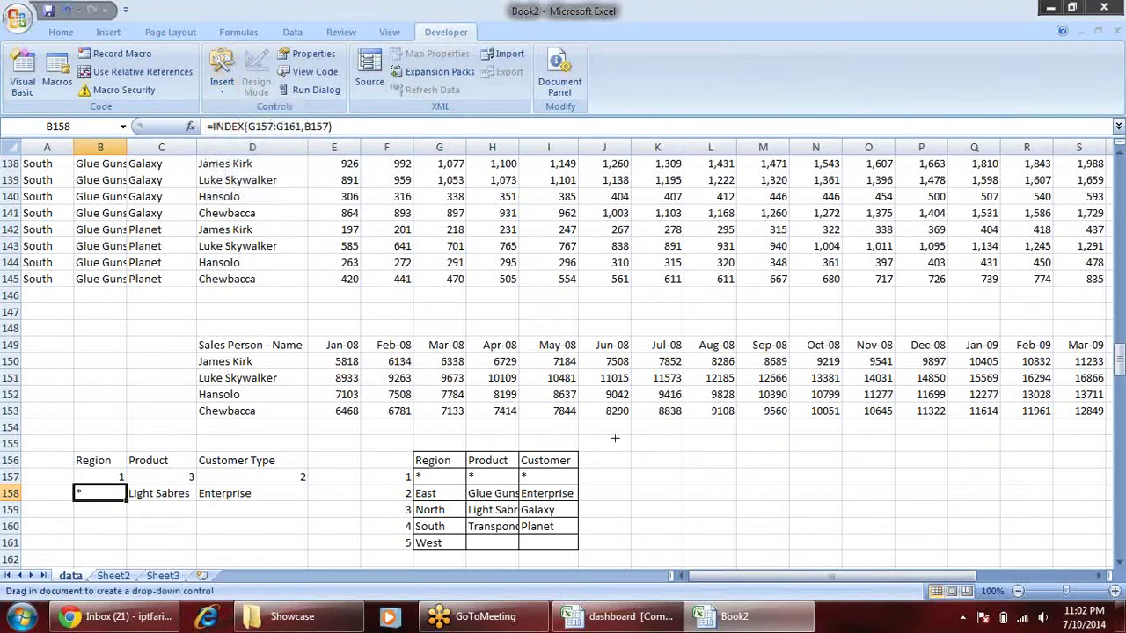
pyautogui.moveTo(624, 445); pyautogui.dragTo(753, 476)
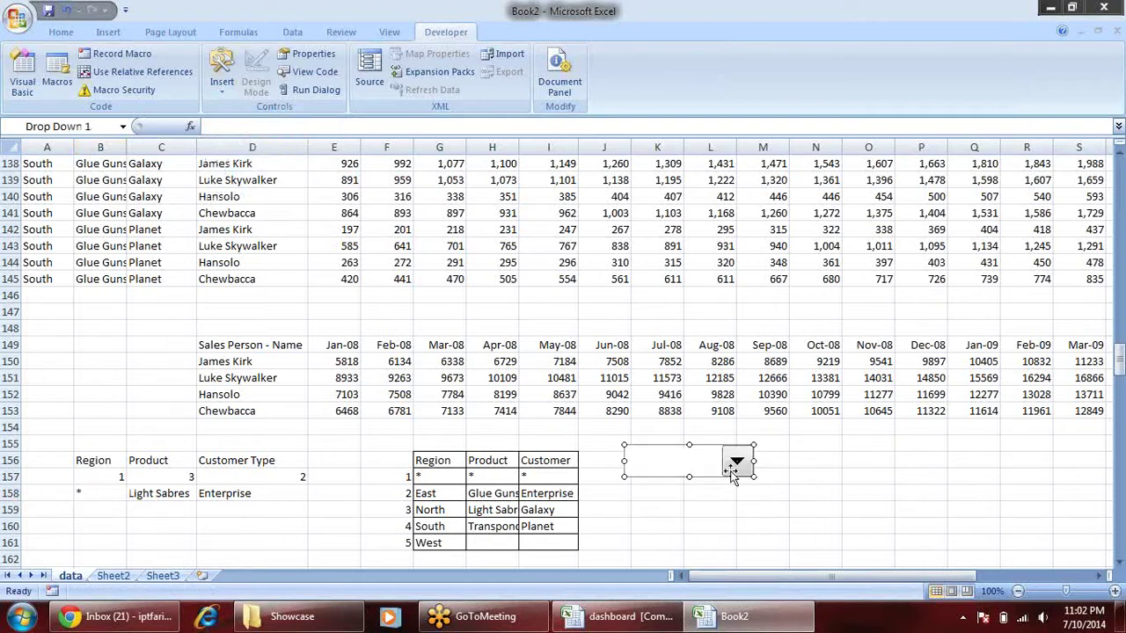
# - Set the combo box input range to $H$157:$H$160 and its cell link to $D$157
pyautogui.rightClick(716, 478)
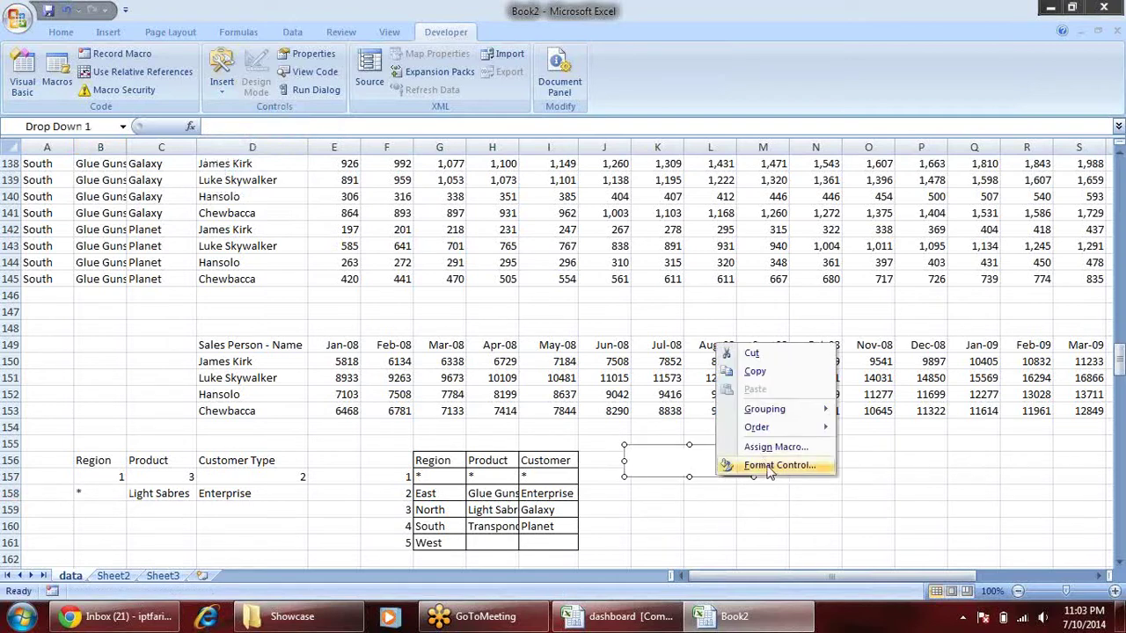
pyautogui.click(769, 466)
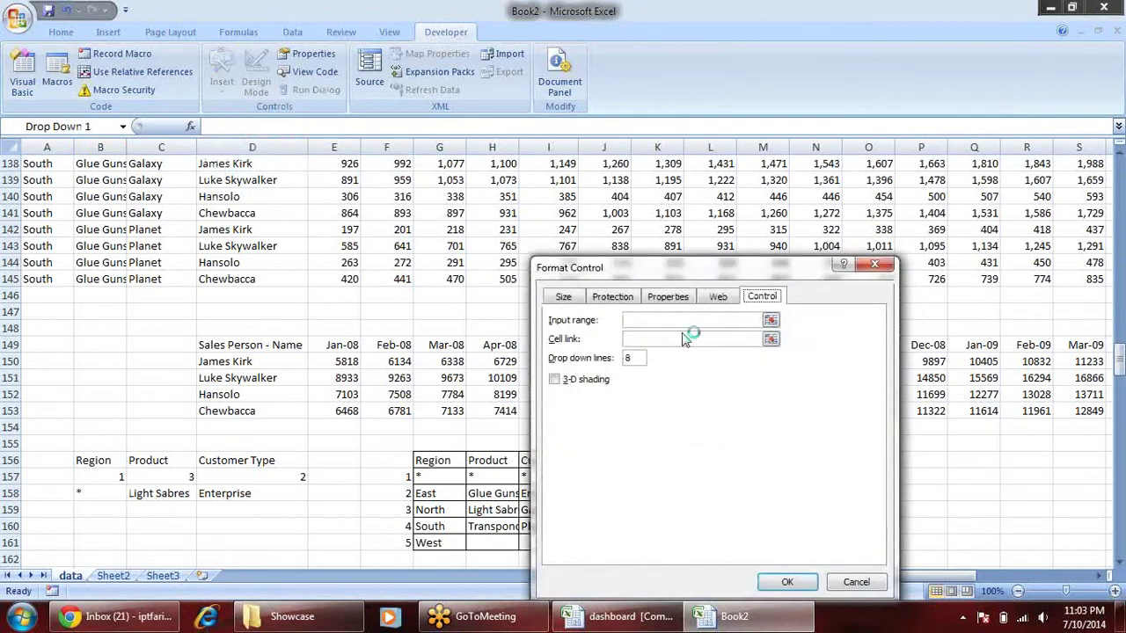
pyautogui.click(756, 320)
pyautogui.click(769, 320)
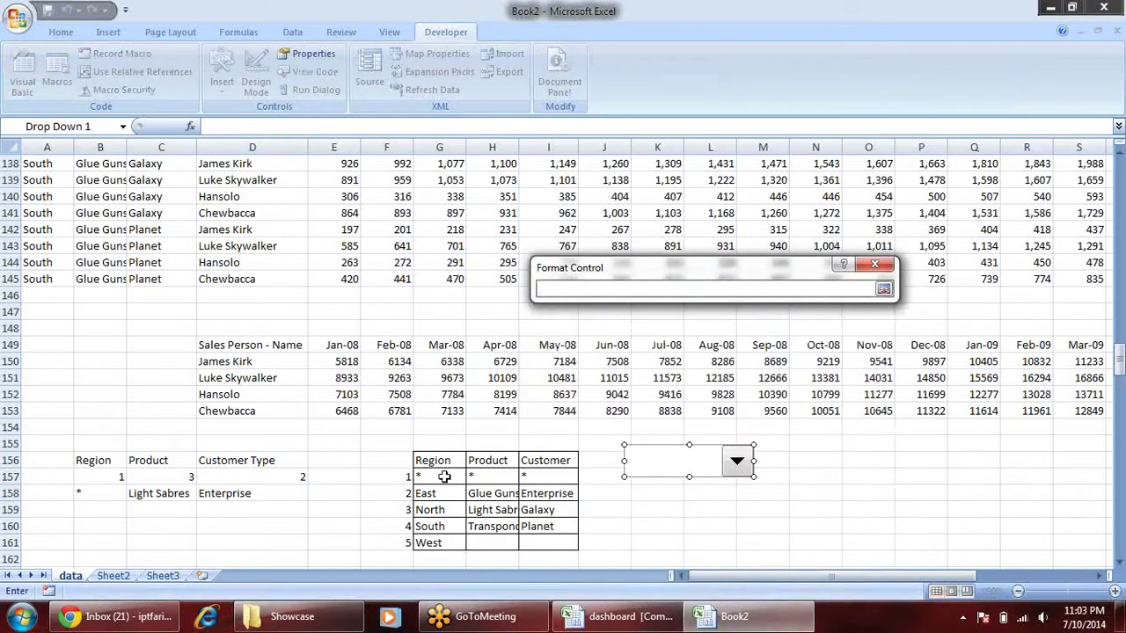
pyautogui.moveTo(505, 476); pyautogui.dragTo(500, 526)
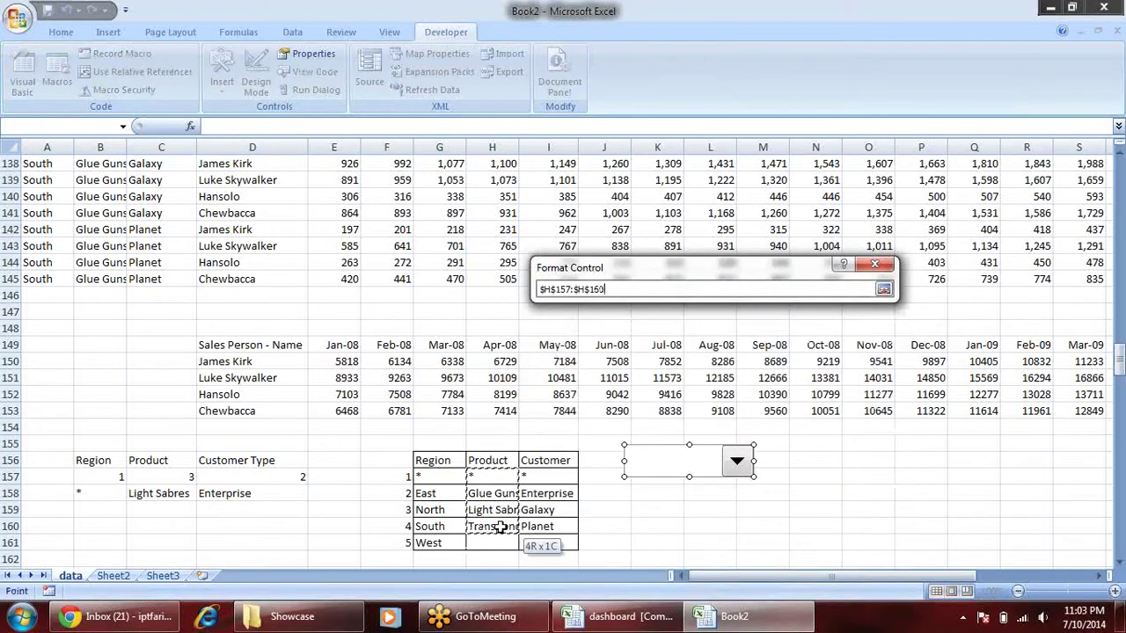
pyautogui.press('Return')
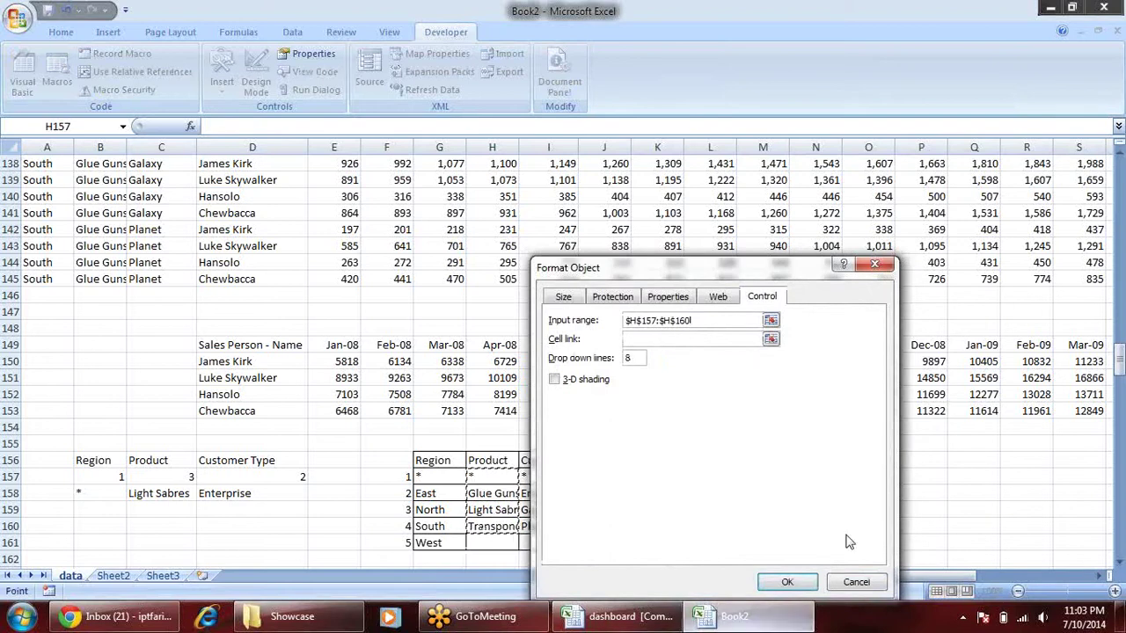
pyautogui.click(771, 341)
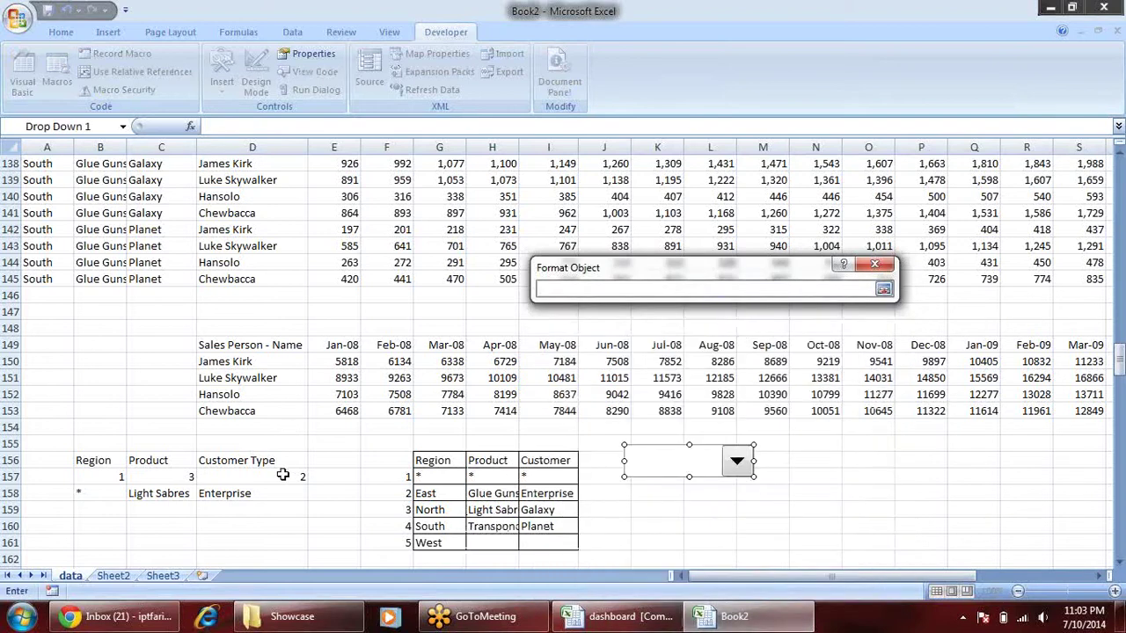
pyautogui.click(283, 477)
pyautogui.press('Return')
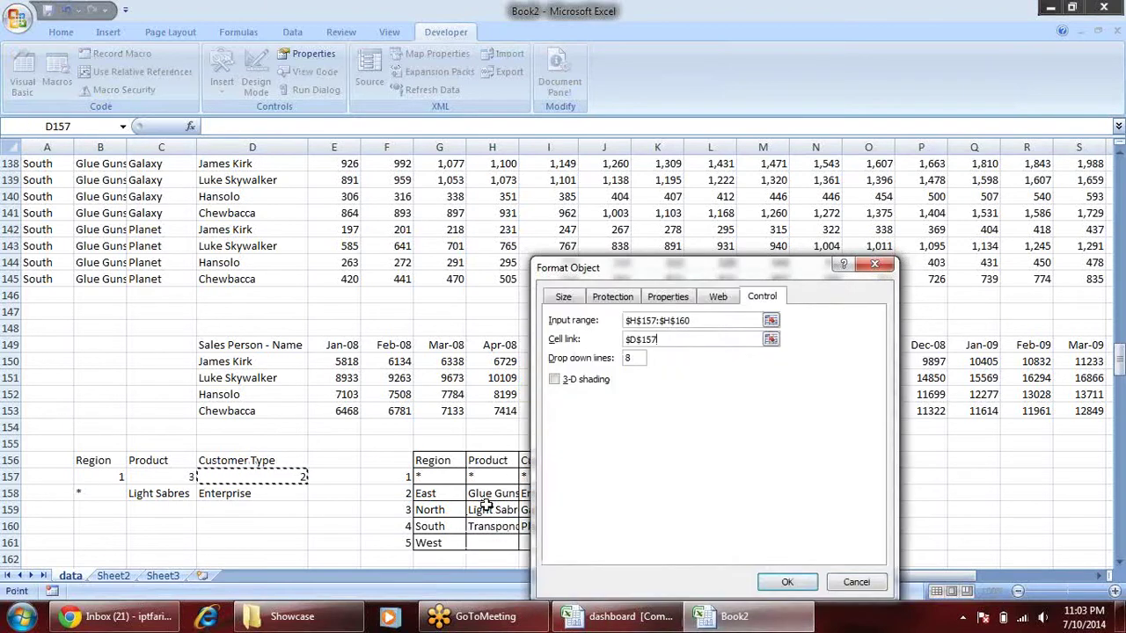
pyautogui.click(787, 584)
pyautogui.moveTo(826, 461); pyautogui.dragTo(846, 459)
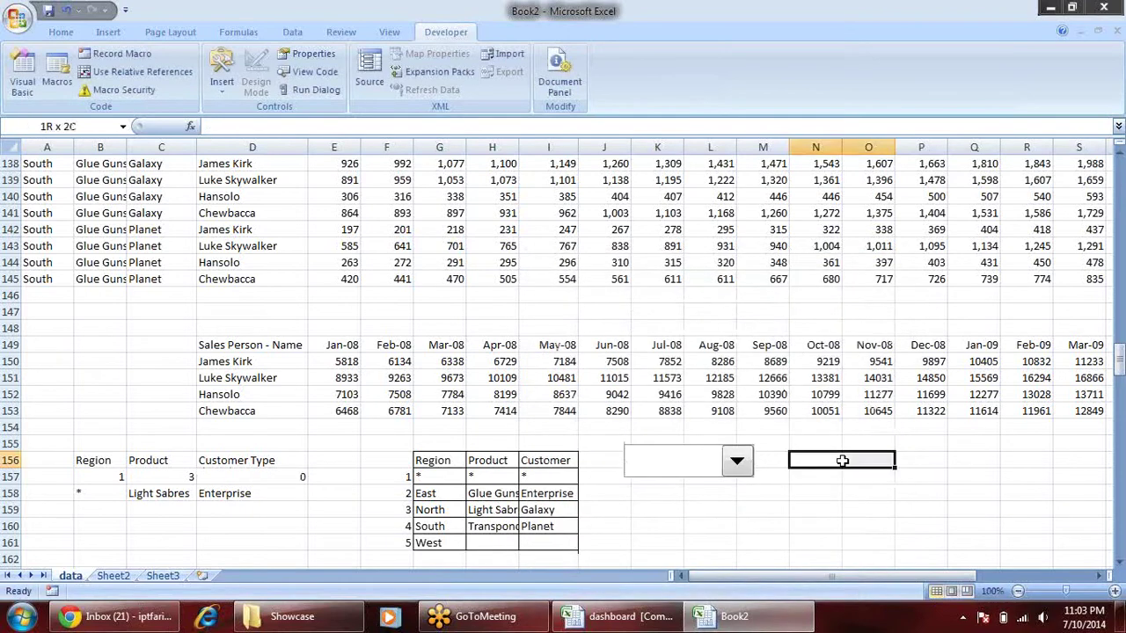
# - Try Glue Guns, Light Sabres and Transponders in the drop-down, finishing on *
pyautogui.click(737, 464)
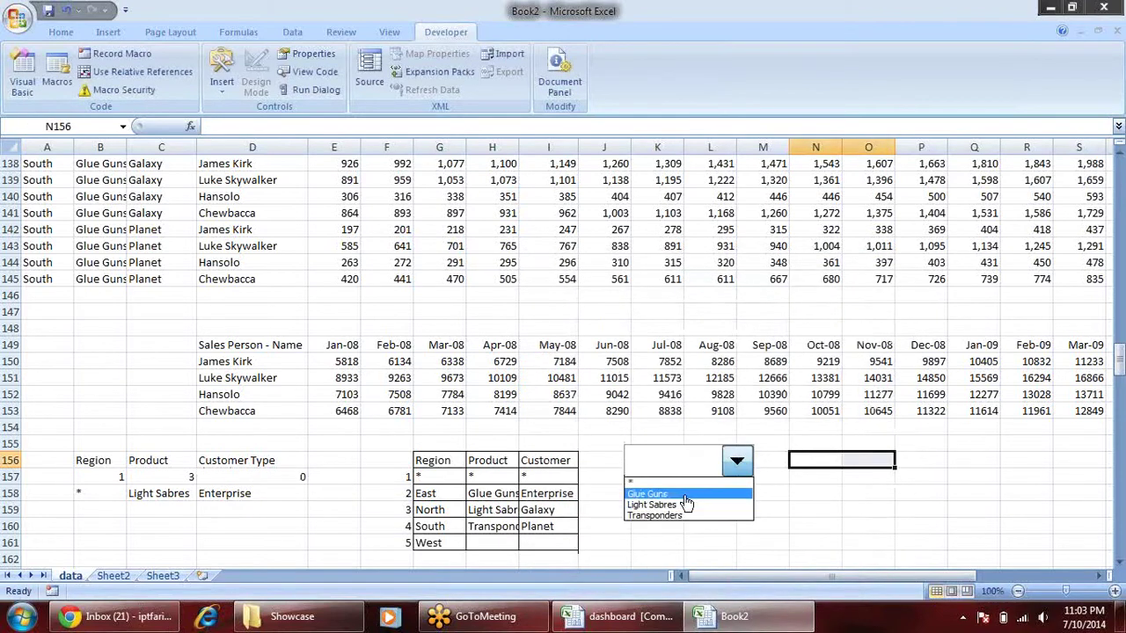
pyautogui.click(714, 495)
pyautogui.click(737, 463)
pyautogui.click(713, 505)
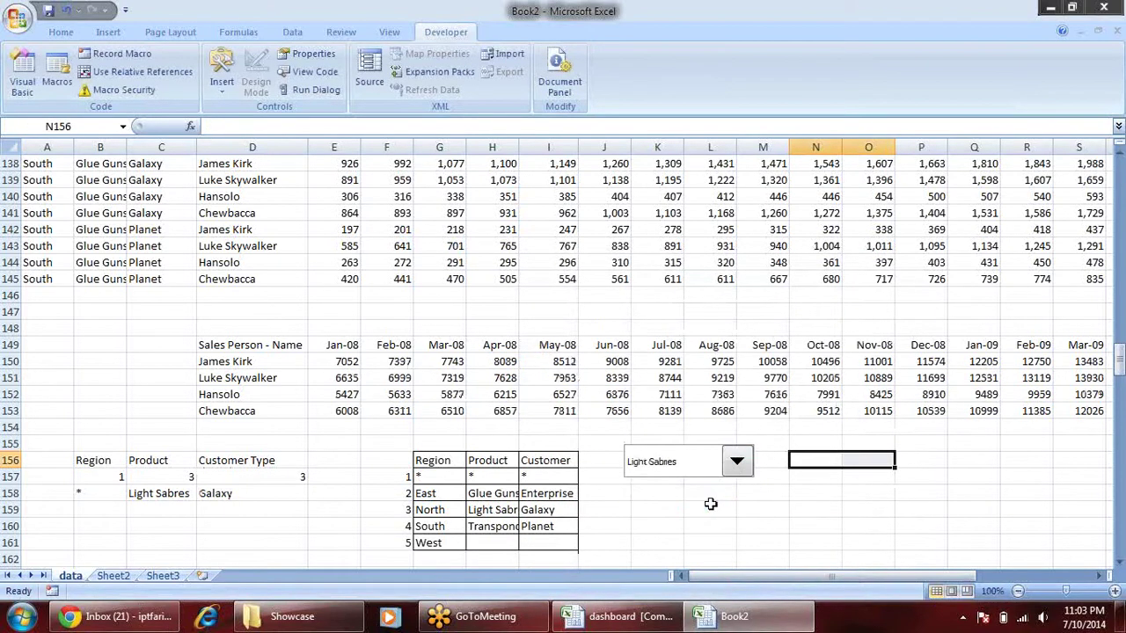
pyautogui.click(736, 463)
pyautogui.click(717, 516)
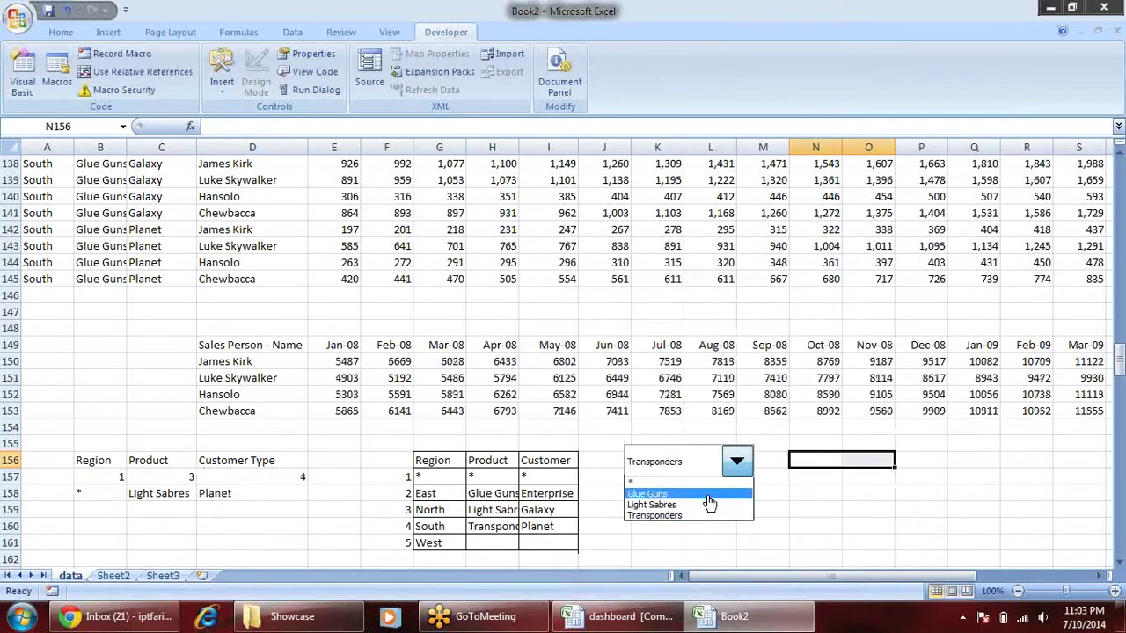
pyautogui.click(708, 495)
pyautogui.click(737, 461)
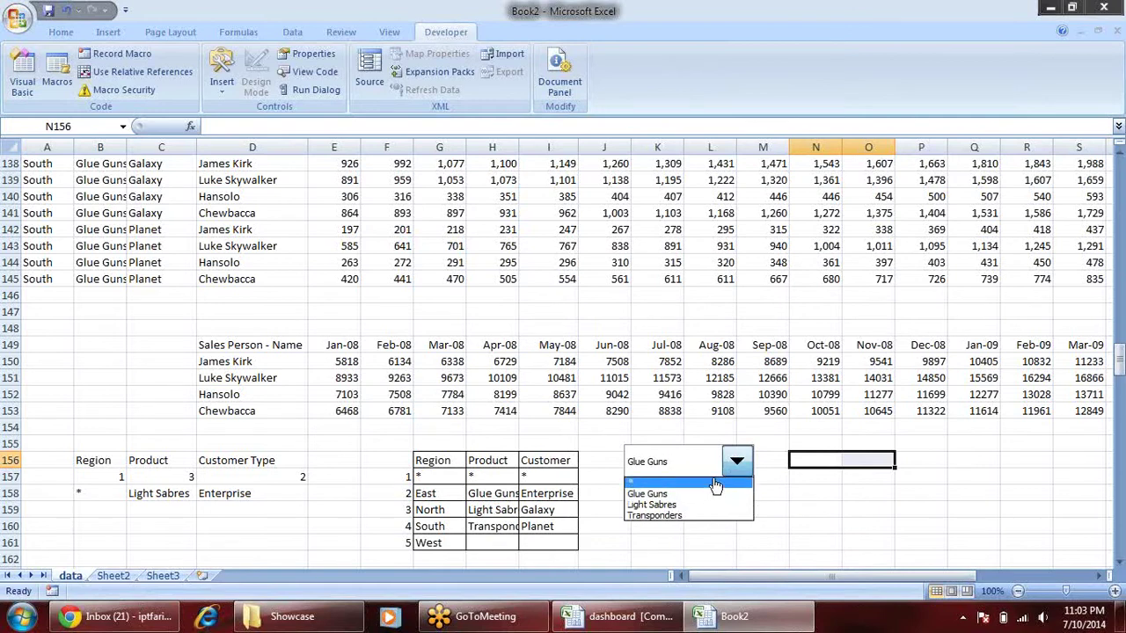
pyautogui.click(713, 479)
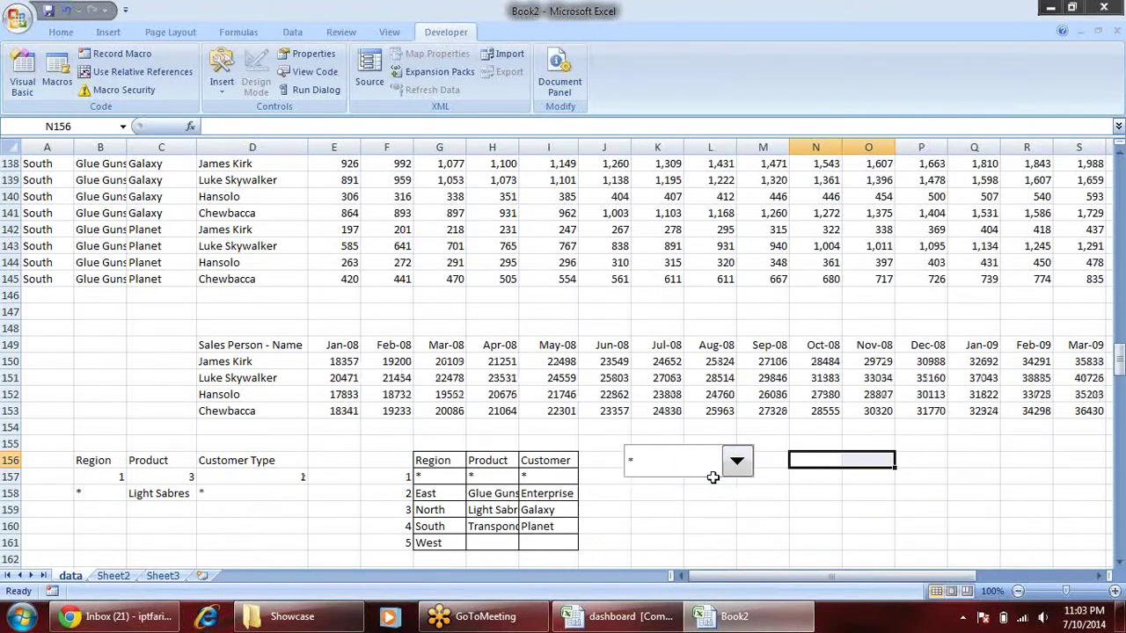
pyautogui.click(737, 461)
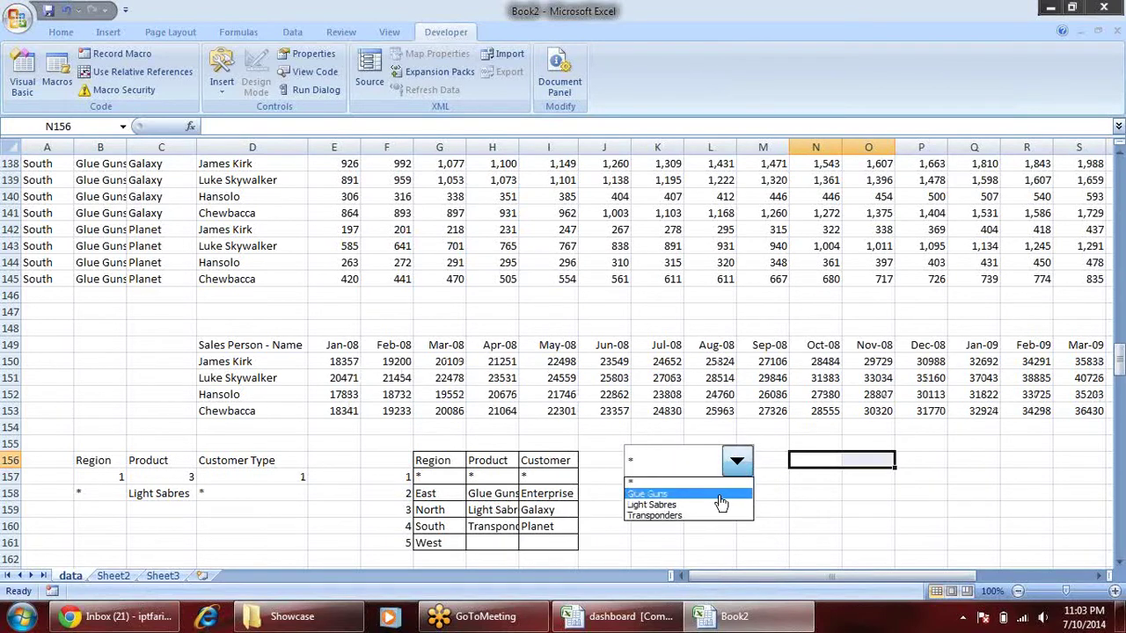
pyautogui.click(713, 500)
pyautogui.click(737, 465)
pyautogui.click(715, 504)
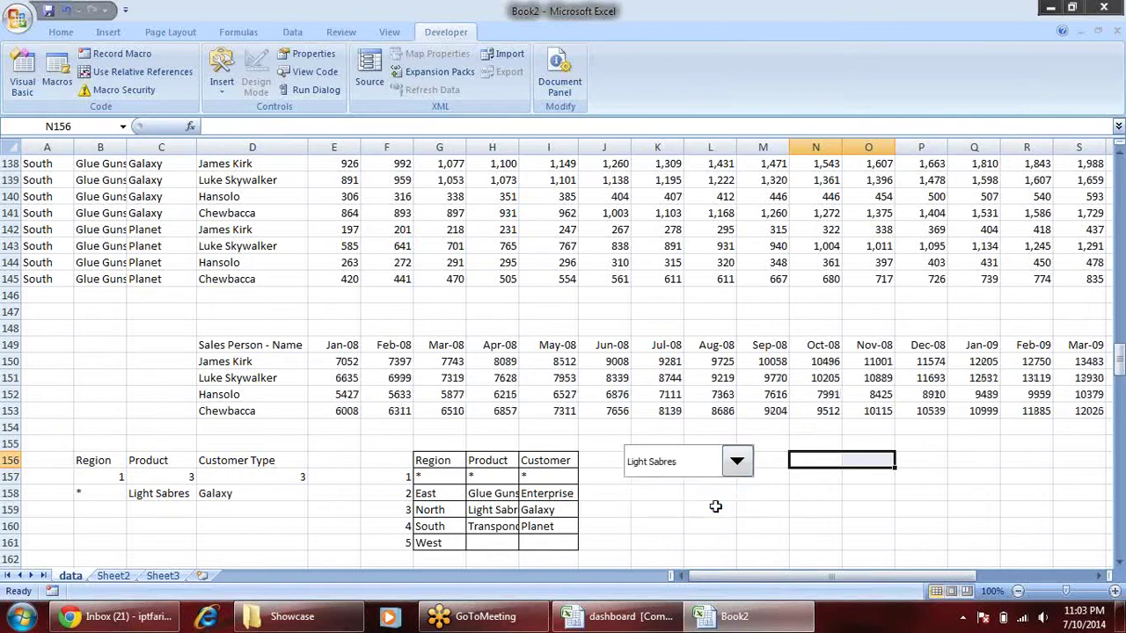
pyautogui.click(737, 465)
pyautogui.click(714, 515)
pyautogui.click(737, 463)
pyautogui.click(713, 505)
pyautogui.click(738, 461)
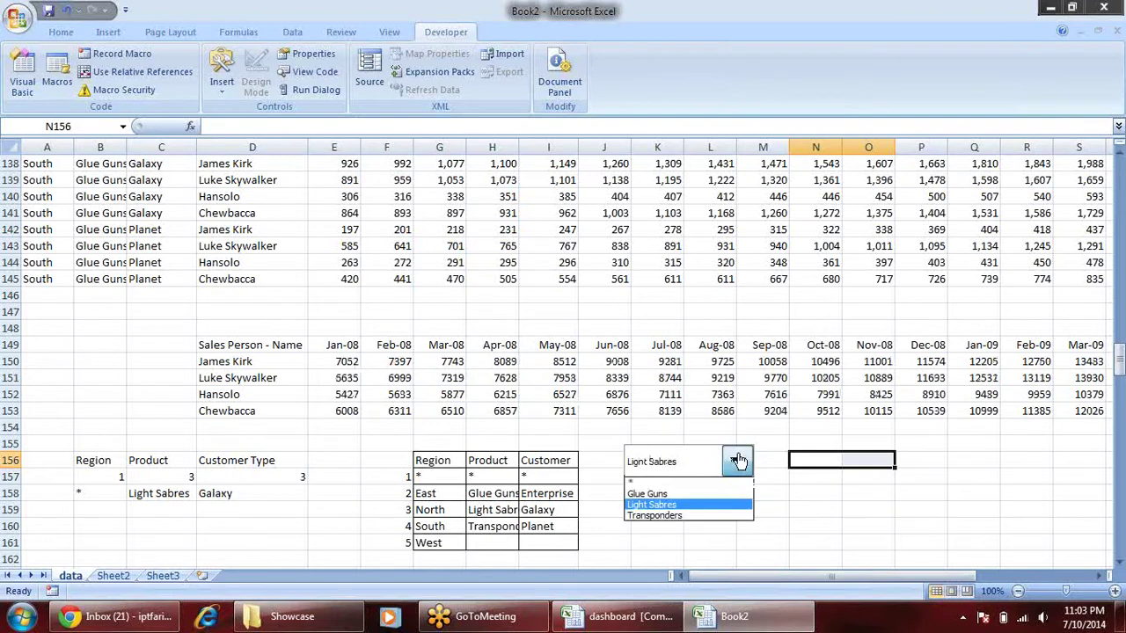
pyautogui.click(713, 482)
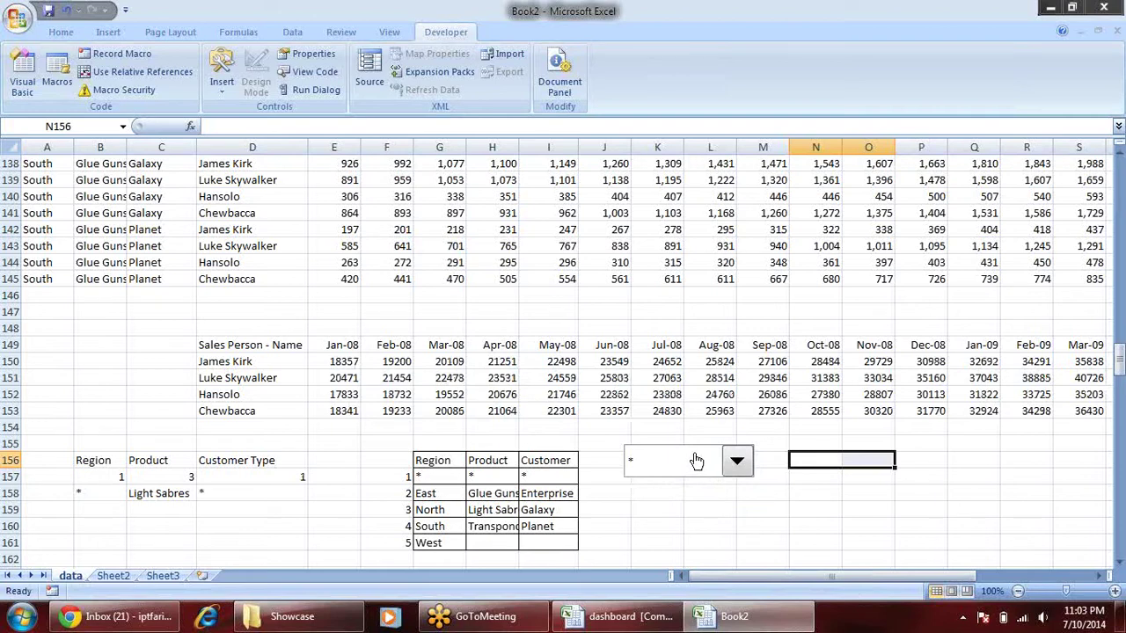
# - Select the drop-down control itself, then deselect it
pyautogui.rightClick(696, 461)
pyautogui.click(841, 465)
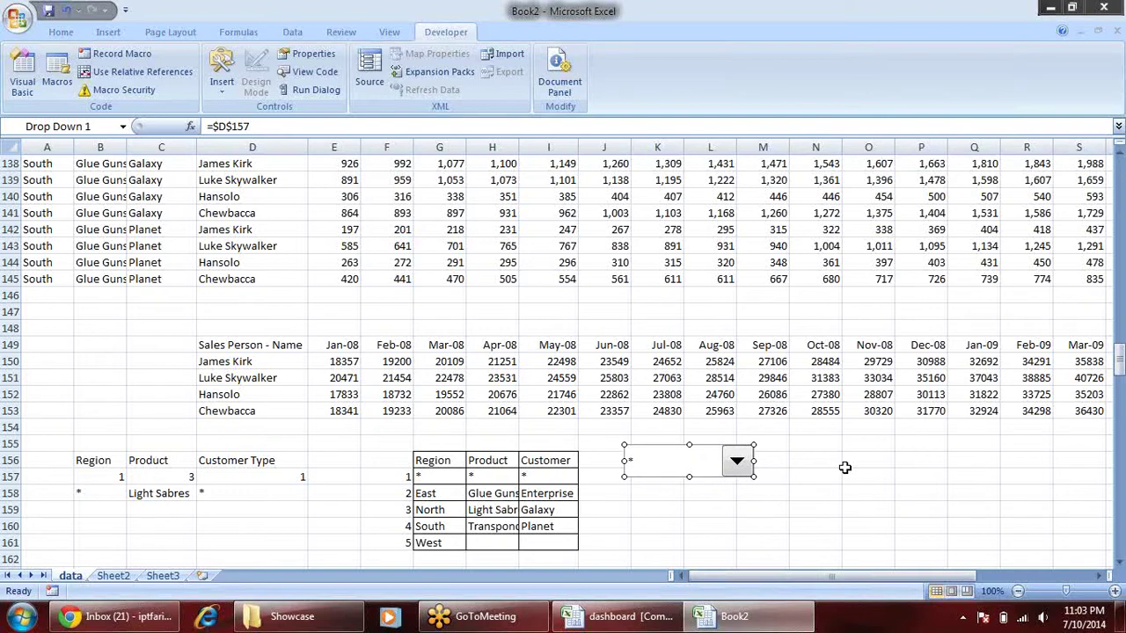
pyautogui.click(844, 467)
# - Inspect the F151 SUMIFS, the D158 INDEX formula and the selector labels, then select E150
pyautogui.moveTo(235, 345)
pyautogui.mouseDown()
pyautogui.moveTo(394, 396)
pyautogui.moveTo(726, 411)
pyautogui.mouseUp()
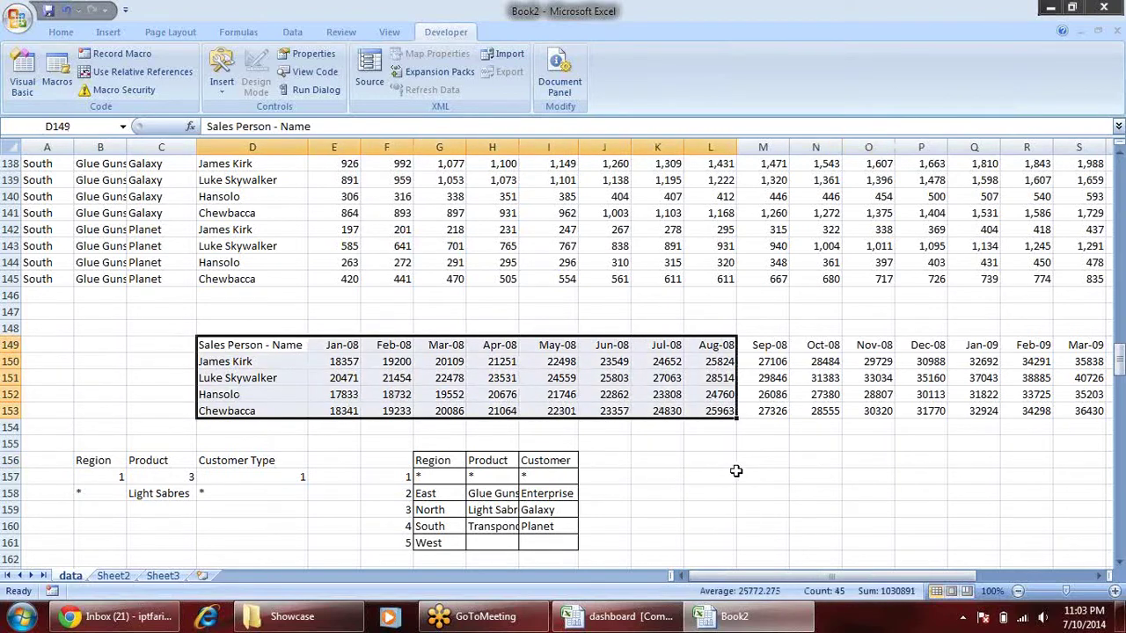
pyautogui.click(397, 378)
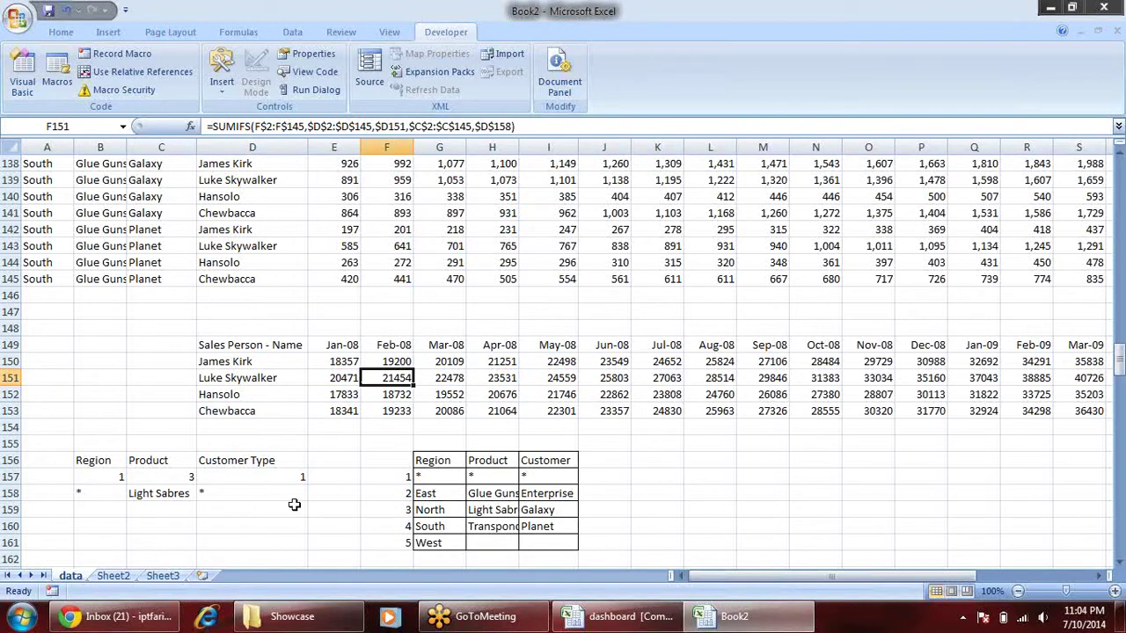
pyautogui.click(264, 489)
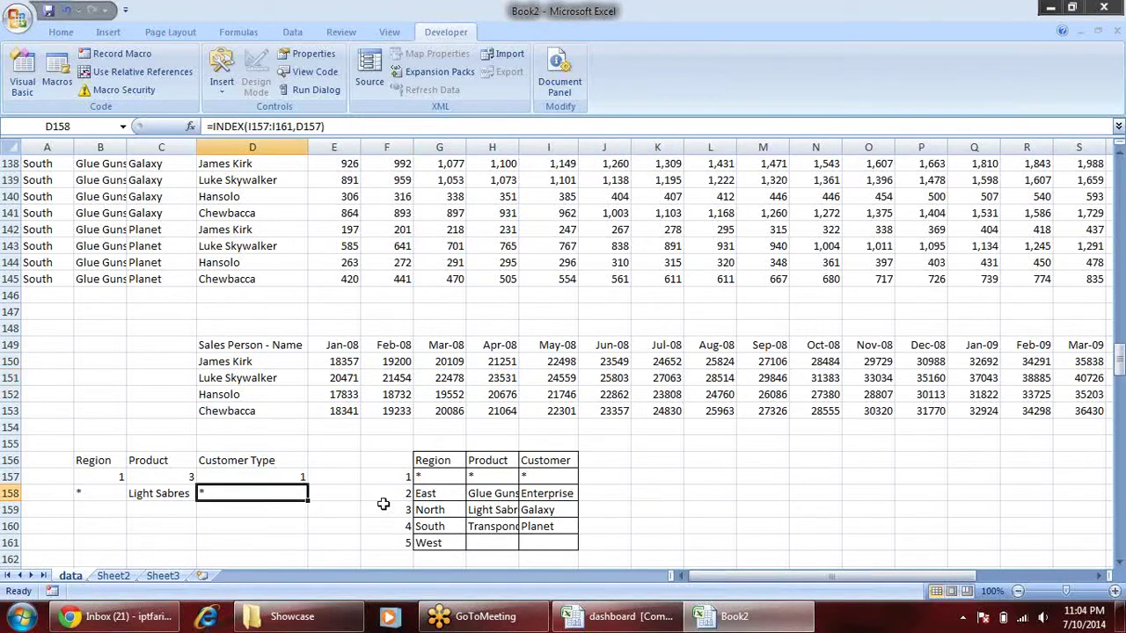
pyautogui.click(163, 463)
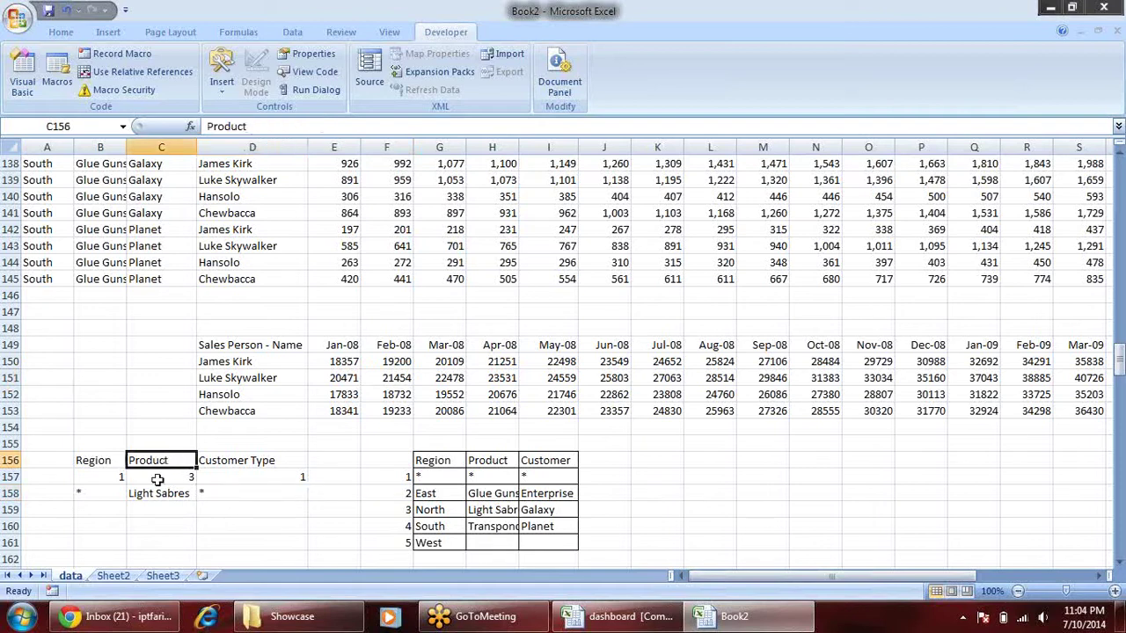
pyautogui.click(107, 464)
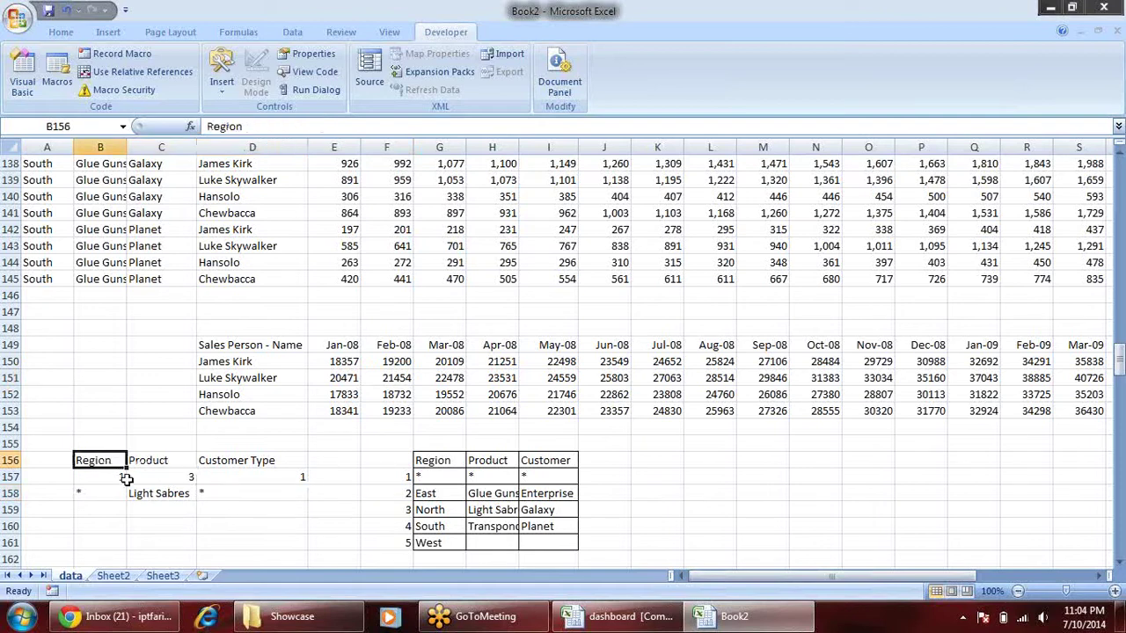
pyautogui.click(353, 350)
pyautogui.click(348, 364)
# - Add the product criterion $B$2:$B$145,$C158 to E150's SUMIFS
pyautogui.press('F2')
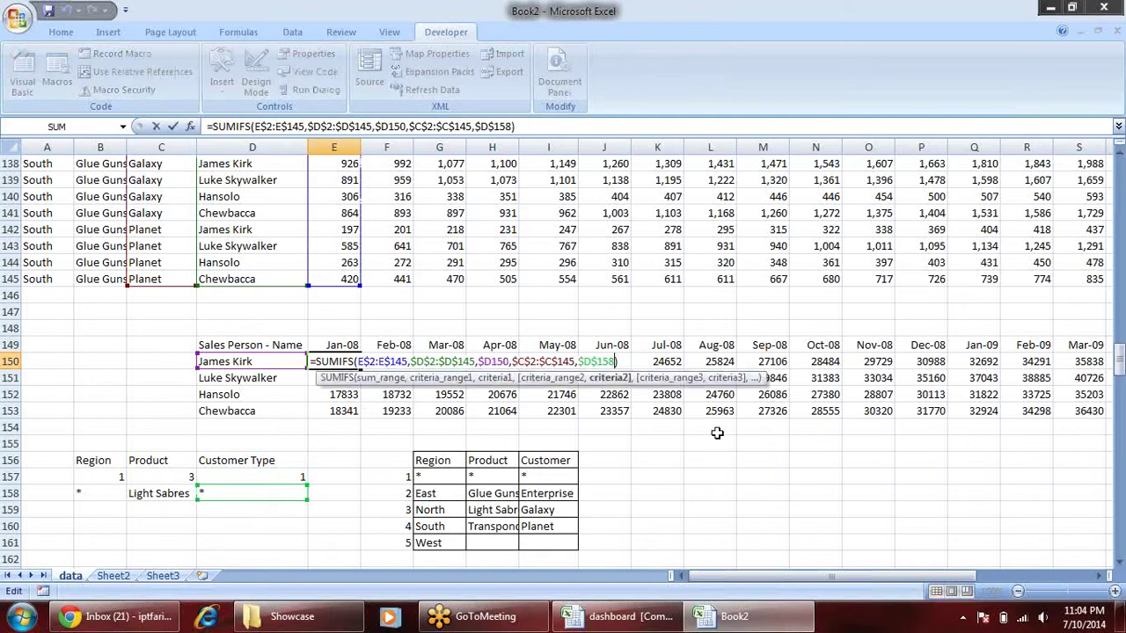
pyautogui.write(',')
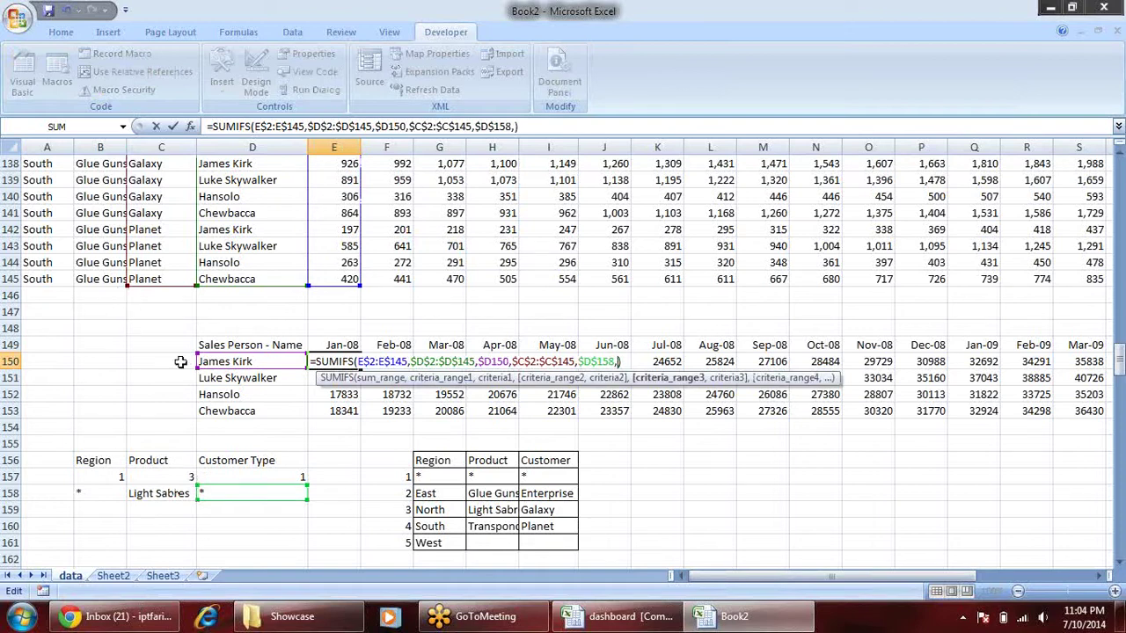
pyautogui.click(106, 278)
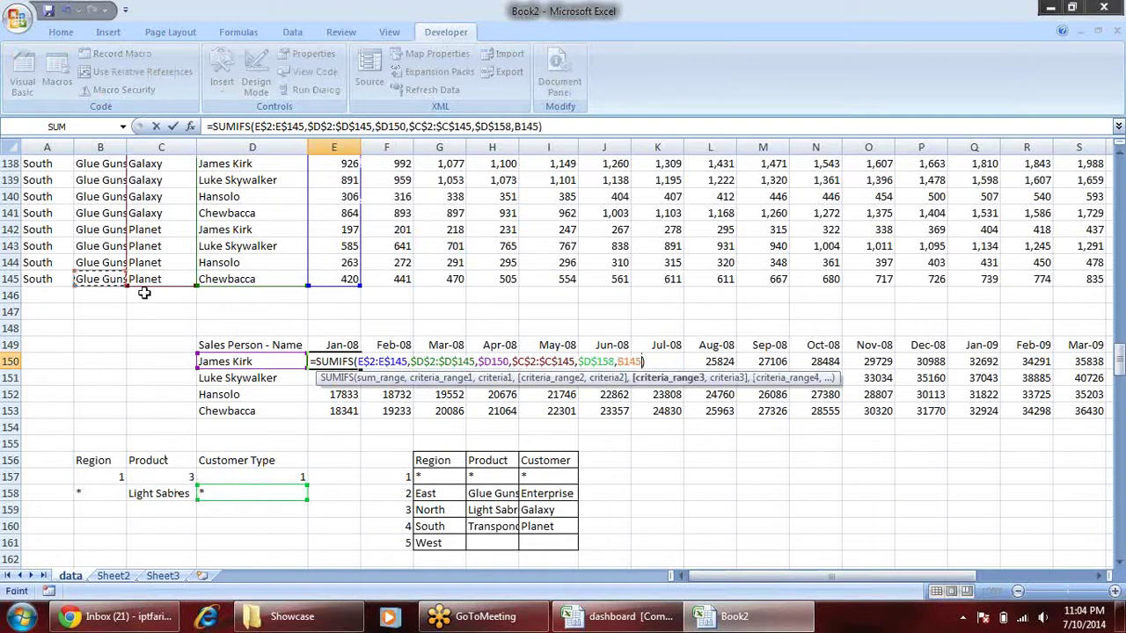
pyautogui.hotkey('ctrl', 'shift', 'Up')
pyautogui.hotkey('shift', 'Down')
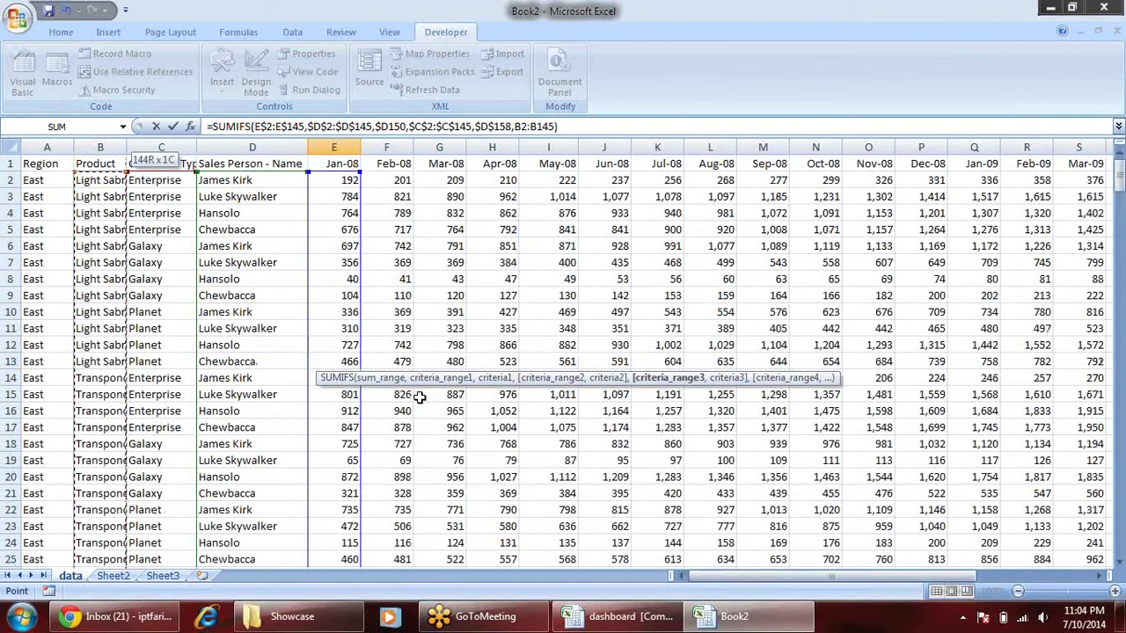
pyautogui.press('F4')
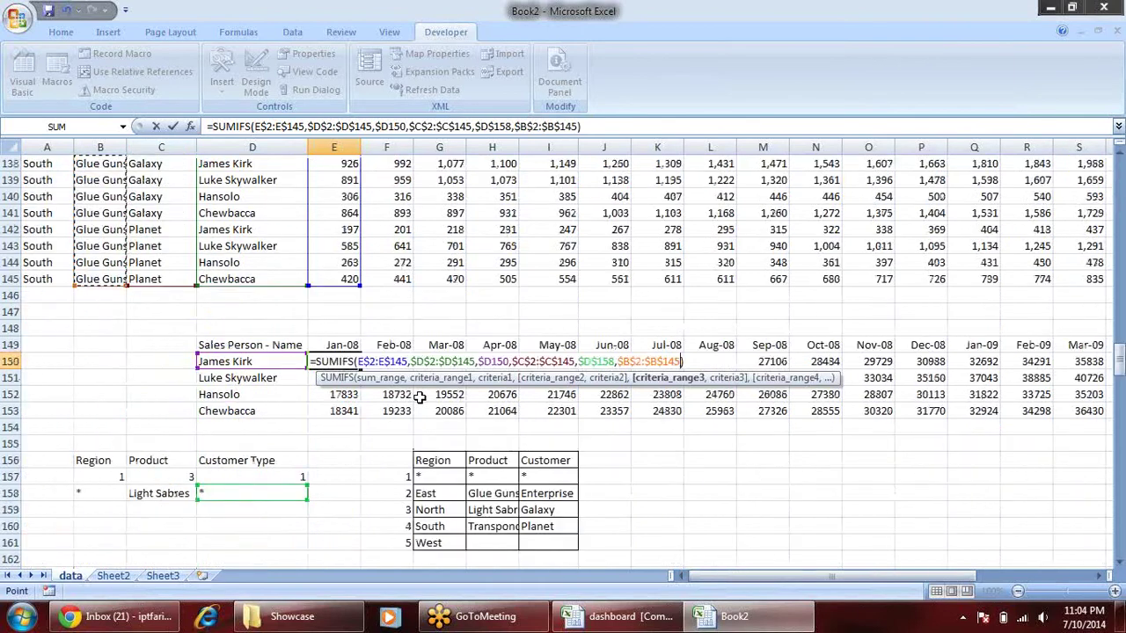
pyautogui.write(',')
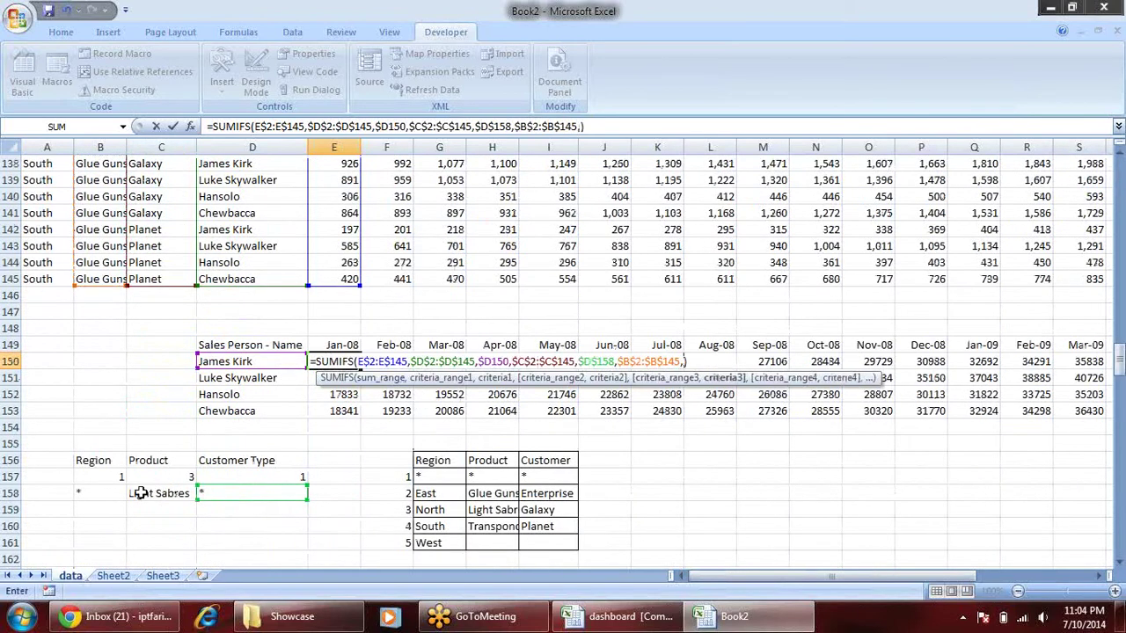
pyautogui.click(168, 494)
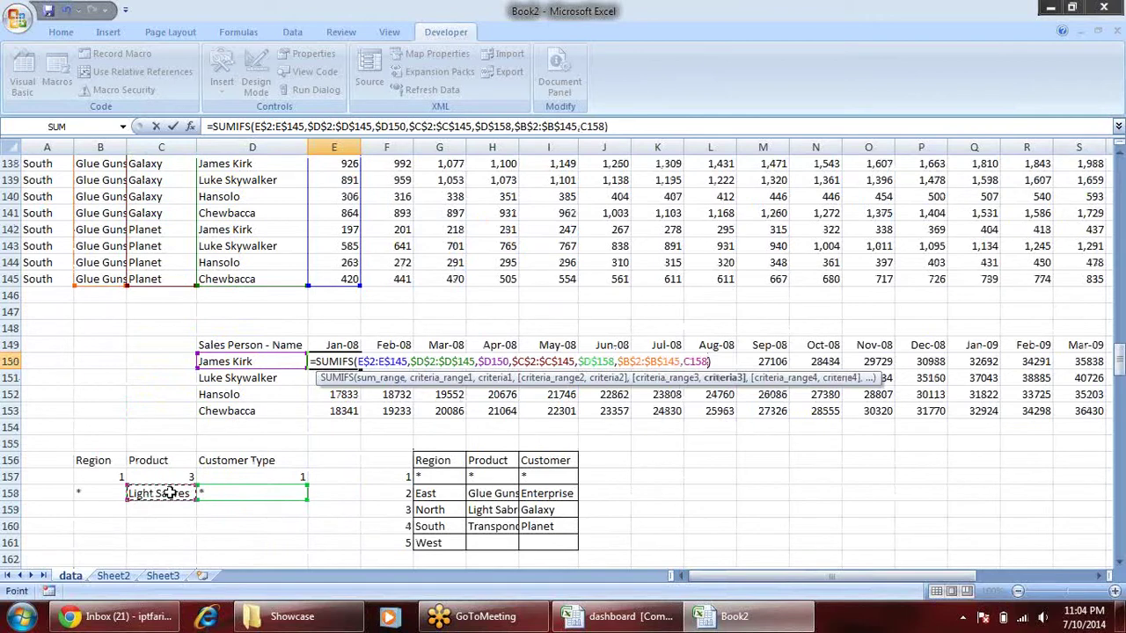
pyautogui.press('F4')
pyautogui.press('F4')
pyautogui.press('F4')
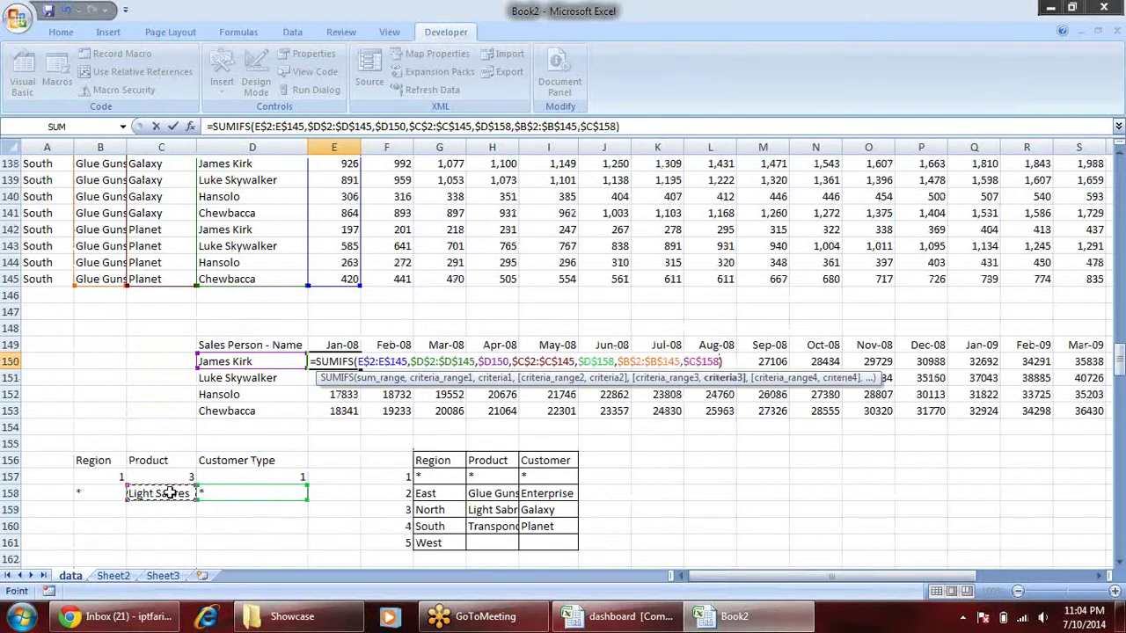
# - Add the region criterion $A$2:$A$145,B158 and commit the formula
pyautogui.write(',')
pyautogui.click(54, 279)
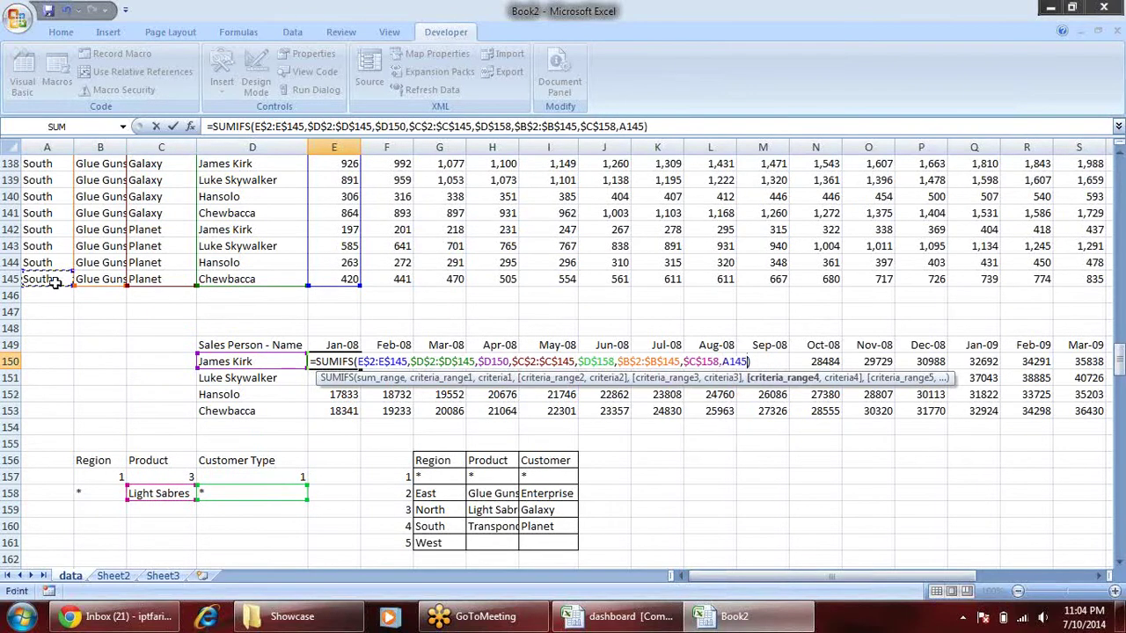
pyautogui.hotkey('ctrl', 'shift', 'Up')
pyautogui.hotkey('shift', 'Down')
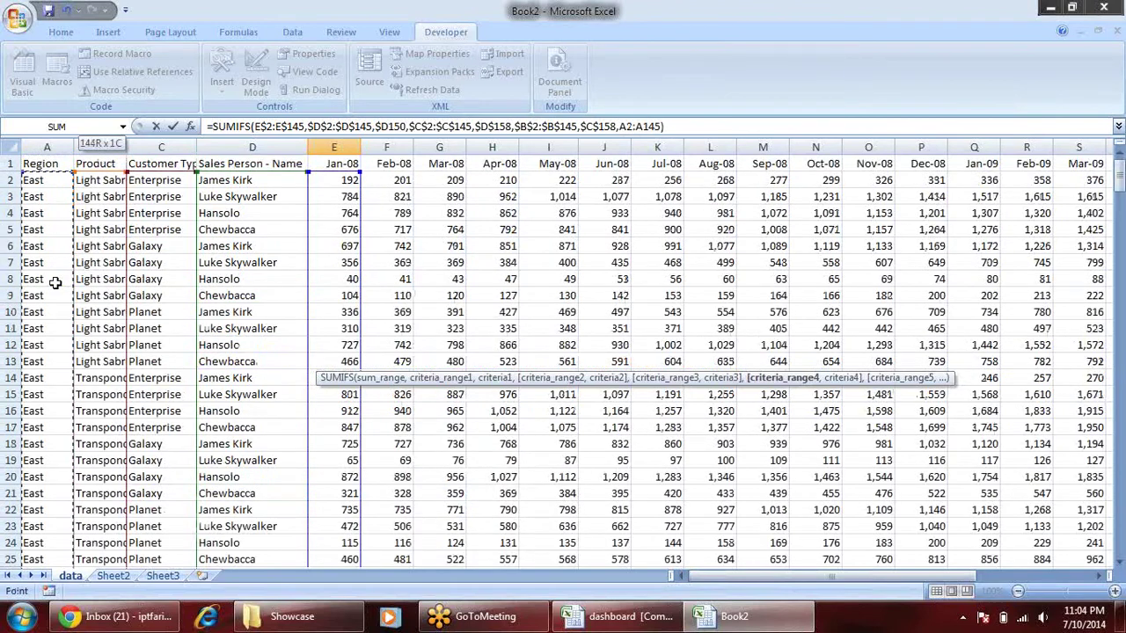
pyautogui.press('F4')
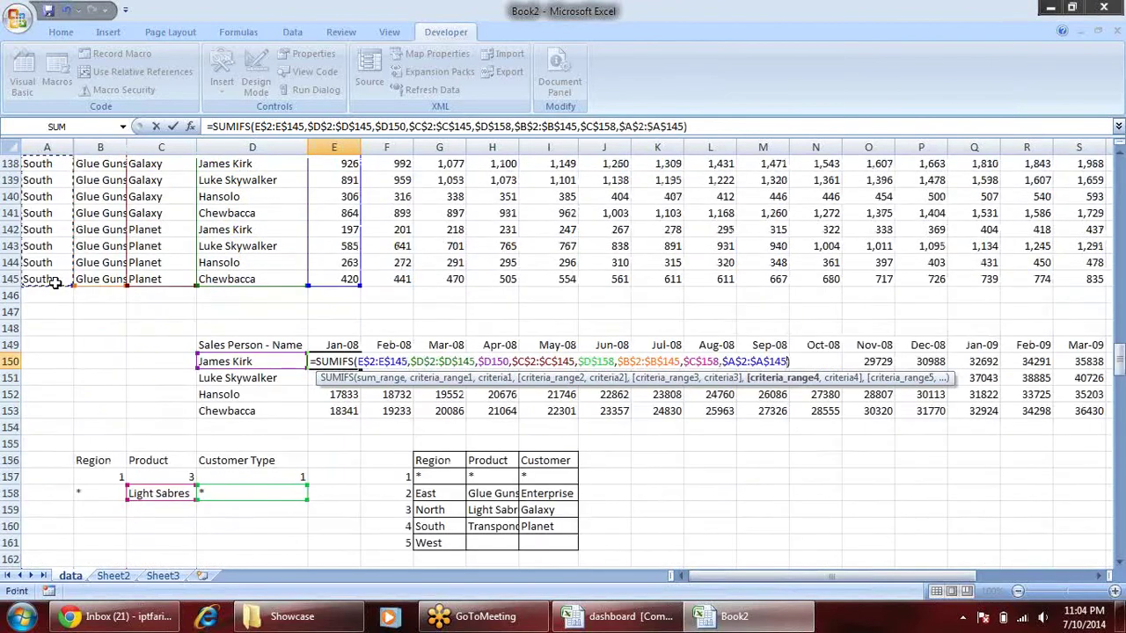
pyautogui.write(',')
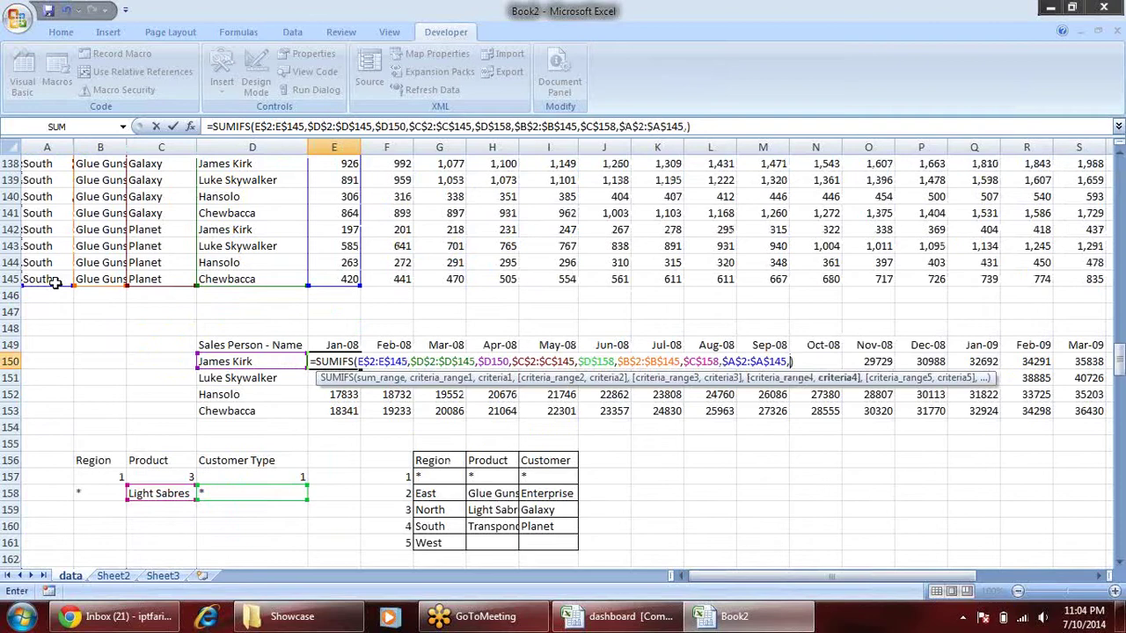
pyautogui.click(93, 498)
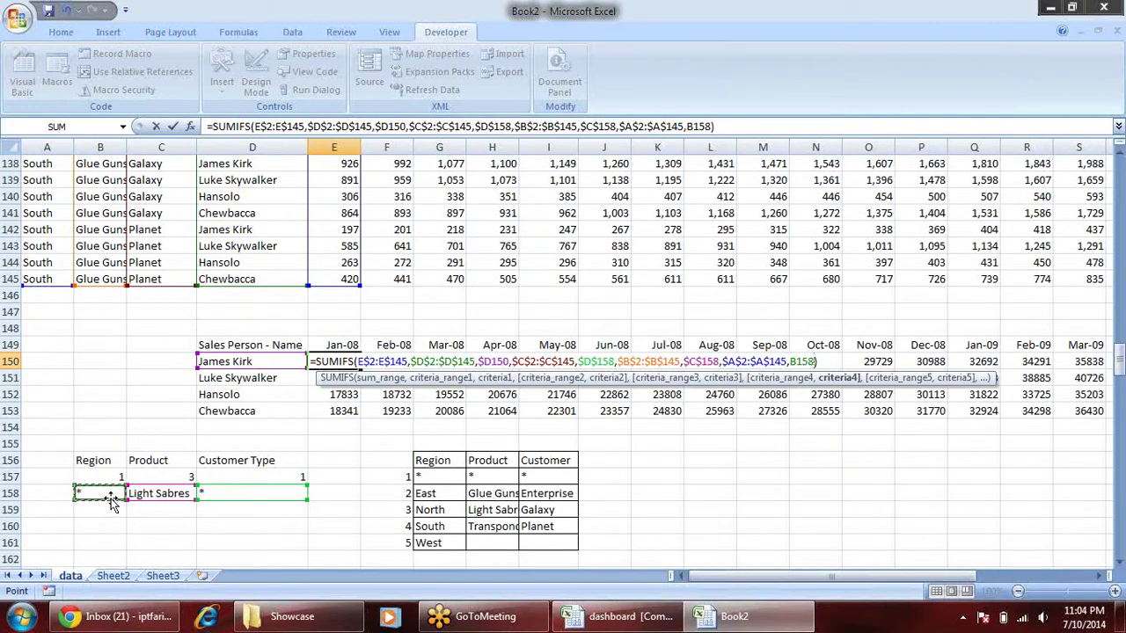
pyautogui.press('Return')
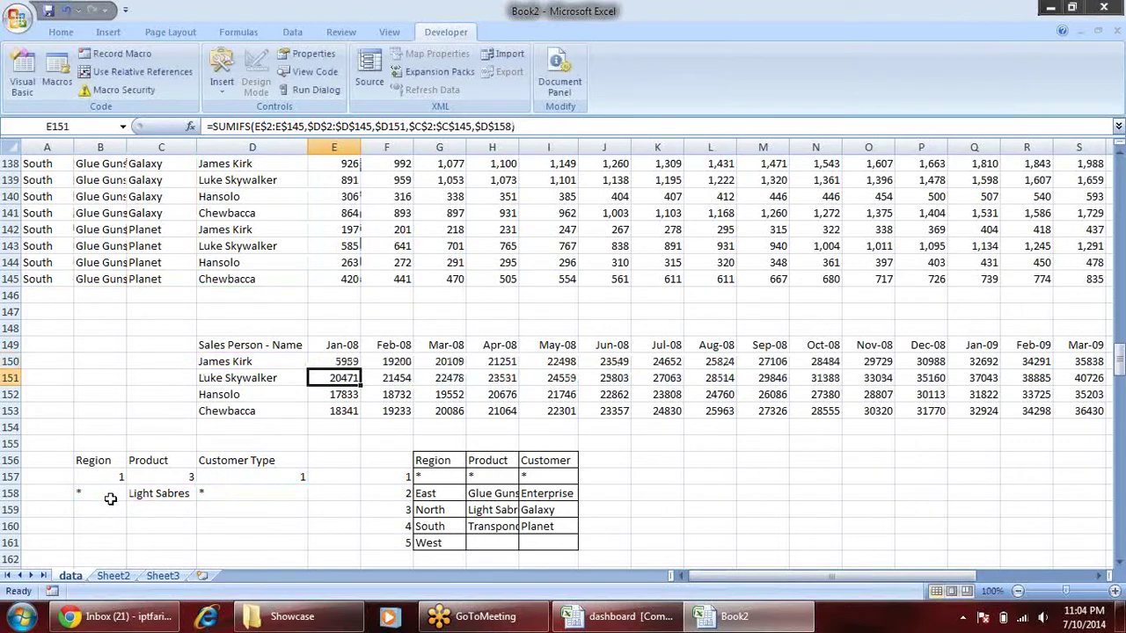
# - Fill E150's formula right to Dec-09 (AB150) and down through row 153
pyautogui.click(344, 359)
pyautogui.moveTo(360, 369); pyautogui.dragTo(1122, 371)
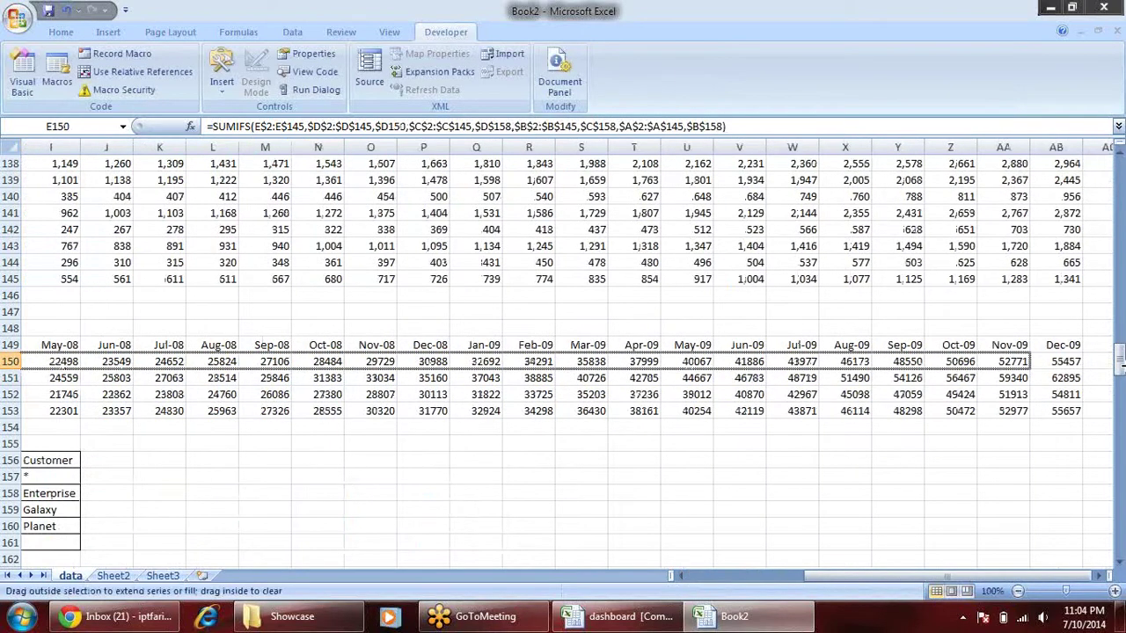
pyautogui.moveTo(1121, 370); pyautogui.dragTo(1025, 368)
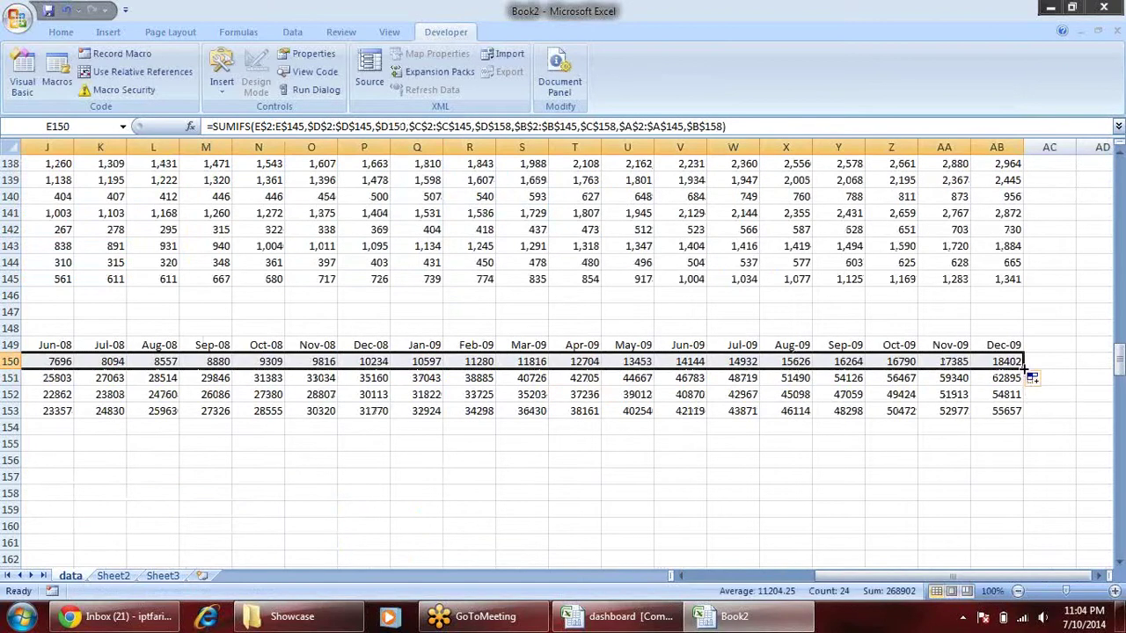
pyautogui.doubleClick(1025, 368)
pyautogui.moveTo(906, 576); pyautogui.dragTo(704, 576)
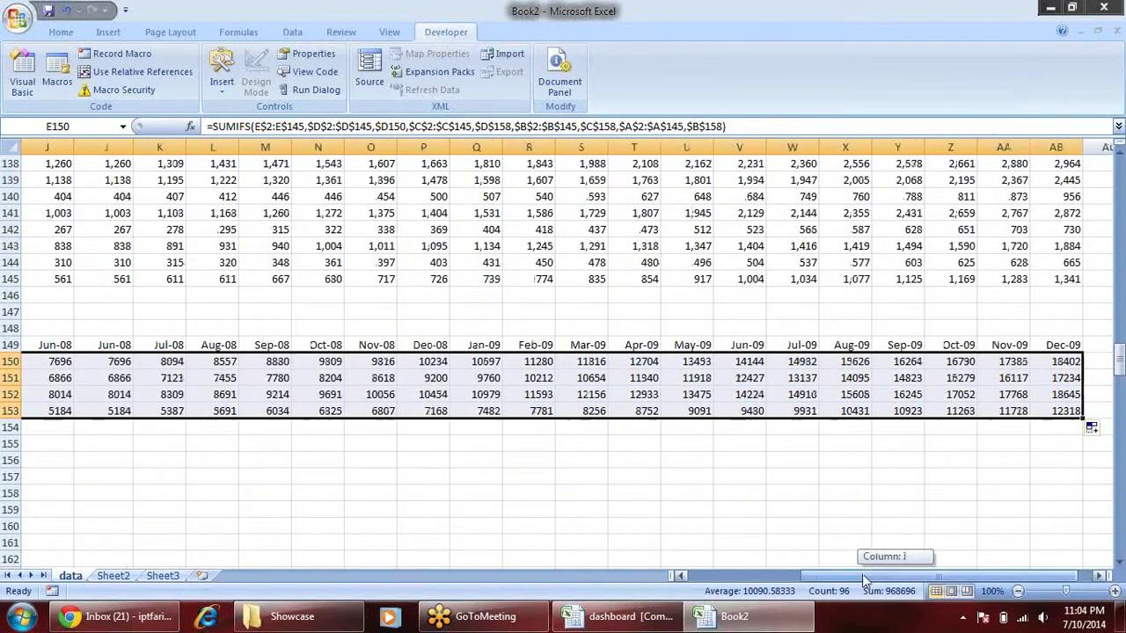
pyautogui.click(252, 508)
pyautogui.click(251, 477)
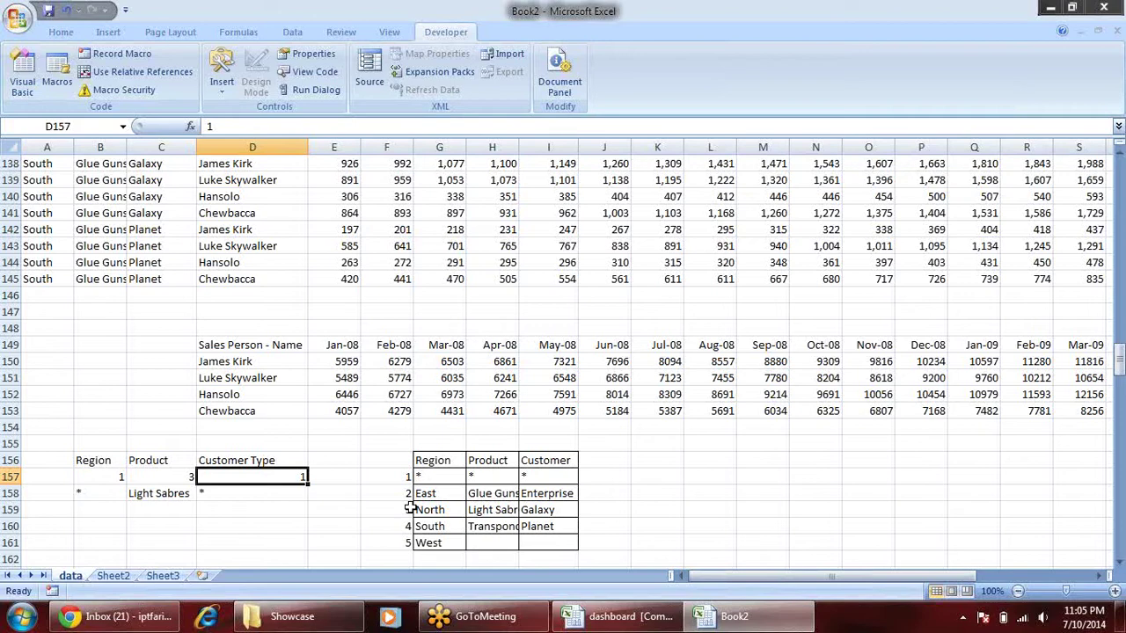
# - Inspect the SUMIFS in E151, the Jan-08 totals and the region INDEX formula in B158
pyautogui.click(355, 380)
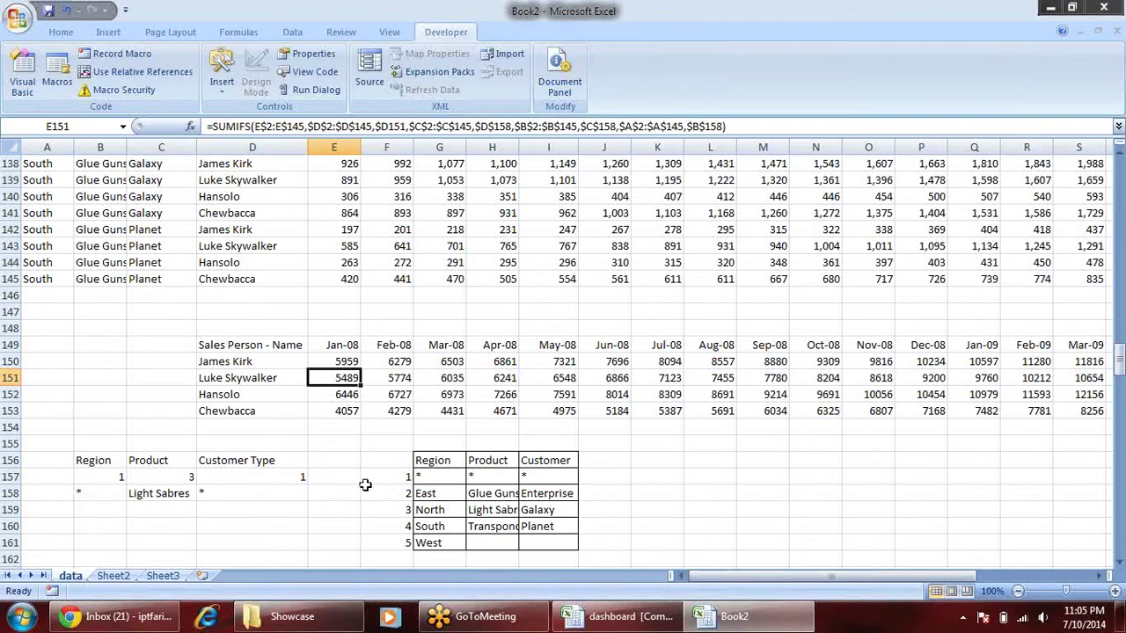
pyautogui.moveTo(343, 360); pyautogui.dragTo(360, 413)
pyautogui.click(354, 475)
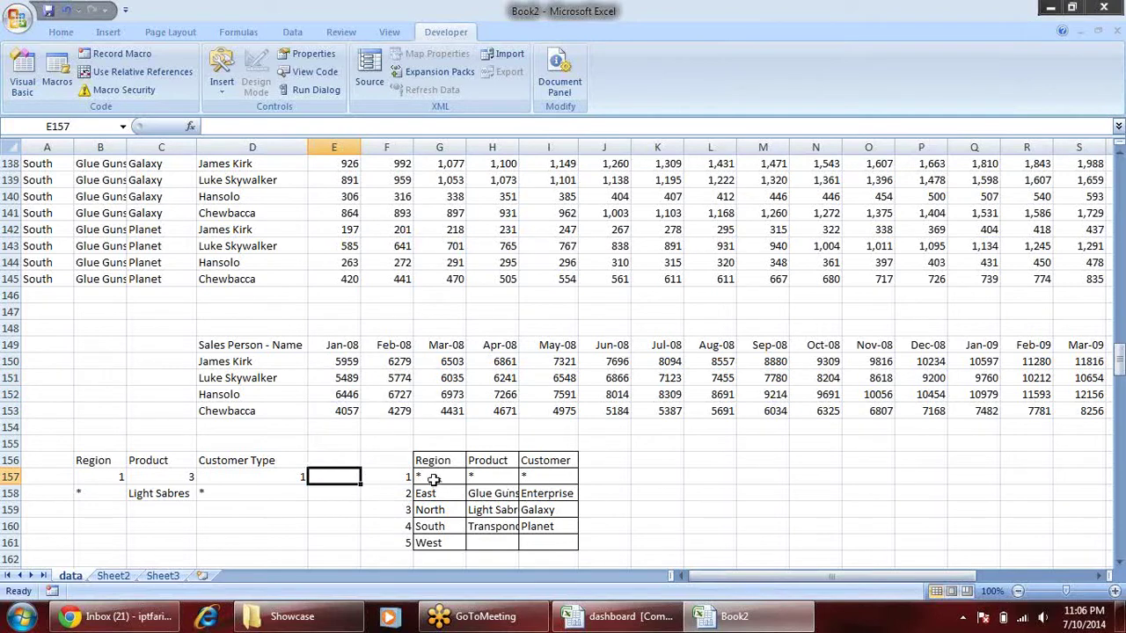
pyautogui.moveTo(431, 480); pyautogui.dragTo(423, 526)
pyautogui.click(429, 543)
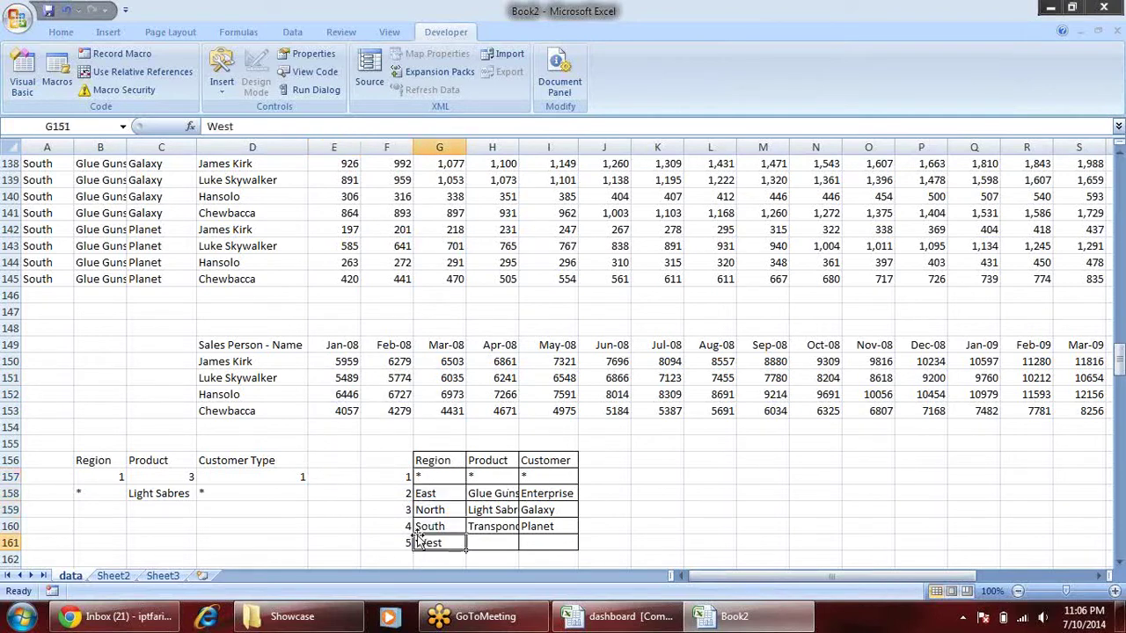
pyautogui.click(114, 494)
pyautogui.doubleClick(115, 493)
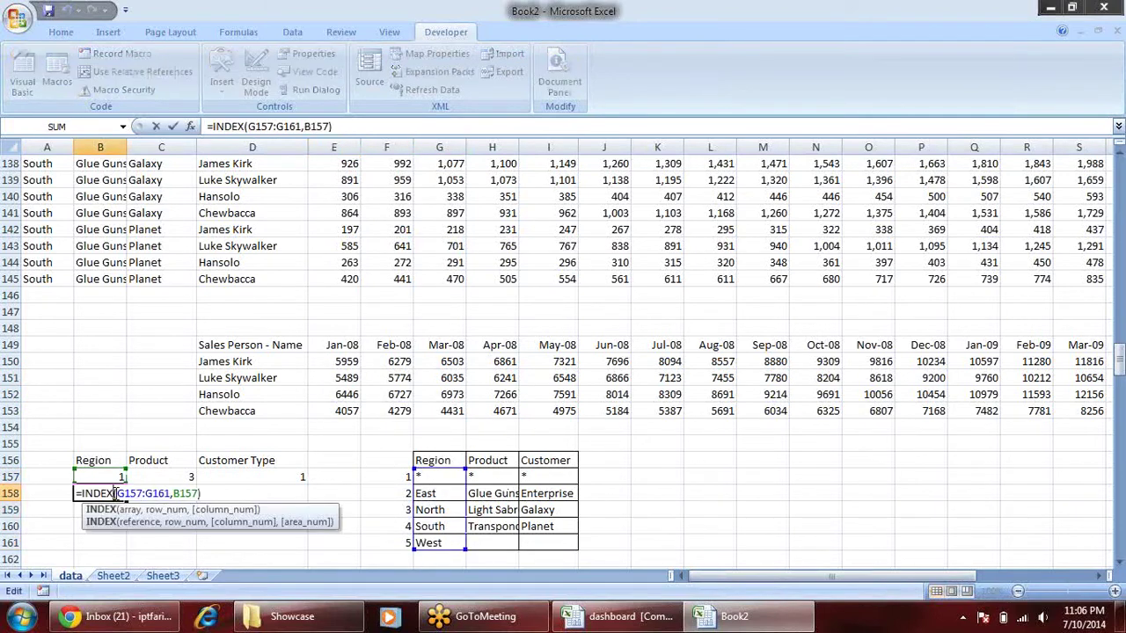
pyautogui.press('Return')
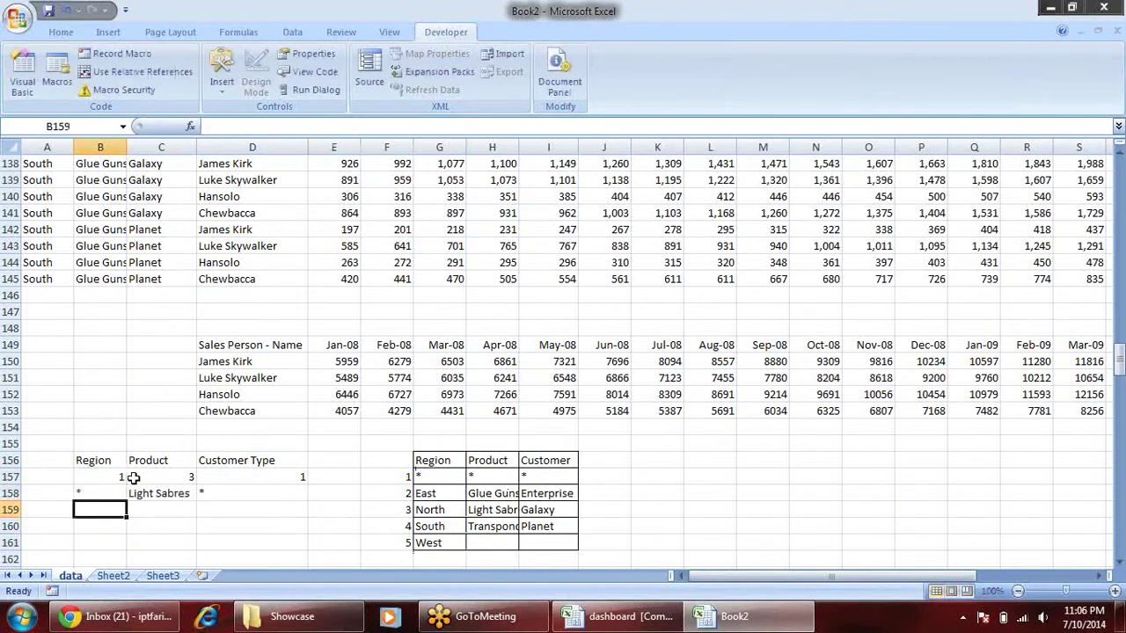
# - Check the selector indexes in B157:D157, then switch to the dashboard workbook
pyautogui.click(111, 477)
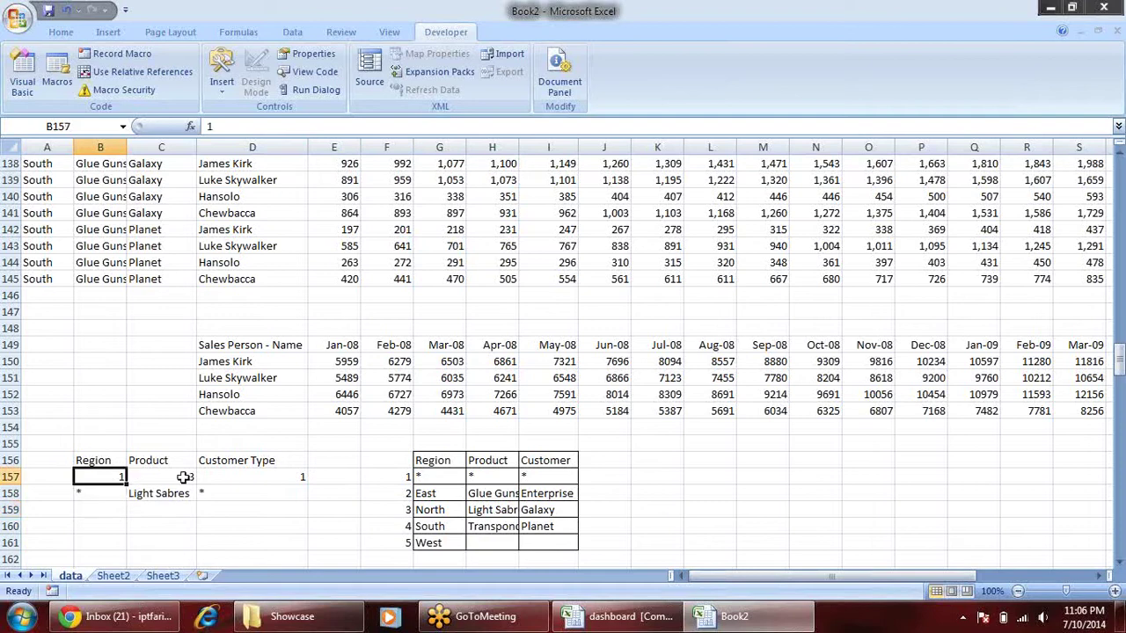
pyautogui.click(183, 477)
pyautogui.click(239, 479)
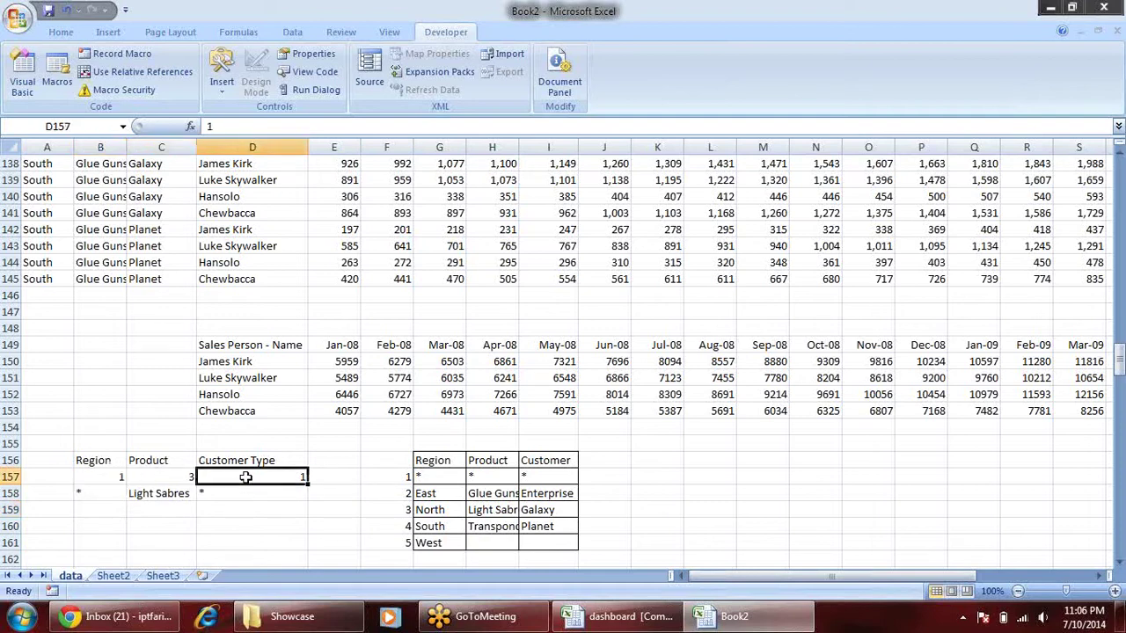
pyautogui.rightClick(118, 477)
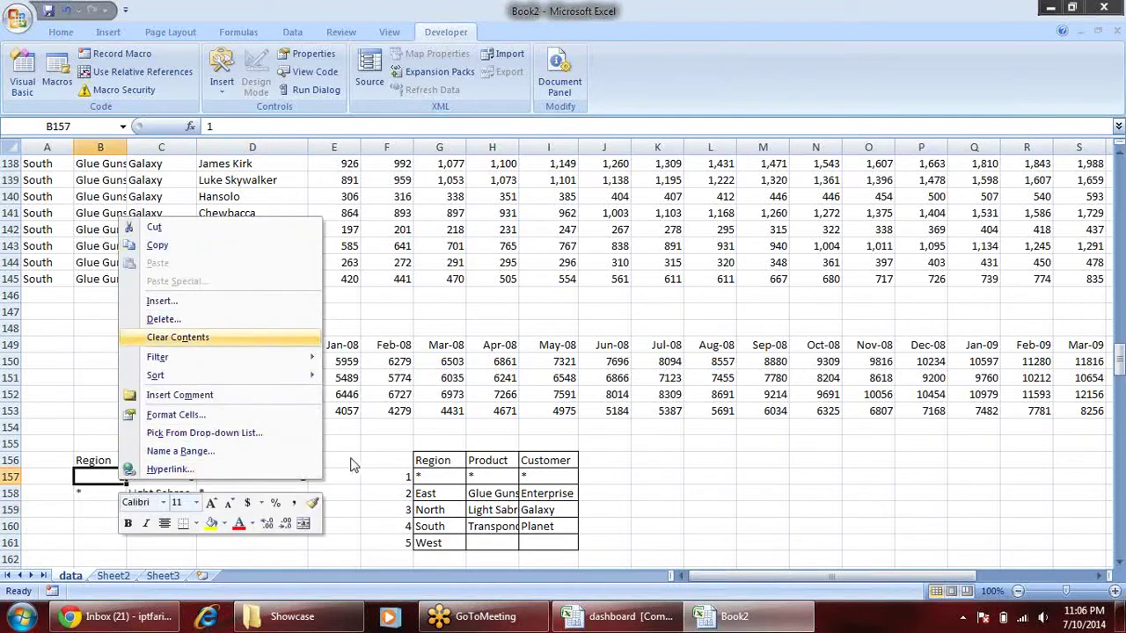
pyautogui.press('Escape')
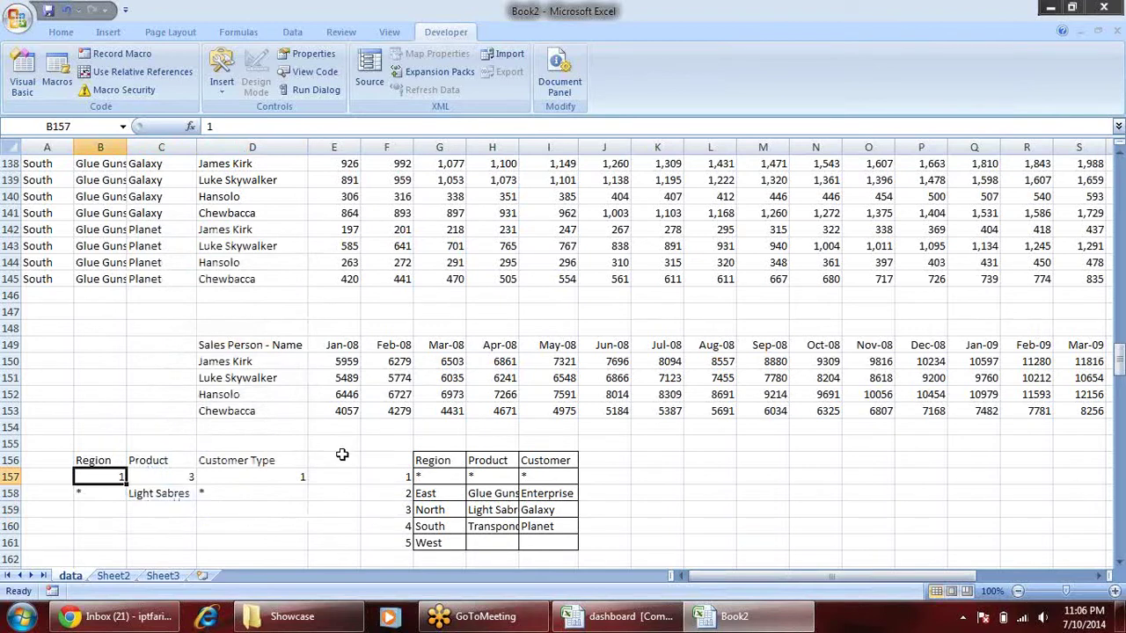
pyautogui.scroll(-1, 338, 455)
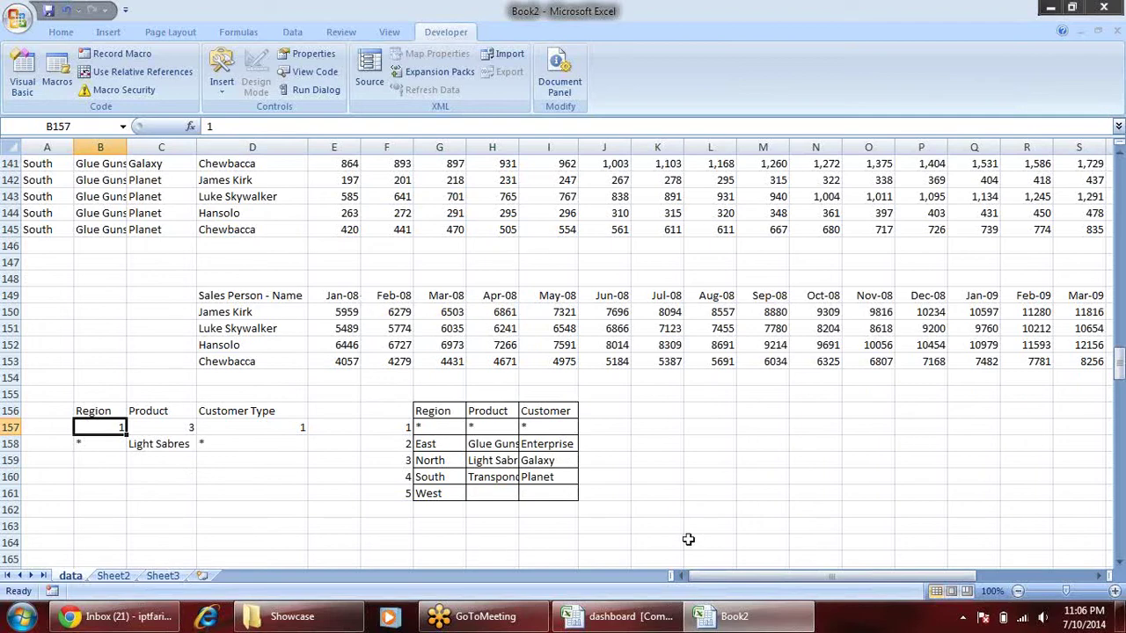
pyautogui.click(640, 619)
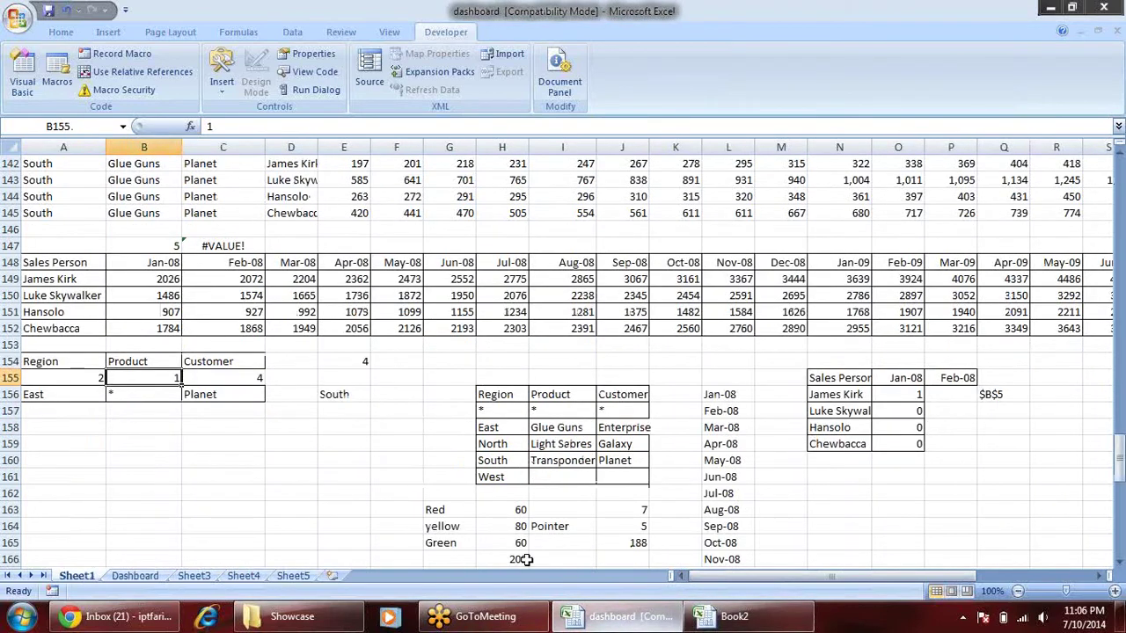
# - On the Dashboard sheet, filter the Product selector to Transponders, then reset it to All
pyautogui.click(135, 575)
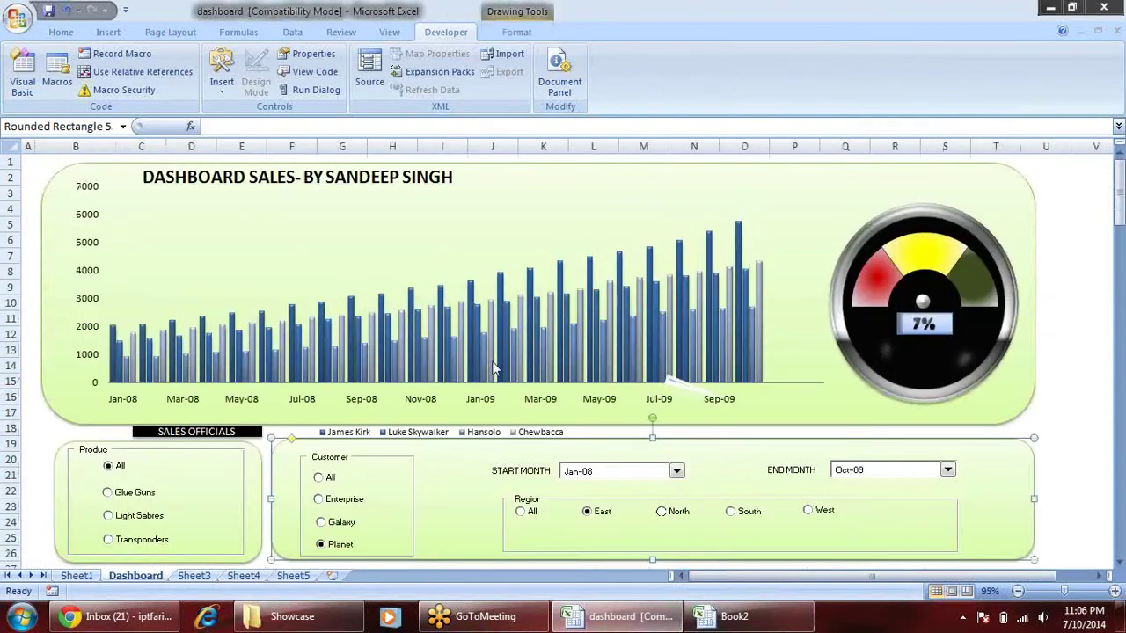
pyautogui.click(41, 429)
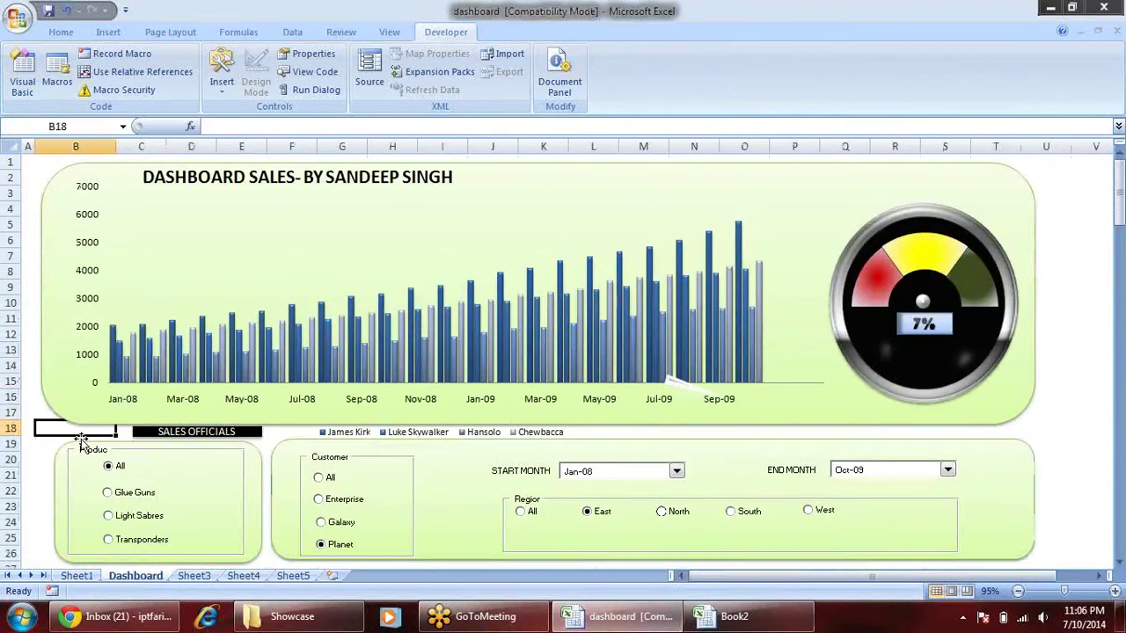
pyautogui.click(166, 453)
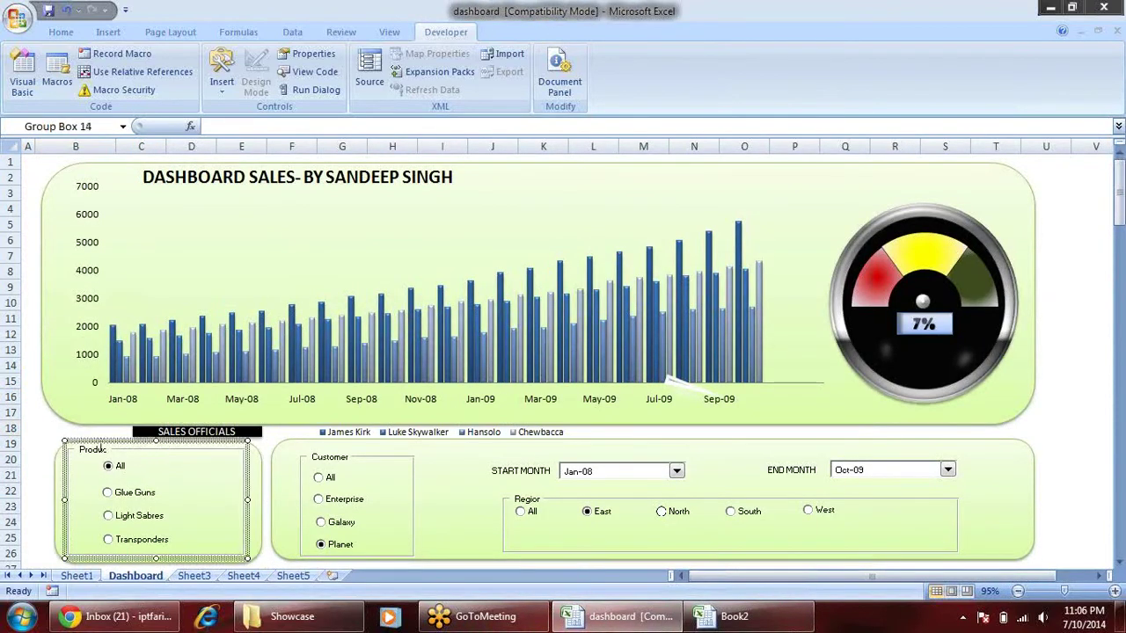
pyautogui.click(132, 516)
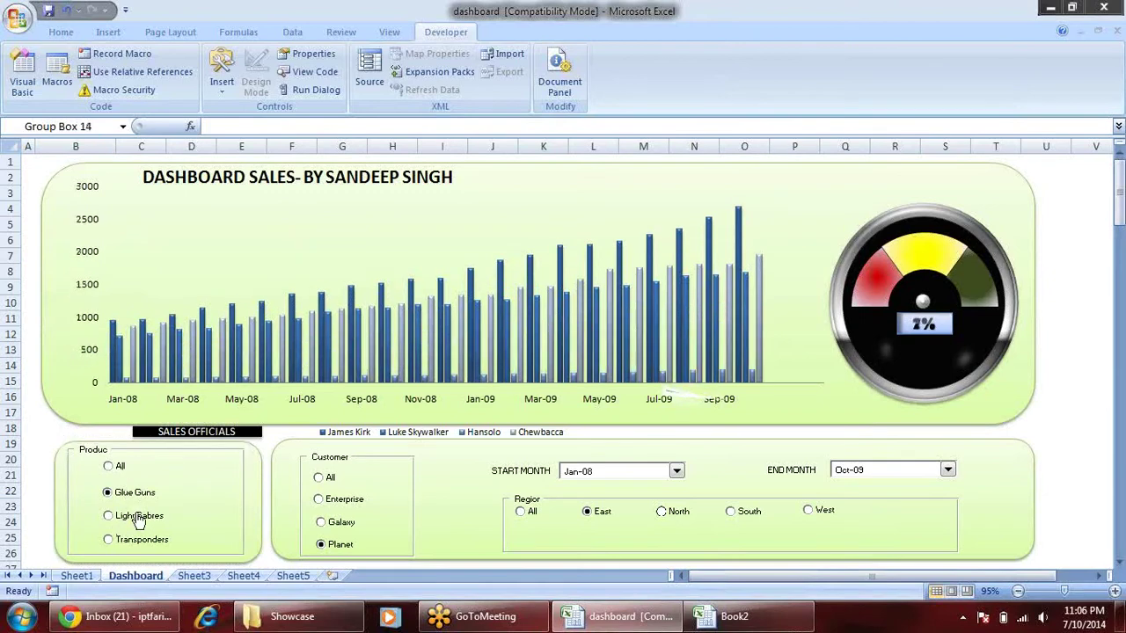
pyautogui.click(132, 541)
pyautogui.click(112, 470)
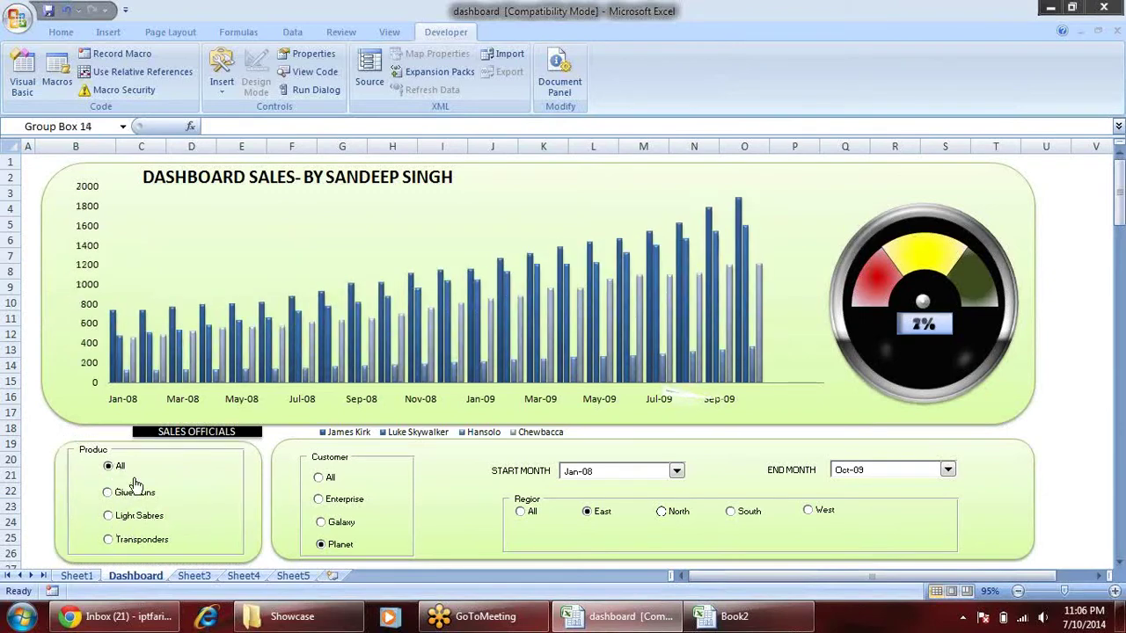
# - Cycle the Customer filter through All, Enterprise, Galaxy and back to Planet
pyautogui.click(328, 483)
pyautogui.click(331, 499)
pyautogui.click(332, 521)
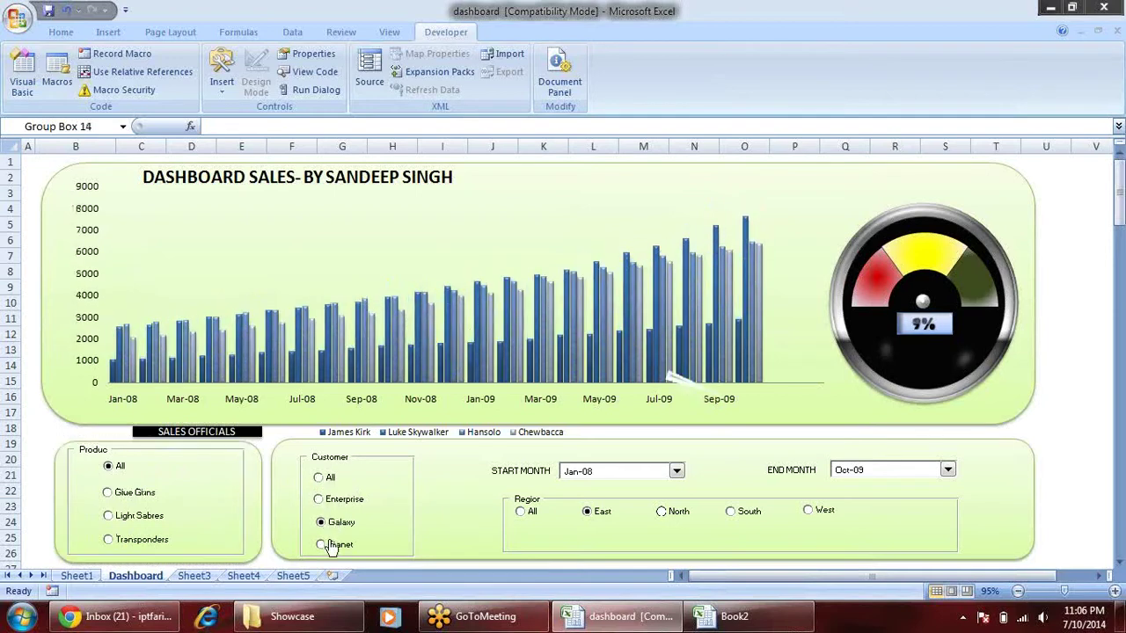
pyautogui.click(333, 545)
# - Step the Region filter through East, North, South and West, finishing on All
pyautogui.click(520, 511)
pyautogui.click(587, 511)
pyautogui.click(676, 517)
pyautogui.click(739, 514)
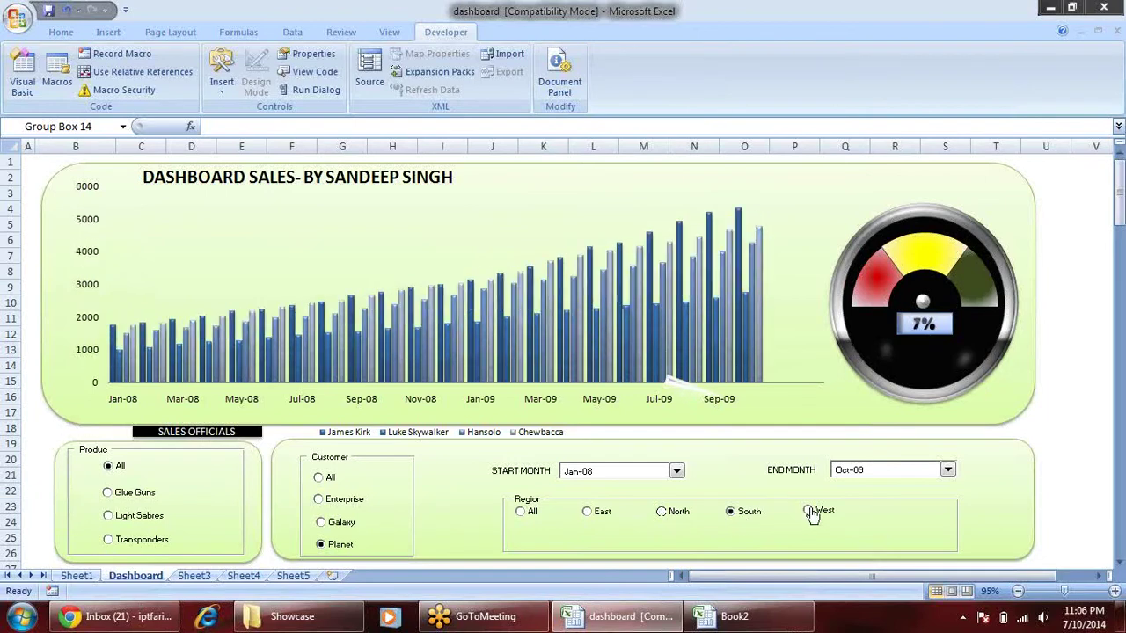
pyautogui.click(809, 512)
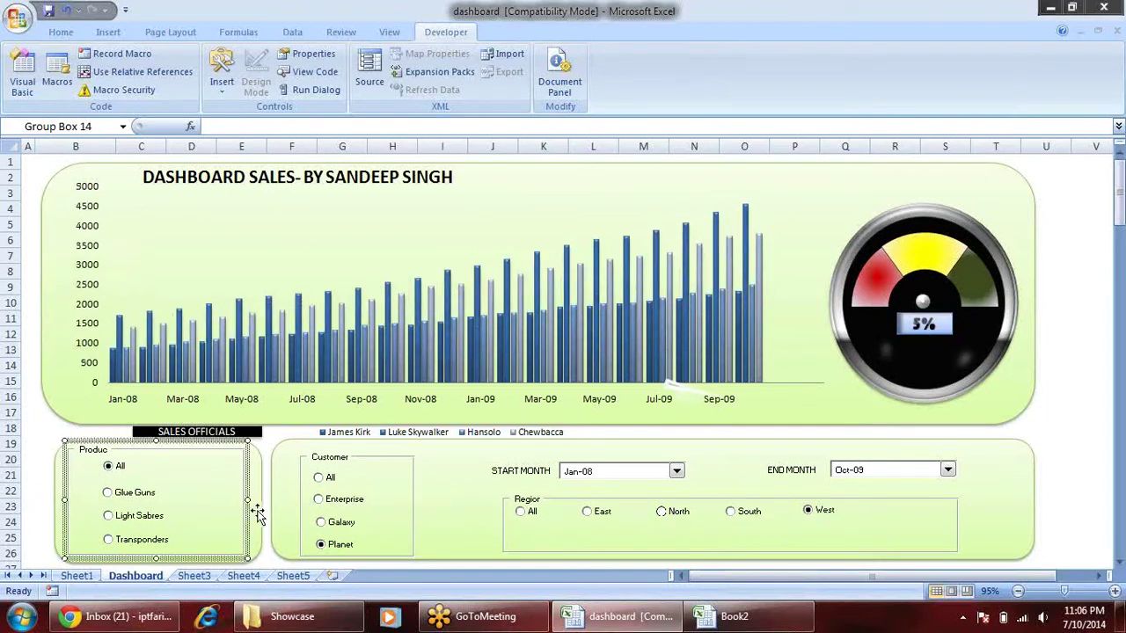
pyautogui.click(522, 511)
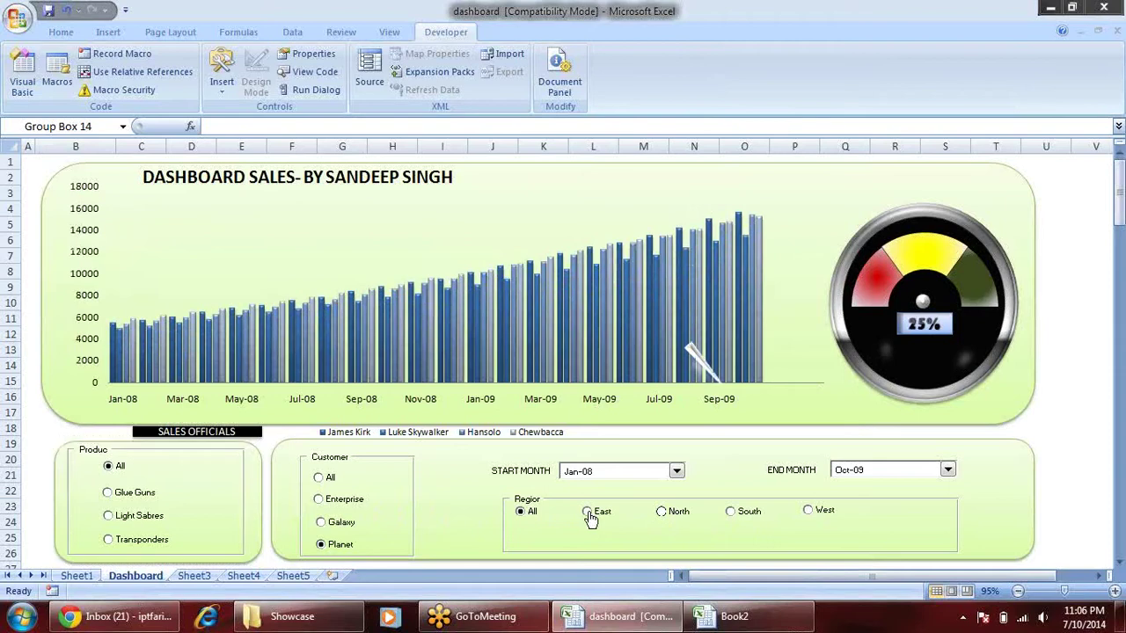
pyautogui.click(590, 513)
pyautogui.click(520, 513)
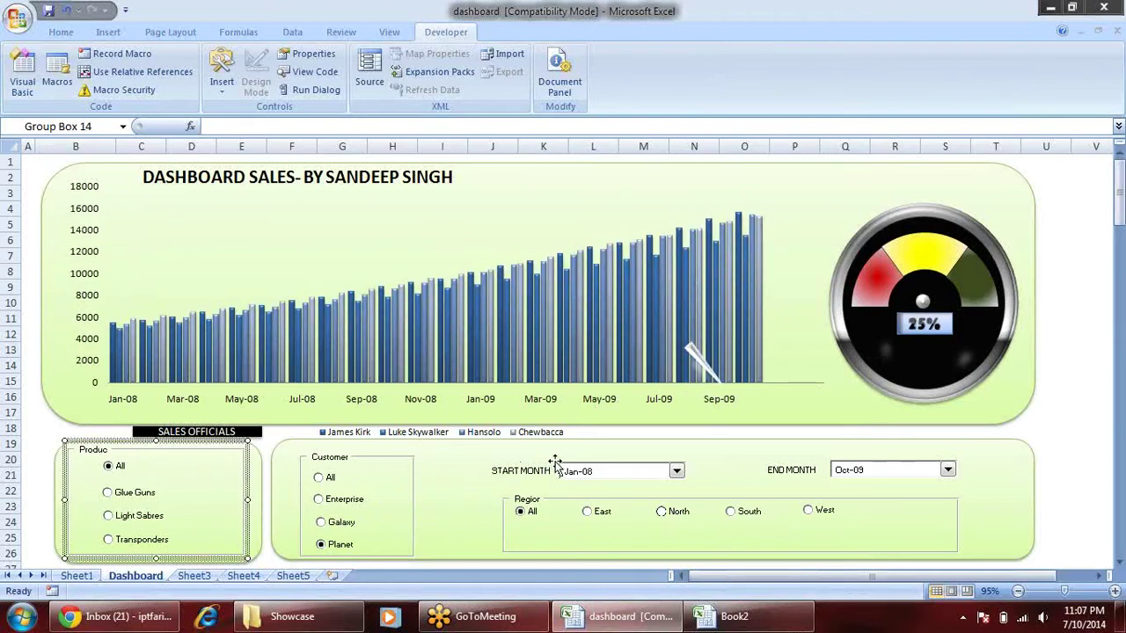
# - Select the START MONTH and END MONTH labels and drop down the start-month list
pyautogui.click(543, 473)
pyautogui.click(794, 470)
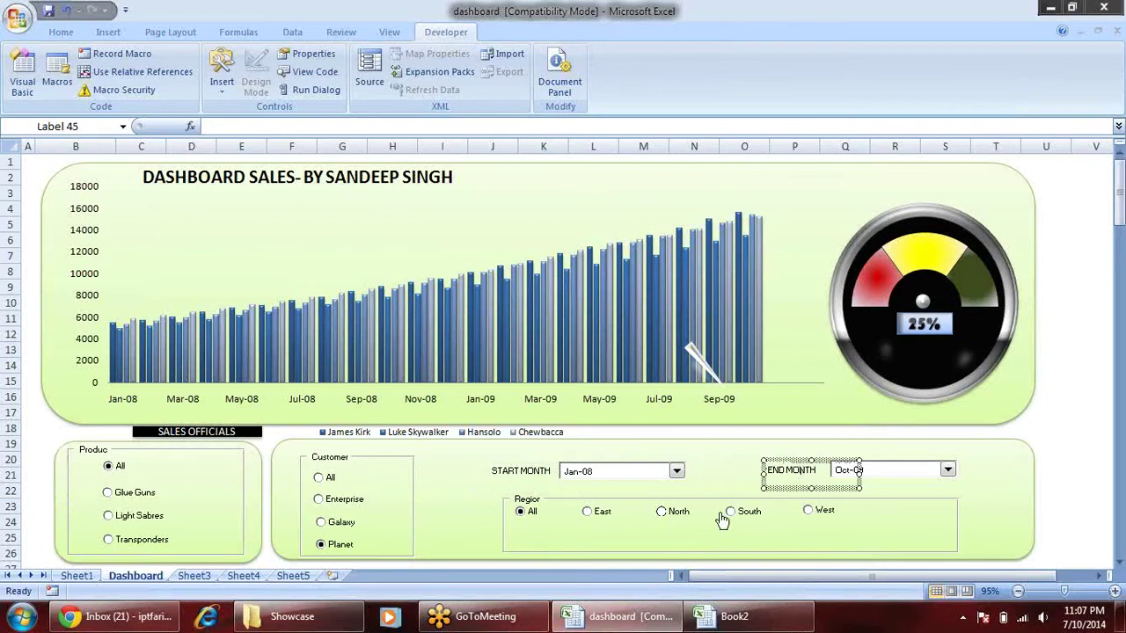
pyautogui.click(676, 471)
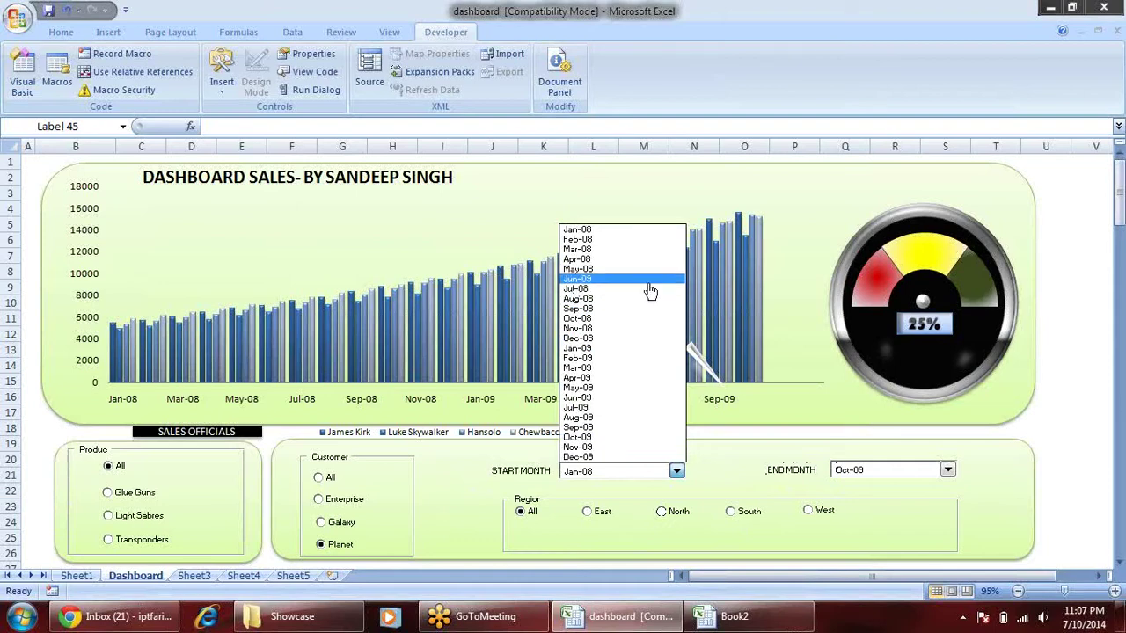
# - Close the start-month list unchanged and drag the needle chart onto the gauge dial
pyautogui.click(1073, 424)
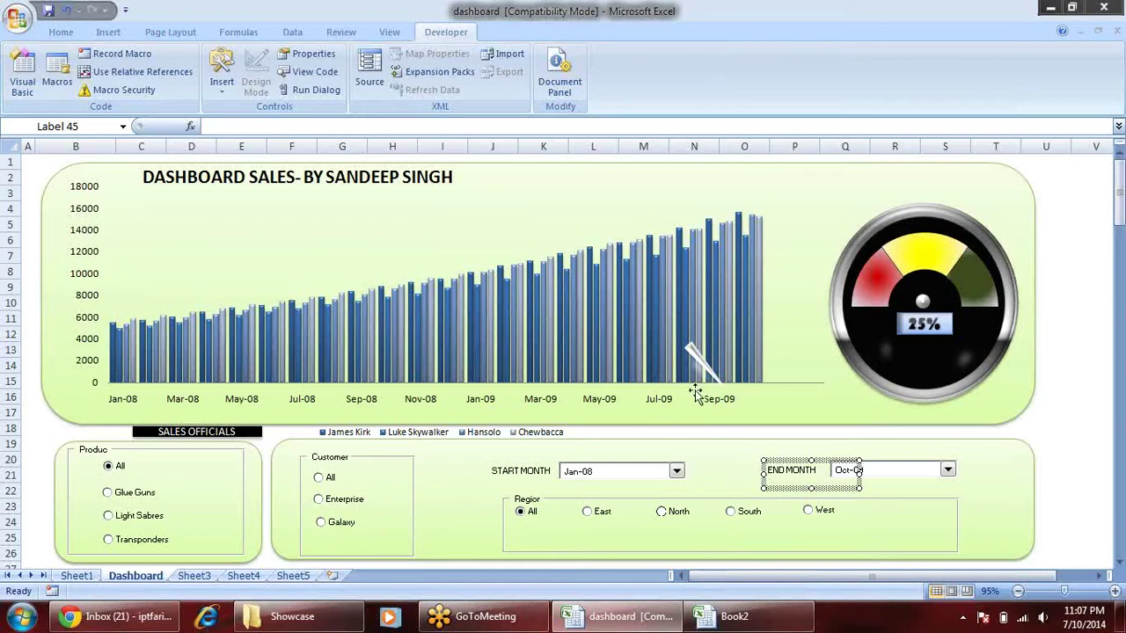
pyautogui.click(698, 368)
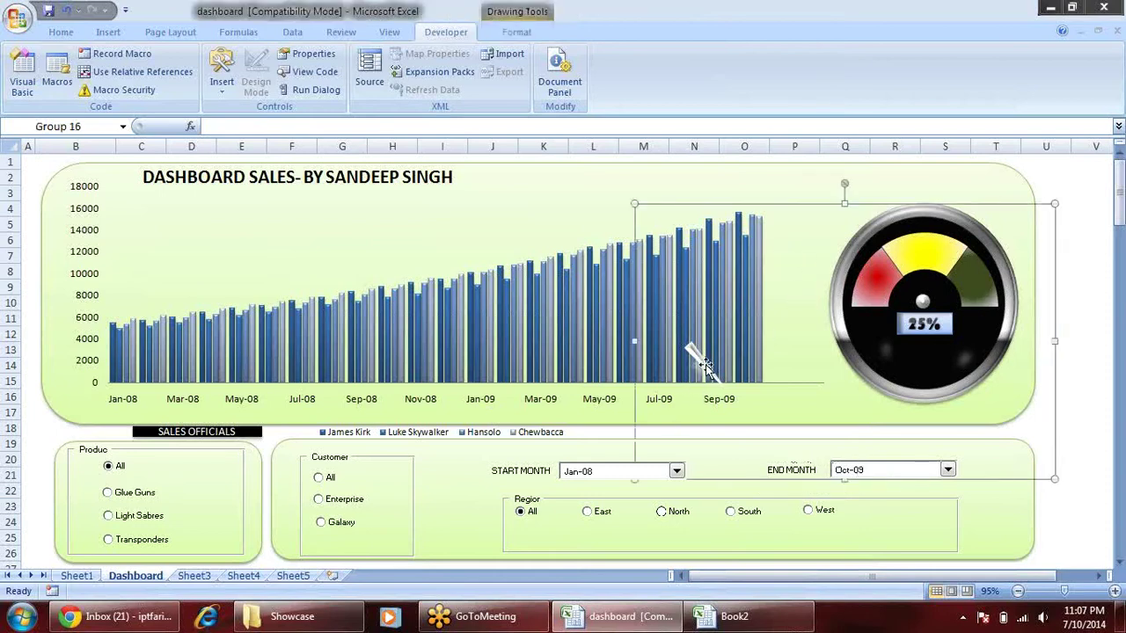
pyautogui.click(697, 360)
pyautogui.moveTo(746, 337); pyautogui.dragTo(797, 357)
pyautogui.click(954, 220)
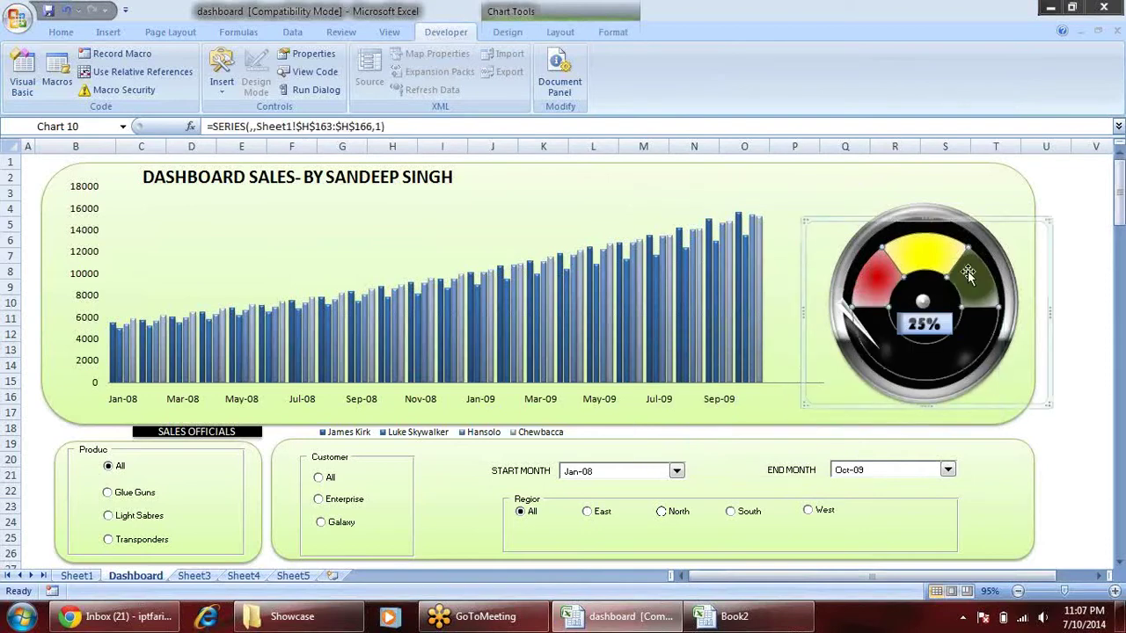
pyautogui.click(957, 218)
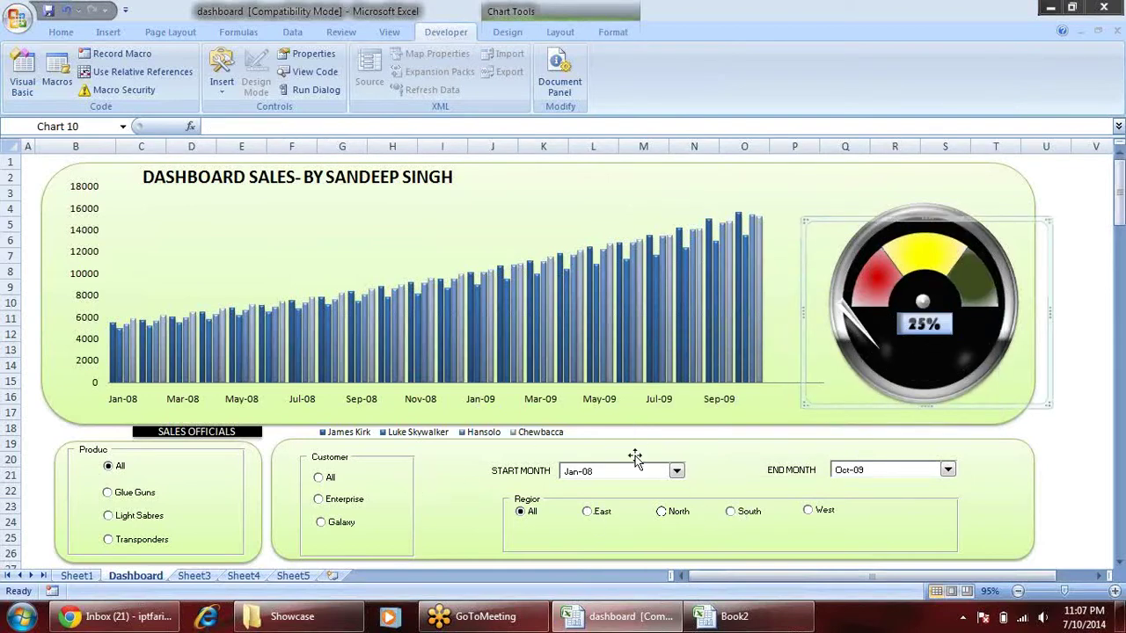
# - Set the START MONTH to May-09, then reset it to Jan-08
pyautogui.click(676, 471)
pyautogui.click(665, 461)
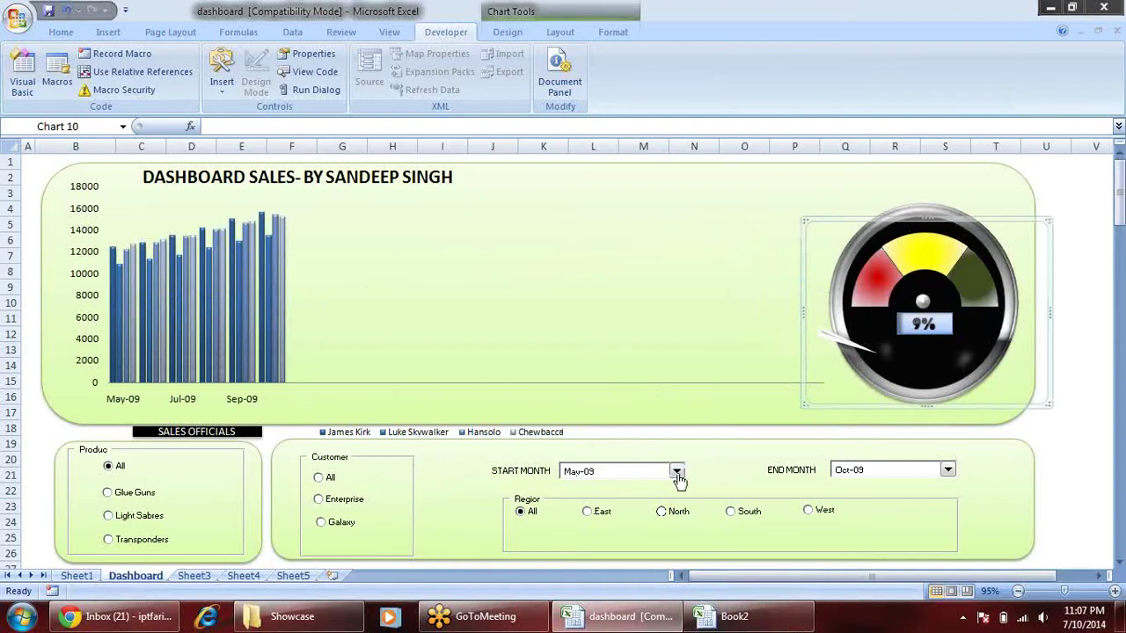
pyautogui.click(677, 472)
pyautogui.click(657, 231)
pyautogui.click(75, 575)
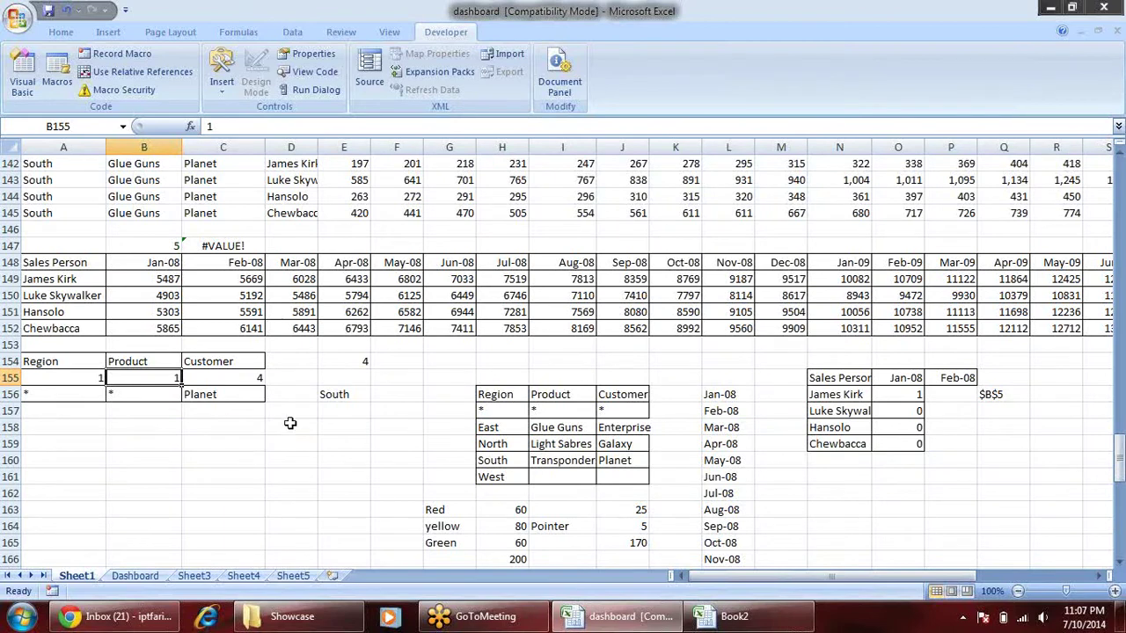
# - Scroll up to the Sales Person table and select G151 to inspect its SUMIFS formula
pyautogui.scroll(-7, 296, 422)
pyautogui.scroll(8, 296, 422)
pyautogui.scroll(1, 299, 352)
pyautogui.moveTo(150, 374)
pyautogui.mouseDown()
pyautogui.moveTo(289, 427)
pyautogui.moveTo(581, 427)
pyautogui.mouseUp()
pyautogui.click(433, 405)
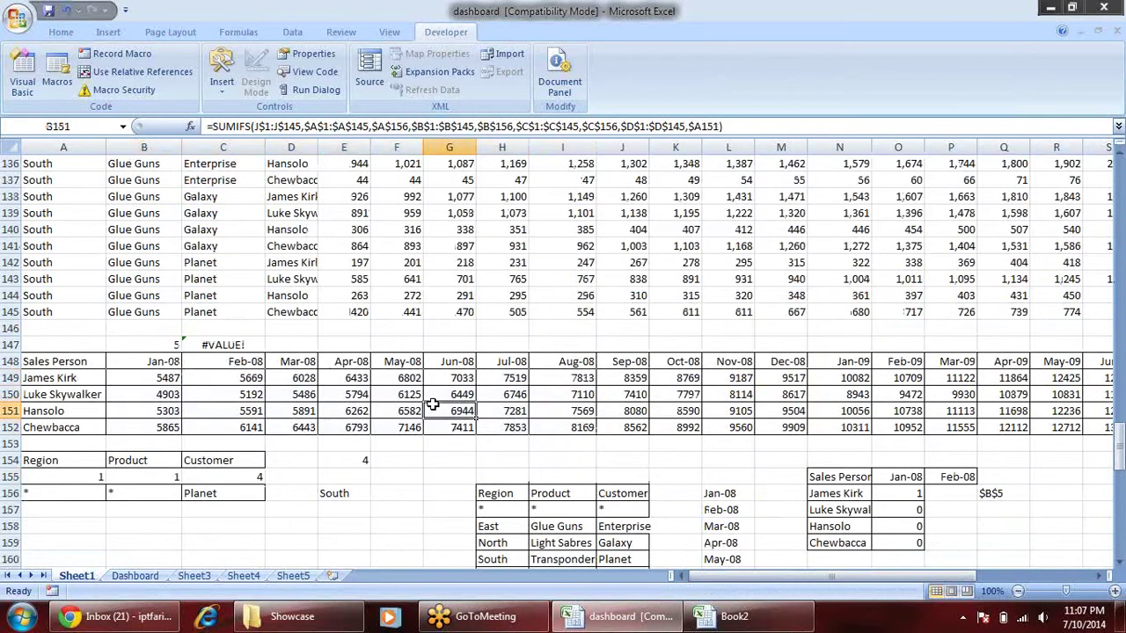
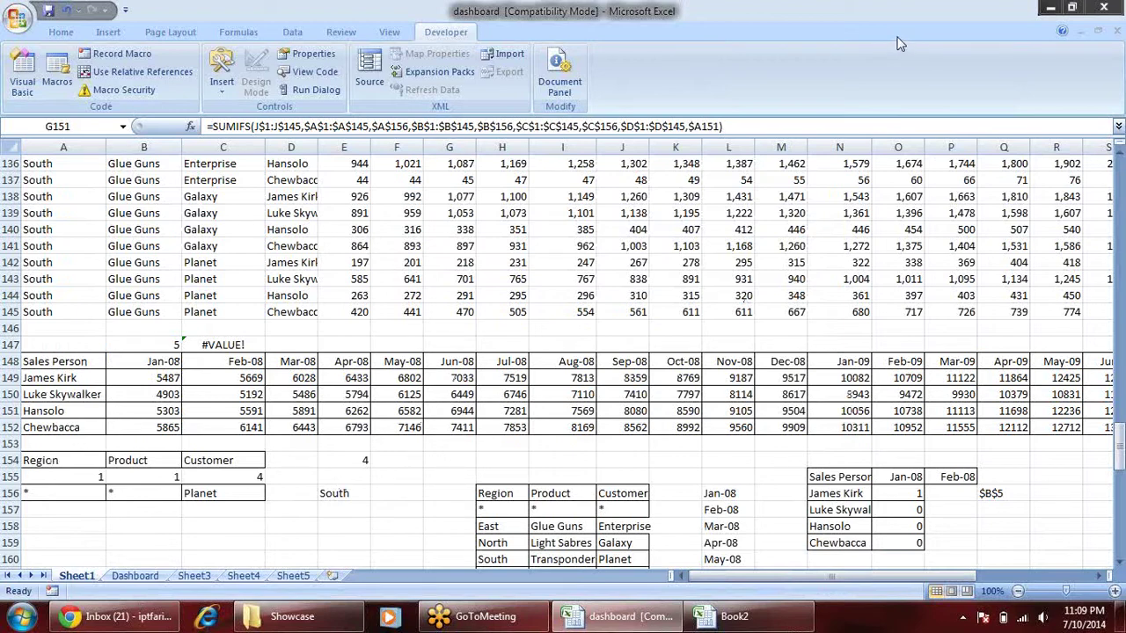
# - Review the monthly SUMIFS, criteria cells, filtered header and start date lookup formulas
pyautogui.moveTo(160, 363)
pyautogui.mouseDown()
pyautogui.moveTo(723, 349)
pyautogui.moveTo(981, 366)
pyautogui.mouseUp()
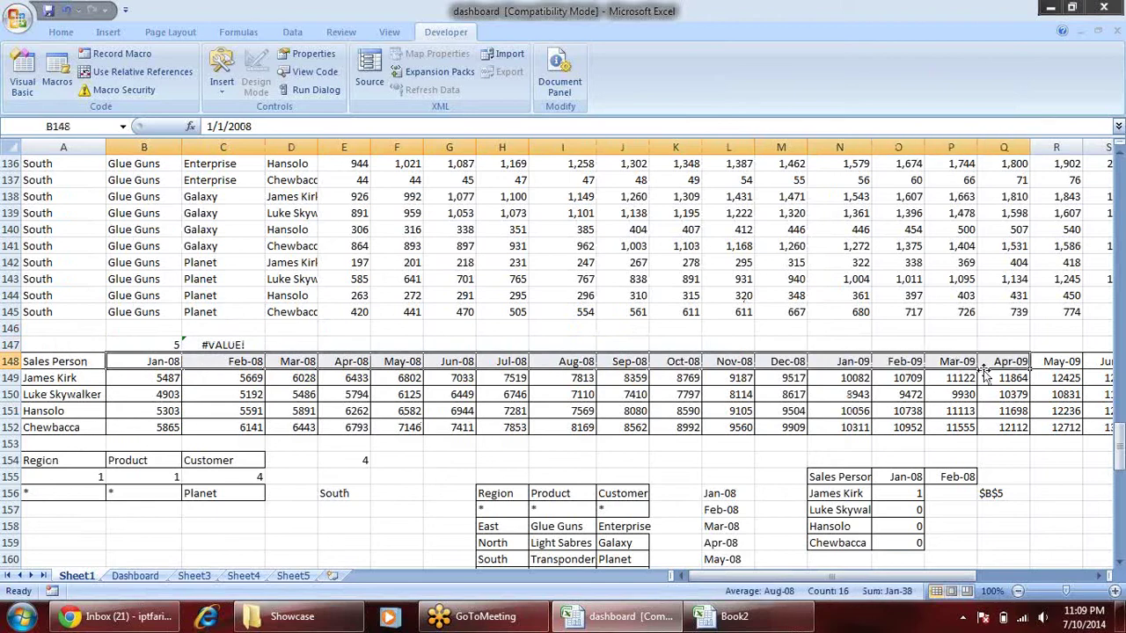
pyautogui.click(187, 393)
pyautogui.click(98, 478)
pyautogui.click(203, 473)
pyautogui.click(216, 376)
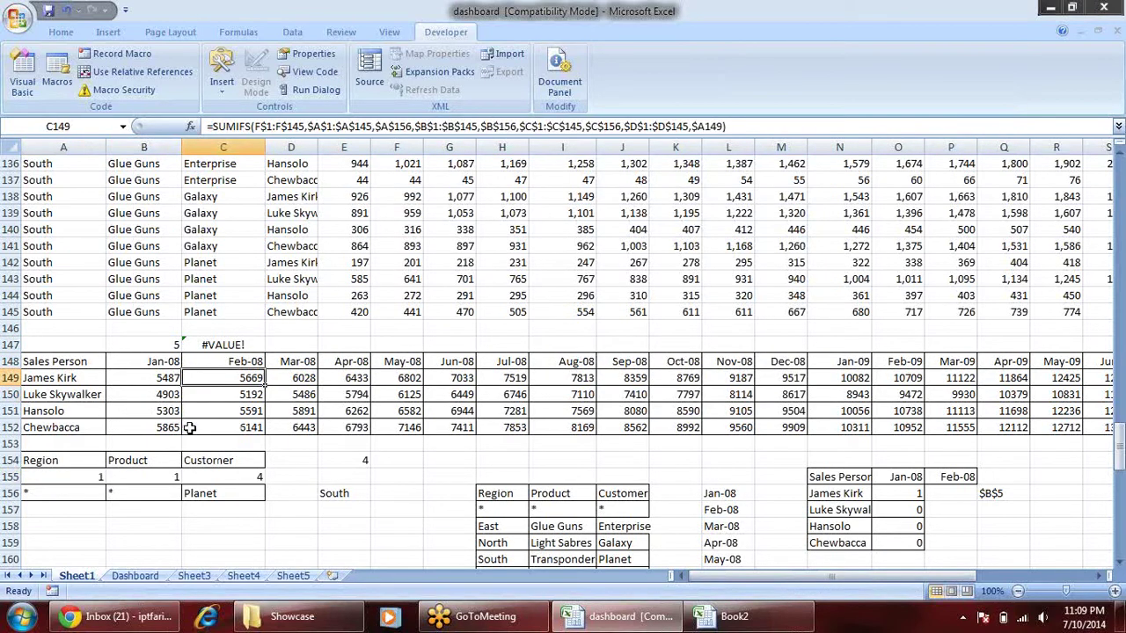
pyautogui.scroll(-1, 264, 402)
pyautogui.scroll(-2, 321, 378)
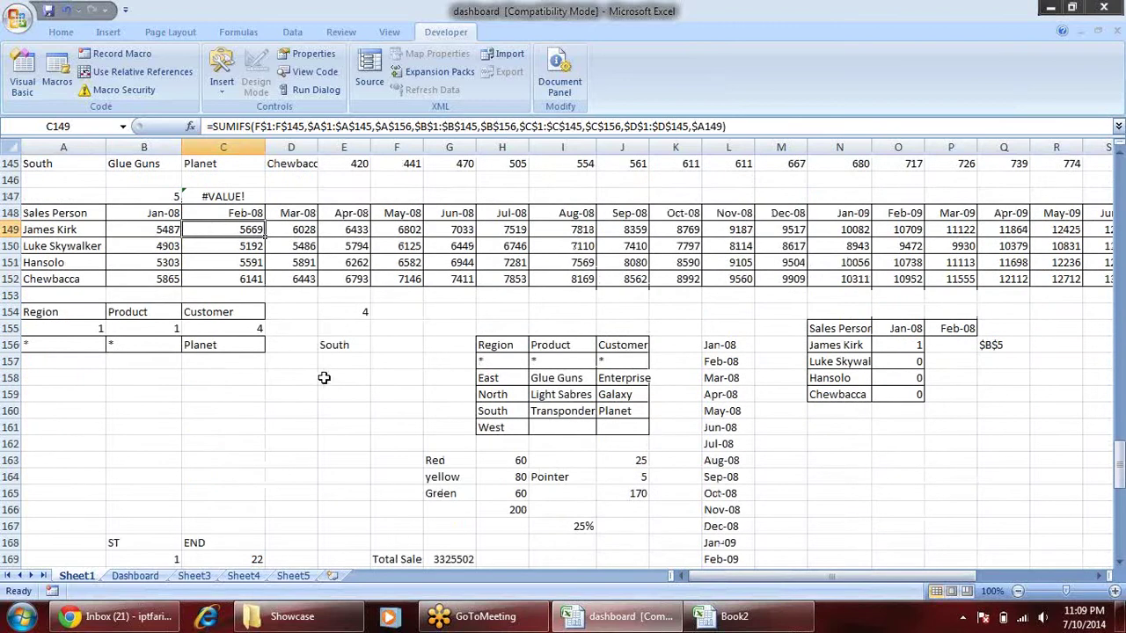
pyautogui.scroll(-4, 323, 378)
pyautogui.scroll(-4, 322, 377)
pyautogui.click(189, 382)
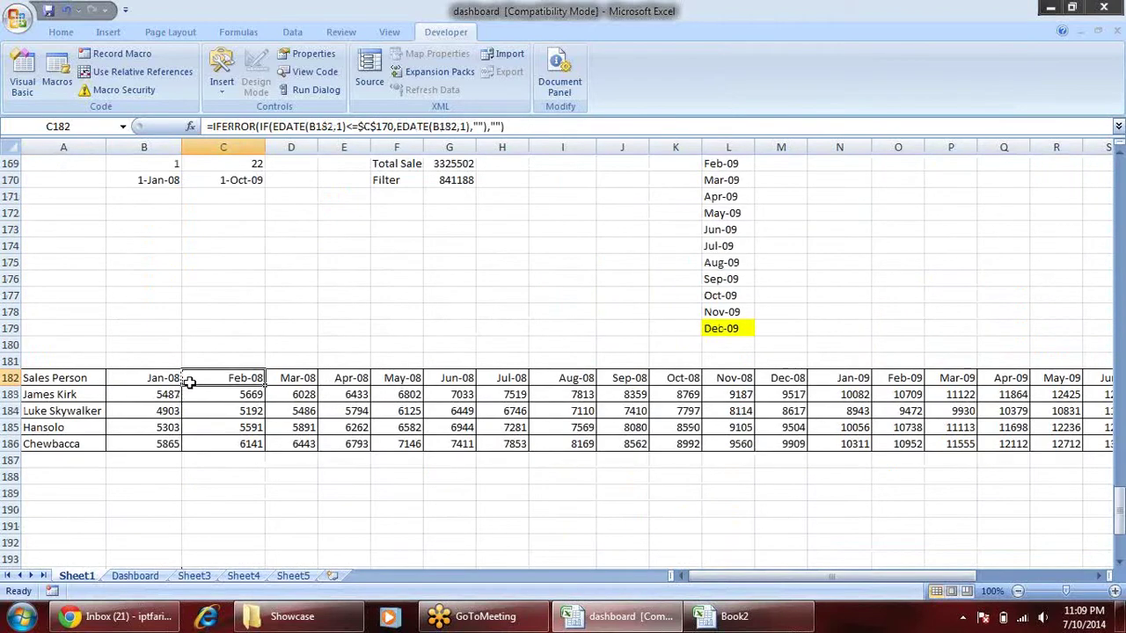
pyautogui.scroll(2, 215, 370)
pyautogui.click(161, 278)
# - Change the start month number to 5 and check the filtered table's month headers
pyautogui.click(174, 262)
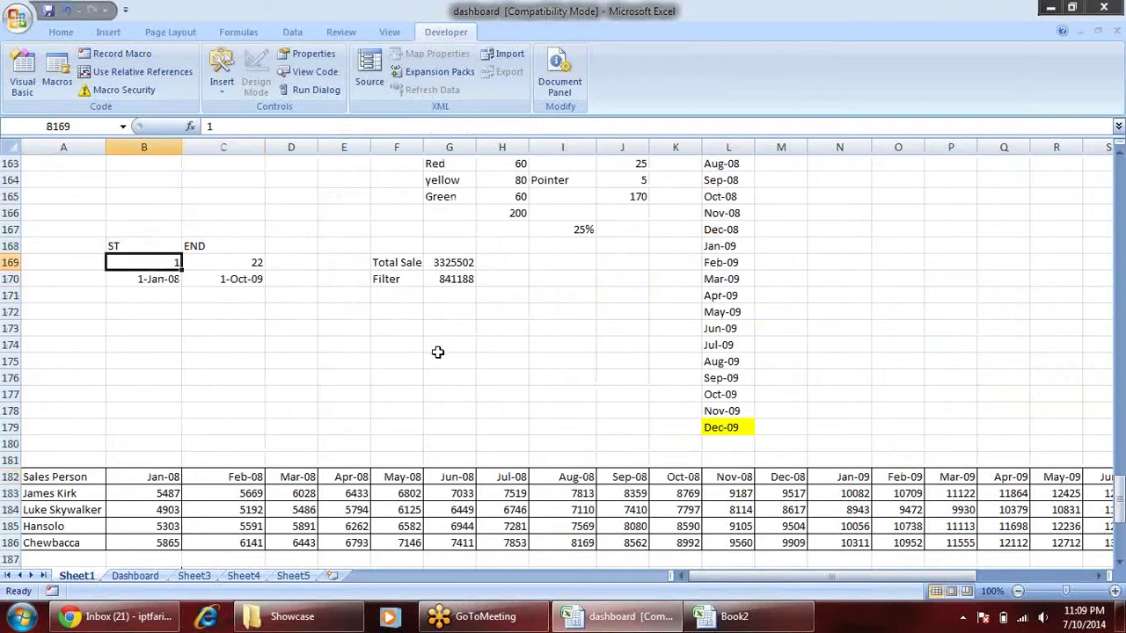
pyautogui.write('5')
pyautogui.press('Return')
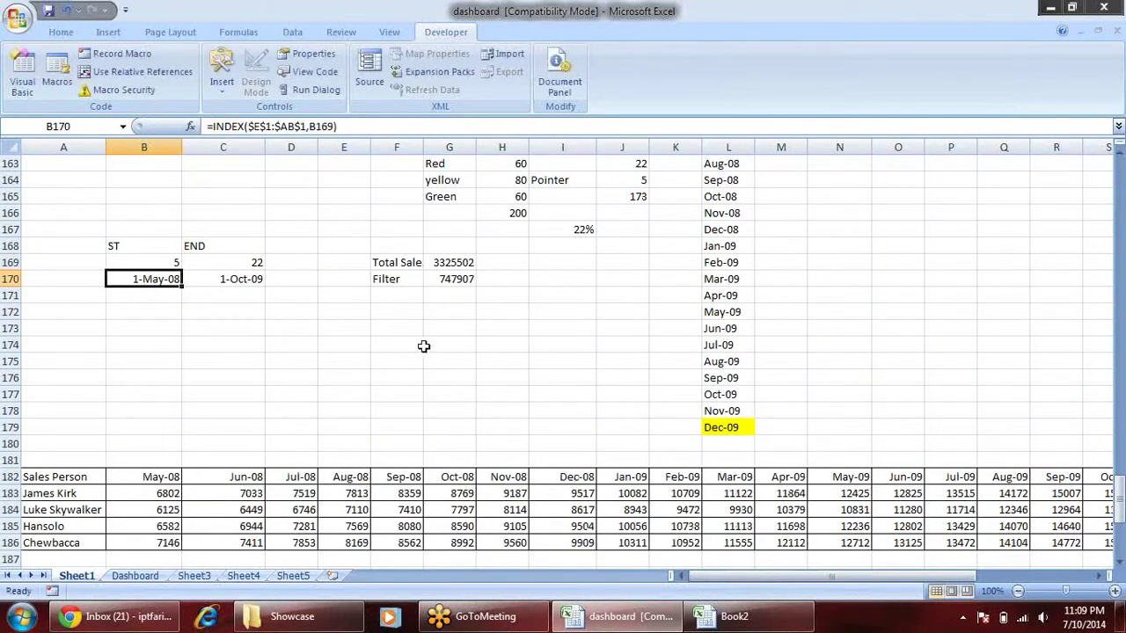
pyautogui.moveTo(163, 482); pyautogui.dragTo(486, 480)
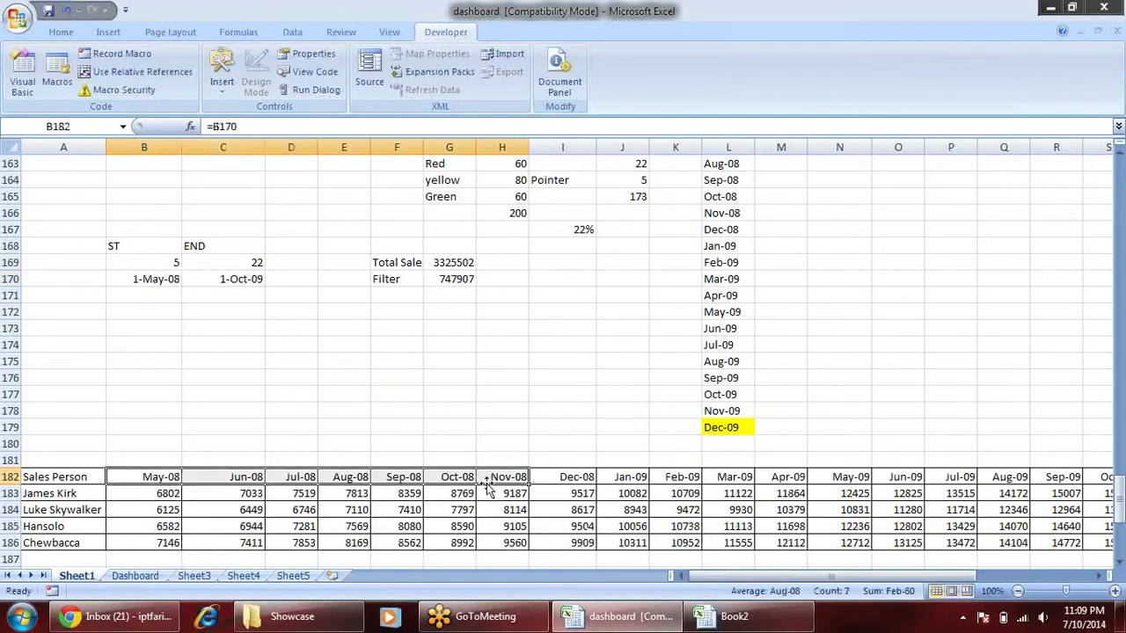
pyautogui.press('Right')
pyautogui.press('Right')
pyautogui.press('Right')
pyautogui.press('Right')
pyautogui.press('Right')
pyautogui.press('Right')
pyautogui.press('Right')
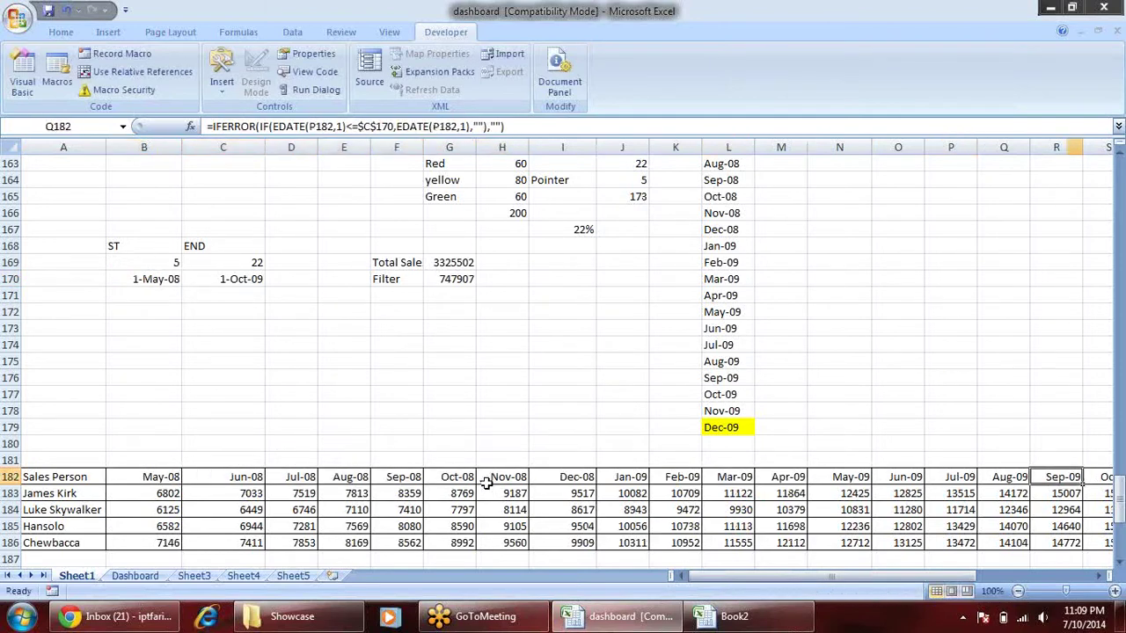
pyautogui.press('Right')
pyautogui.press('Right')
pyautogui.press('Right')
pyautogui.press('Left')
pyautogui.press('Left')
pyautogui.press('Left')
pyautogui.press('Left')
pyautogui.press('Left')
pyautogui.press('Left')
pyautogui.press('Left')
pyautogui.press('Left')
pyautogui.press('Left')
pyautogui.press('Left')
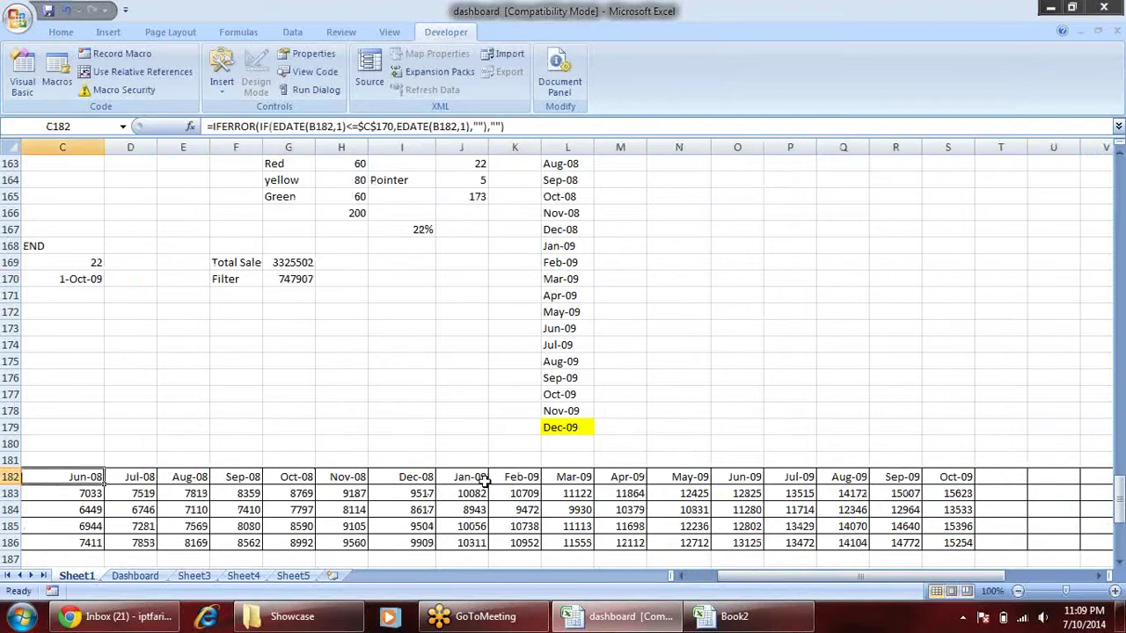
# - Check the end date lookup formula, then change the start month number to 10
pyautogui.click(51, 280)
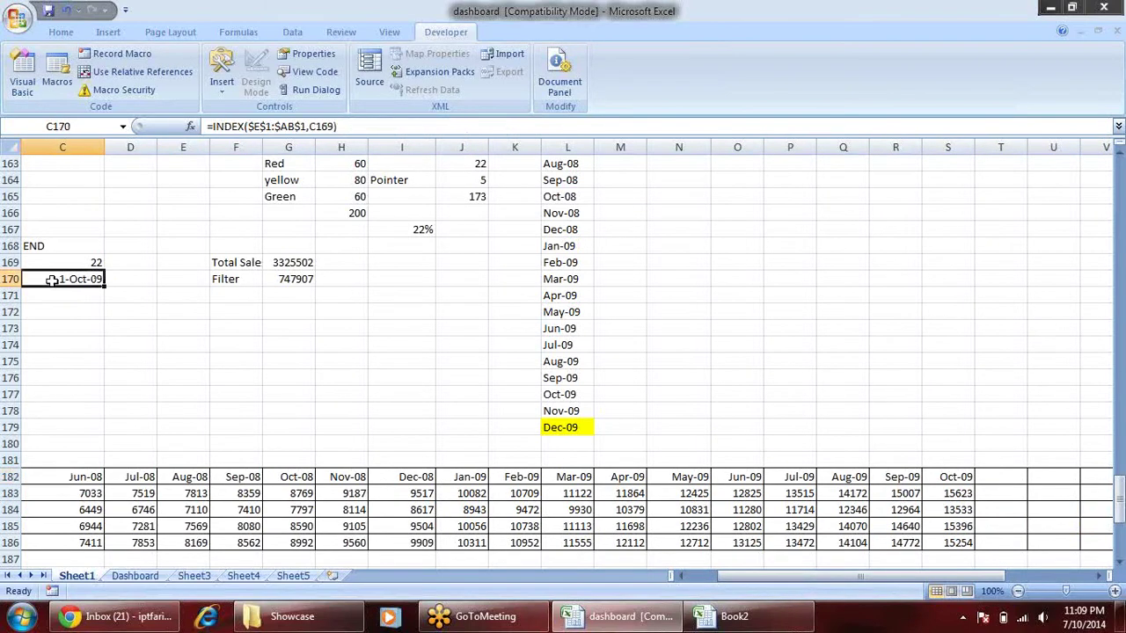
pyautogui.press('Left')
pyautogui.press('Left')
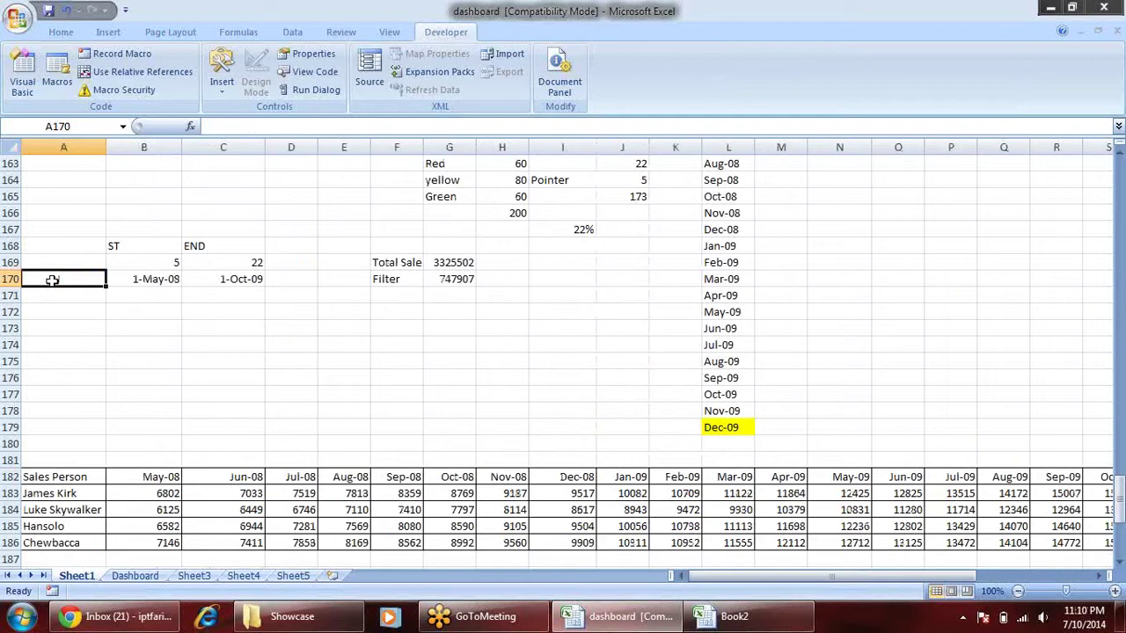
pyautogui.press('Right')
pyautogui.press('Right')
pyautogui.press('Left')
pyautogui.press('Up')
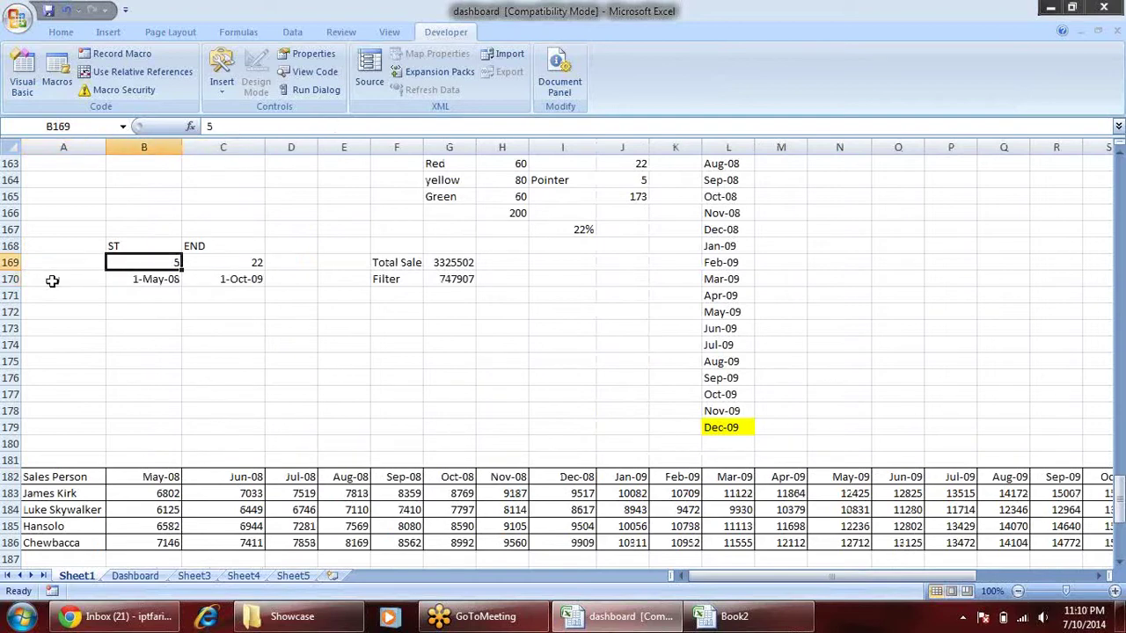
pyautogui.write('1')
pyautogui.press('Return')
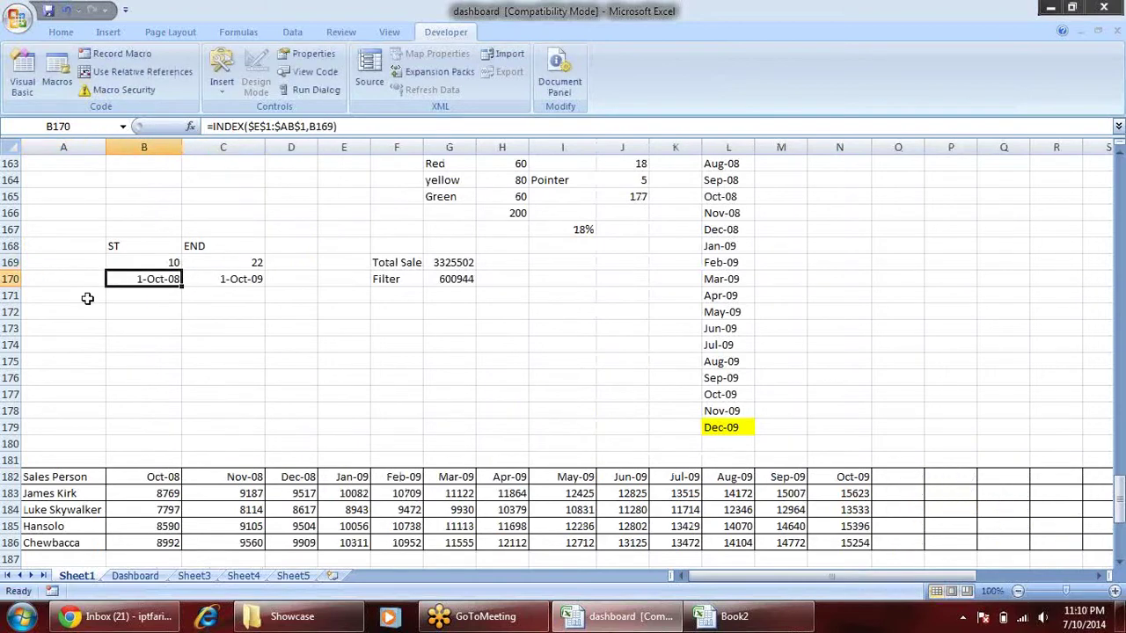
# - Verify the 1-Oct-09 end date and the recalculated filtered sales and month header formulas
pyautogui.click(233, 278)
pyautogui.moveTo(163, 478); pyautogui.dragTo(893, 493)
pyautogui.click(898, 500)
pyautogui.click(739, 509)
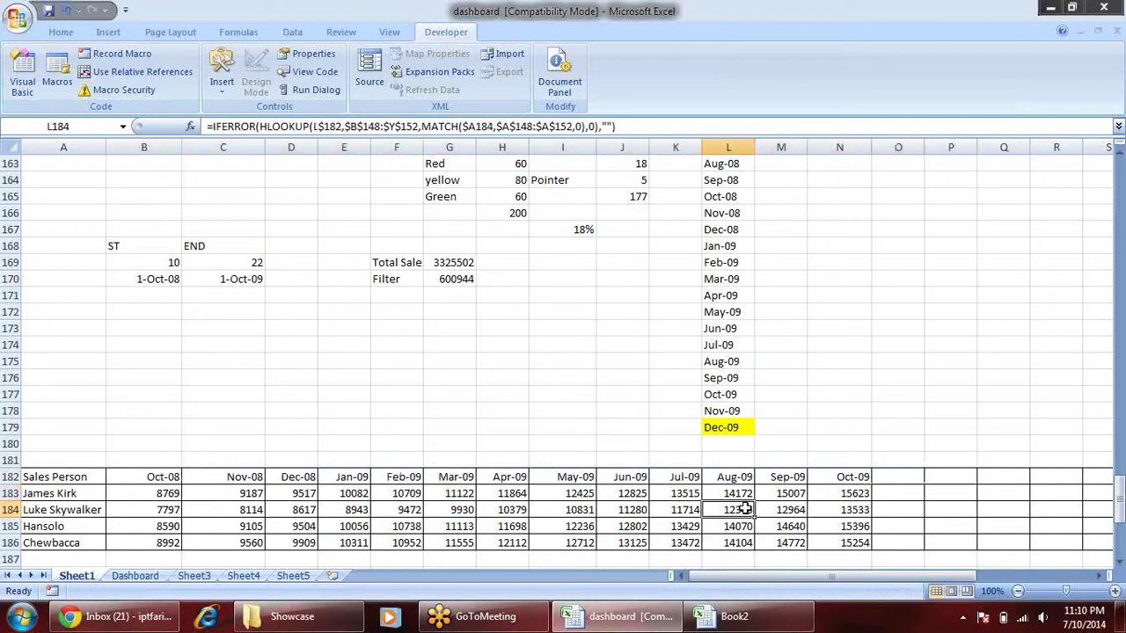
pyautogui.click(572, 514)
pyautogui.click(211, 510)
pyautogui.click(160, 496)
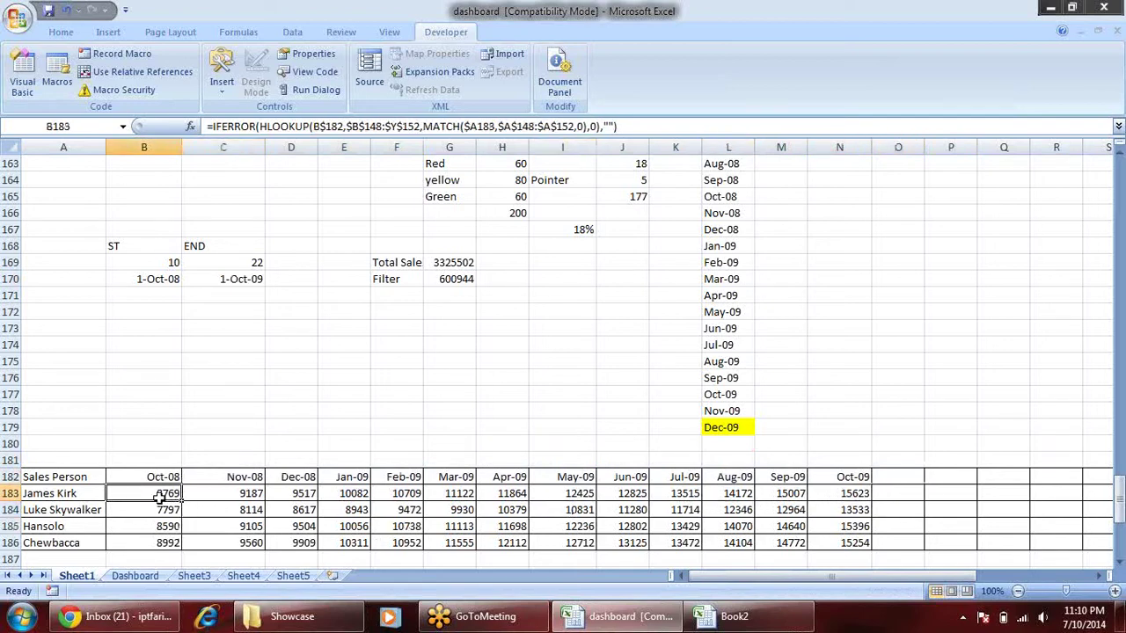
pyautogui.click(158, 476)
pyautogui.click(295, 477)
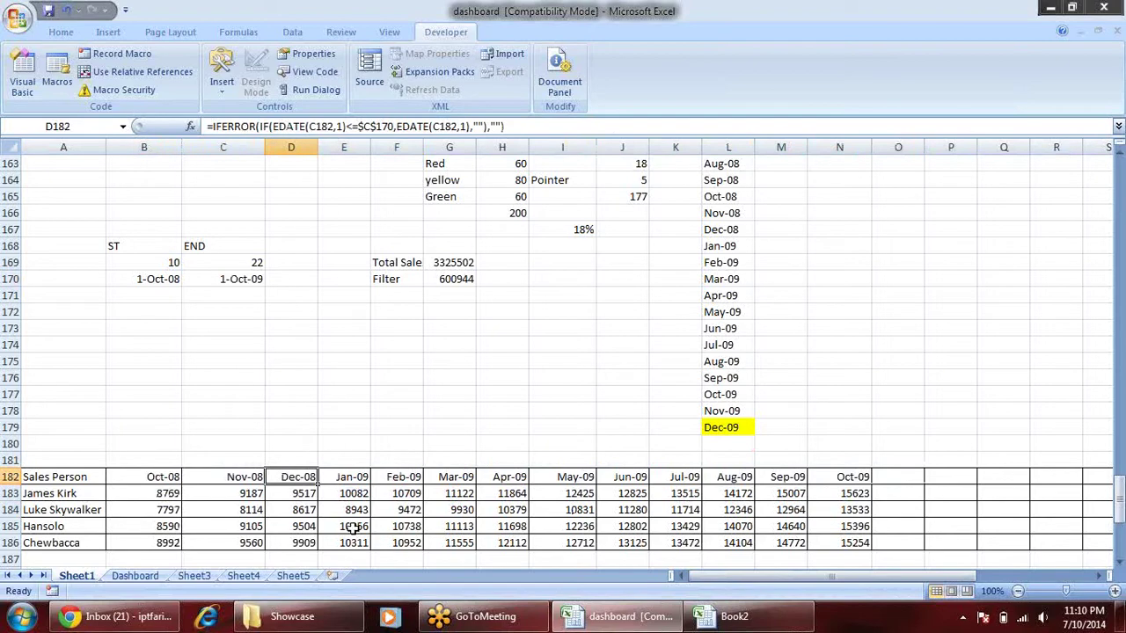
# - Switch between the dashboard and Book2, ending at Book2's Sales Person - Name header
pyautogui.hotkey('ctrl', 'Tab')
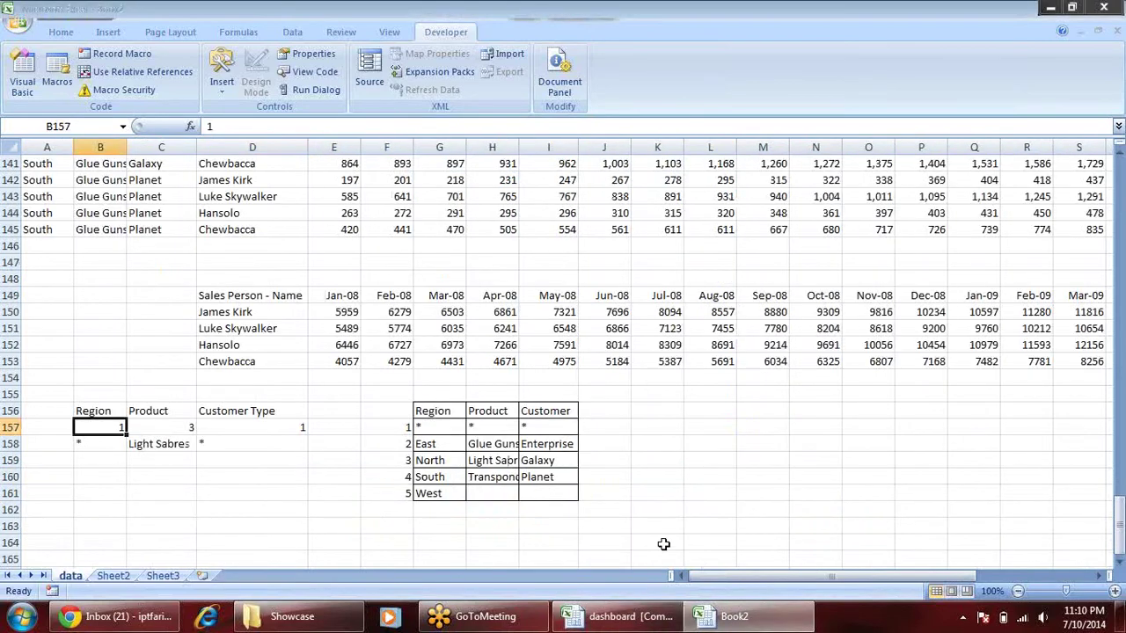
pyautogui.press('Right')
pyautogui.press('alt')
pyautogui.hotkey('ctrl', 'Tab')
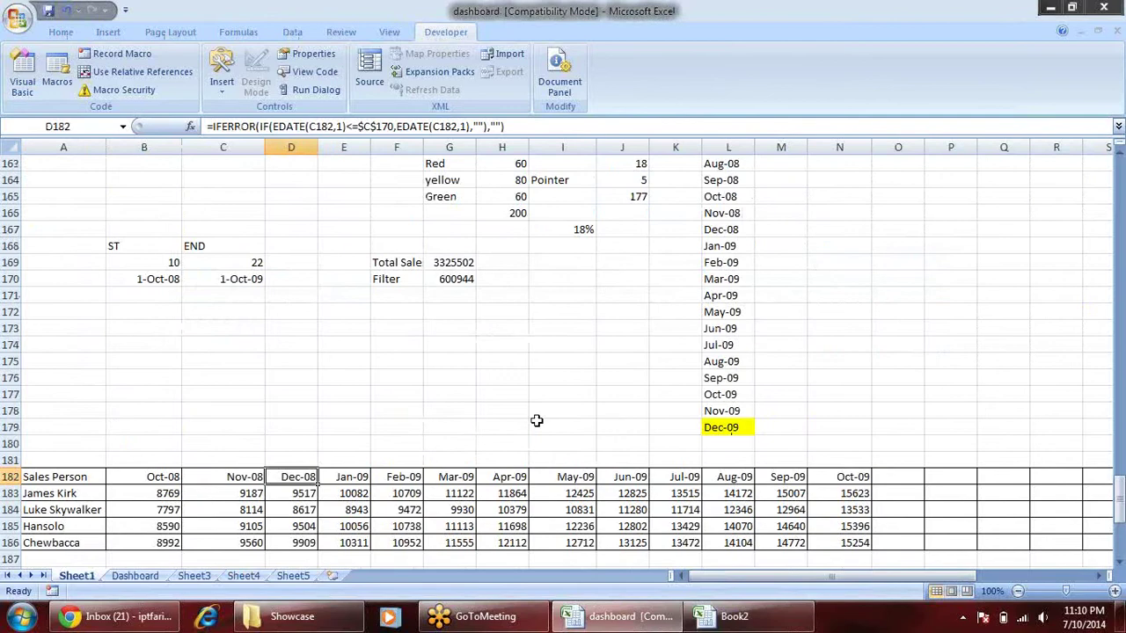
pyautogui.scroll(5, 456, 419)
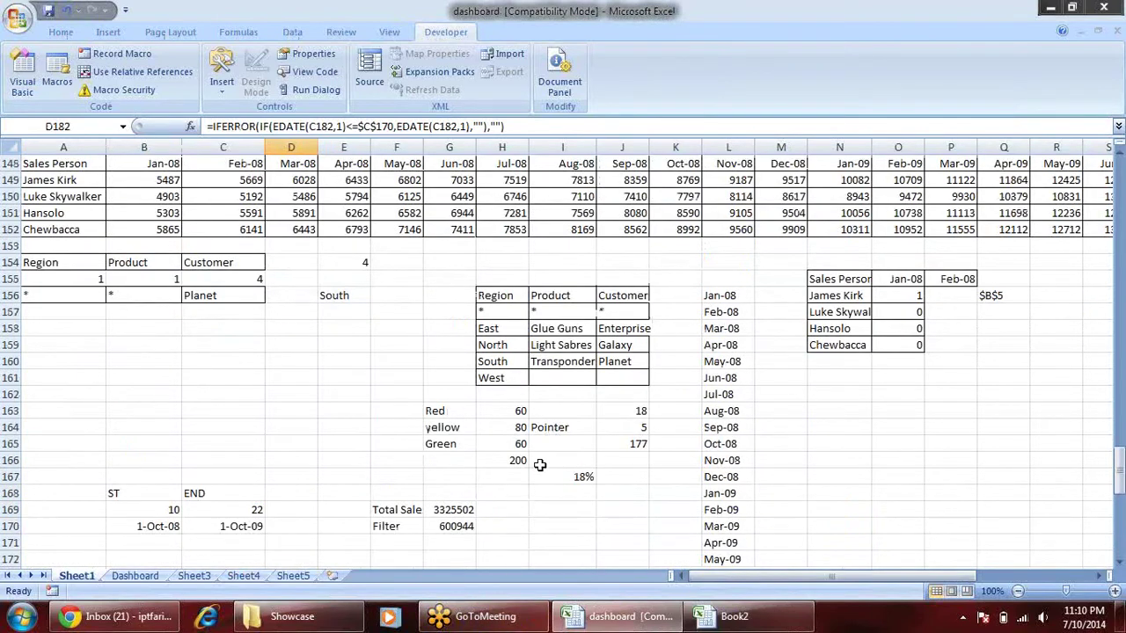
pyautogui.scroll(-5, 552, 431)
pyautogui.scroll(-1, 547, 446)
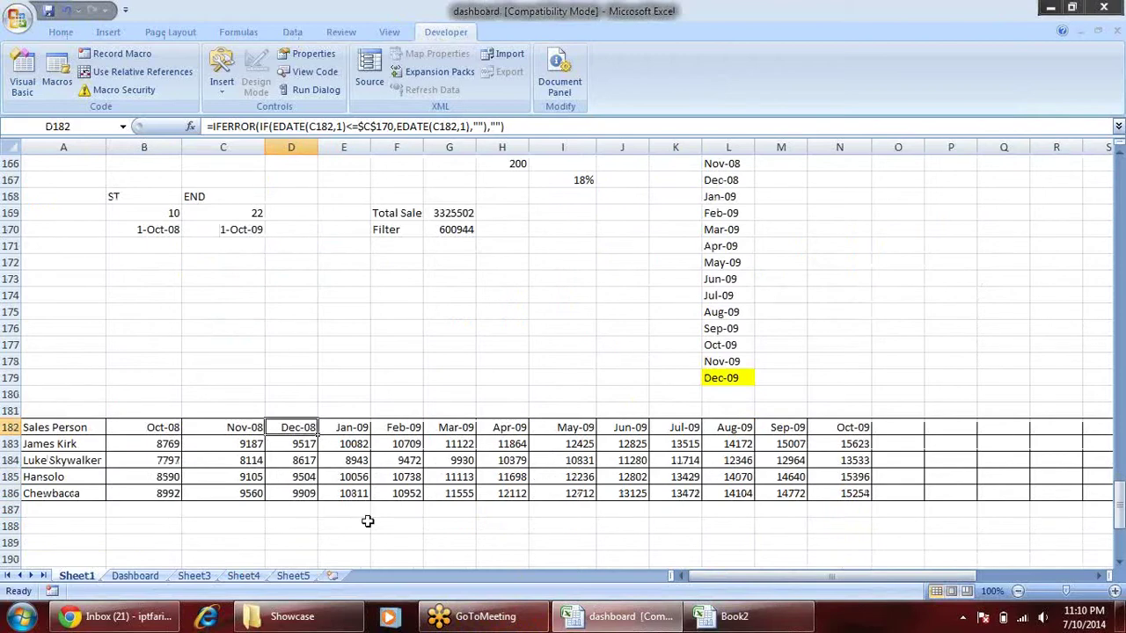
pyautogui.hotkey('ctrl', 'Tab')
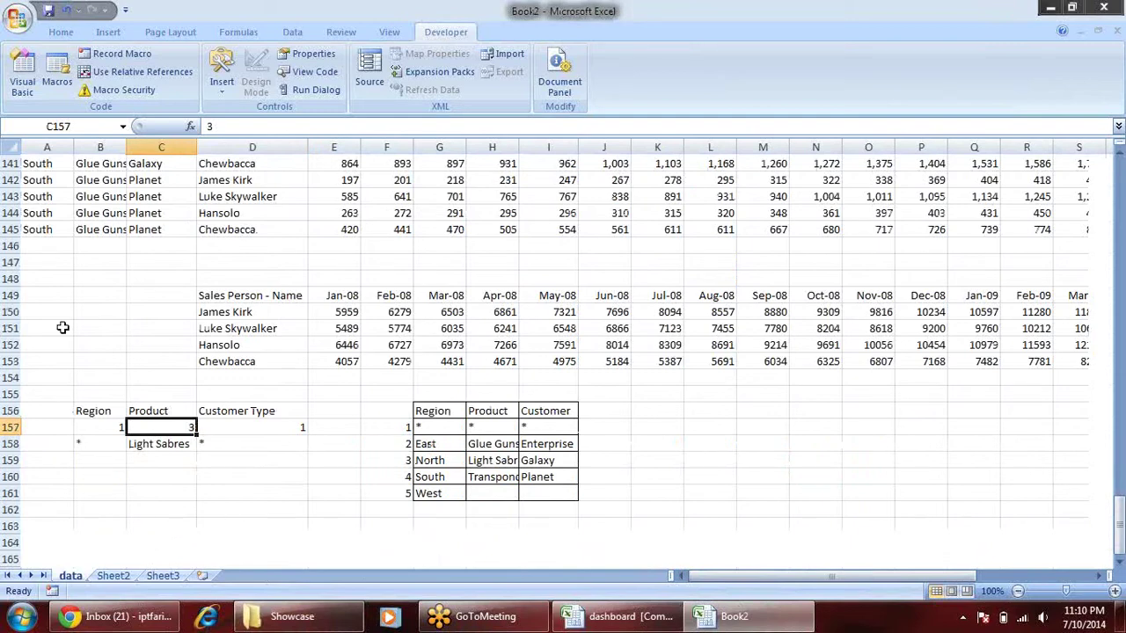
pyautogui.scroll(-2, 123, 351)
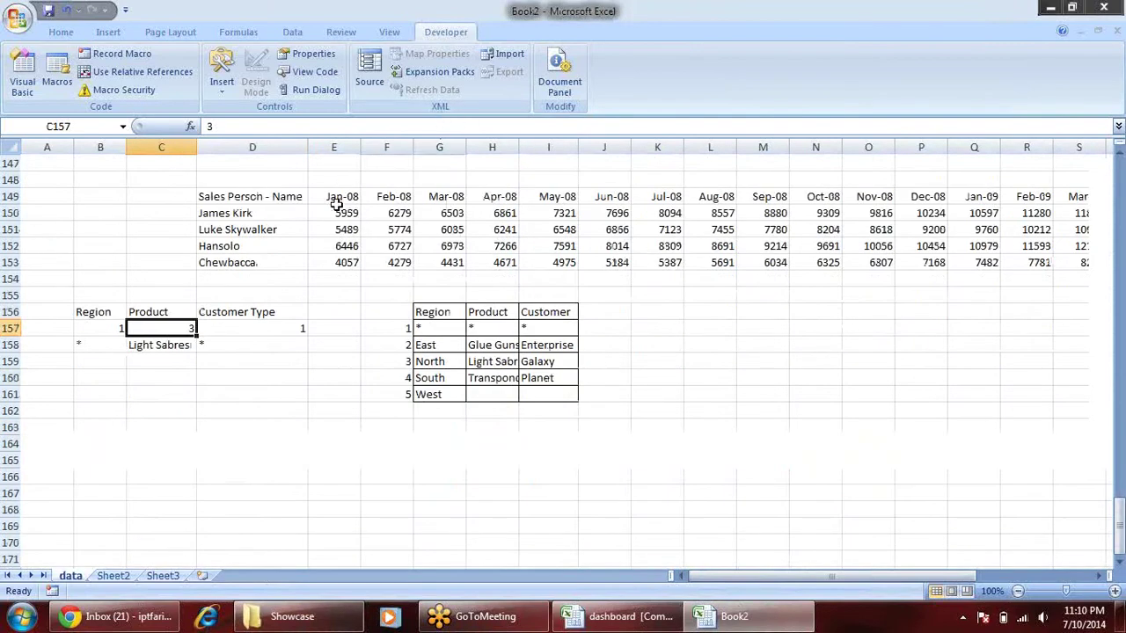
pyautogui.click(280, 195)
# - Copy the salesperson monthly sales table into rows 163–167 as a helper table
pyautogui.hotkey('ctrl', 'shift', 'Right')
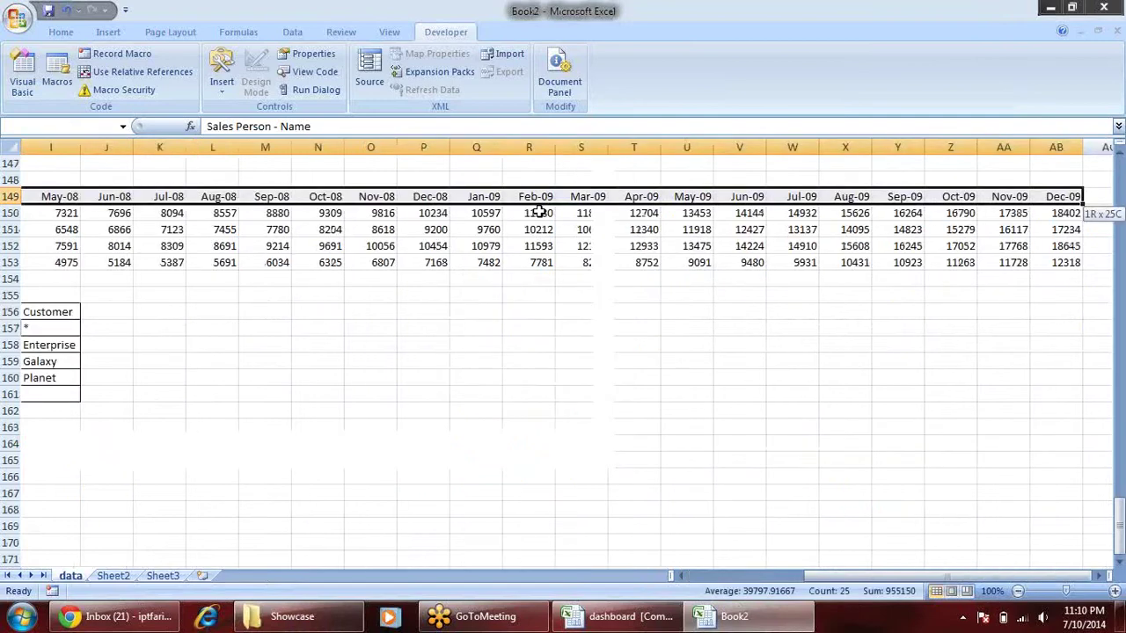
pyautogui.hotkey('ctrl', 'shift', 'Down')
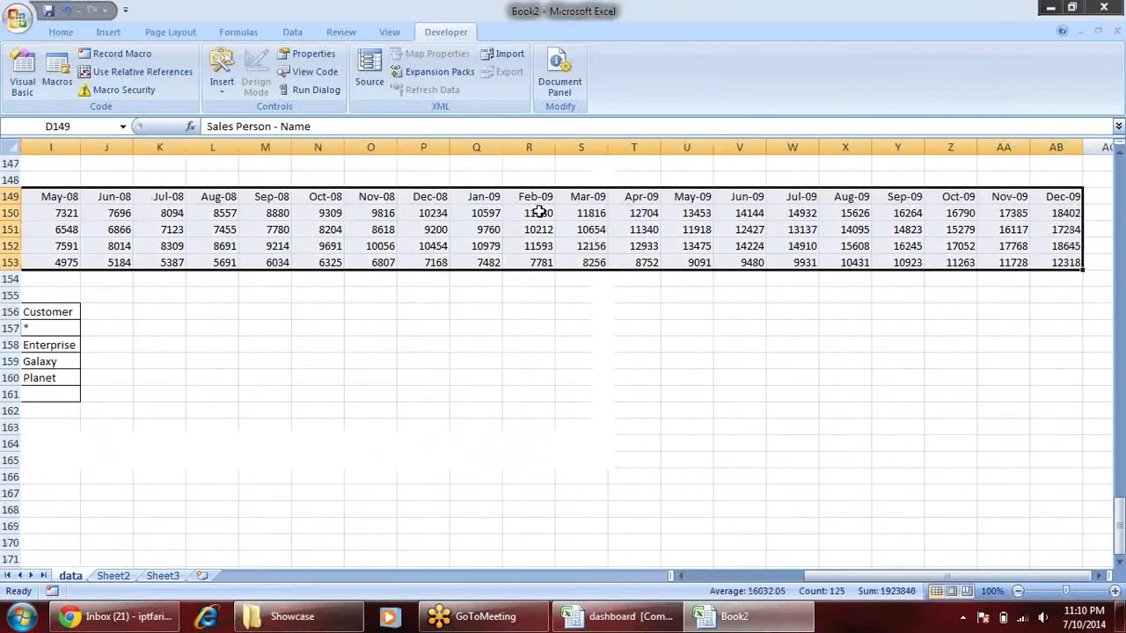
pyautogui.hotkey('ctrl', 'c')
pyautogui.press('Down')
pyautogui.press('Down')
pyautogui.press('Down')
pyautogui.press('Down')
pyautogui.press('Down')
pyautogui.press('Down')
pyautogui.press('Down')
pyautogui.press('Left')
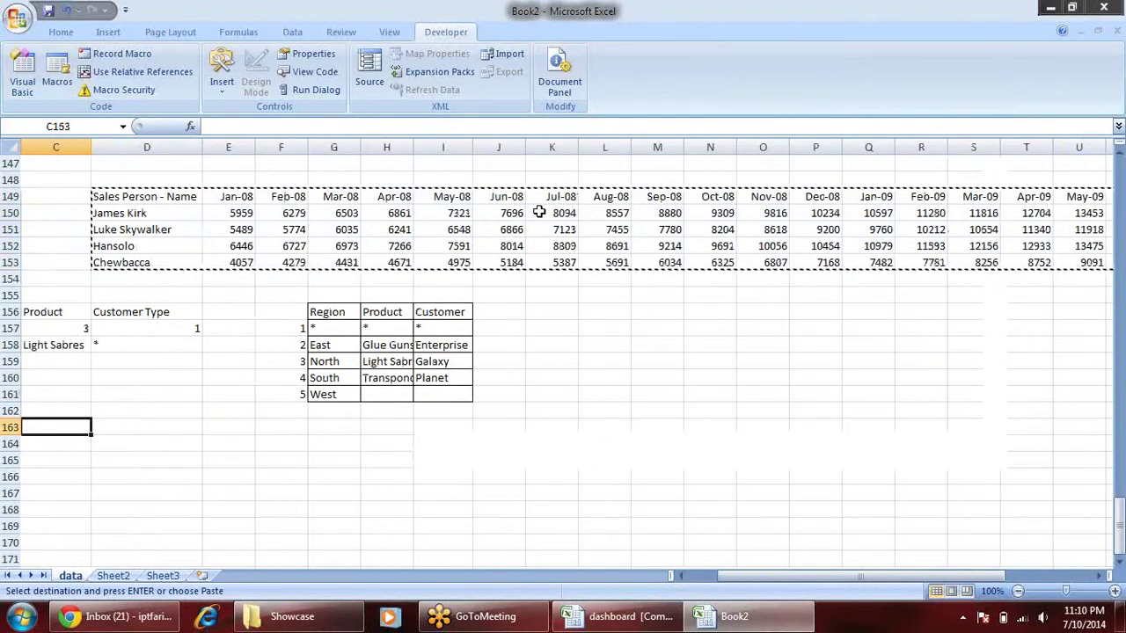
pyautogui.press('Right')
pyautogui.press('Return')
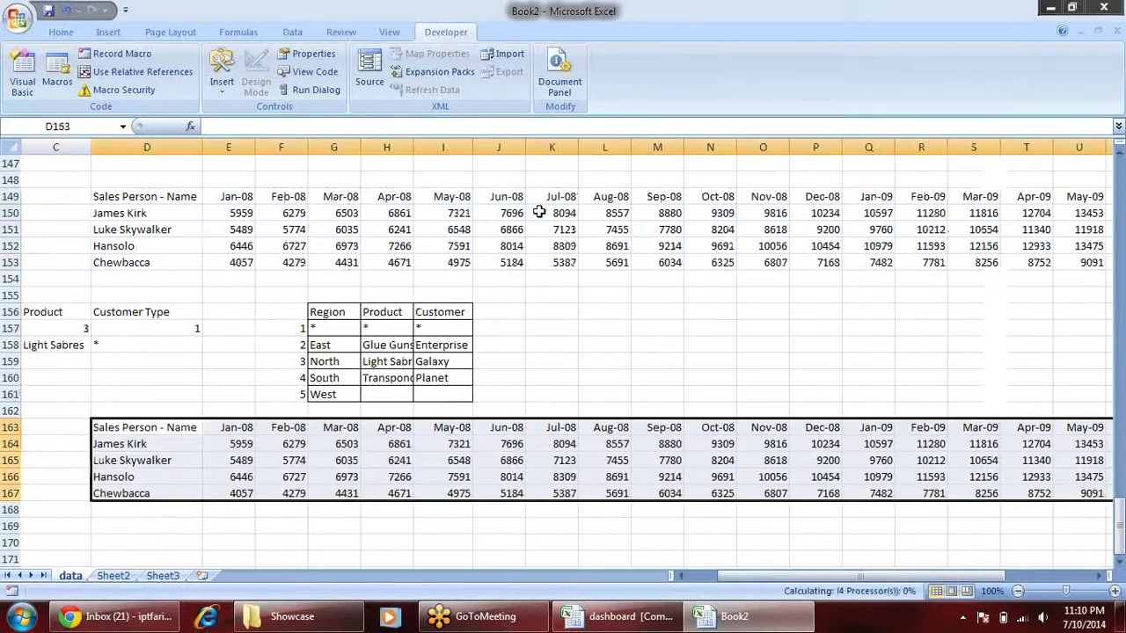
pyautogui.click(380, 524)
pyautogui.click(242, 444)
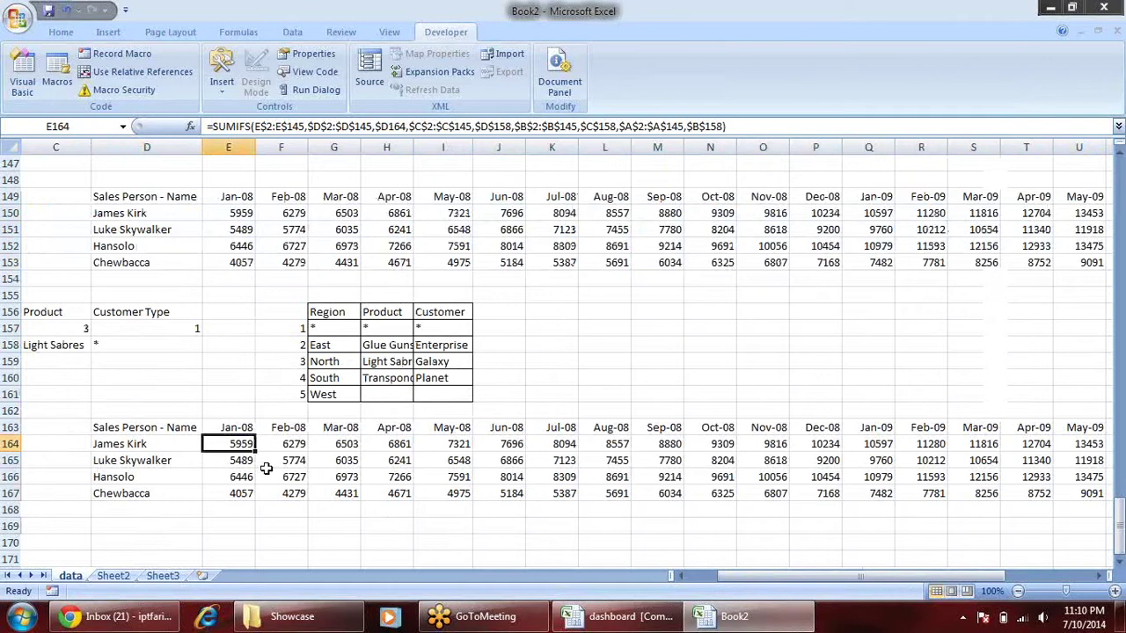
# - Clear the copied monthly values from helper cells E164:AB167
pyautogui.hotkey('ctrl', 'shift', 'Right')
pyautogui.hotkey('ctrl', 'shift', 'Down')
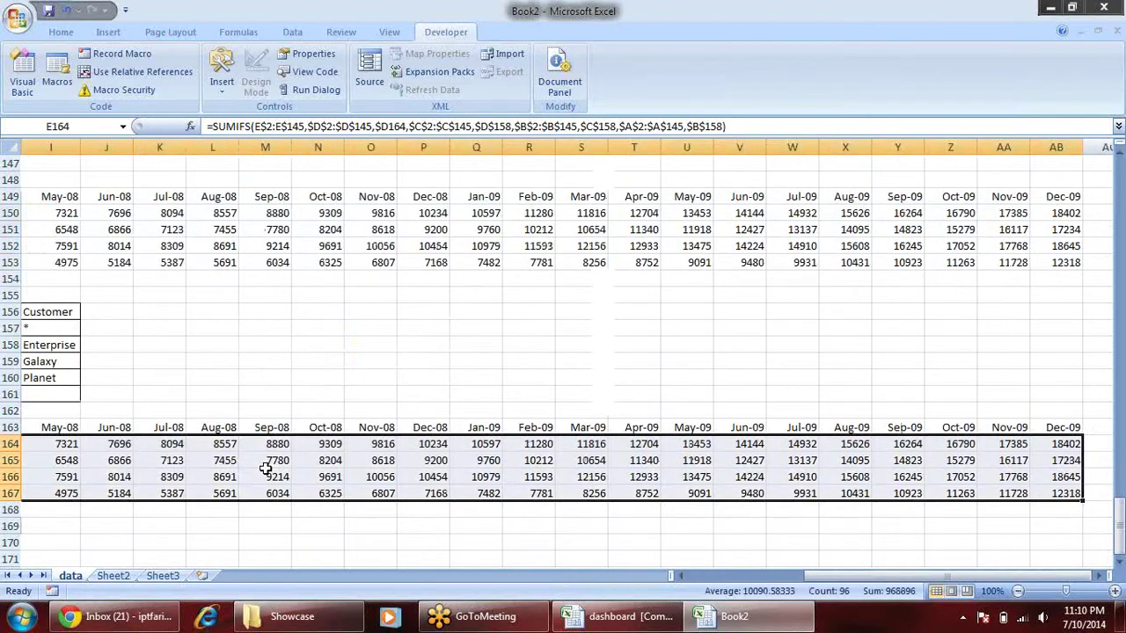
pyautogui.press('Delete')
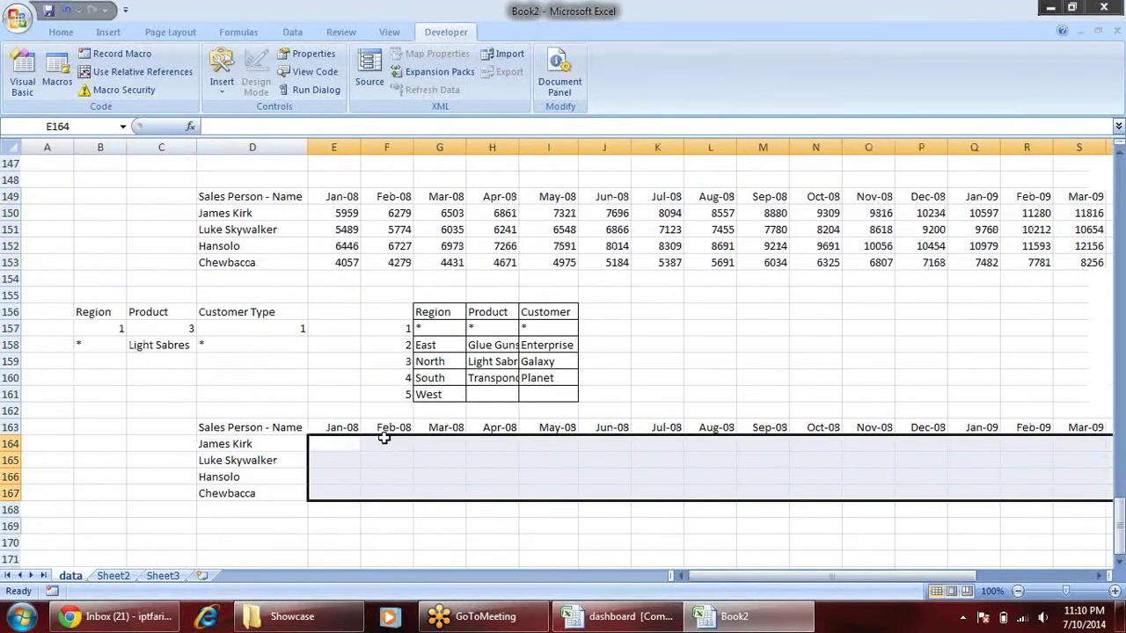
pyautogui.click(341, 427)
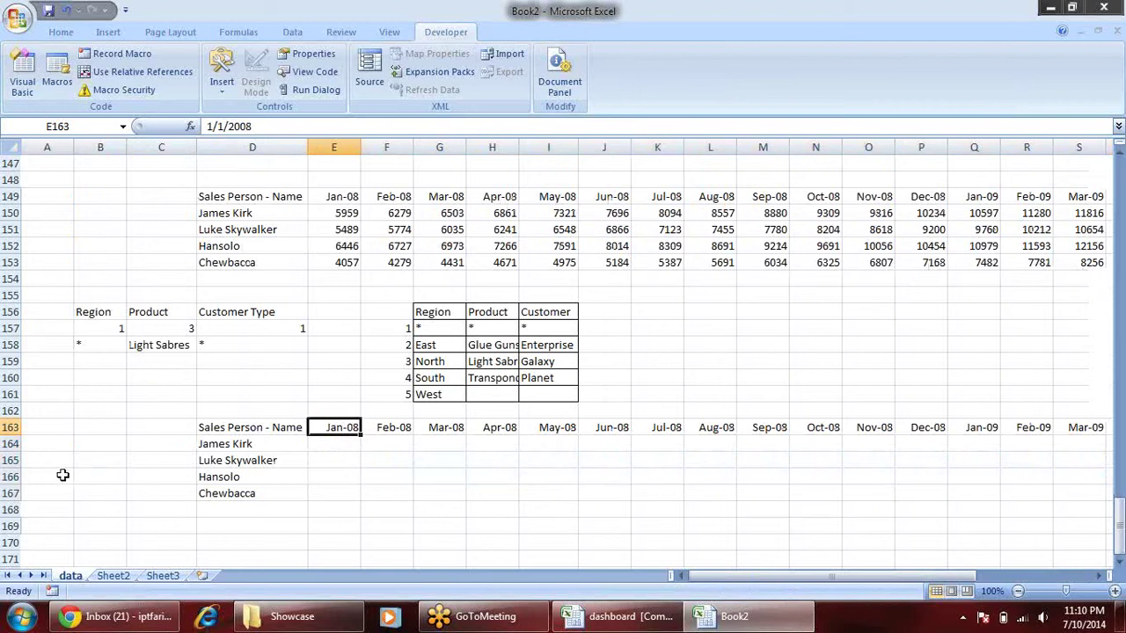
# - Label A163 'Start Dt' and B163 'End Dt', then return to the Dashboard sheet
pyautogui.click(46, 429)
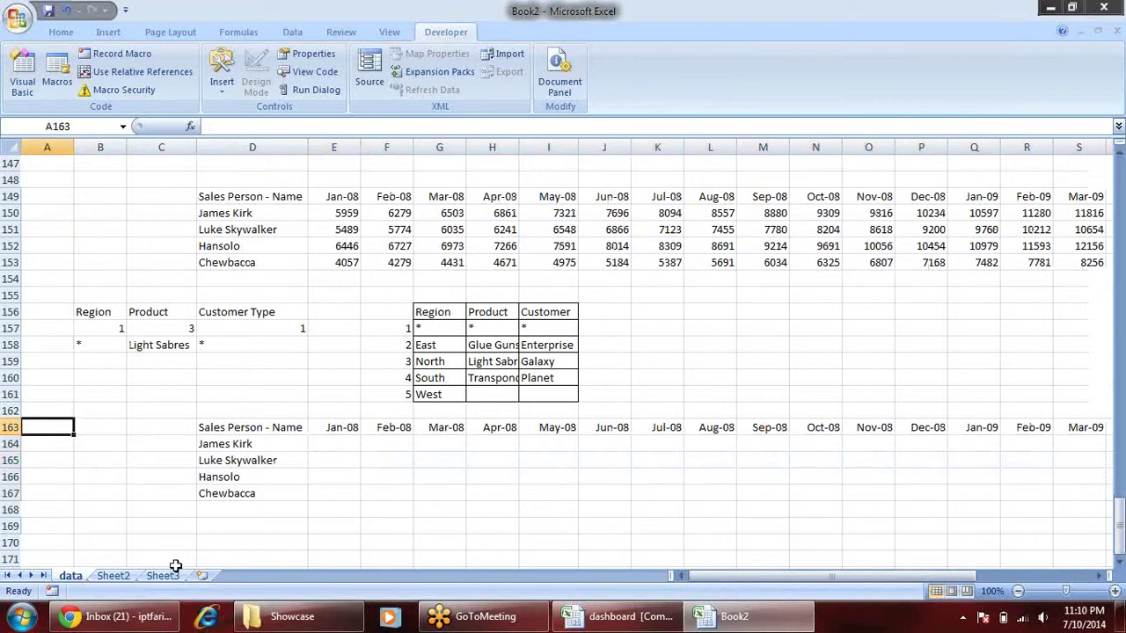
pyautogui.write('Start Dt')
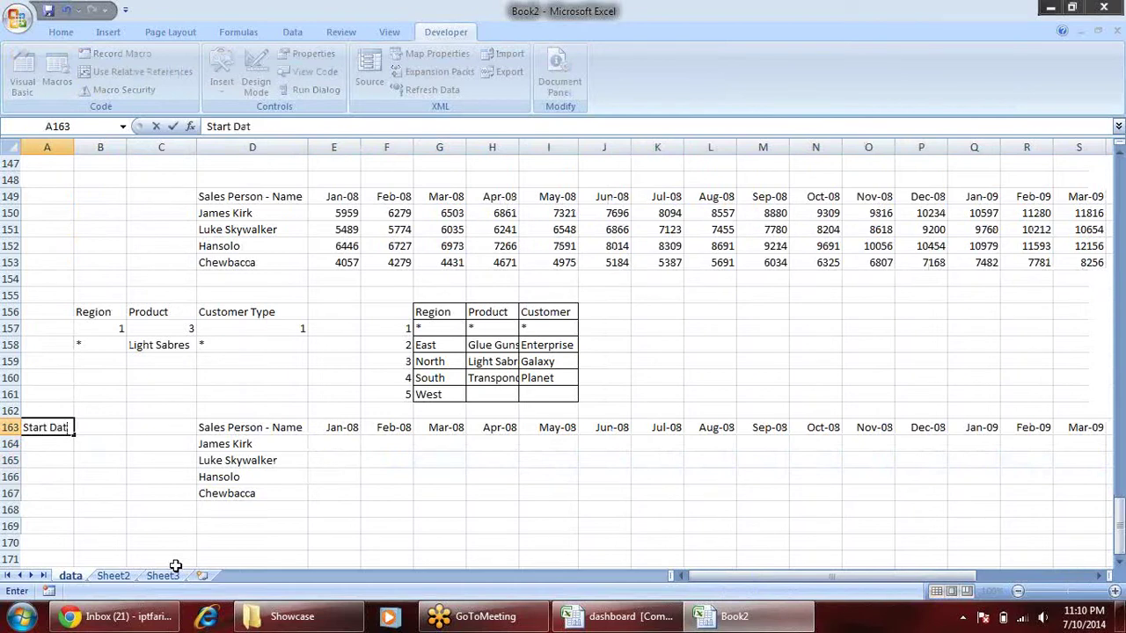
pyautogui.press('Tab')
pyautogui.write('E')
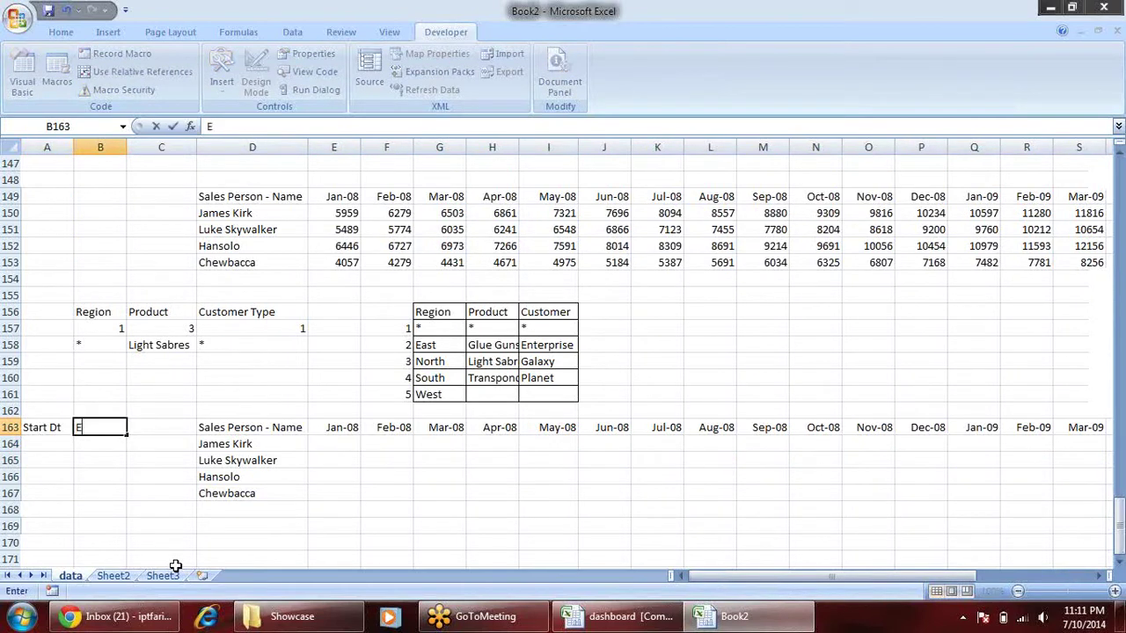
pyautogui.write('nd Dat')
pyautogui.press('BackSpace')
pyautogui.write('t')
pyautogui.press('Return')
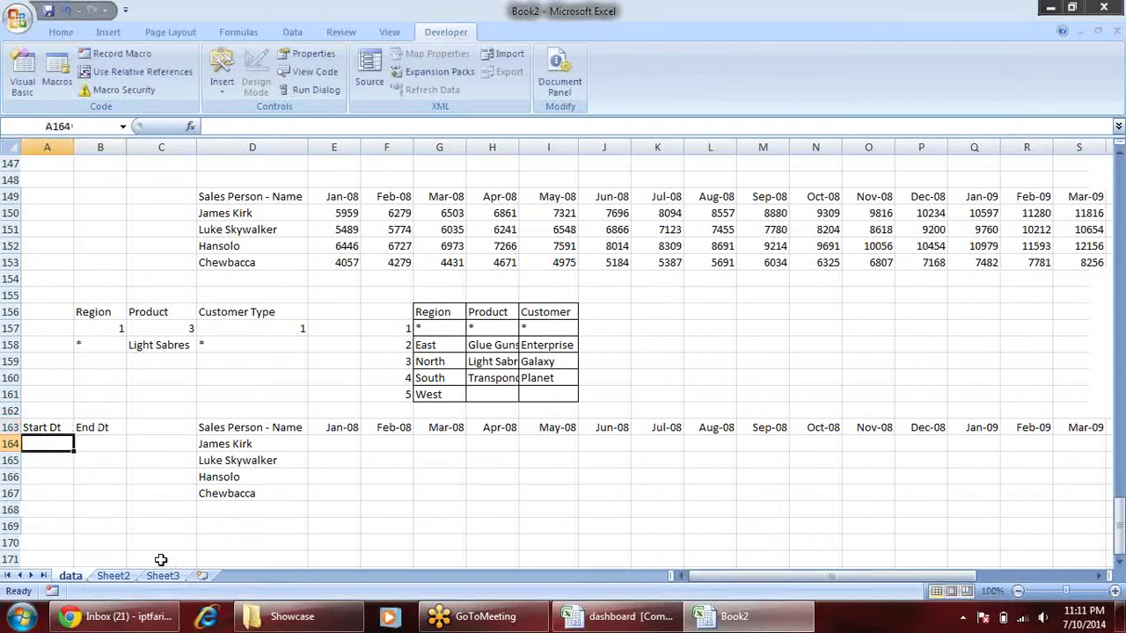
pyautogui.hotkey('alt', 'Tab')
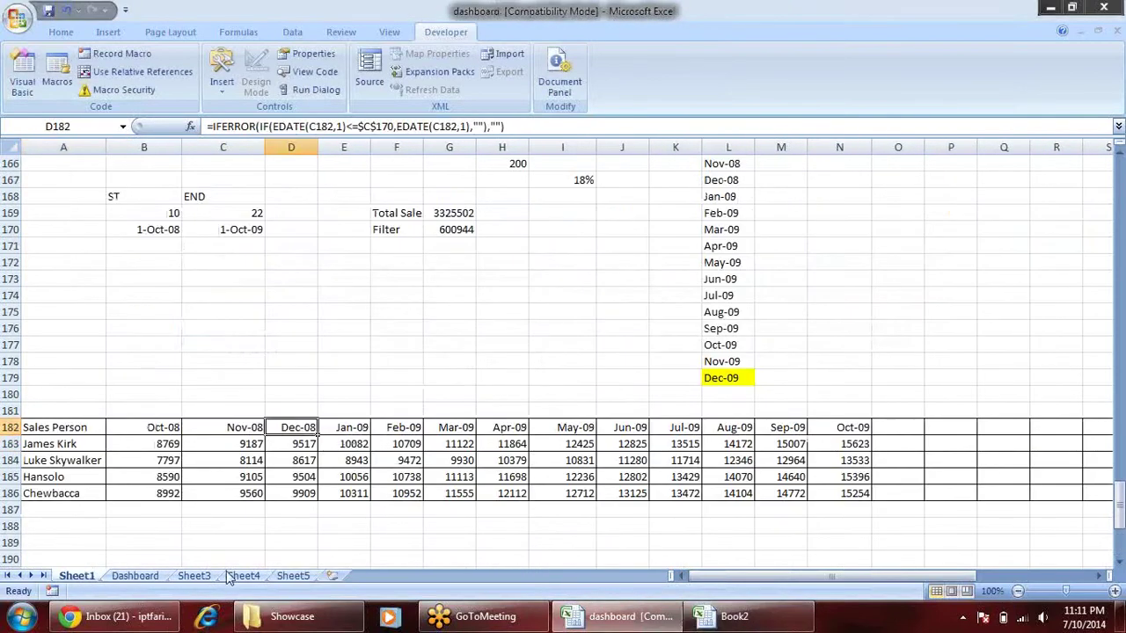
pyautogui.click(136, 576)
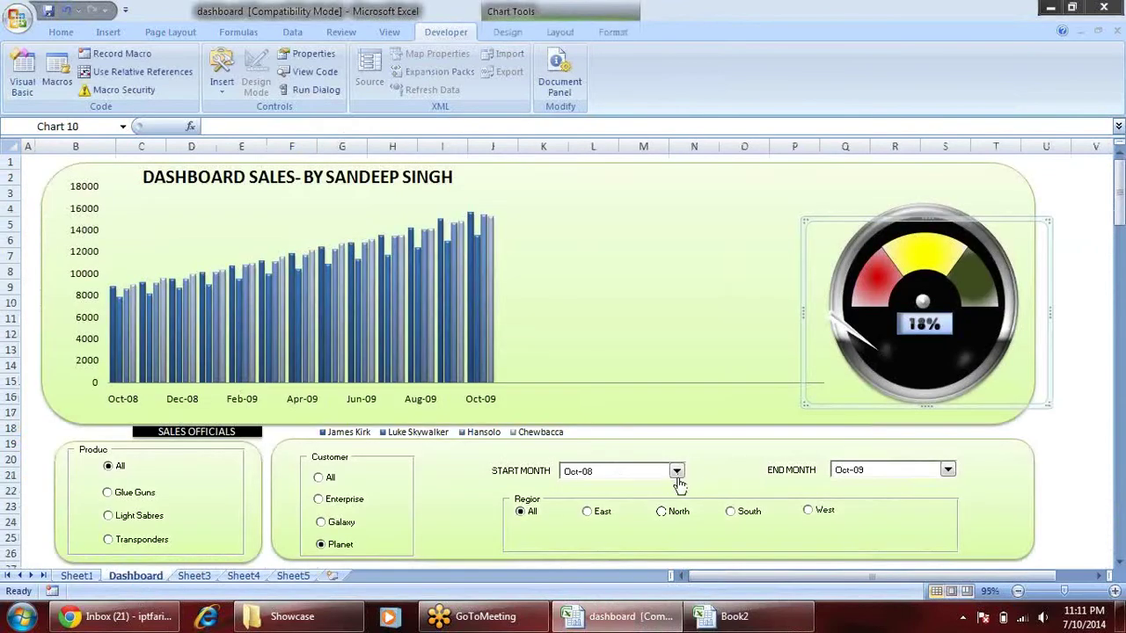
# - Try start months Dec-09 then Jan-08 with end month Aug-09, then return to Book2
pyautogui.click(676, 472)
pyautogui.click(634, 459)
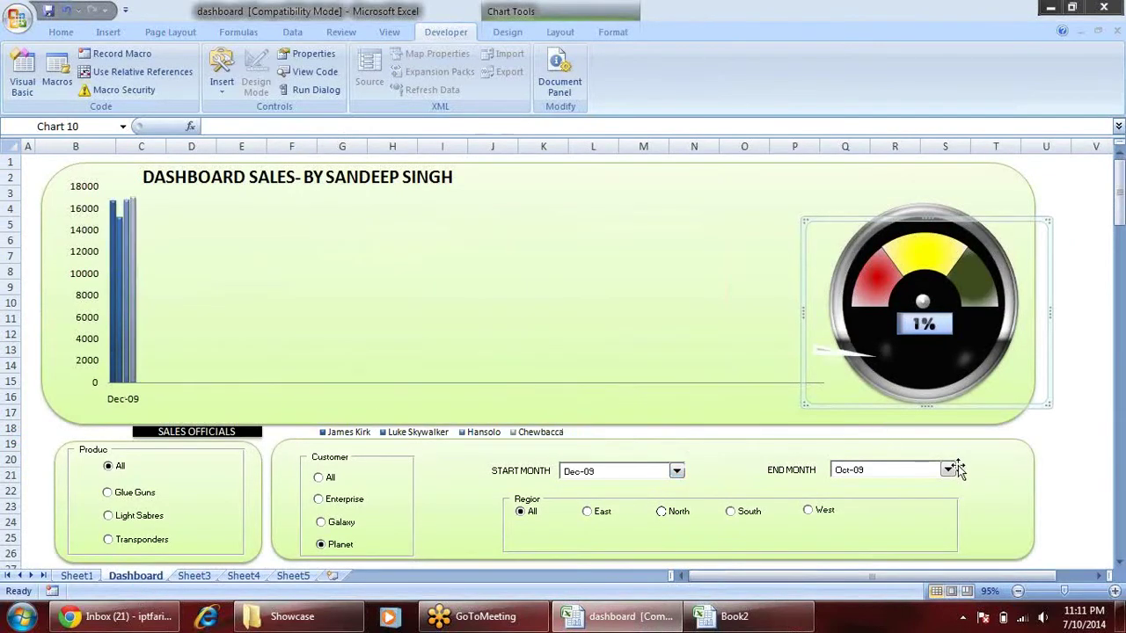
pyautogui.click(947, 470)
pyautogui.click(923, 415)
pyautogui.click(677, 471)
pyautogui.click(606, 232)
pyautogui.hotkey('alt', 'Tab')
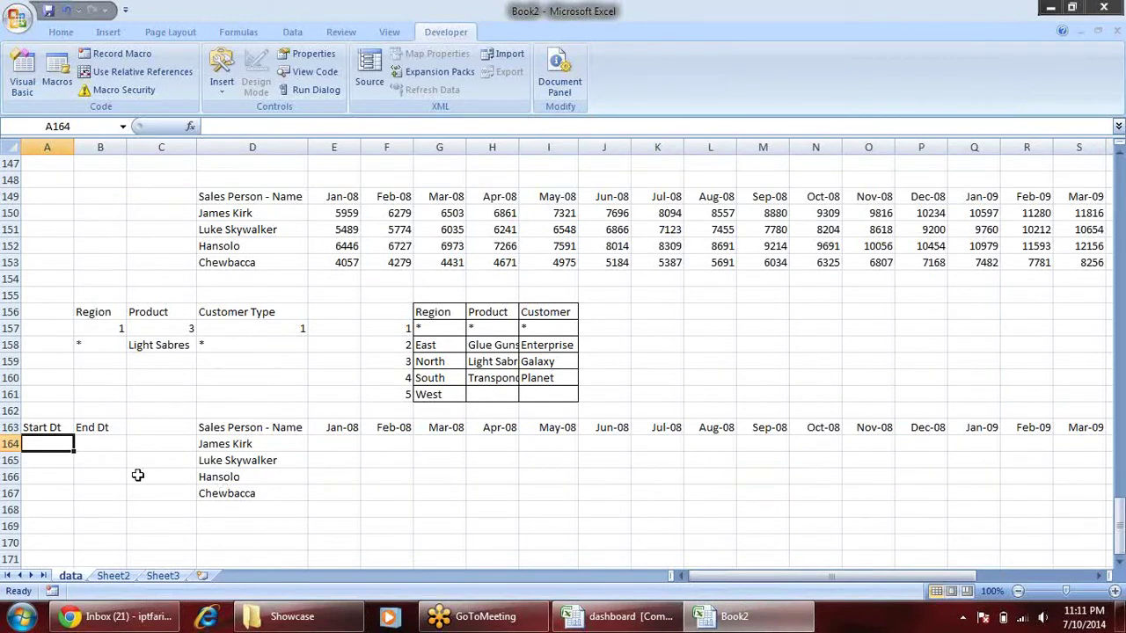
# - Copy the E163:AB163 month headers and paste them transposed starting at C163
pyautogui.click(345, 429)
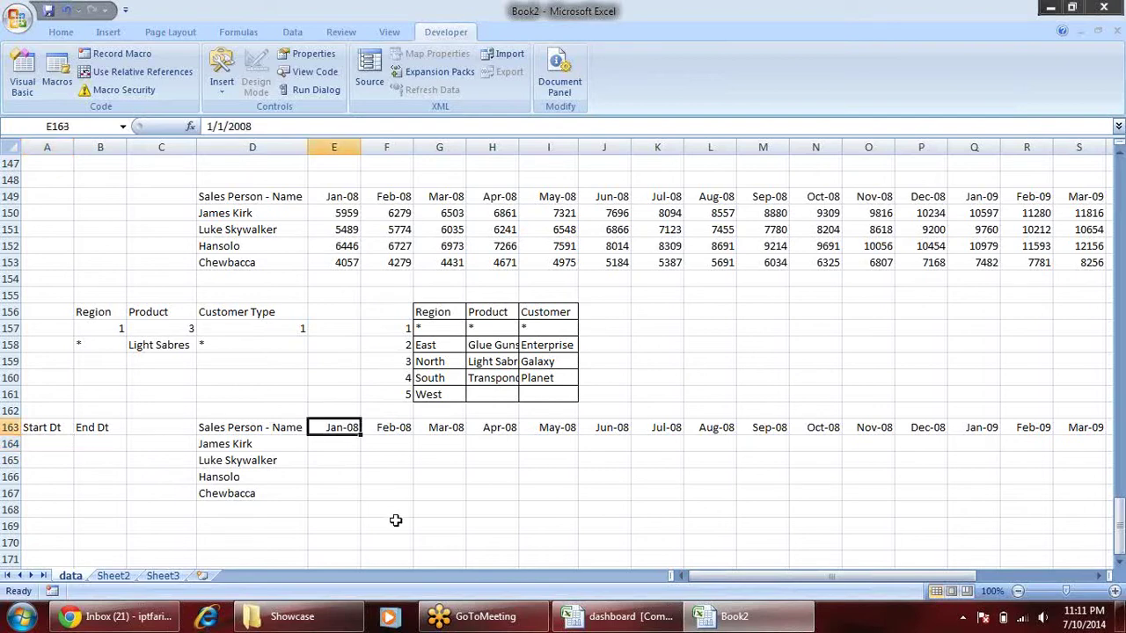
pyautogui.hotkey('ctrl', 'shift', 'Right')
pyautogui.hotkey('ctrl', 'c')
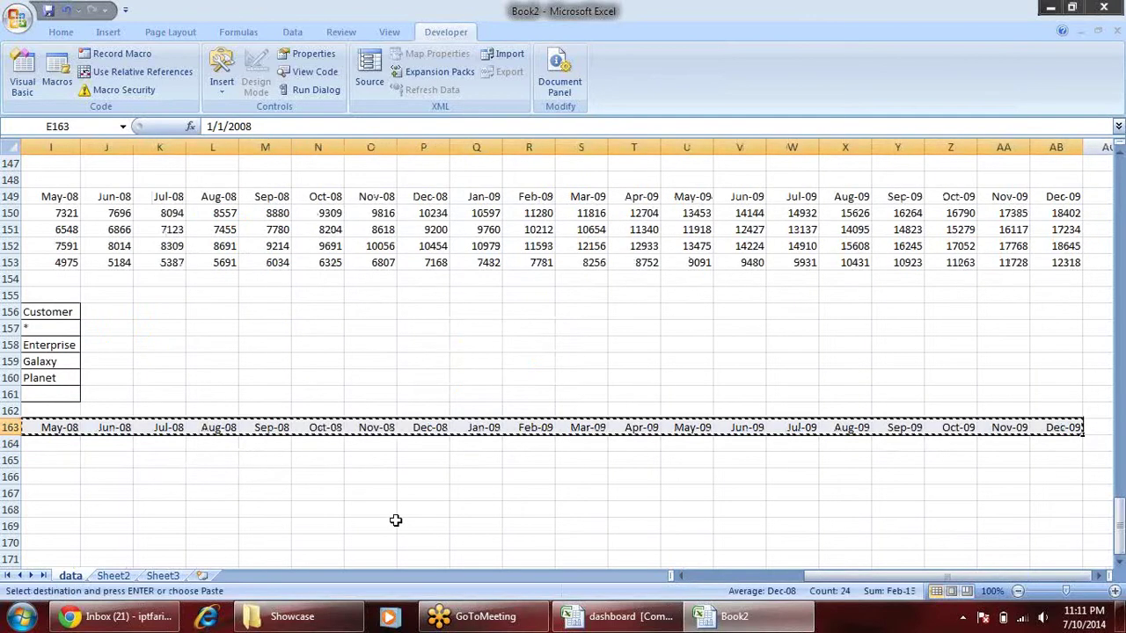
pyautogui.press('Left')
pyautogui.press('Home')
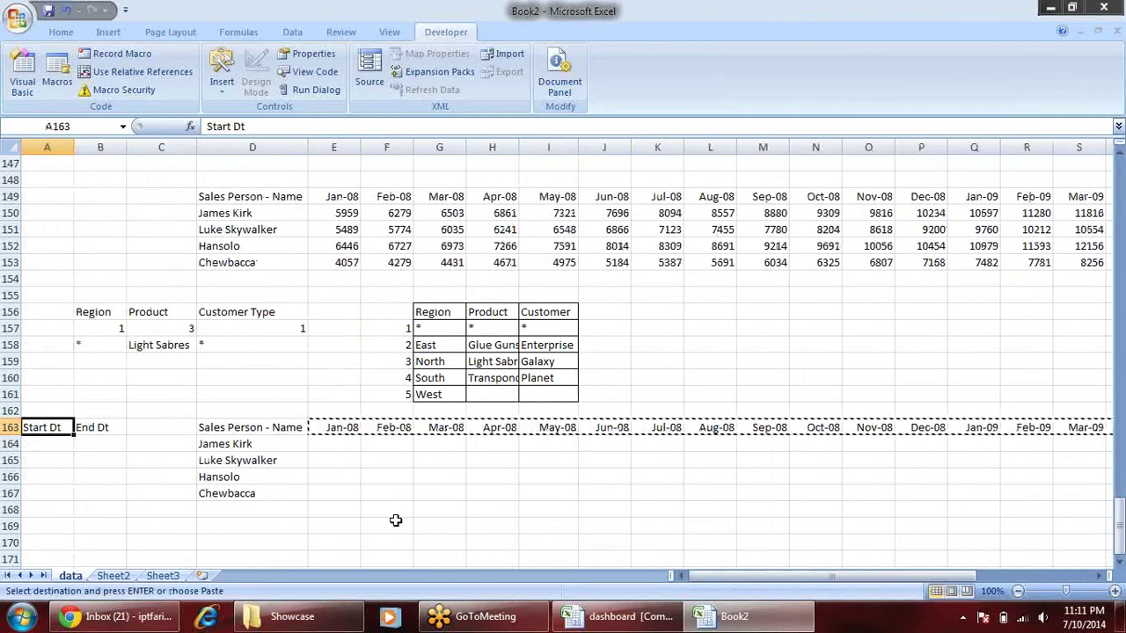
pyautogui.press('Right')
pyautogui.press('Right')
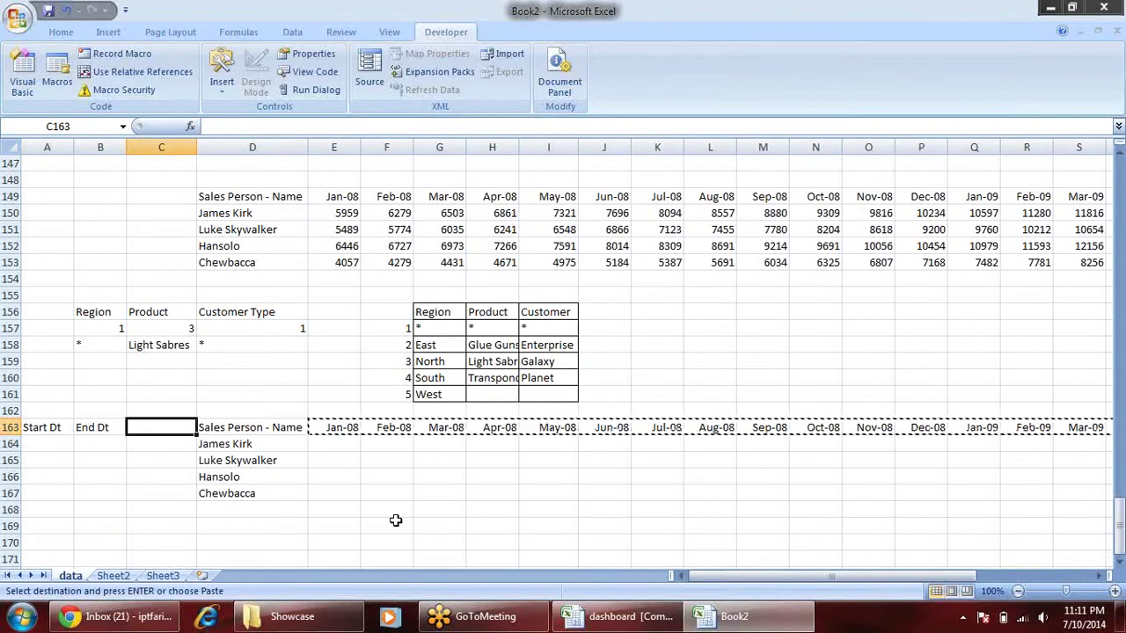
pyautogui.hotkey('alt', 'e')
pyautogui.press('s')
pyautogui.press('e')
pyautogui.press('Return')
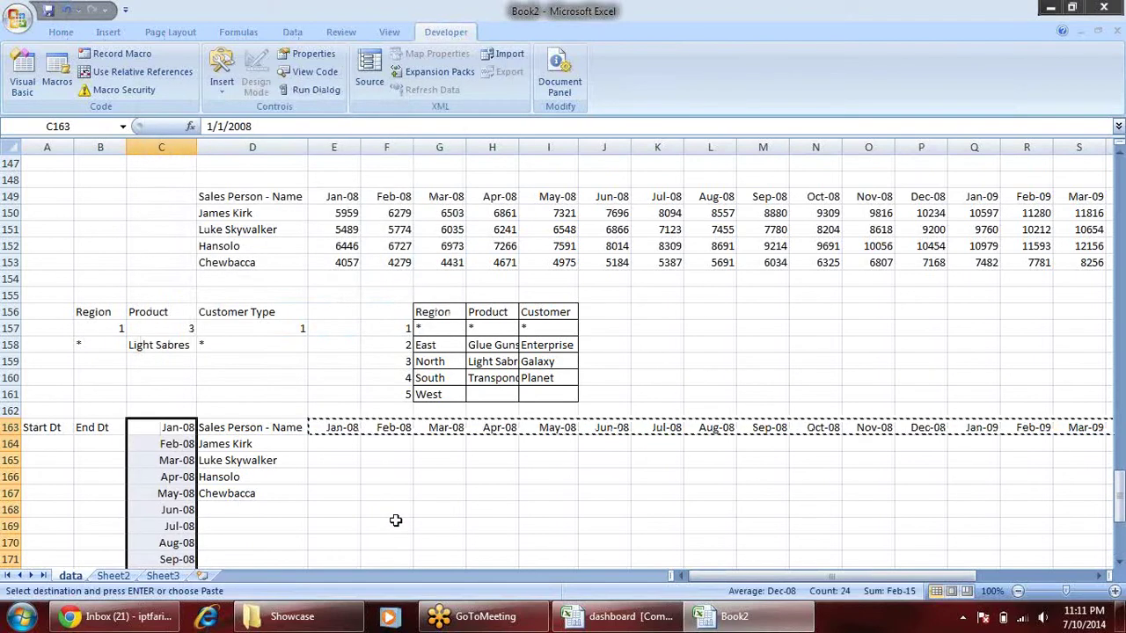
pyautogui.press('Escape')
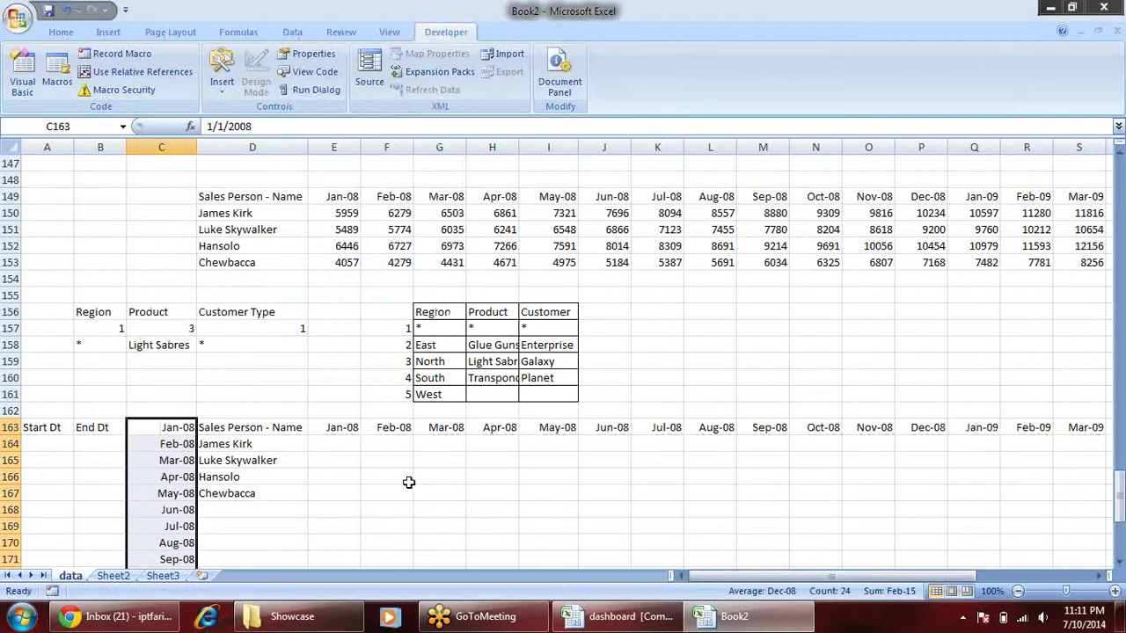
# - Check the transposed dates listed down column C, through the Jan-09 entry
pyautogui.scroll(-1, 367, 431)
pyautogui.scroll(-4, 367, 431)
pyautogui.scroll(2, 367, 431)
pyautogui.scroll(1, 367, 431)
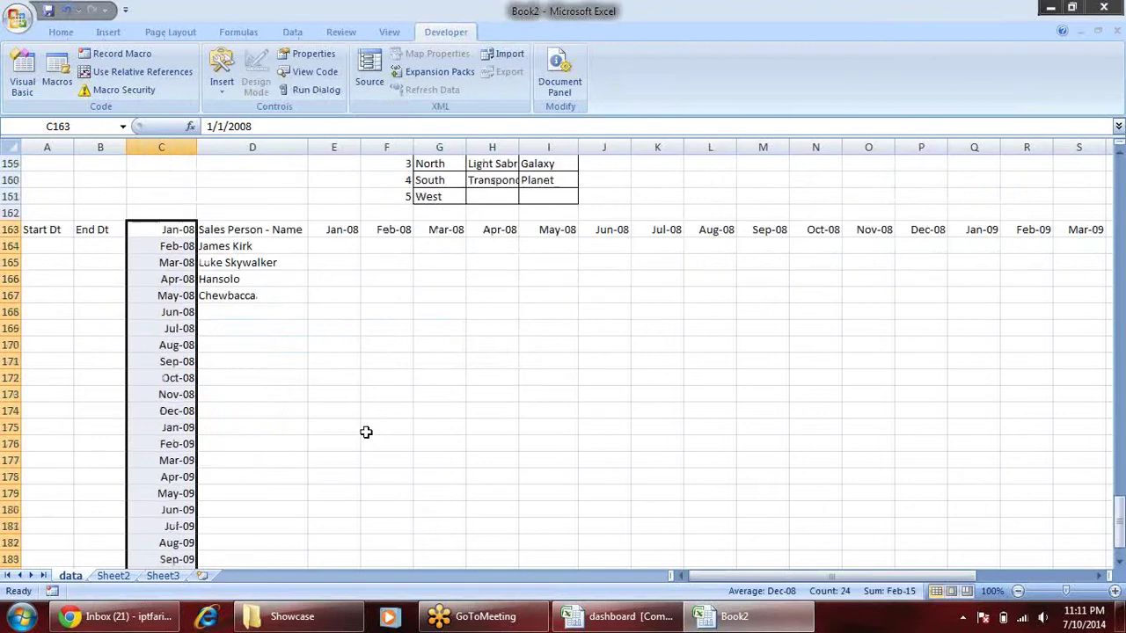
pyautogui.scroll(-1, 367, 432)
pyautogui.scroll(2, 366, 432)
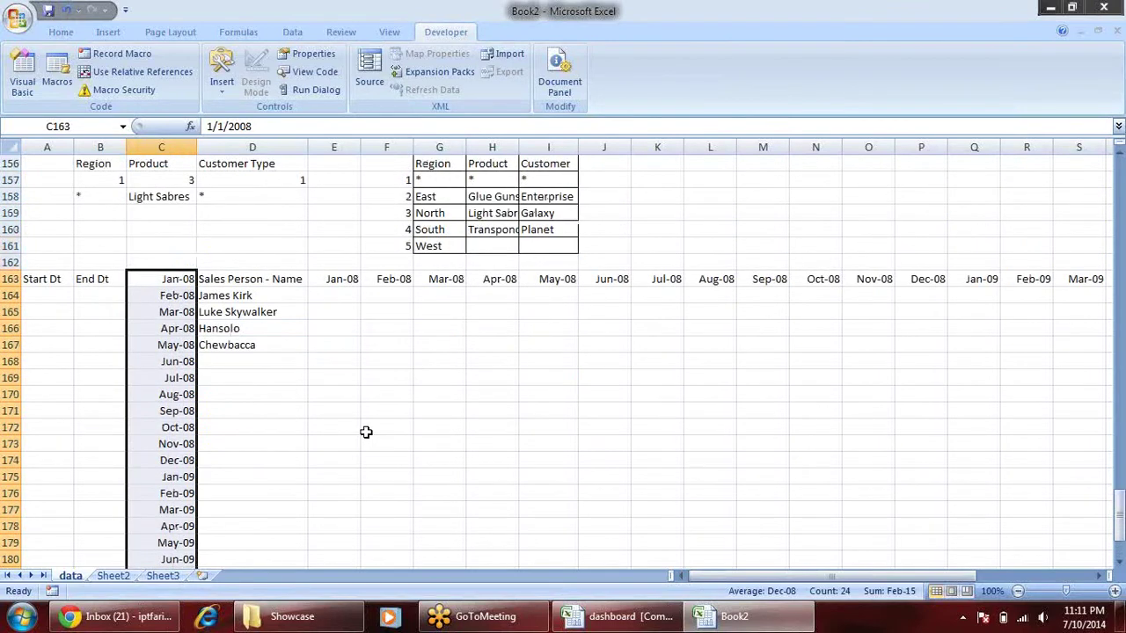
pyautogui.scroll(1, 366, 432)
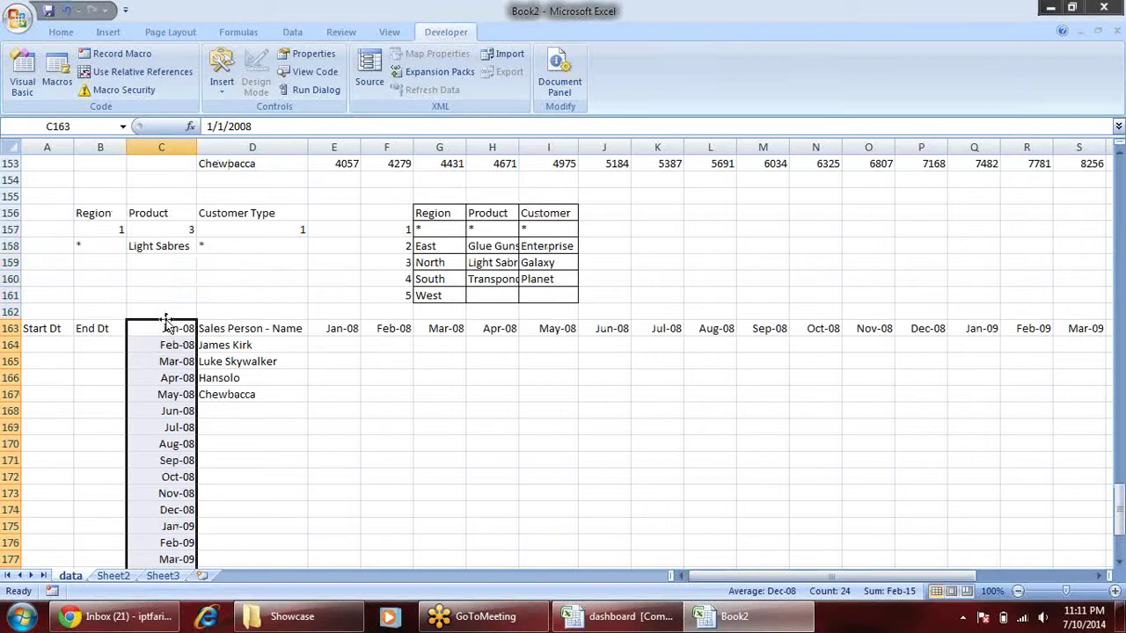
pyautogui.click(170, 329)
pyautogui.click(179, 346)
pyautogui.click(179, 361)
pyautogui.click(176, 394)
pyautogui.click(178, 444)
pyautogui.click(187, 476)
pyautogui.click(165, 410)
pyautogui.click(180, 446)
pyautogui.click(178, 493)
pyautogui.click(178, 526)
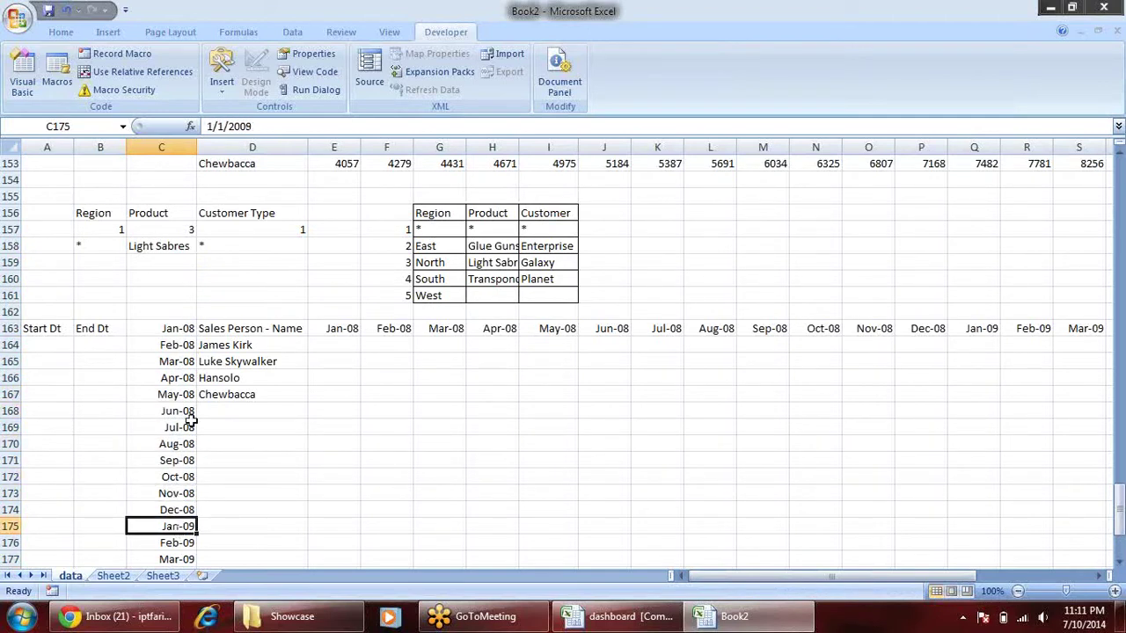
pyautogui.moveTo(325, 328); pyautogui.dragTo(580, 325)
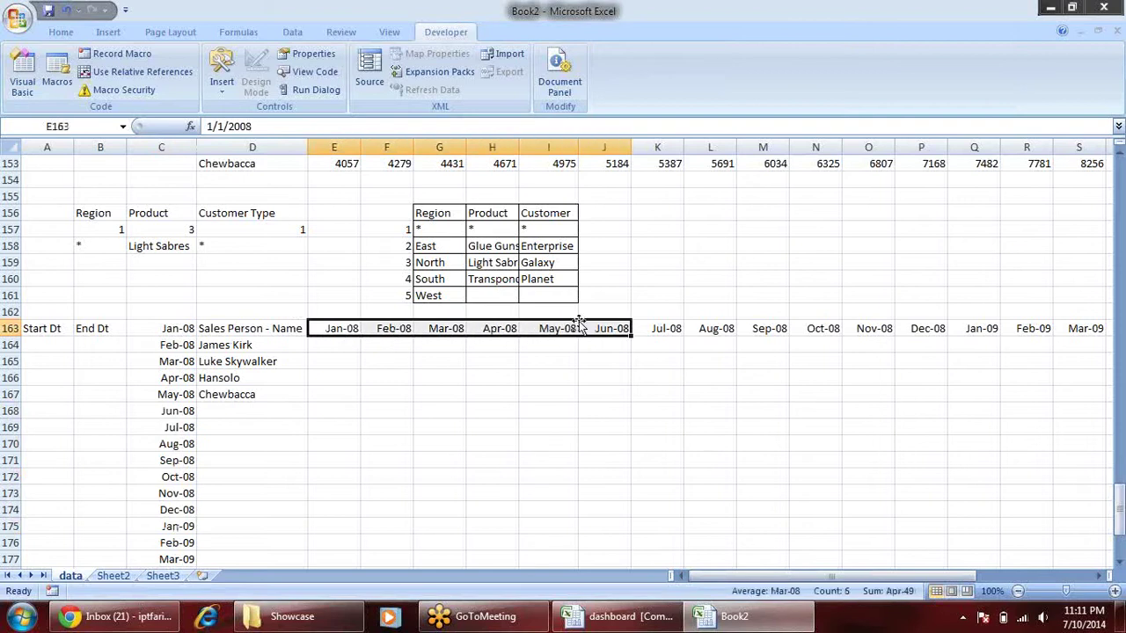
pyautogui.click(365, 397)
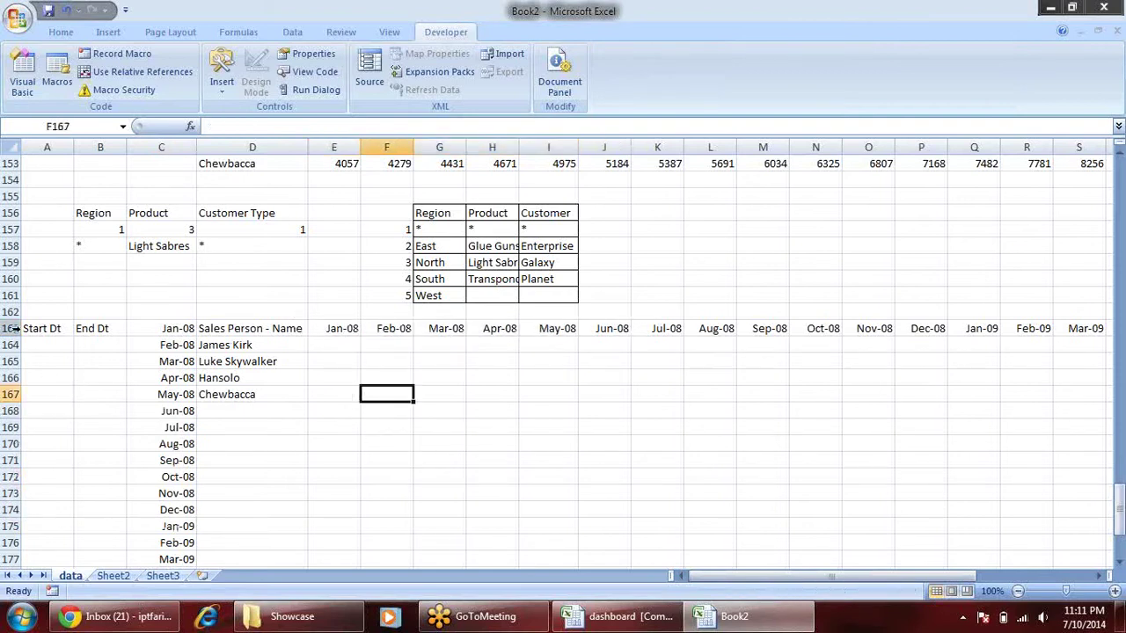
pyautogui.click(44, 348)
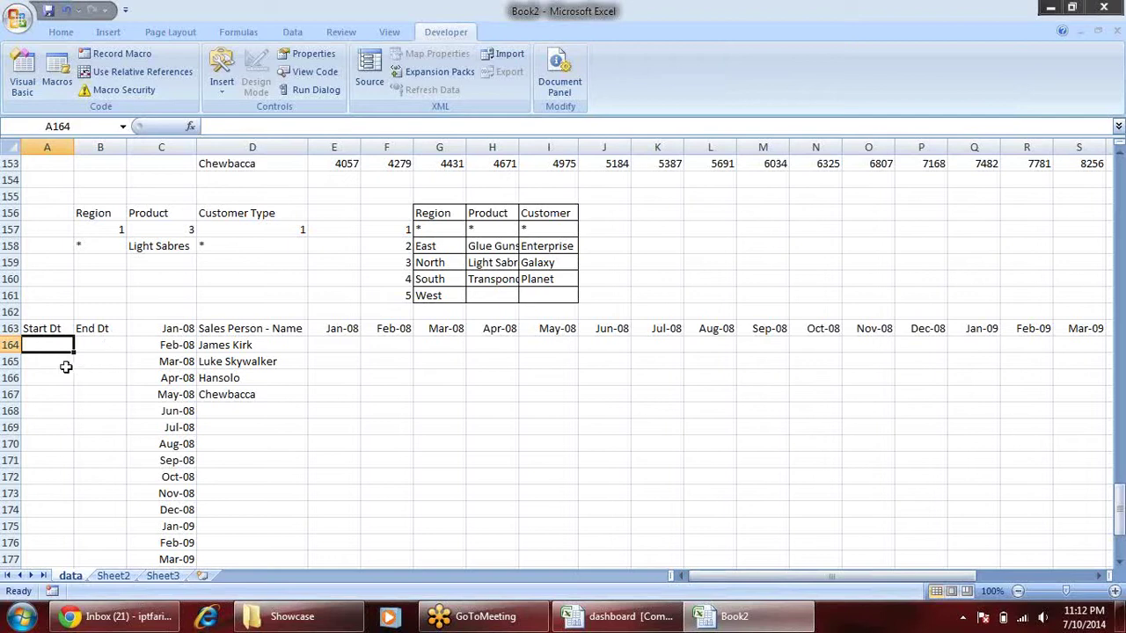
# - Enter start month number 1 in A164 and end month number 2 in B164
pyautogui.write('1')
pyautogui.press('Tab')
pyautogui.write('2')
pyautogui.press('Return')
# - Add an INDEX formula in A165 looking up A164 in the absolute C163 month list, filled into B165
pyautogui.write('=INDEX(')
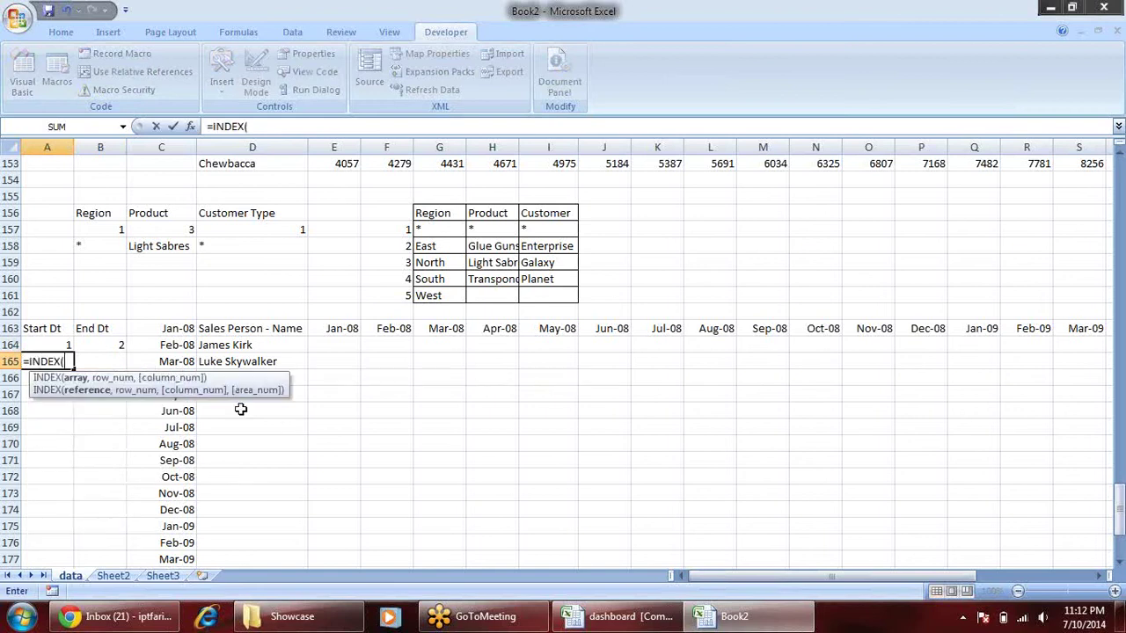
pyautogui.click(183, 329)
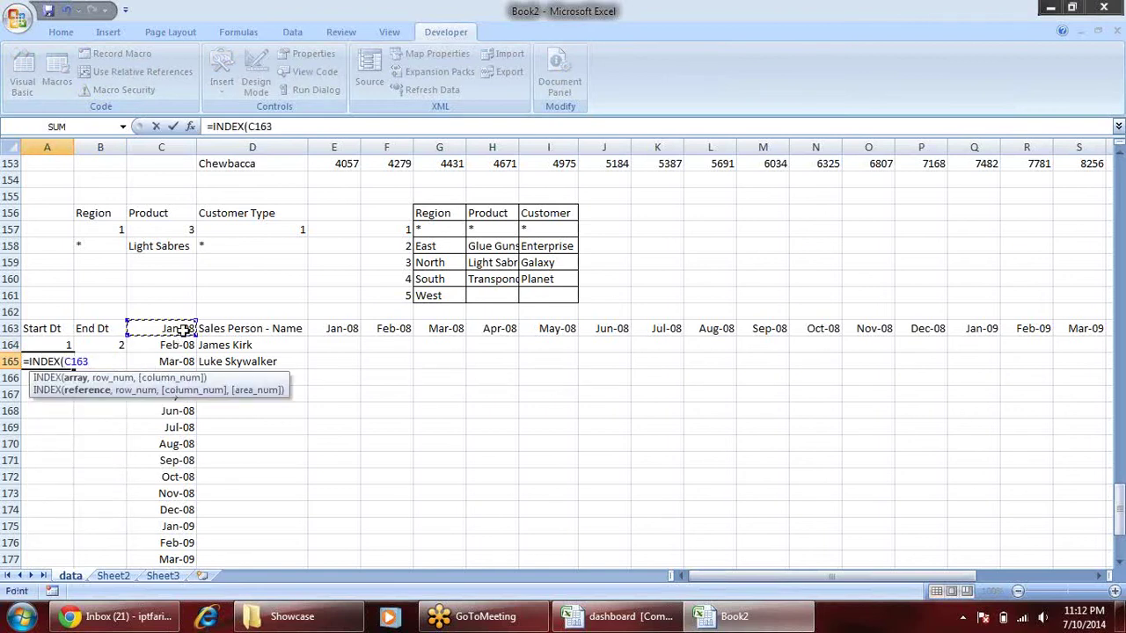
pyautogui.hotkey('ctrl', 'shift', 'Down')
pyautogui.press('F4')
pyautogui.write(':$C$186,')
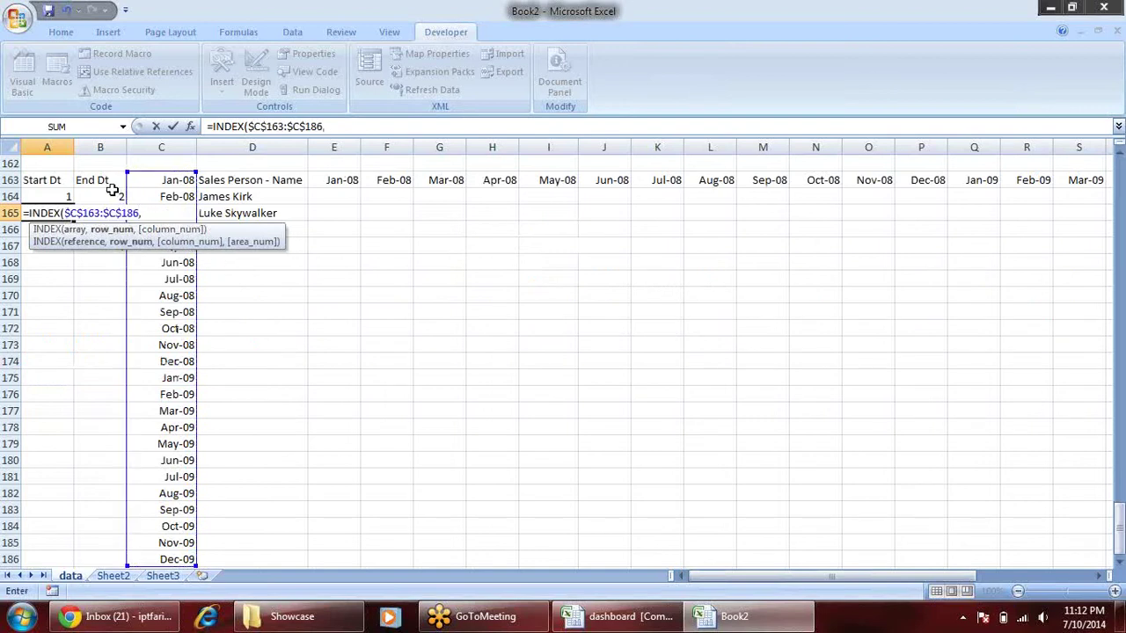
pyautogui.click(46, 197)
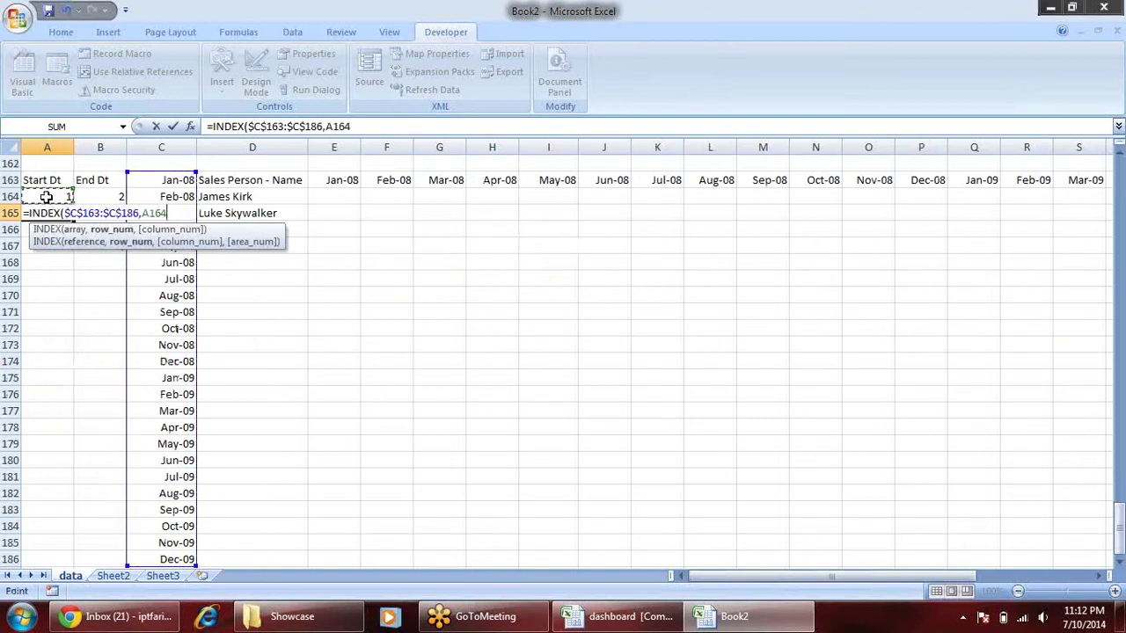
pyautogui.press('Return')
pyautogui.scroll(2, 150, 223)
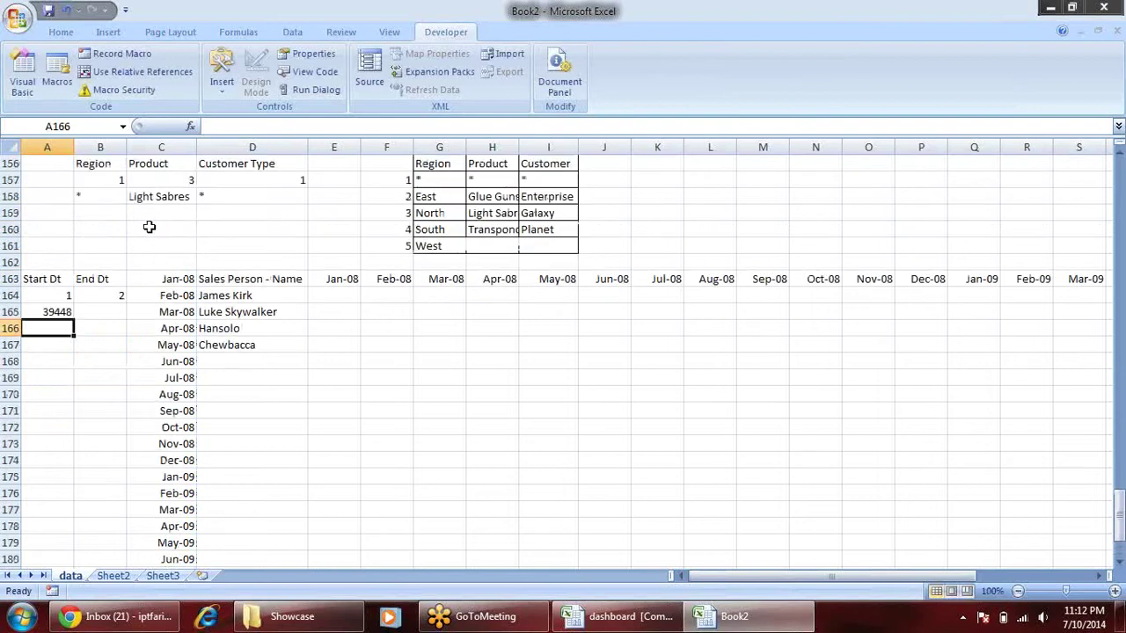
pyautogui.click(60, 312)
pyautogui.moveTo(75, 320); pyautogui.dragTo(113, 325)
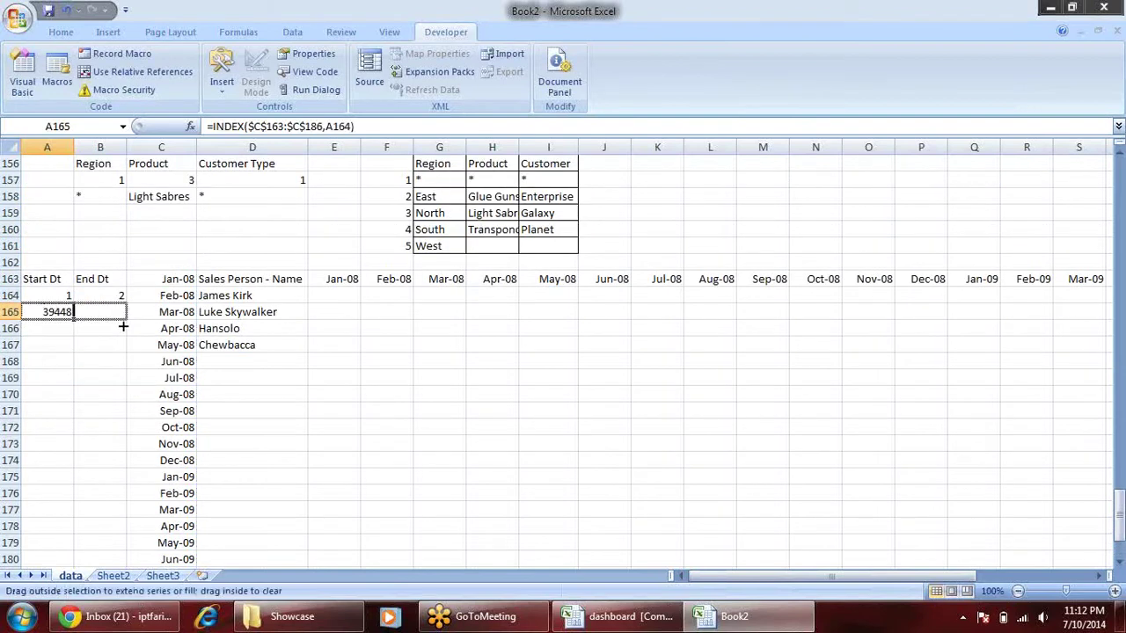
# - Format A165:B165 as dates with the custom mmm-yy format
pyautogui.hotkey('ctrl', 'shift', '3')
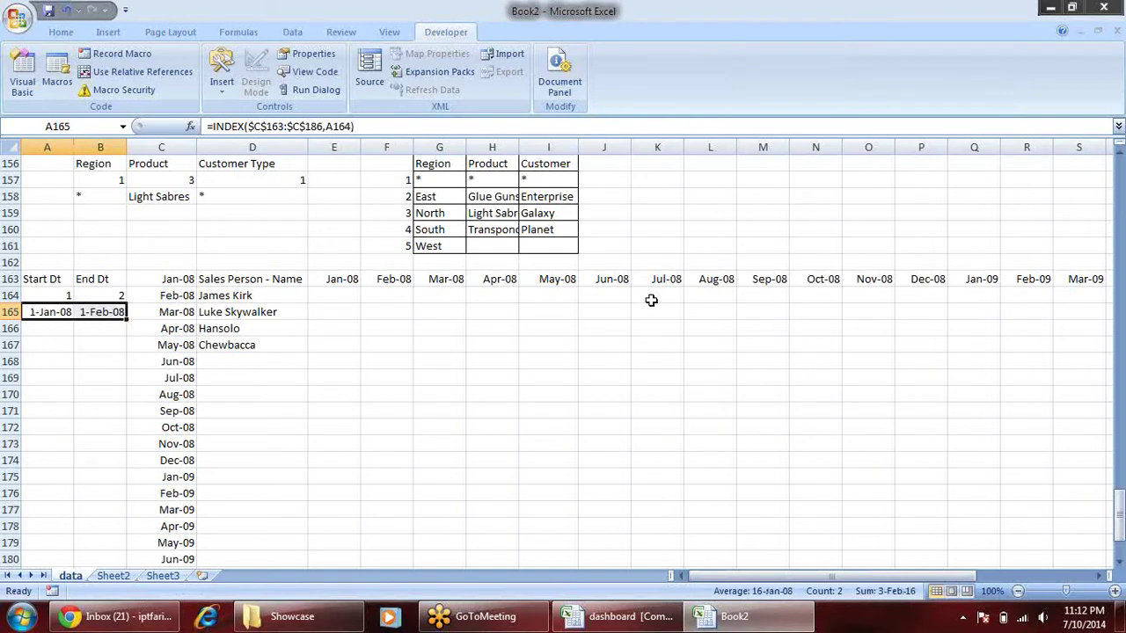
pyautogui.hotkey('ctrl', '1')
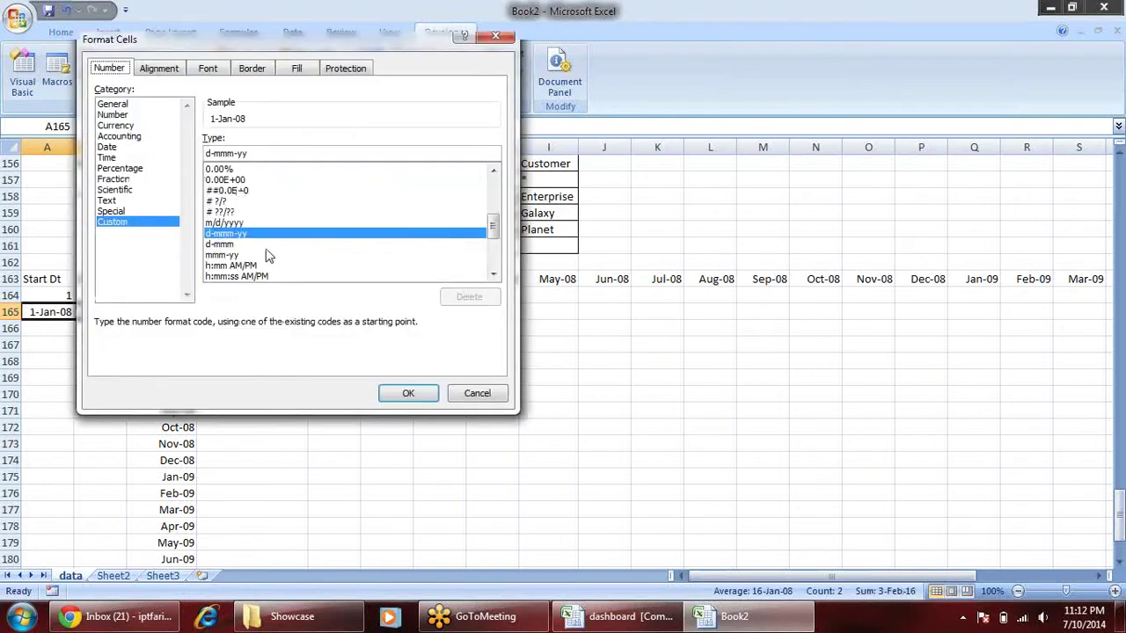
pyautogui.click(239, 256)
pyautogui.click(406, 395)
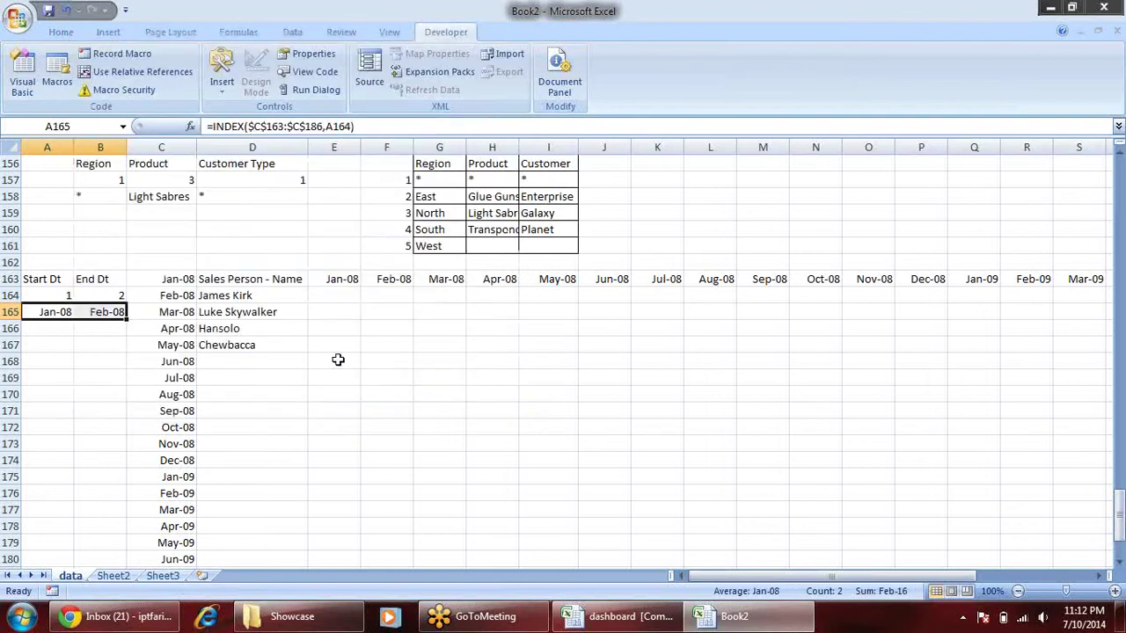
pyautogui.click(305, 348)
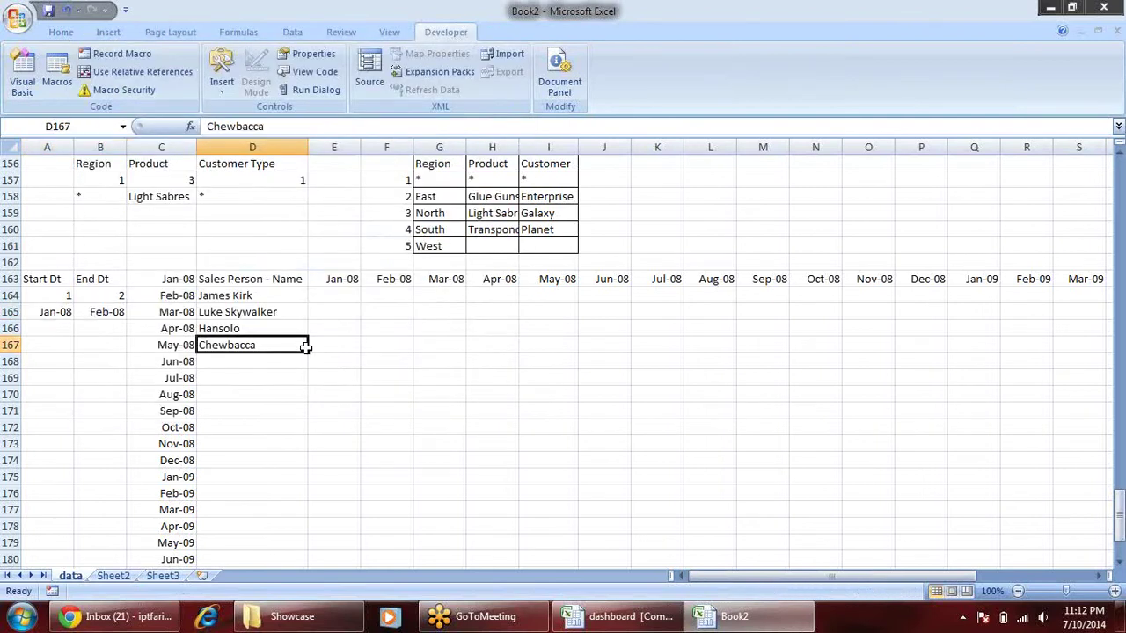
# - Test start month numbers 4 and 6 in A164, then reset it to 1
pyautogui.click(68, 317)
pyautogui.click(111, 310)
pyautogui.click(62, 296)
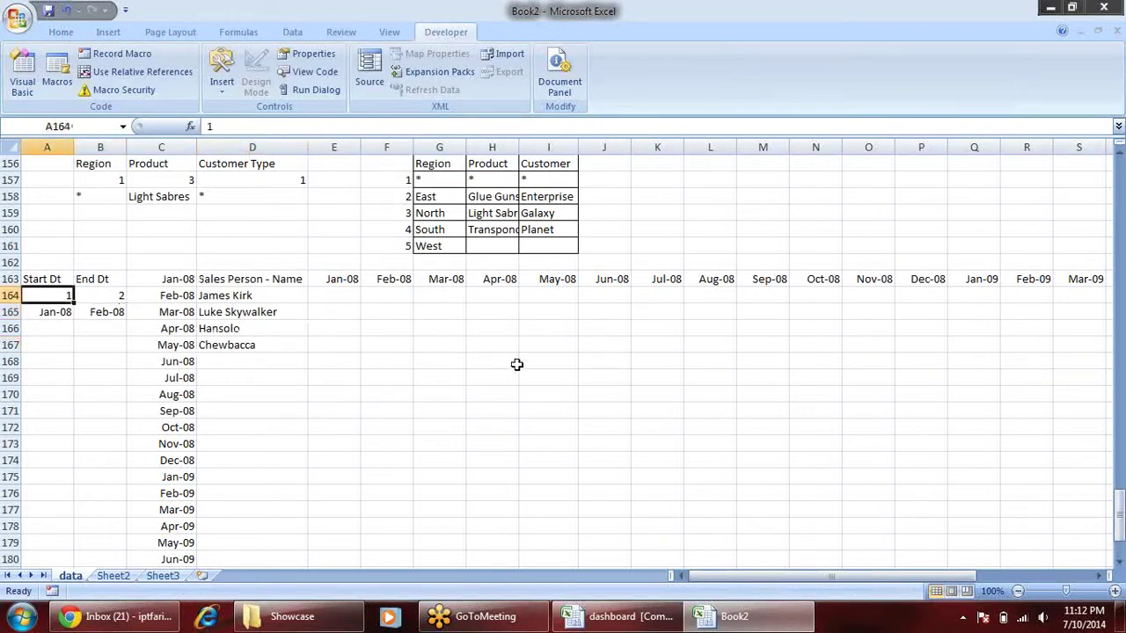
pyautogui.write('4')
pyautogui.hotkey('ctrl', 'Return')
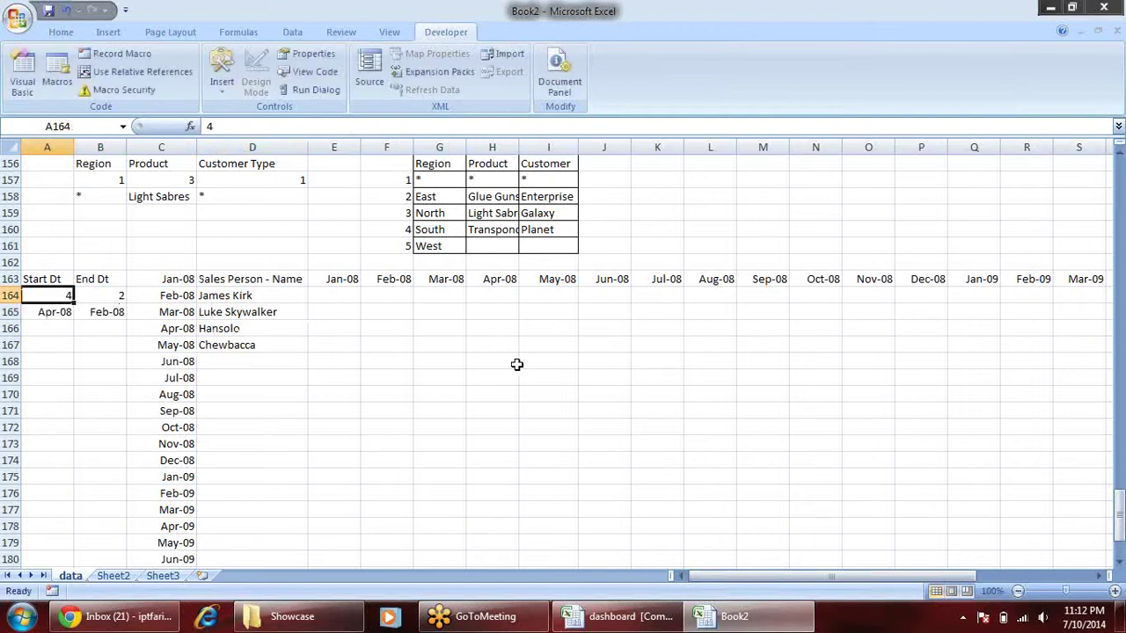
pyautogui.write('6')
pyautogui.press('Return')
pyautogui.press('Up')
pyautogui.write('1')
pyautogui.press('Return')
pyautogui.press('Up')
# - Set the end month number in B164 to 22 so B165 shows Oct-09
pyautogui.press('Right')
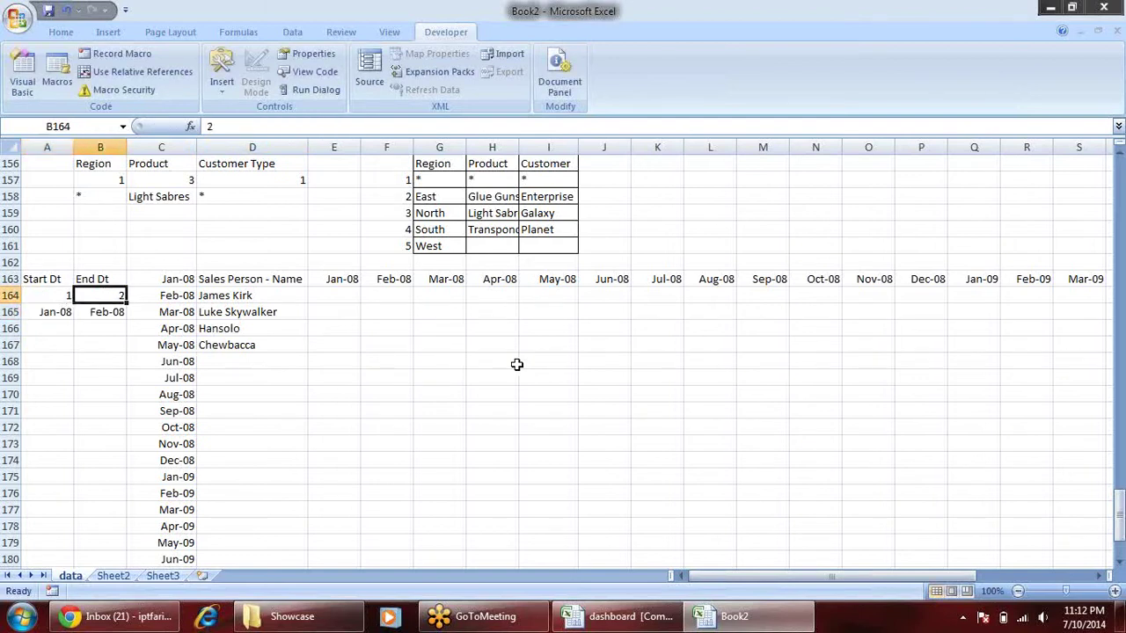
pyautogui.write('22')
pyautogui.press('Return')
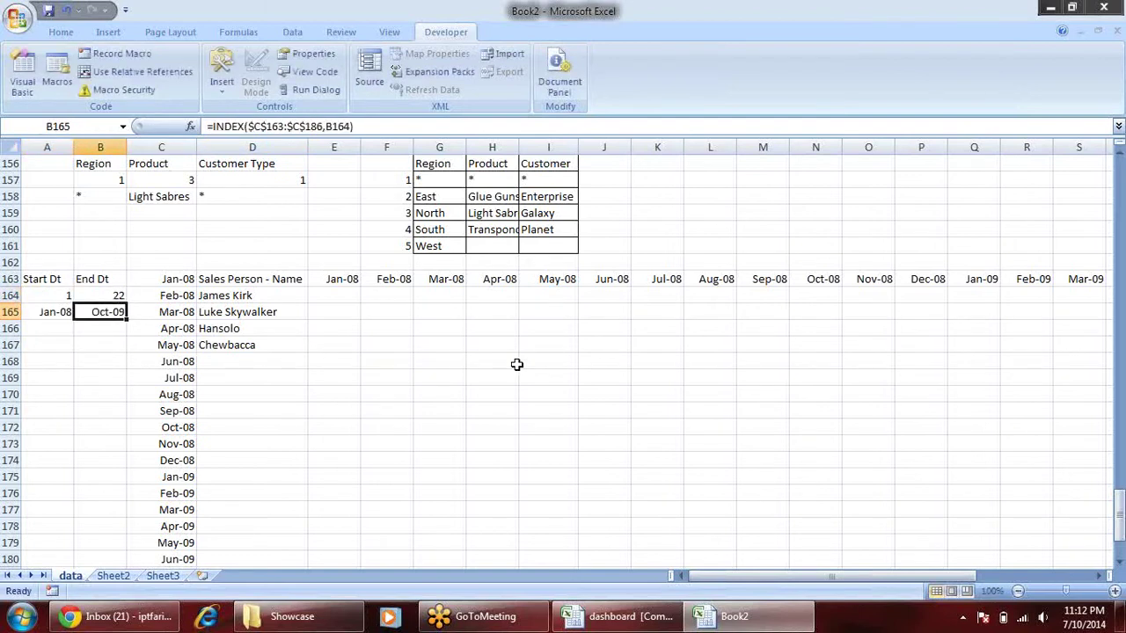
pyautogui.press('Up')
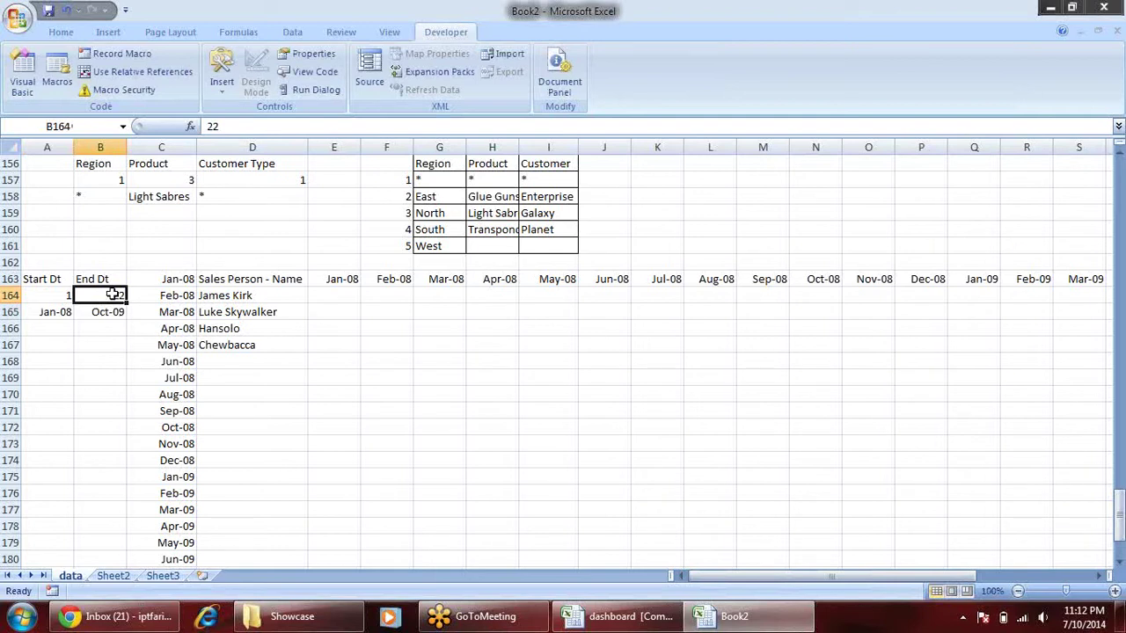
pyautogui.click(72, 312)
pyautogui.click(95, 312)
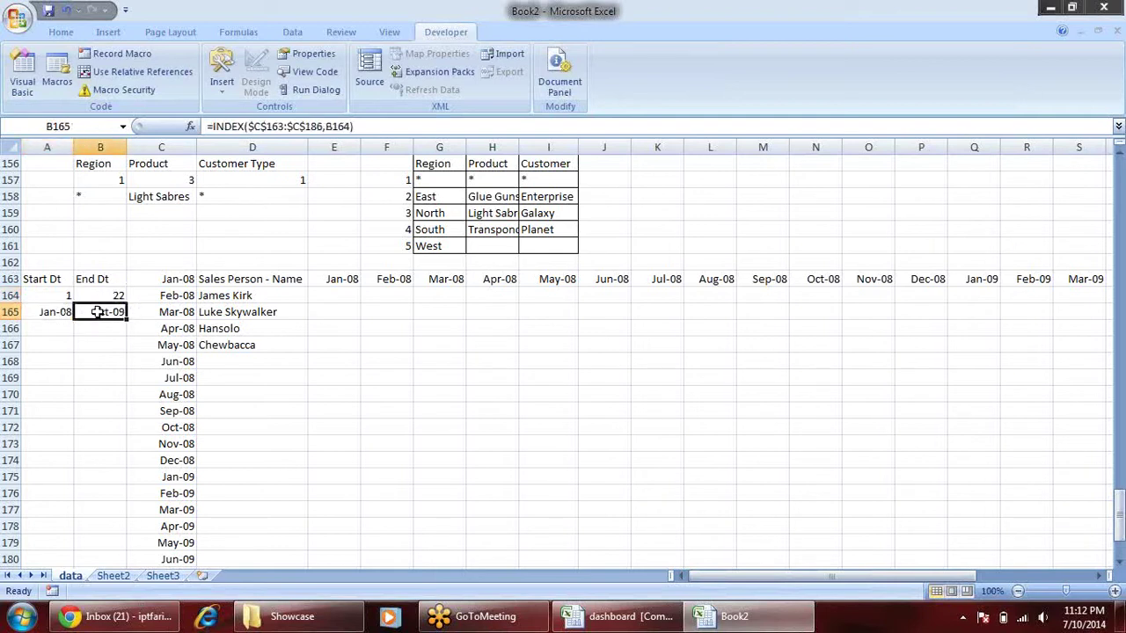
pyautogui.click(415, 284)
pyautogui.click(348, 280)
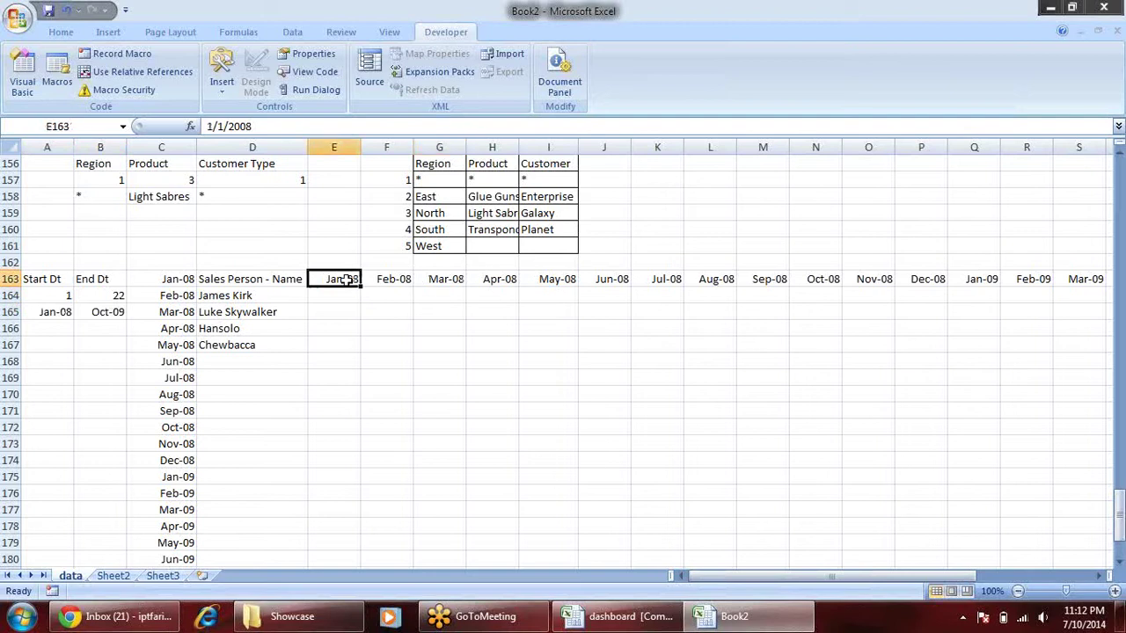
# - Enter =A165 in E163 so the first month header shows Jan-08
pyautogui.write('=')
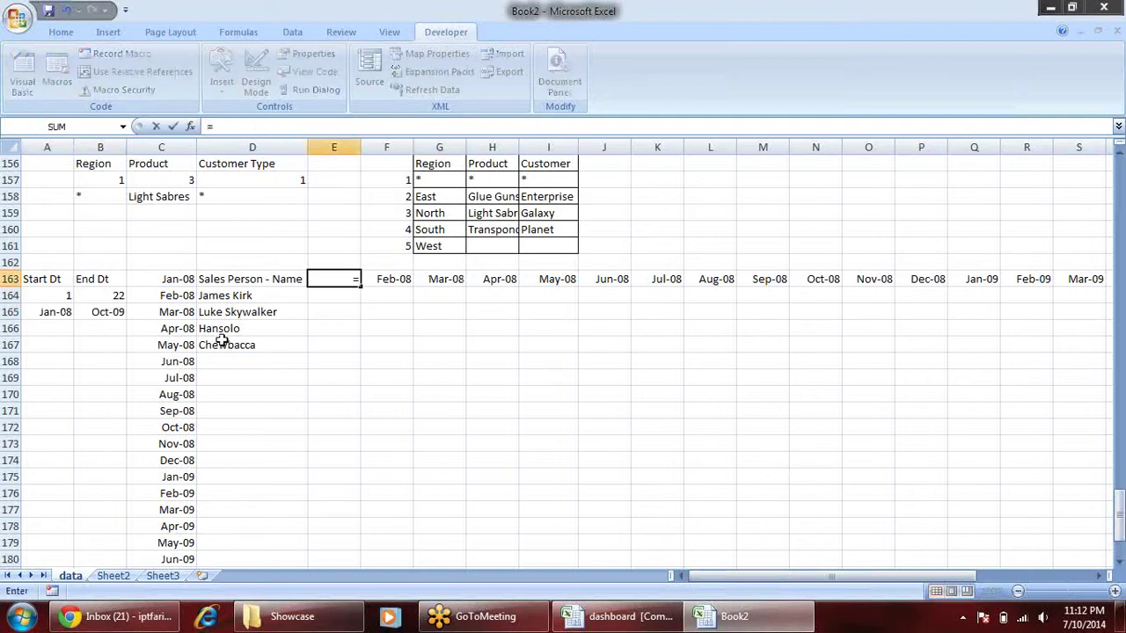
pyautogui.click(47, 312)
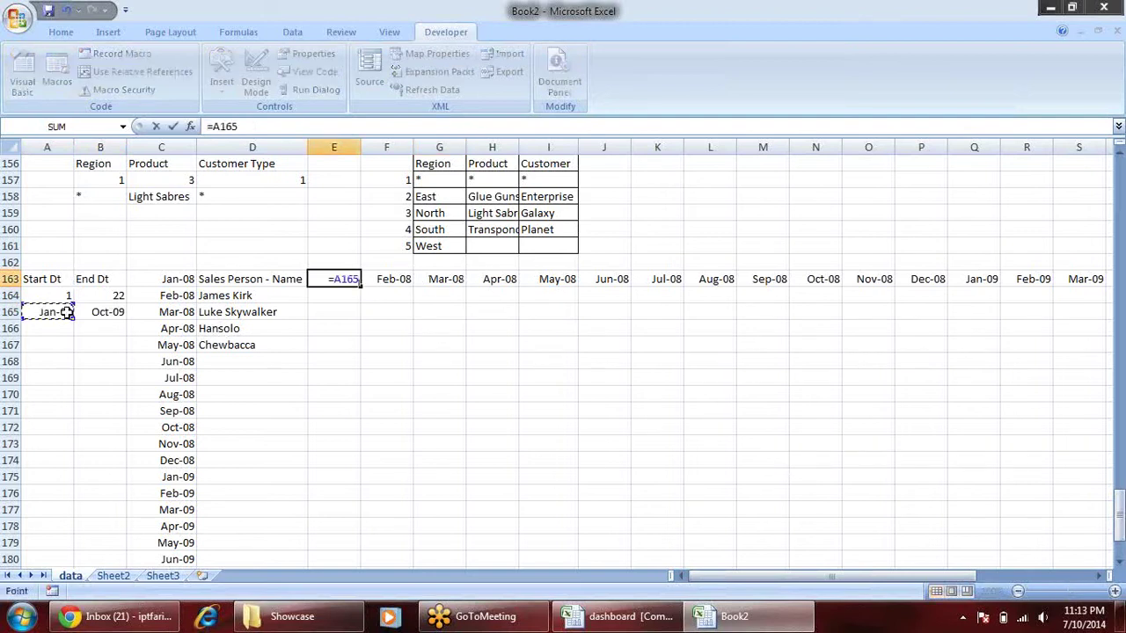
pyautogui.press('Return')
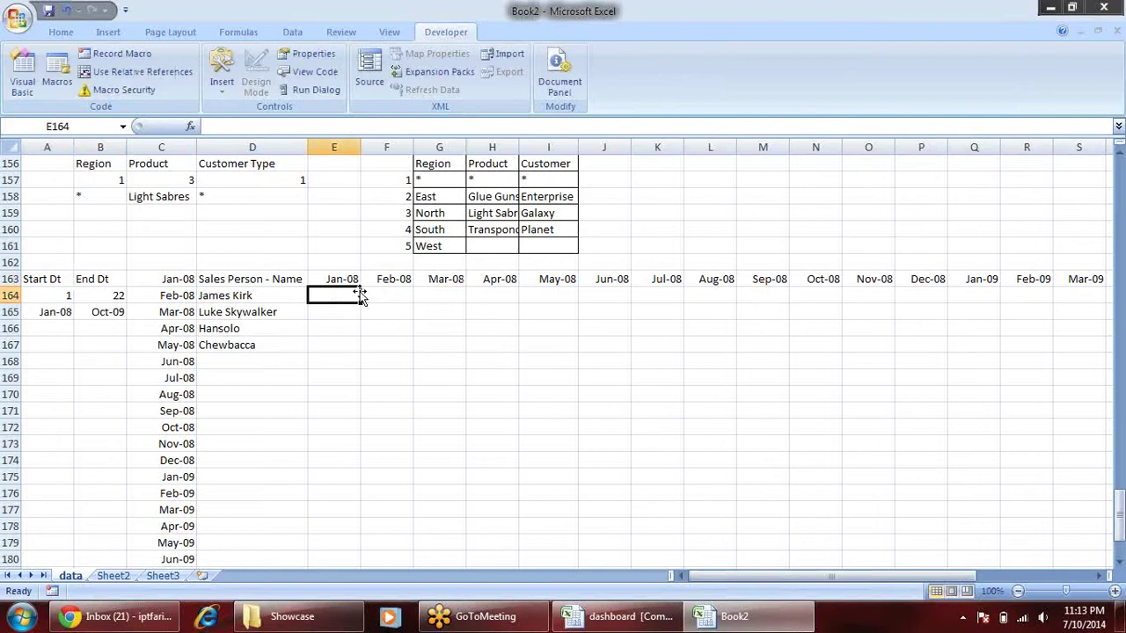
pyautogui.click(352, 278)
# - Test the header by setting A164 to 5, then 6, then back to 1
pyautogui.click(62, 293)
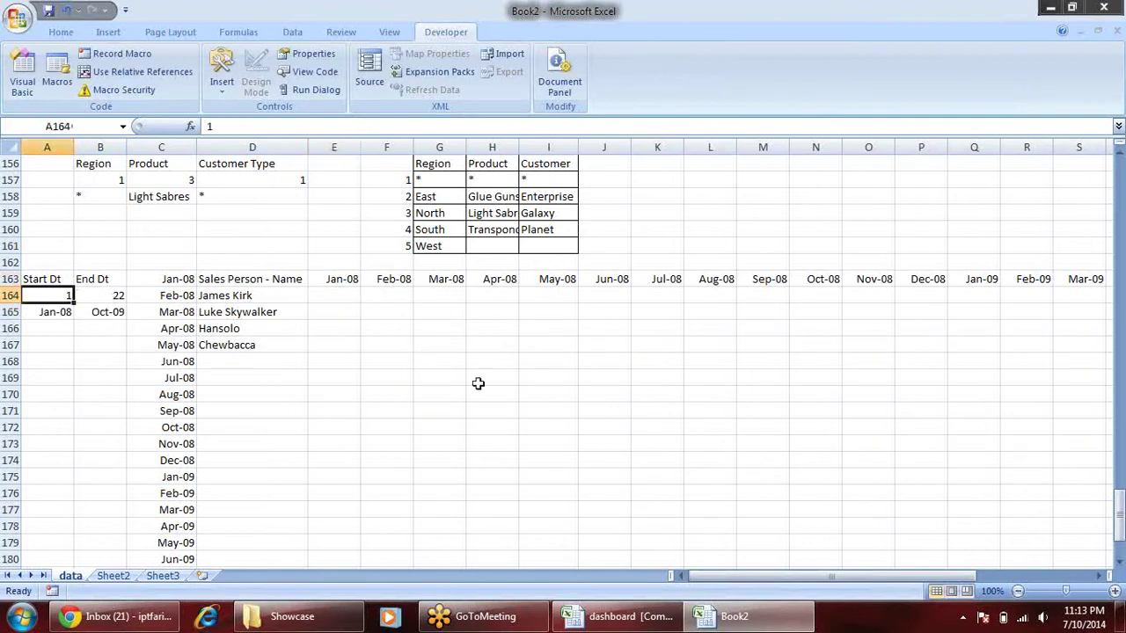
pyautogui.write('5')
pyautogui.press('Return')
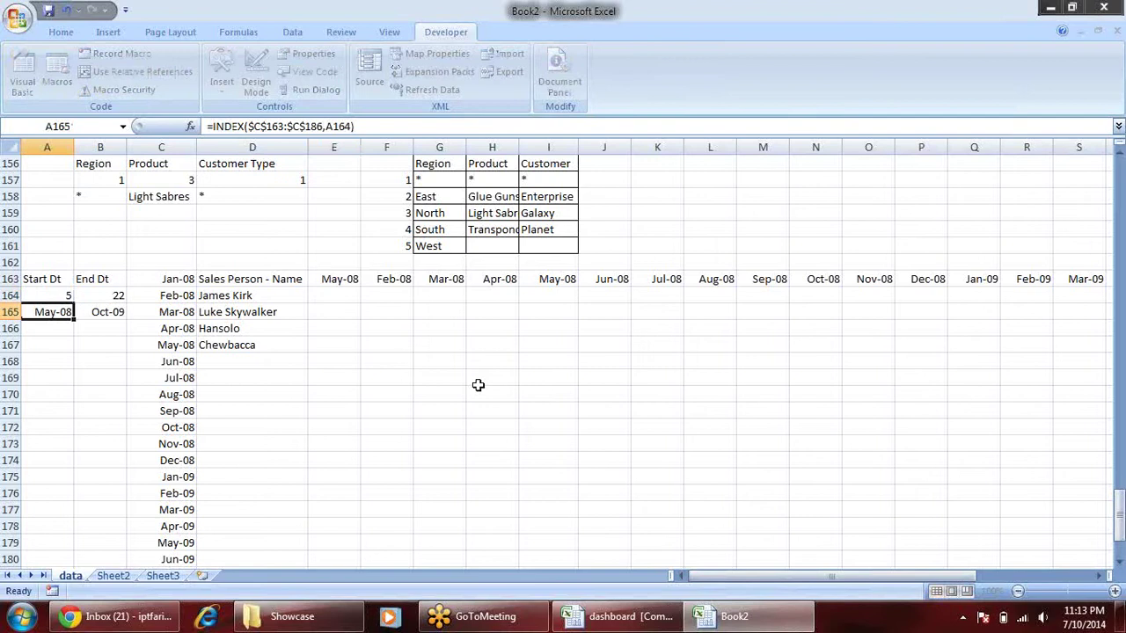
pyautogui.press('Up')
pyautogui.write('6')
pyautogui.press('Return')
pyautogui.press('Up')
pyautogui.write('1')
pyautogui.press('Return')
pyautogui.press('Up')
pyautogui.press('Right')
pyautogui.press('Right')
pyautogui.press('Right')
pyautogui.press('Right')
pyautogui.press('Right')
pyautogui.press('Up')
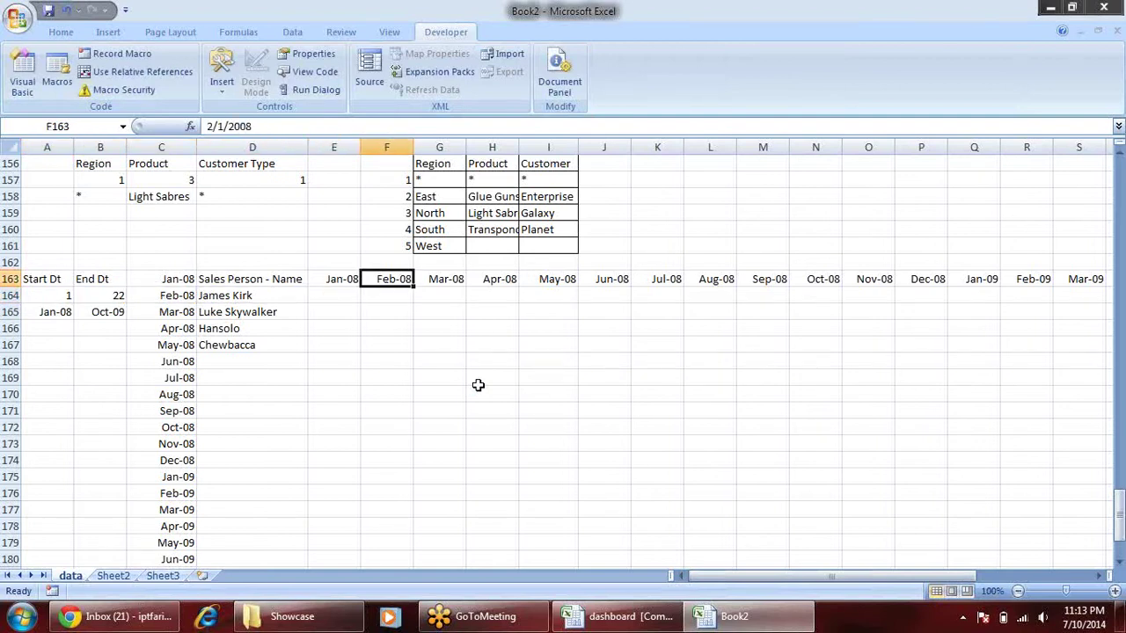
# - Enter =EDATE(E163,1) in F163 and fill it across to P163
pyautogui.write('=ed')
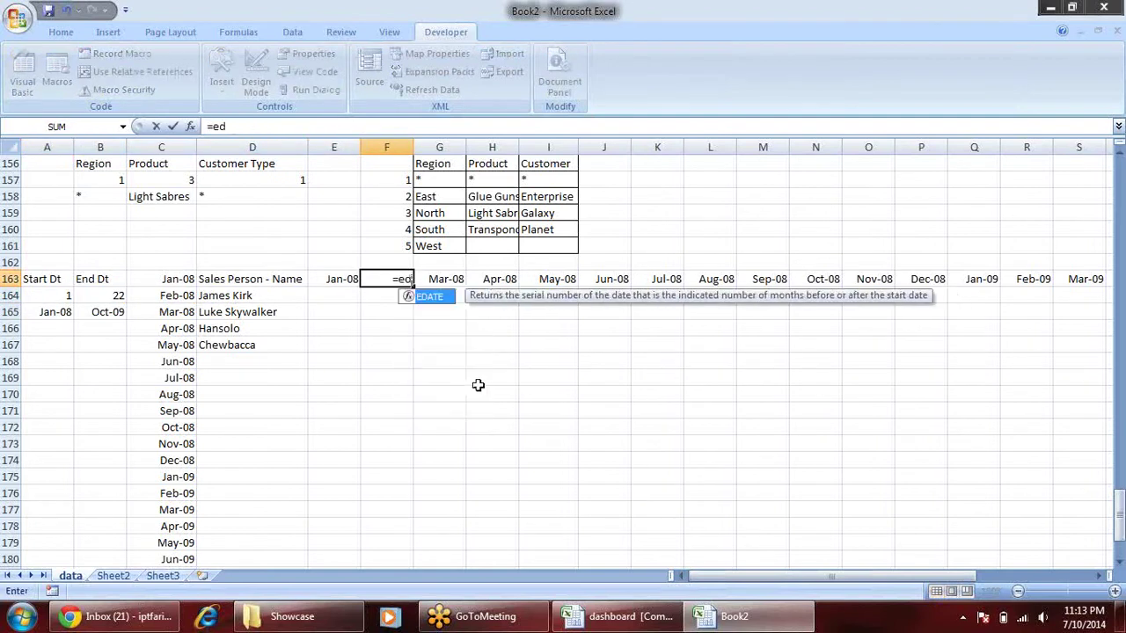
pyautogui.press('Tab')
pyautogui.press('Left')
pyautogui.write(',')
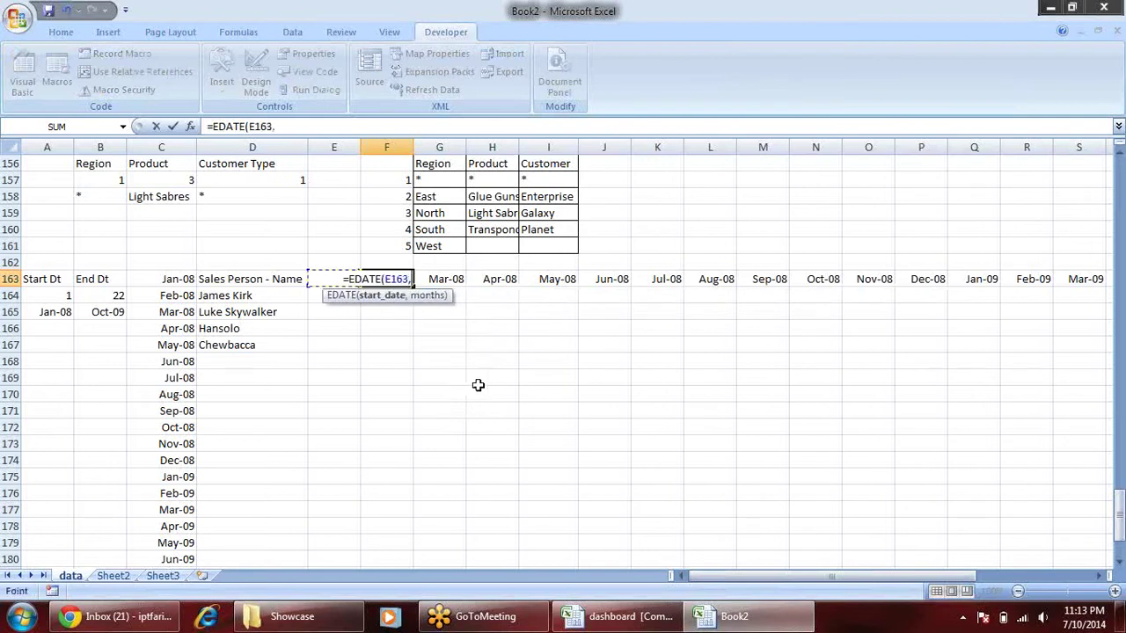
pyautogui.write('1')
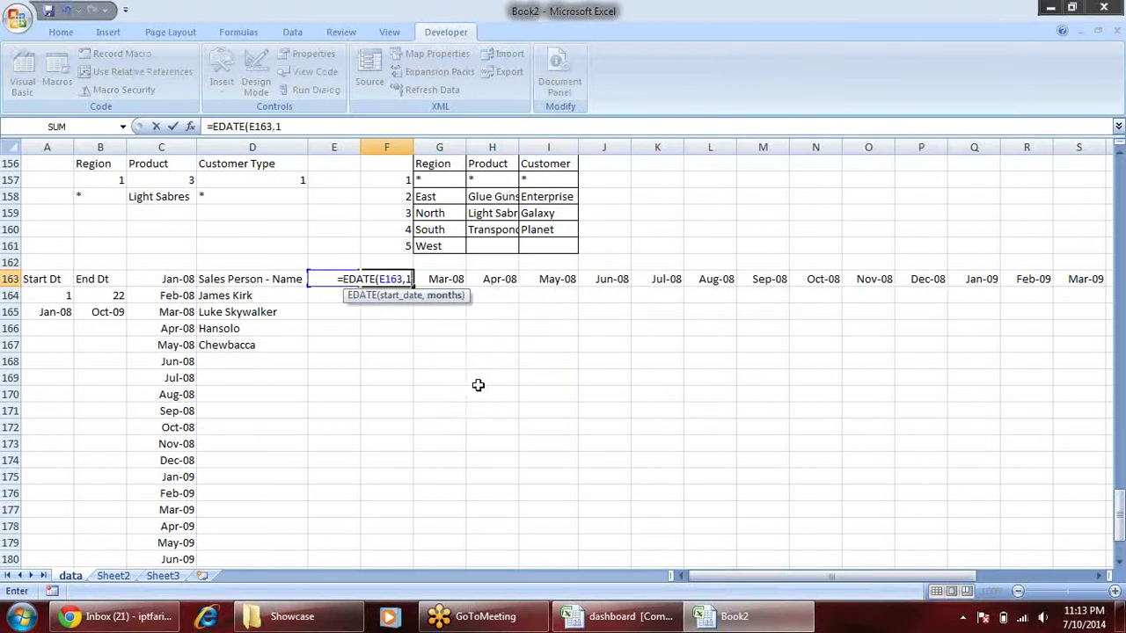
pyautogui.press('Return')
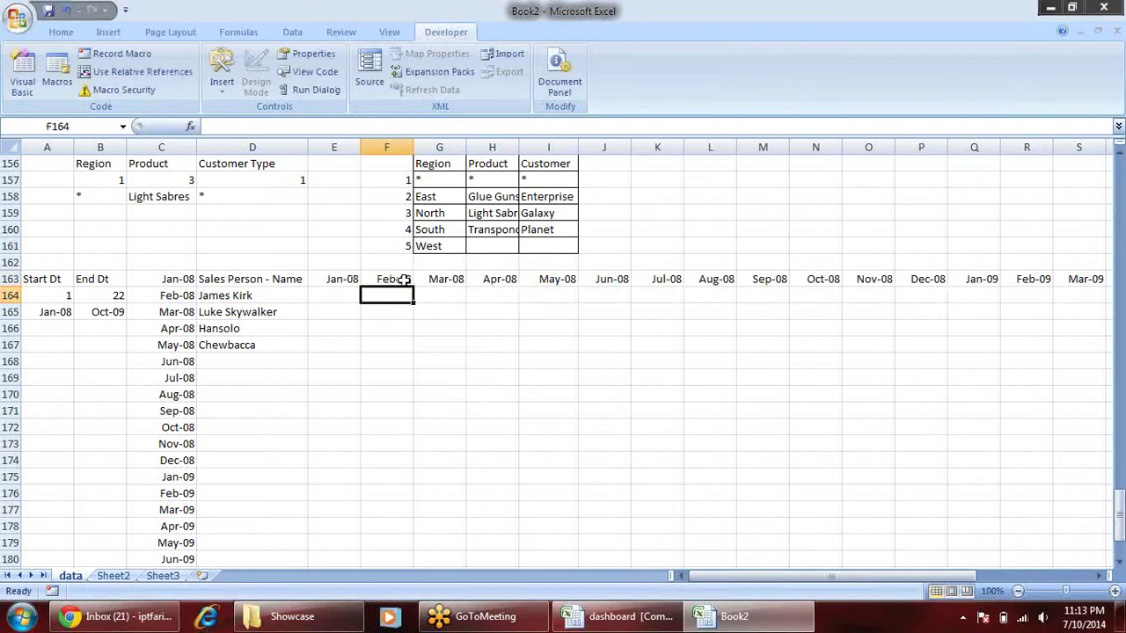
pyautogui.click(402, 278)
pyautogui.moveTo(414, 283); pyautogui.dragTo(948, 285)
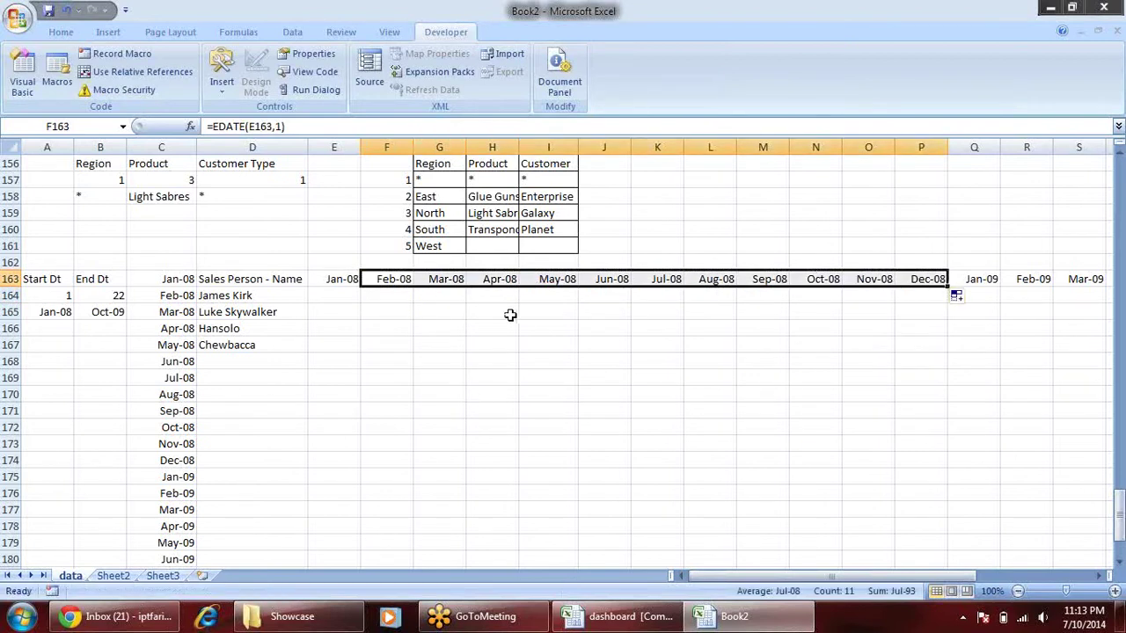
pyautogui.click(467, 327)
pyautogui.click(402, 282)
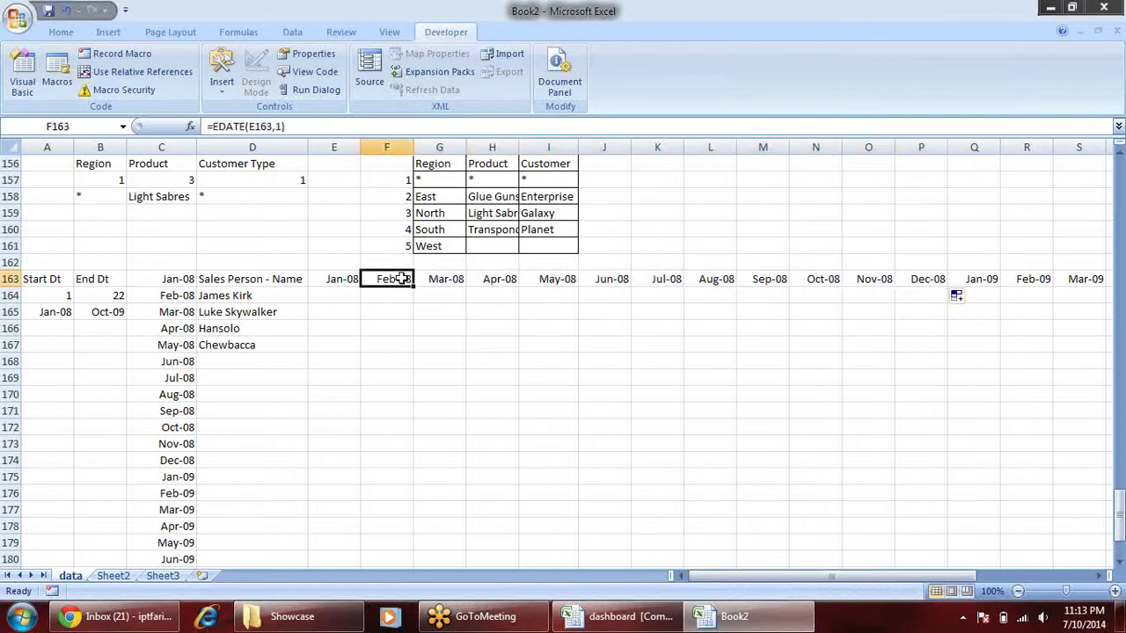
# - Set the start month number in A164 to 3 so headers begin at Mar-08
pyautogui.click(69, 293)
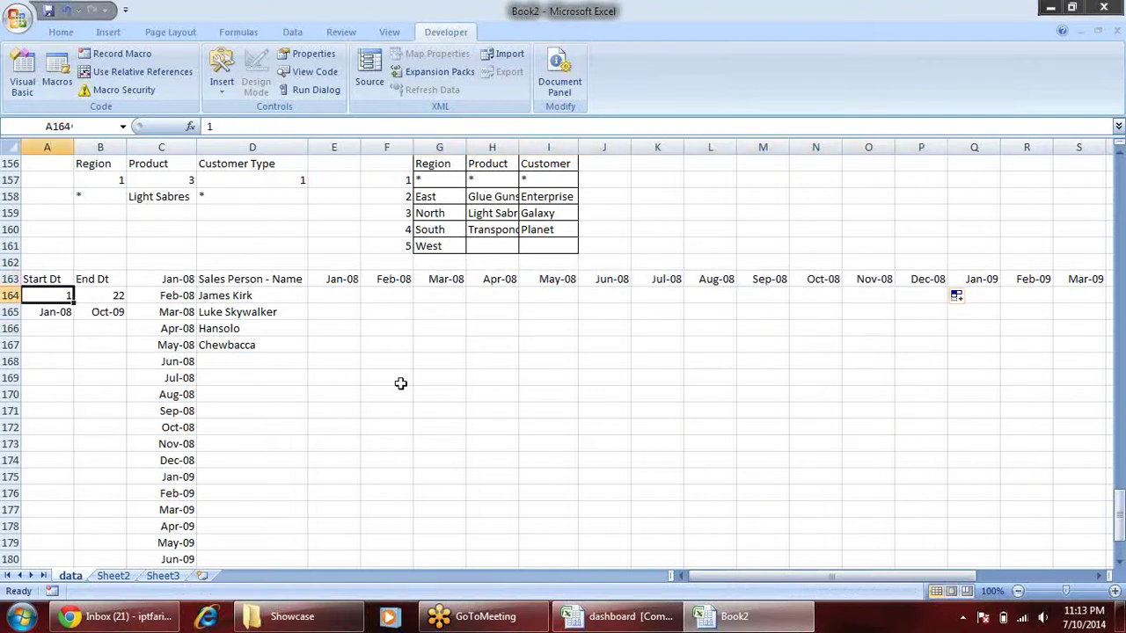
pyautogui.write('3')
pyautogui.press('Return')
pyautogui.moveTo(364, 279); pyautogui.dragTo(603, 279)
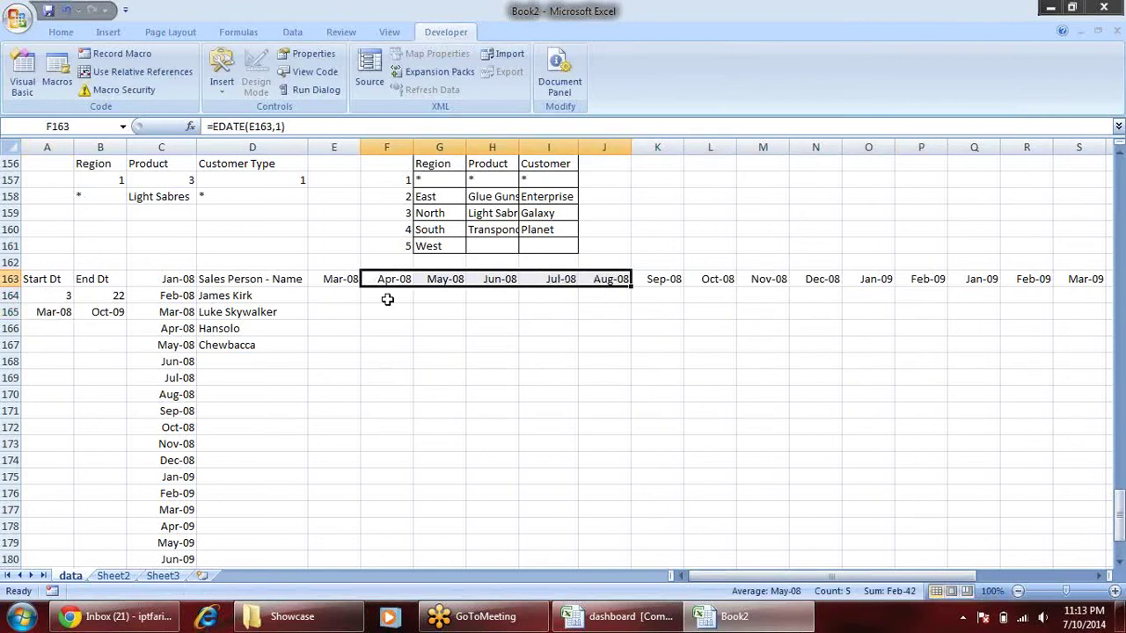
pyautogui.click(340, 279)
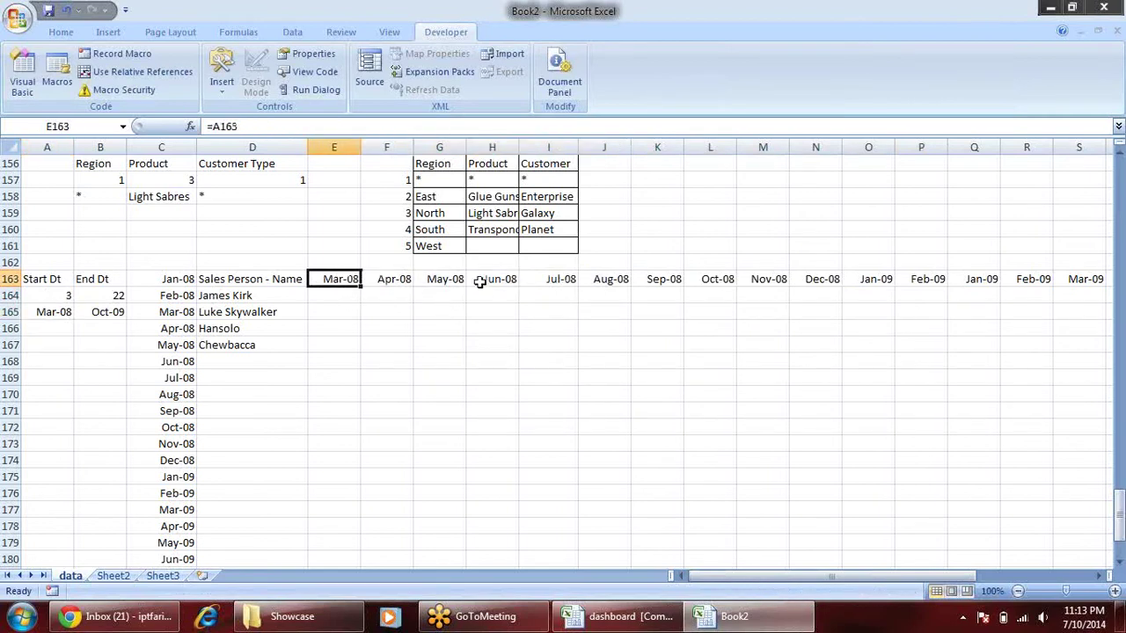
pyautogui.click(92, 313)
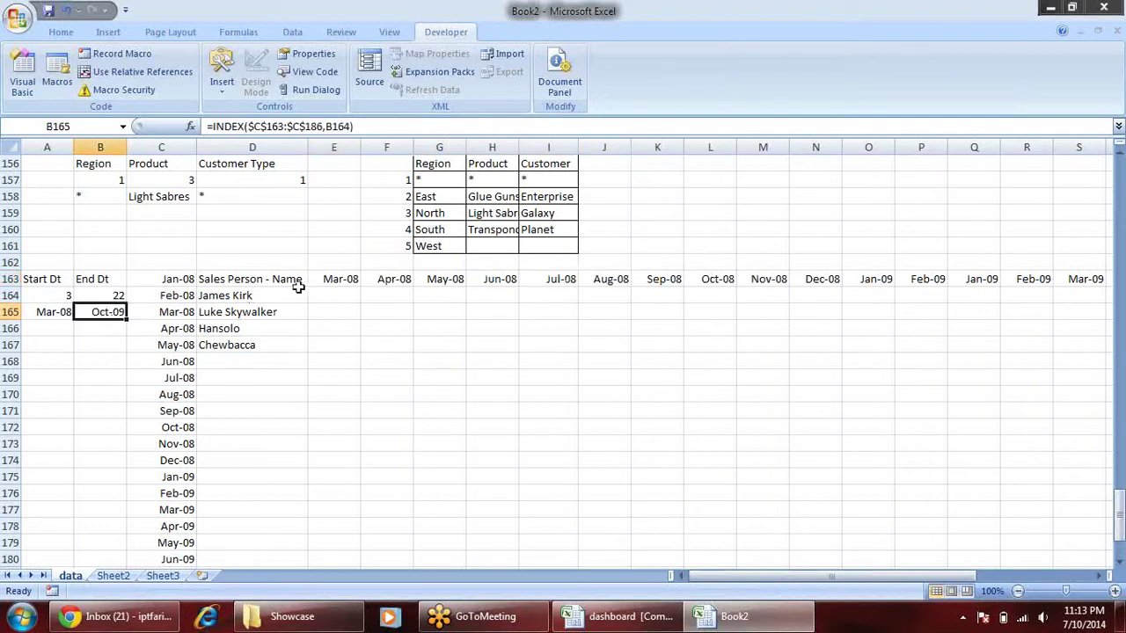
pyautogui.click(327, 277)
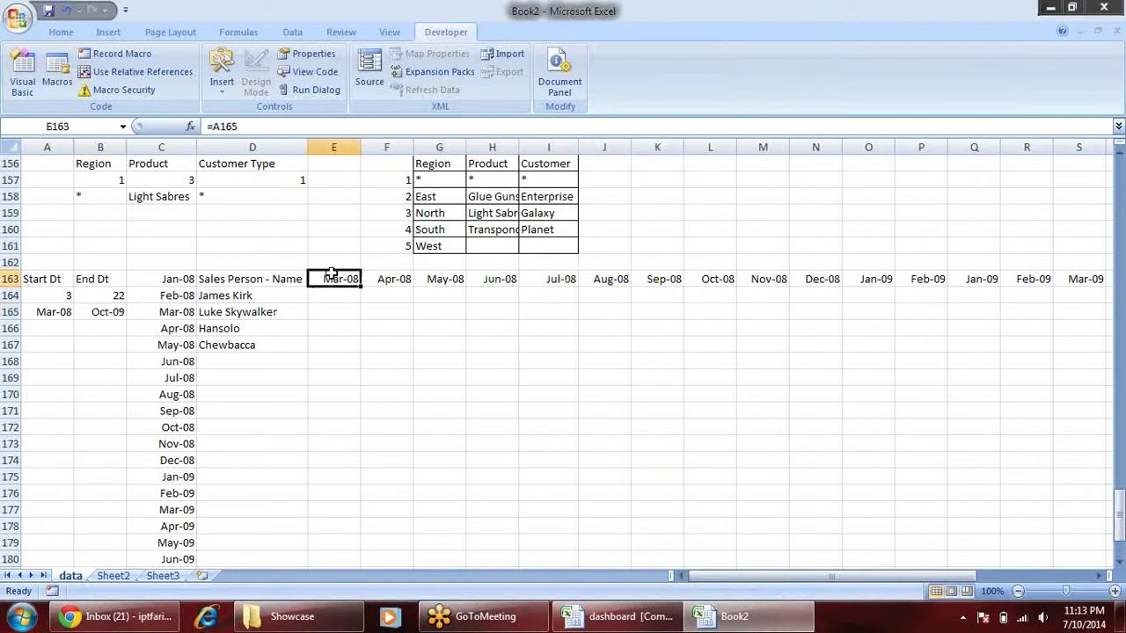
# - Change F163 to =IF(EDATE(E163,1)<=B165,EDATE(E163,1),"")
pyautogui.click(391, 279)
pyautogui.click(242, 128)
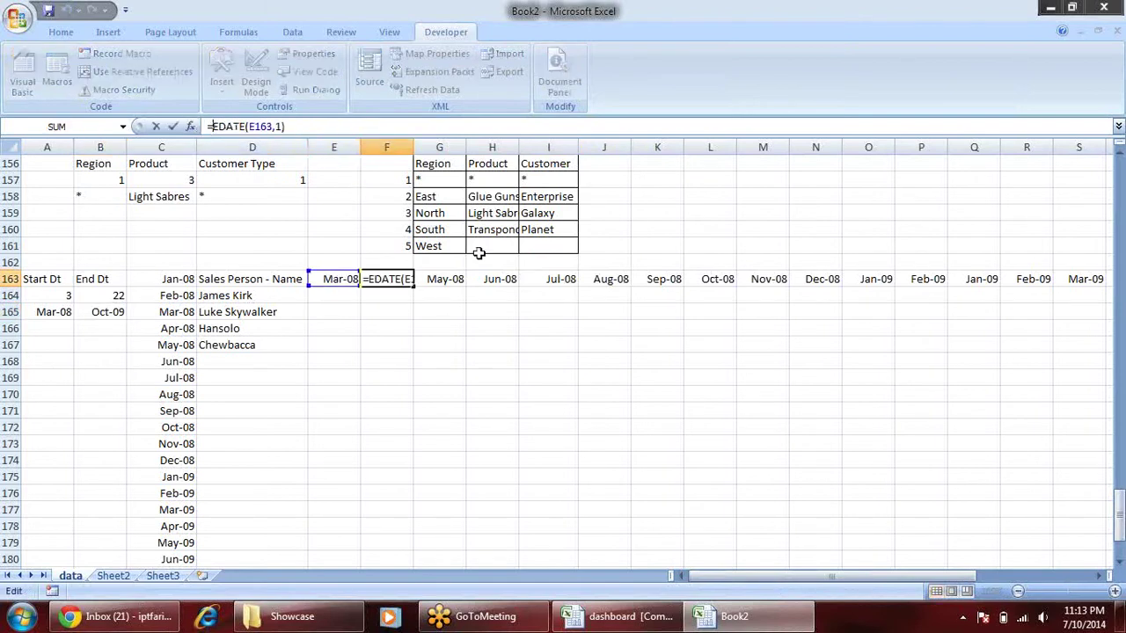
pyautogui.write('IF(')
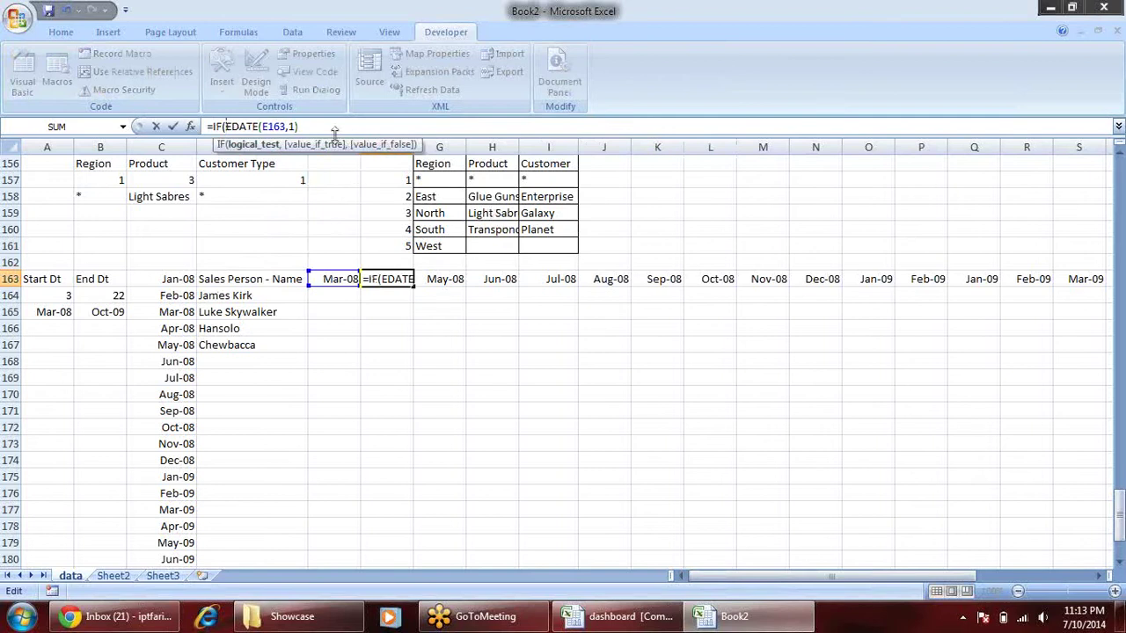
pyautogui.moveTo(299, 127); pyautogui.dragTo(226, 127)
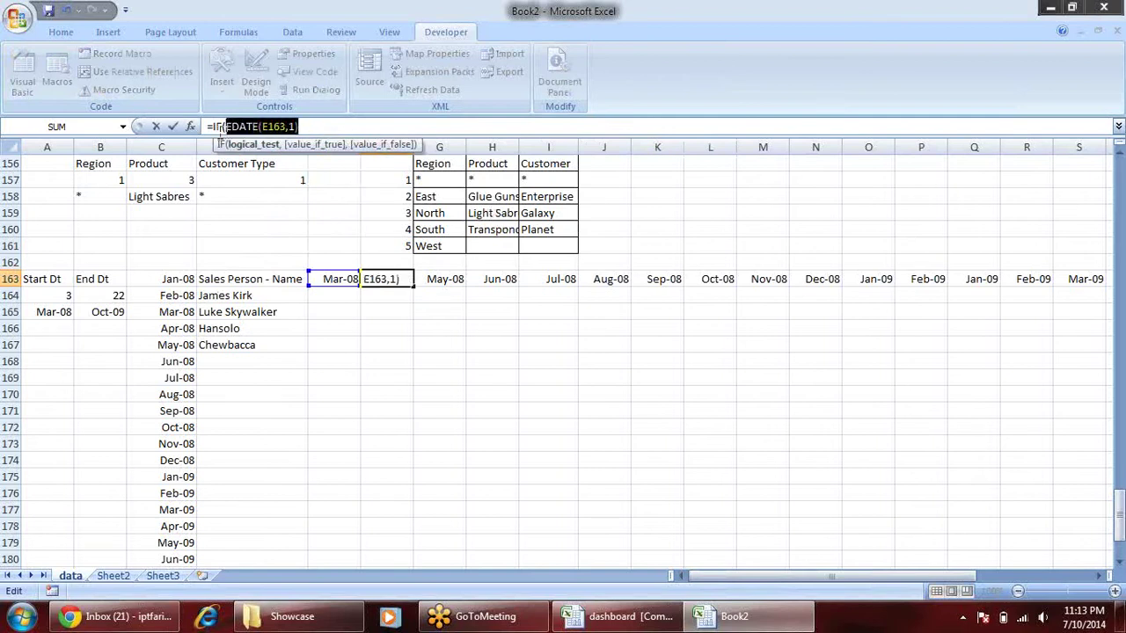
pyautogui.click(315, 127)
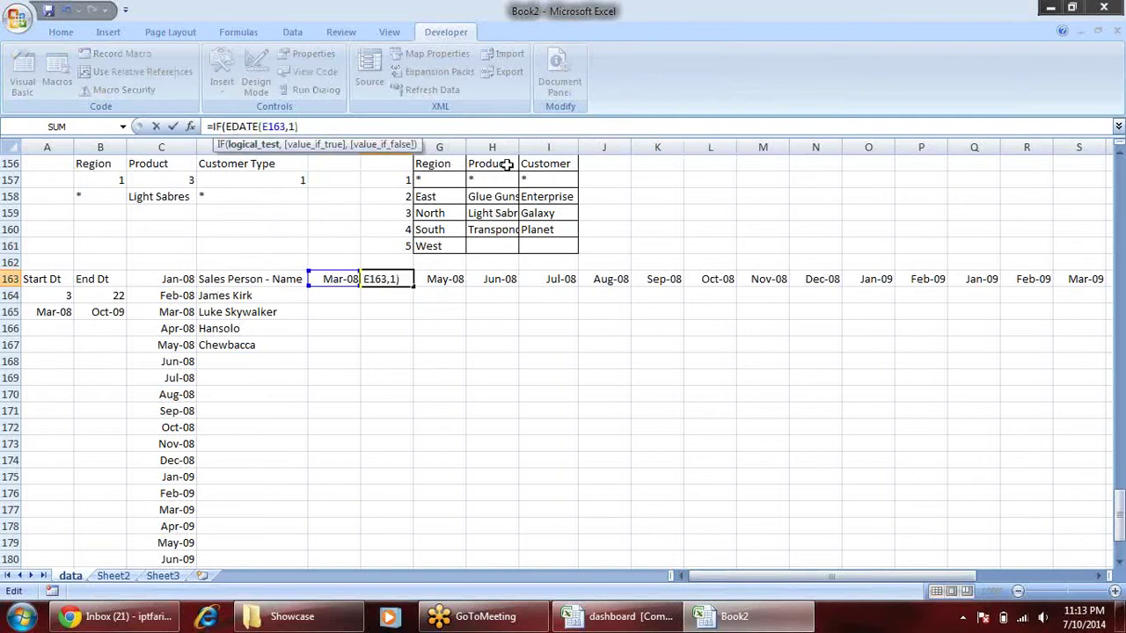
pyautogui.write('<=')
pyautogui.click(107, 311)
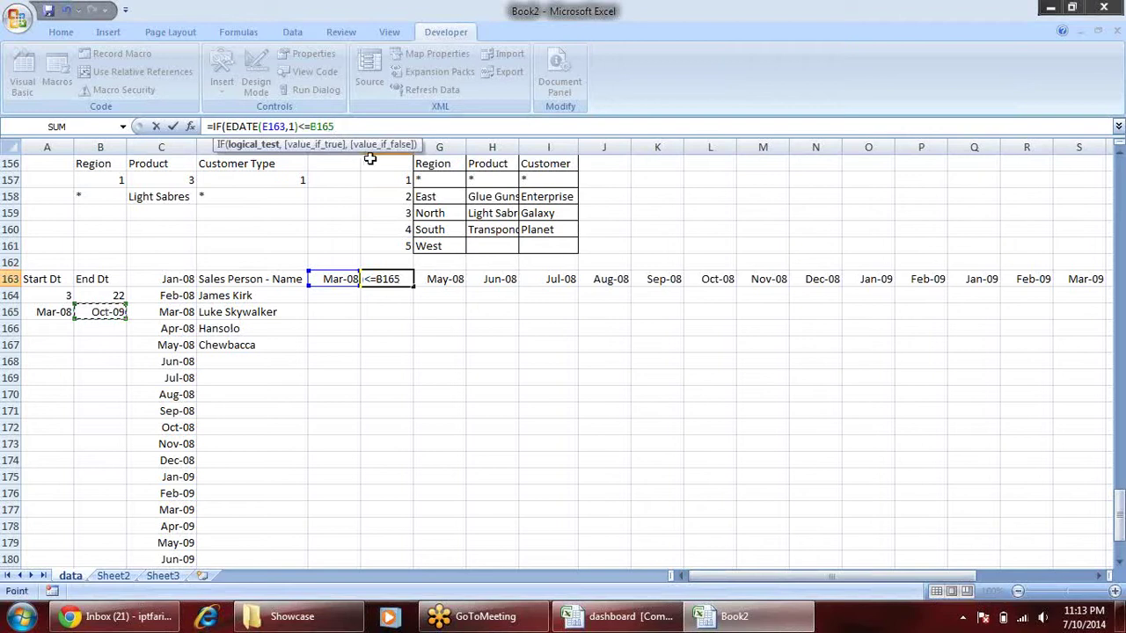
pyautogui.write(',')
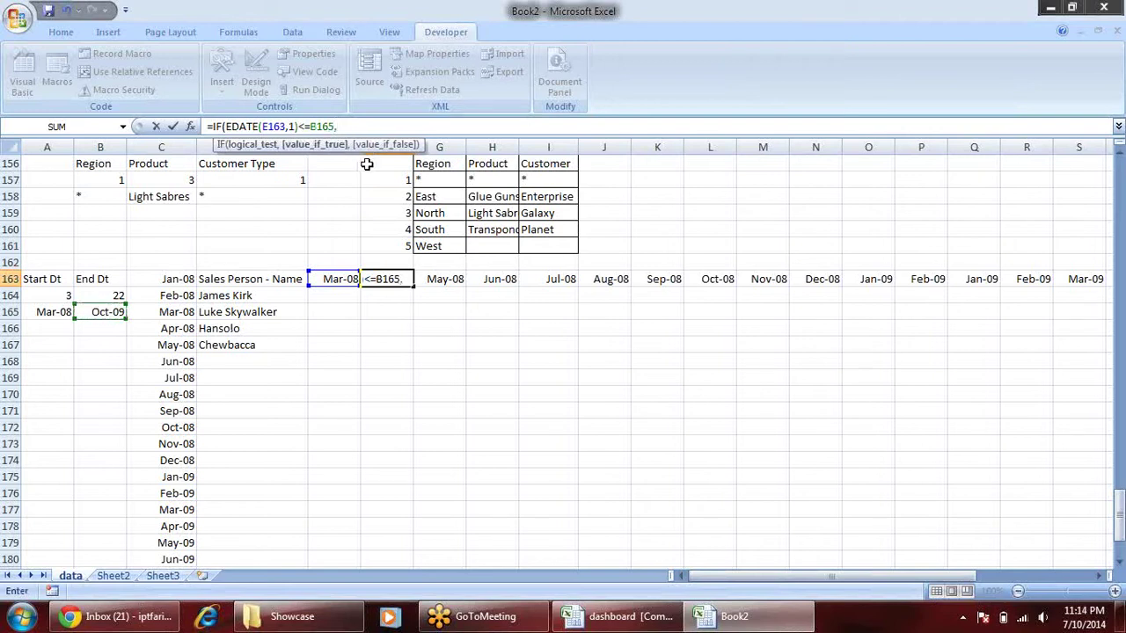
pyautogui.write('EDATE(E163,1)')
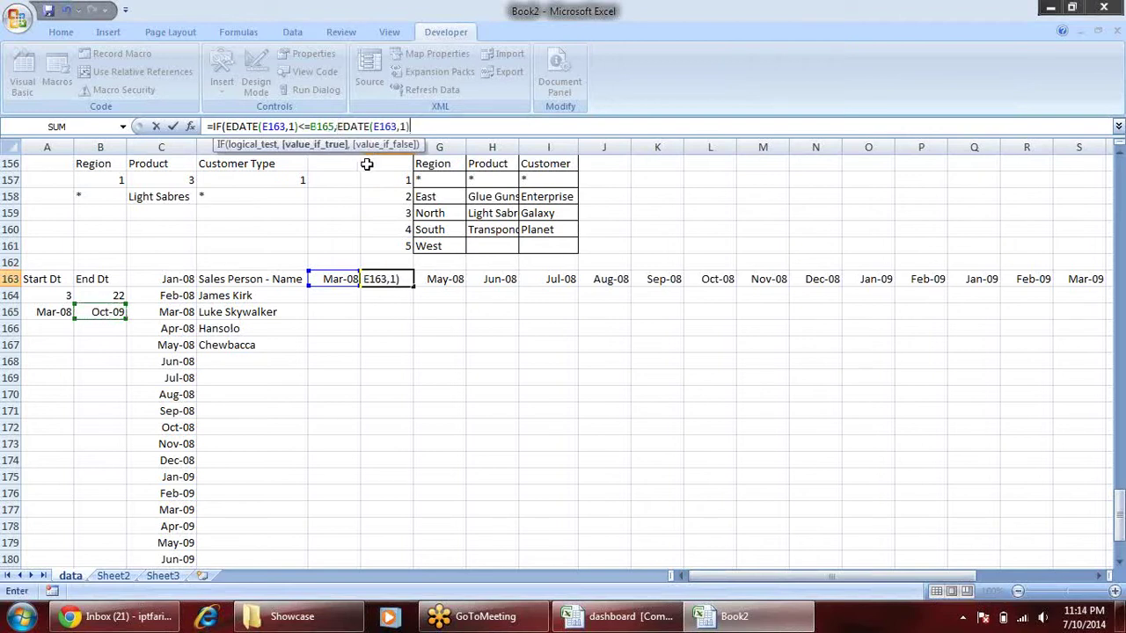
pyautogui.write(',')
pyautogui.write(')')
pyautogui.press('Return')
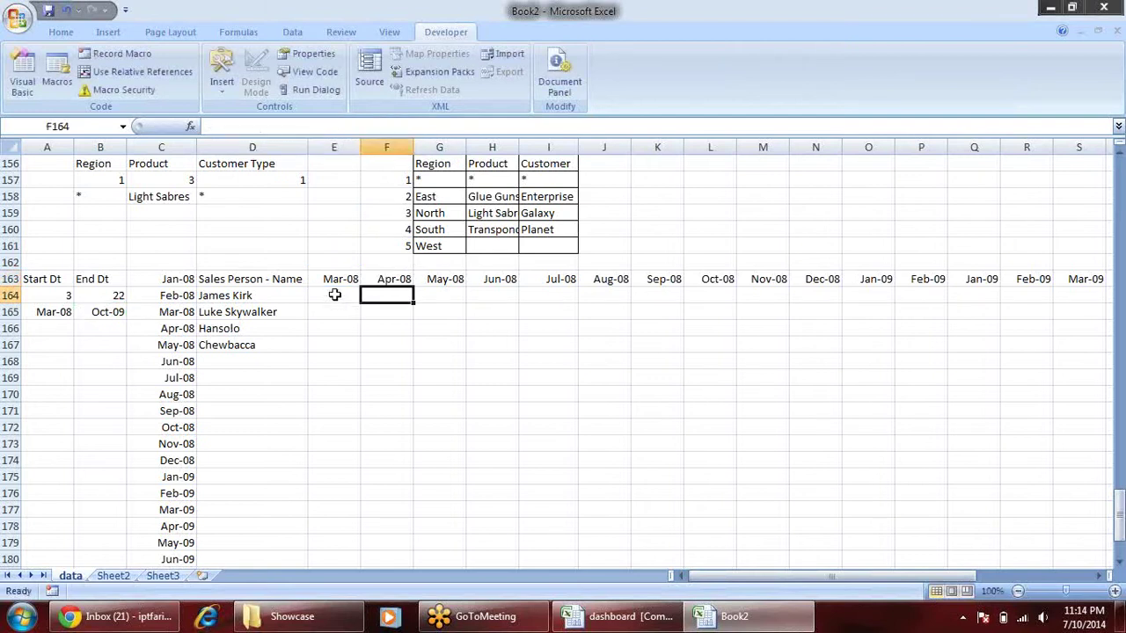
# - Make F163's E163 and B165 references absolute, then fill row 163 from E163
pyautogui.click(334, 279)
pyautogui.click(387, 279)
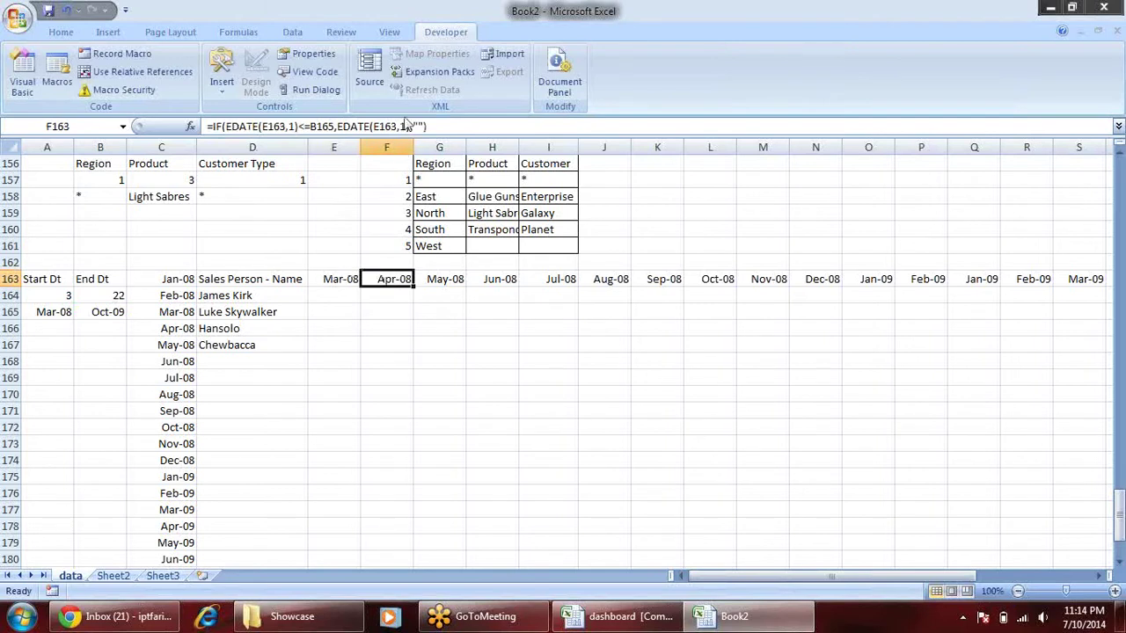
pyautogui.click(387, 125)
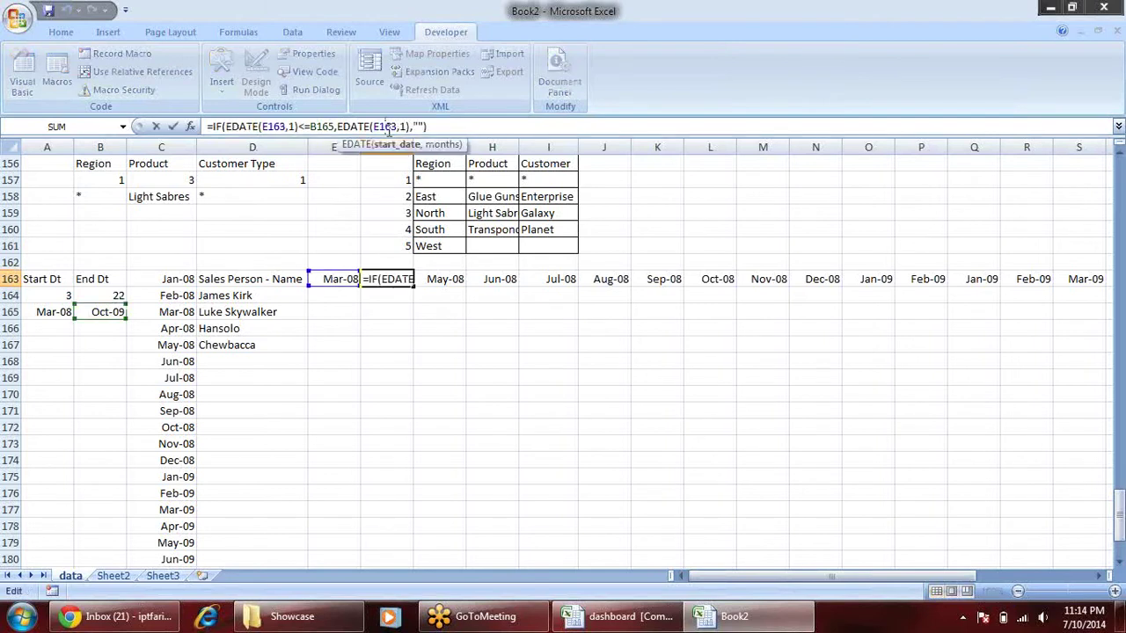
pyautogui.press('F4')
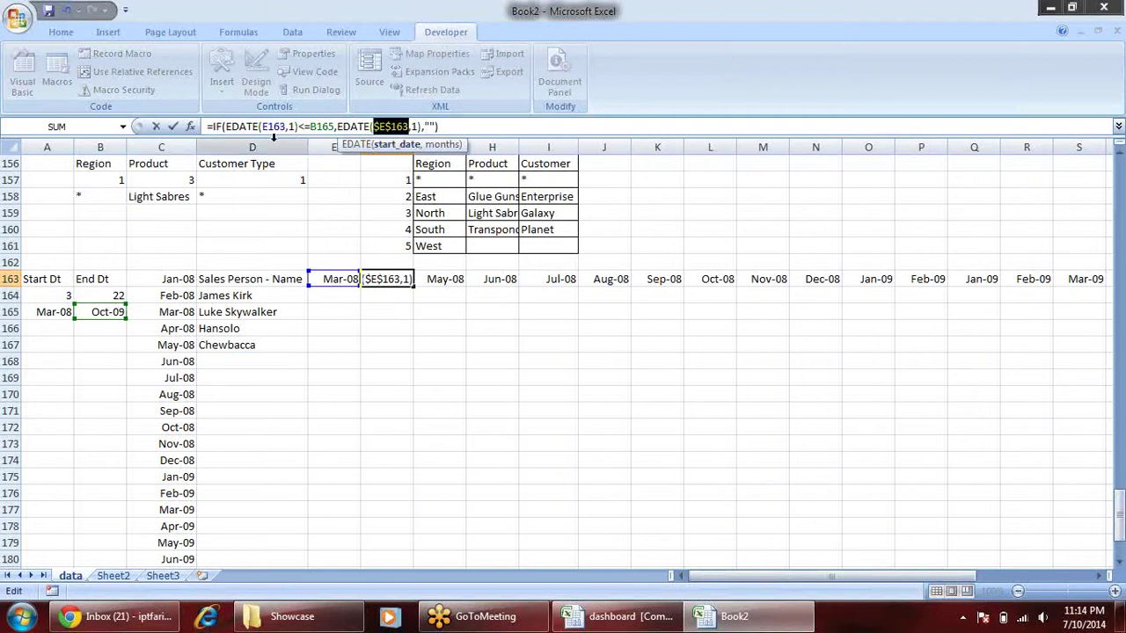
pyautogui.click(275, 126)
pyautogui.press('F4')
pyautogui.click(335, 126)
pyautogui.press('F4')
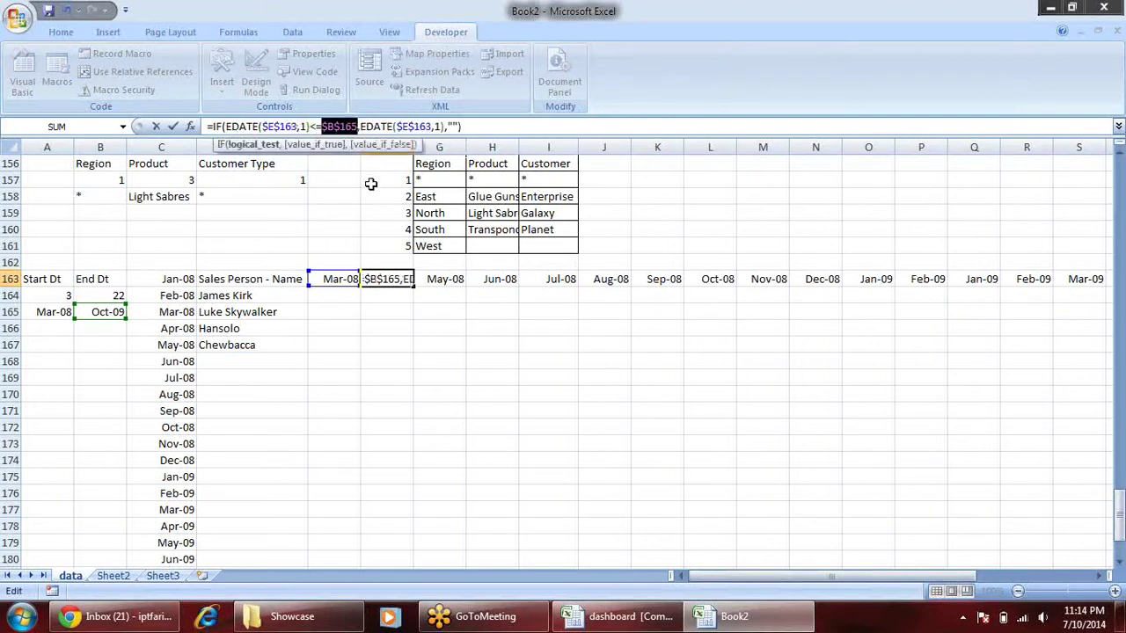
pyautogui.press('Return')
pyautogui.click(330, 283)
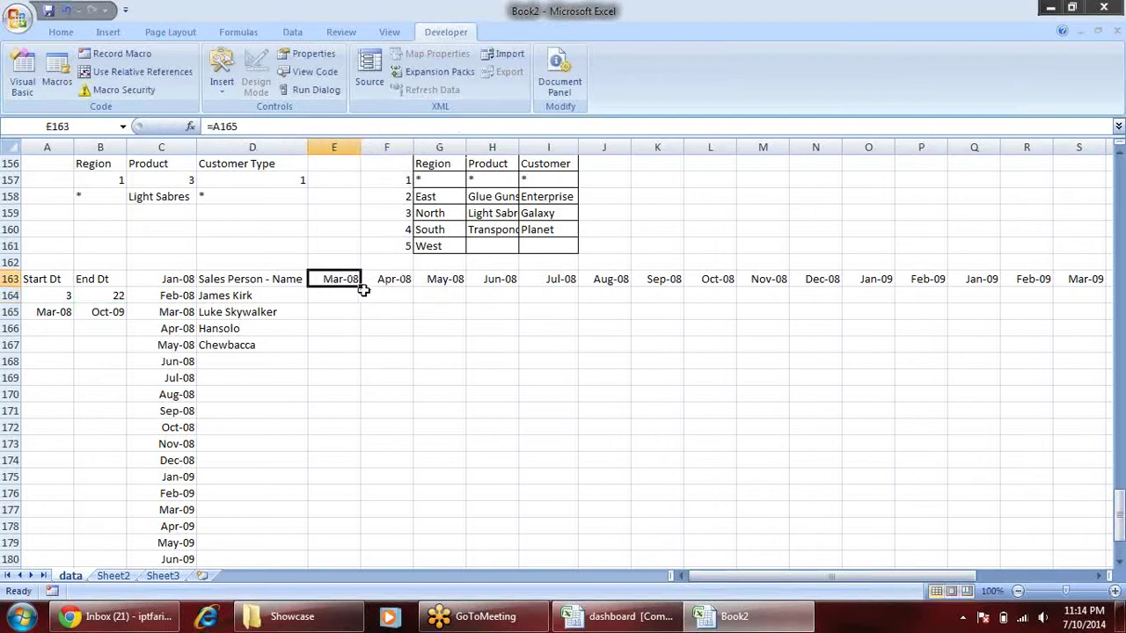
pyautogui.moveTo(360, 288); pyautogui.dragTo(1006, 278)
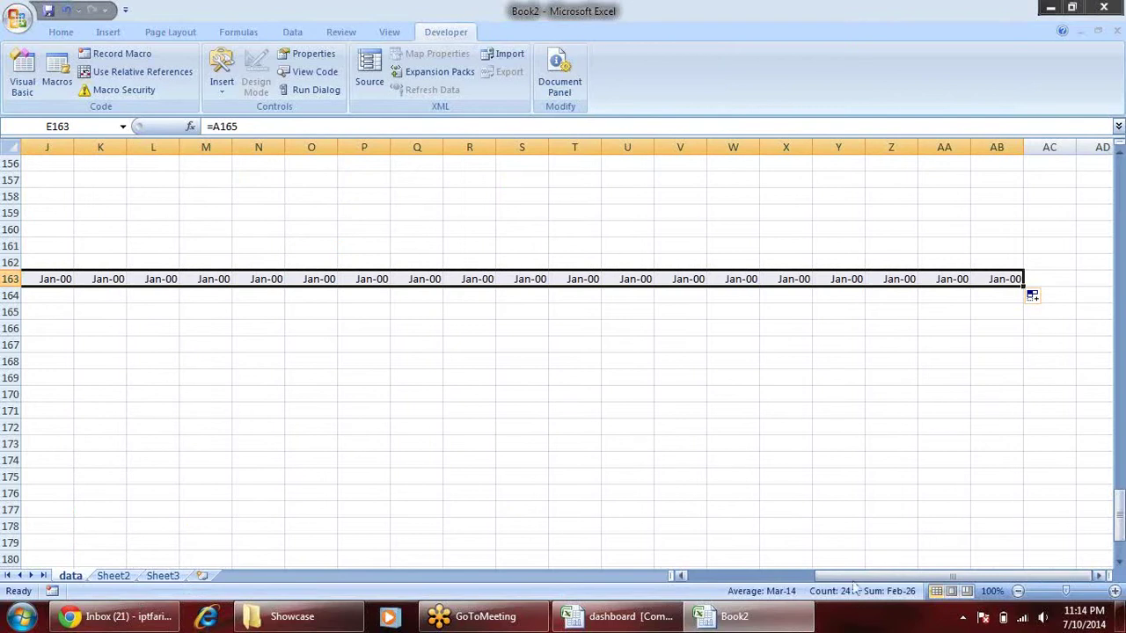
# - Inspect the headers the accidental fill from E163 left along row 163
pyautogui.moveTo(864, 580); pyautogui.dragTo(726, 586)
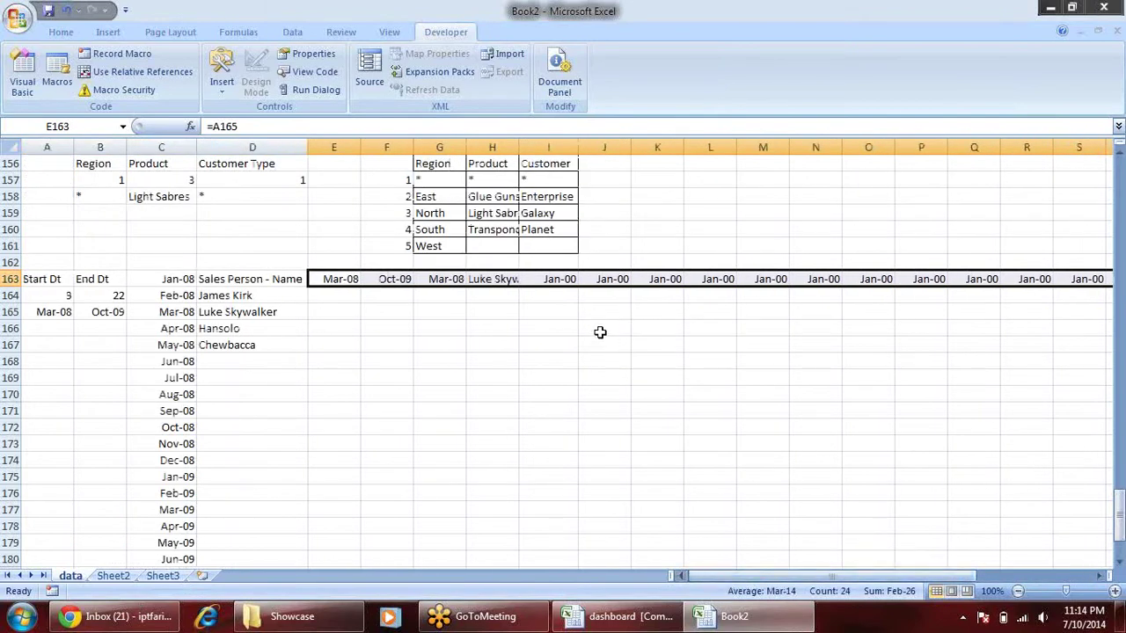
pyautogui.click(492, 279)
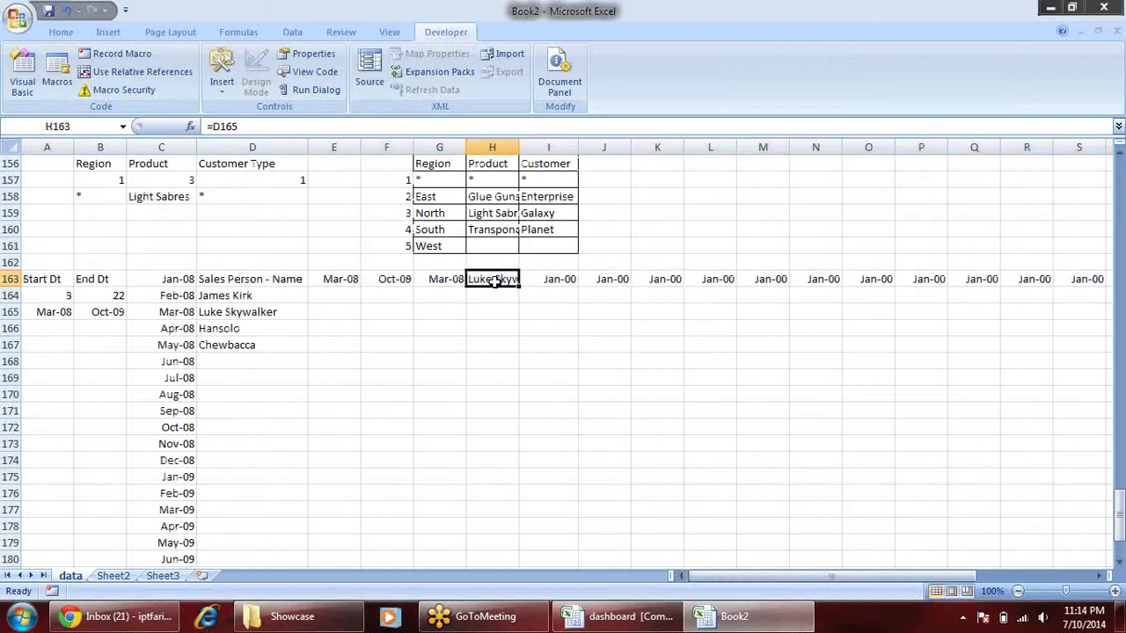
pyautogui.click(336, 277)
pyautogui.click(398, 280)
pyautogui.click(453, 279)
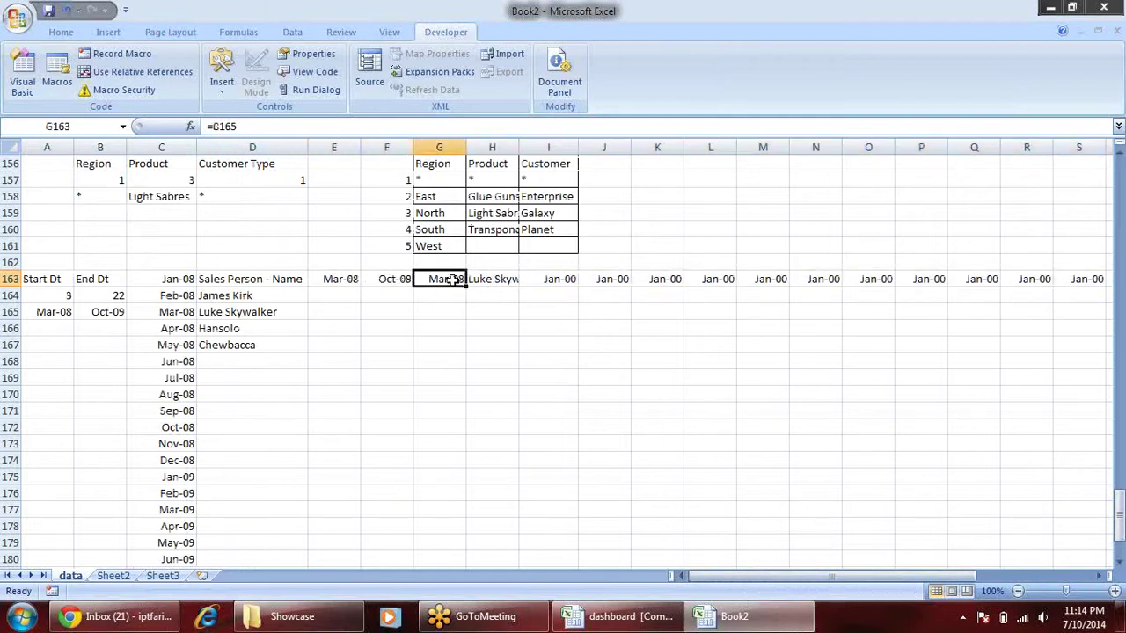
pyautogui.click(491, 279)
pyautogui.click(384, 278)
pyautogui.click(339, 279)
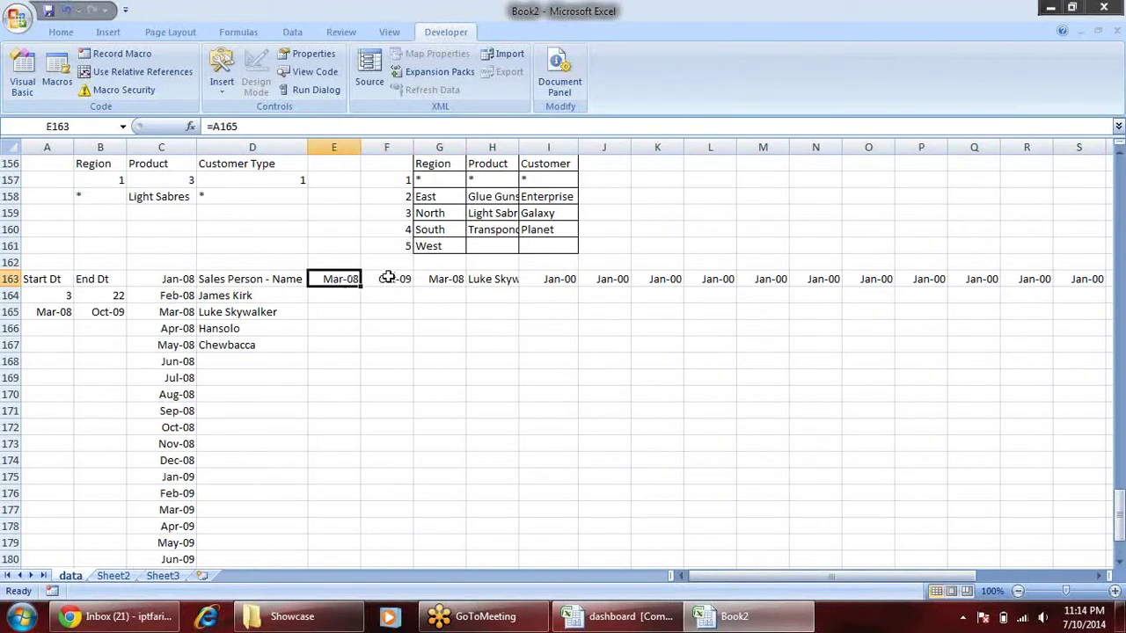
# - Fill F163's next-month formula across row 163 to AB163, every copy showing Apr-08
pyautogui.click(400, 278)
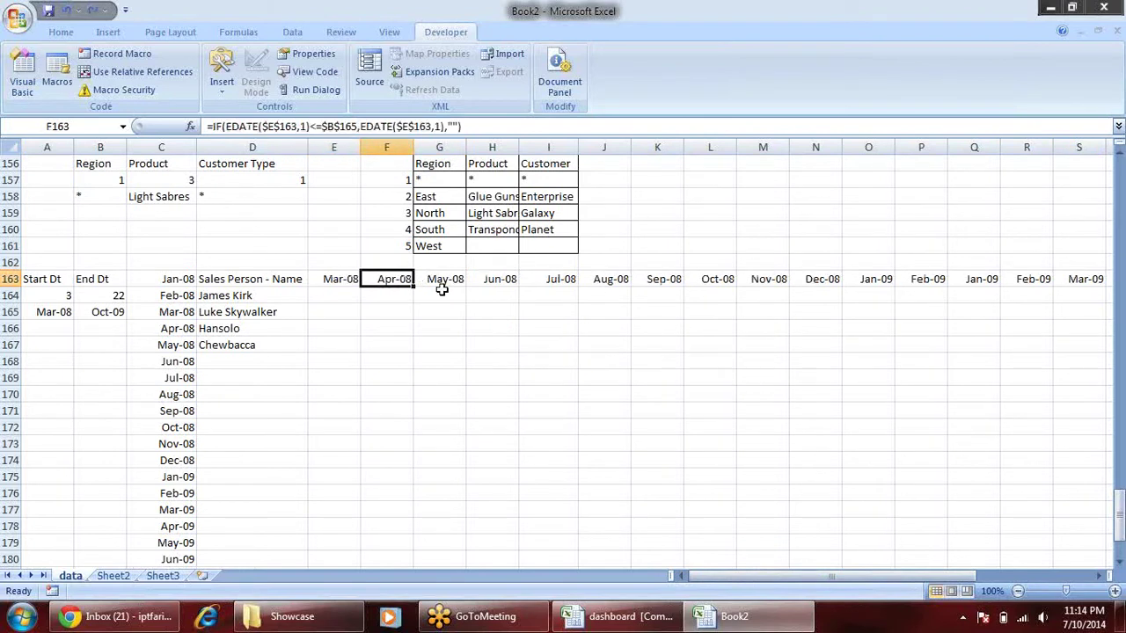
pyautogui.moveTo(416, 280); pyautogui.dragTo(1122, 334)
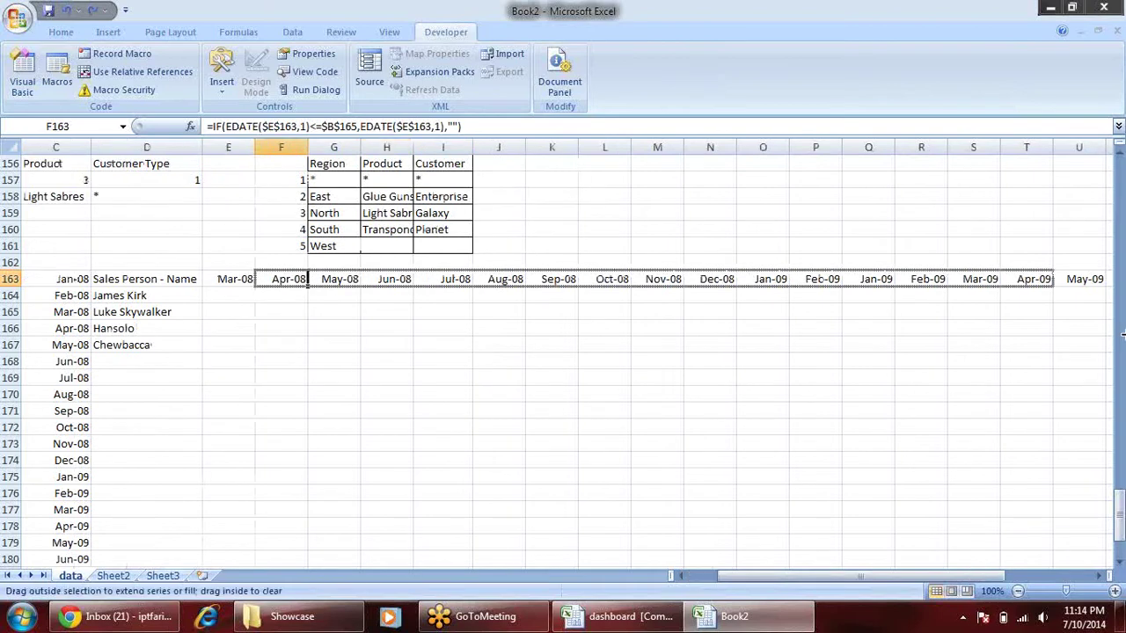
pyautogui.moveTo(1122, 334); pyautogui.dragTo(1021, 279)
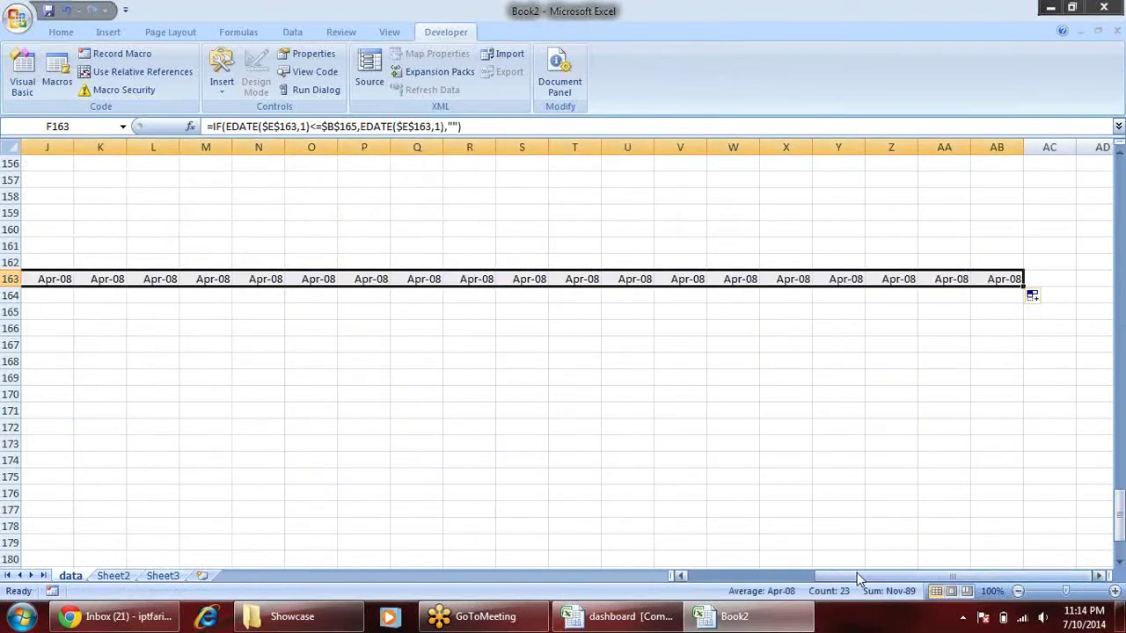
pyautogui.moveTo(858, 574); pyautogui.dragTo(713, 577)
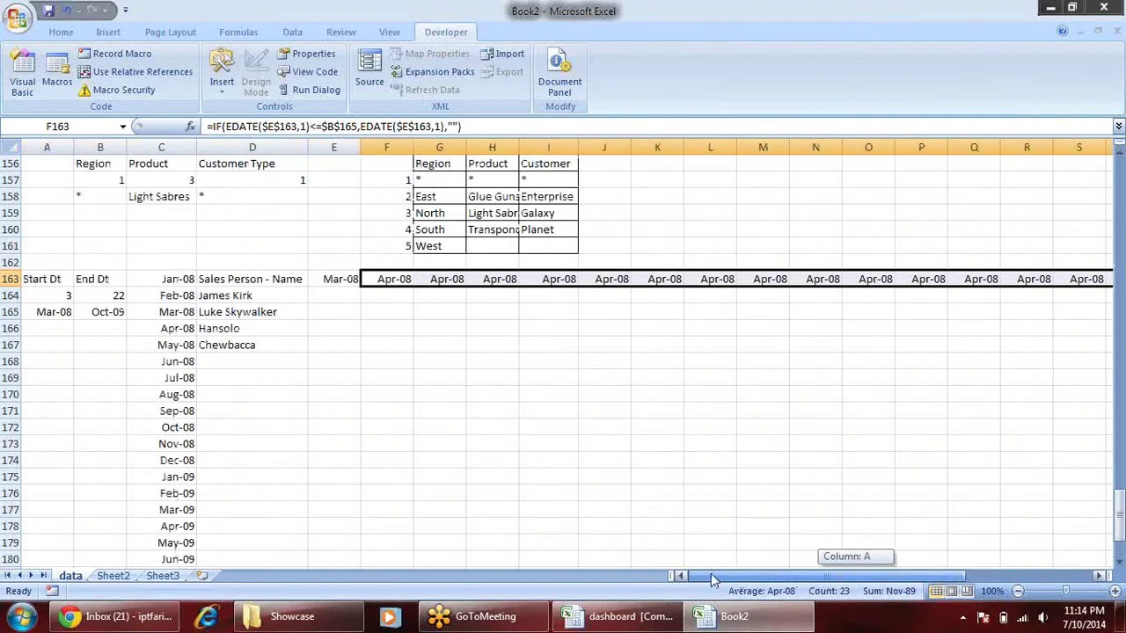
pyautogui.click(387, 281)
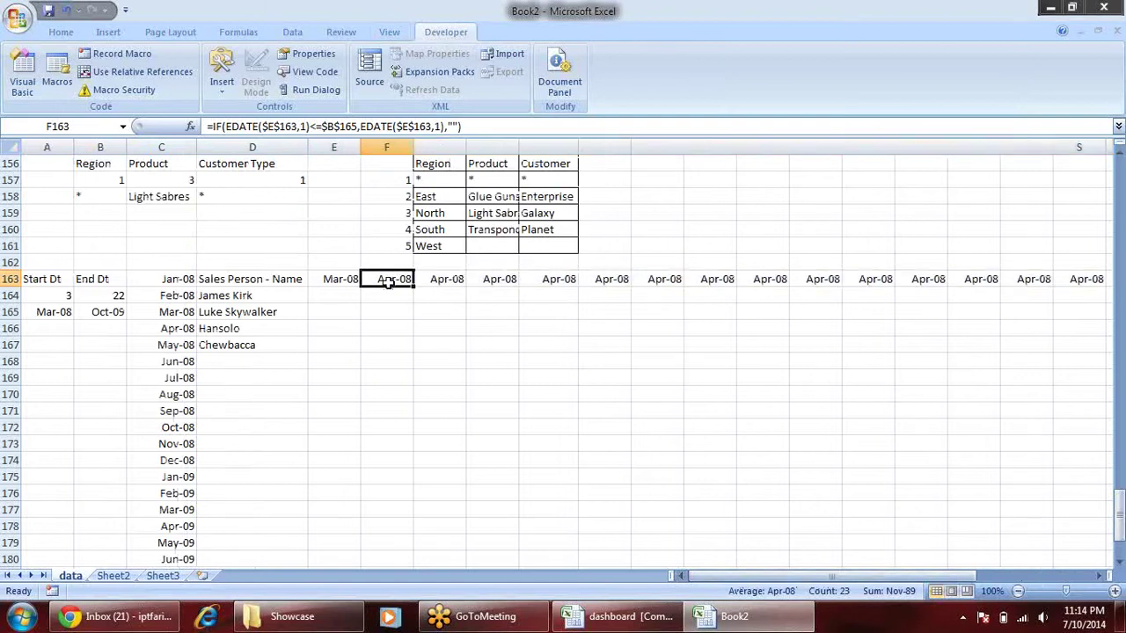
pyautogui.click(278, 128)
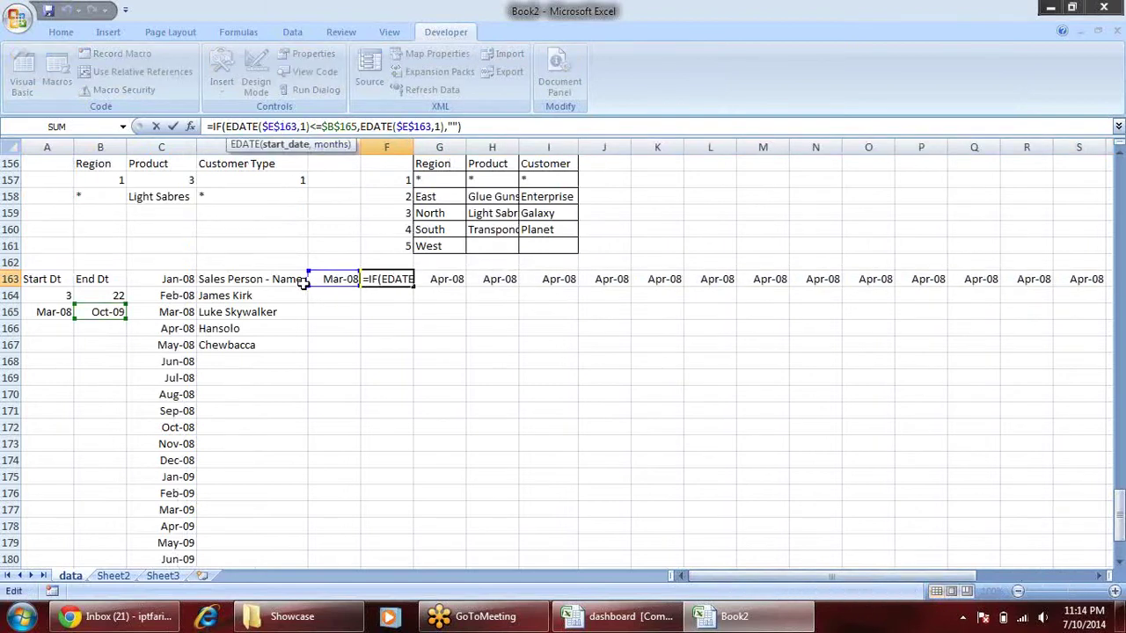
# - Make both E163 references in F163 relative again and refill the formula to AB163
pyautogui.press('F4')
pyautogui.press('F4')
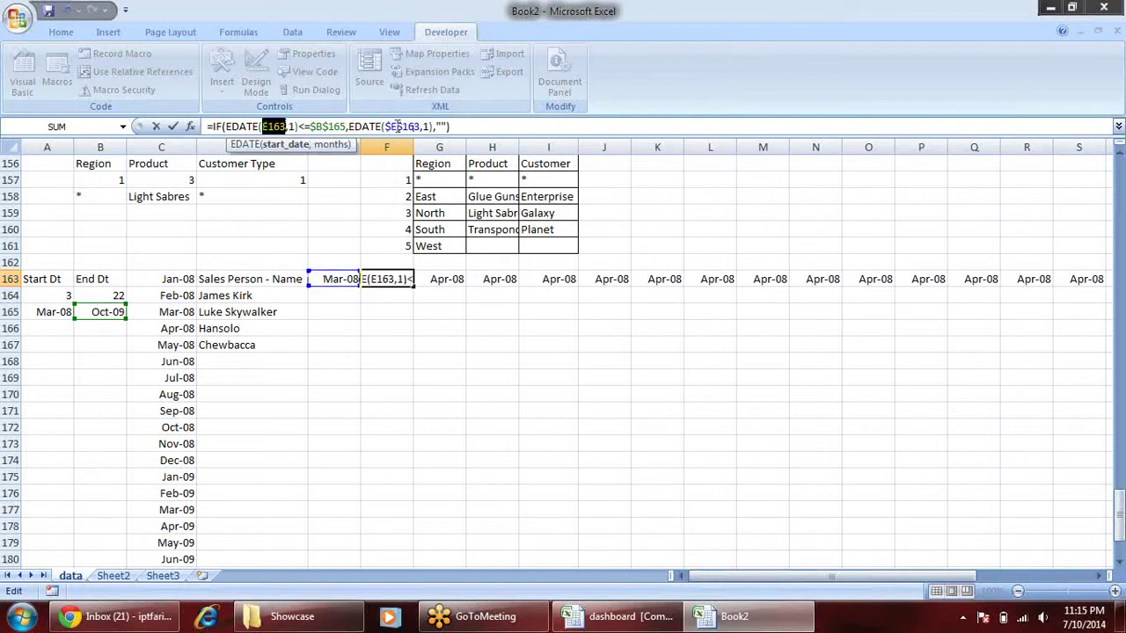
pyautogui.click(398, 126)
pyautogui.press('F4')
pyautogui.press('F4')
pyautogui.press('F4')
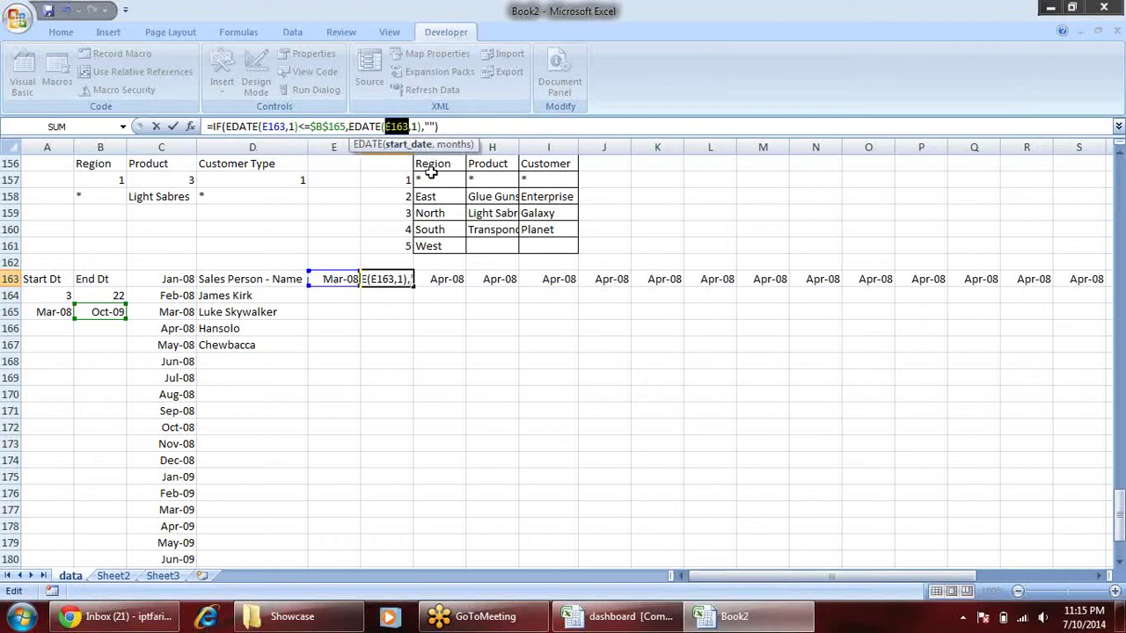
pyautogui.press('Return')
pyautogui.click(394, 278)
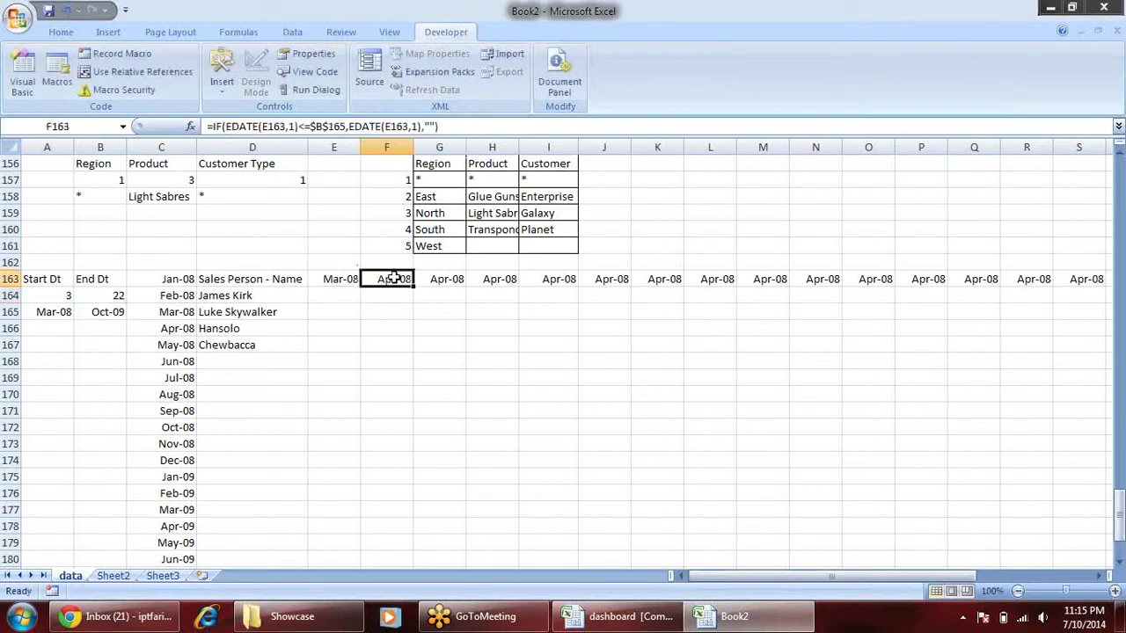
pyautogui.moveTo(412, 286); pyautogui.dragTo(1043, 298)
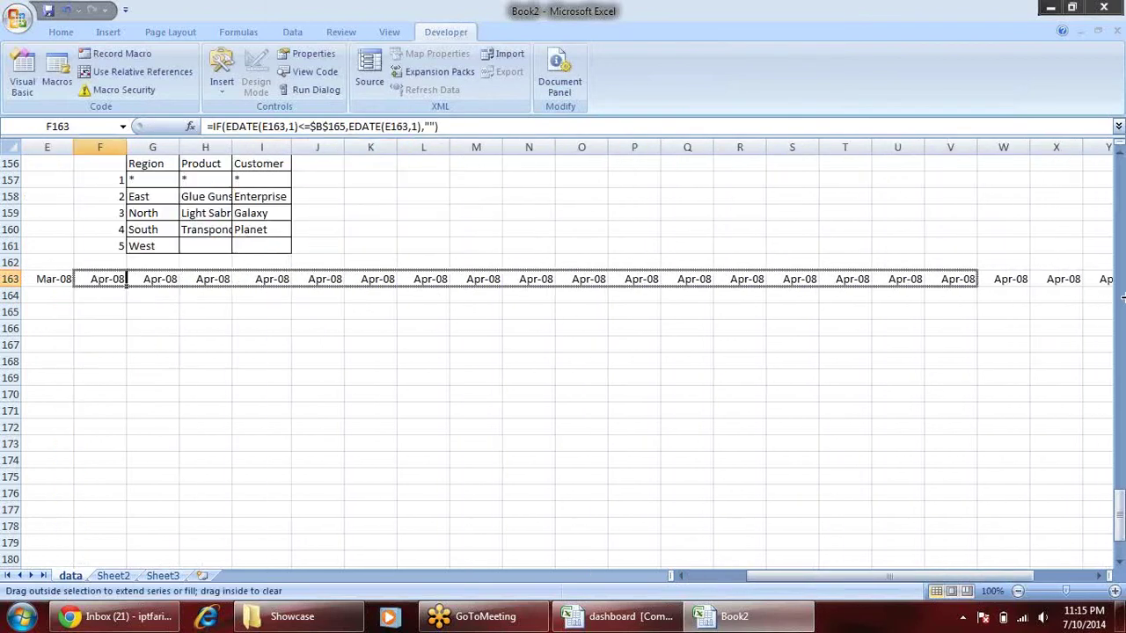
pyautogui.moveTo(1034, 292); pyautogui.dragTo(1033, 293)
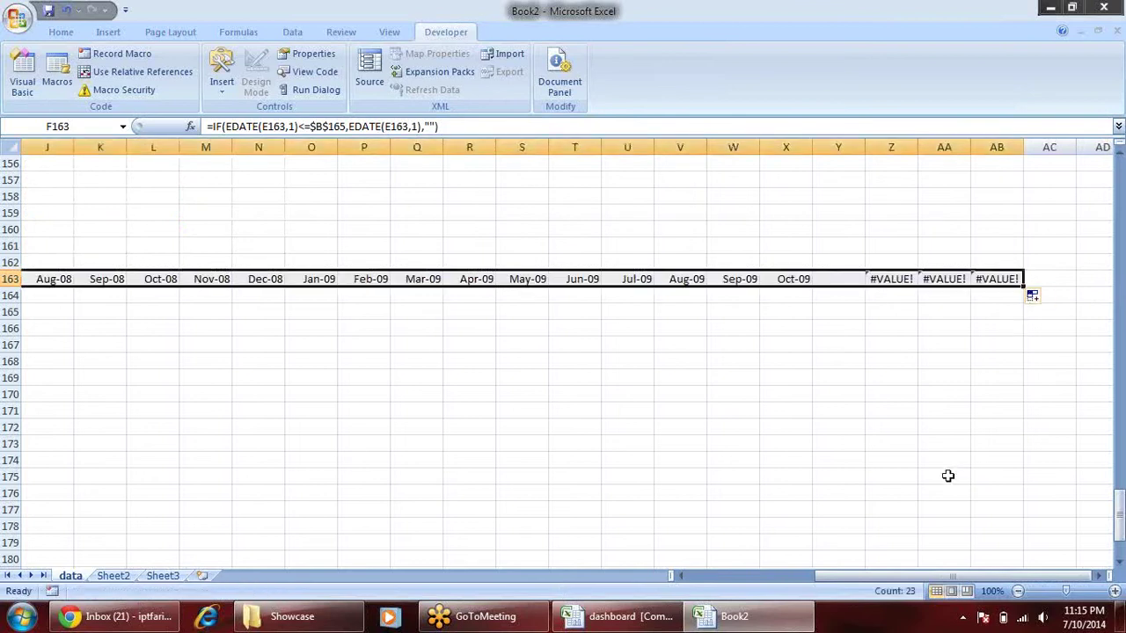
pyautogui.click(816, 375)
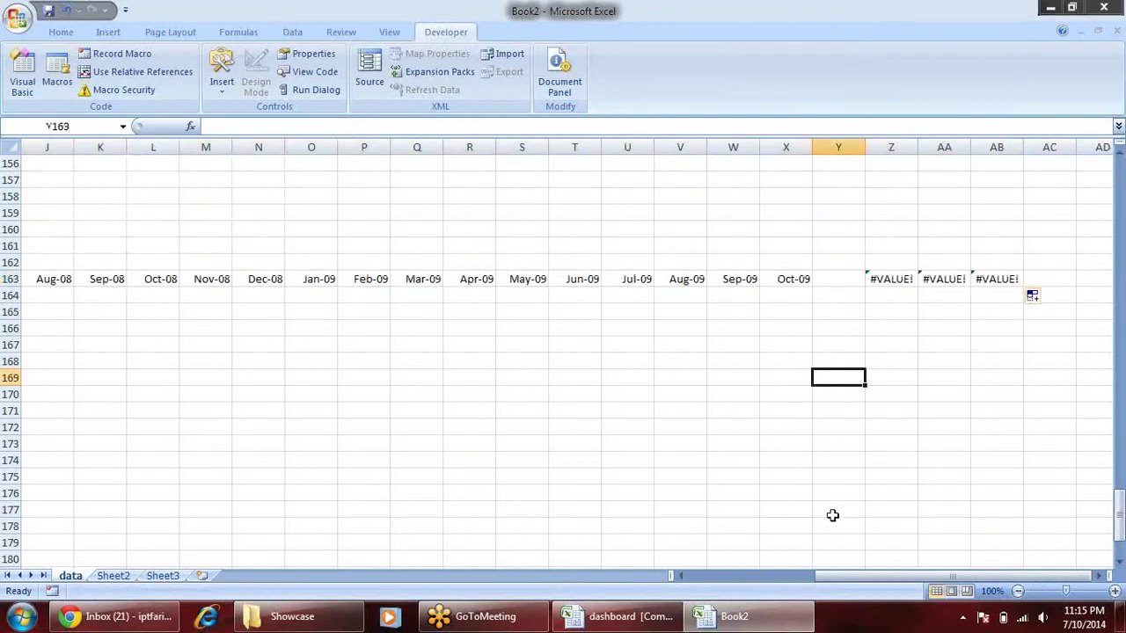
# - Compare the Y163 and X163 formulas past Oct-09, then edit F163's formula
pyautogui.click(839, 280)
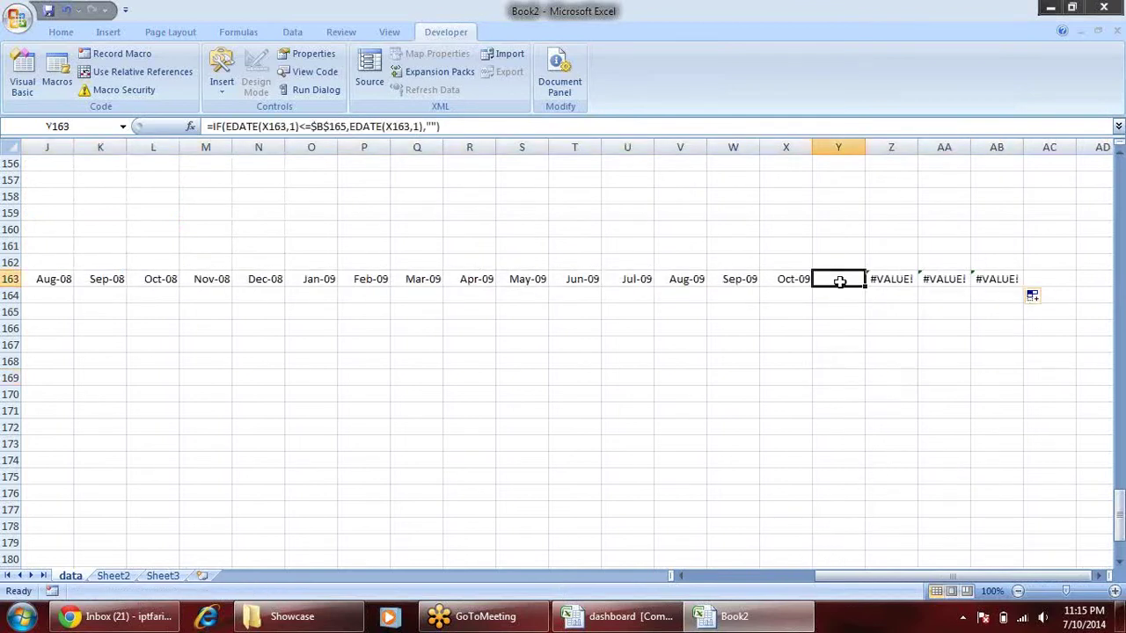
pyautogui.click(792, 280)
pyautogui.click(840, 274)
pyautogui.moveTo(862, 575)
pyautogui.mouseDown()
pyautogui.moveTo(762, 605)
pyautogui.moveTo(695, 606)
pyautogui.mouseUp()
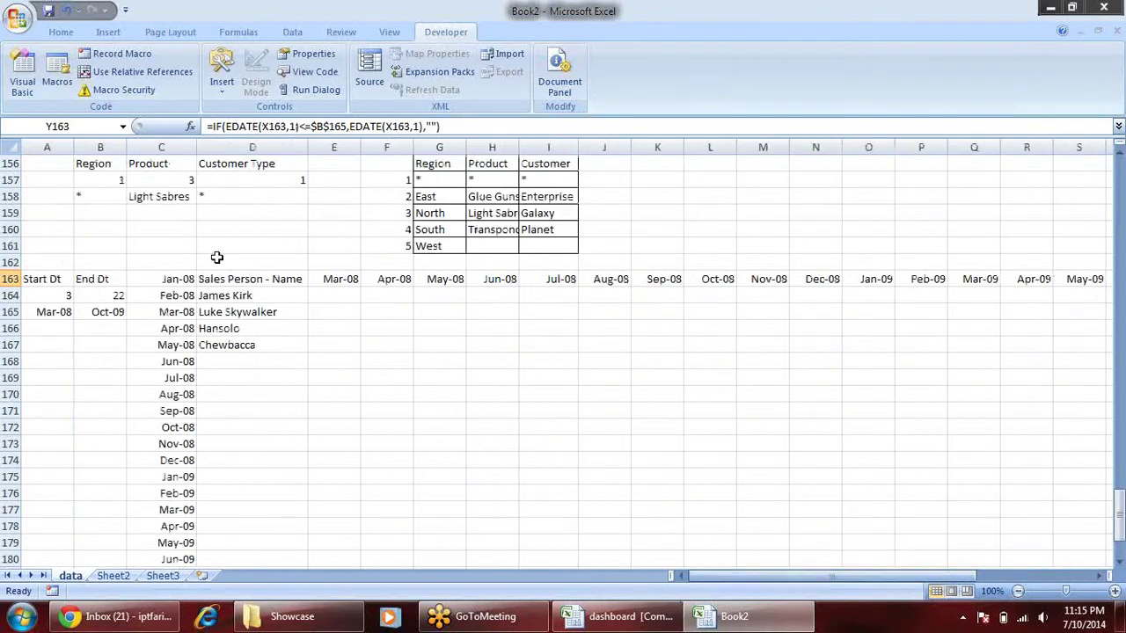
pyautogui.click(392, 279)
pyautogui.click(209, 126)
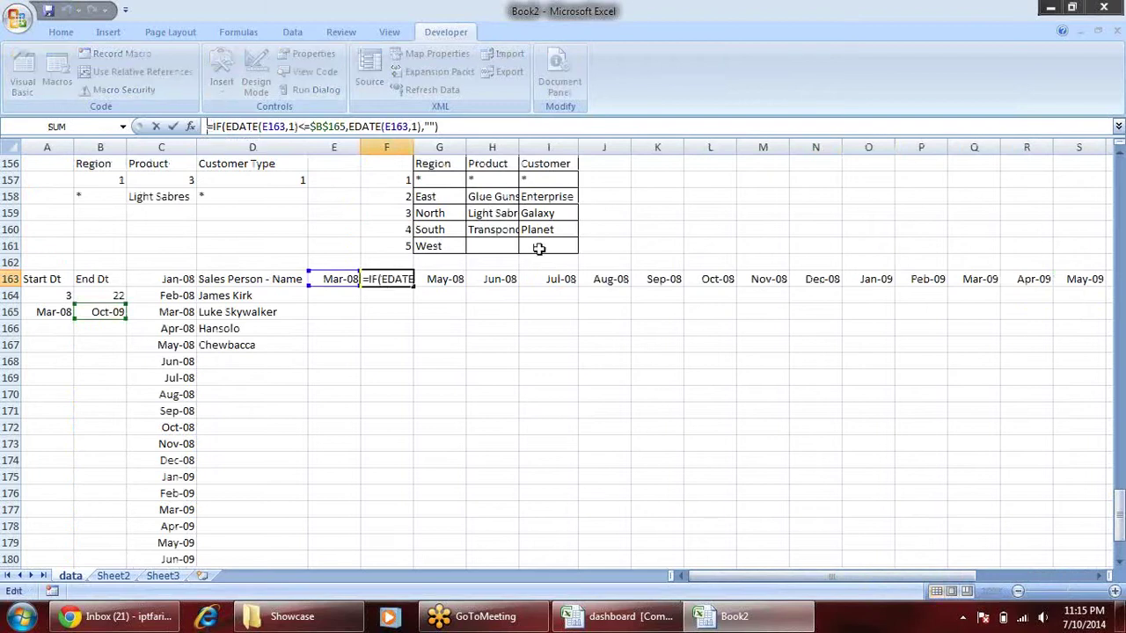
# - Wrap F163's formula in IFERROR(...,"") and refill it to AB163 so months past Oct-09 are blank
pyautogui.write('IF')
pyautogui.press('Down')
pyautogui.press('Tab')
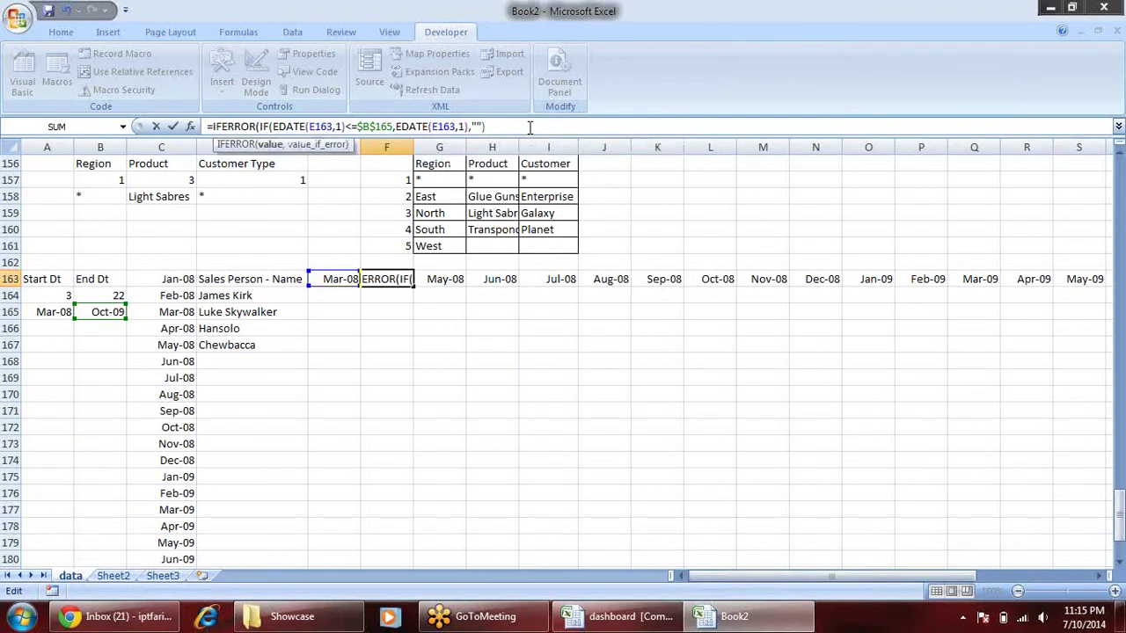
pyautogui.write(',""')
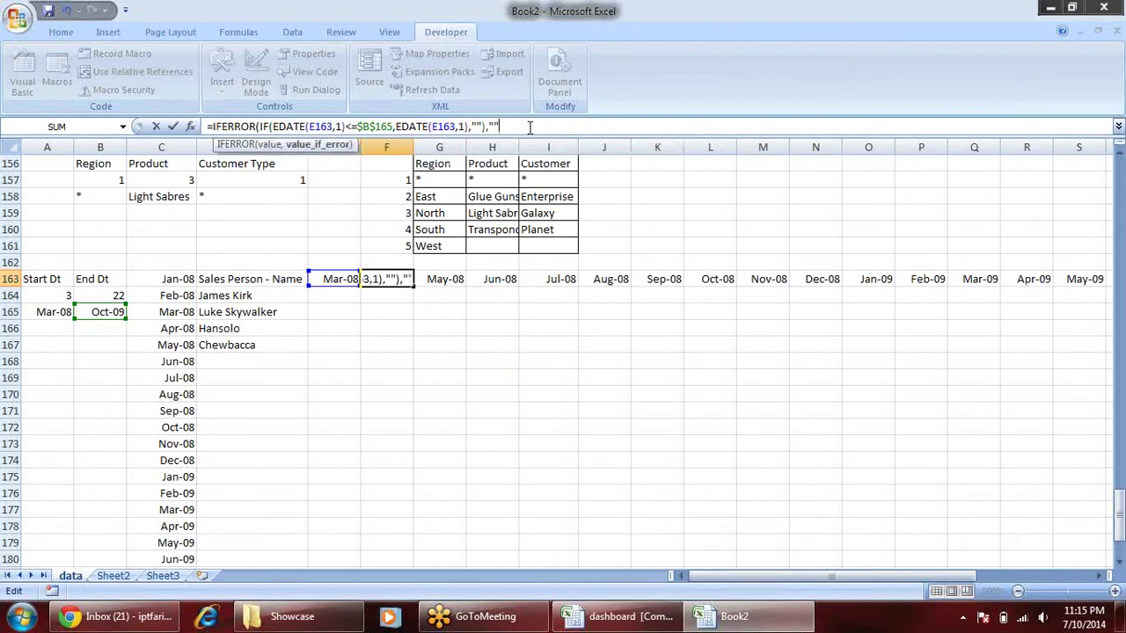
pyautogui.write(')')
pyautogui.press('Return')
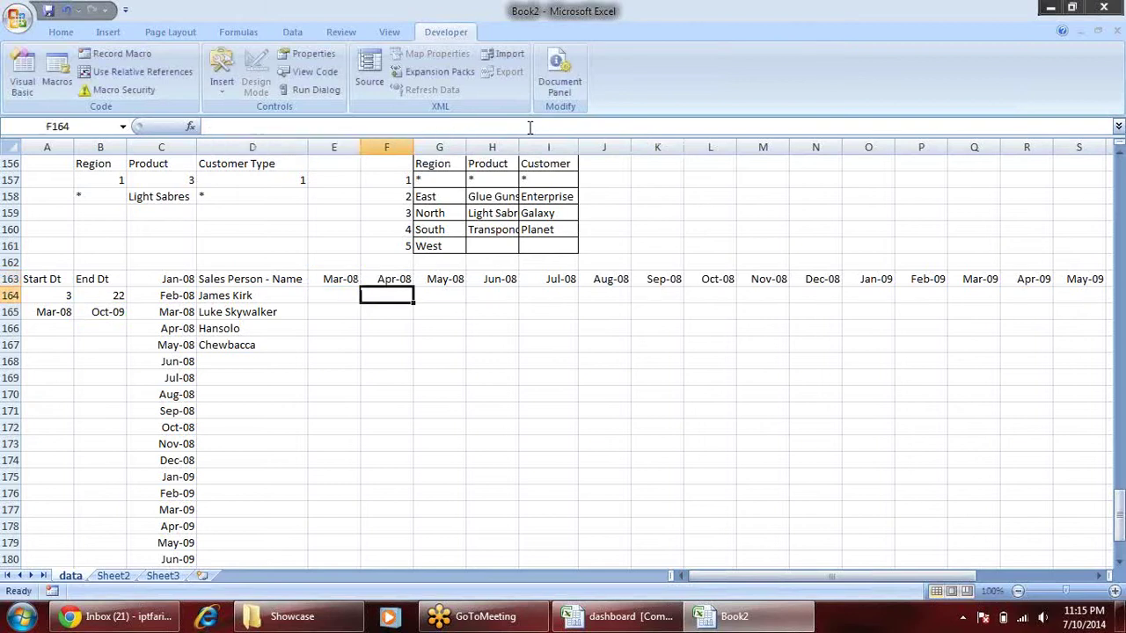
pyautogui.click(403, 277)
pyautogui.moveTo(413, 287)
pyautogui.mouseDown()
pyautogui.moveTo(1120, 350)
pyautogui.moveTo(1020, 287)
pyautogui.mouseUp()
pyautogui.click(680, 328)
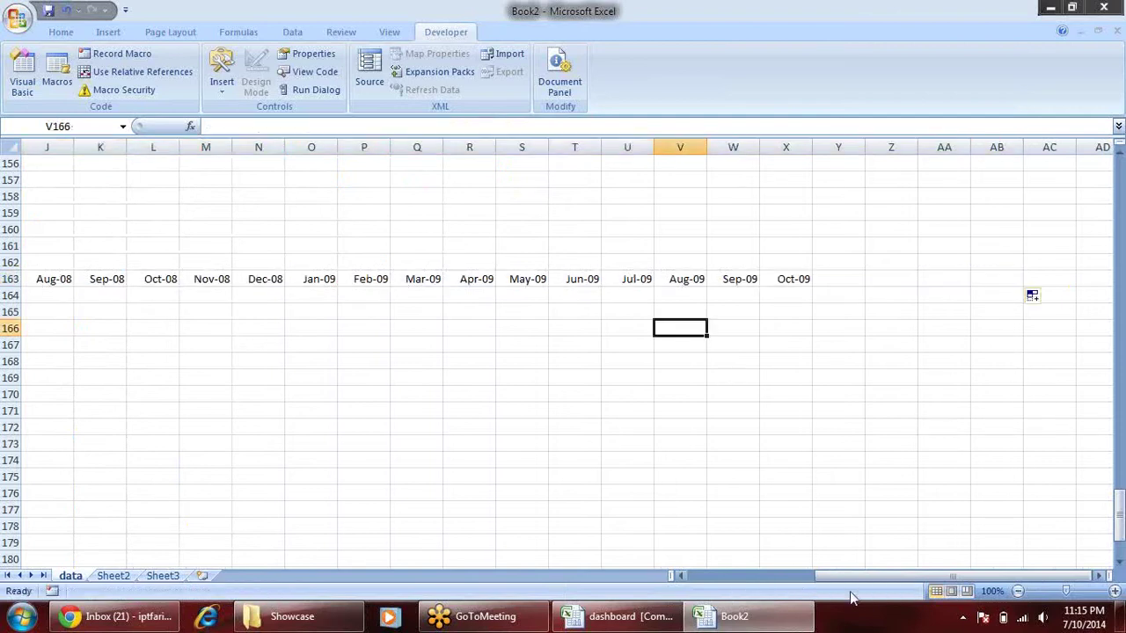
pyautogui.moveTo(829, 574); pyautogui.dragTo(695, 574)
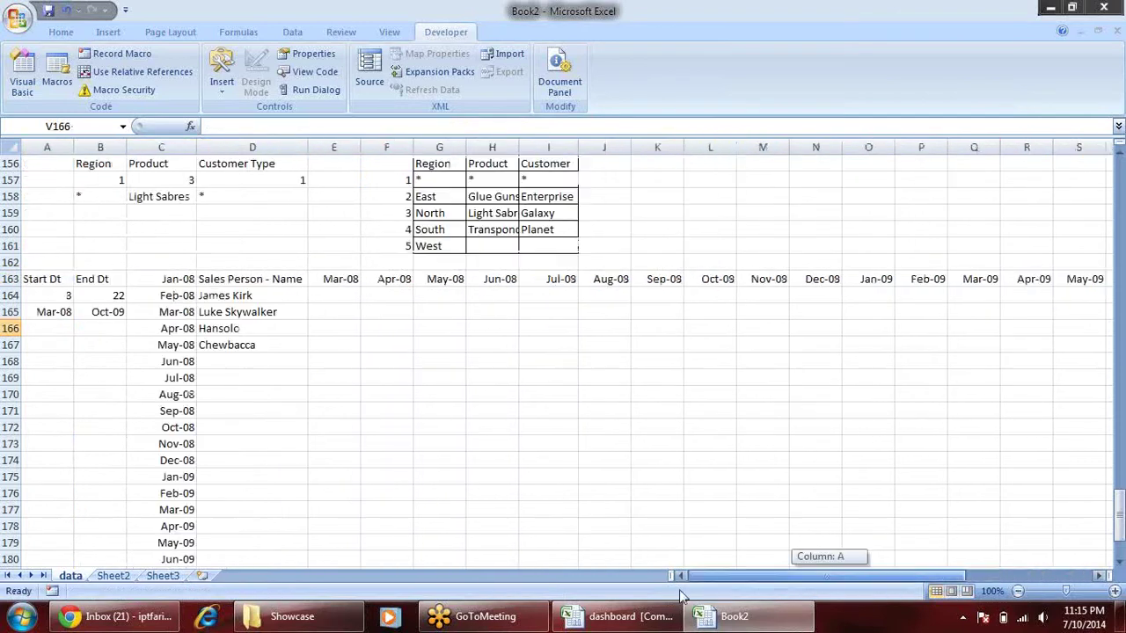
# - Set the end month number in B164 to 7 so headers run Mar-08 to Jul-08
pyautogui.click(111, 302)
pyautogui.write('7')
pyautogui.press('Return')
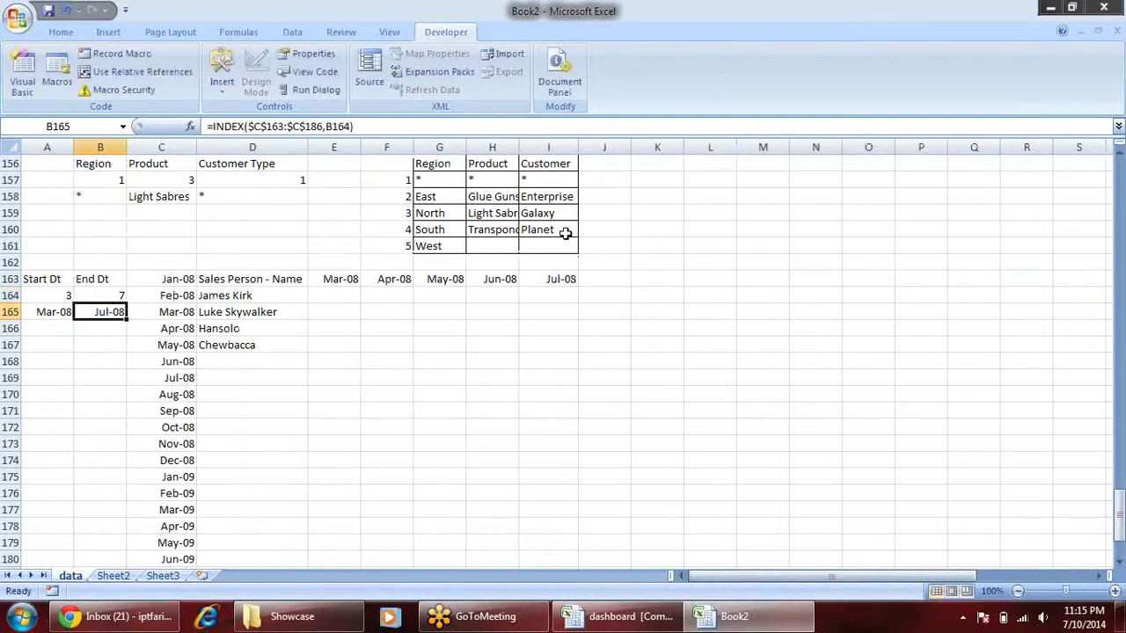
pyautogui.moveTo(280, 279); pyautogui.dragTo(478, 296)
pyautogui.click(444, 327)
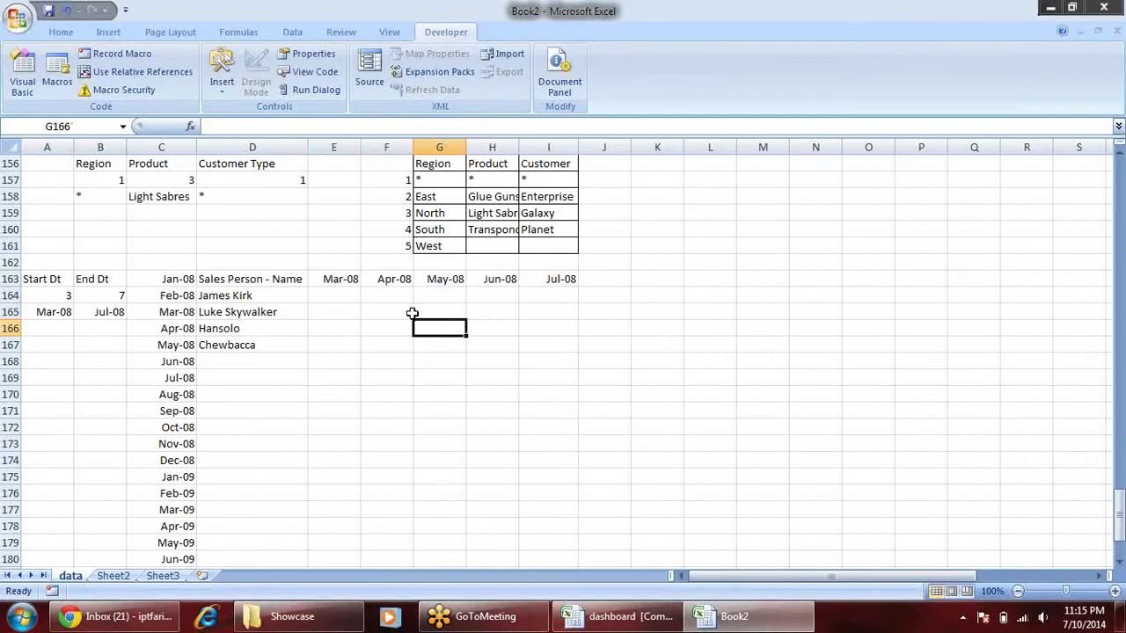
# - Review the four salesperson names in D164:D167 and the Mar-08 header formula in E163
pyautogui.click(253, 294)
pyautogui.moveTo(252, 293); pyautogui.dragTo(271, 344)
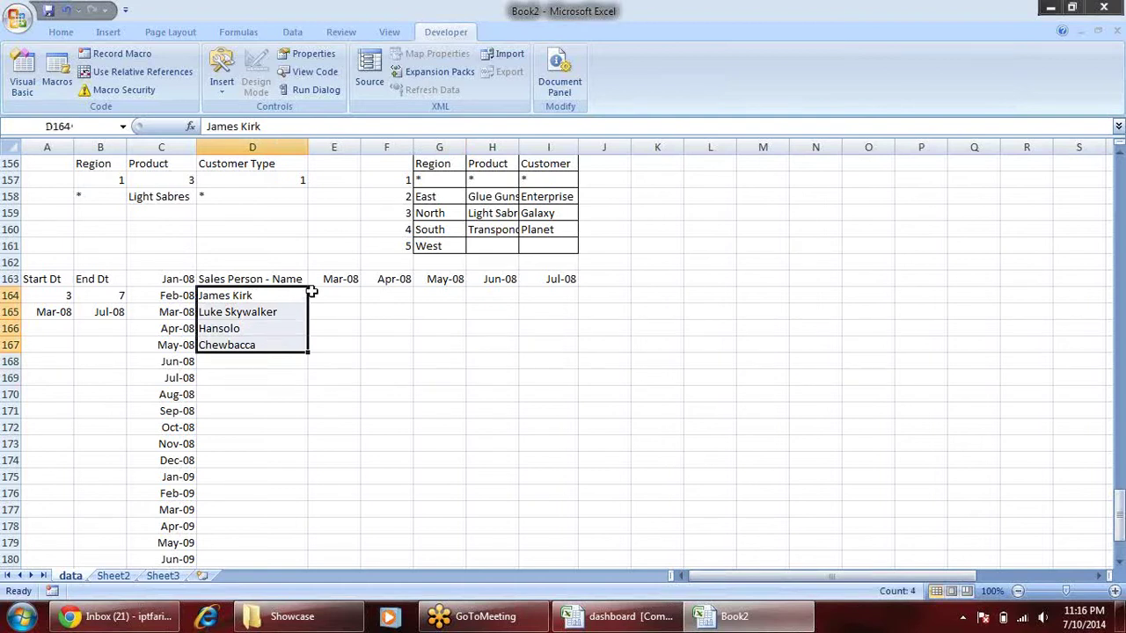
pyautogui.click(267, 296)
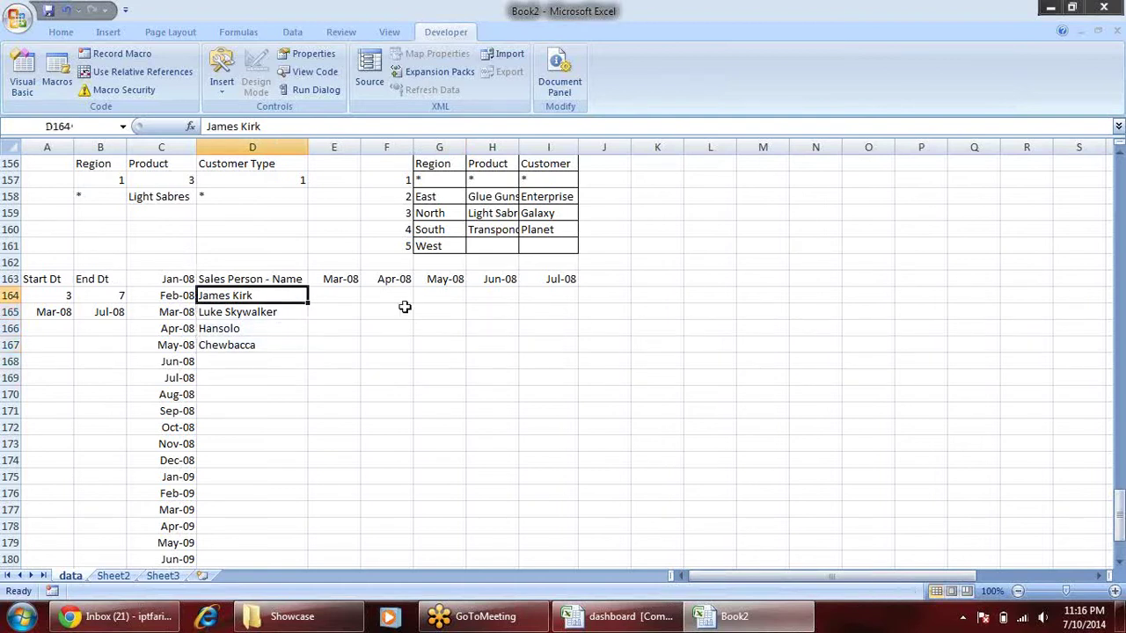
pyautogui.click(353, 295)
pyautogui.click(343, 279)
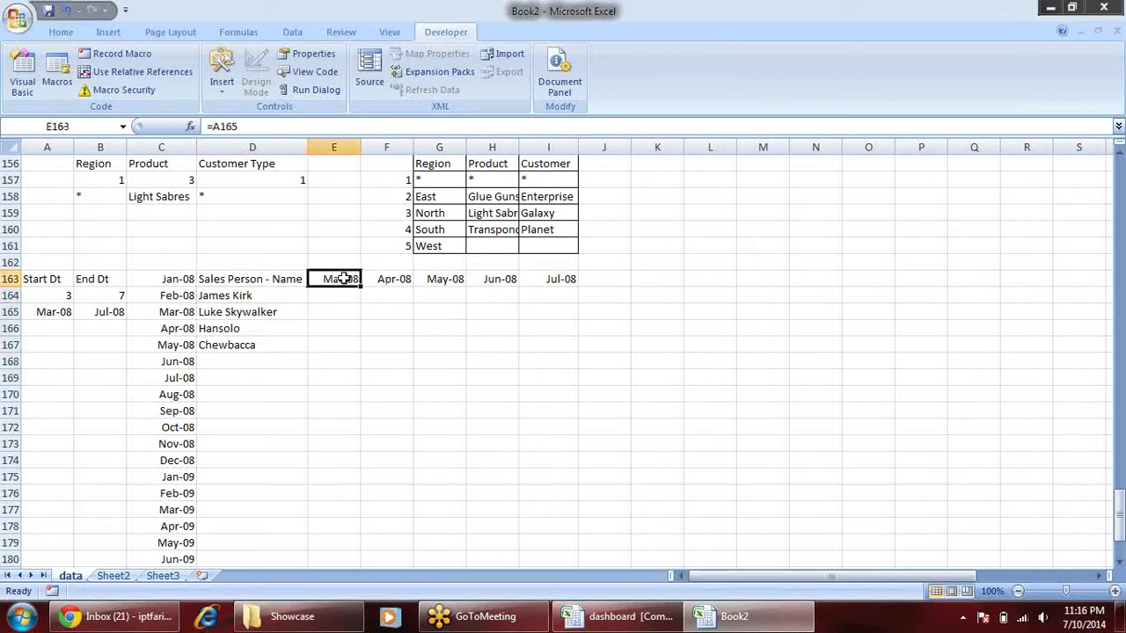
pyautogui.scroll(1, 343, 279)
# - Inspect the Jan-08 header in E149 and the formula in E150 below it
pyautogui.scroll(3, 348, 284)
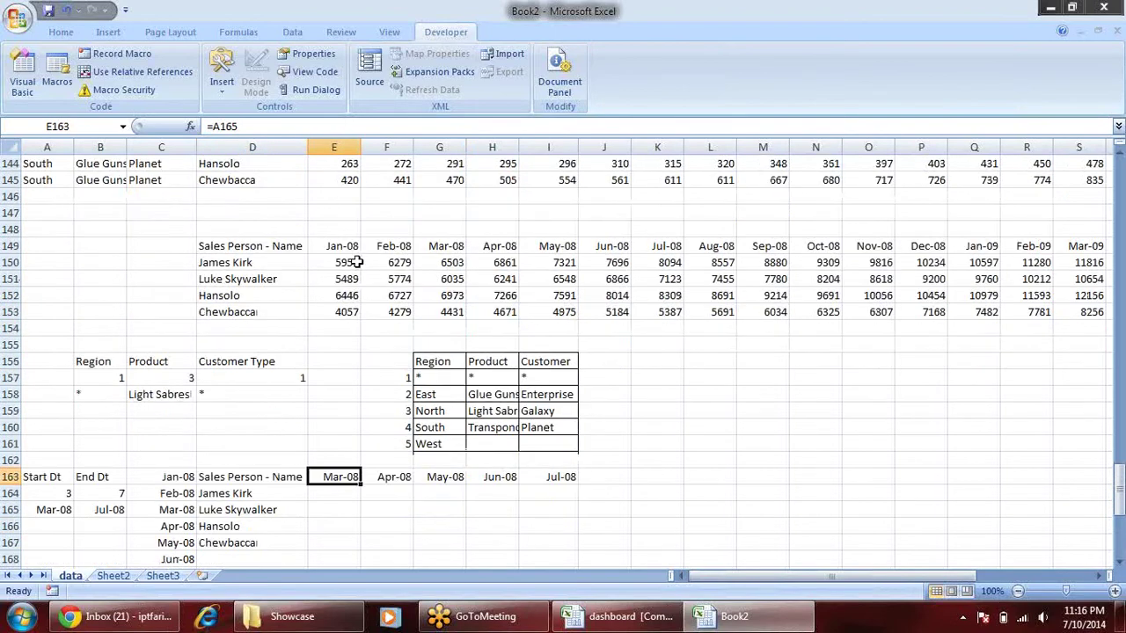
pyautogui.moveTo(352, 252); pyautogui.dragTo(353, 298)
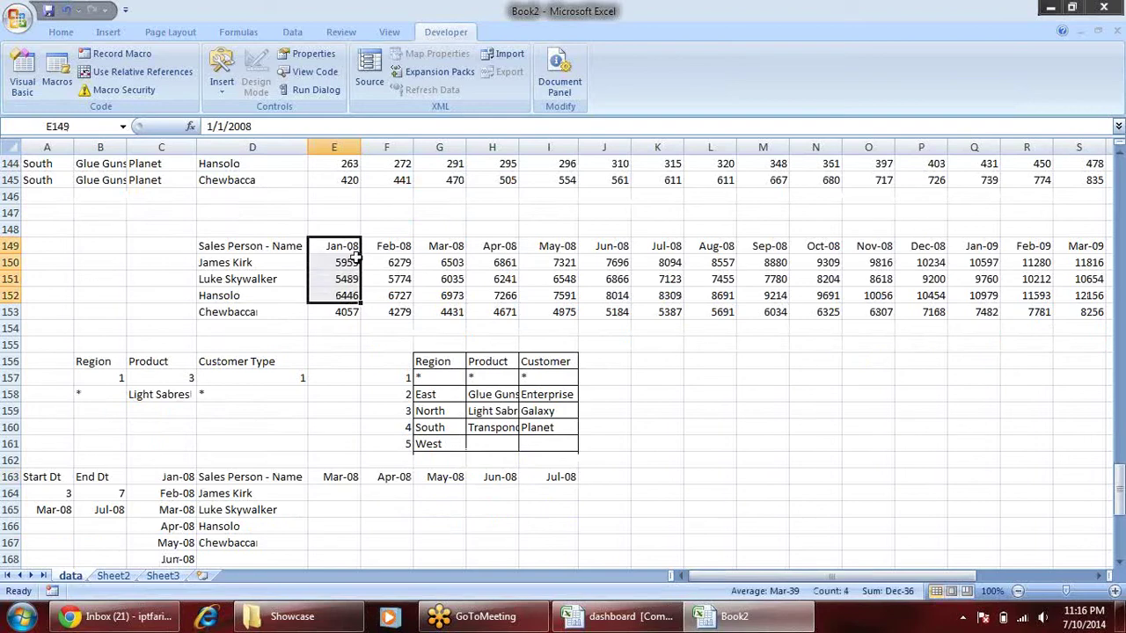
pyautogui.click(352, 259)
pyautogui.click(356, 247)
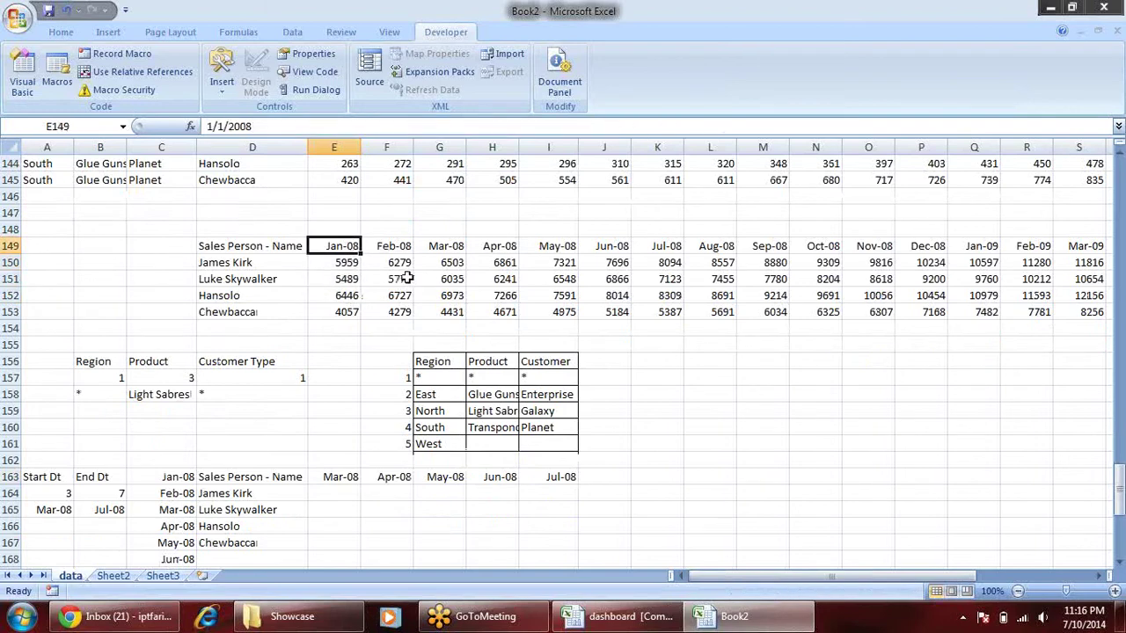
# - Enter =INDEX(E149:AB149,E163) in E164, using the Mar-08 heading in E163 as the position
pyautogui.scroll(-1, 404, 276)
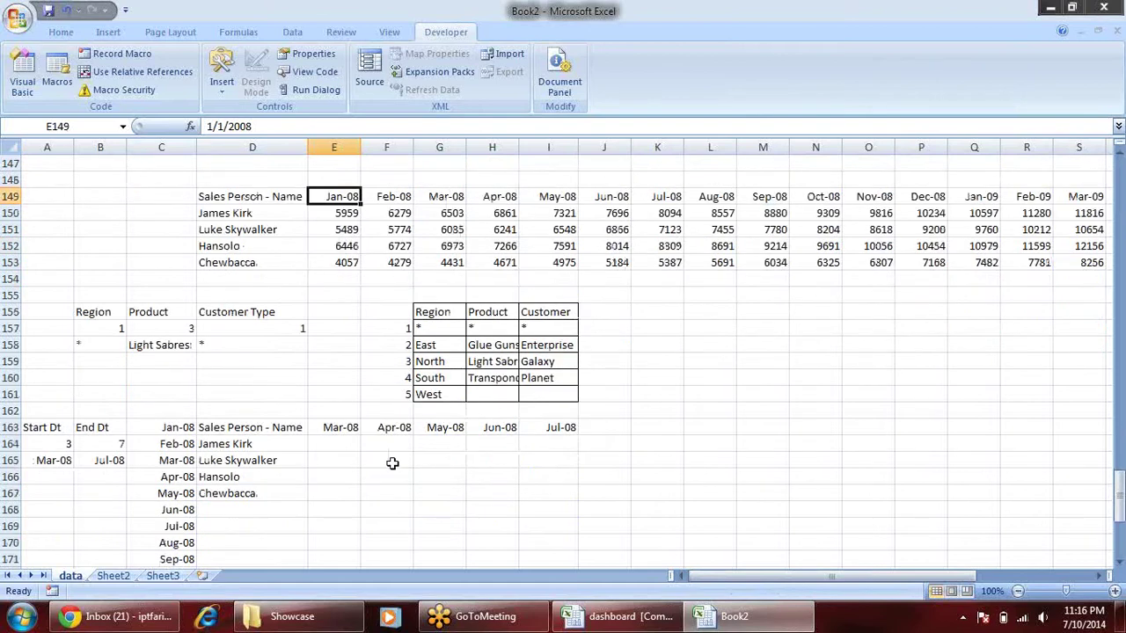
pyautogui.click(330, 443)
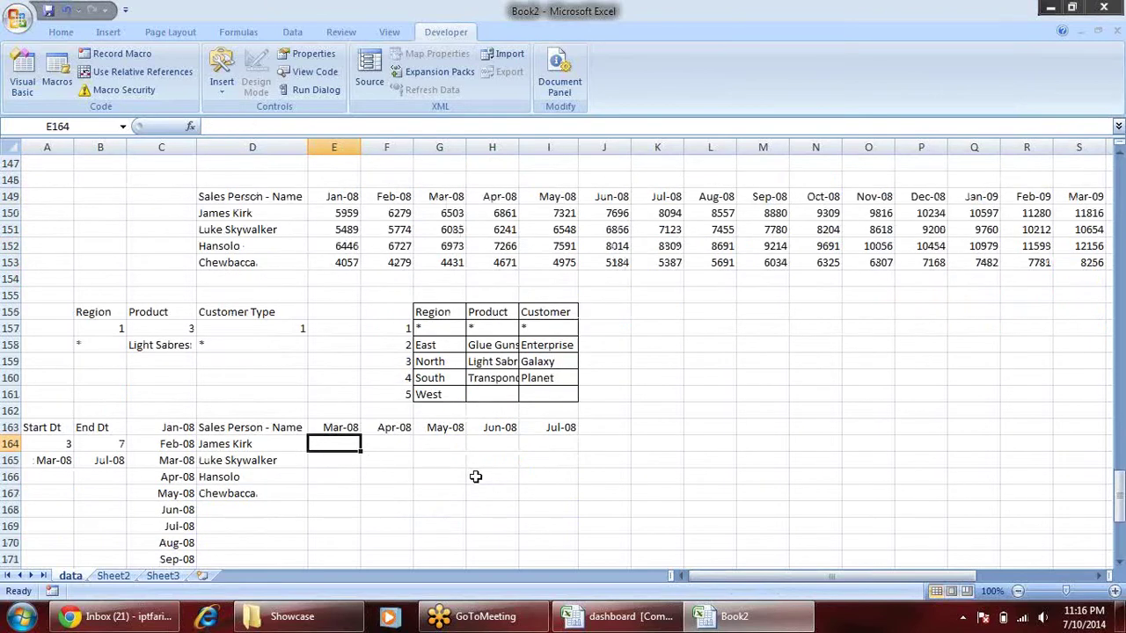
pyautogui.write('=')
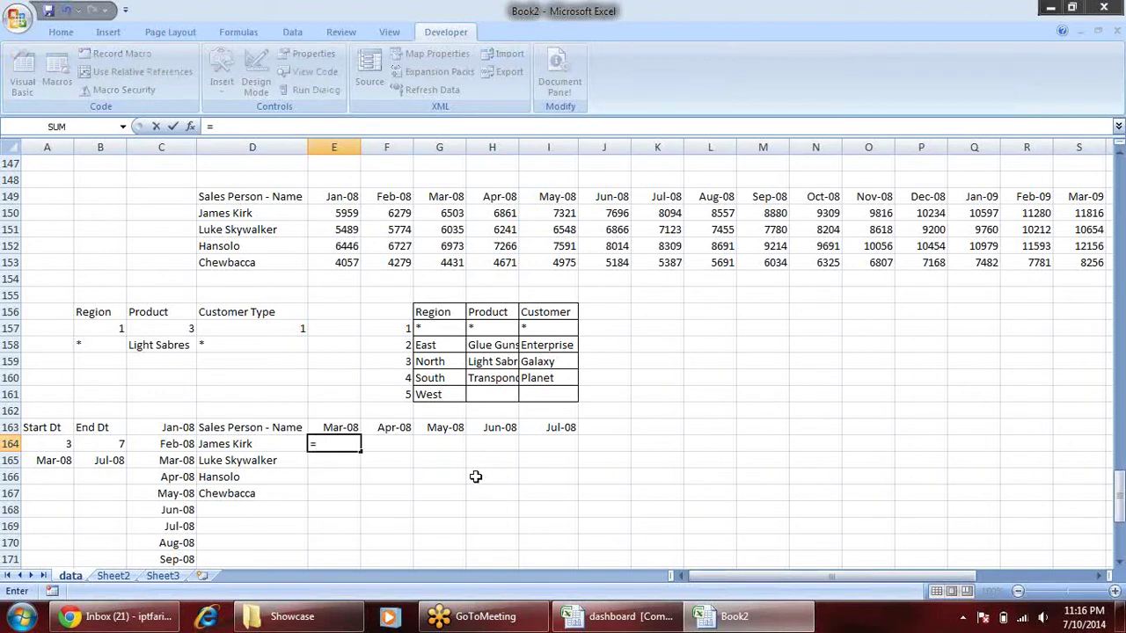
pyautogui.write('ind')
pyautogui.press('Tab')
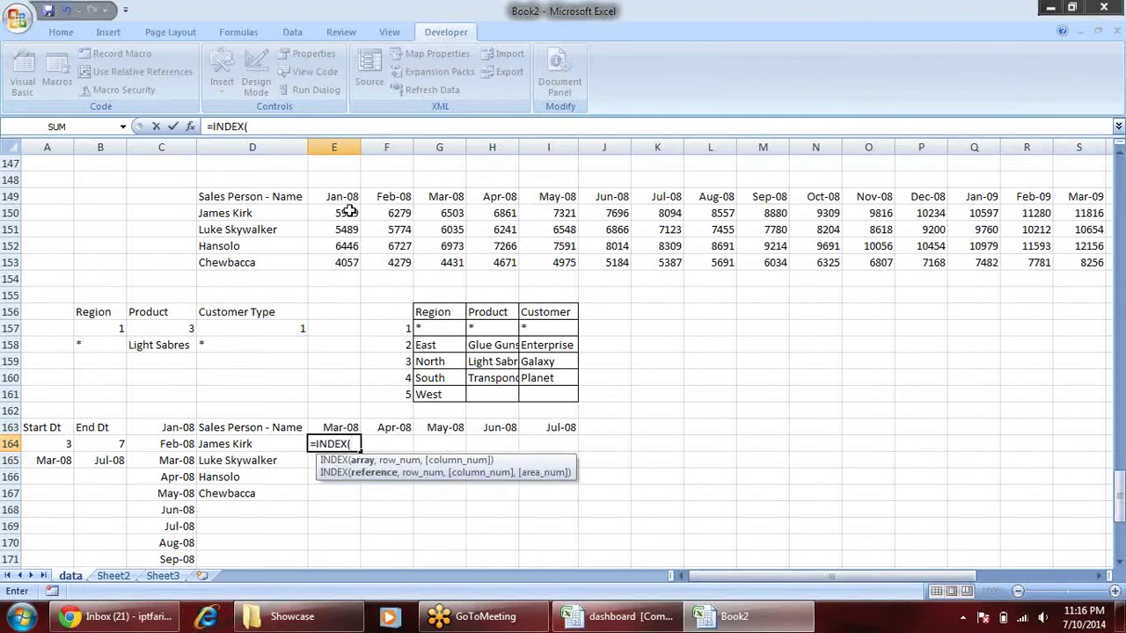
pyautogui.click(349, 212)
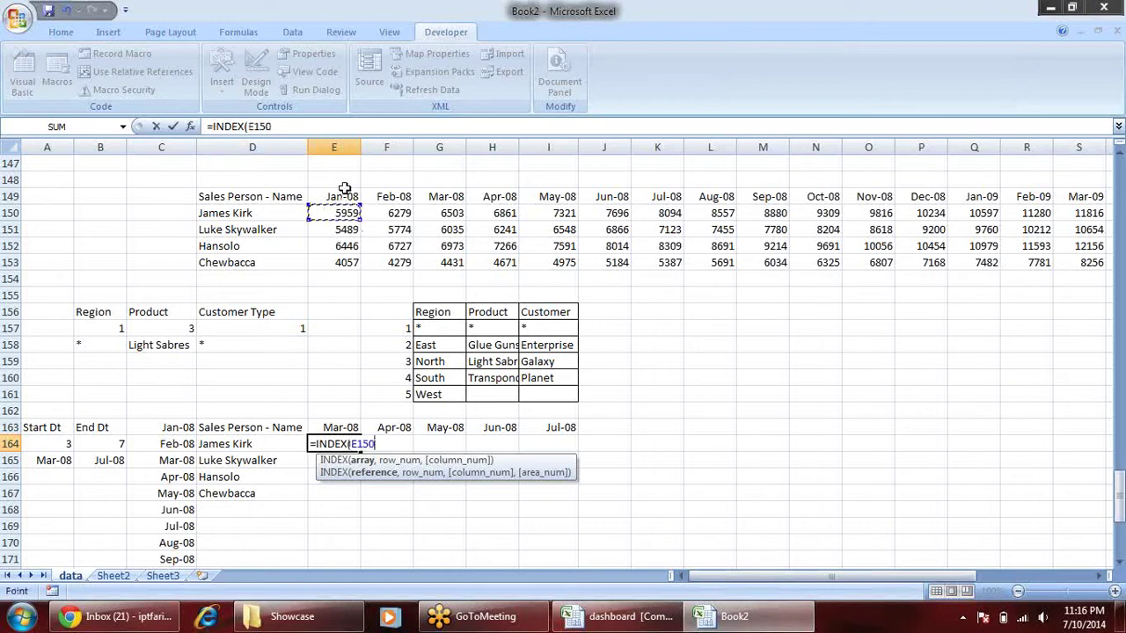
pyautogui.click(344, 191)
pyautogui.hotkey('ctrl', 'shift', 'Right')
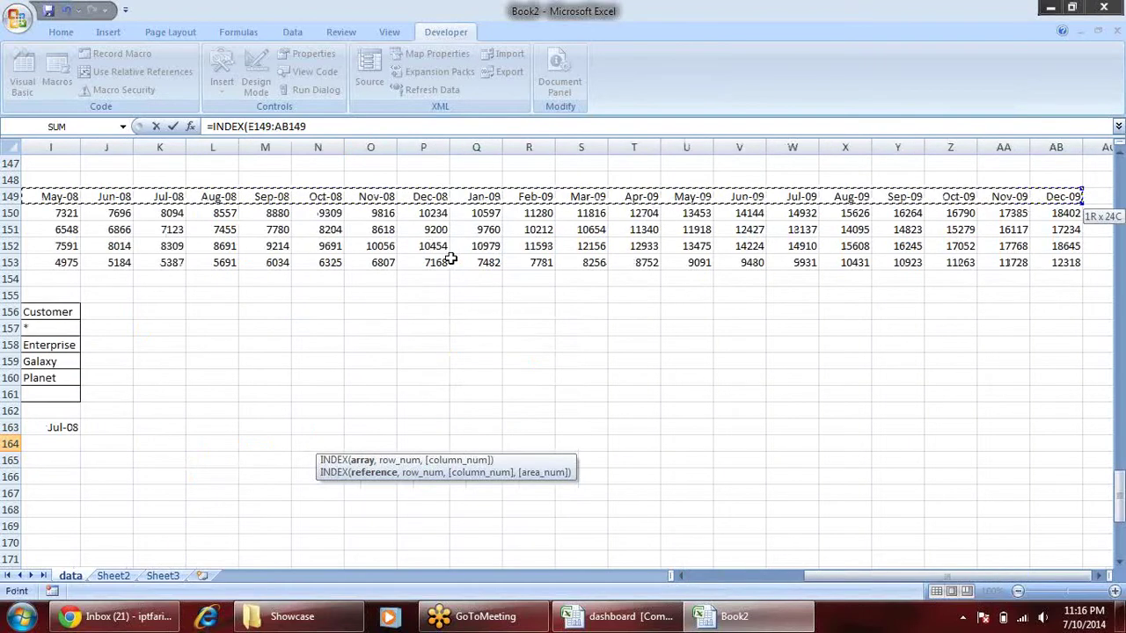
pyautogui.write(',')
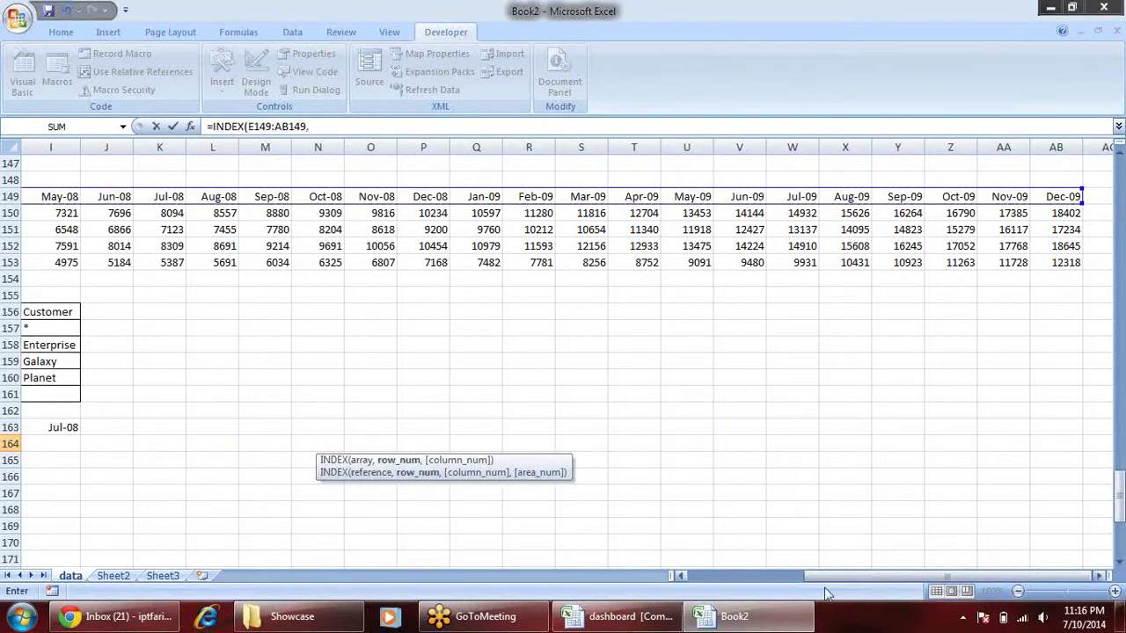
pyautogui.moveTo(864, 576); pyautogui.dragTo(750, 576)
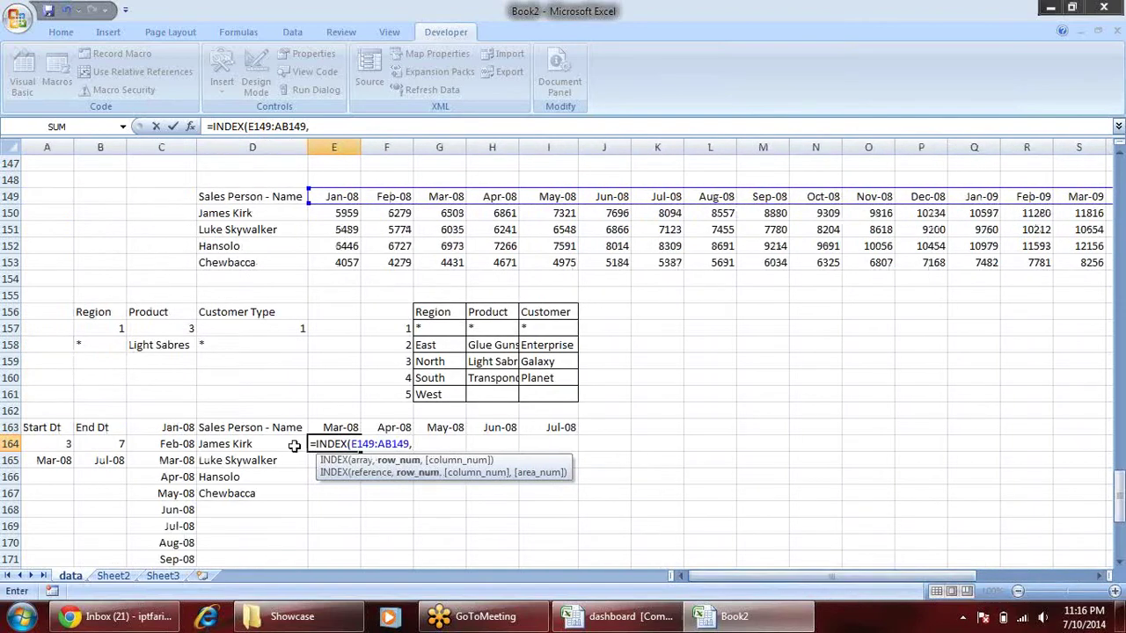
pyautogui.click(330, 429)
pyautogui.write(')')
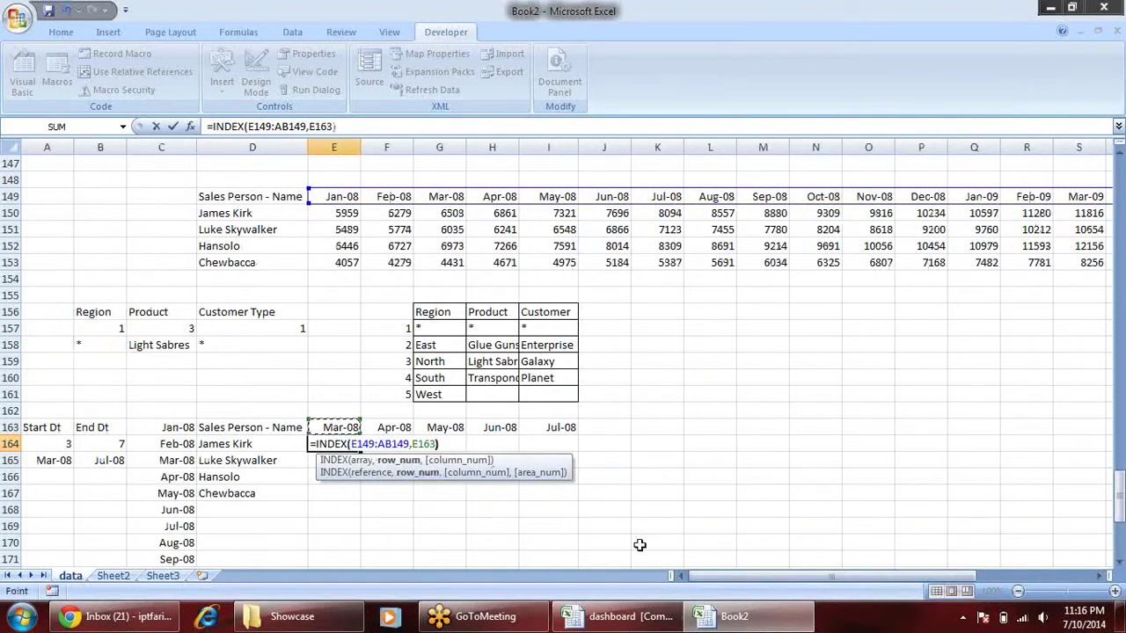
pyautogui.press('Return')
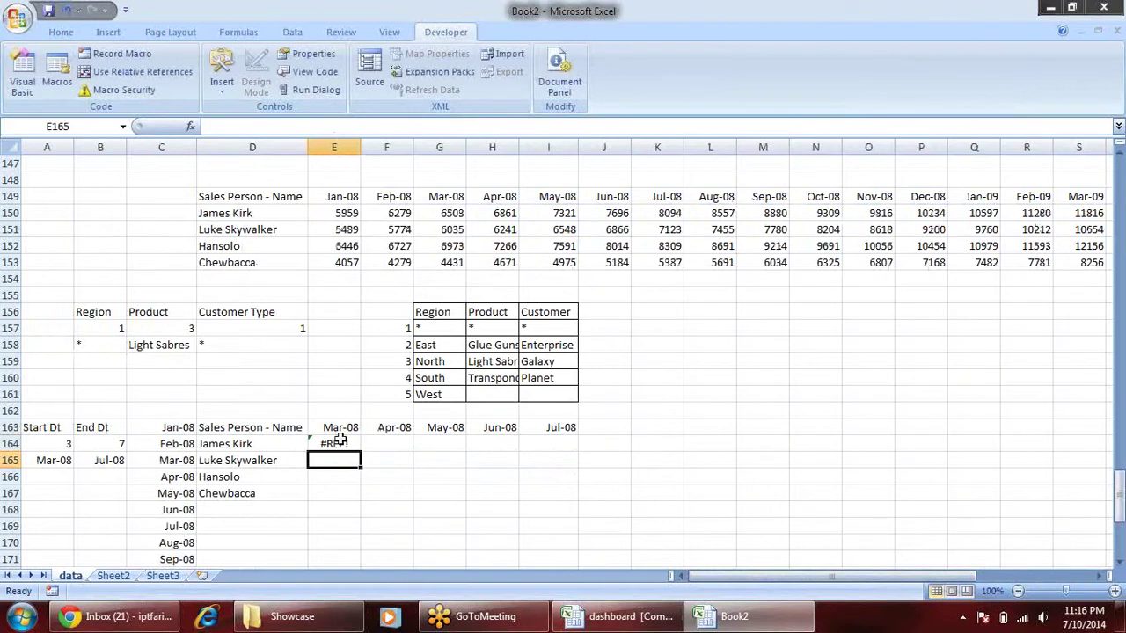
# - Reopen E164's formula, review its arguments and begin erasing the INDEX function name
pyautogui.click(340, 442)
pyautogui.press('F2')
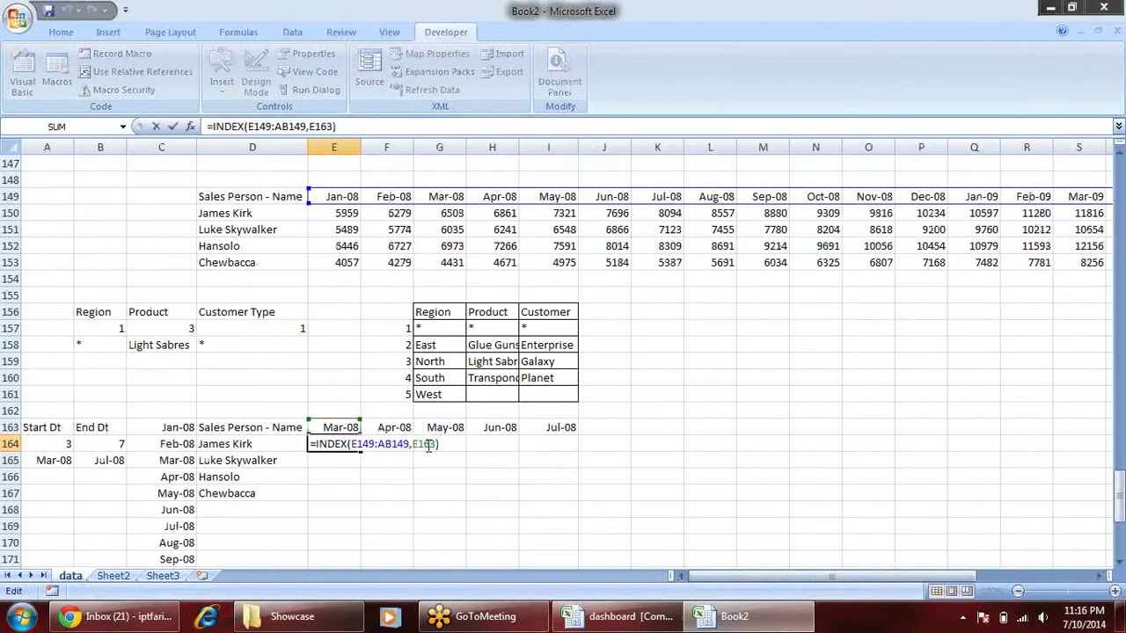
pyautogui.click(398, 444)
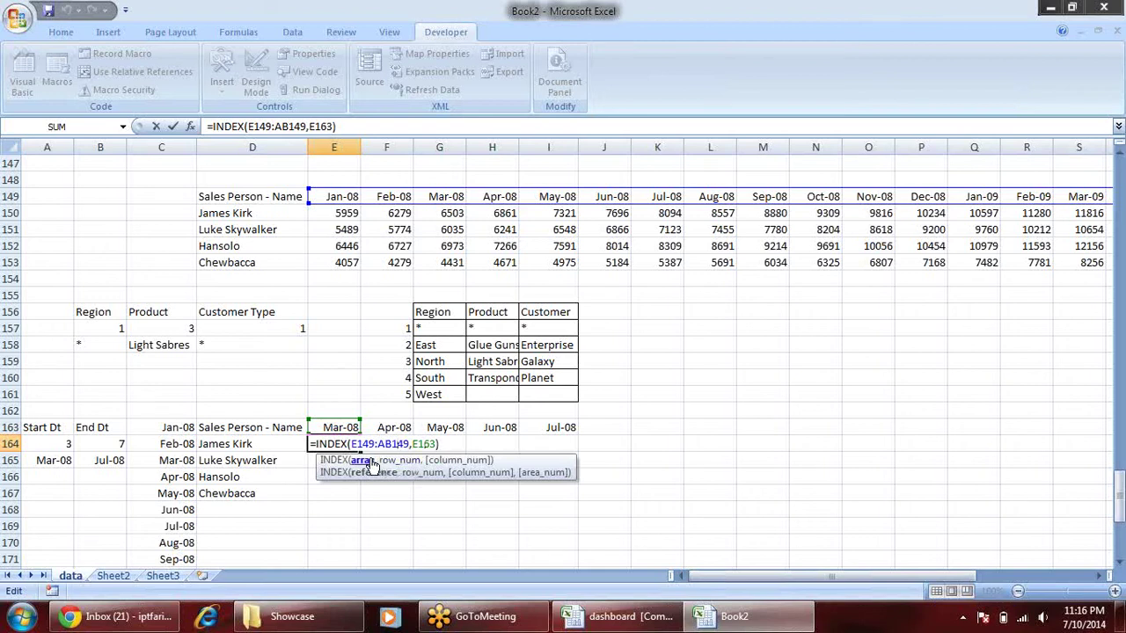
pyautogui.click(373, 466)
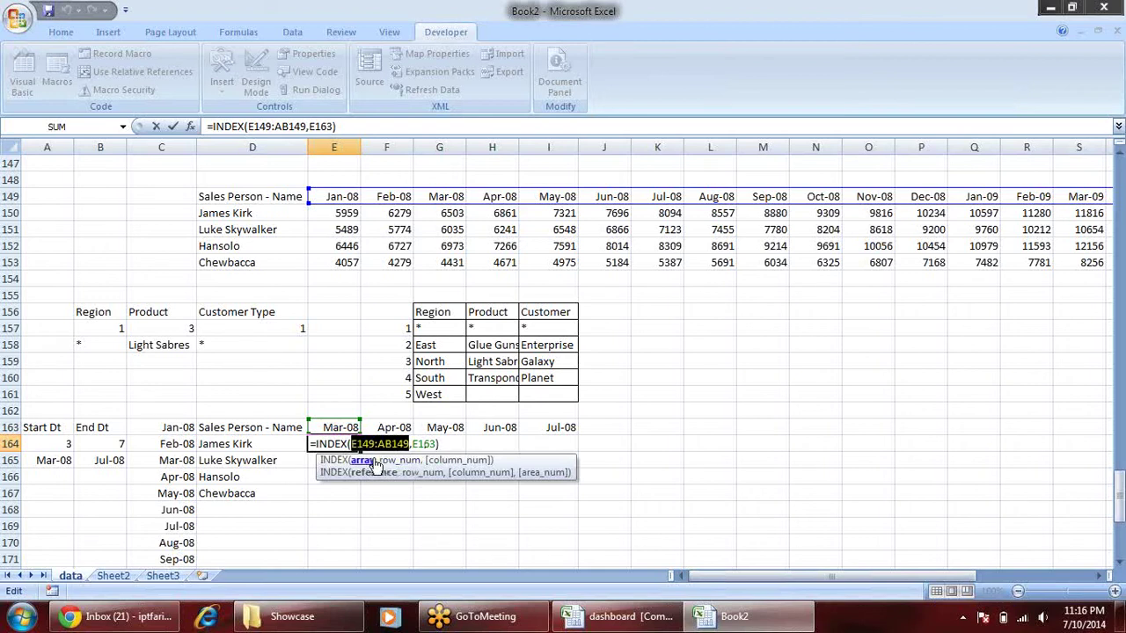
pyautogui.click(428, 446)
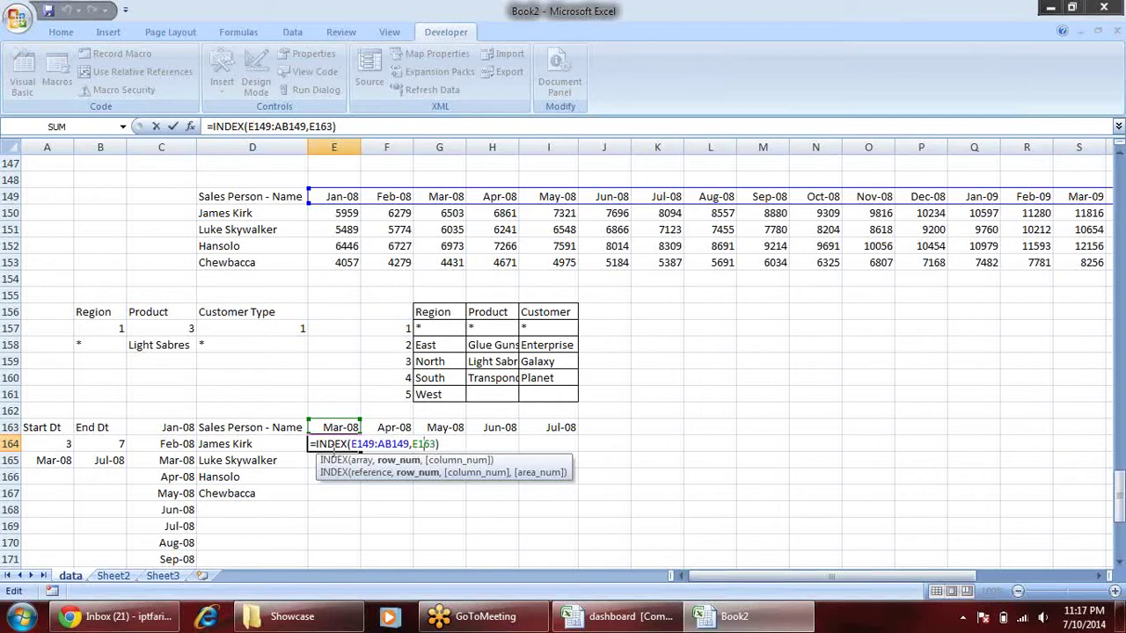
pyautogui.click(348, 444)
pyautogui.press('BackSpace')
pyautogui.press('BackSpace')
pyautogui.press('BackSpace')
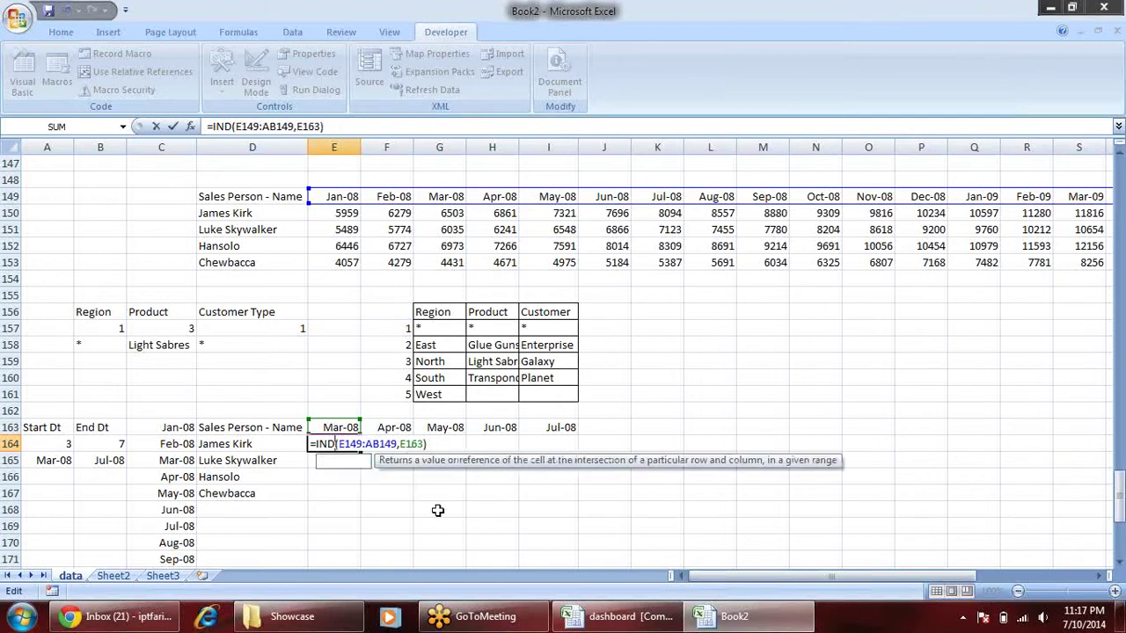
# - Replace INDEX with MATCH on E163 against the locked range $E$149:$AB$149 with exact match 0
pyautogui.press('BackSpace')
pyautogui.write('MATCH')
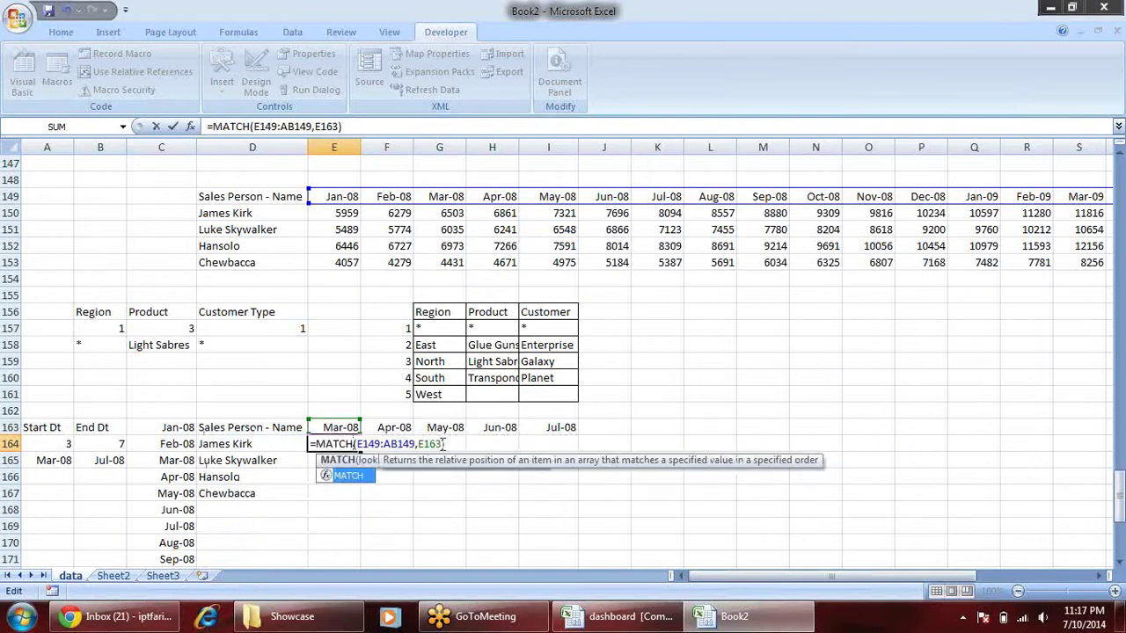
pyautogui.moveTo(444, 445); pyautogui.dragTo(355, 444)
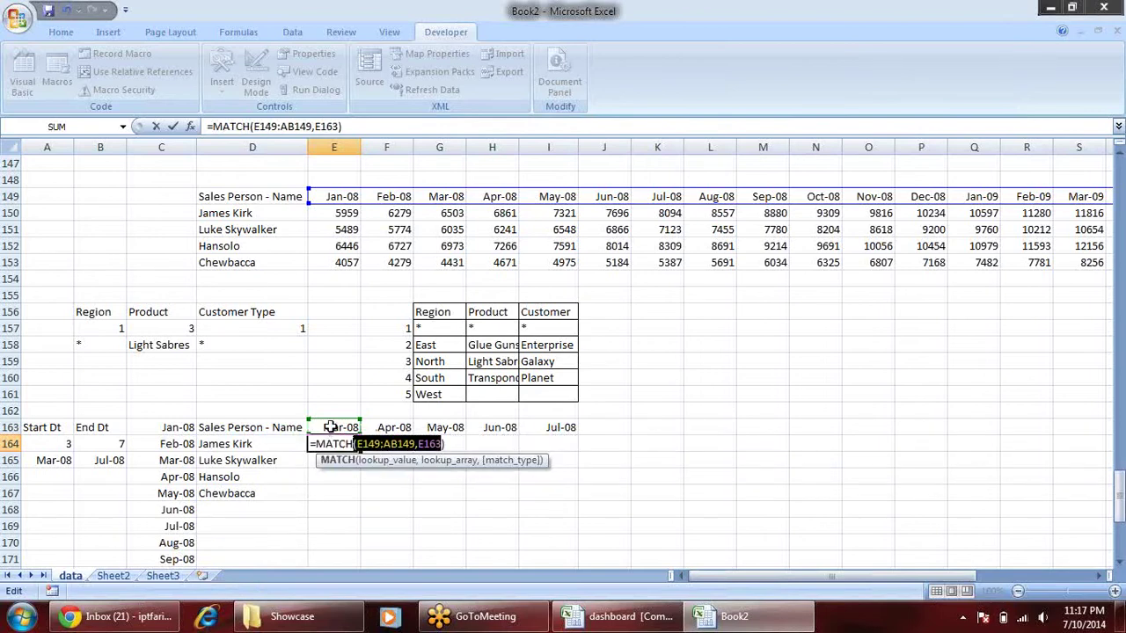
pyautogui.press('BackSpace')
pyautogui.press('BackSpace')
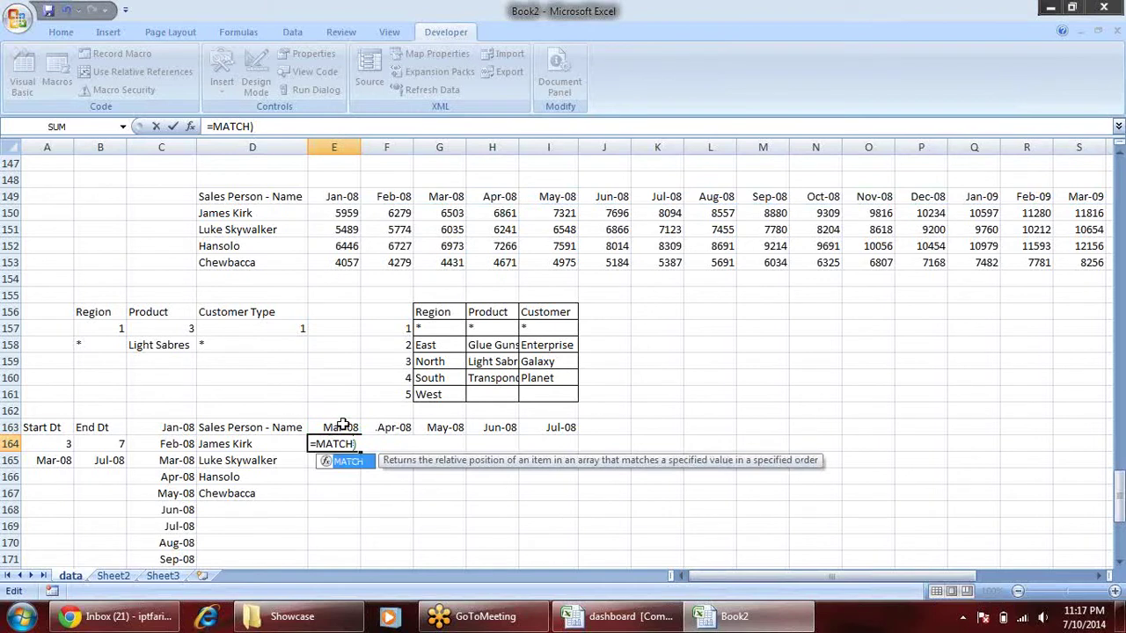
pyautogui.press('Delete')
pyautogui.write('(')
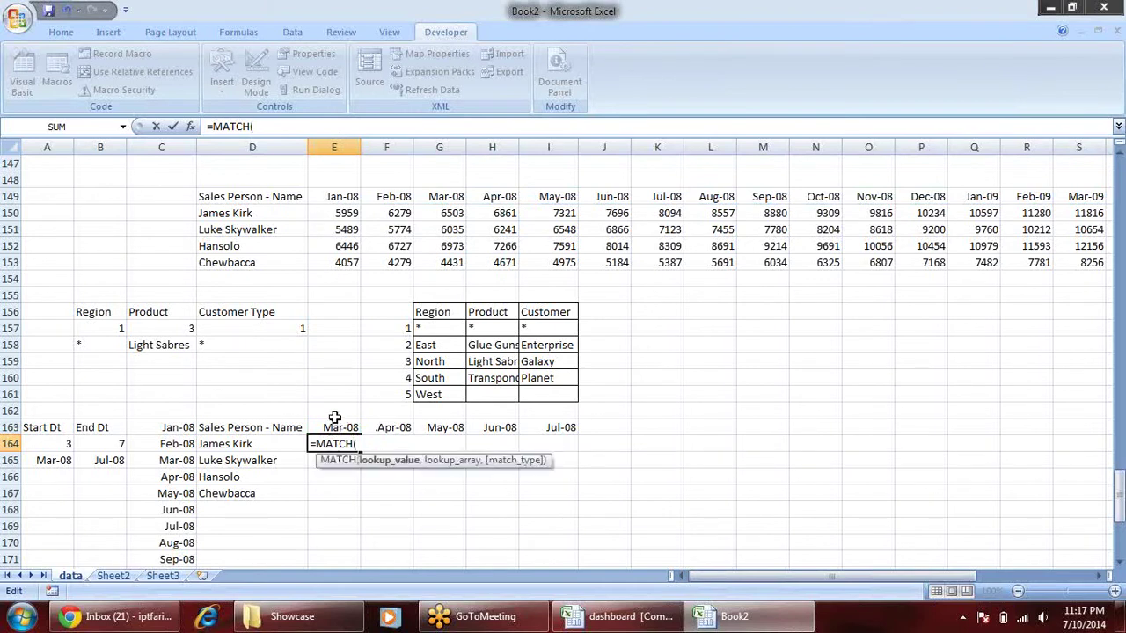
pyautogui.click(343, 427)
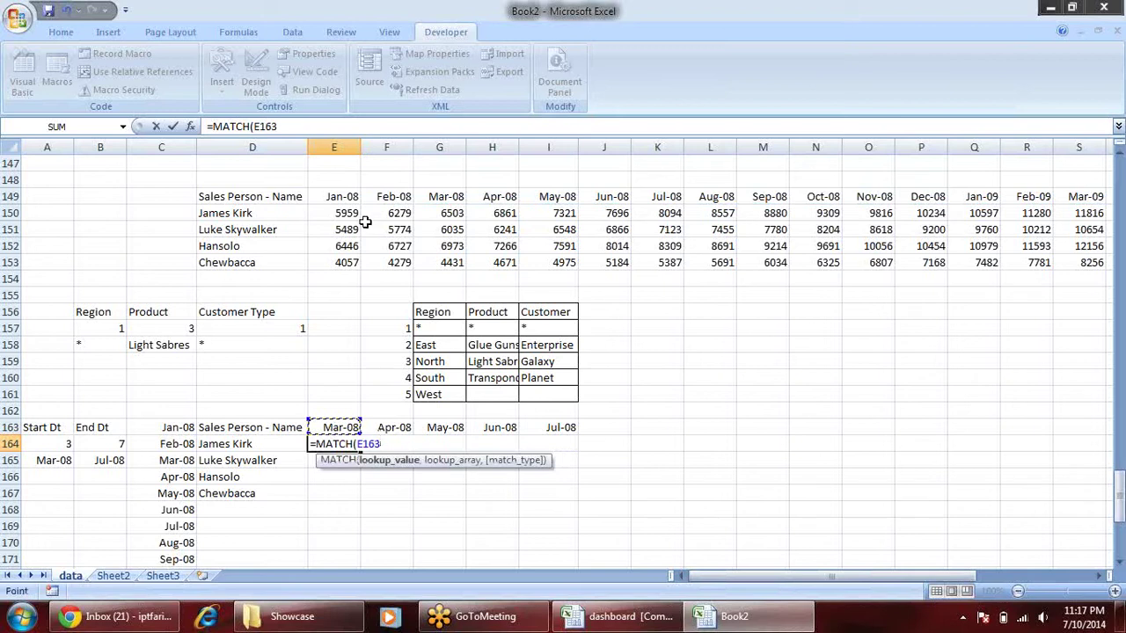
pyautogui.press('F4')
pyautogui.press('F4')
pyautogui.click(353, 197)
pyautogui.hotkey('ctrl', 'shift', 'Right')
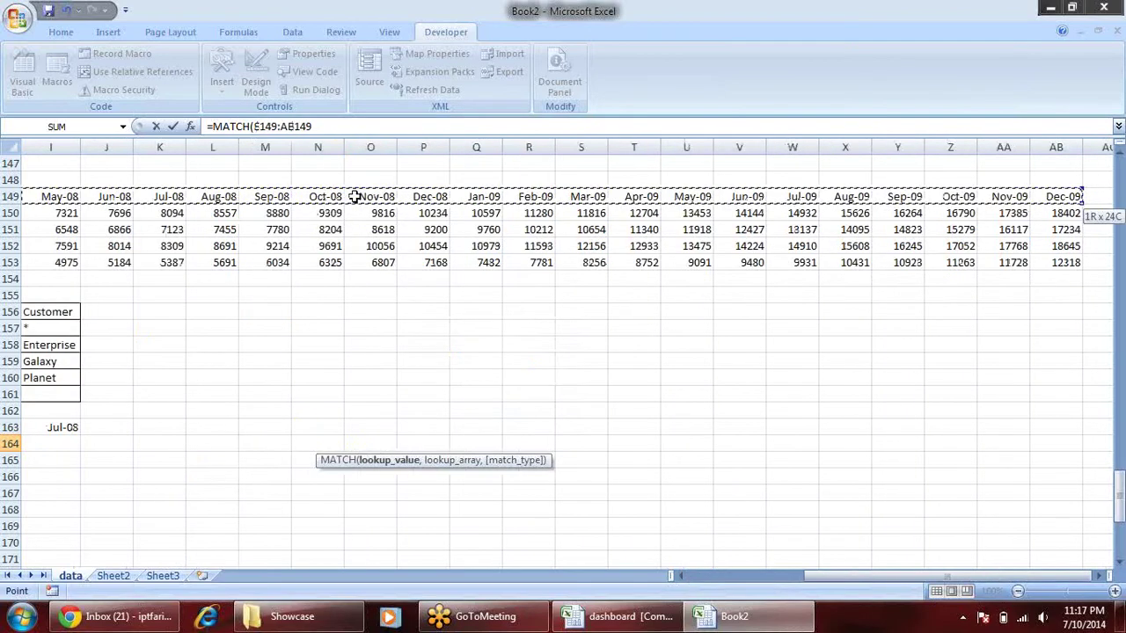
pyautogui.press('F4')
pyautogui.write(',0')
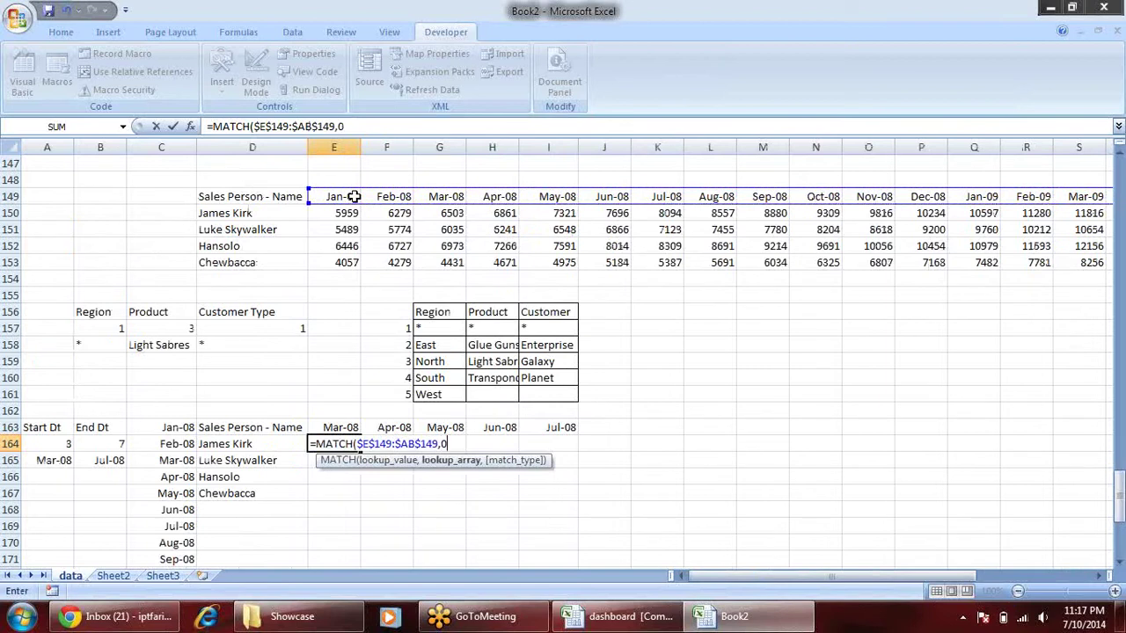
pyautogui.write(')')
pyautogui.hotkey('ctrl', 'Return')
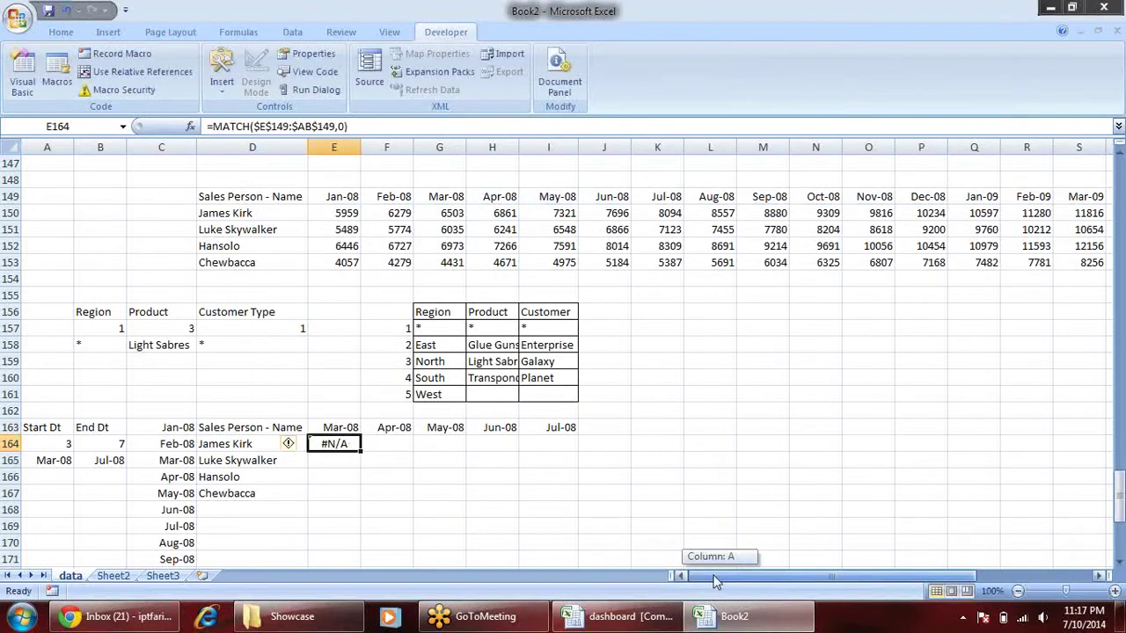
# - Fix the lookup value to the mixed reference E$163 so E164 returns 3 for Mar-08
pyautogui.scroll(1, 578, 509)
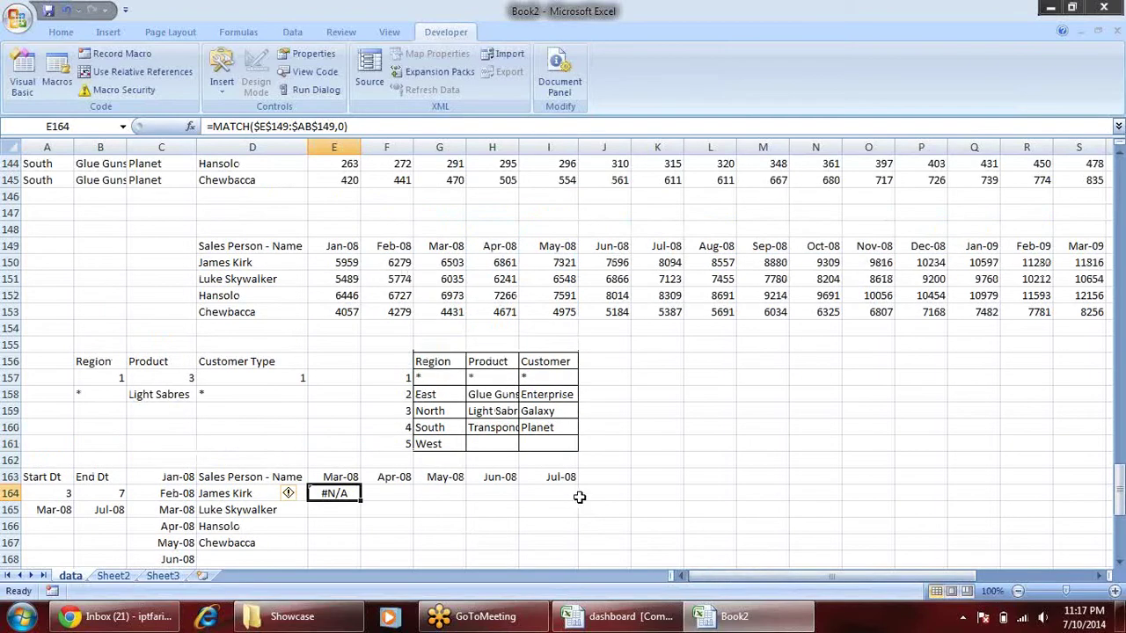
pyautogui.press('F2')
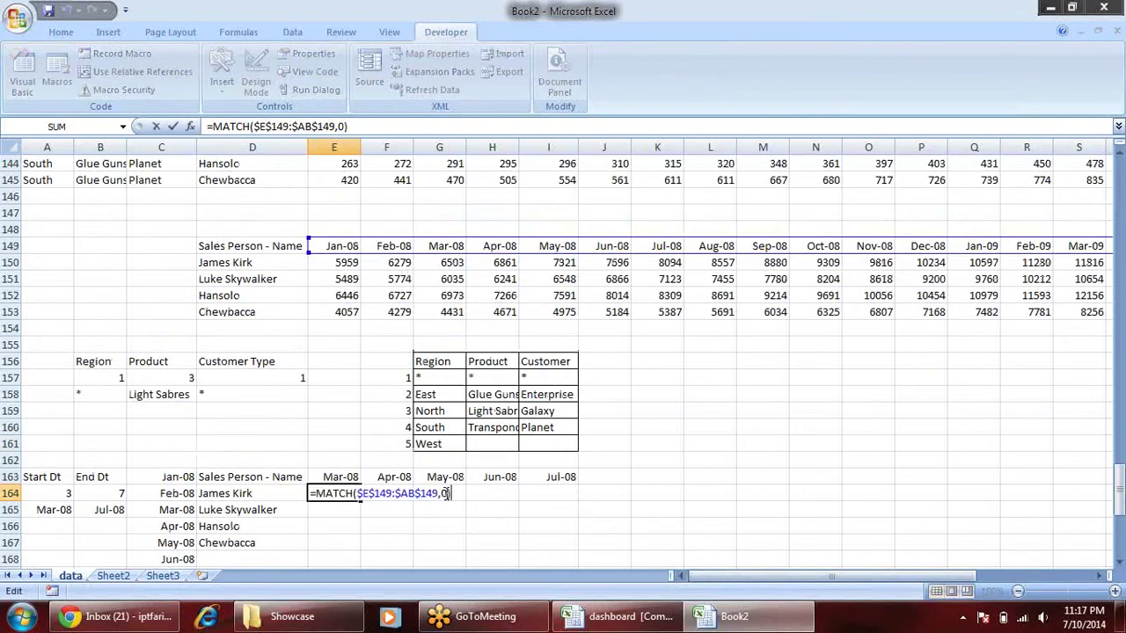
pyautogui.press('Left')
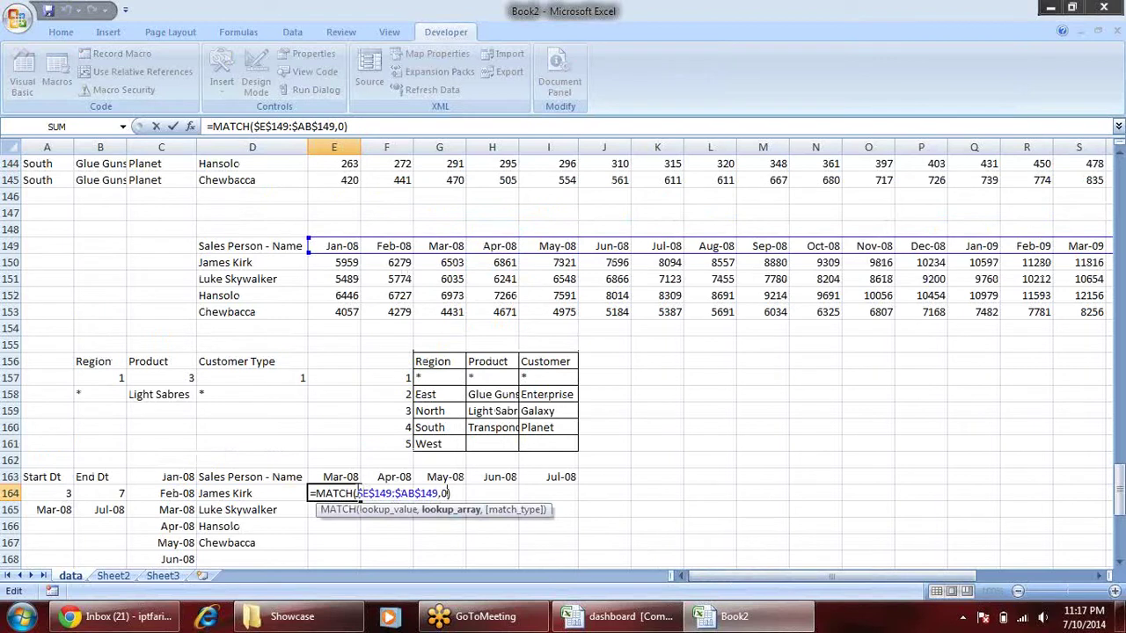
pyautogui.click(328, 476)
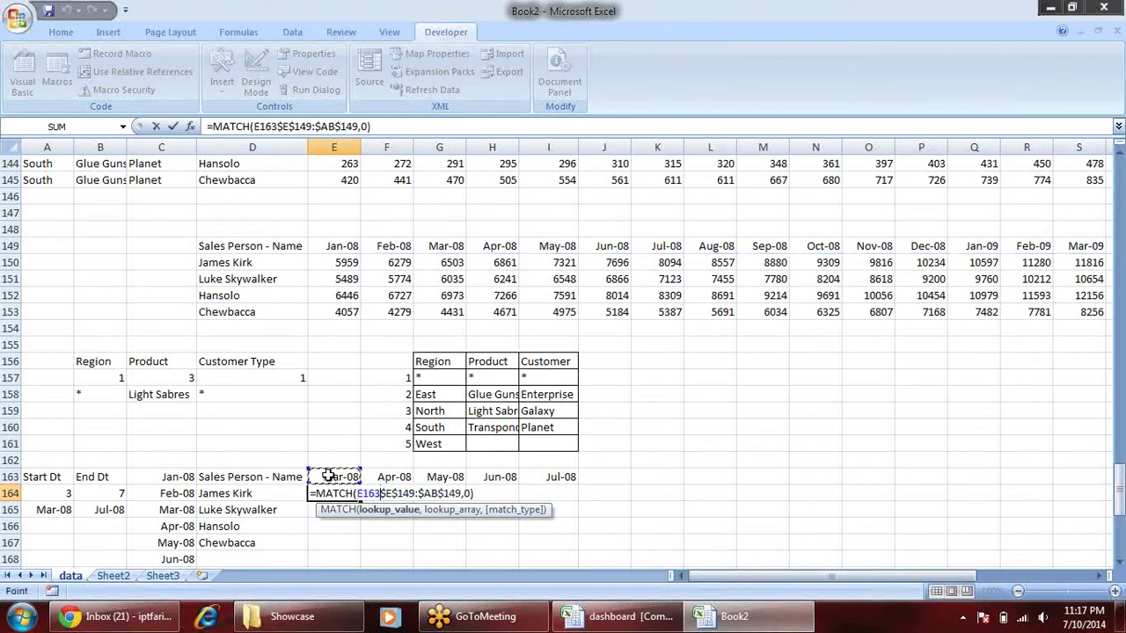
pyautogui.write(',')
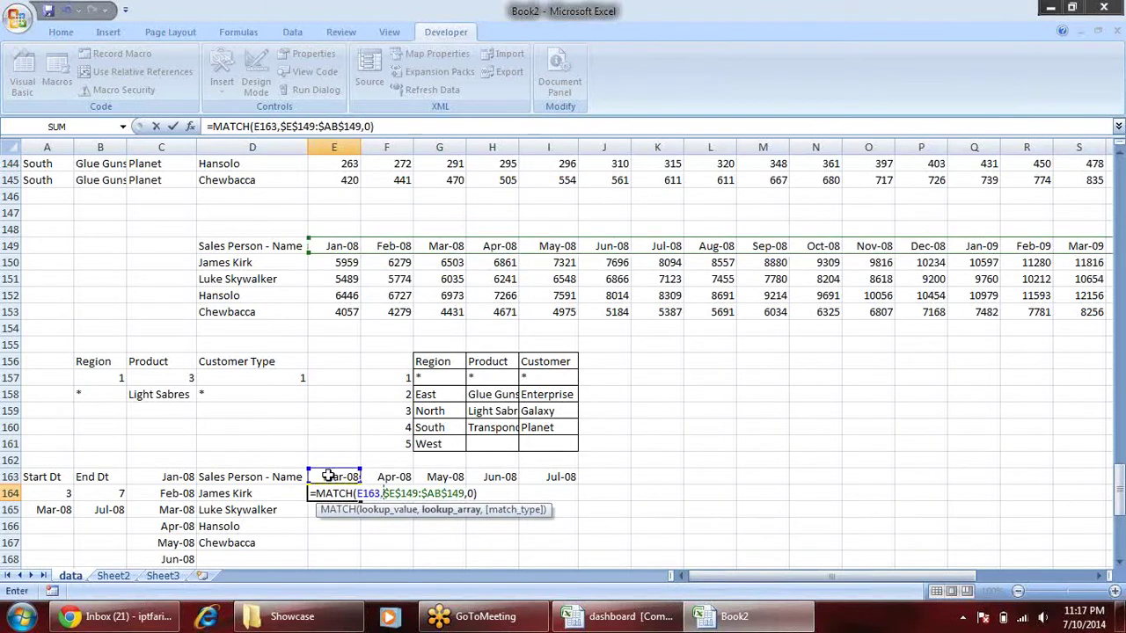
pyautogui.click(370, 494)
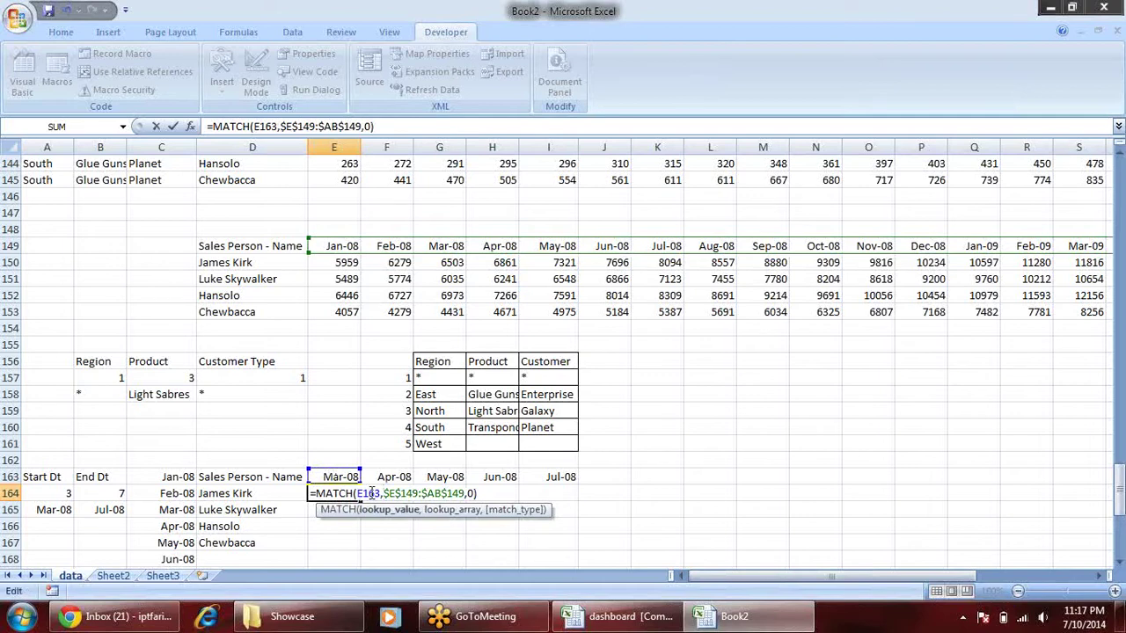
pyautogui.press('F4')
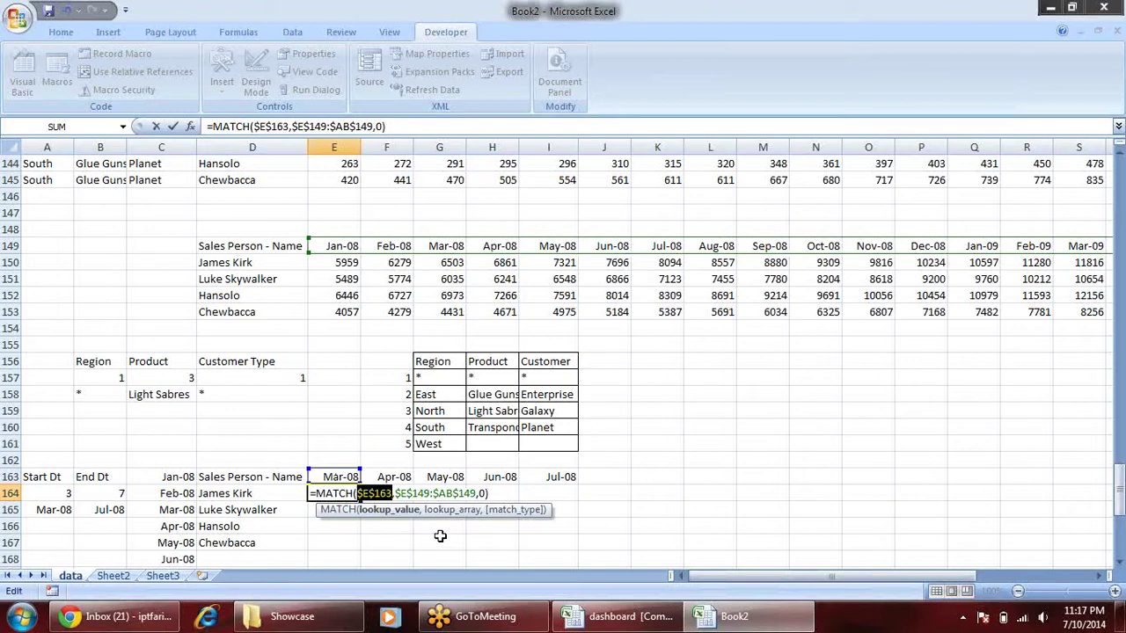
pyautogui.press('F4')
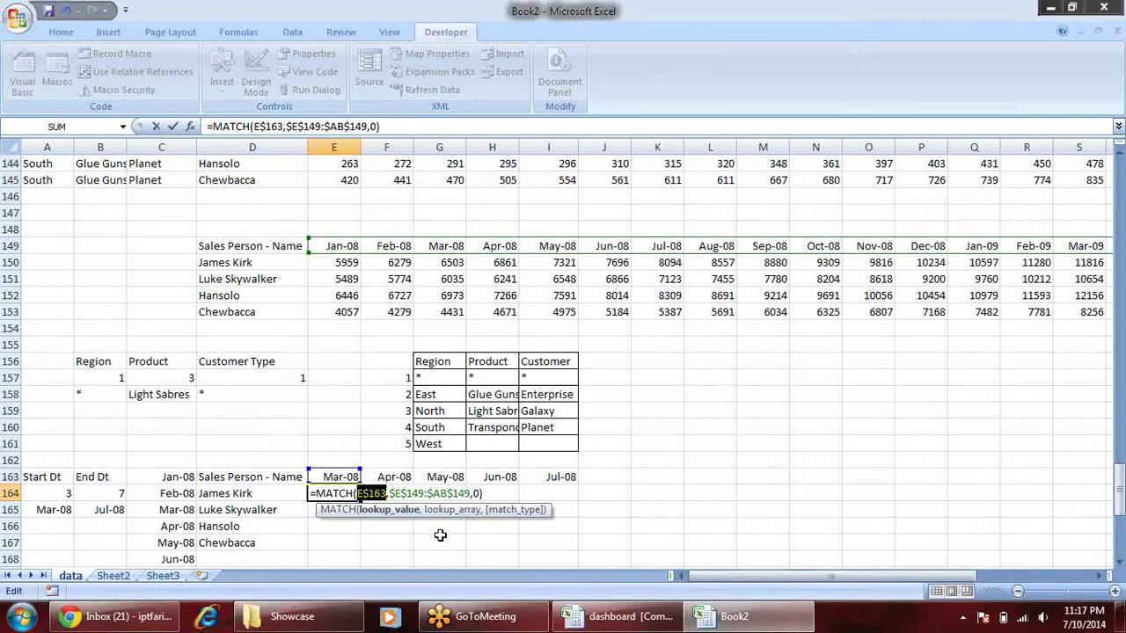
pyautogui.press('Return')
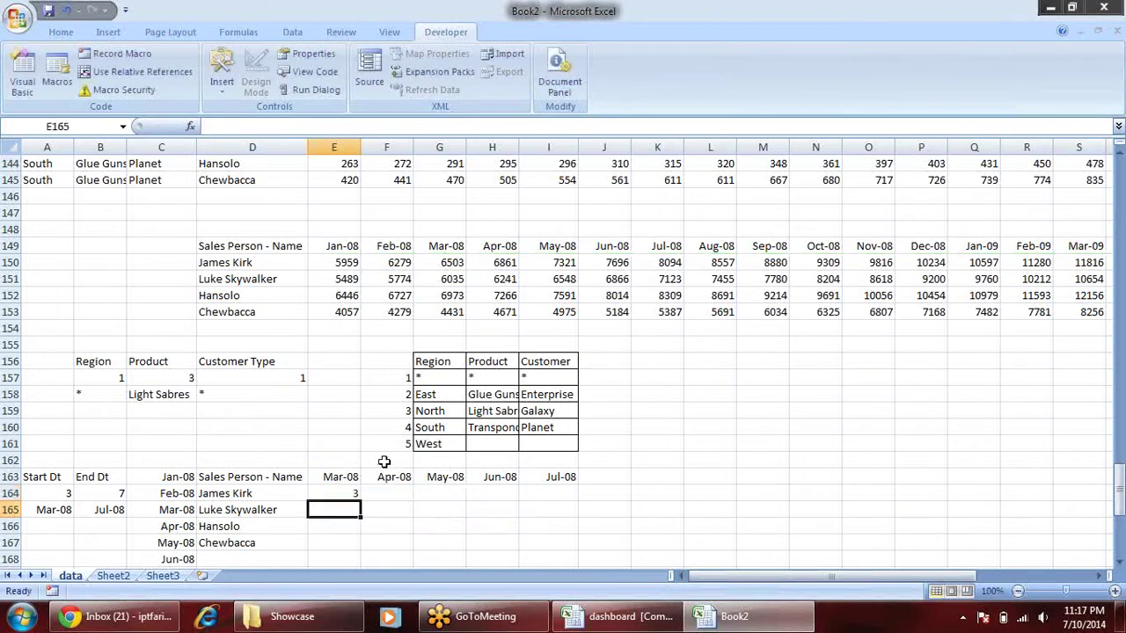
pyautogui.click(346, 493)
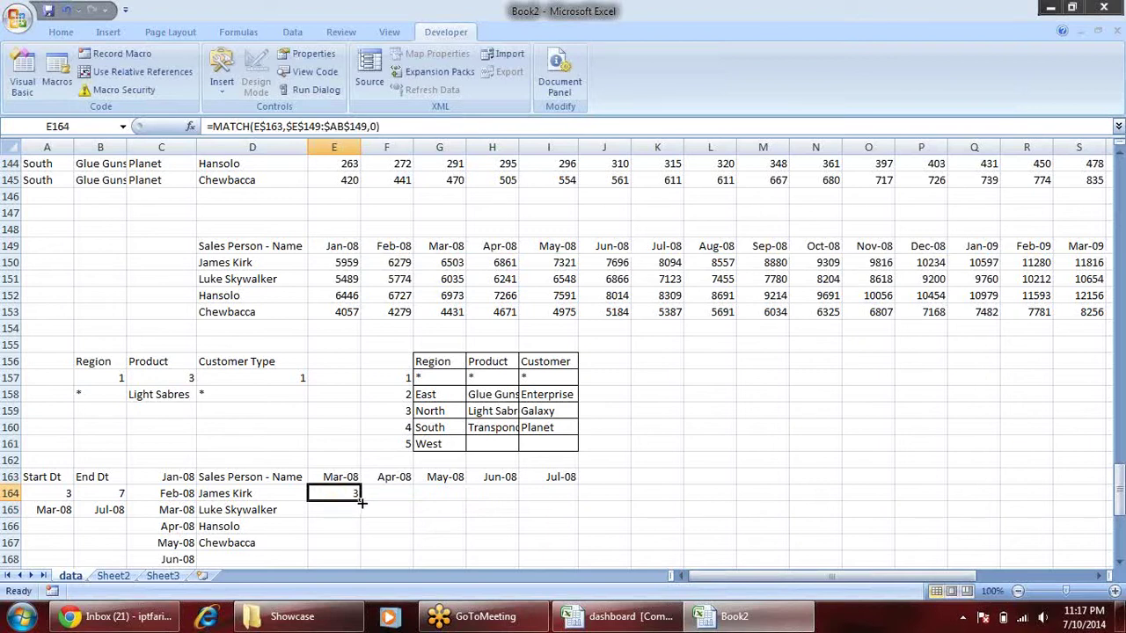
# - Fill E164's MATCH formula right to I164 and check the copies in F164 and G164
pyautogui.moveTo(602, 506); pyautogui.dragTo(601, 506)
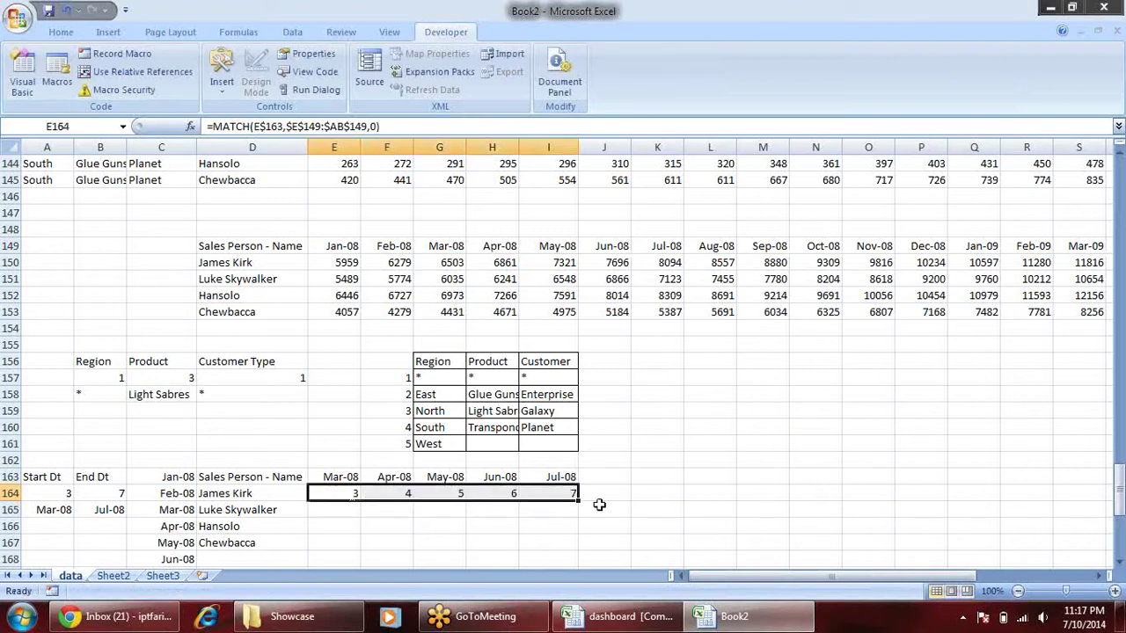
pyautogui.click(364, 479)
pyautogui.click(343, 493)
pyautogui.click(389, 494)
pyautogui.click(422, 495)
pyautogui.click(343, 495)
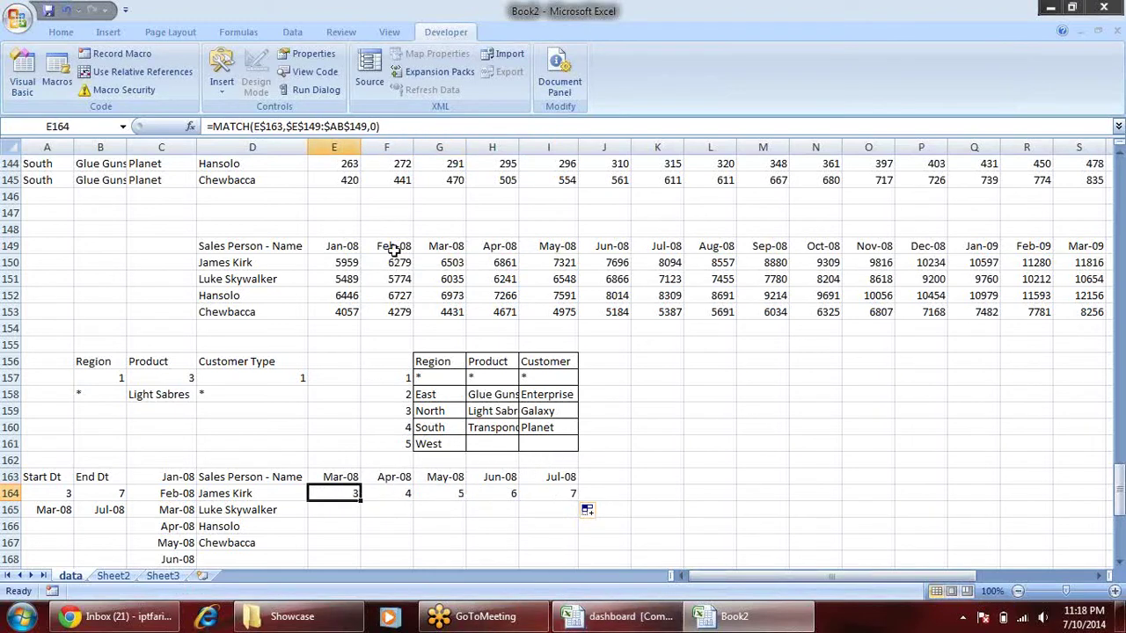
# - Look over the Jan-08 heading and monthly sales figures in the table, then select J164
pyautogui.moveTo(347, 262); pyautogui.dragTo(348, 313)
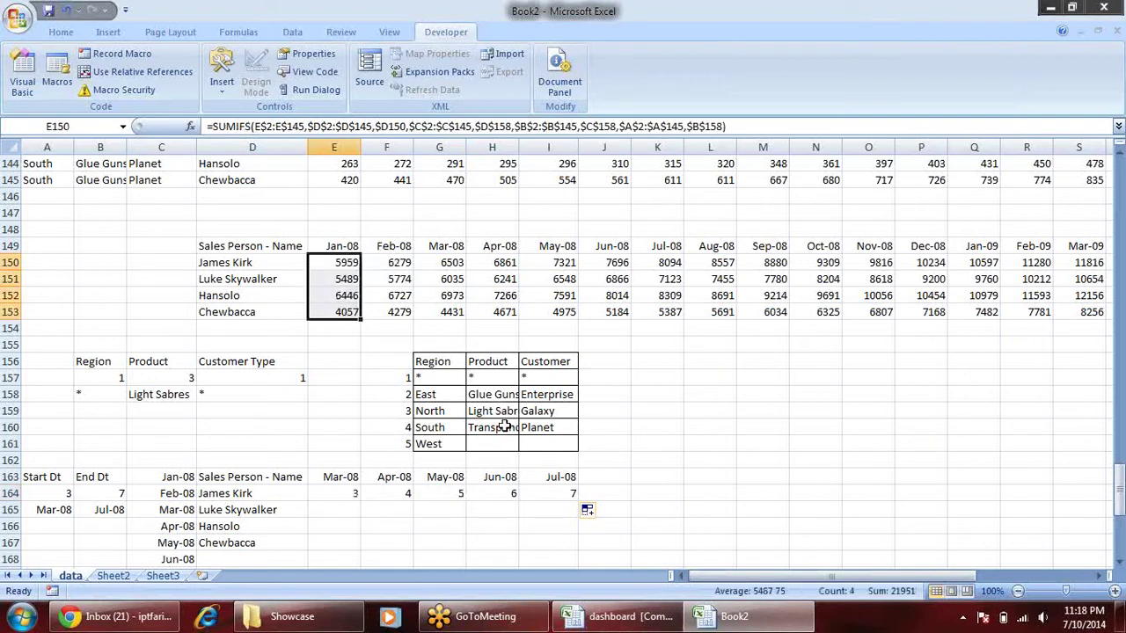
pyautogui.click(341, 247)
pyautogui.moveTo(359, 266); pyautogui.dragTo(393, 296)
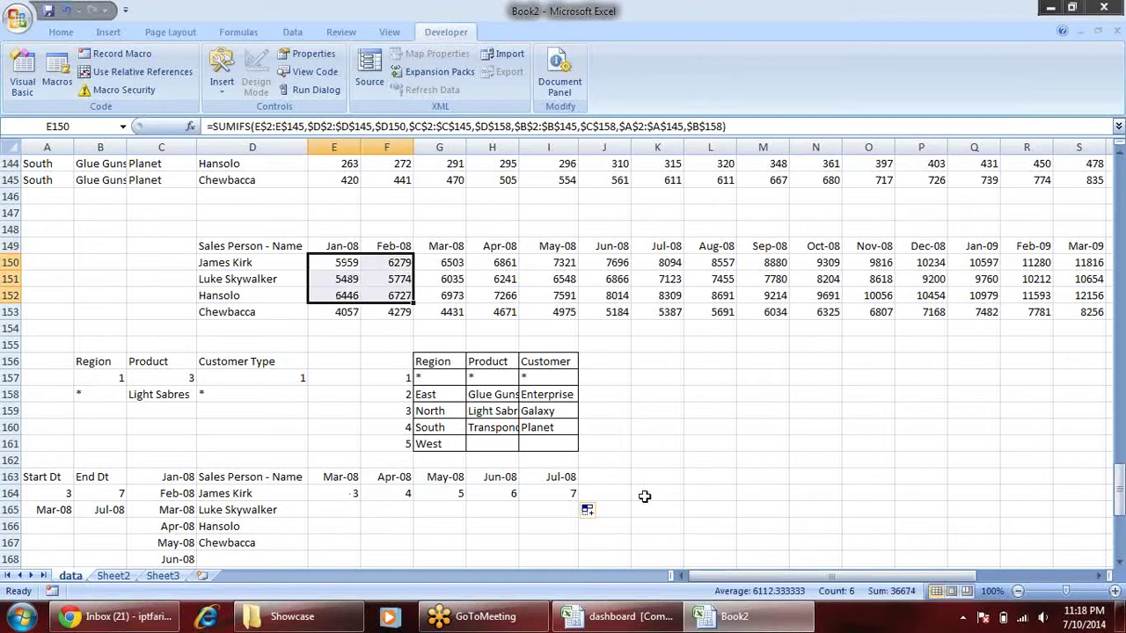
pyautogui.click(626, 496)
# - Enter a trial =OFFSET(D149,,E164) in J164, which returns 6503
pyautogui.write('=')
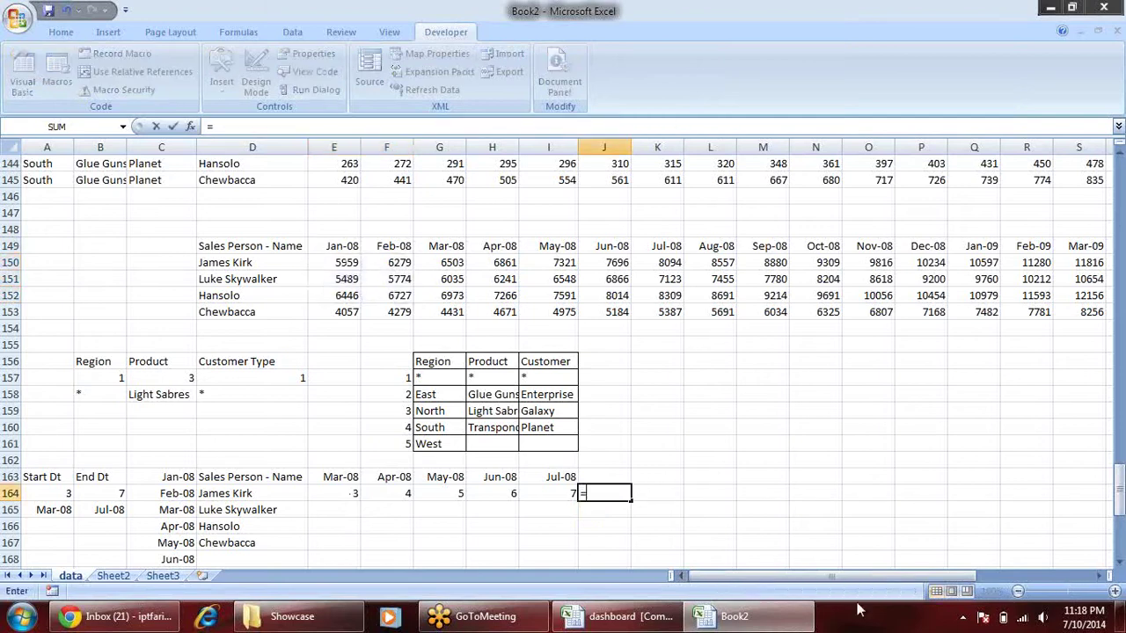
pyautogui.write('of')
pyautogui.press('Tab')
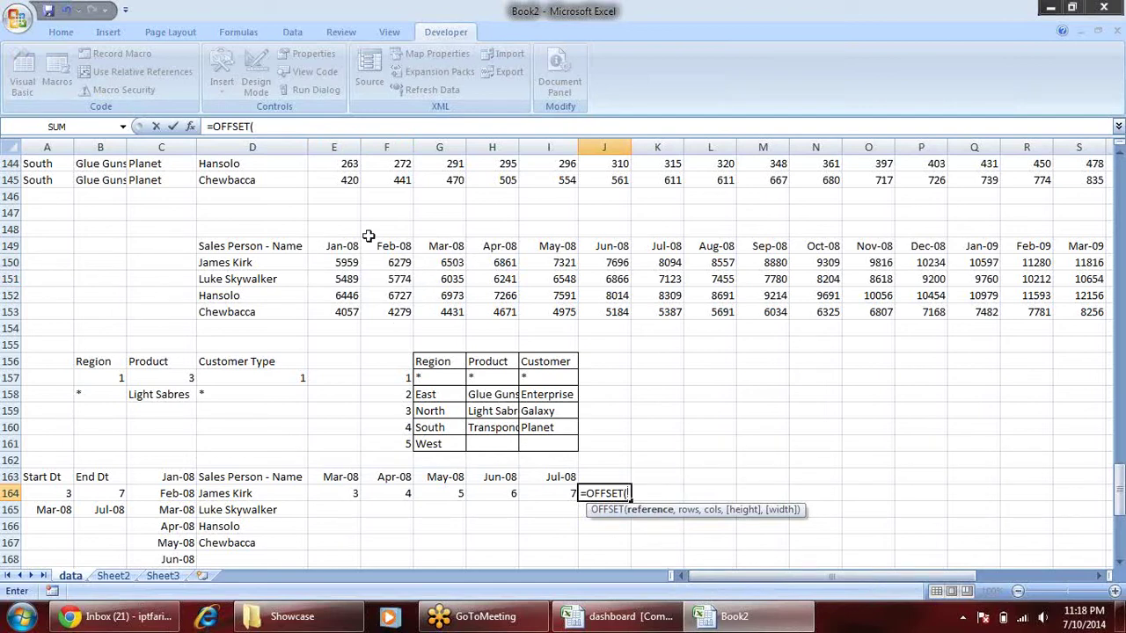
pyautogui.click(296, 246)
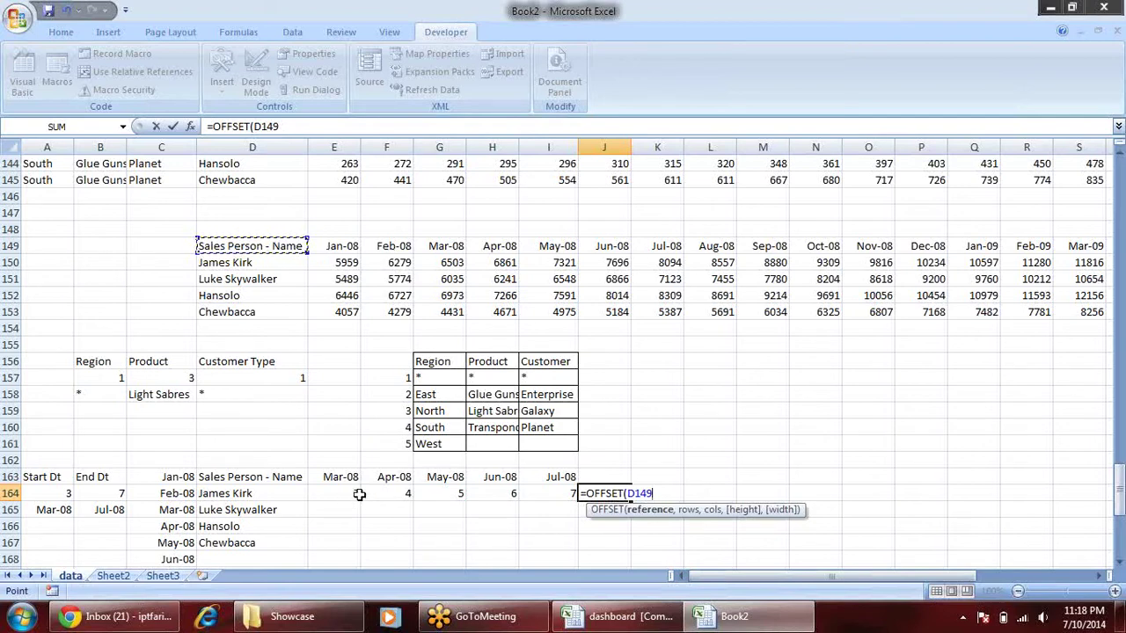
pyautogui.write(',')
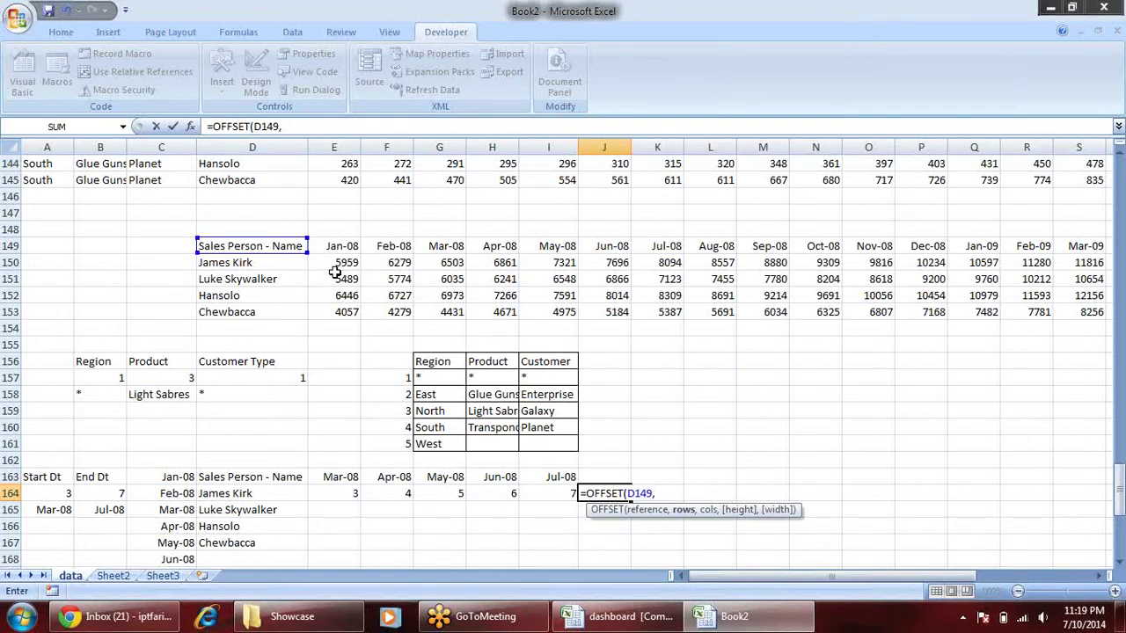
pyautogui.write('1,')
pyautogui.click(333, 493)
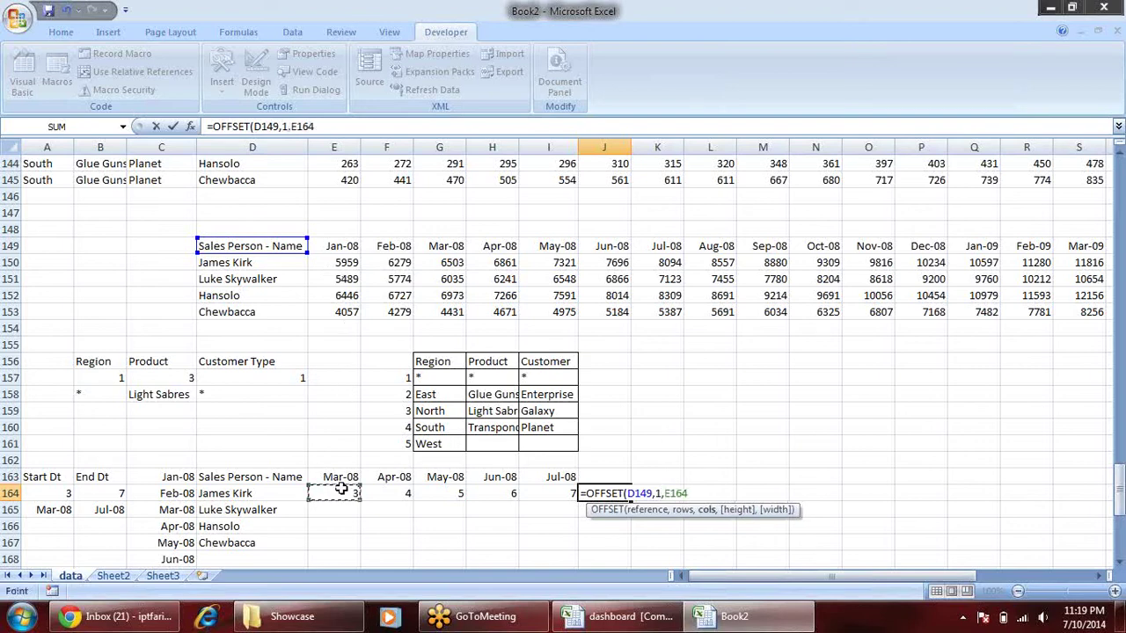
pyautogui.press('Return')
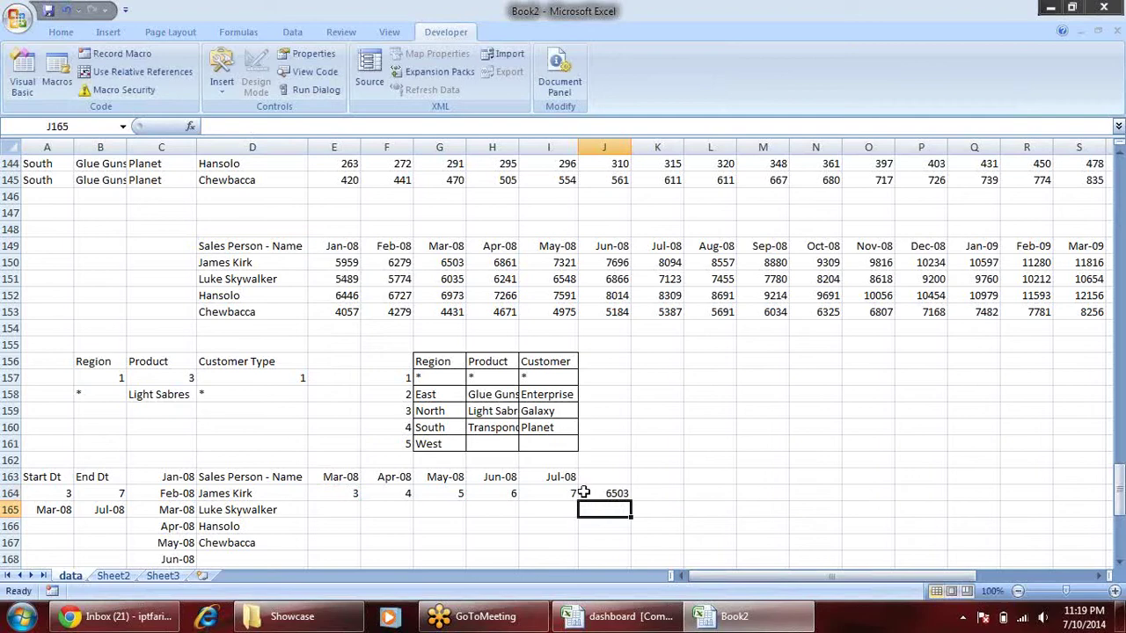
# - Verify 6503 matches James Kirk's Mar-08 sales in the table, then clear J164
pyautogui.click(583, 492)
pyautogui.click(342, 492)
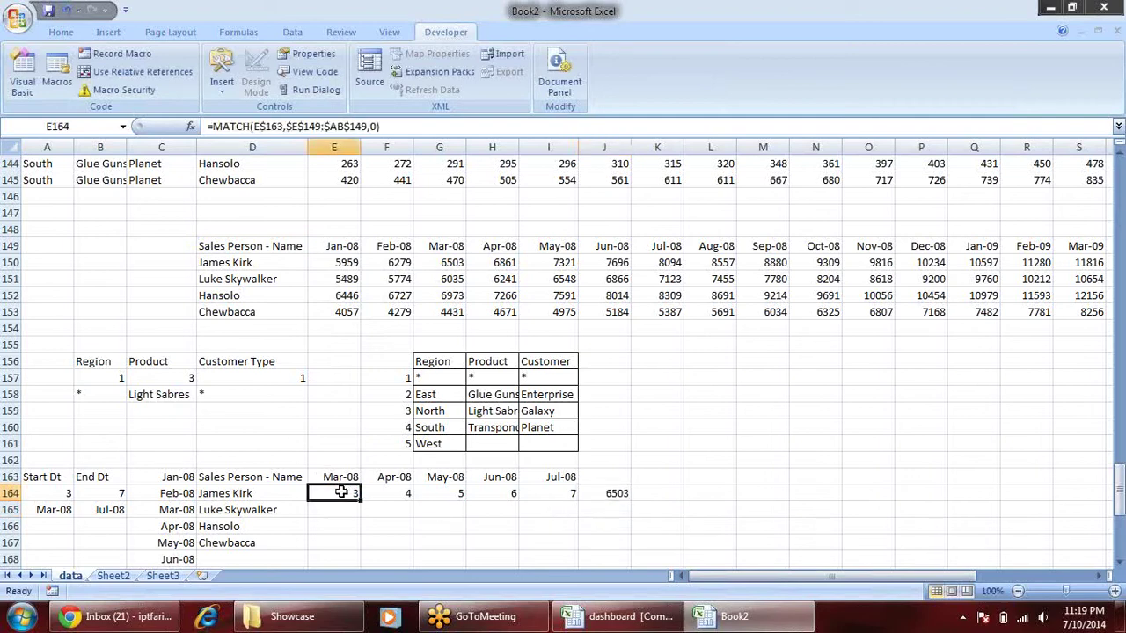
pyautogui.click(253, 495)
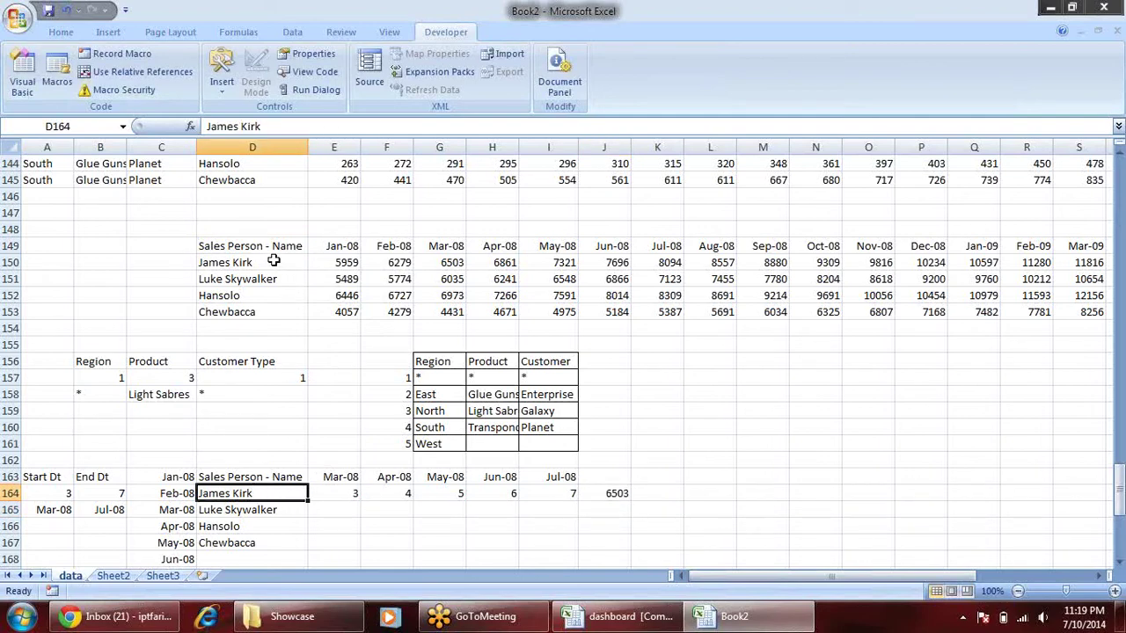
pyautogui.click(273, 261)
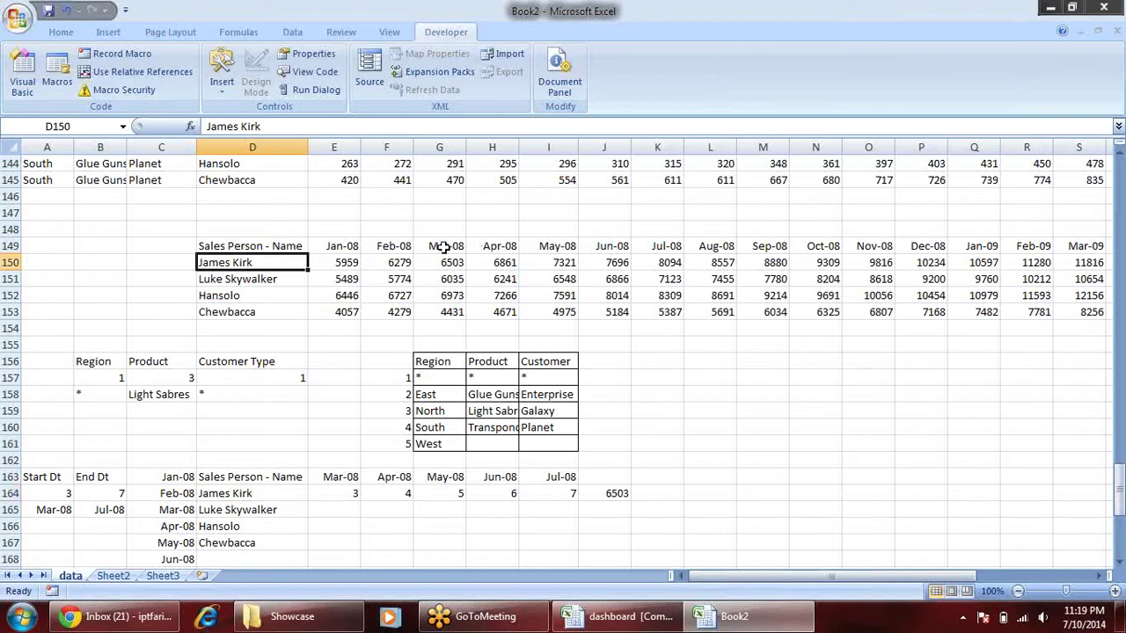
pyautogui.click(440, 246)
pyautogui.click(450, 261)
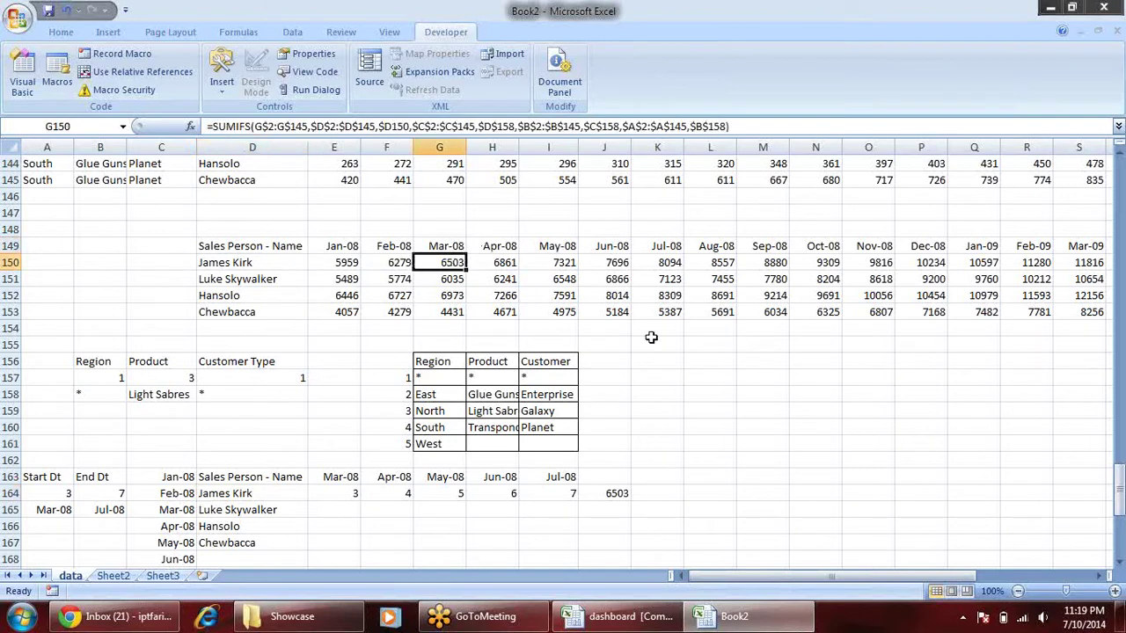
pyautogui.click(623, 494)
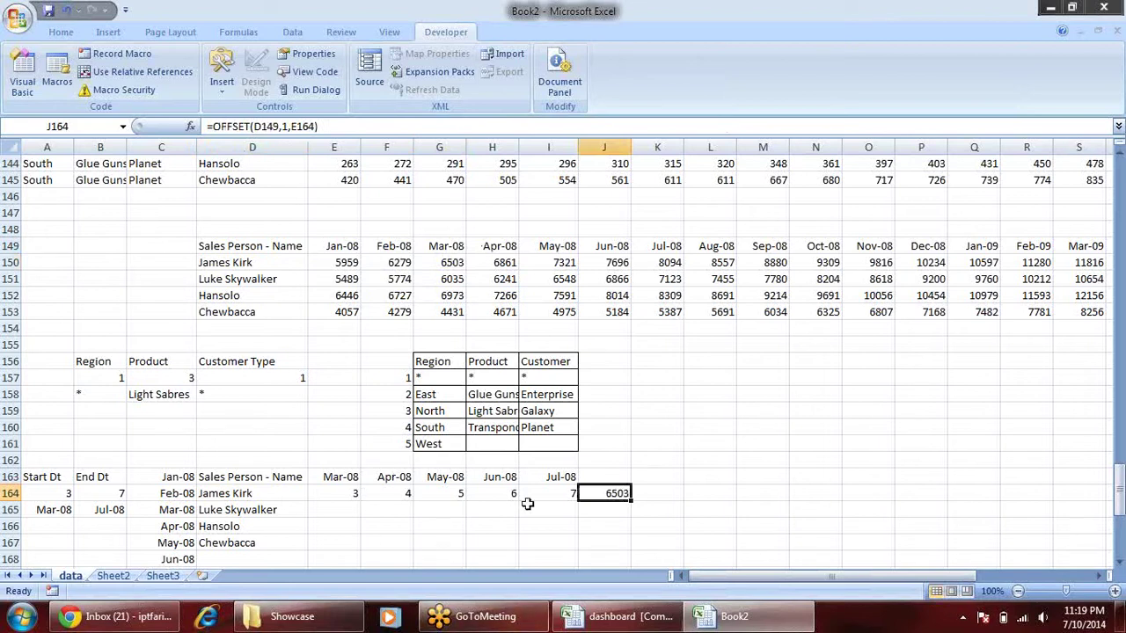
pyautogui.press('Delete')
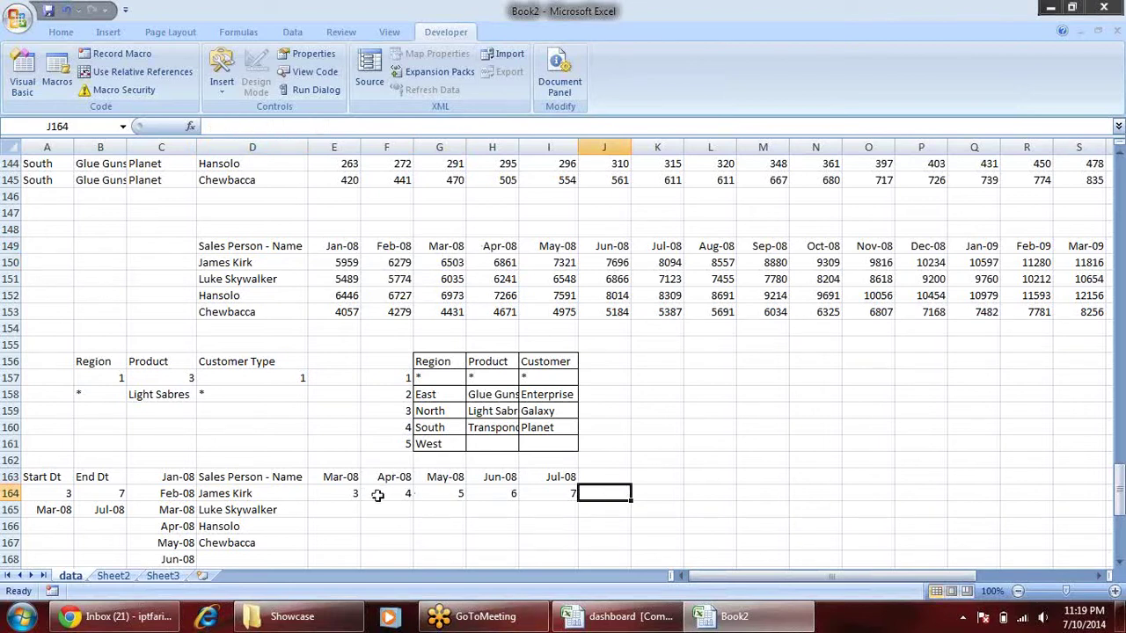
# - Wrap E164's MATCH in OFFSET($D$149,1,…) and accept the parenthesis fix, returning 6503
pyautogui.click(329, 494)
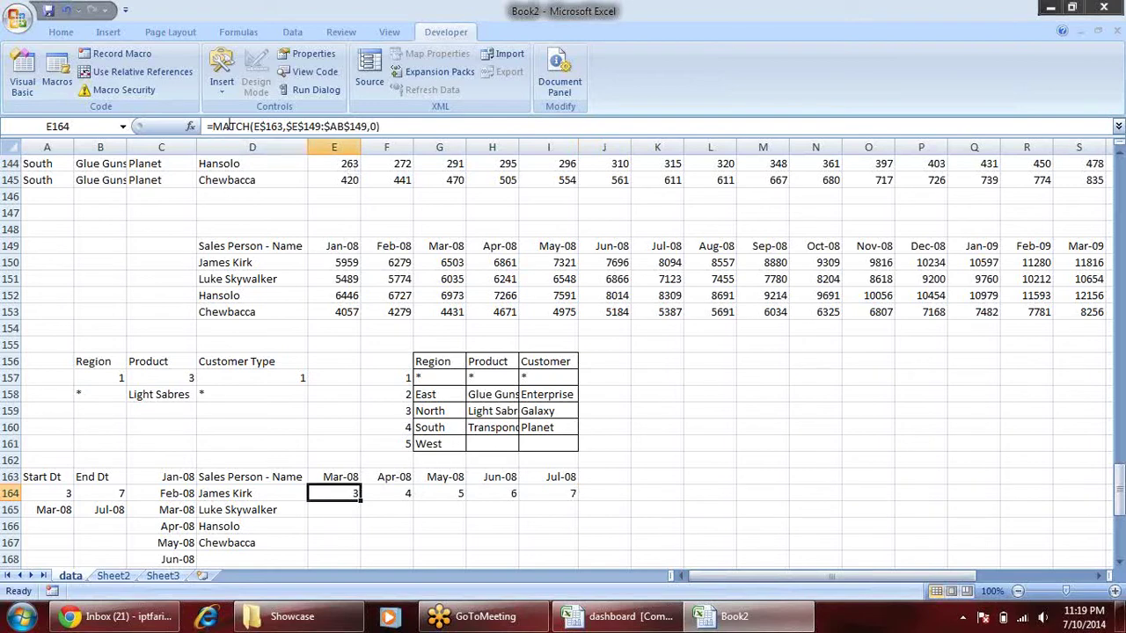
pyautogui.click(234, 126)
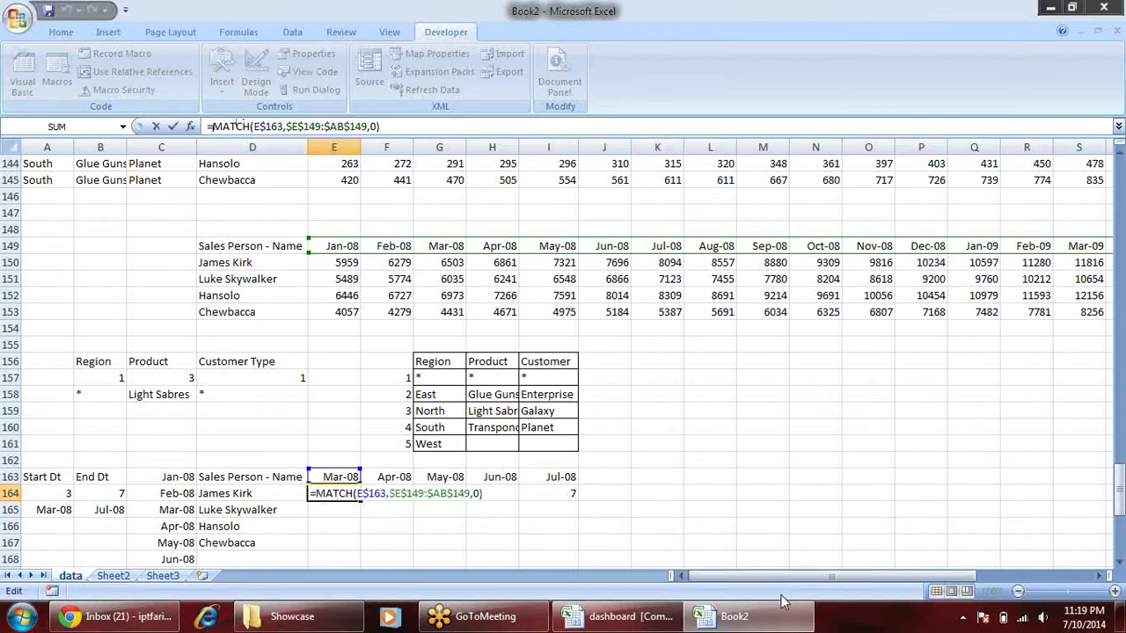
pyautogui.write('OFFSET(')
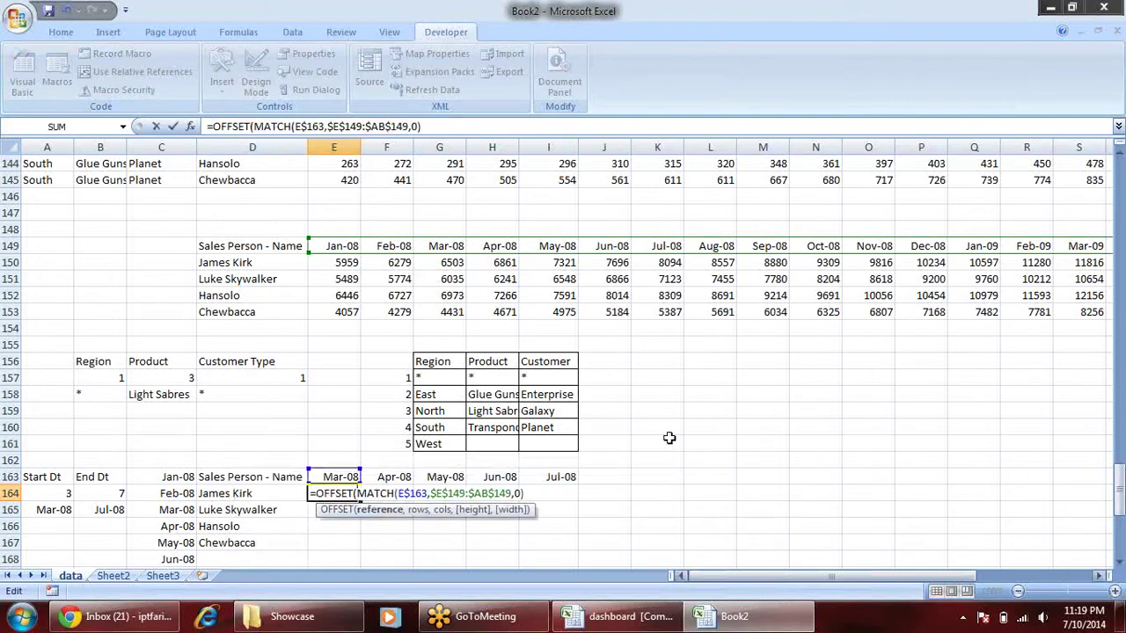
pyautogui.click(288, 247)
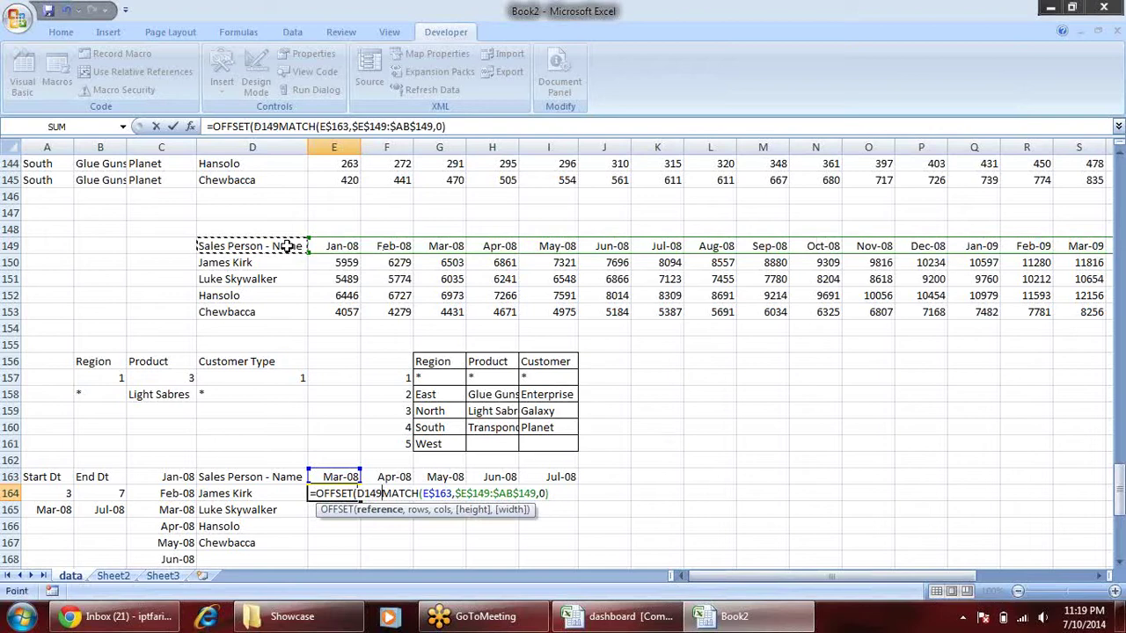
pyautogui.press('F4')
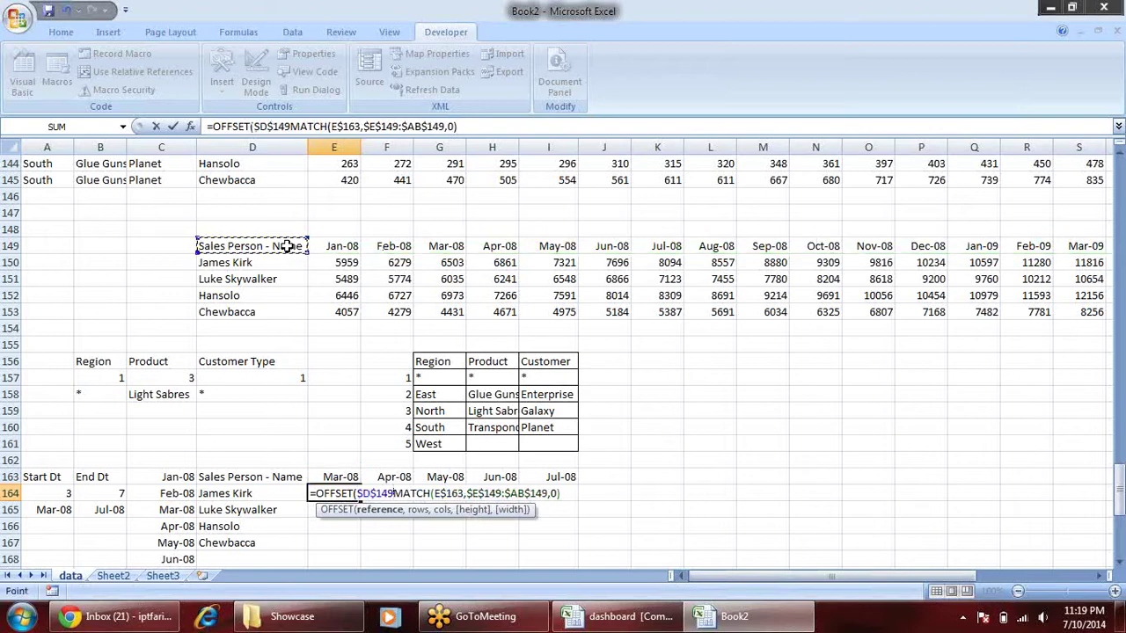
pyautogui.write(',')
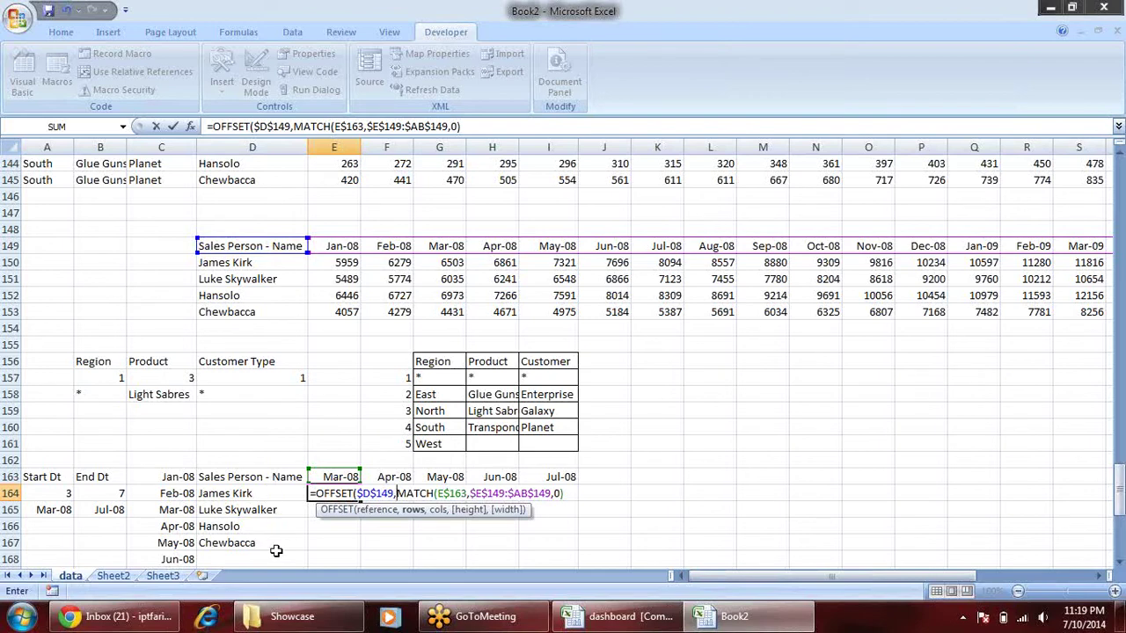
pyautogui.write('1')
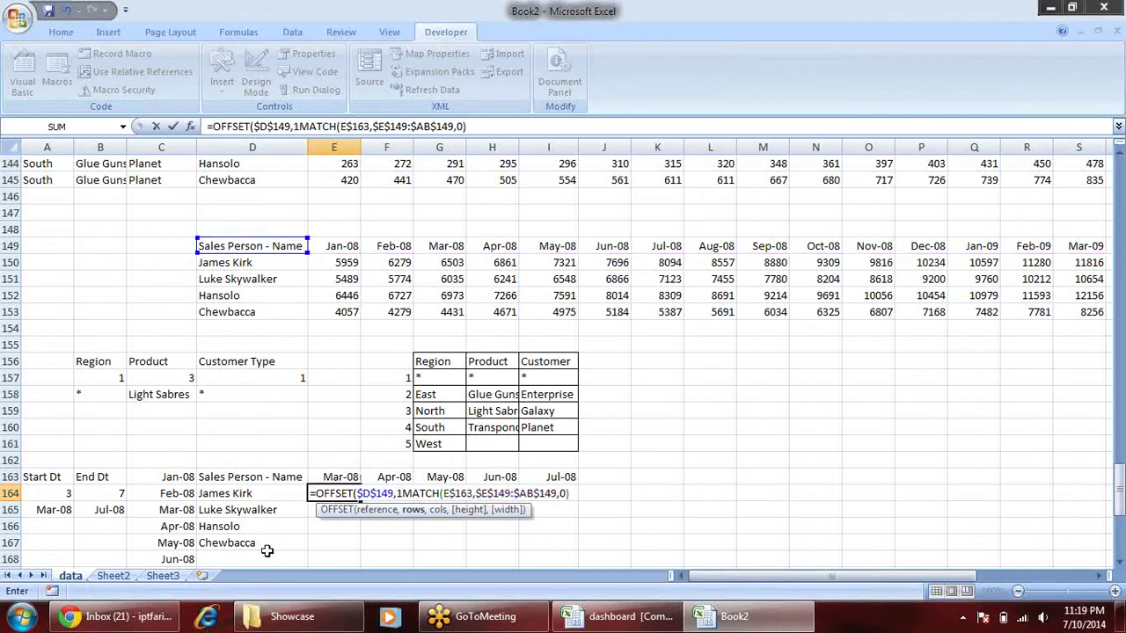
pyautogui.write(',')
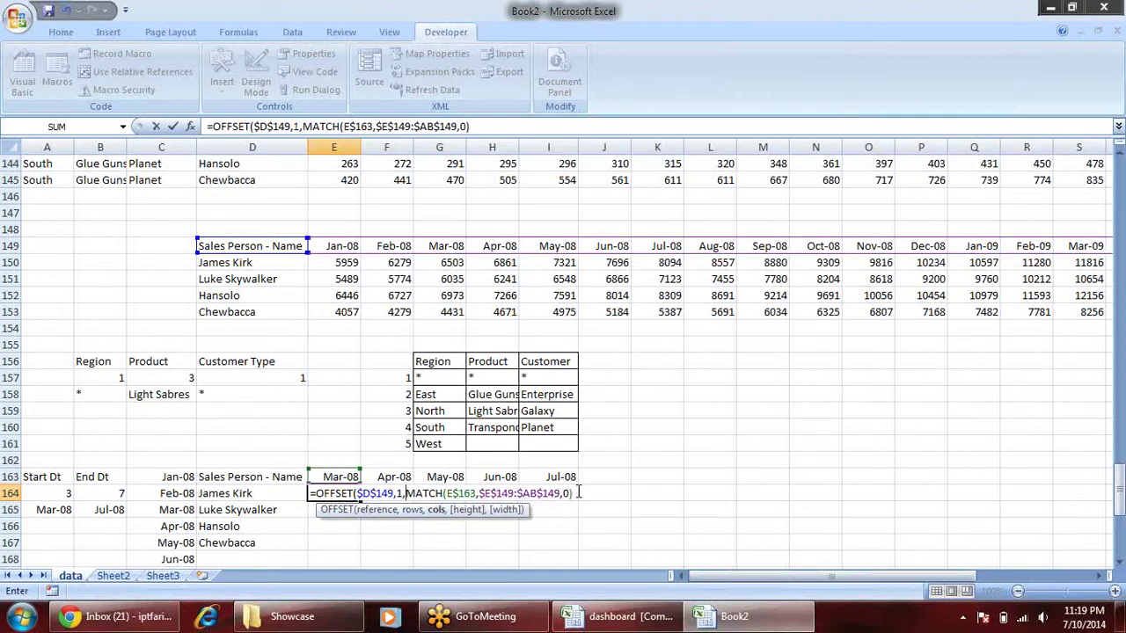
pyautogui.press('Return')
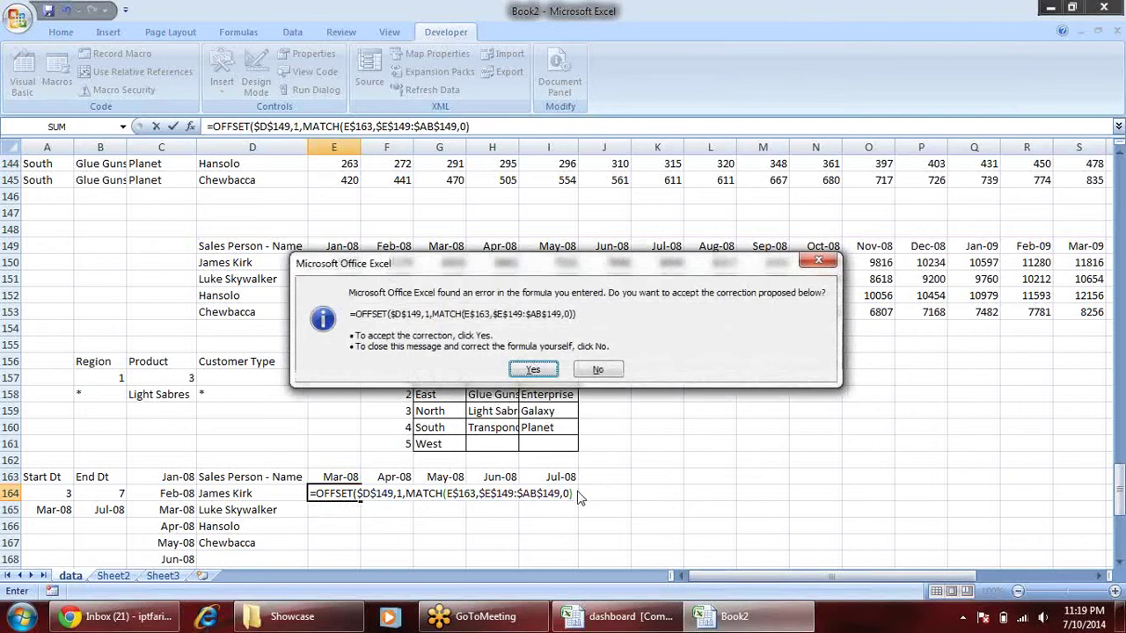
pyautogui.press('Return')
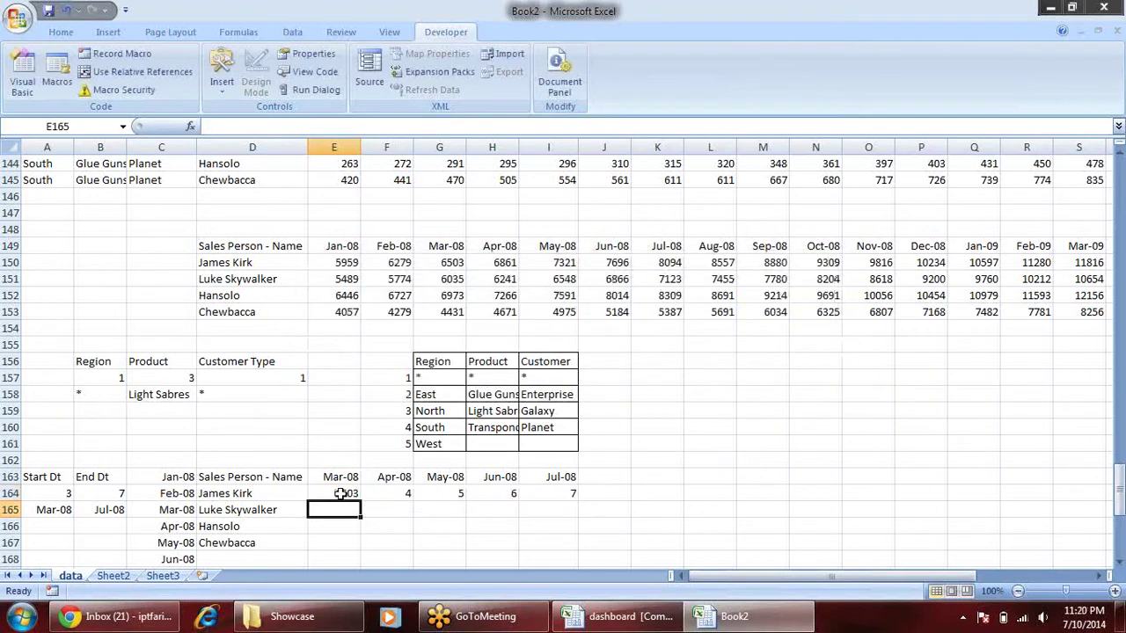
# - Fill E164's OFFSET formula across to O164 and note the #N/A result in J164
pyautogui.click(341, 495)
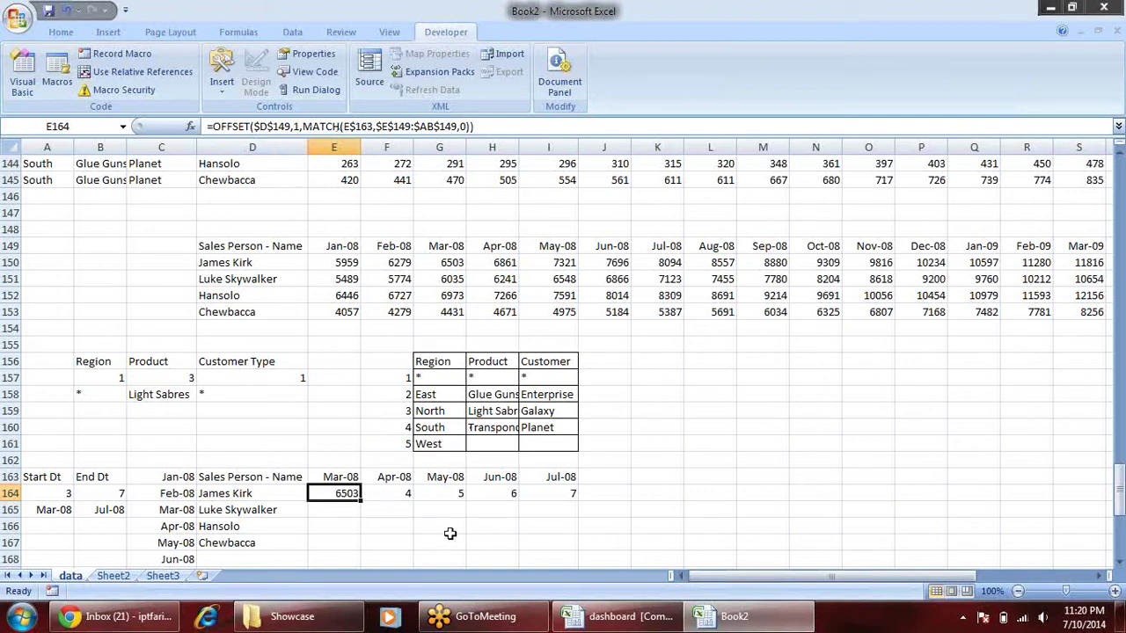
pyautogui.moveTo(362, 501); pyautogui.dragTo(906, 483)
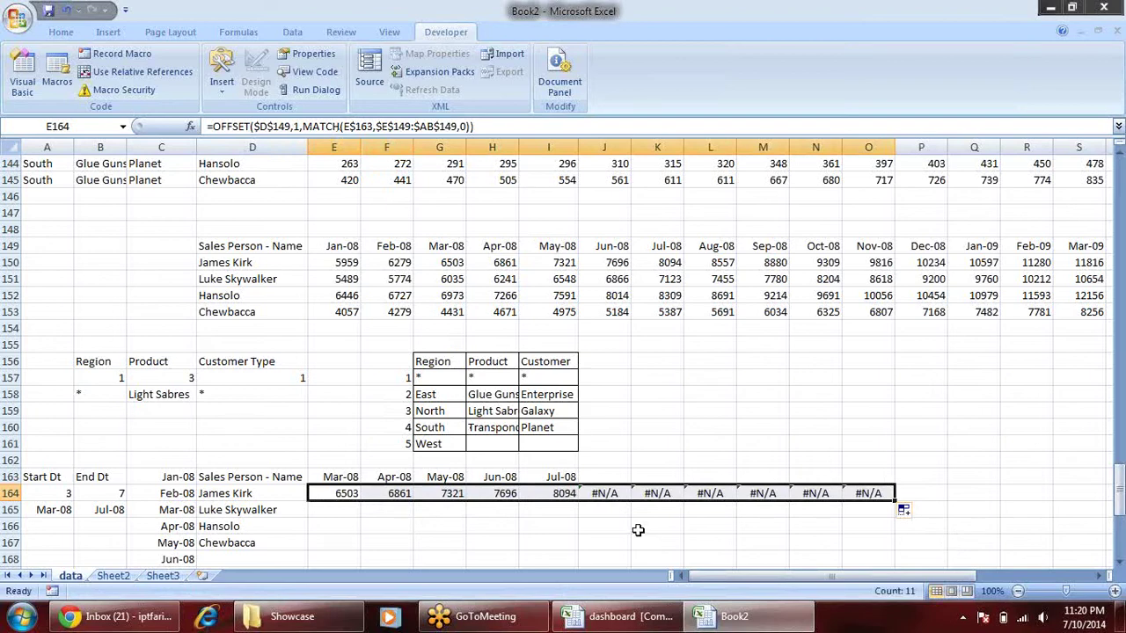
pyautogui.click(551, 527)
pyautogui.click(605, 494)
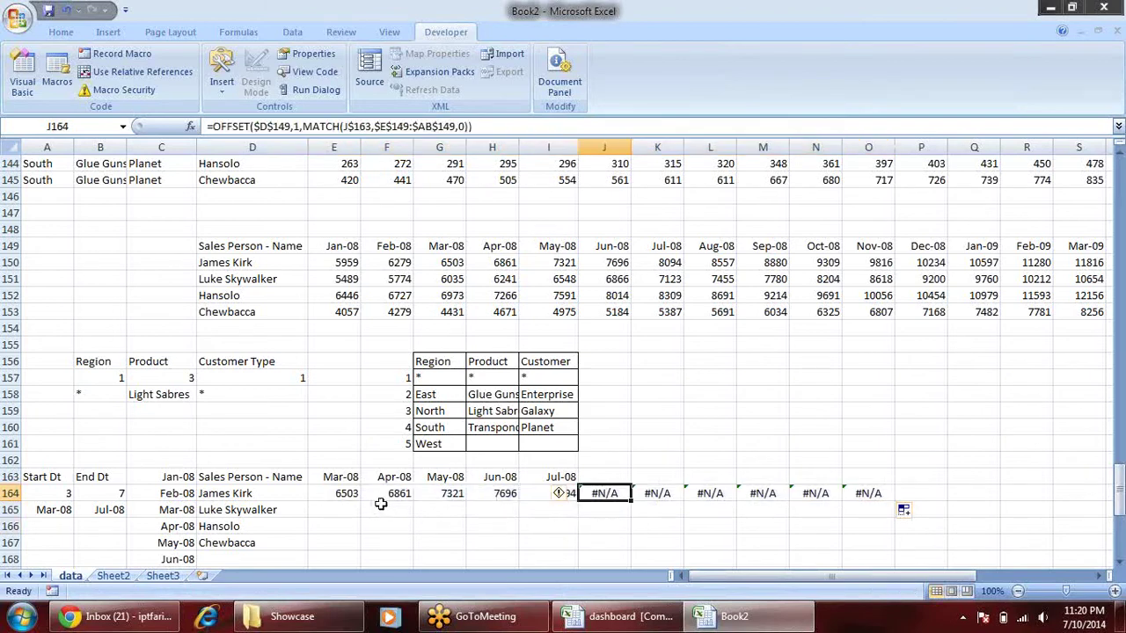
pyautogui.click(335, 495)
# - Wrap E164's formula in IFERROR with a blank fallback and refill it across to O164
pyautogui.click(212, 127)
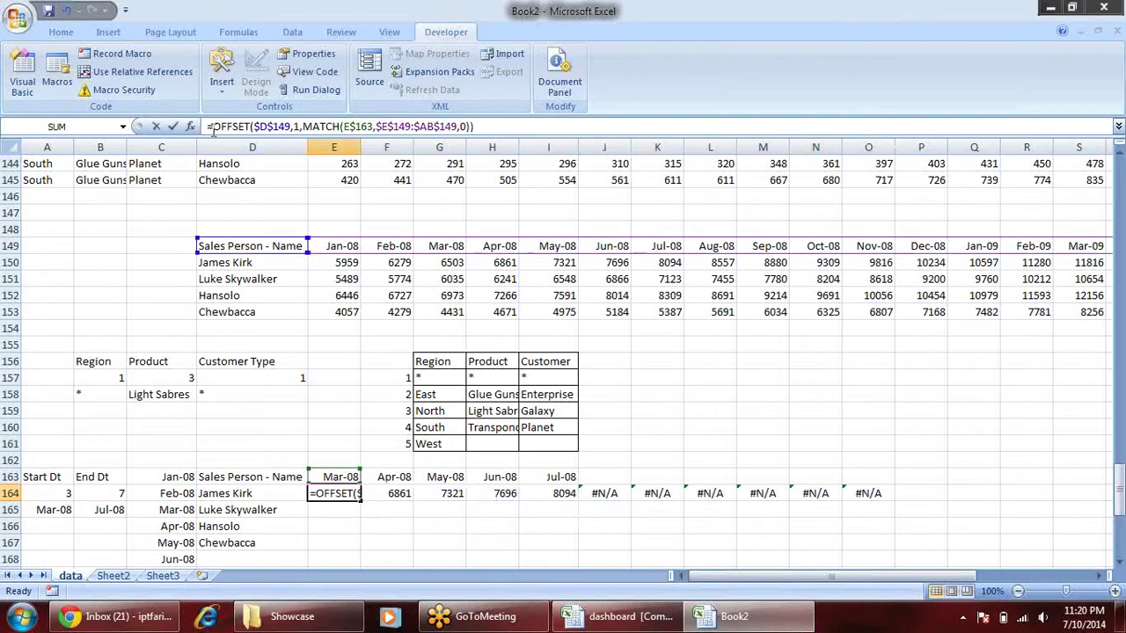
pyautogui.write('if')
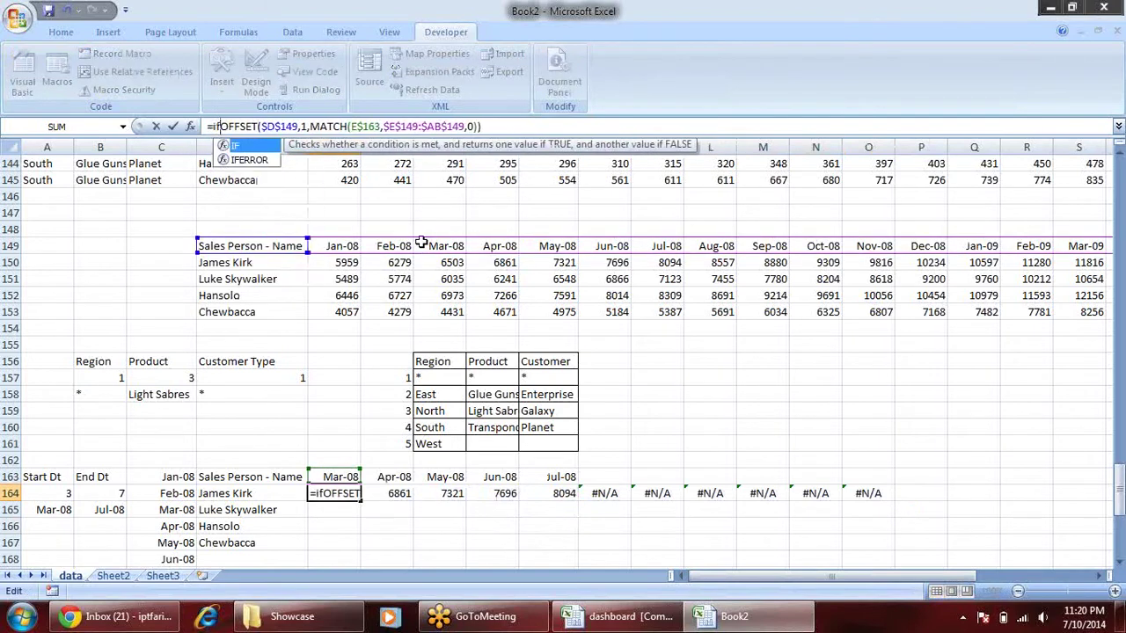
pyautogui.press('Down')
pyautogui.press('Tab')
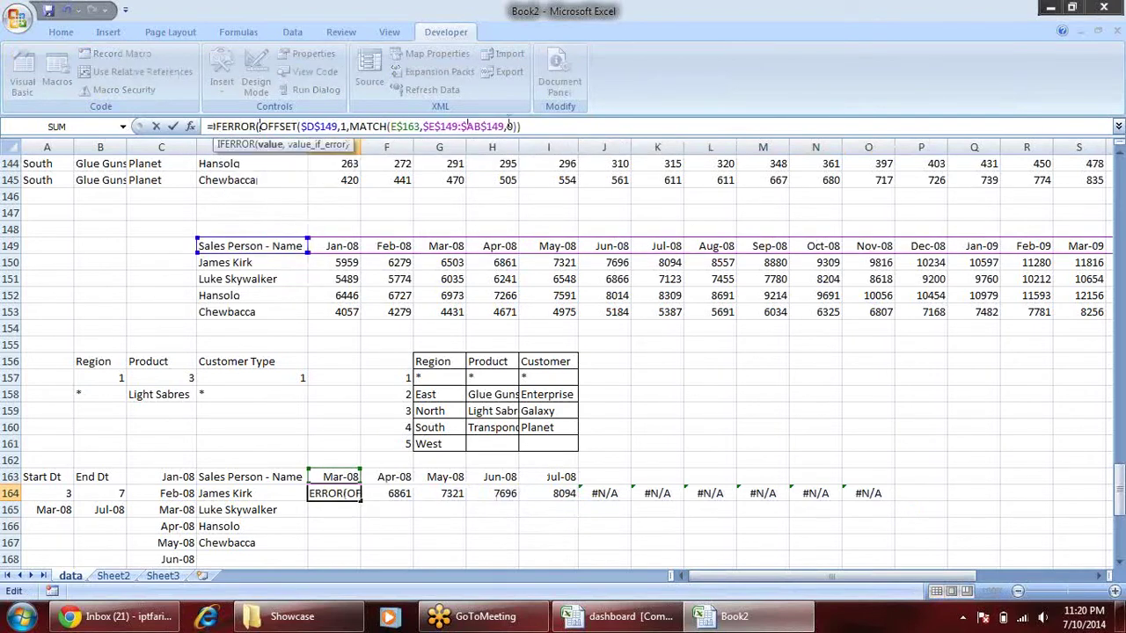
pyautogui.click(547, 126)
pyautogui.write(',')
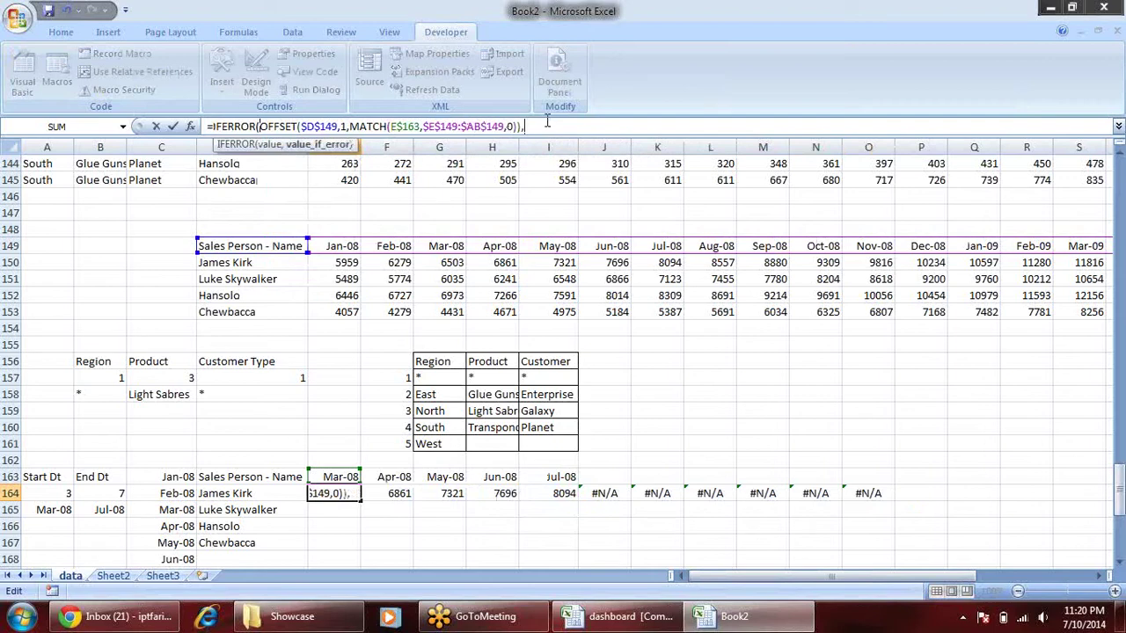
pyautogui.write(')')
pyautogui.press('Return')
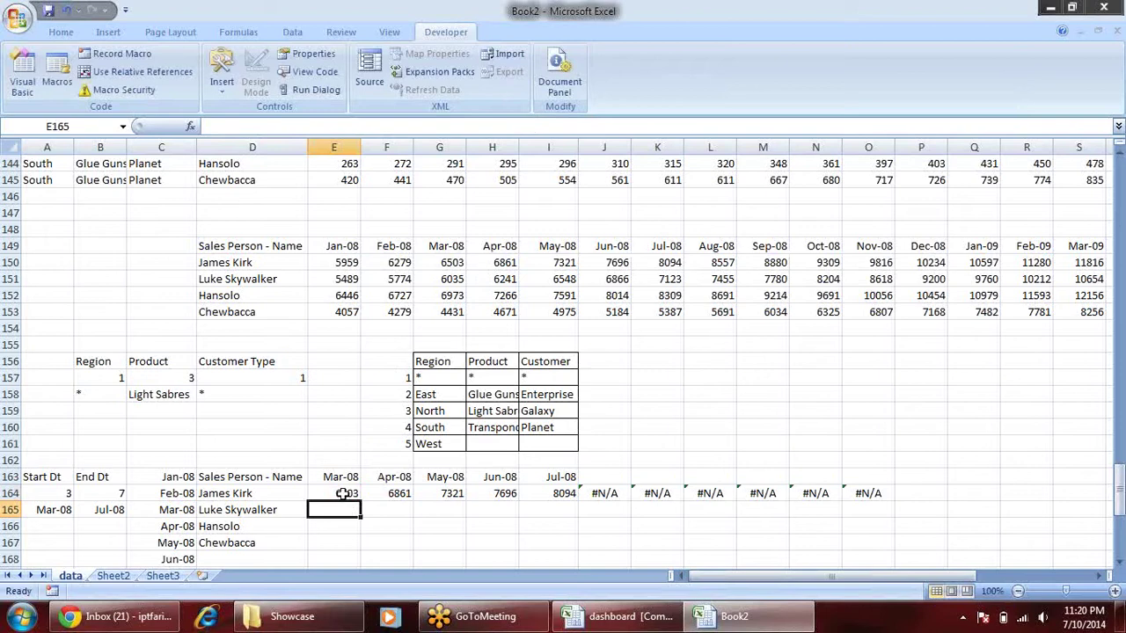
pyautogui.click(345, 495)
pyautogui.moveTo(360, 501); pyautogui.dragTo(917, 511)
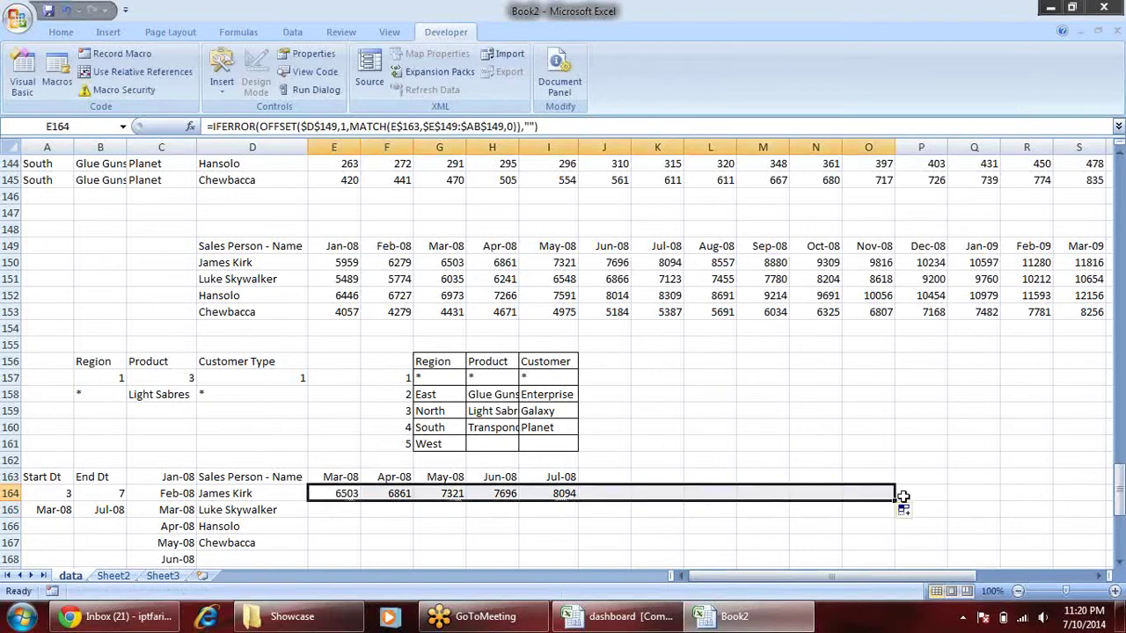
pyautogui.click(44, 493)
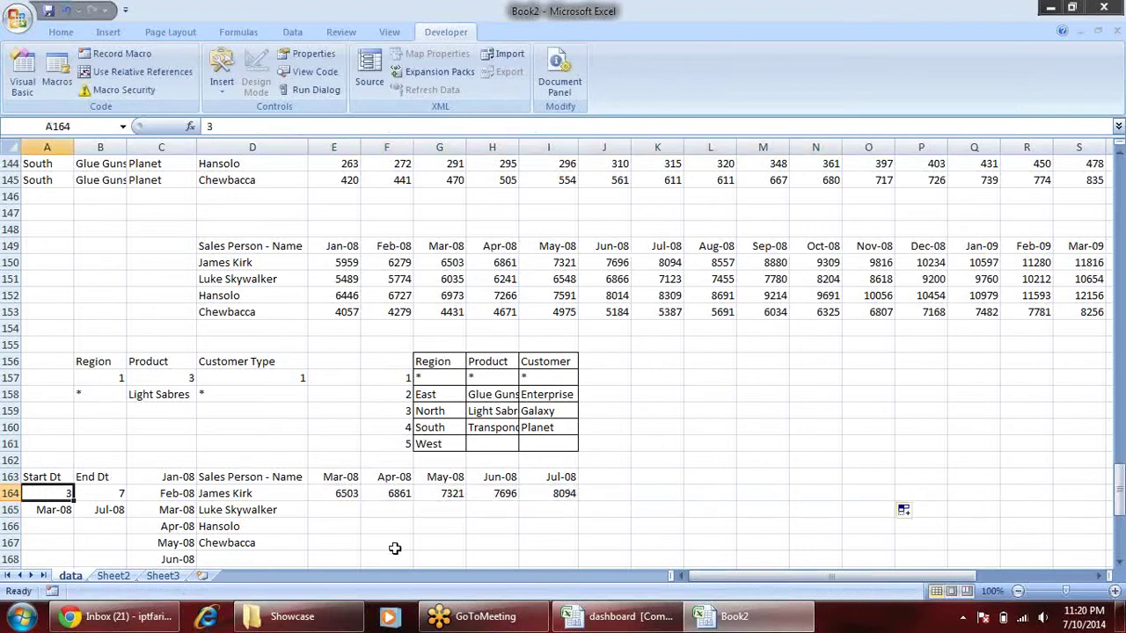
# - Set start month 1 in A164 and, after trying 23 and 25, end month 24 in B164
pyautogui.write('1')
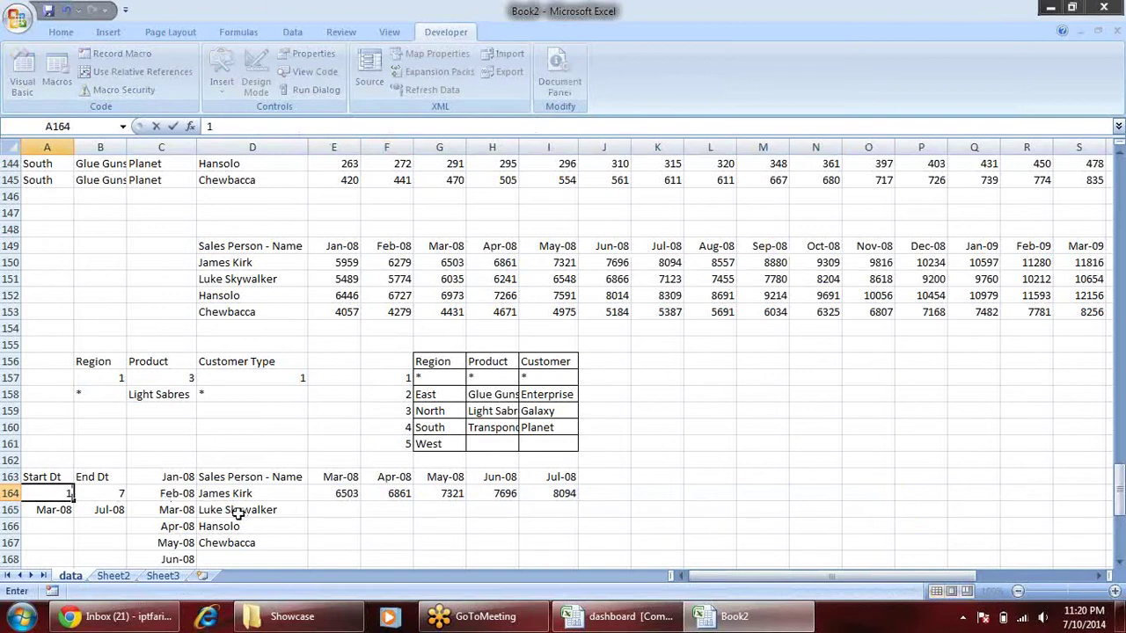
pyautogui.press('Tab')
pyautogui.write('23')
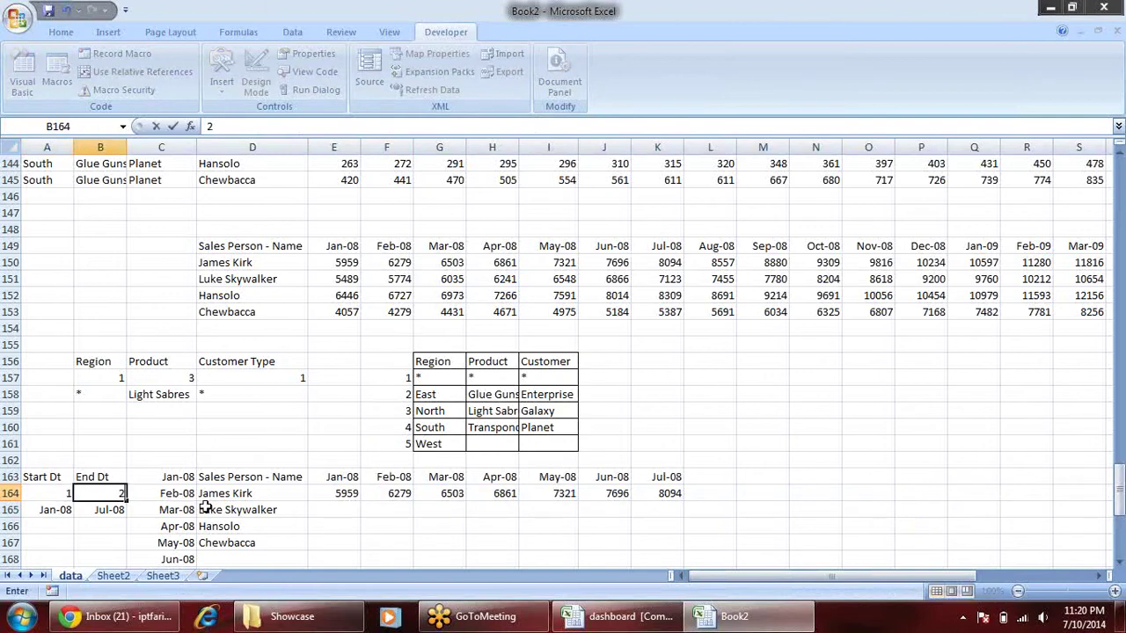
pyautogui.press('Return')
pyautogui.press('Up')
pyautogui.press('Right')
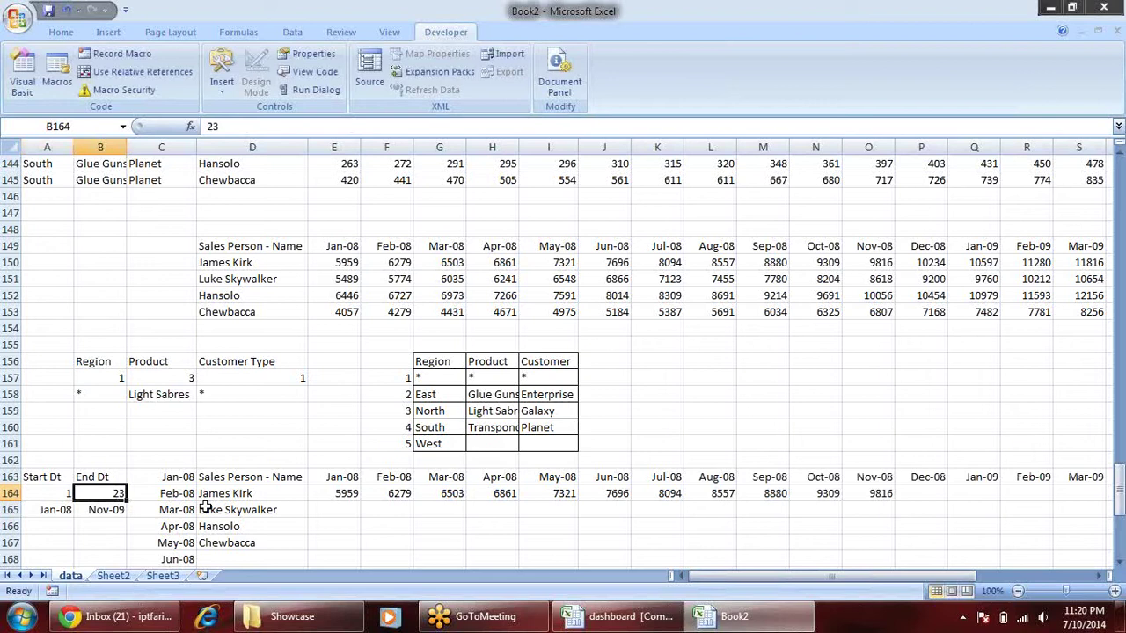
pyautogui.write('2')
pyautogui.press('Return')
pyautogui.press('Up')
pyautogui.write('25')
pyautogui.press('Return')
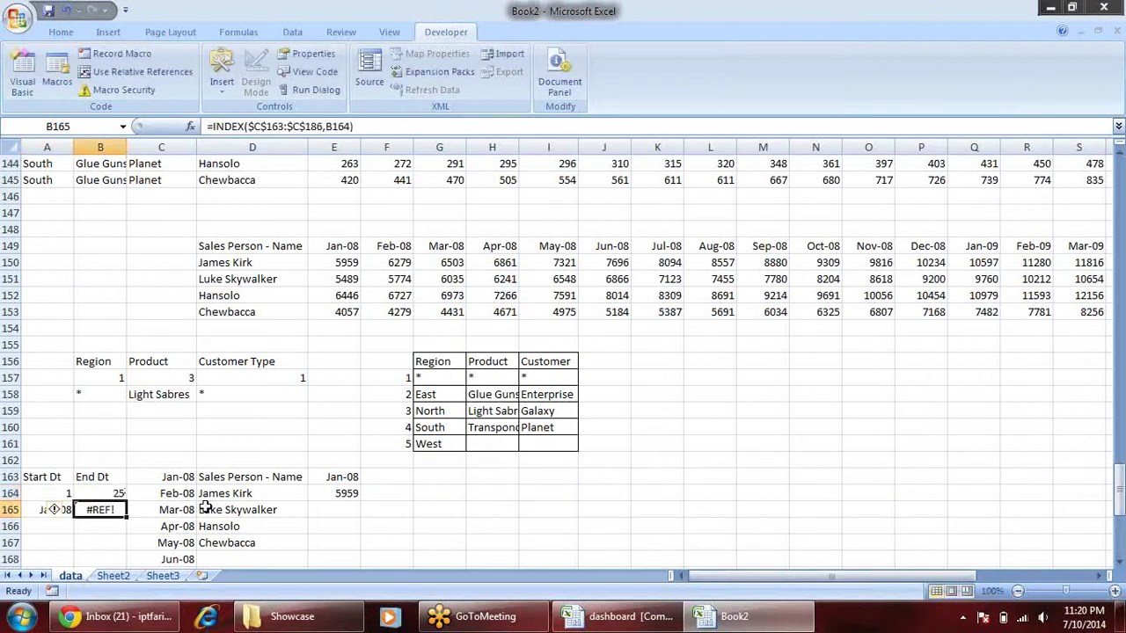
pyautogui.press('Up')
pyautogui.write('24')
pyautogui.press('Return')
# - Extend O164's IFERROR(OFFSET) formula through AB164 to cover Dec-09
pyautogui.press('Up')
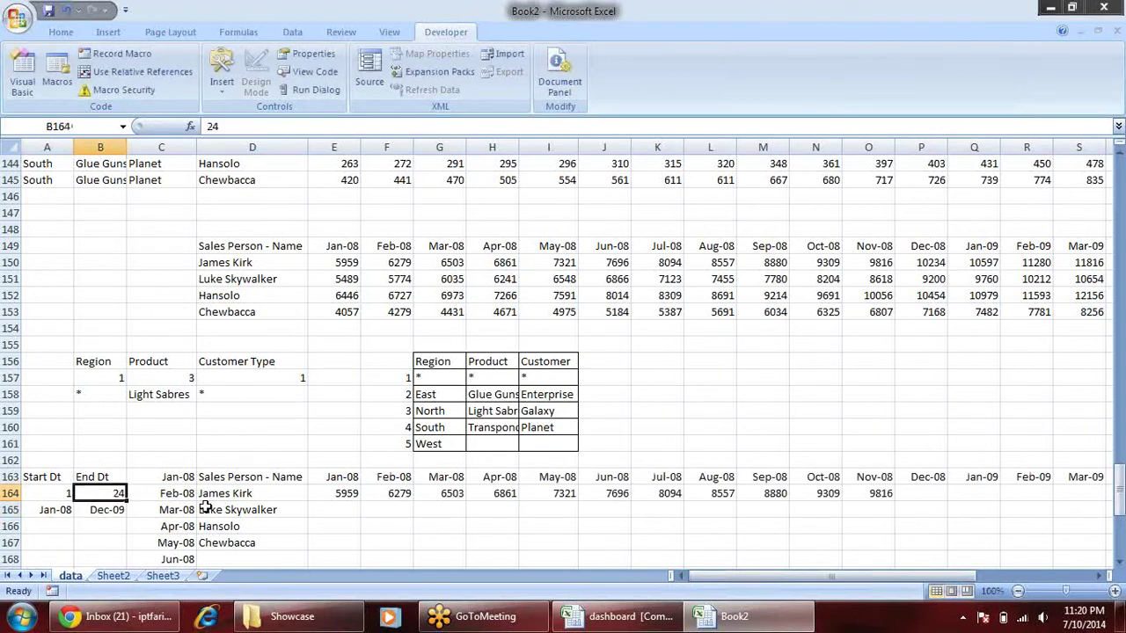
pyautogui.press('Right')
pyautogui.press('Right')
pyautogui.press('Right')
pyautogui.press('Right')
pyautogui.press('Right')
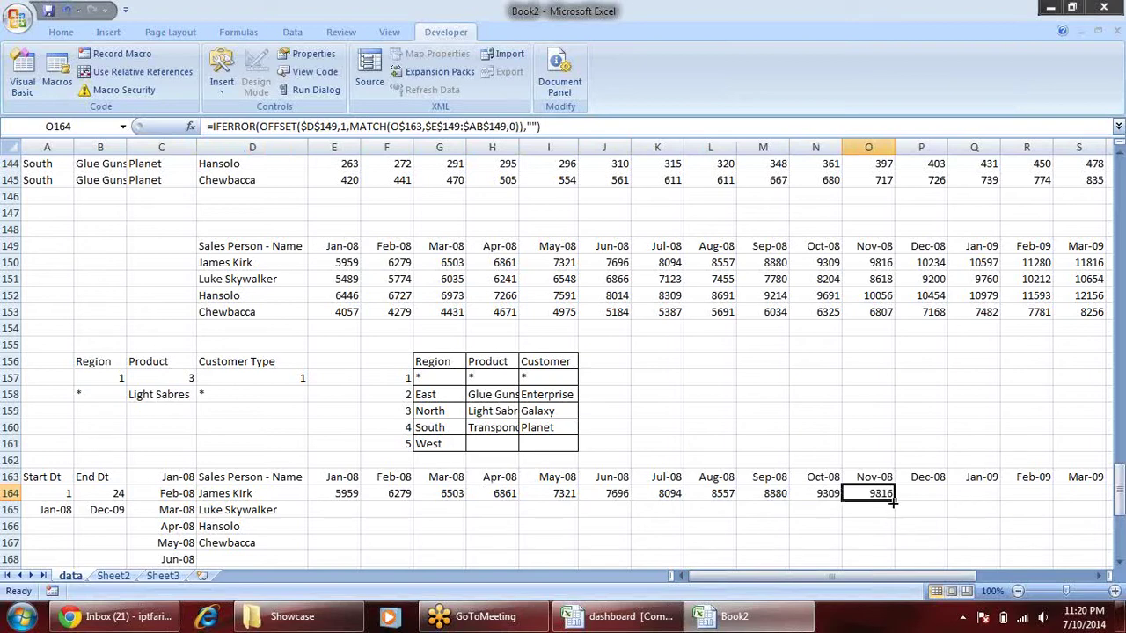
pyautogui.moveTo(898, 498); pyautogui.dragTo(997, 500)
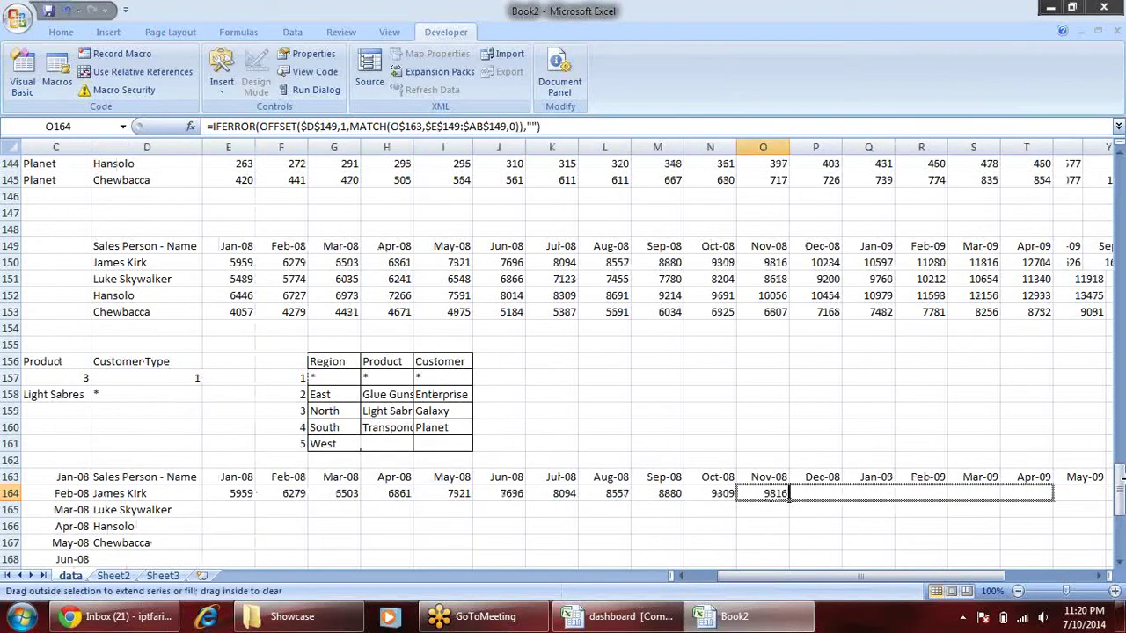
pyautogui.moveTo(998, 500); pyautogui.dragTo(1011, 502)
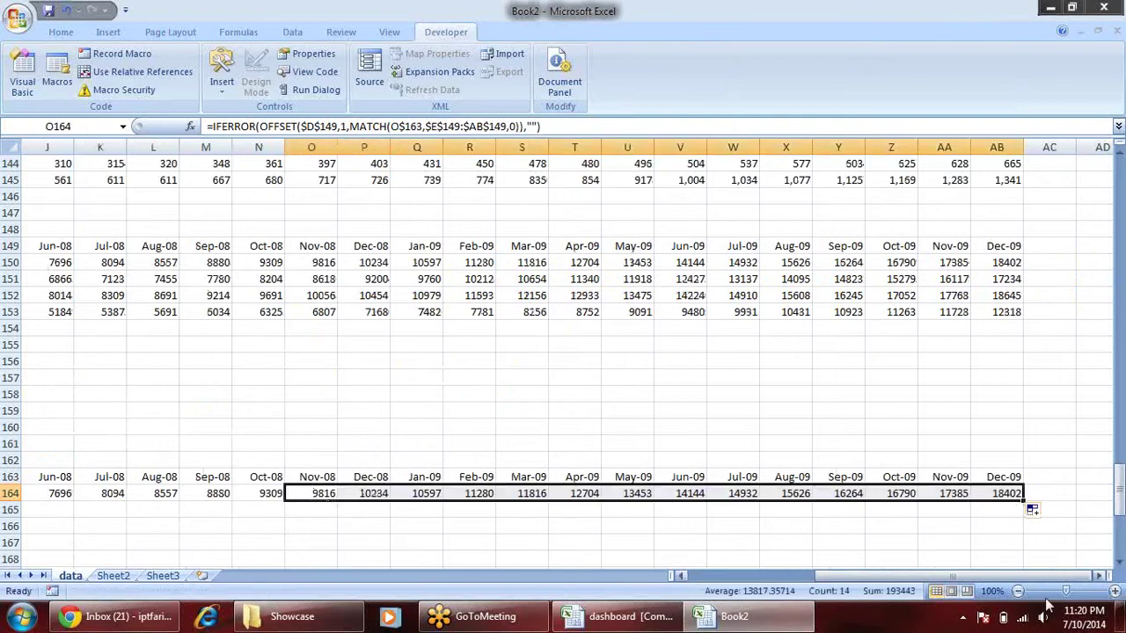
pyautogui.moveTo(825, 578); pyautogui.dragTo(704, 578)
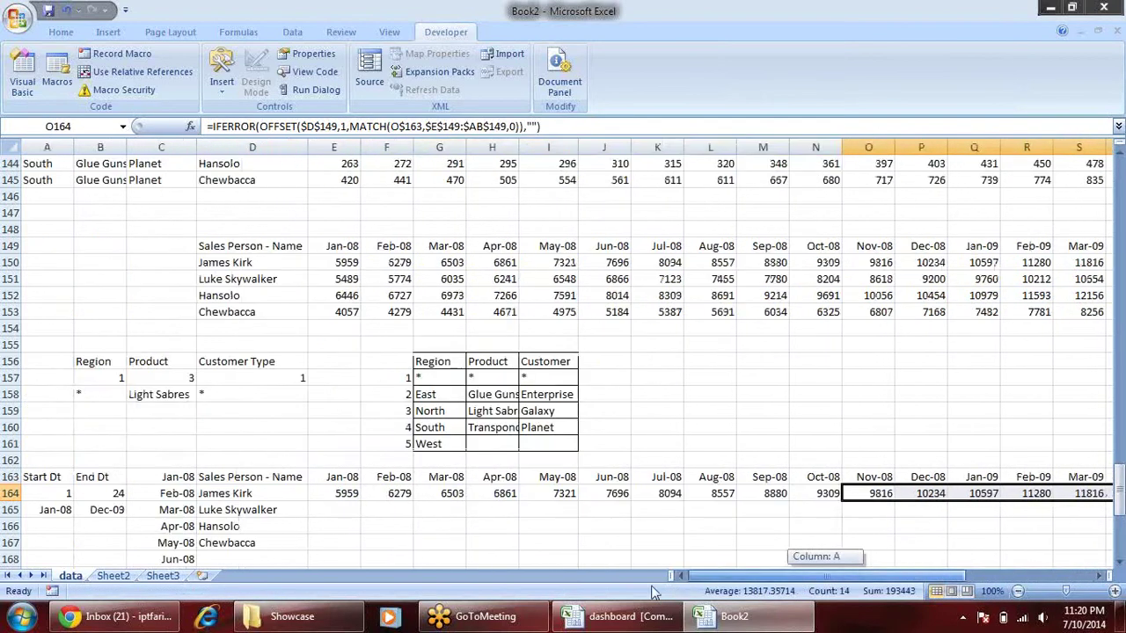
pyautogui.click(343, 494)
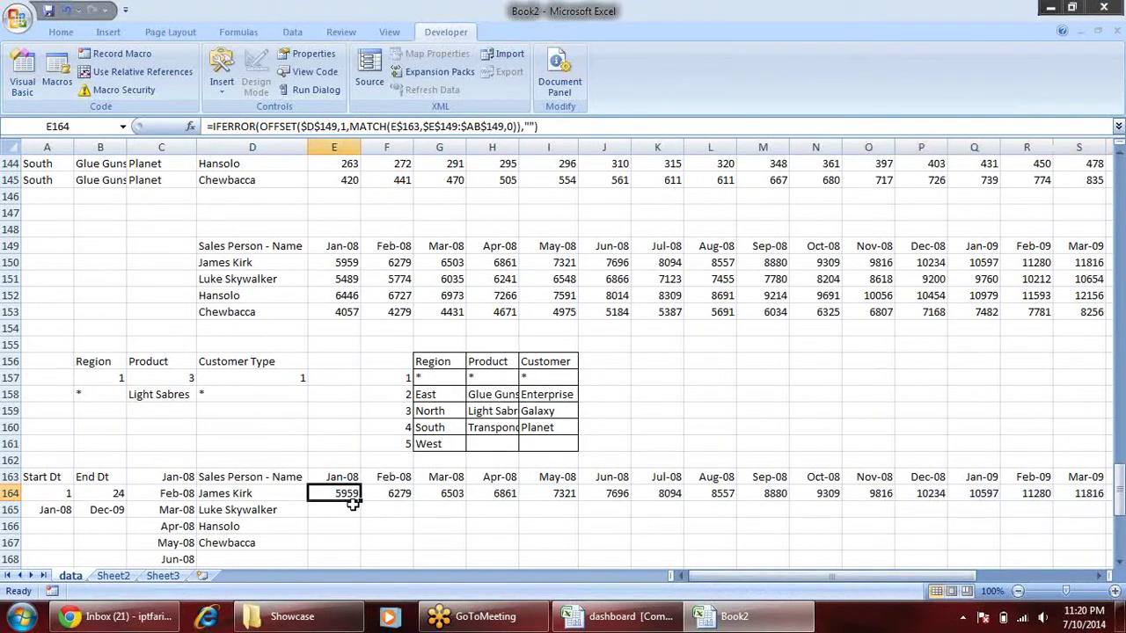
# - Copy E164's Jan-08 formula down to rows 165–167
pyautogui.scroll(-1, 372, 516)
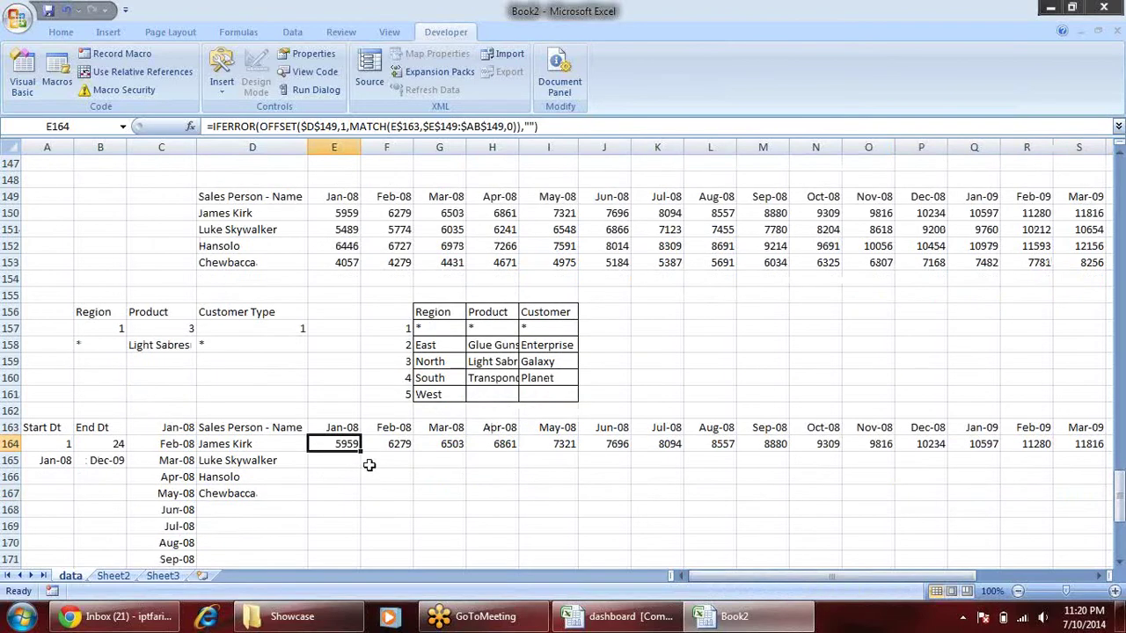
pyautogui.scroll(-1, 369, 468)
pyautogui.moveTo(357, 399); pyautogui.dragTo(361, 452)
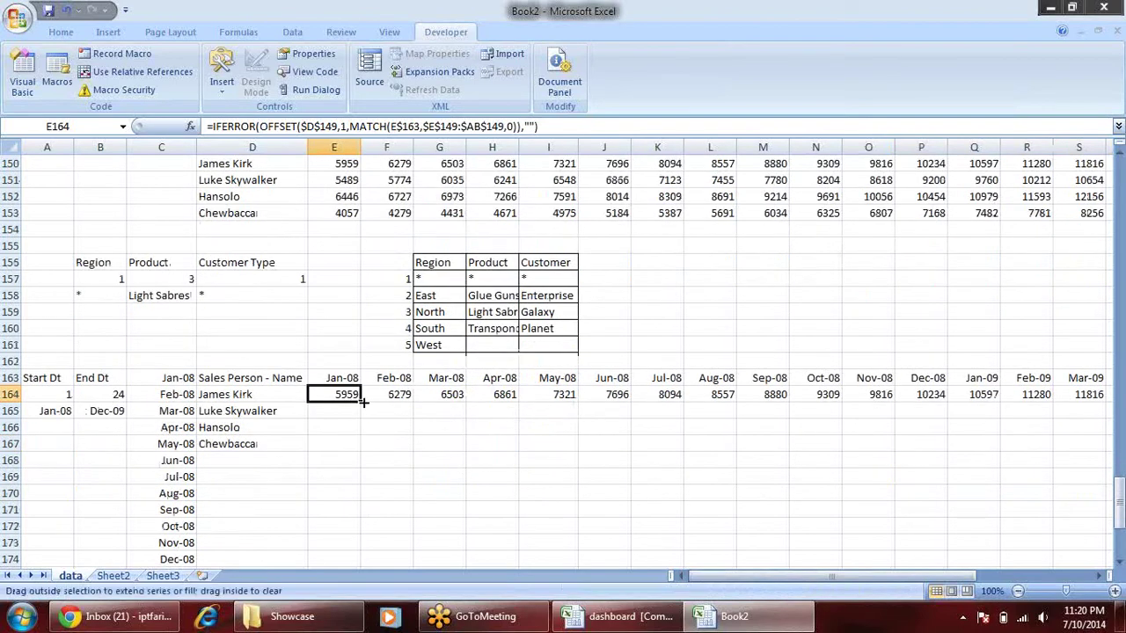
pyautogui.click(345, 412)
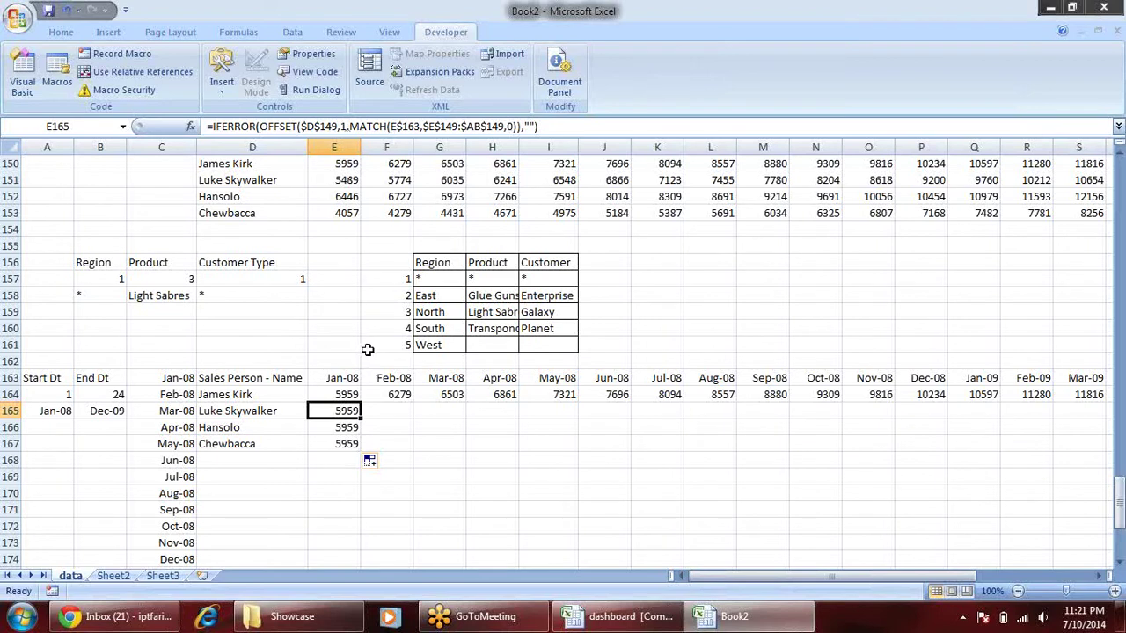
# - Change the OFFSET row offset to 2, 3 and 4 in E165, E166 and E167
pyautogui.press('F2')
pyautogui.click(448, 412)
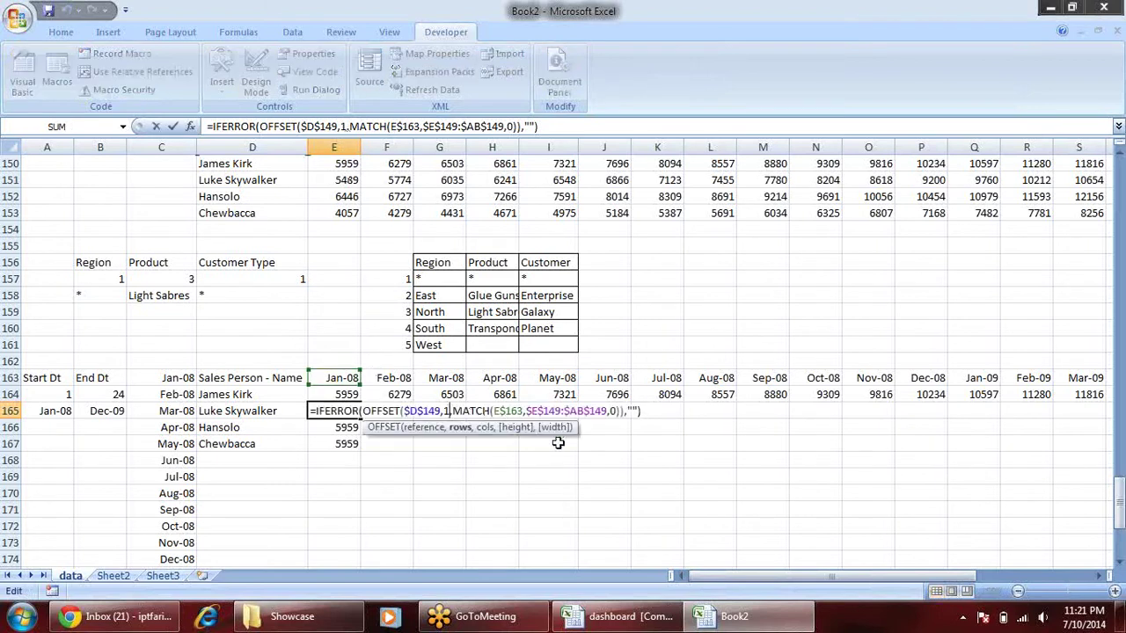
pyautogui.press('Return')
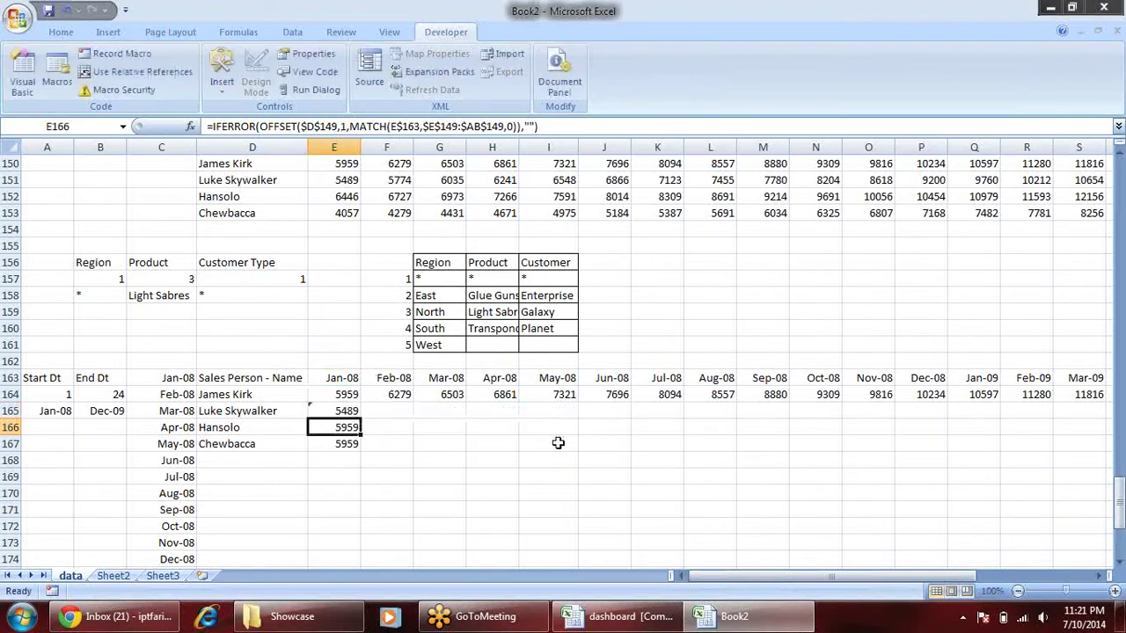
pyautogui.click(345, 126)
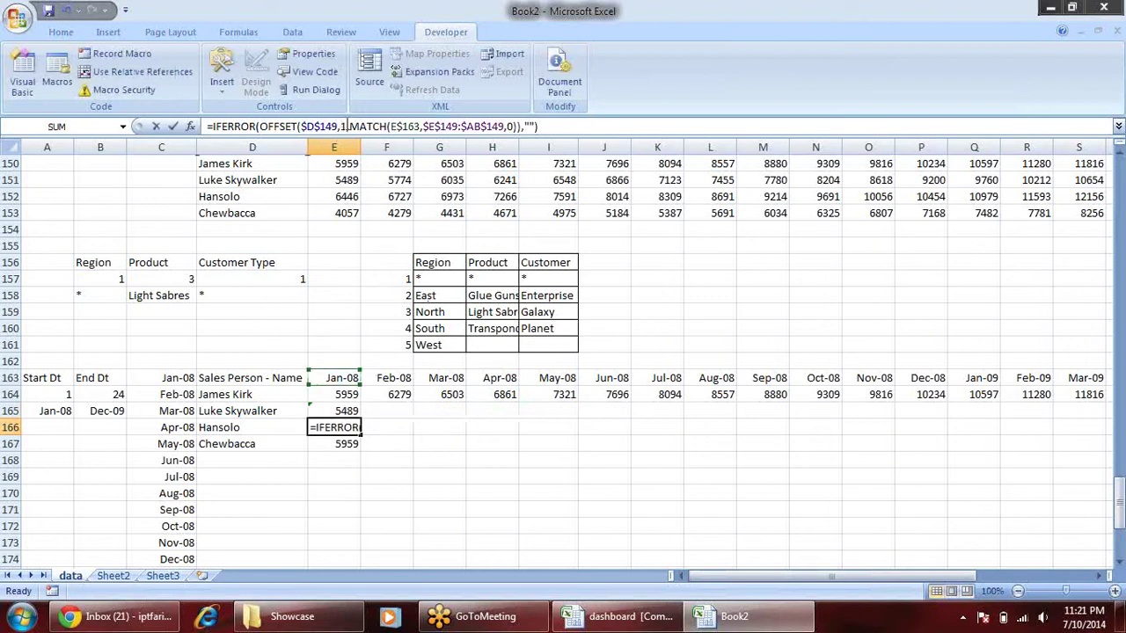
pyautogui.press('BackSpace')
pyautogui.write('3')
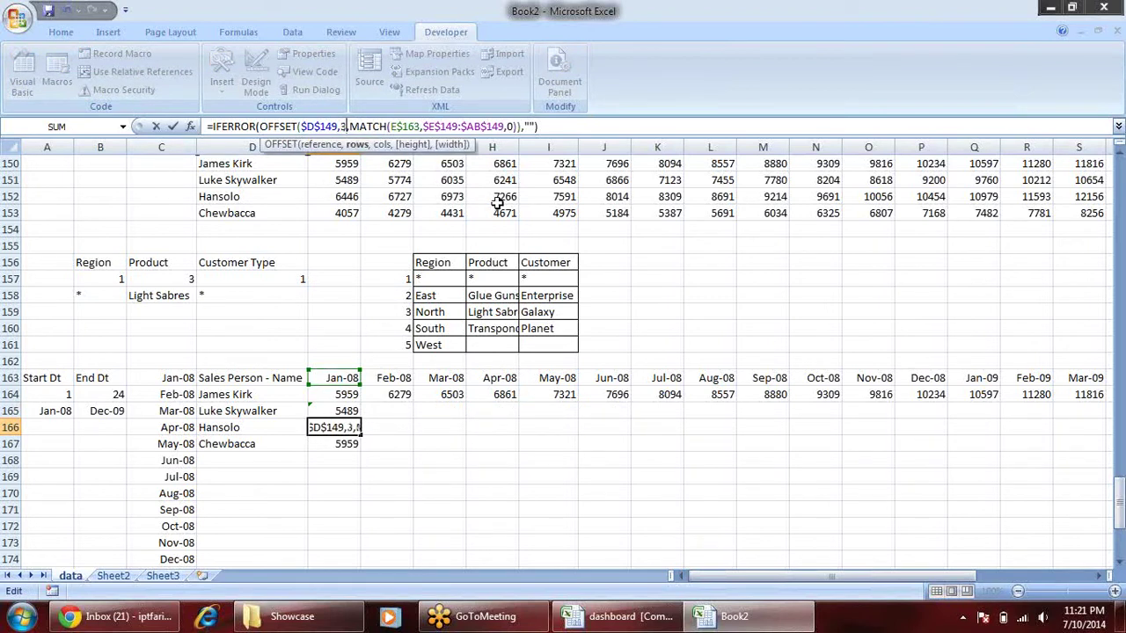
pyautogui.press('Return')
pyautogui.click(345, 126)
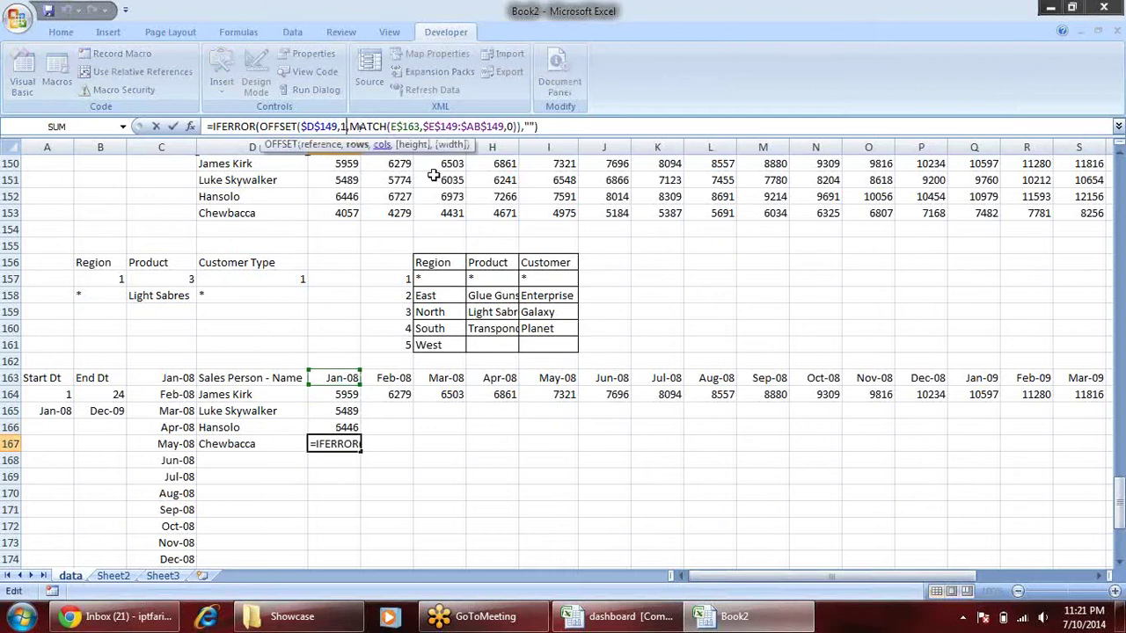
pyautogui.press('BackSpace')
pyautogui.write('4')
pyautogui.press('Return')
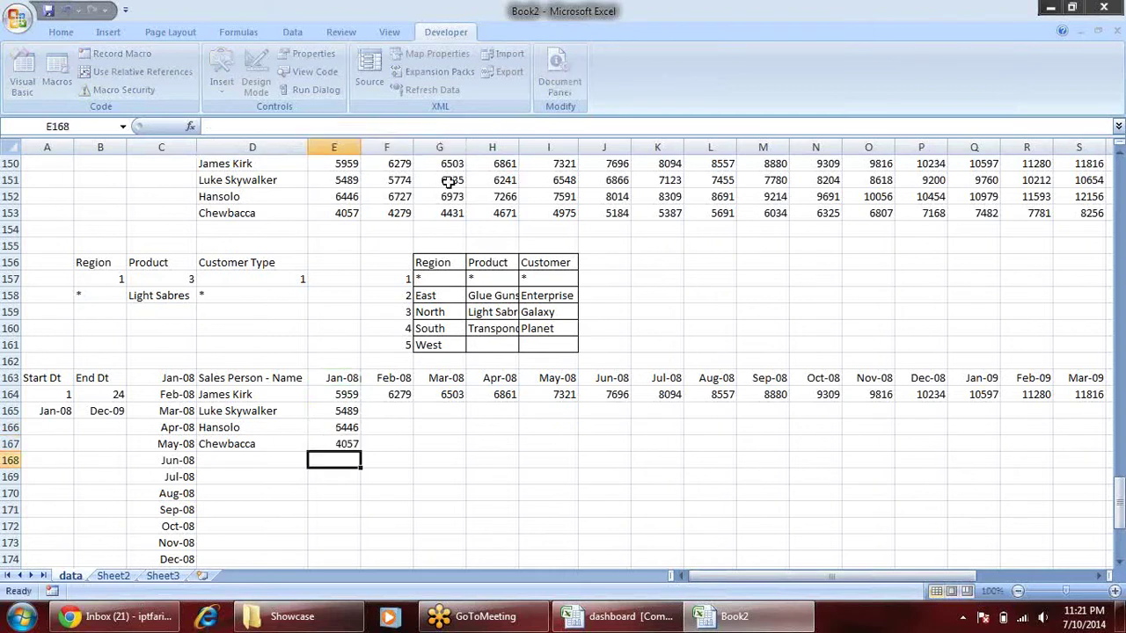
# - Fill E165:E167 across to column AB, then review the $D$149 reference in E164's formula
pyautogui.moveTo(349, 410)
pyautogui.mouseDown()
pyautogui.moveTo(351, 445)
pyautogui.moveTo(1037, 445)
pyautogui.mouseUp()
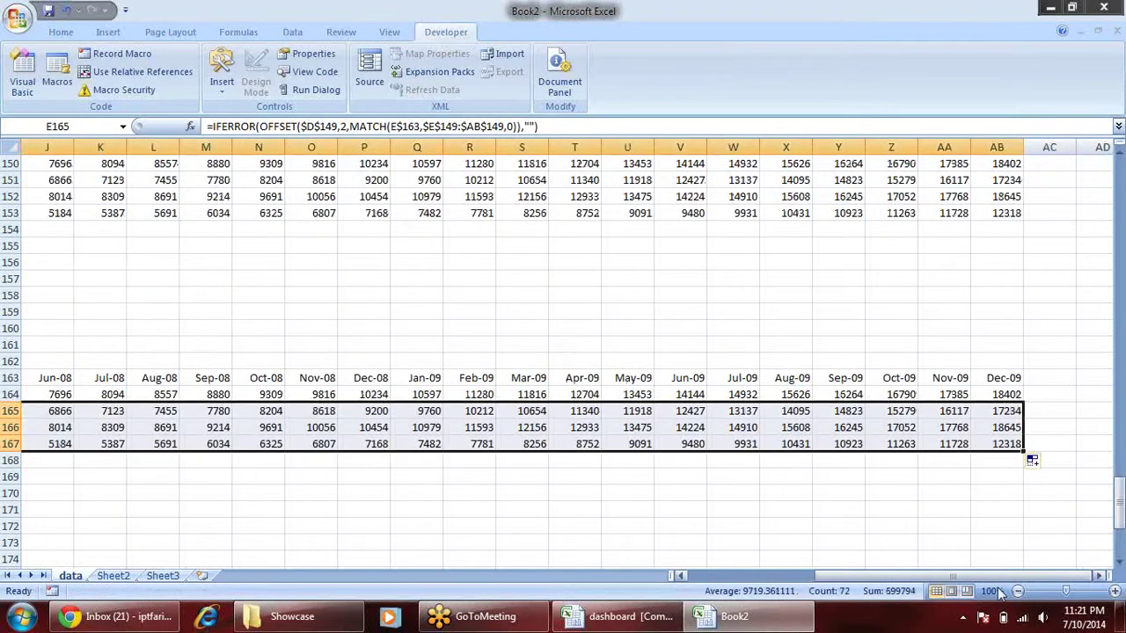
pyautogui.moveTo(840, 577); pyautogui.dragTo(482, 583)
pyautogui.click(273, 479)
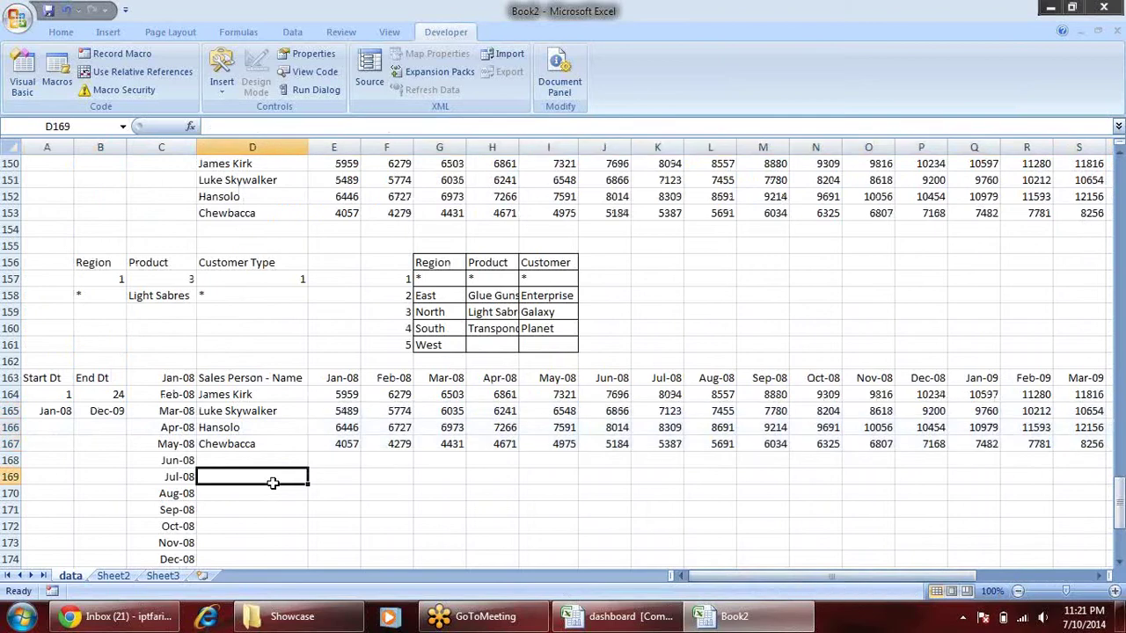
pyautogui.click(94, 396)
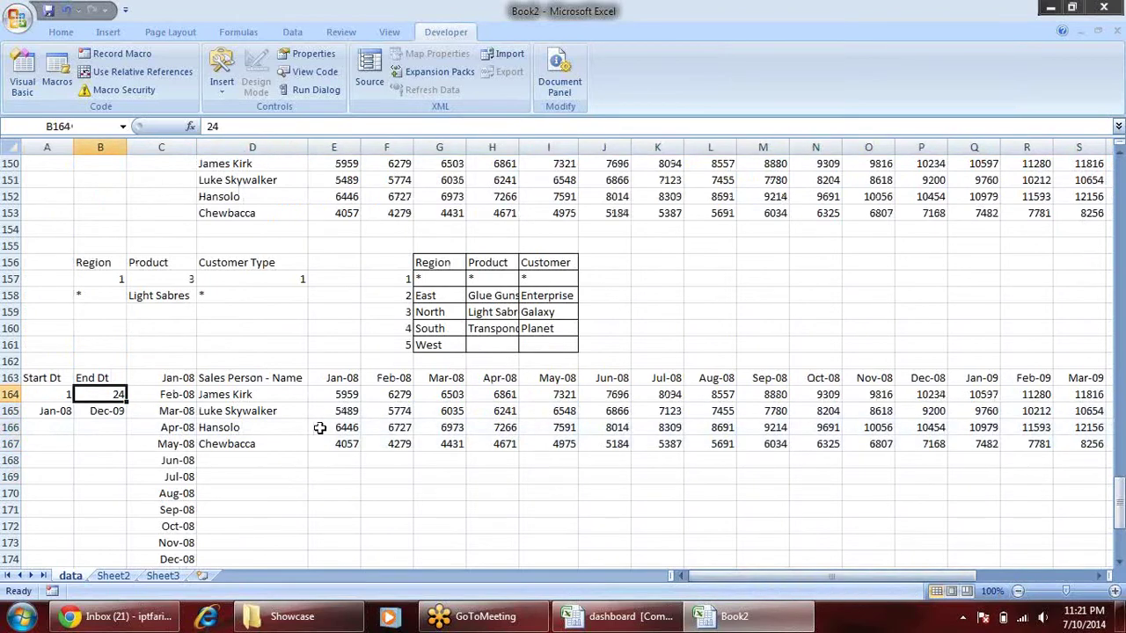
pyautogui.scroll(1, 319, 427)
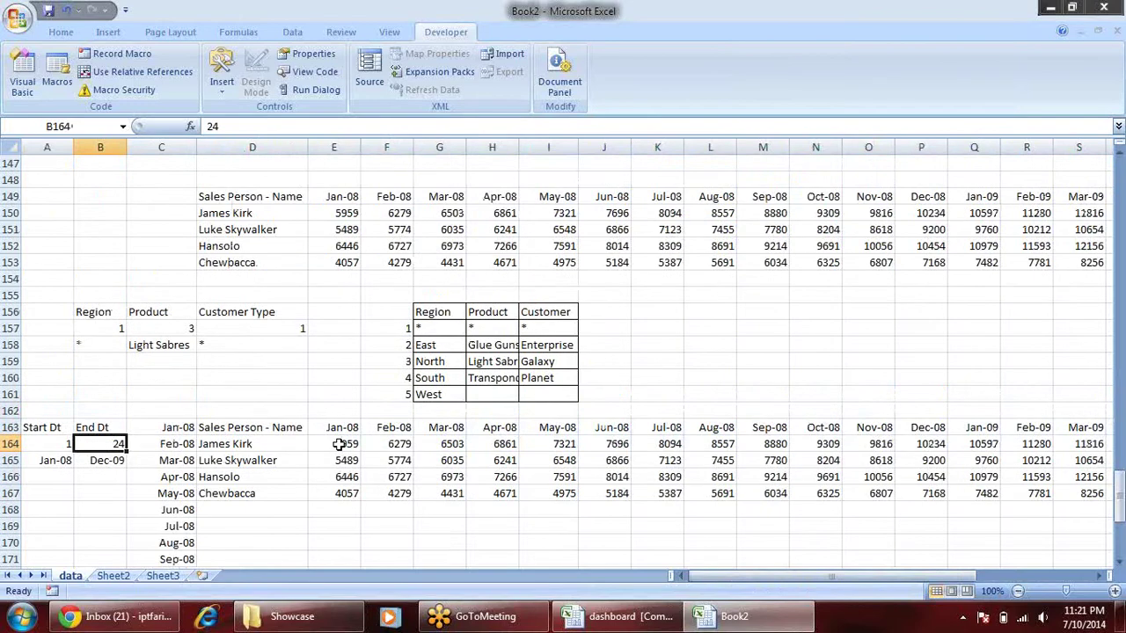
pyautogui.doubleClick(341, 445)
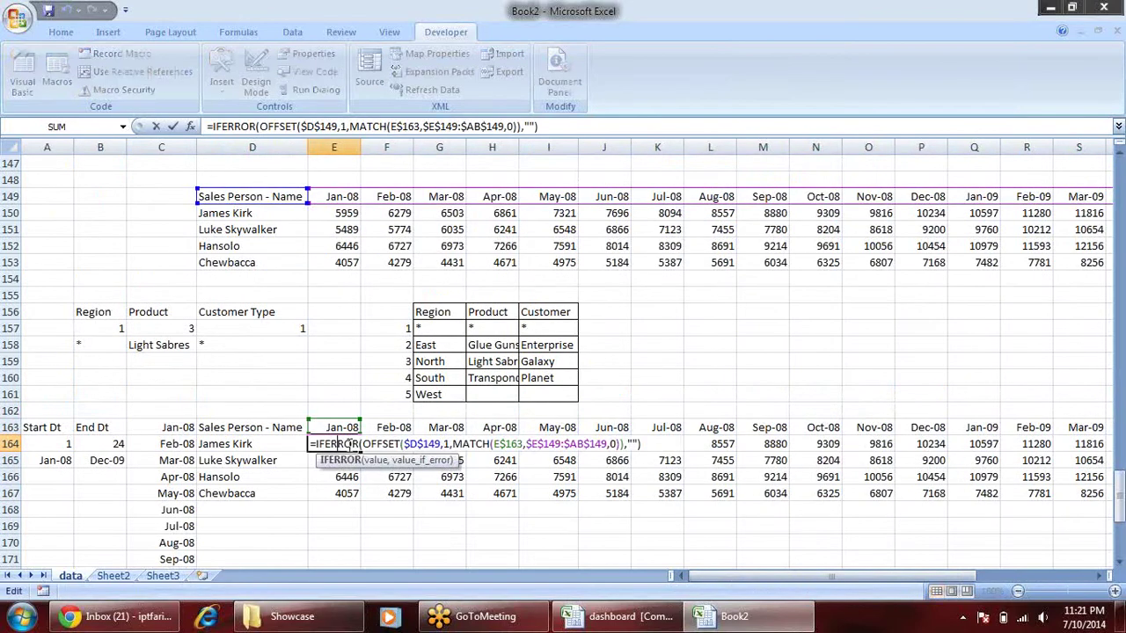
pyautogui.click(403, 444)
pyautogui.doubleClick(421, 445)
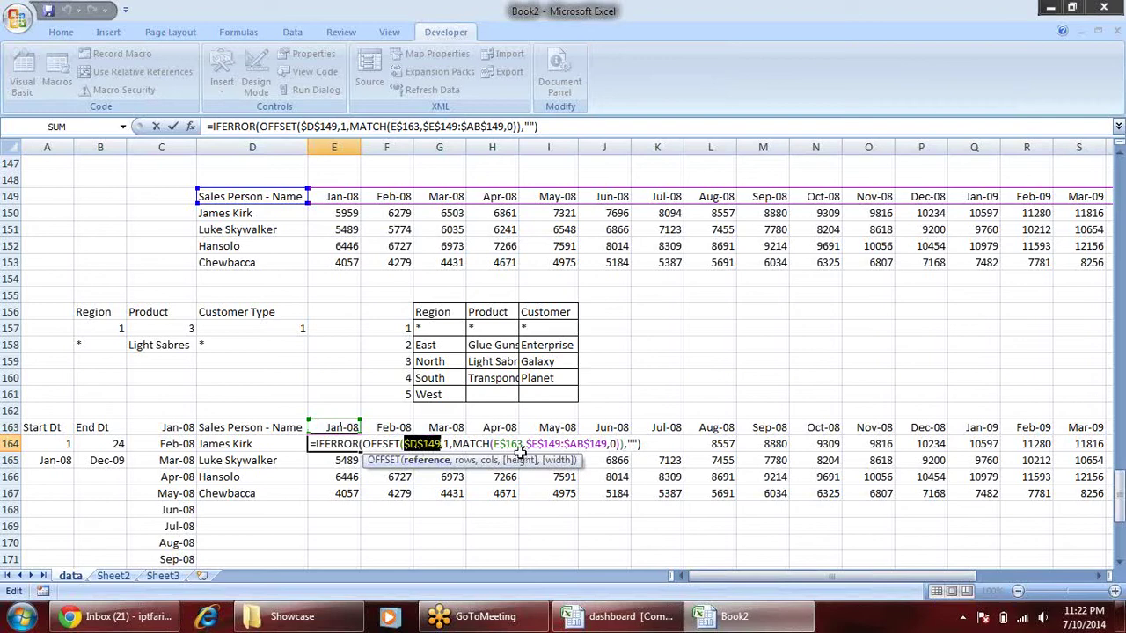
# - Adjust the rows offset in the OFFSET($D$149,…) lookup formulas of E164 and E165, using 2 for E165
pyautogui.click(449, 444)
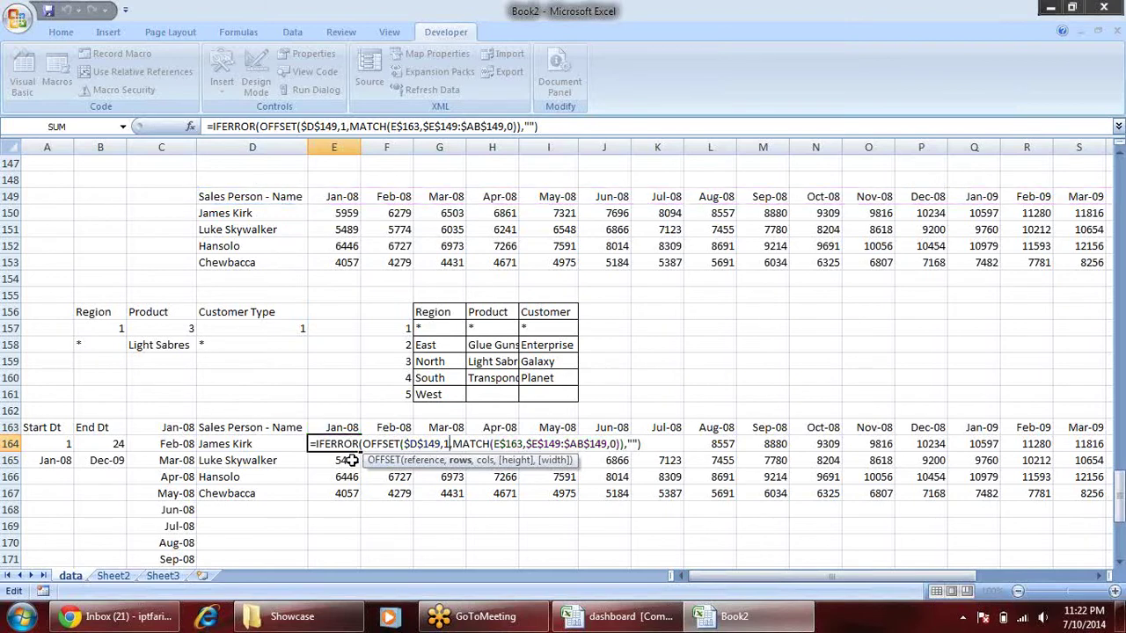
pyautogui.press('Return')
pyautogui.press('F2')
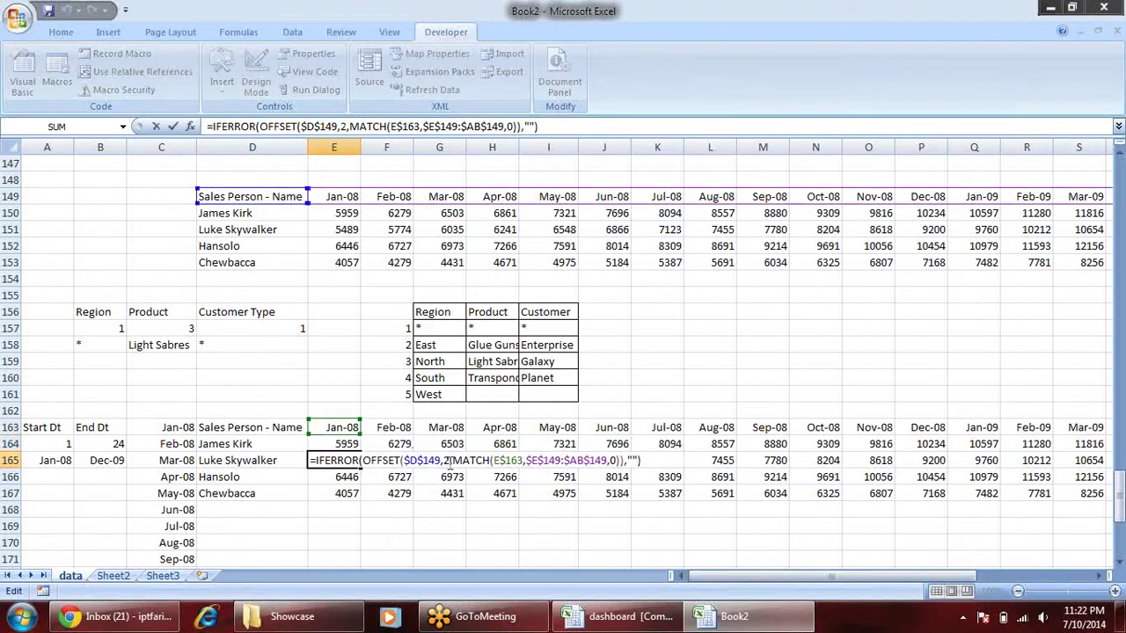
pyautogui.click(448, 460)
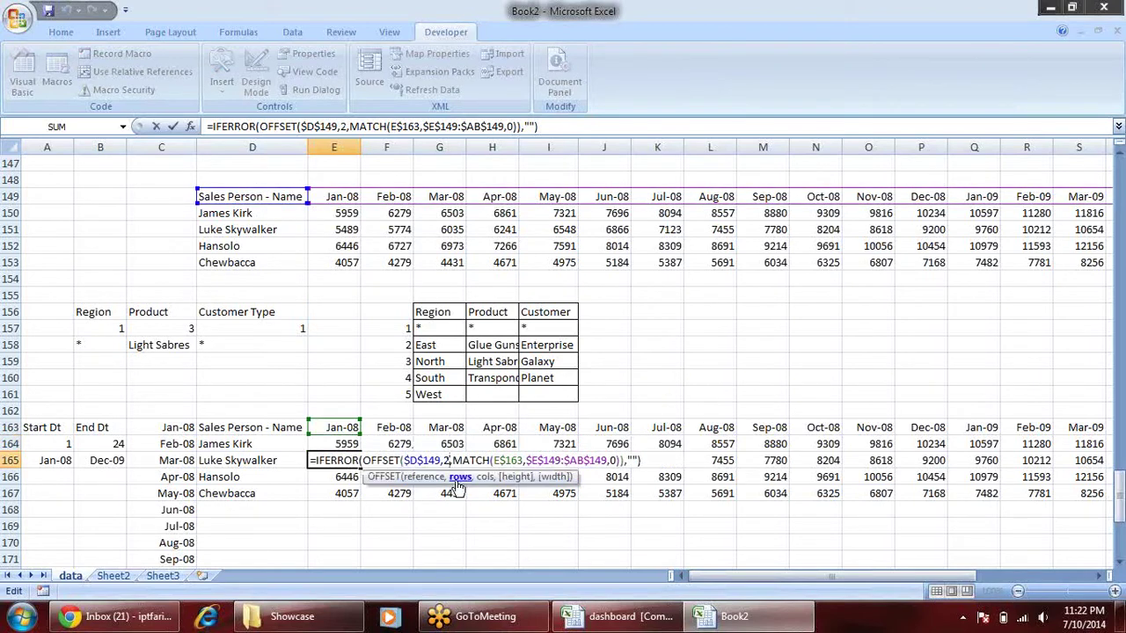
pyautogui.click(424, 477)
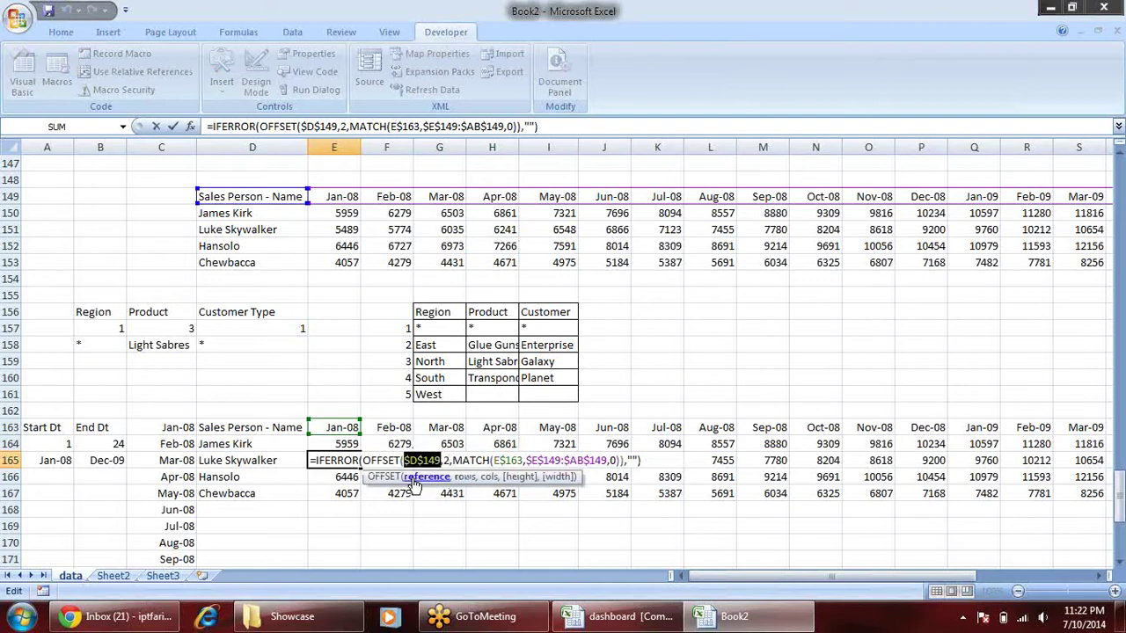
pyautogui.click(461, 477)
pyautogui.click(485, 477)
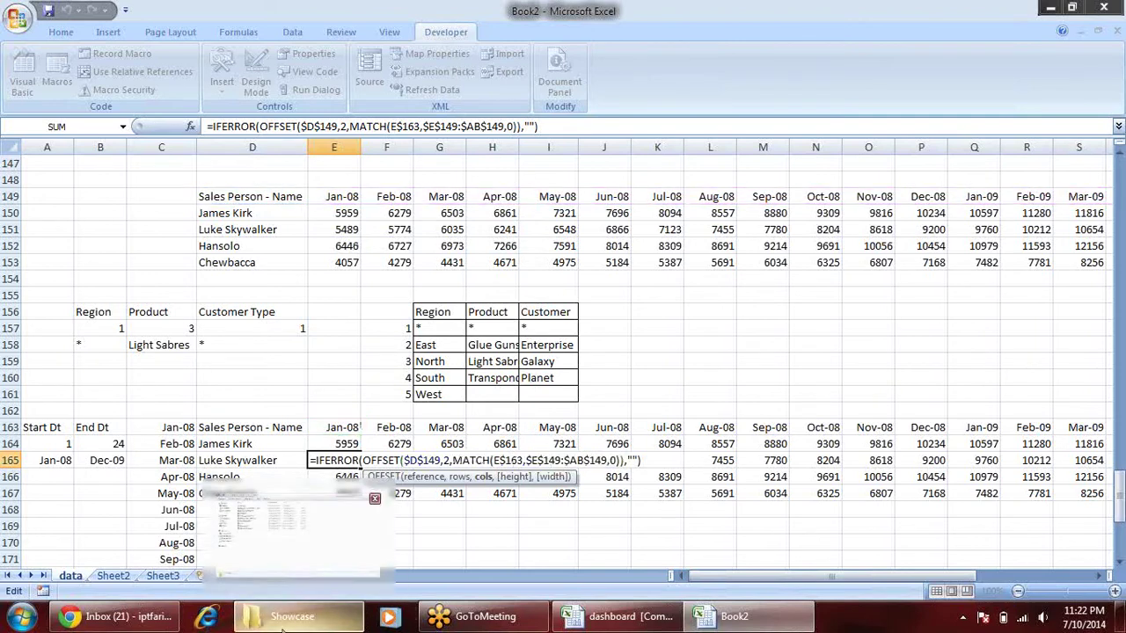
pyautogui.press('Return')
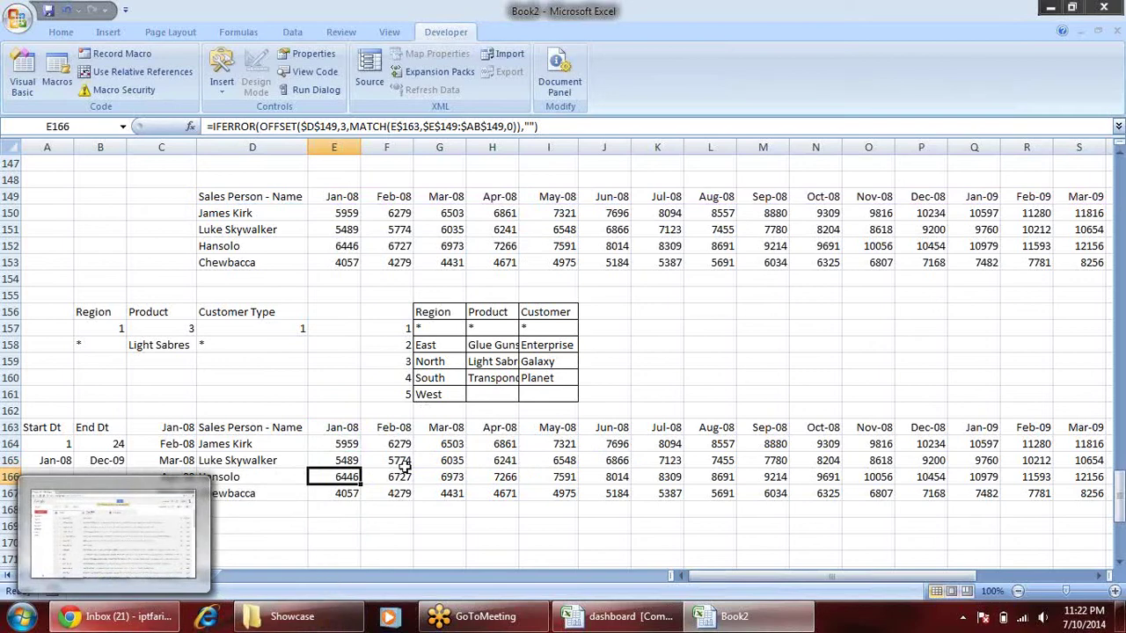
pyautogui.click(108, 445)
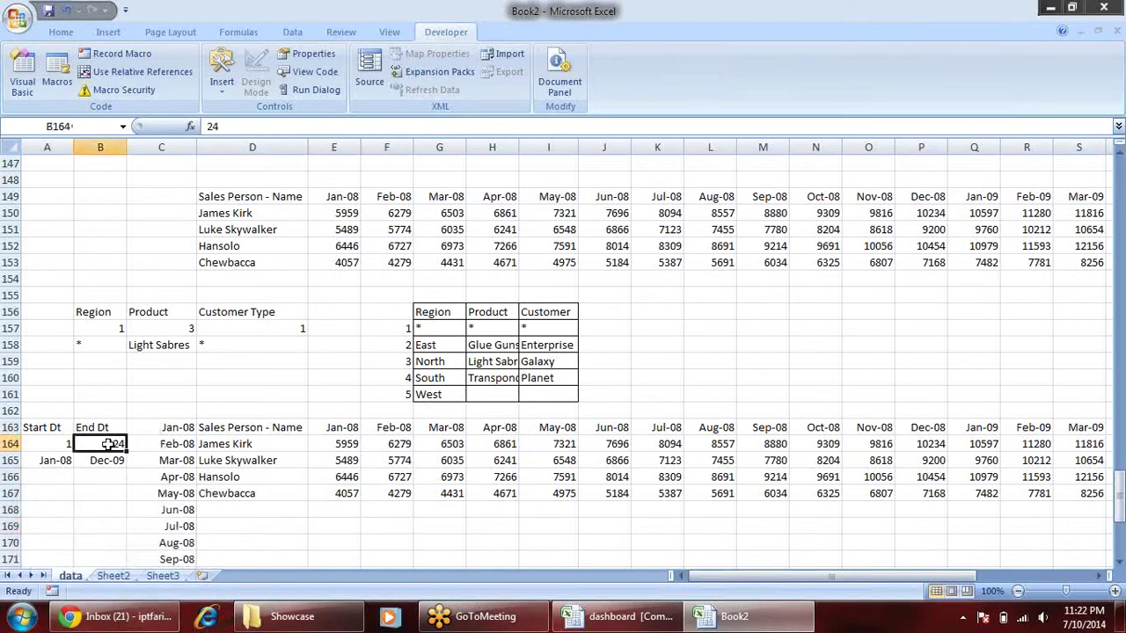
pyautogui.write('5')
pyautogui.press('Return')
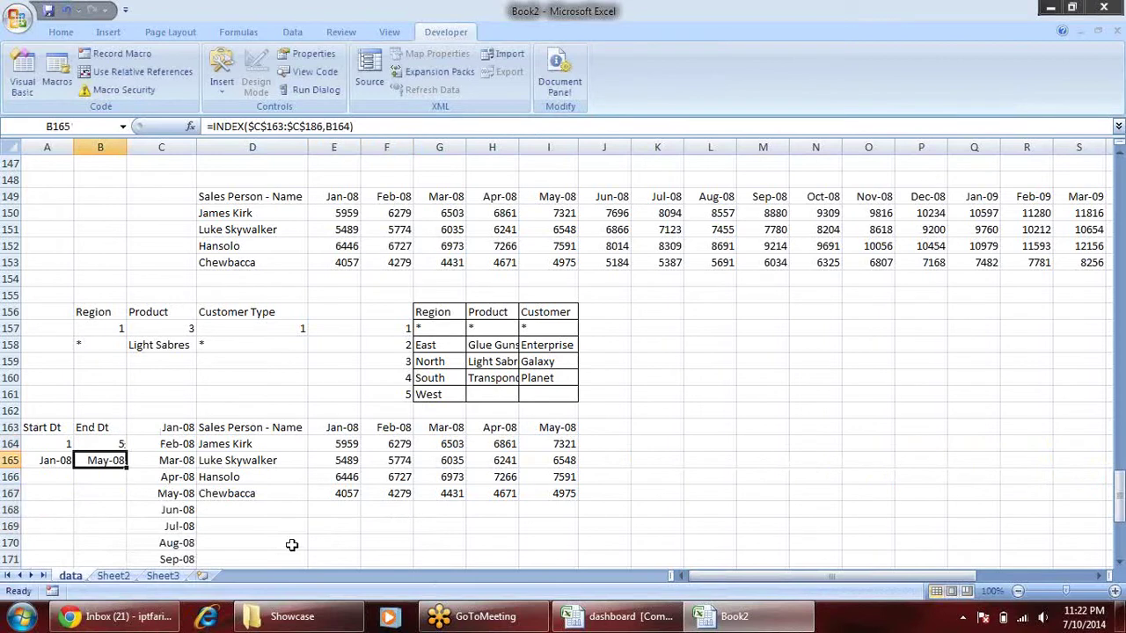
pyautogui.write('1')
pyautogui.press('Return')
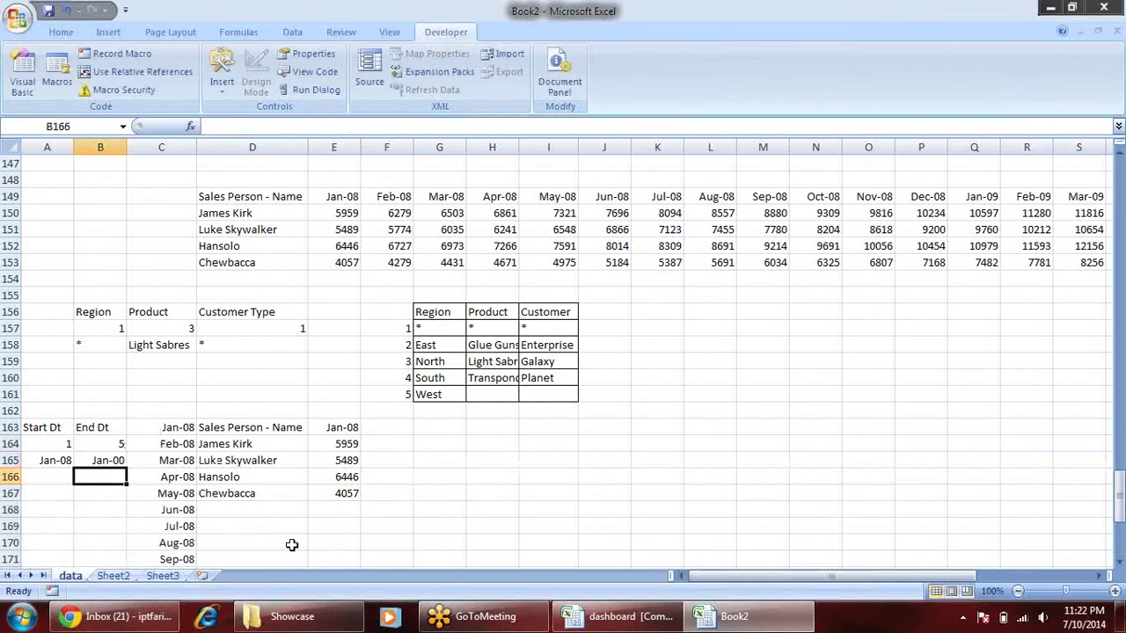
pyautogui.hotkey('ctrl', 'z')
pyautogui.write('1')
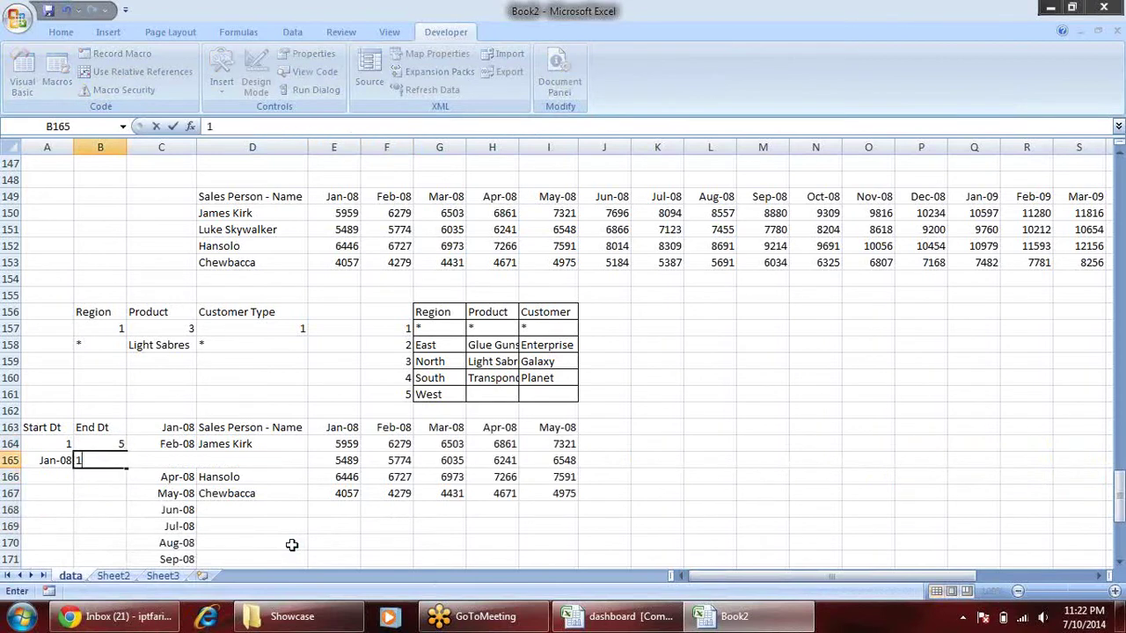
pyautogui.press('Escape')
pyautogui.press('Up')
pyautogui.press('Left')
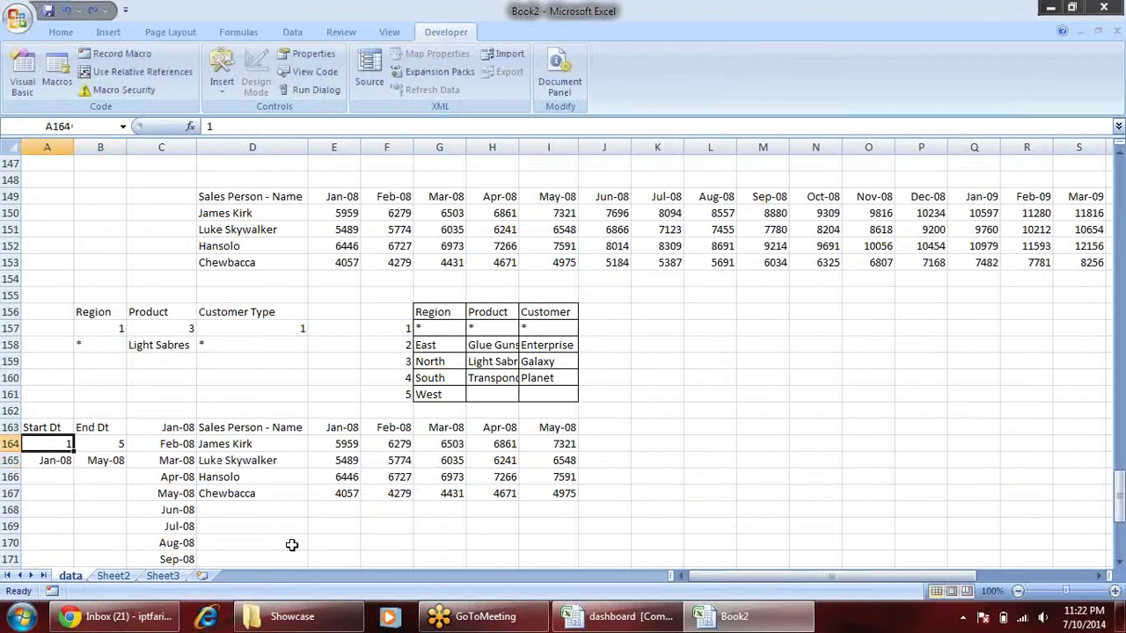
pyautogui.write('2')
pyautogui.press('Return')
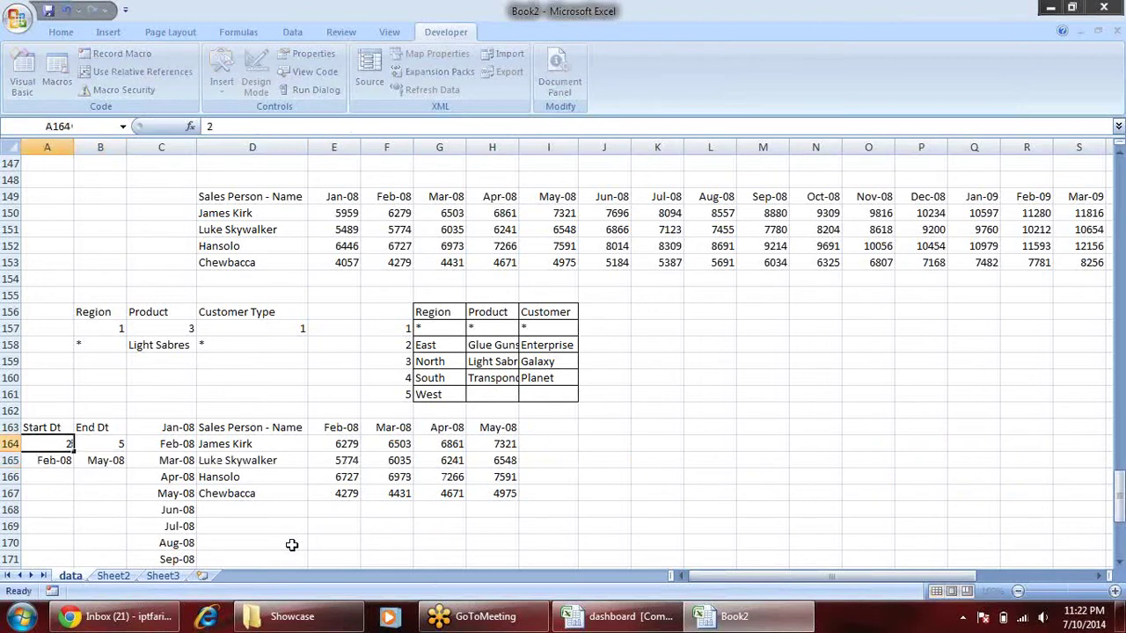
pyautogui.click(352, 427)
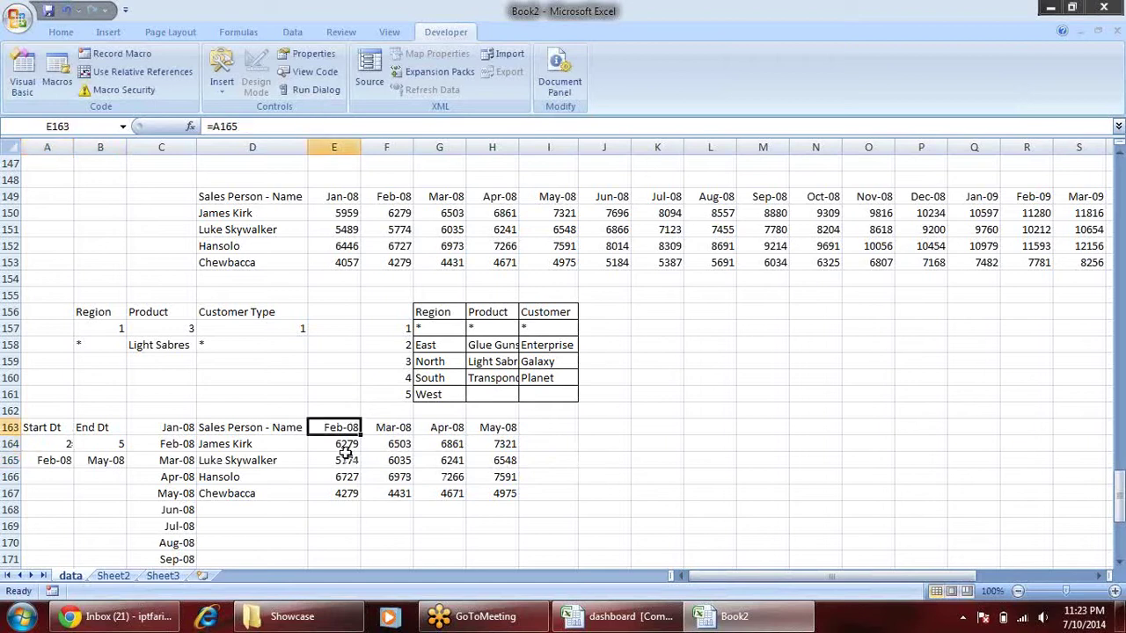
pyautogui.click(352, 194)
pyautogui.moveTo(352, 194); pyautogui.dragTo(546, 195)
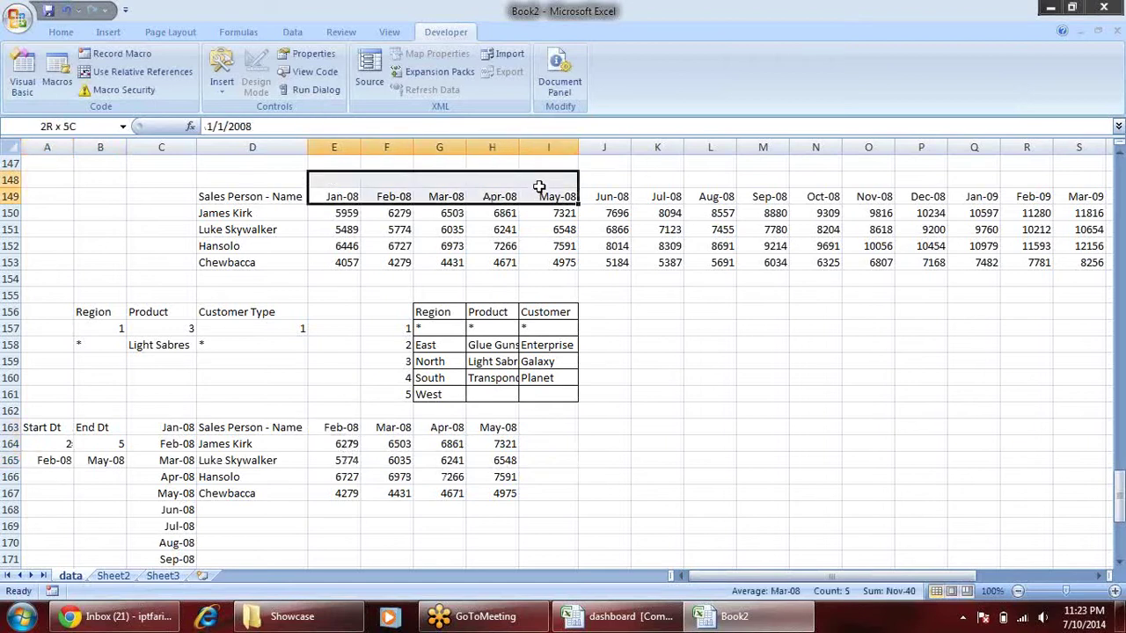
pyautogui.click(378, 197)
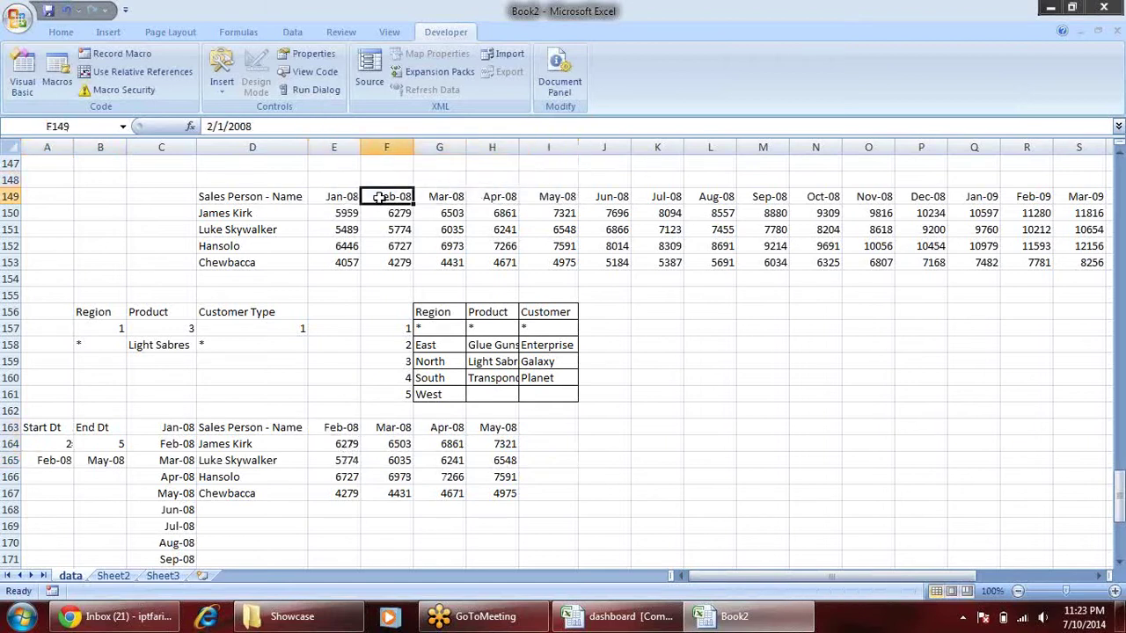
pyautogui.click(229, 215)
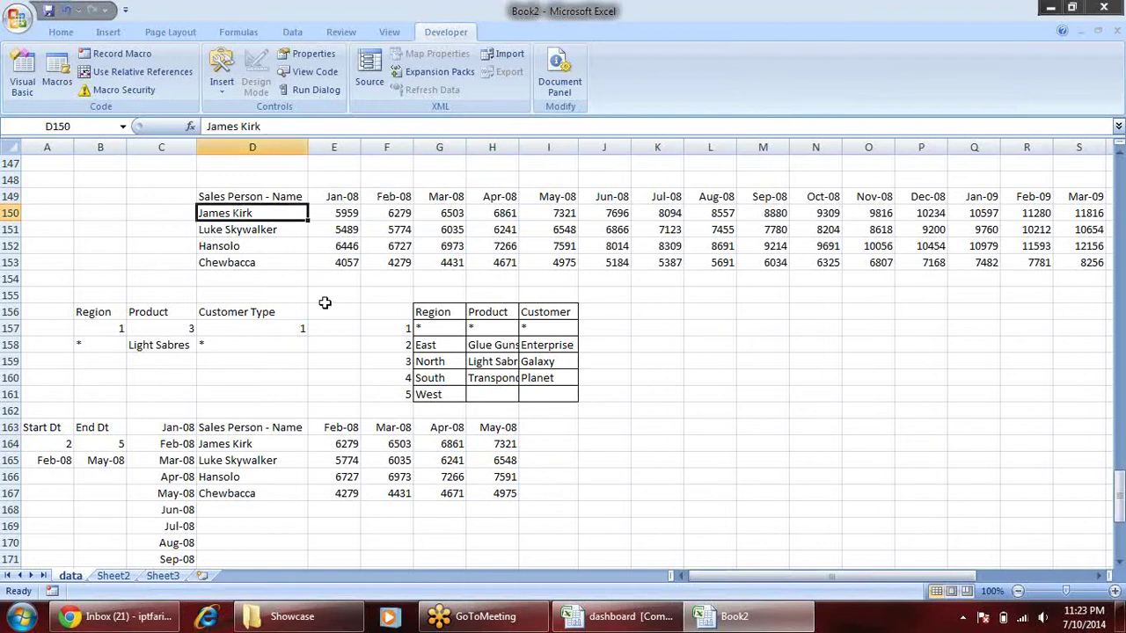
pyautogui.click(393, 211)
pyautogui.click(359, 443)
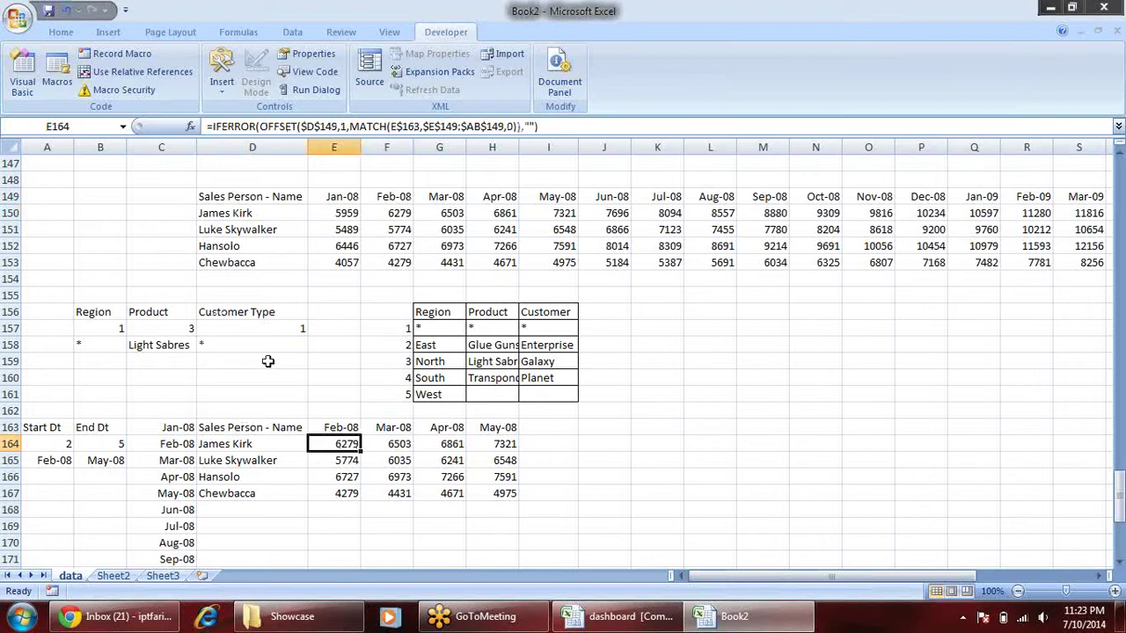
pyautogui.click(410, 210)
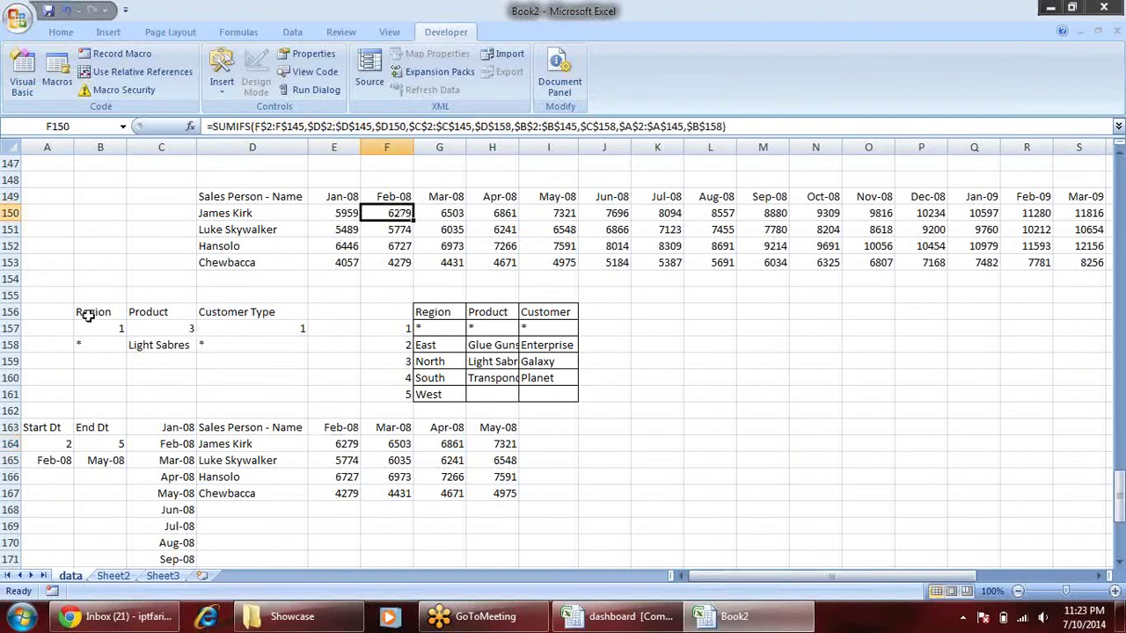
pyautogui.moveTo(88, 315); pyautogui.dragTo(270, 333)
pyautogui.click(346, 459)
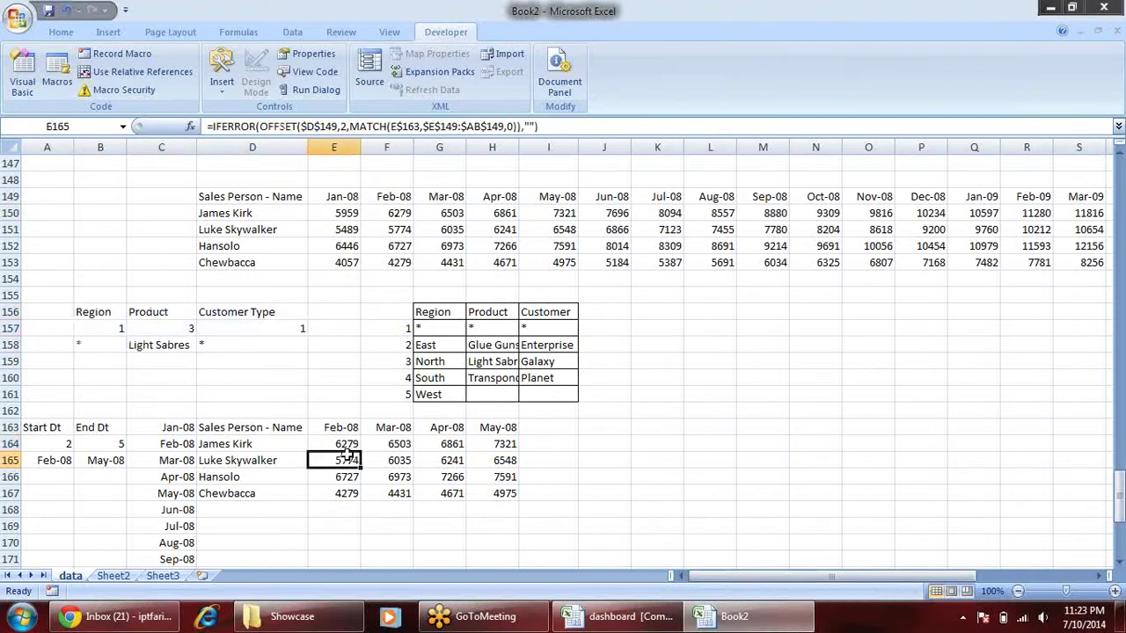
pyautogui.moveTo(58, 429)
pyautogui.mouseDown()
pyautogui.moveTo(62, 444)
pyautogui.moveTo(113, 451)
pyautogui.mouseUp()
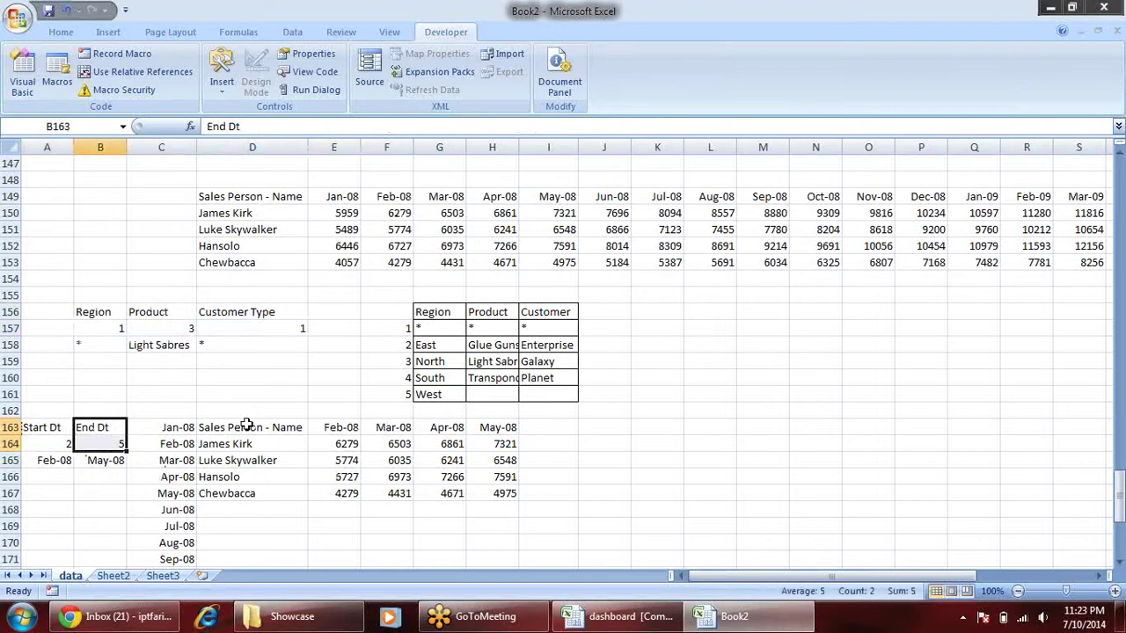
pyautogui.moveTo(247, 426); pyautogui.dragTo(536, 497)
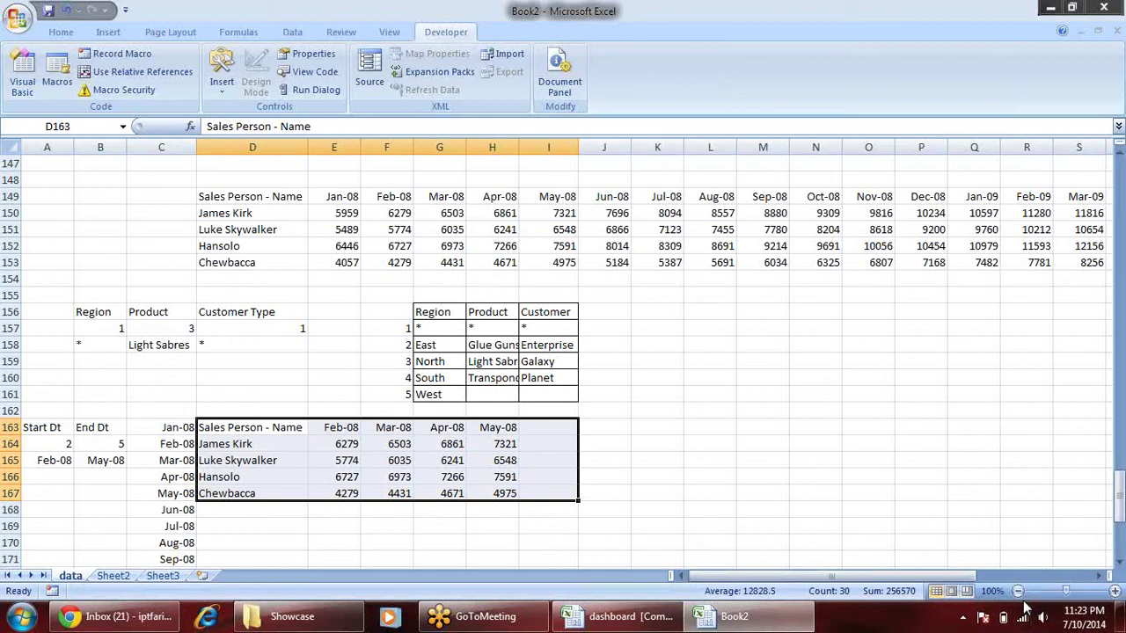
pyautogui.click(90, 443)
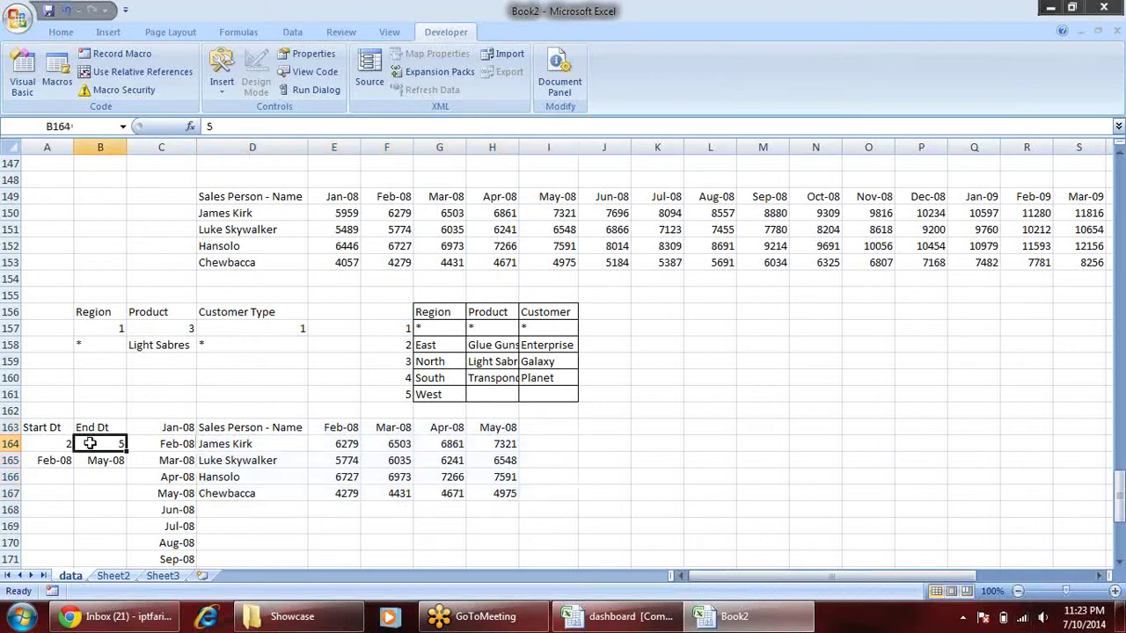
pyautogui.click(43, 446)
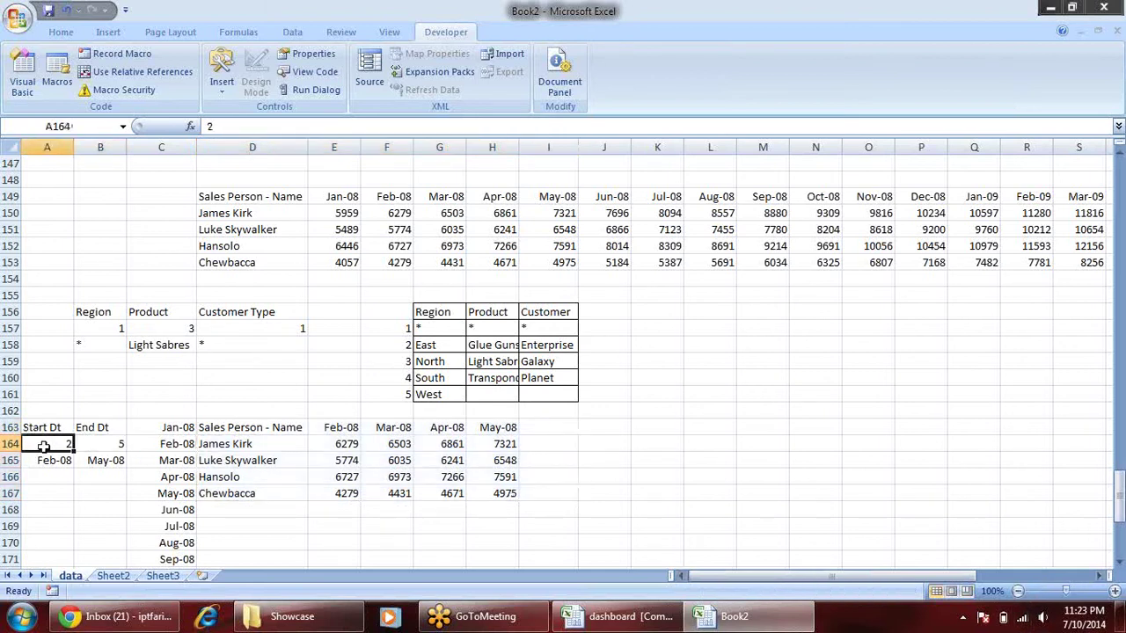
pyautogui.write('1')
pyautogui.press('Tab')
pyautogui.write('2')
pyautogui.press('Tab')
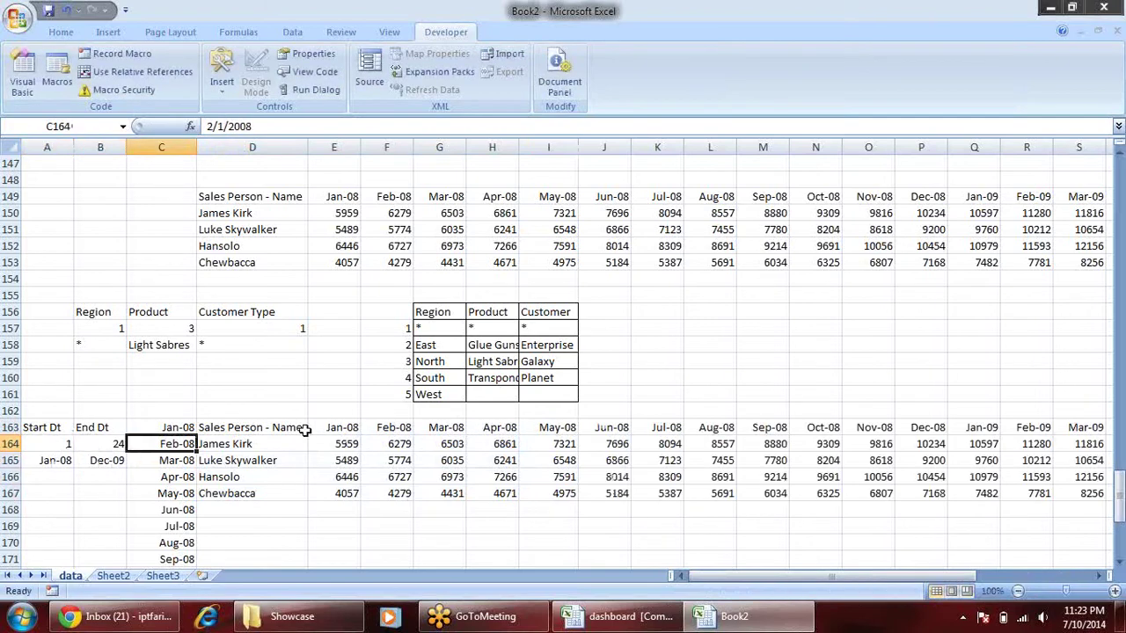
pyautogui.click(356, 444)
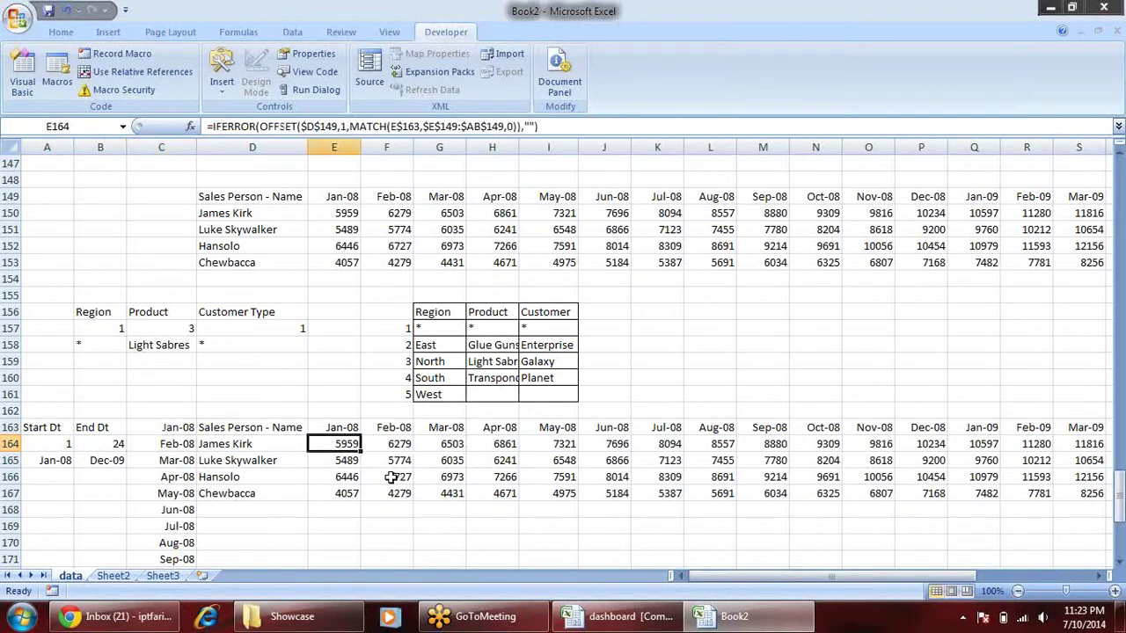
# - Insert a clustered column chart from the filtered salesperson sales table
pyautogui.click(294, 428)
pyautogui.hotkey('ctrl', 'shift', 'Right')
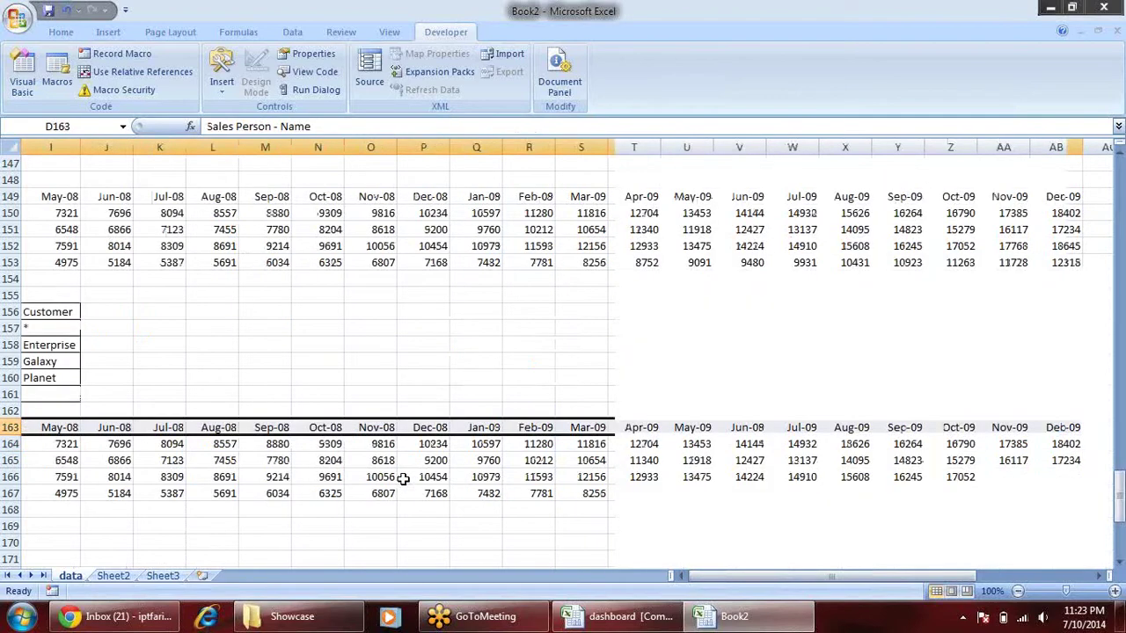
pyautogui.hotkey('ctrl', 'shift', 'Down')
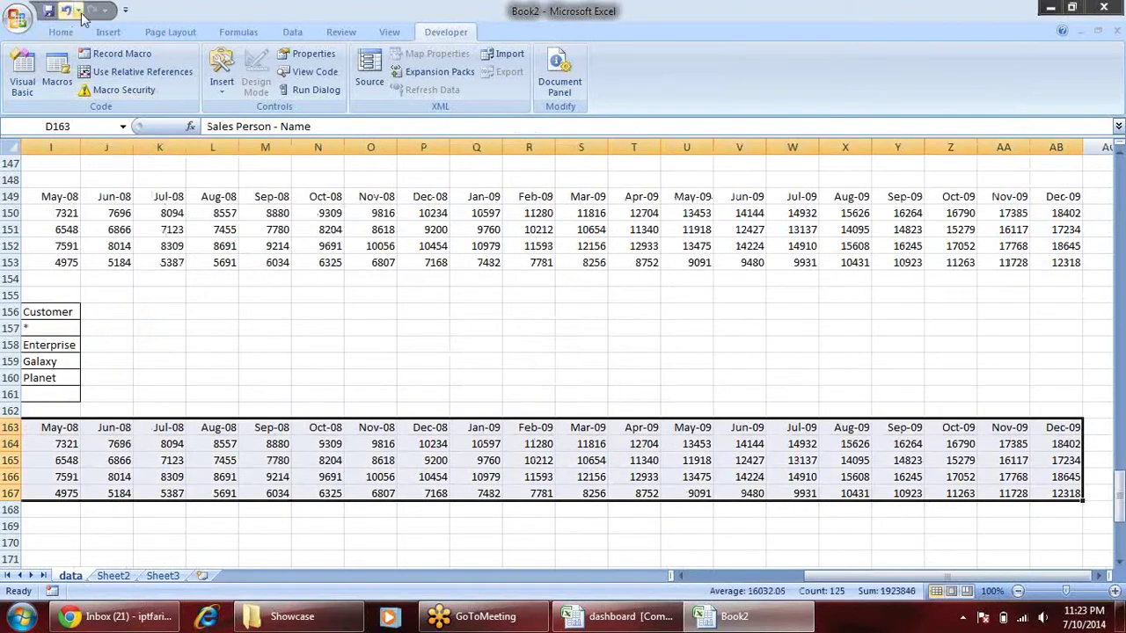
pyautogui.click(105, 32)
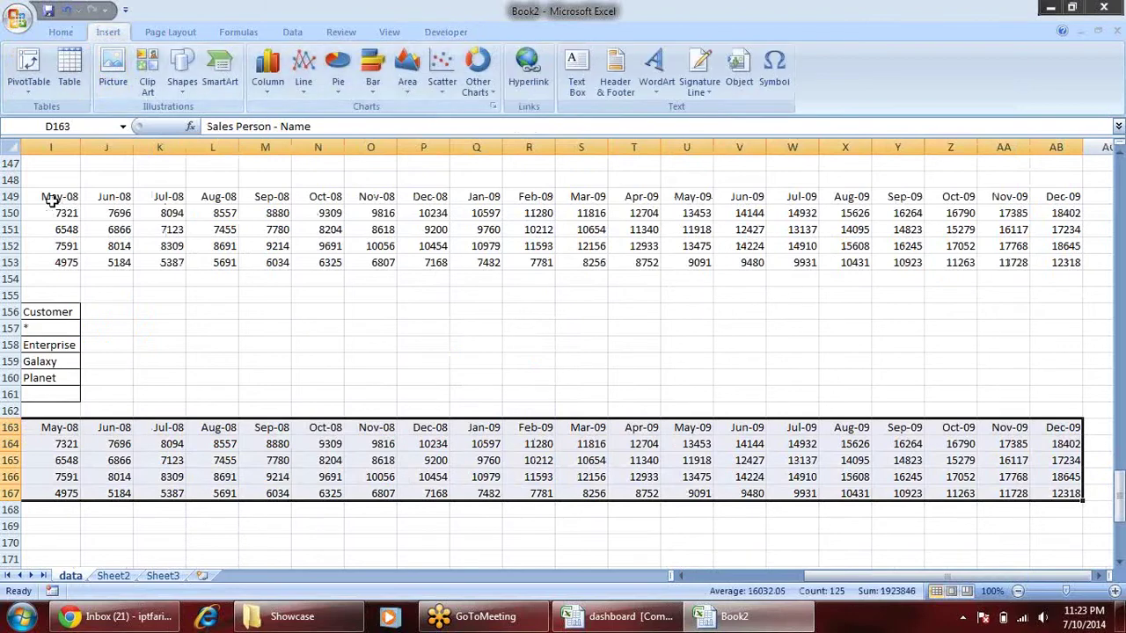
pyautogui.click(268, 70)
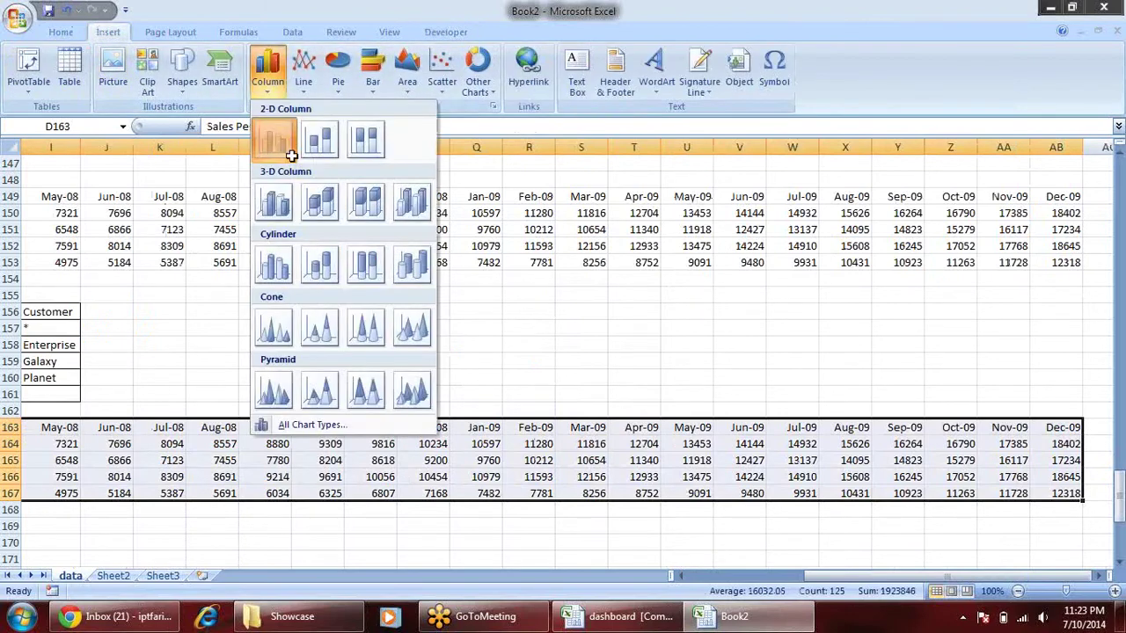
pyautogui.click(286, 149)
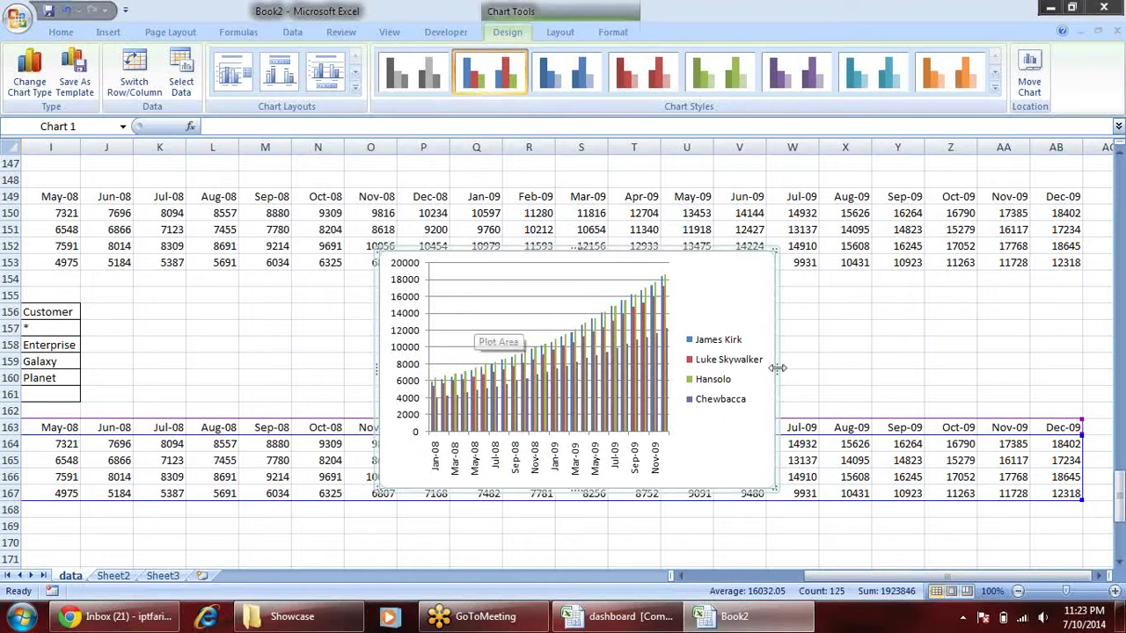
# - Delete the chart legend, stretch the chart wider on both sides, and move it up
pyautogui.click(735, 341)
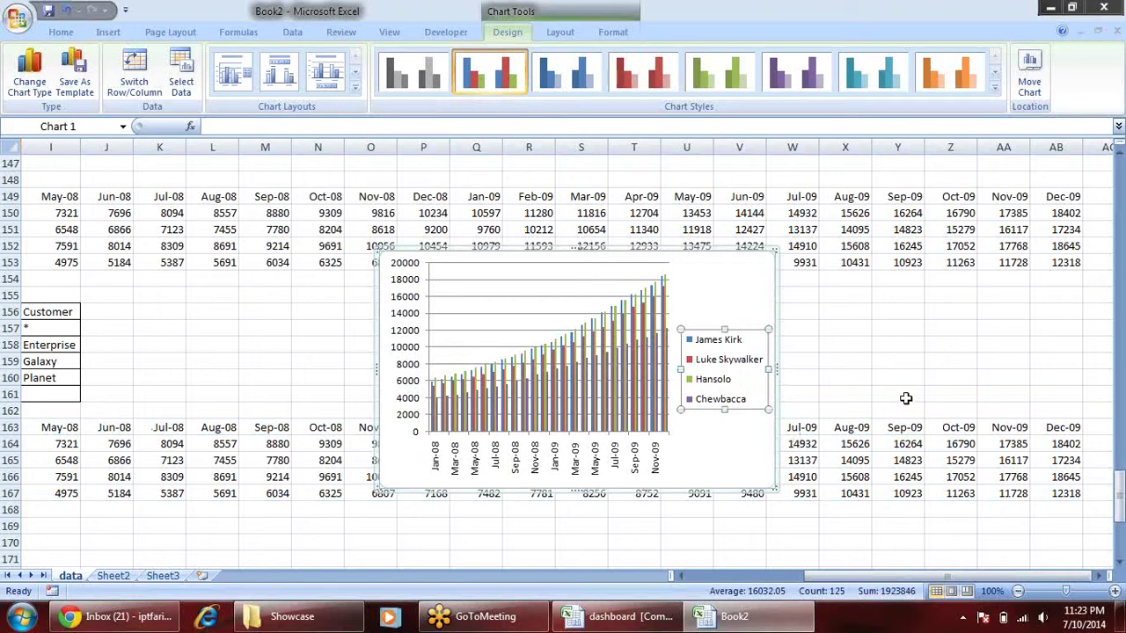
pyautogui.press('Delete')
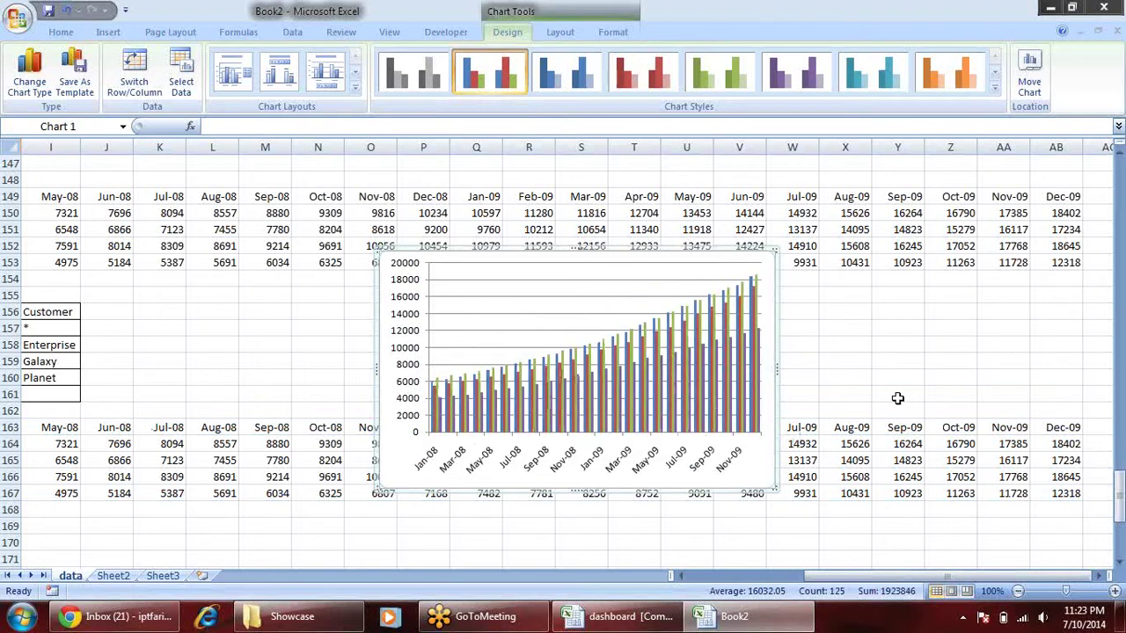
pyautogui.moveTo(776, 370); pyautogui.dragTo(973, 364)
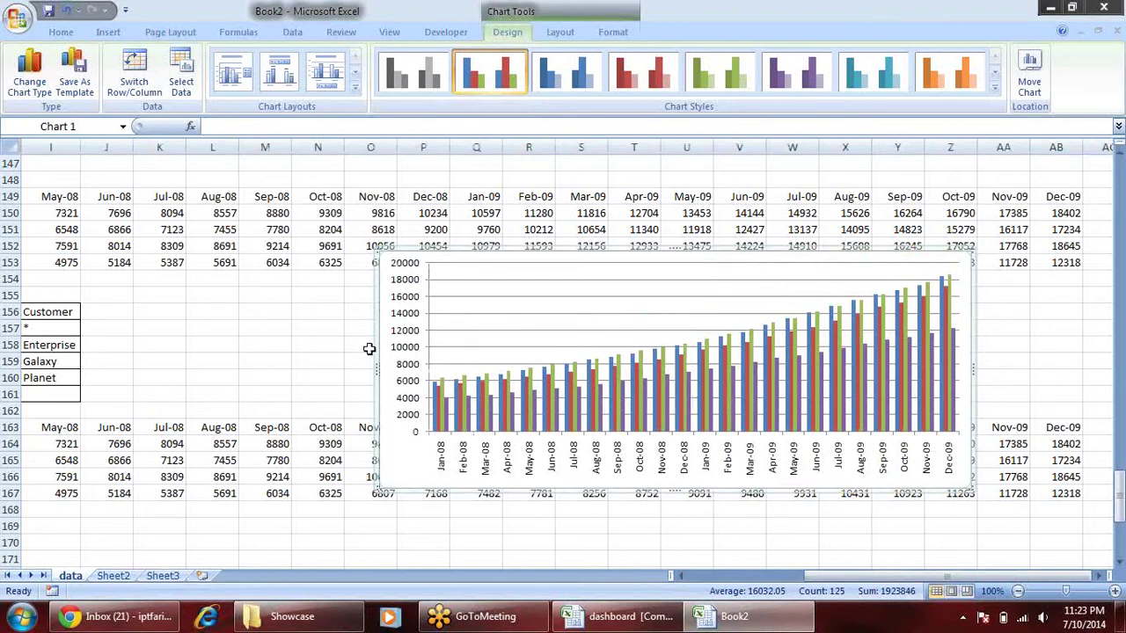
pyautogui.moveTo(373, 369); pyautogui.dragTo(252, 369)
pyautogui.moveTo(443, 257); pyautogui.dragTo(483, 191)
pyautogui.click(300, 526)
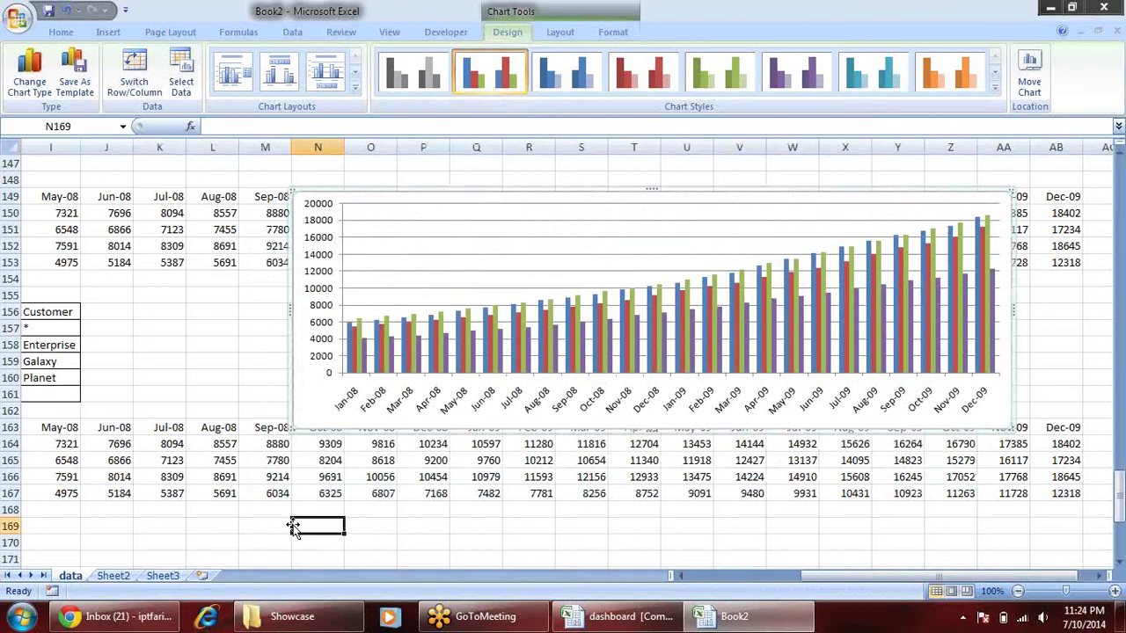
pyautogui.moveTo(686, 577)
pyautogui.mouseDown()
pyautogui.moveTo(812, 575)
pyautogui.moveTo(738, 571)
pyautogui.mouseUp()
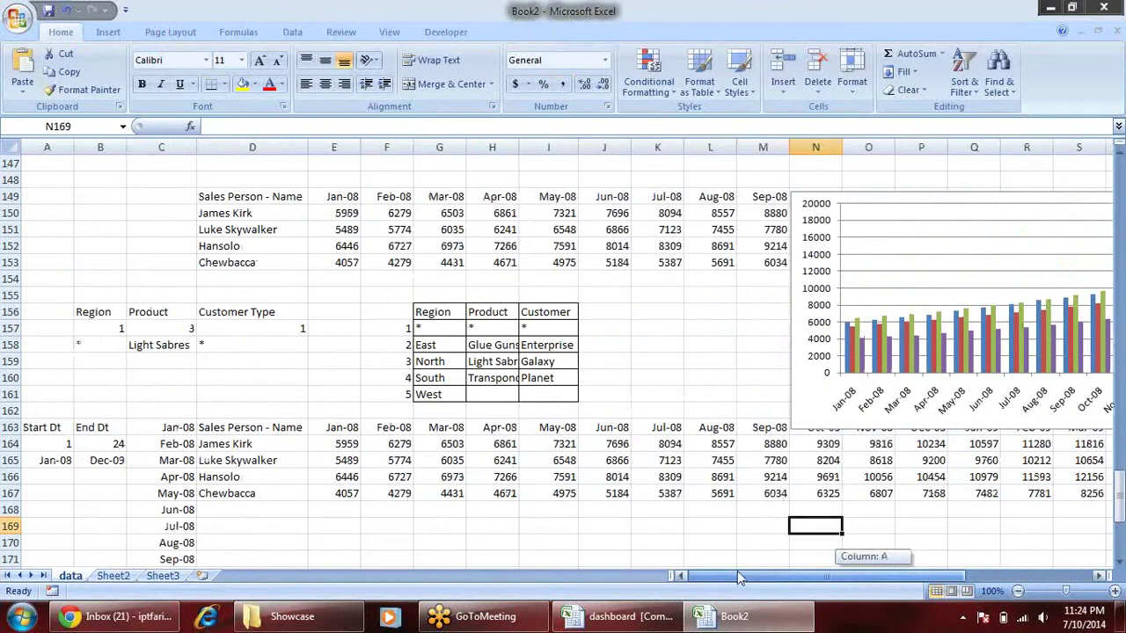
# - Move the chart up to sit over rows 146 to 152
pyautogui.click(863, 234)
pyautogui.moveTo(907, 192); pyautogui.dragTo(446, 161)
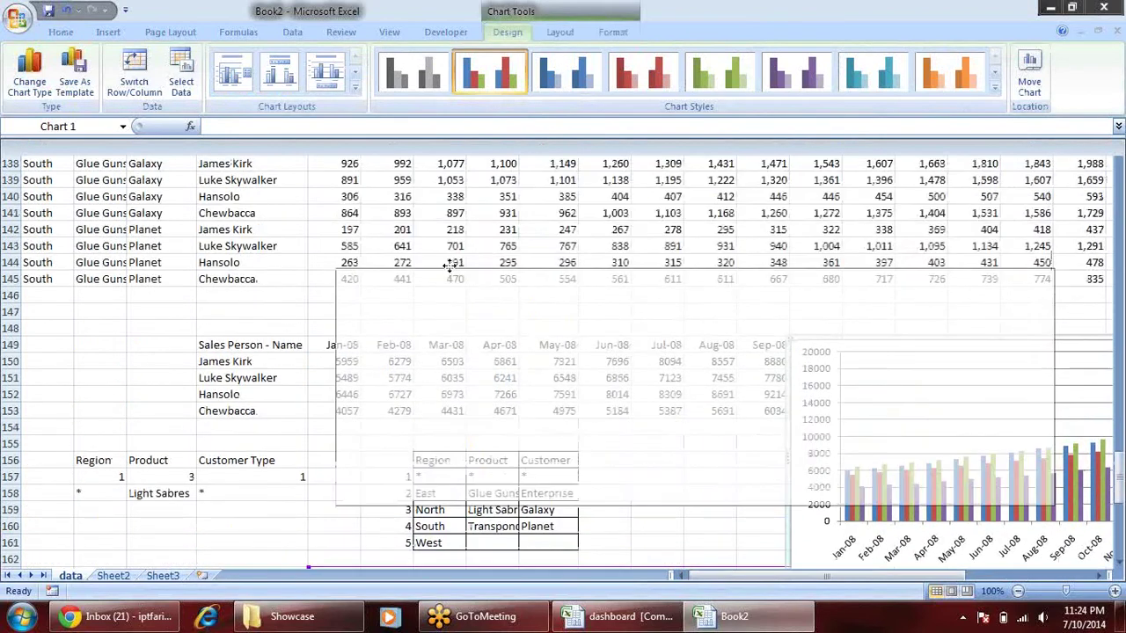
pyautogui.moveTo(446, 161); pyautogui.dragTo(525, 303)
pyautogui.scroll(1, 525, 304)
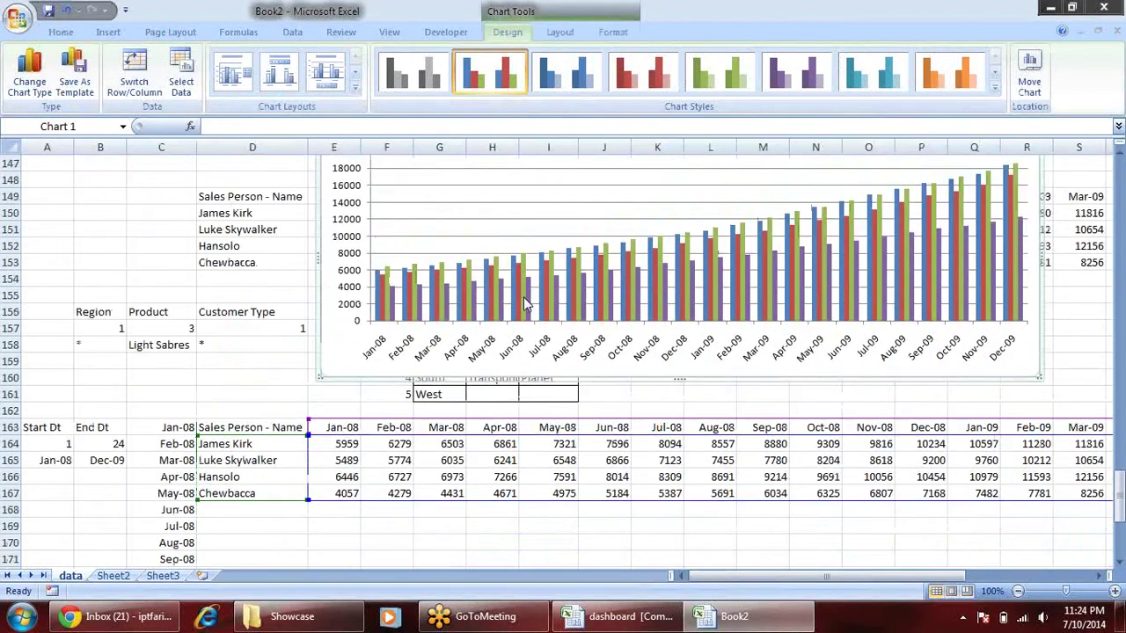
pyautogui.click(162, 345)
# - Enter Region 2 (East) in B157 and End Dt 5 in B164
pyautogui.click(112, 330)
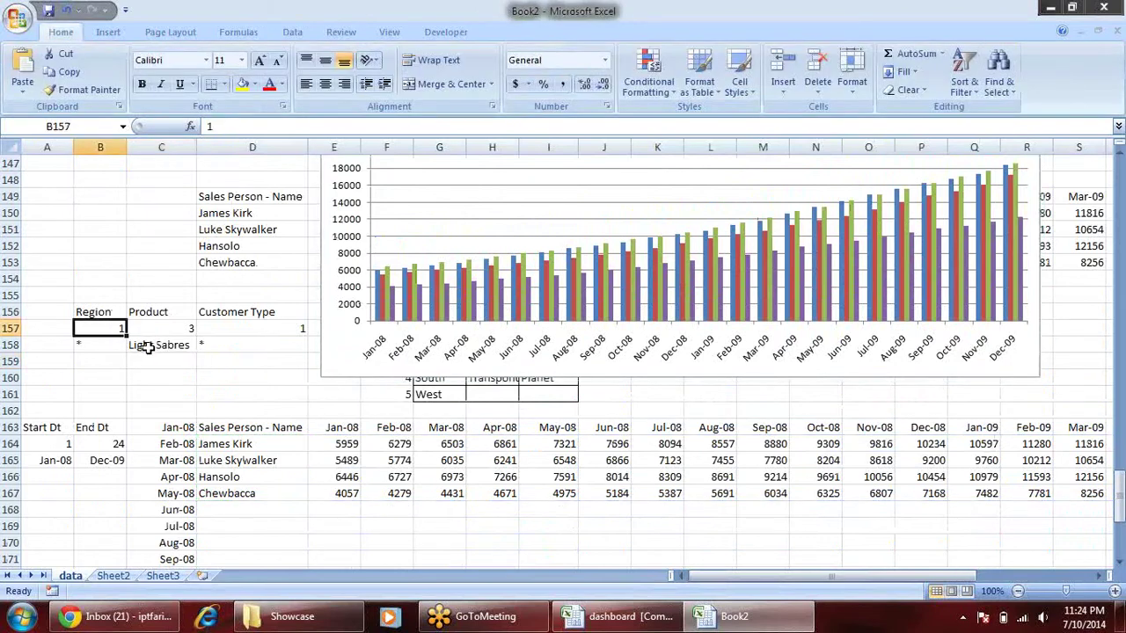
pyautogui.write('2')
pyautogui.click(215, 395)
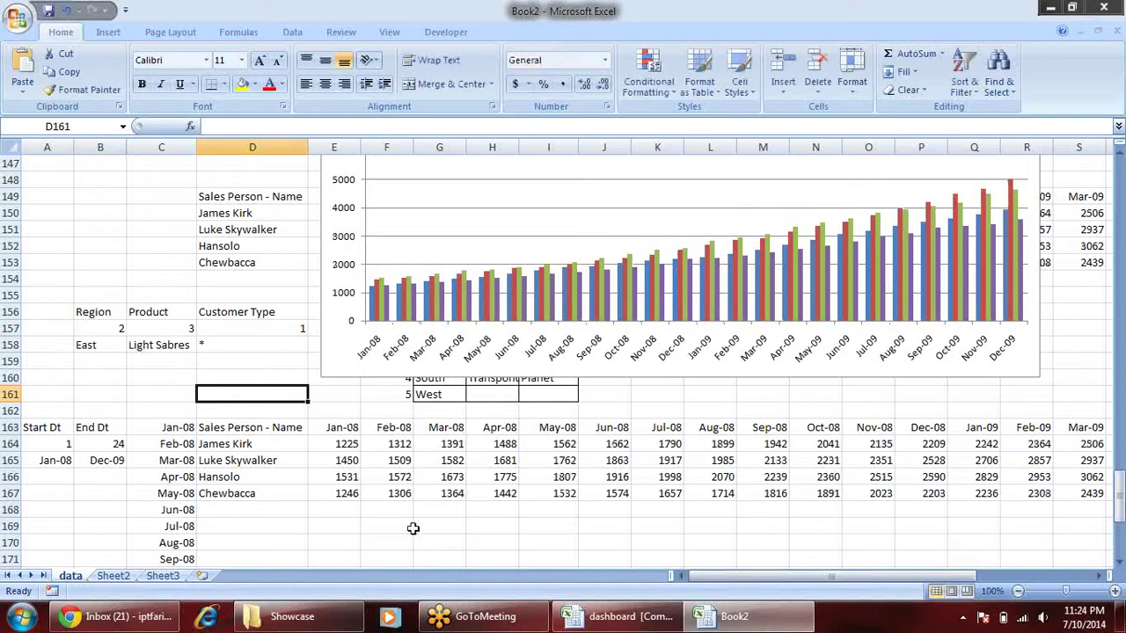
pyautogui.click(115, 444)
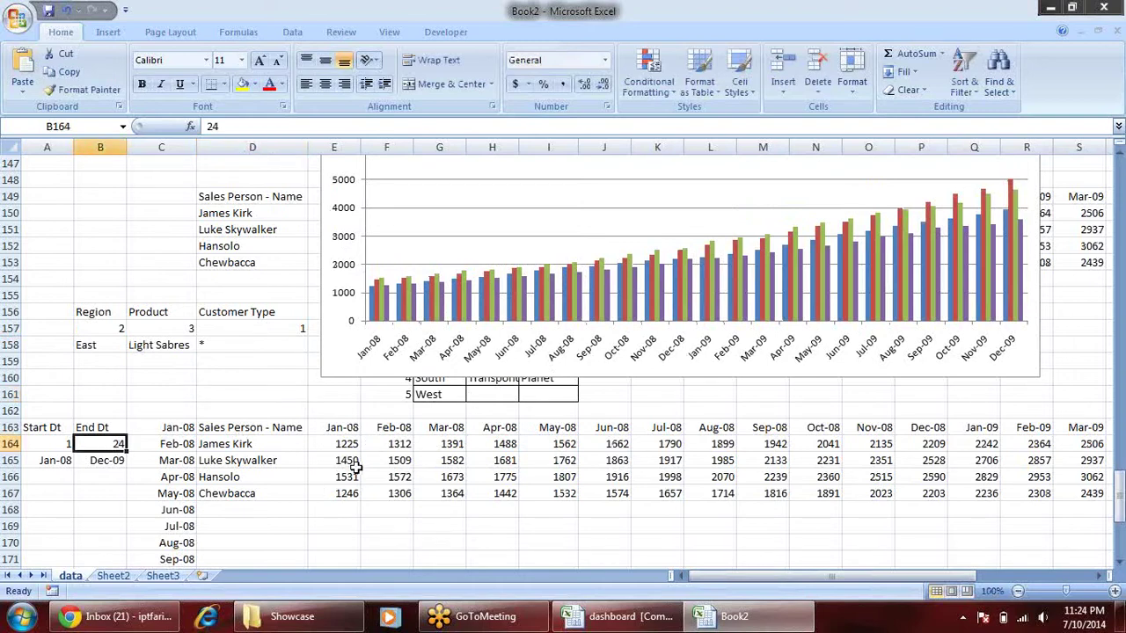
pyautogui.write('5')
pyautogui.press('Return')
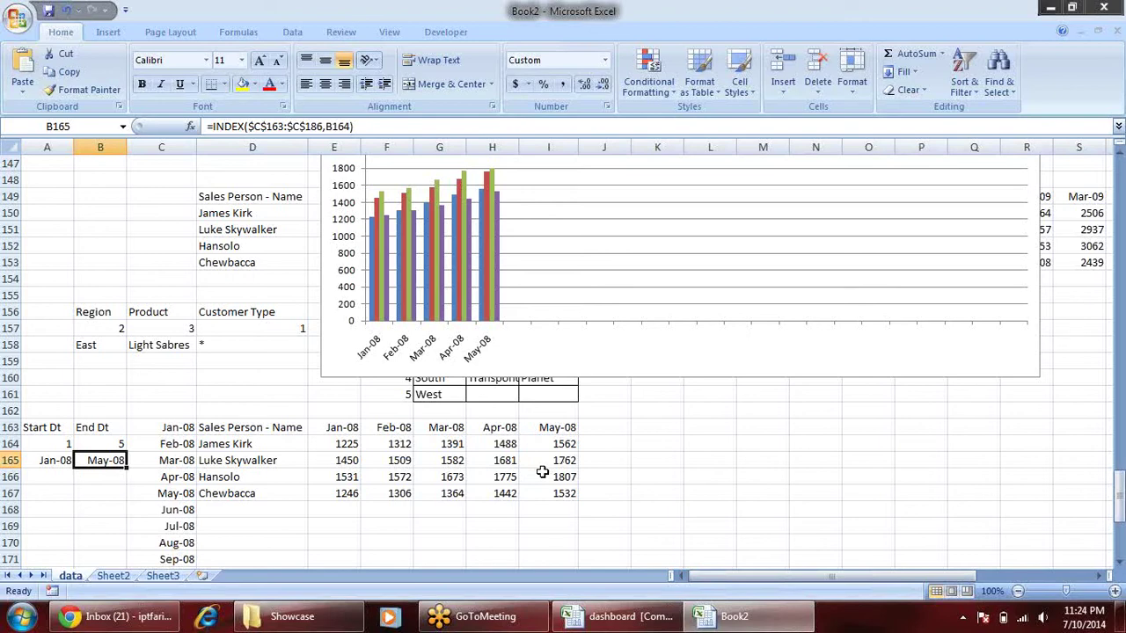
pyautogui.click(585, 351)
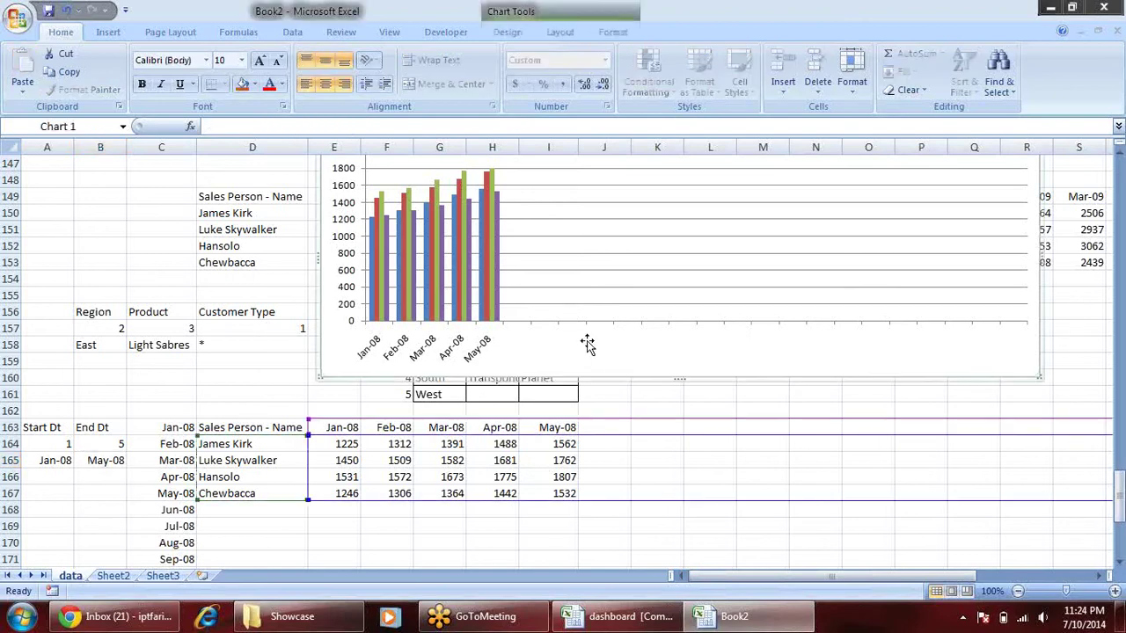
# - Rename Sheet2 to Dashboard
pyautogui.click(113, 576)
pyautogui.write('Data')
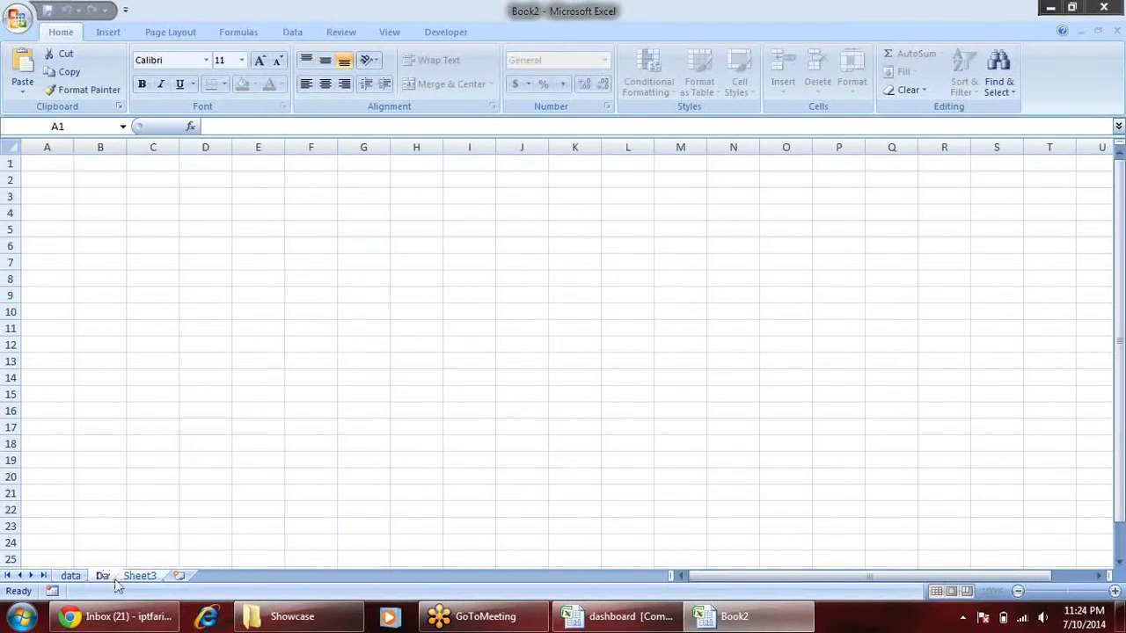
pyautogui.press('BackSpace')
pyautogui.press('BackSpace')
pyautogui.press('BackSpace')
pyautogui.write('ashboard')
pyautogui.press('Return')
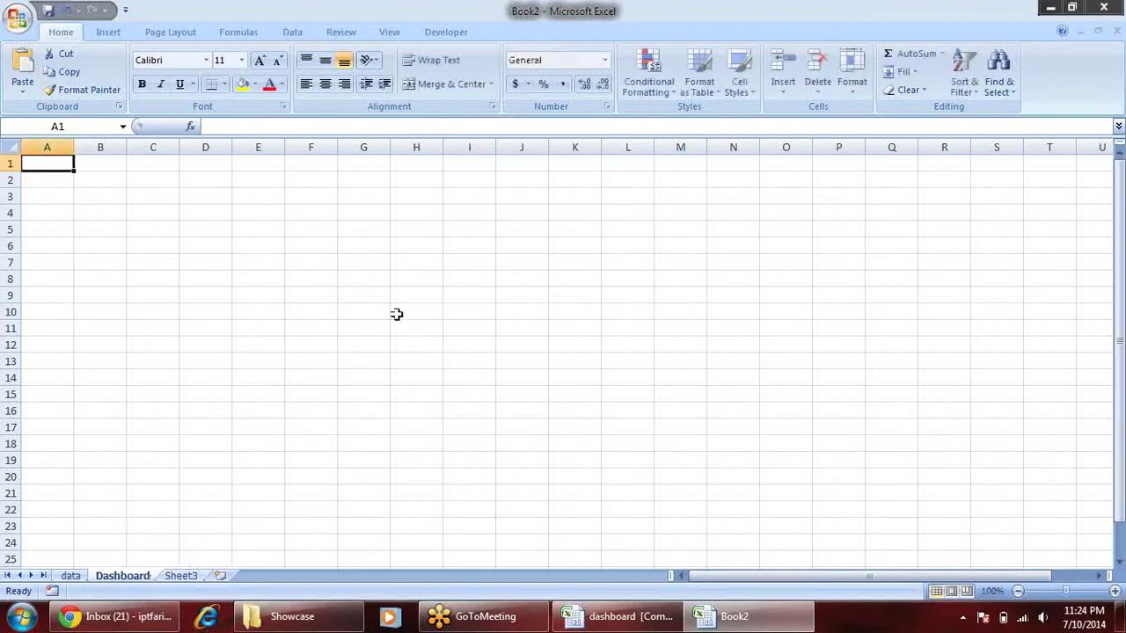
# - Draw a wide rectangle across rows 3 to 16 on Dashboard, then return to the data sheet
pyautogui.click(287, 219)
pyautogui.click(108, 32)
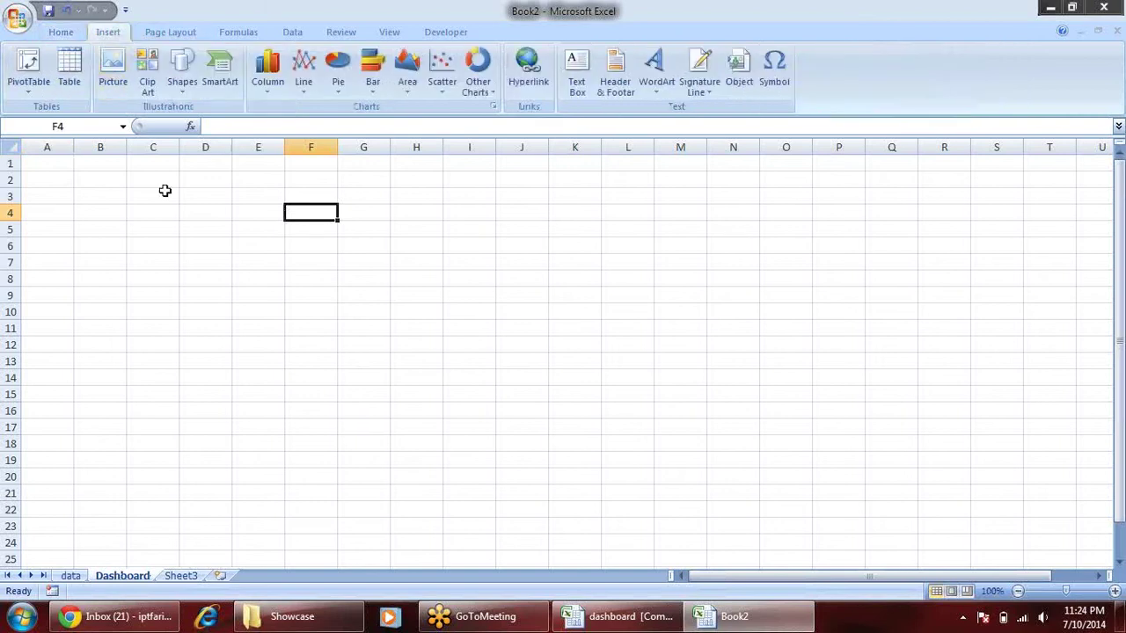
pyautogui.click(187, 95)
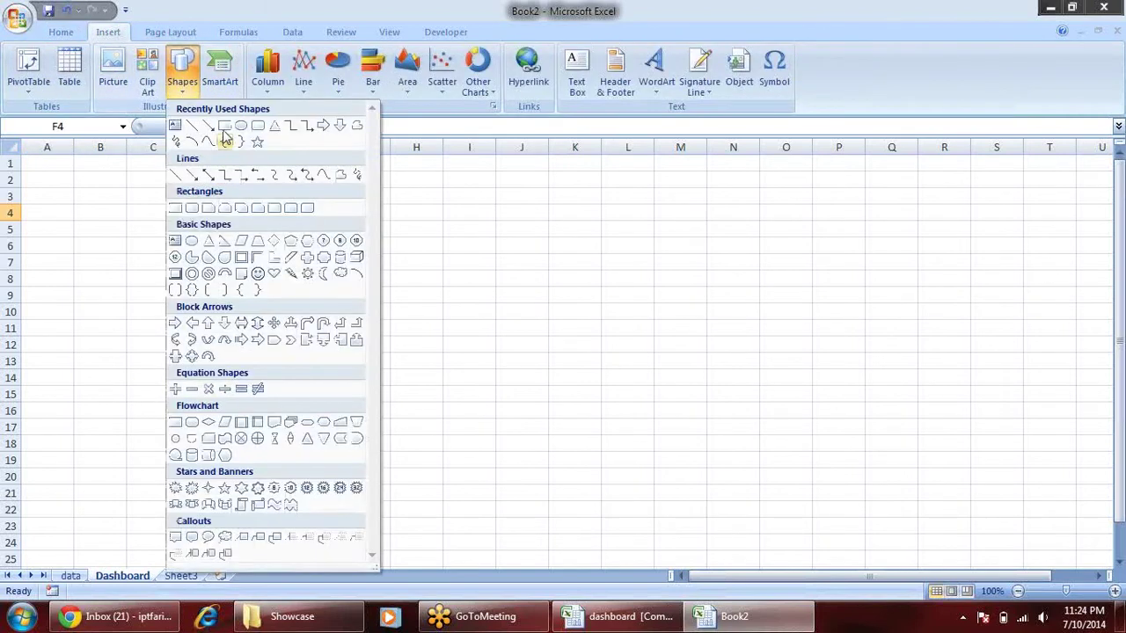
pyautogui.click(192, 244)
pyautogui.moveTo(47, 179)
pyautogui.mouseDown()
pyautogui.moveTo(962, 335)
pyautogui.moveTo(1006, 416)
pyautogui.mouseUp()
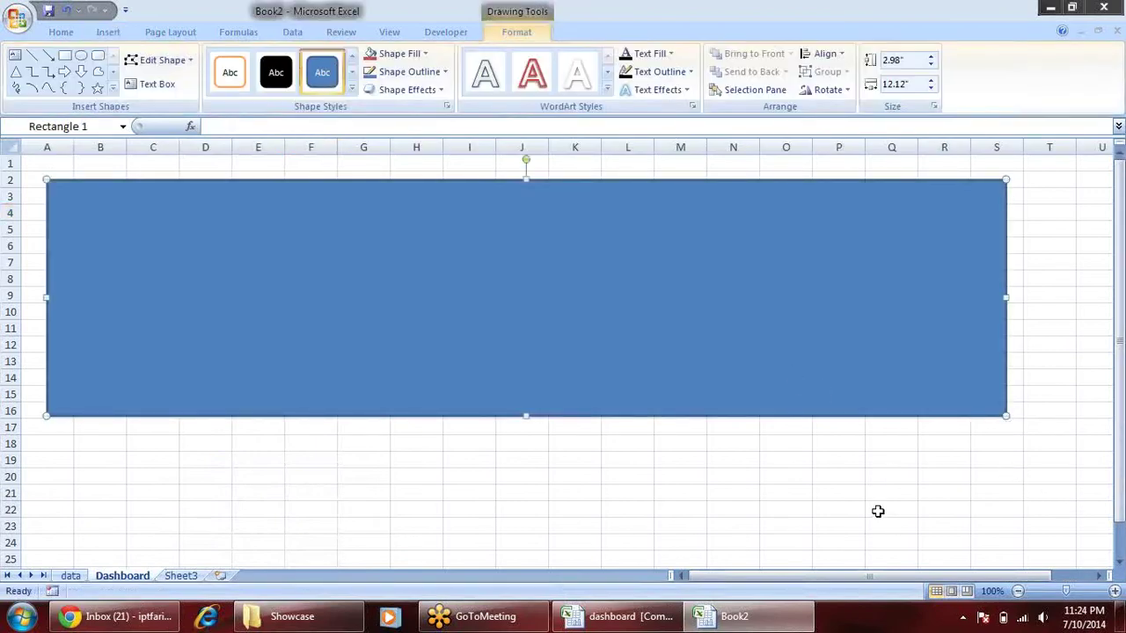
pyautogui.click(877, 511)
pyautogui.click(70, 576)
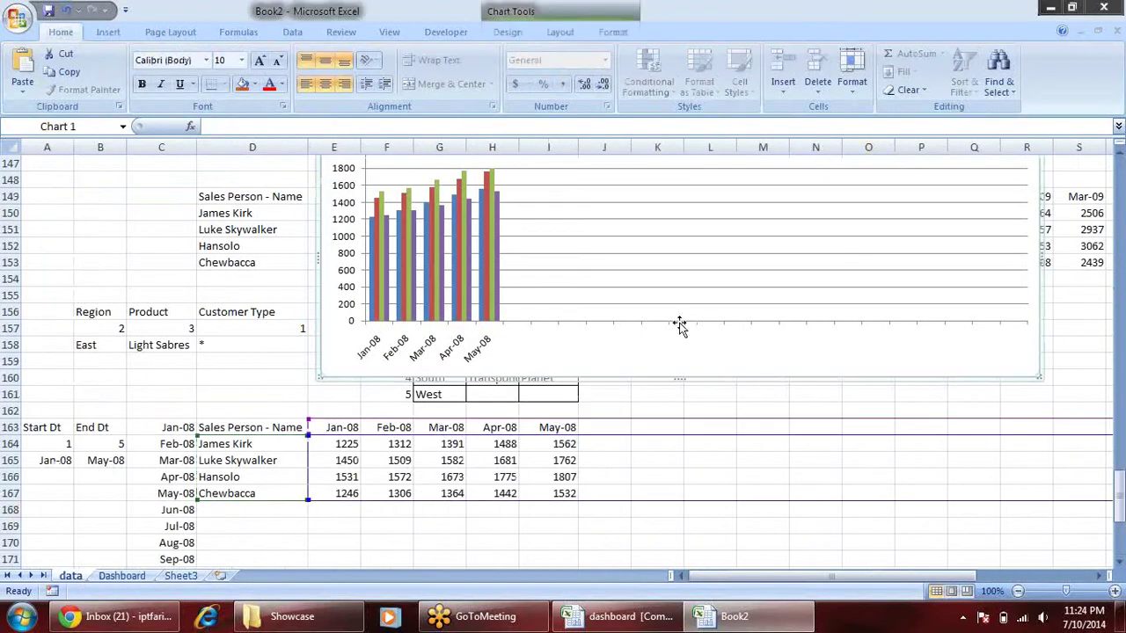
# - Cut the chart from the data sheet, paste it onto Dashboard, and position it over the rectangle
pyautogui.hotkey('ctrl', 'x')
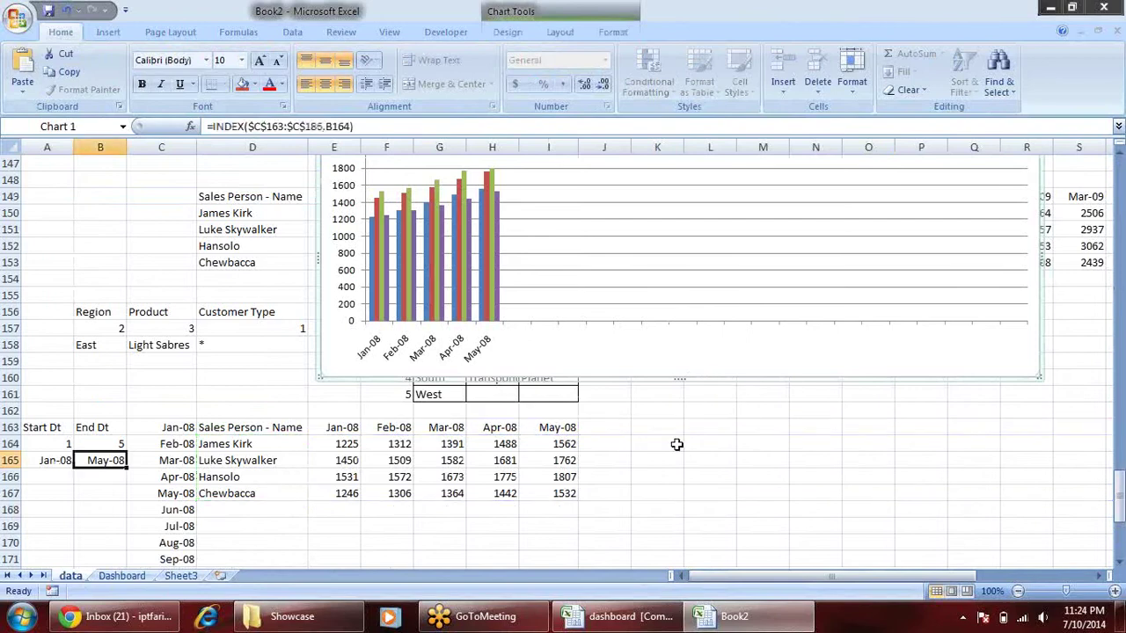
pyautogui.click(121, 576)
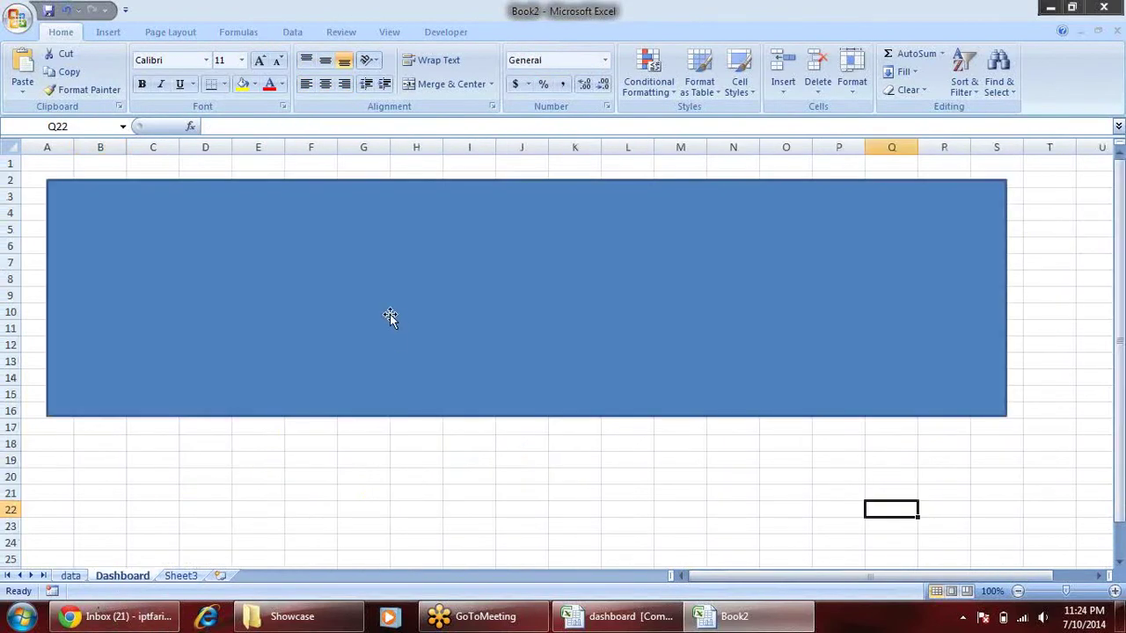
pyautogui.hotkey('ctrl', 'v')
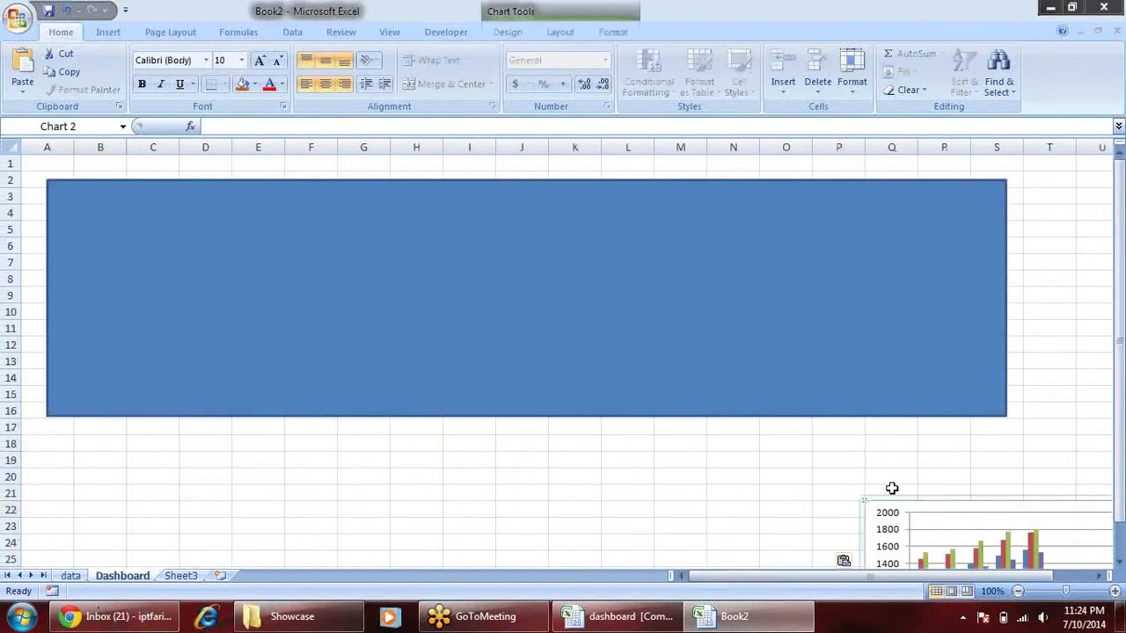
pyautogui.moveTo(891, 489); pyautogui.dragTo(299, 225)
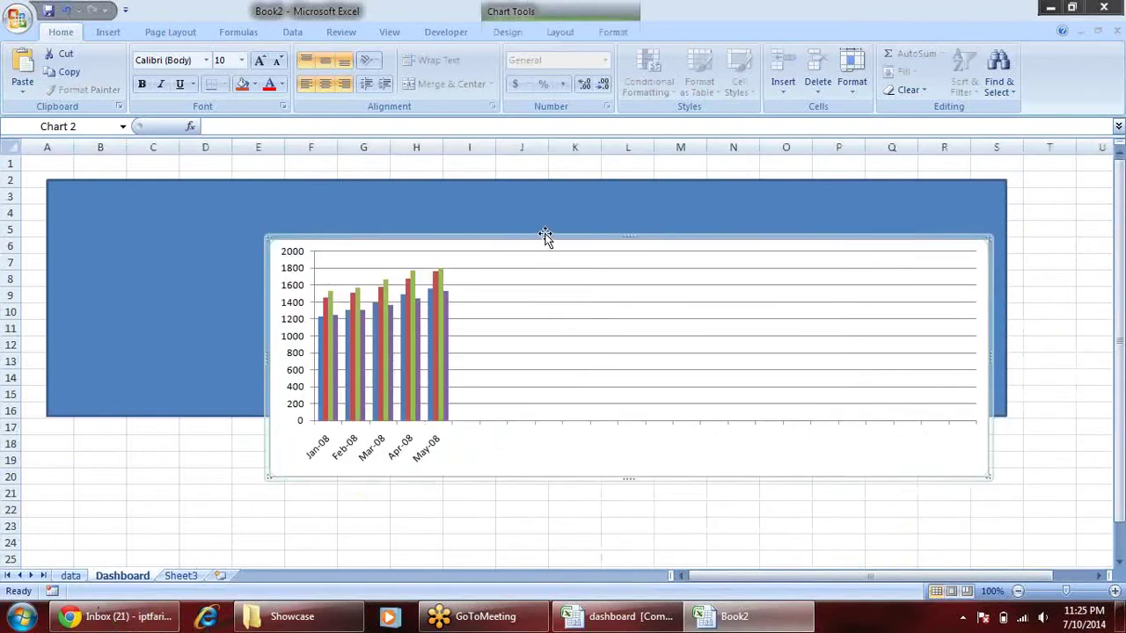
pyautogui.moveTo(545, 236); pyautogui.dragTo(377, 190)
pyautogui.click(664, 315)
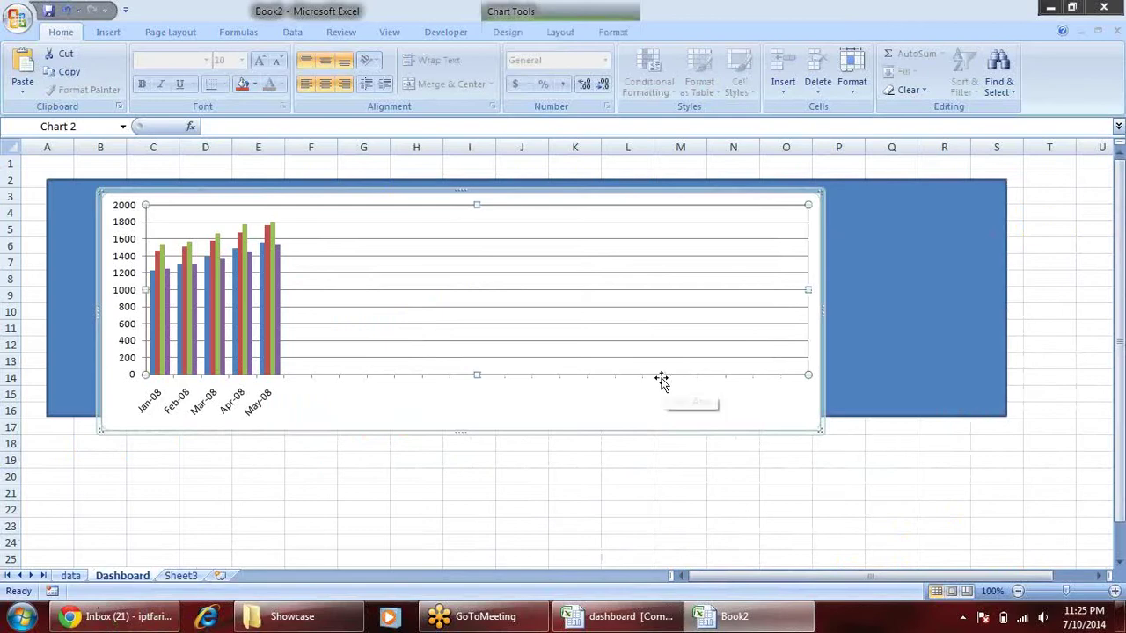
pyautogui.press('Delete')
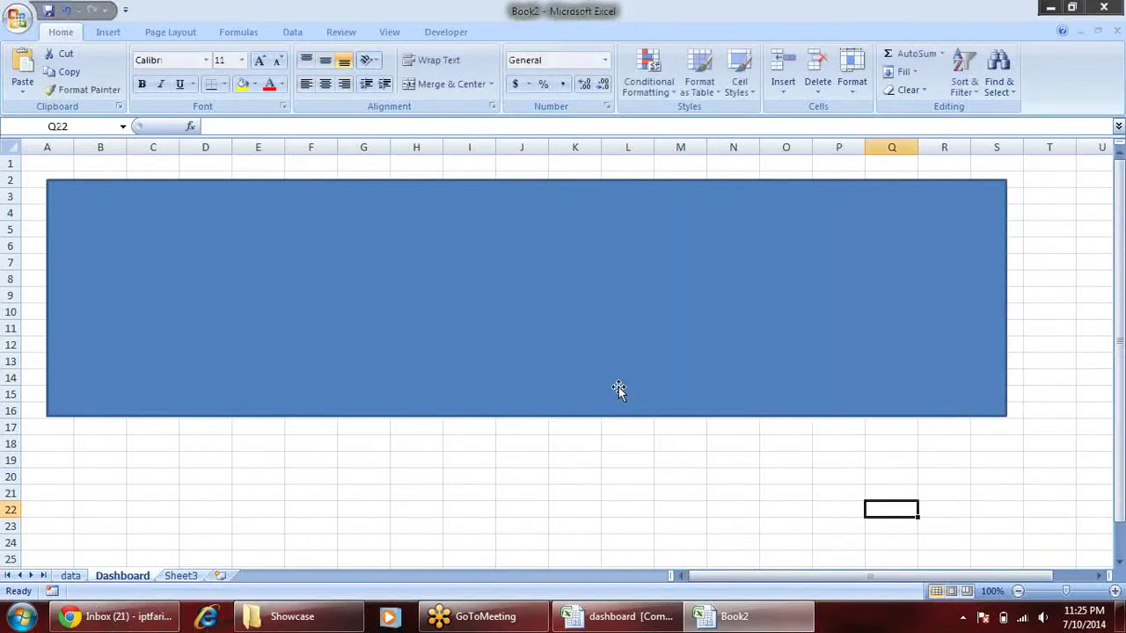
pyautogui.hotkey('ctrl', 'z')
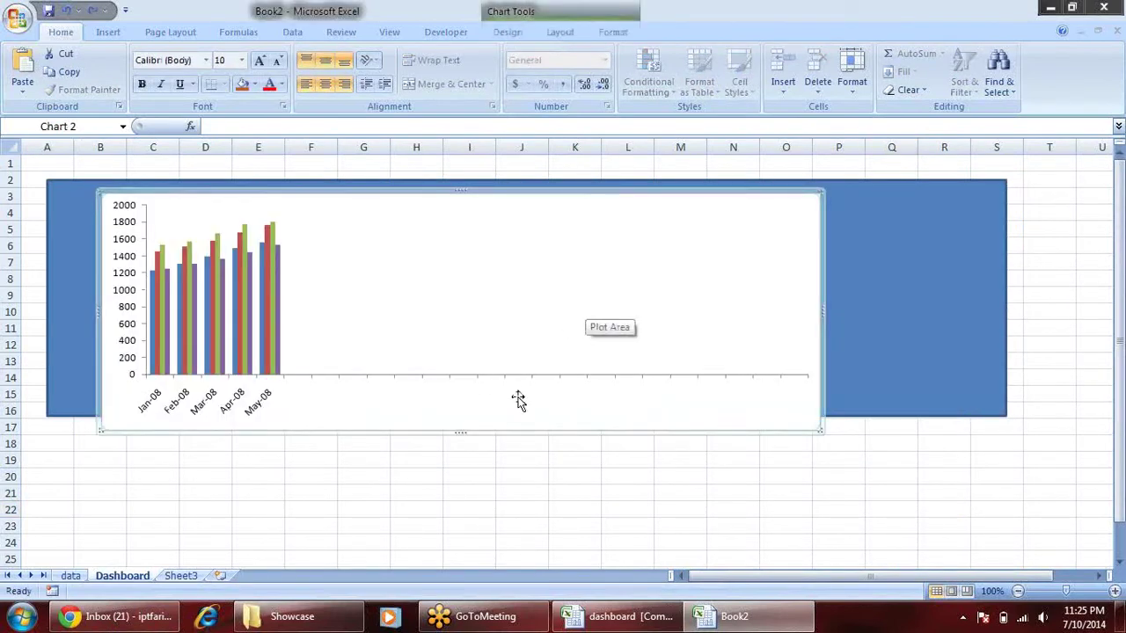
# - Make the chart area background transparent with No fill
pyautogui.rightClick(540, 404)
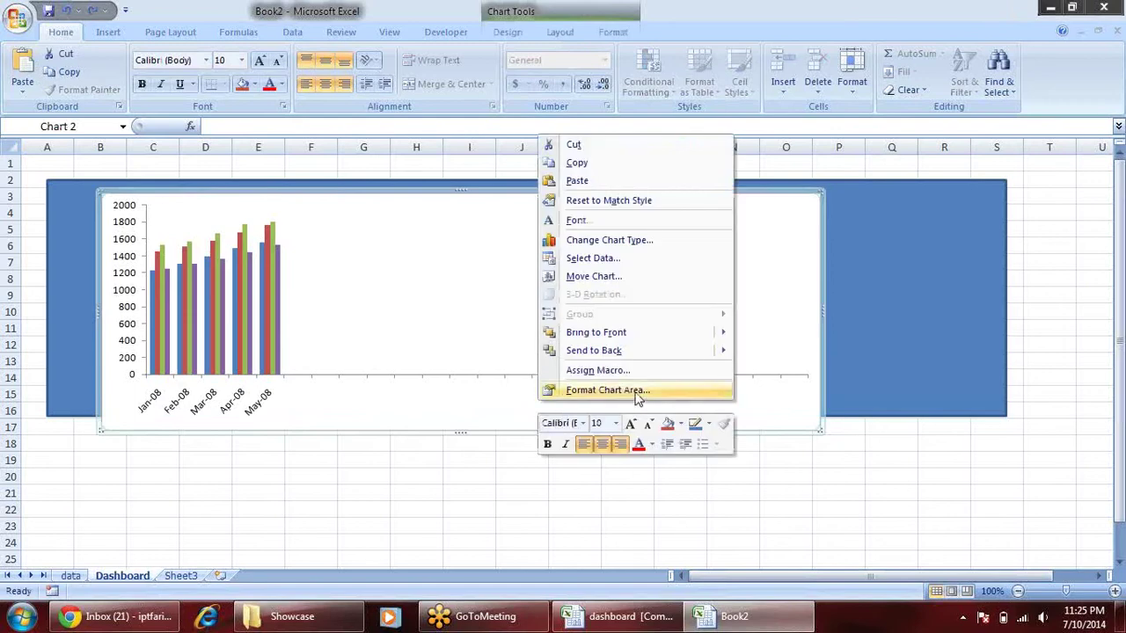
pyautogui.click(638, 399)
pyautogui.click(517, 138)
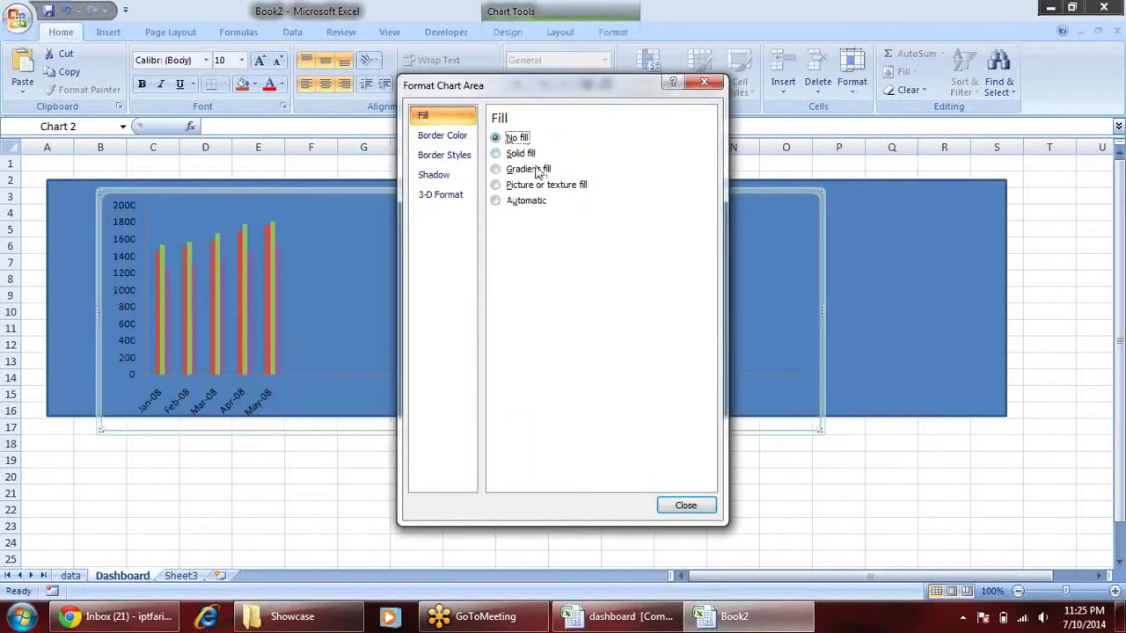
pyautogui.click(533, 155)
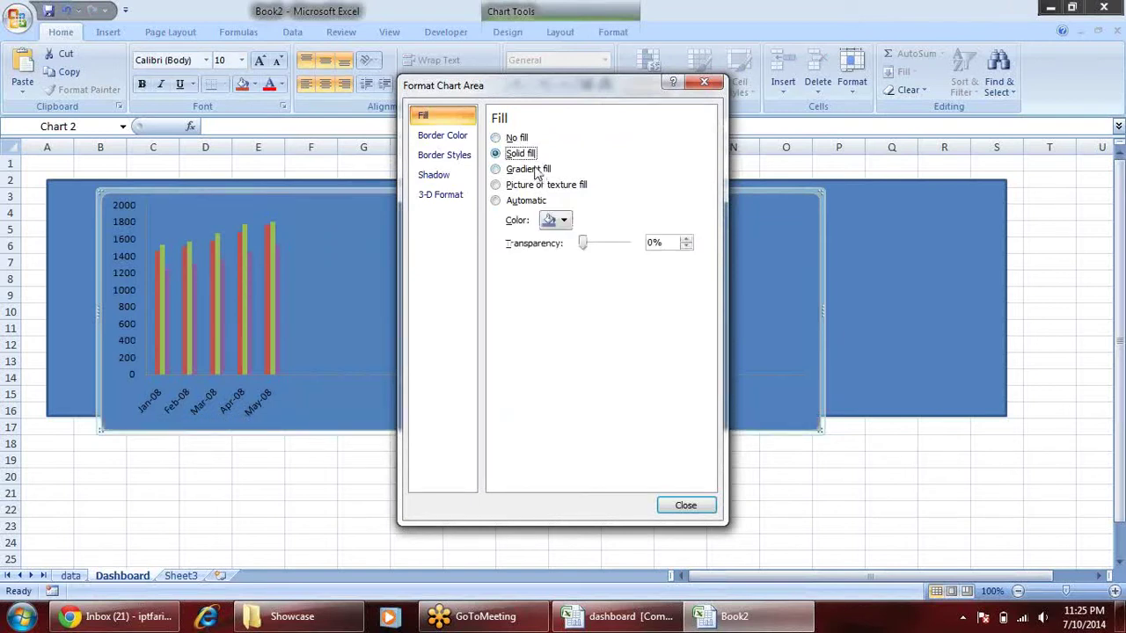
pyautogui.click(517, 138)
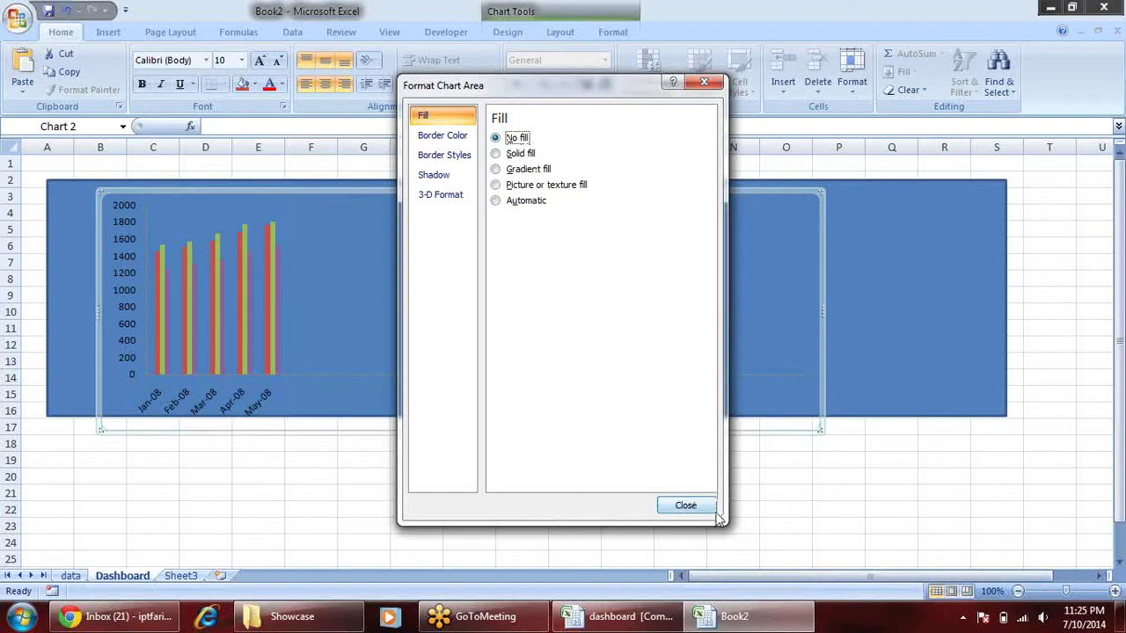
pyautogui.click(702, 513)
# - Apply a pink gradient shape style to the background rectangle
pyautogui.click(924, 311)
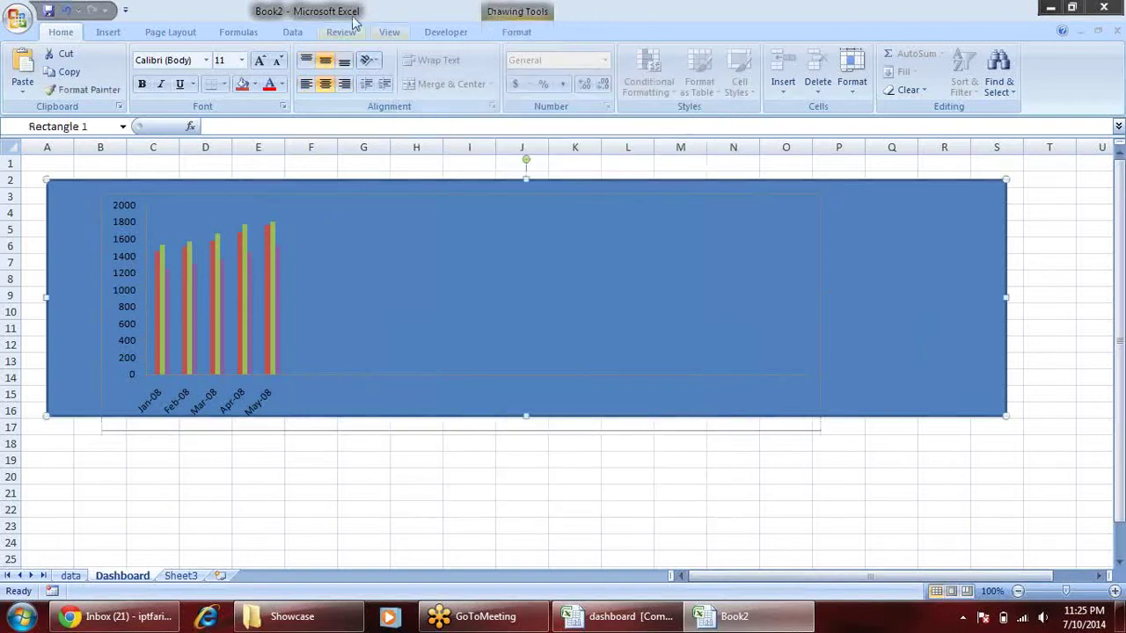
pyautogui.click(234, 34)
pyautogui.click(486, 11)
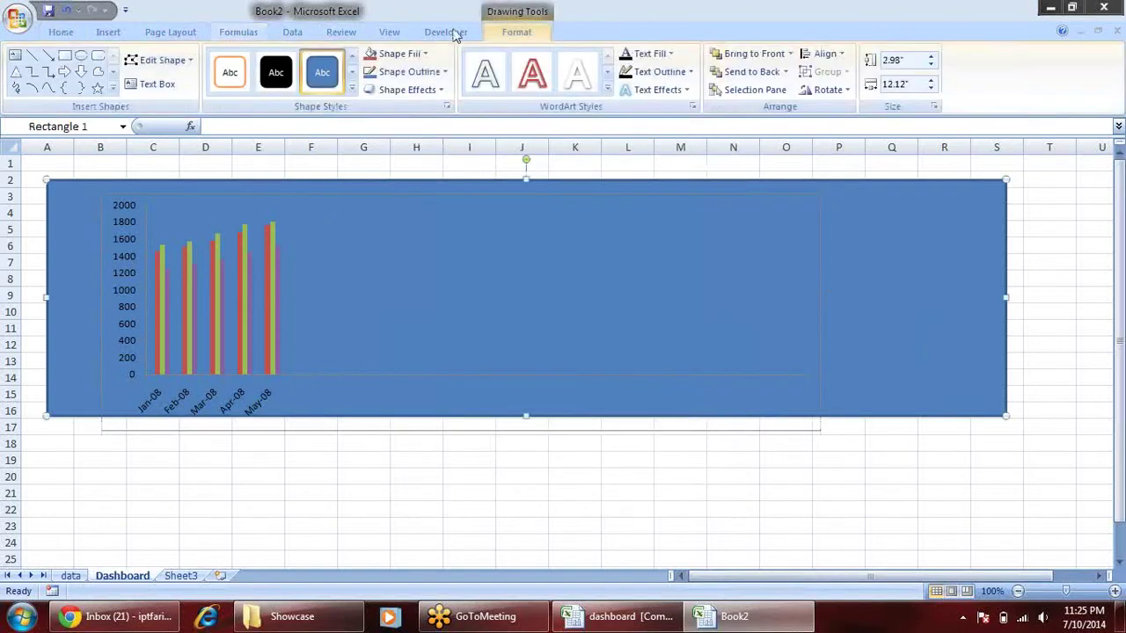
pyautogui.click(352, 92)
pyautogui.click(326, 208)
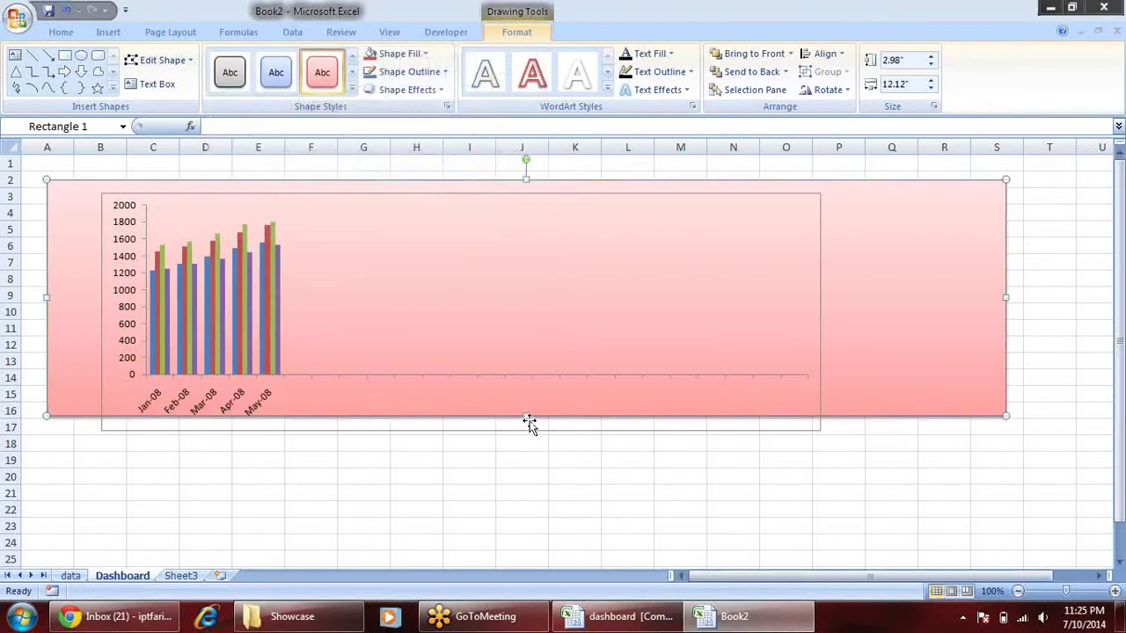
# - Move the chart onto the pink banner and extend the banner's bottom edge downward
pyautogui.click(623, 359)
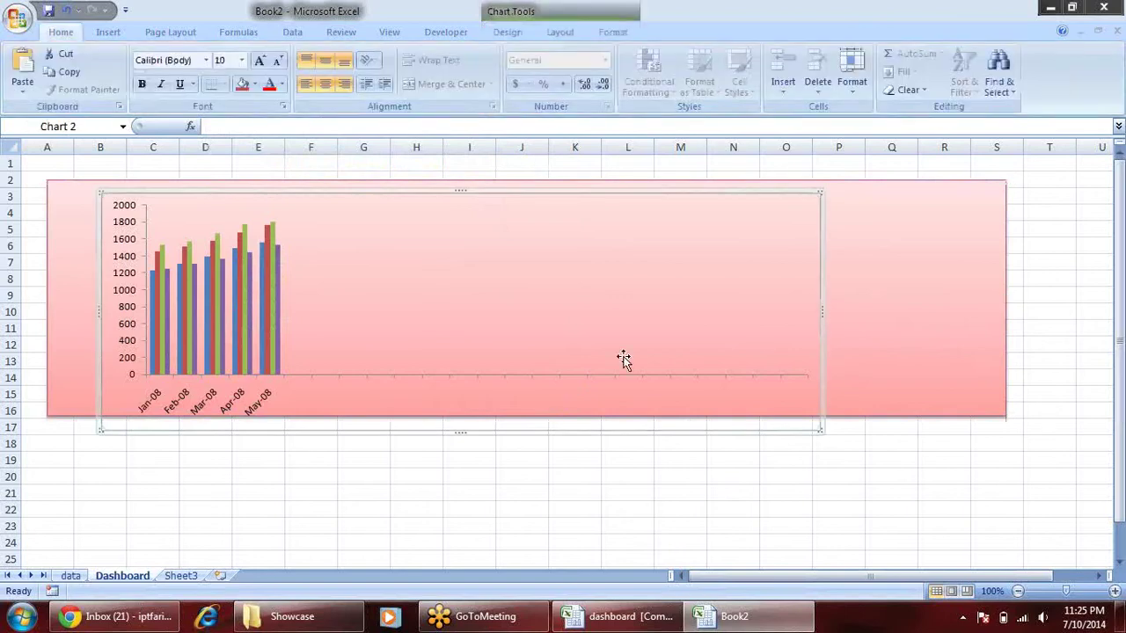
pyautogui.moveTo(322, 204); pyautogui.dragTo(281, 191)
pyautogui.click(804, 344)
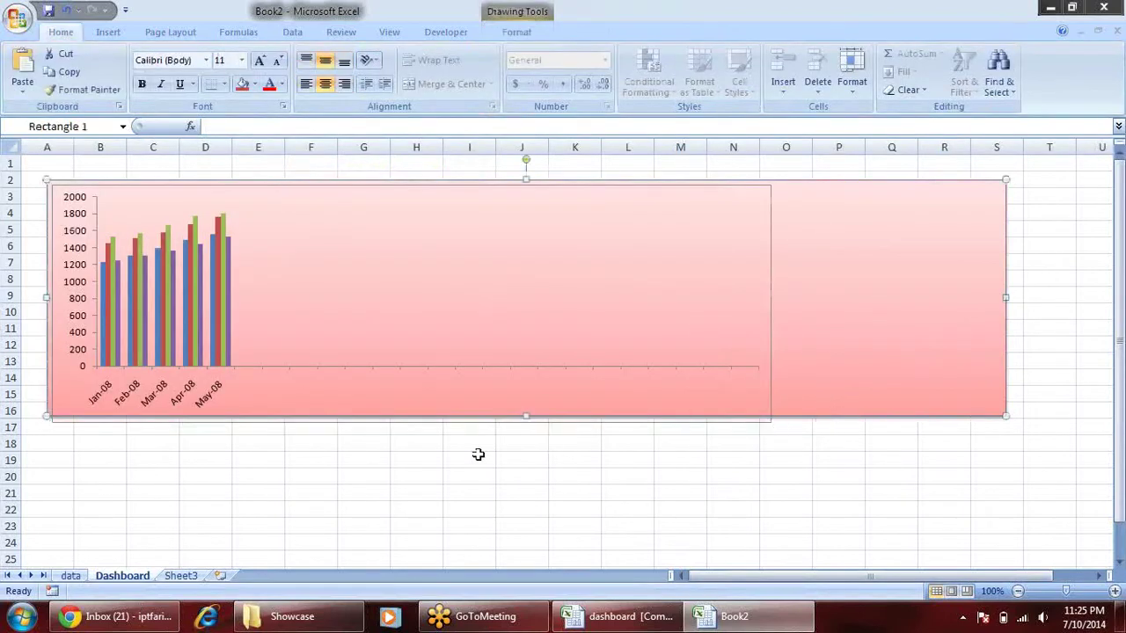
pyautogui.moveTo(526, 417); pyautogui.dragTo(533, 431)
# - Set the chart area border colour to No line
pyautogui.click(760, 276)
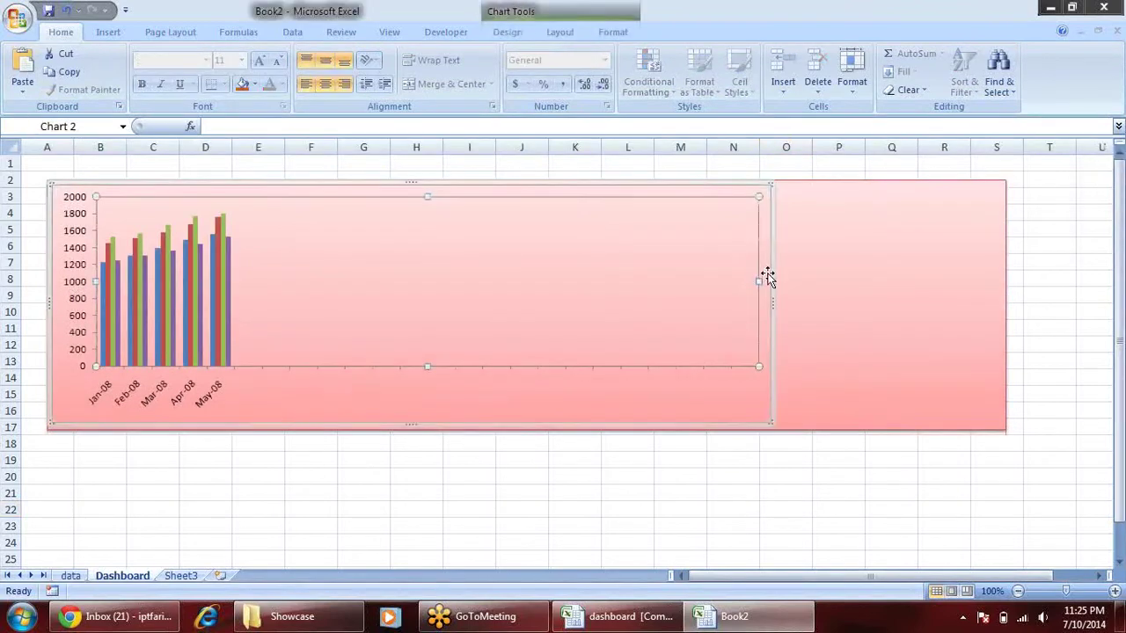
pyautogui.rightClick(767, 276)
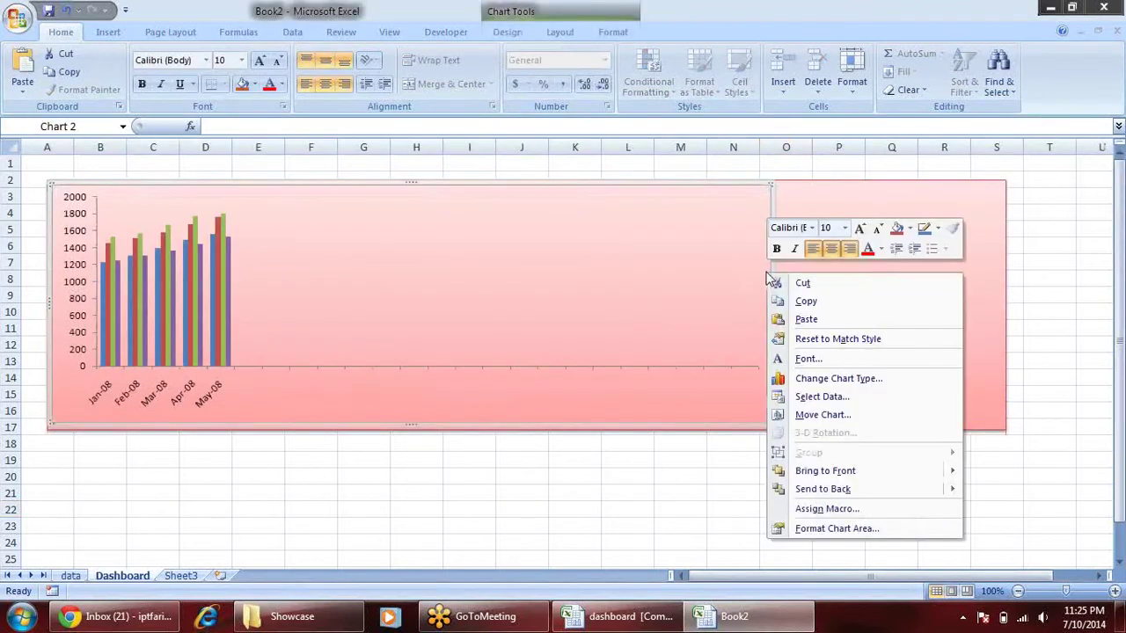
pyautogui.click(800, 529)
pyautogui.click(443, 135)
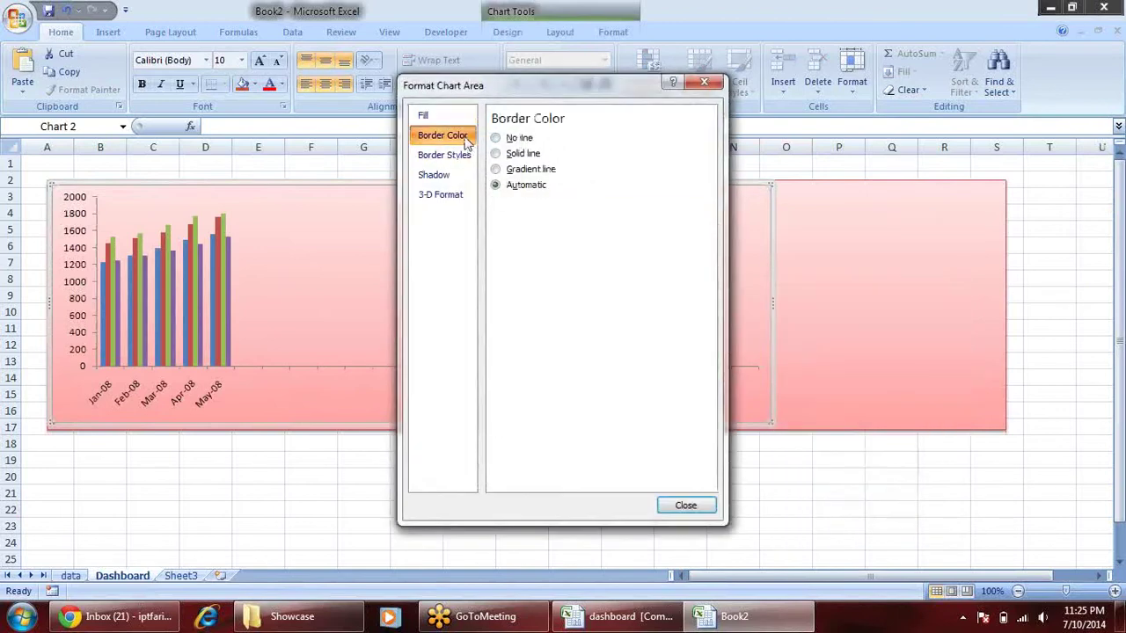
pyautogui.click(519, 138)
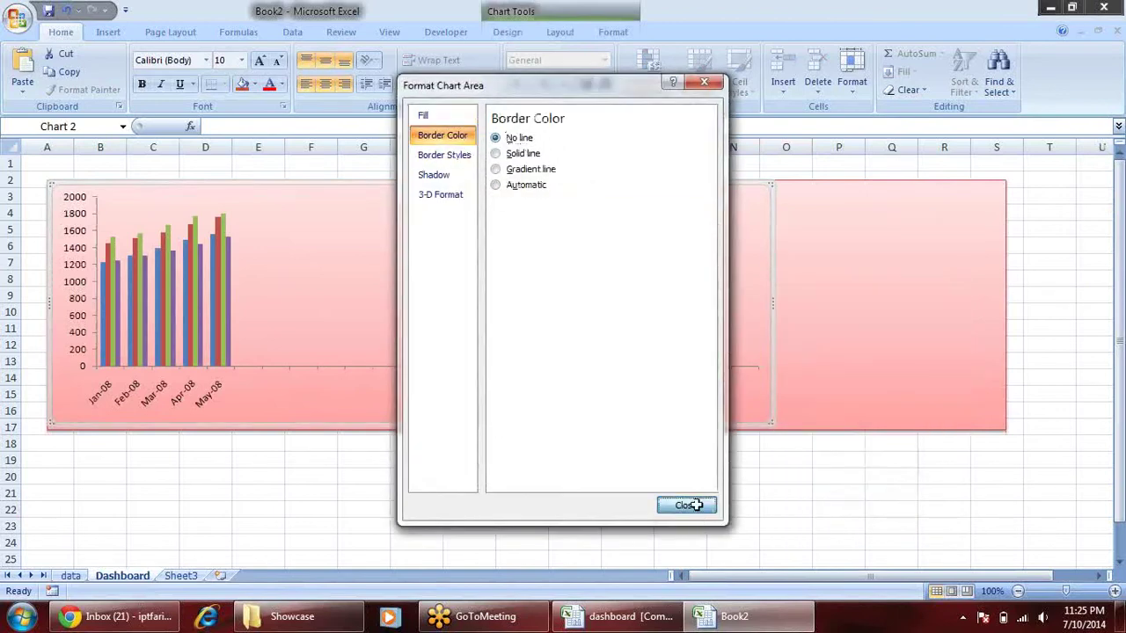
pyautogui.click(686, 505)
pyautogui.click(725, 510)
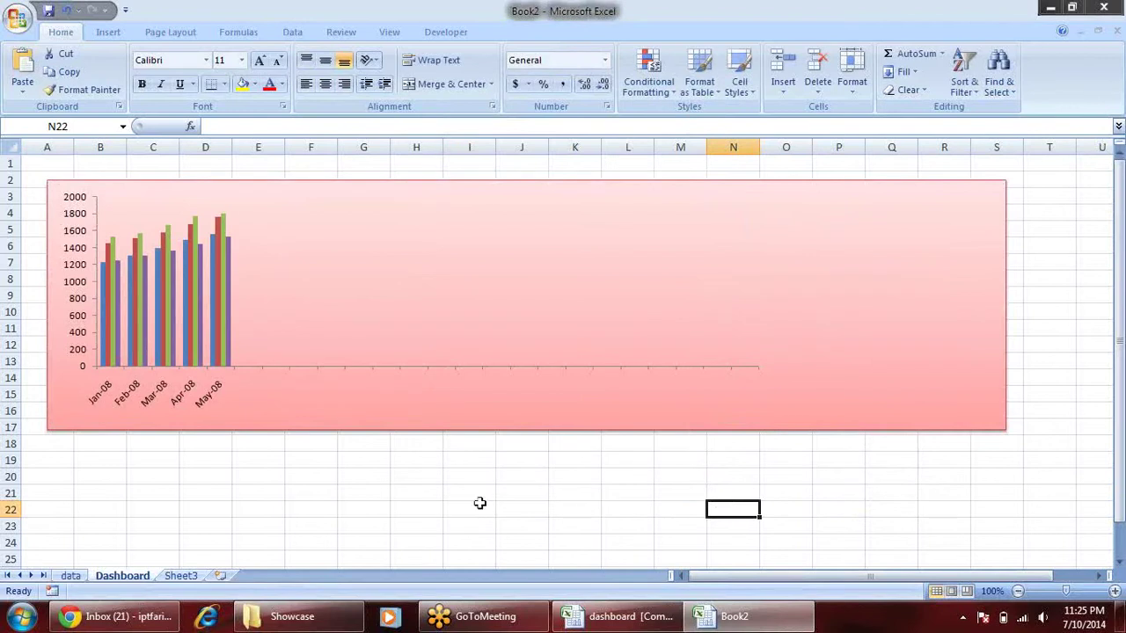
pyautogui.click(337, 521)
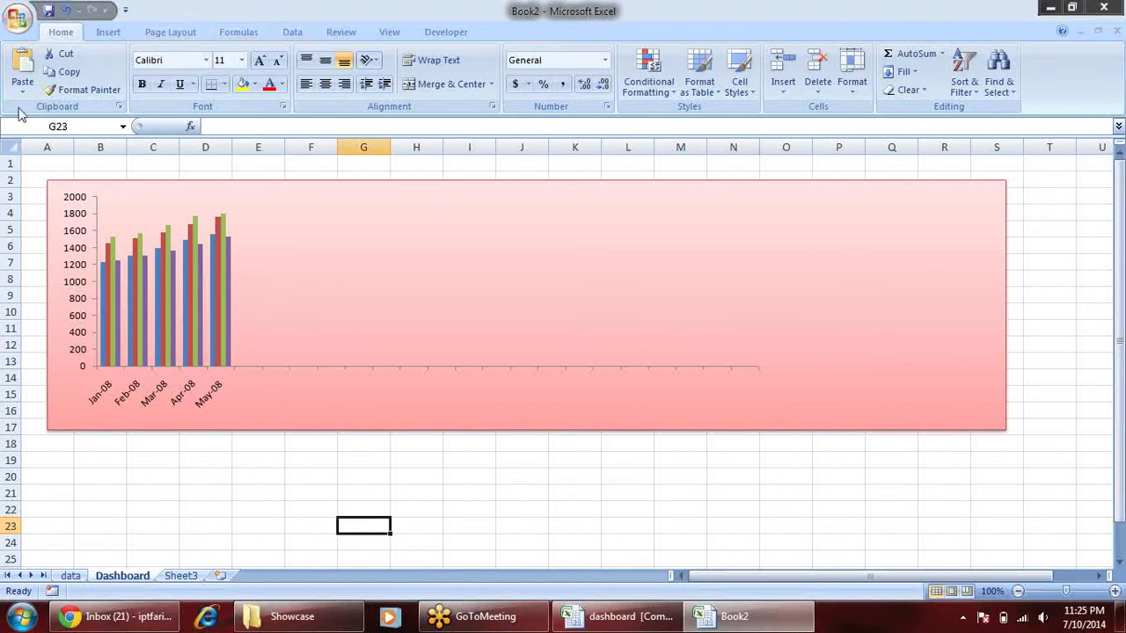
# - Draw a rectangle below the banner, style it light-blue gradient, and align it down to row 24
pyautogui.click(108, 33)
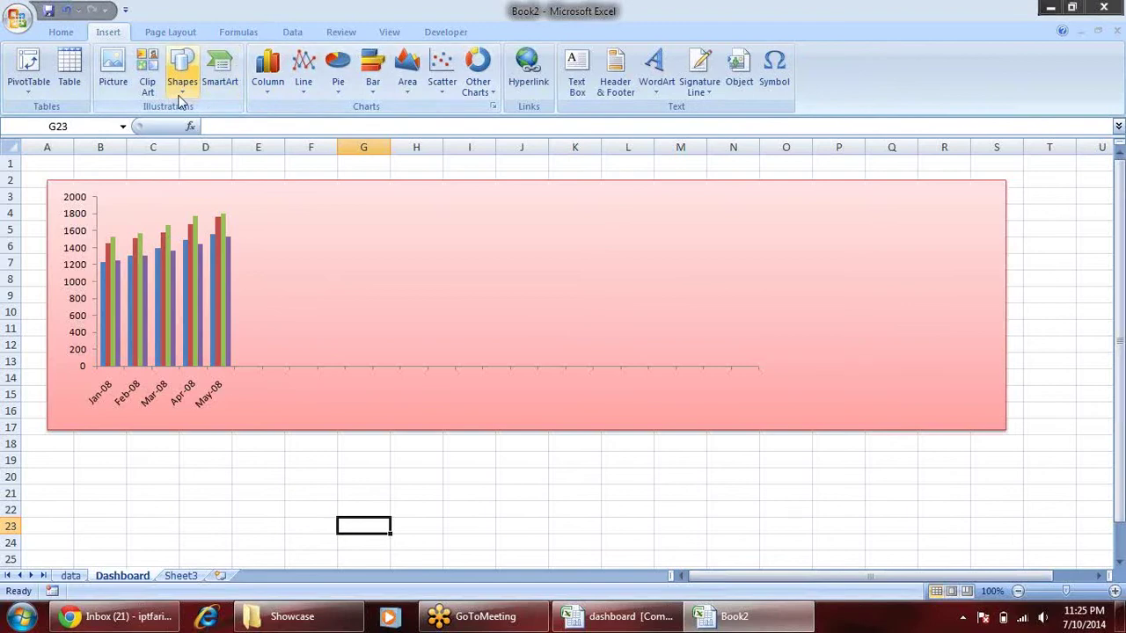
pyautogui.click(181, 88)
pyautogui.click(224, 126)
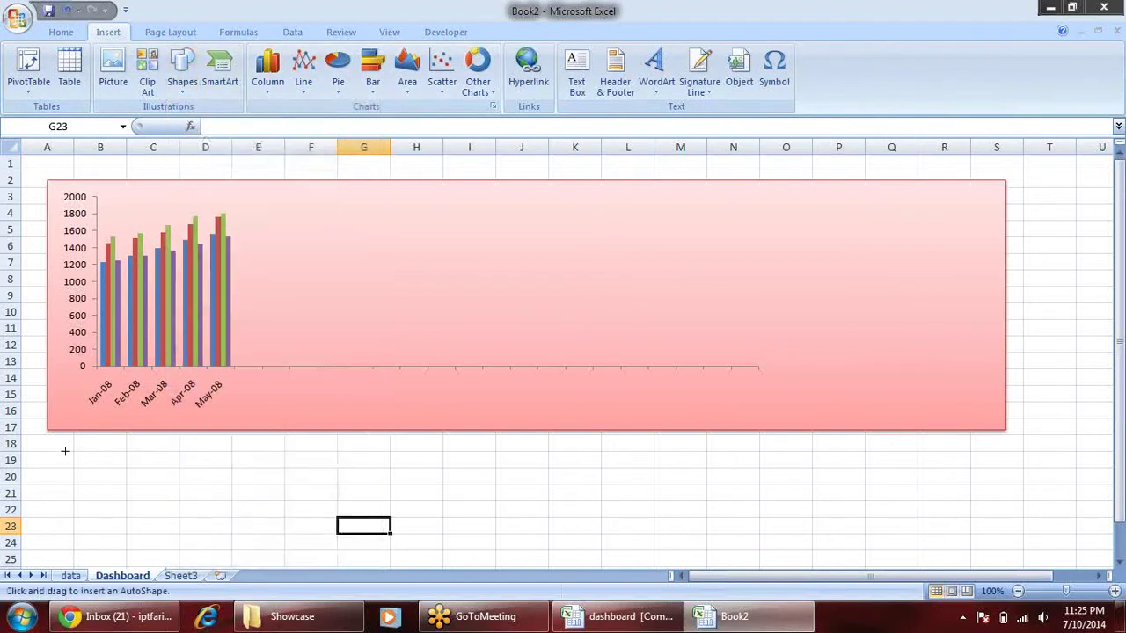
pyautogui.moveTo(59, 448); pyautogui.dragTo(957, 529)
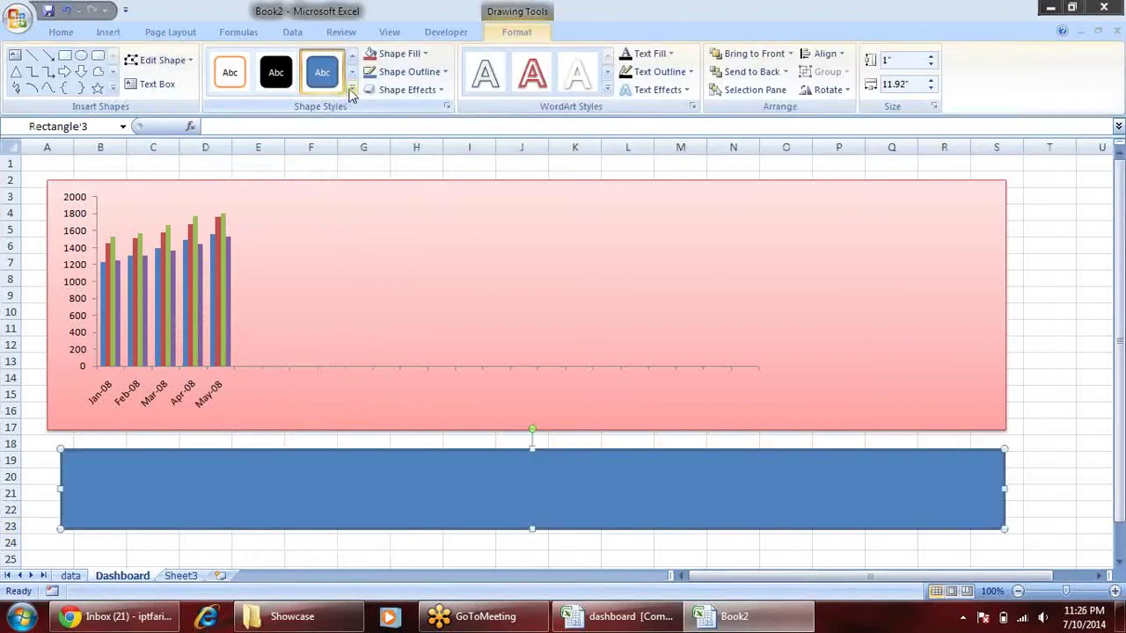
pyautogui.click(351, 97)
pyautogui.click(275, 210)
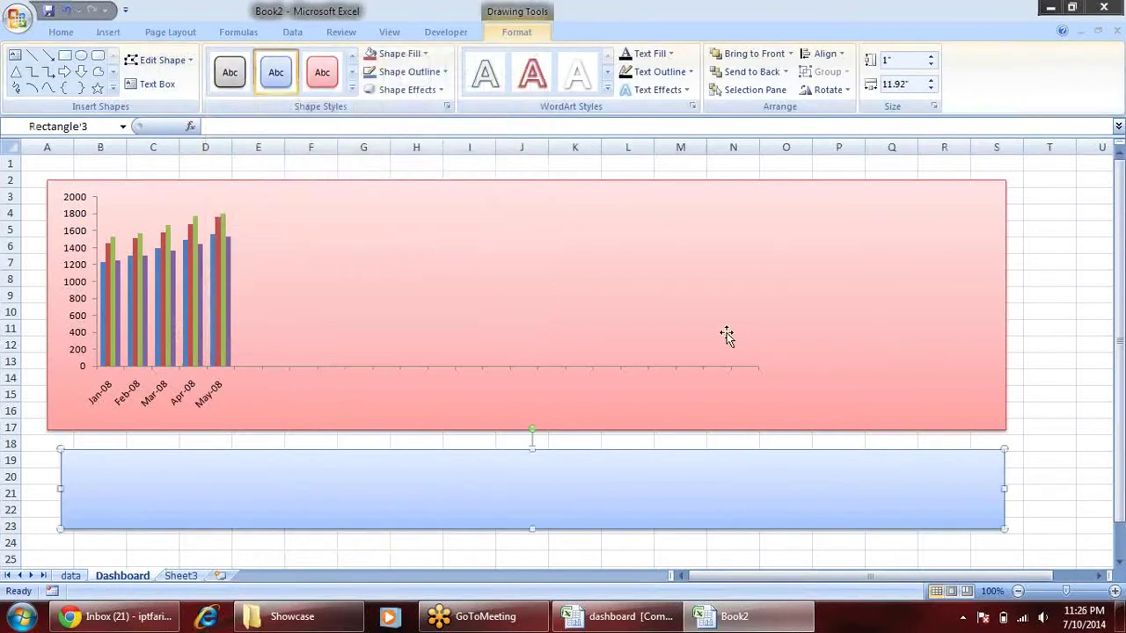
pyautogui.moveTo(60, 489); pyautogui.dragTo(49, 490)
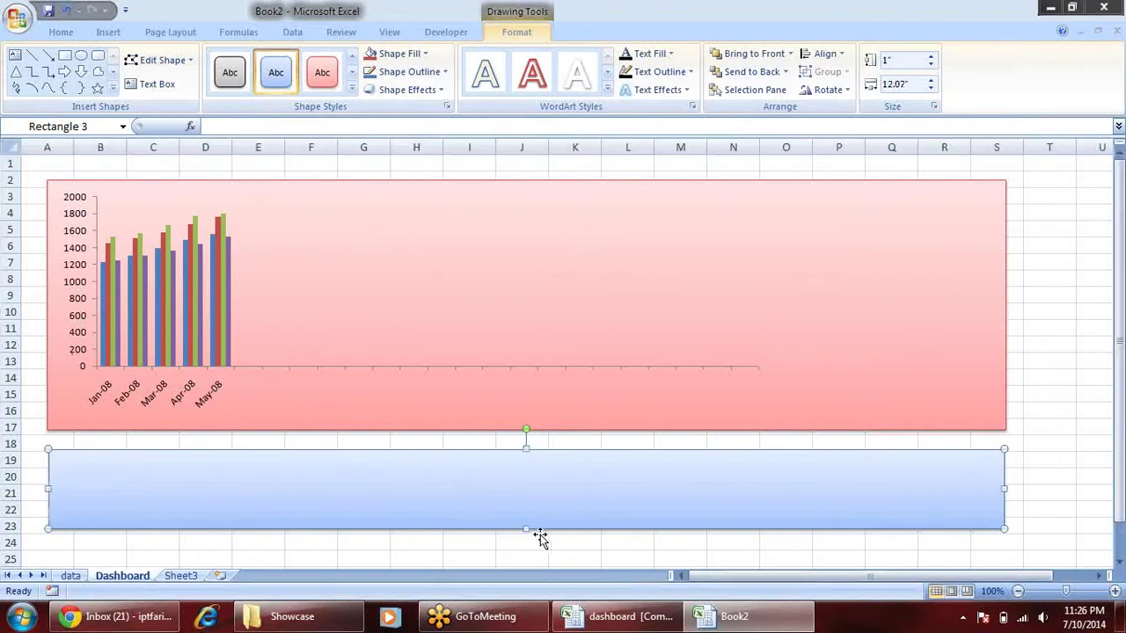
pyautogui.moveTo(528, 529); pyautogui.dragTo(533, 551)
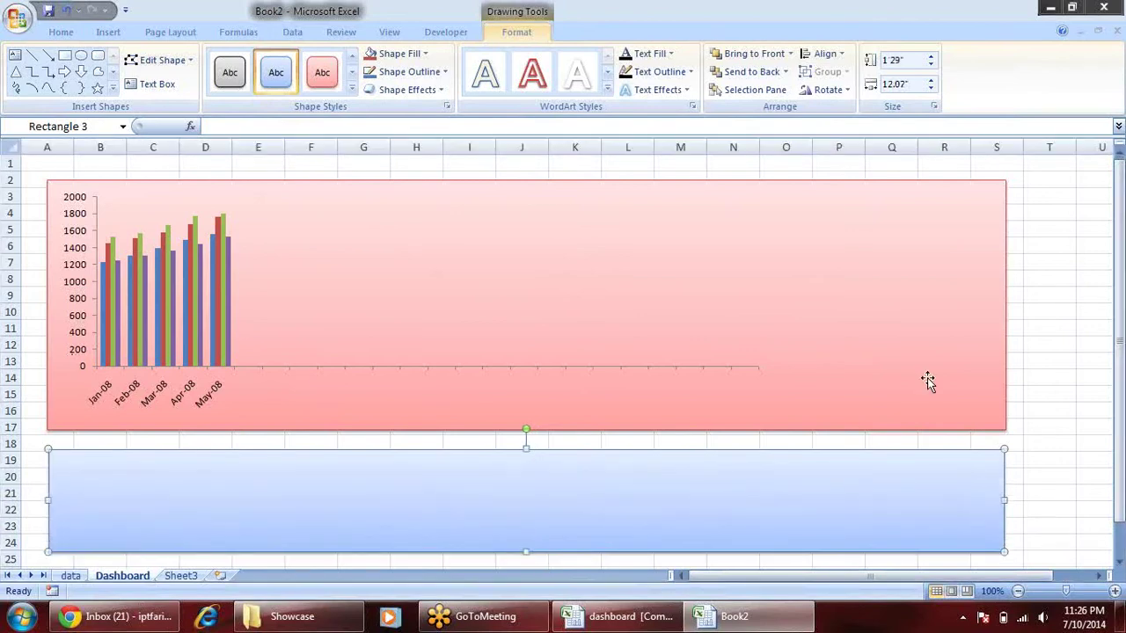
pyautogui.click(1062, 343)
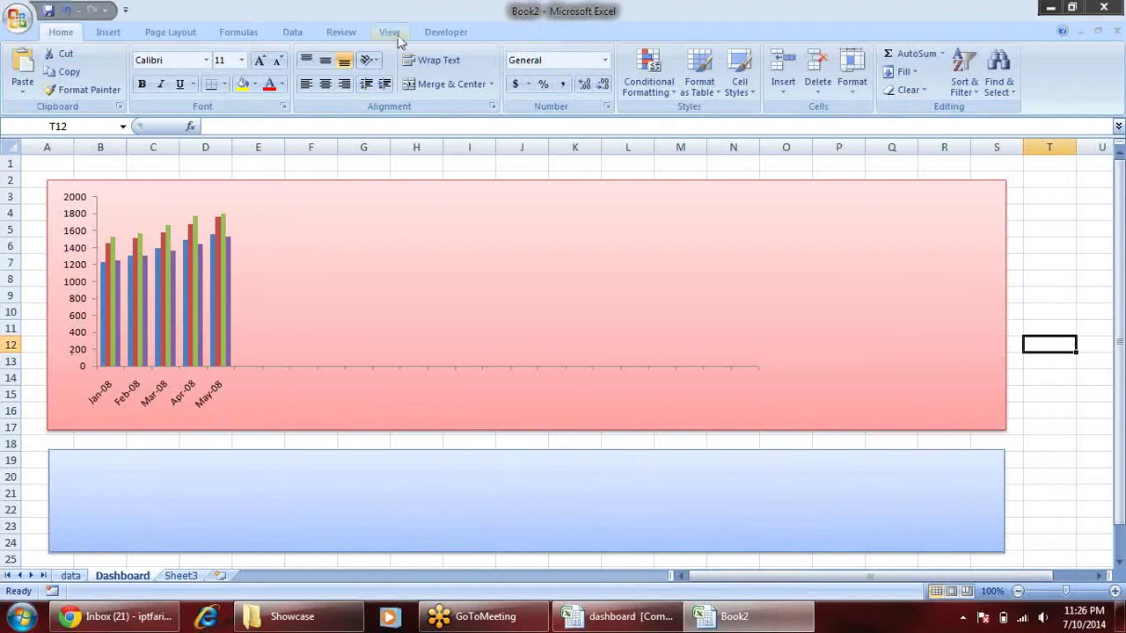
# - Draw a group box in the blue panel and caption it Region
pyautogui.click(431, 33)
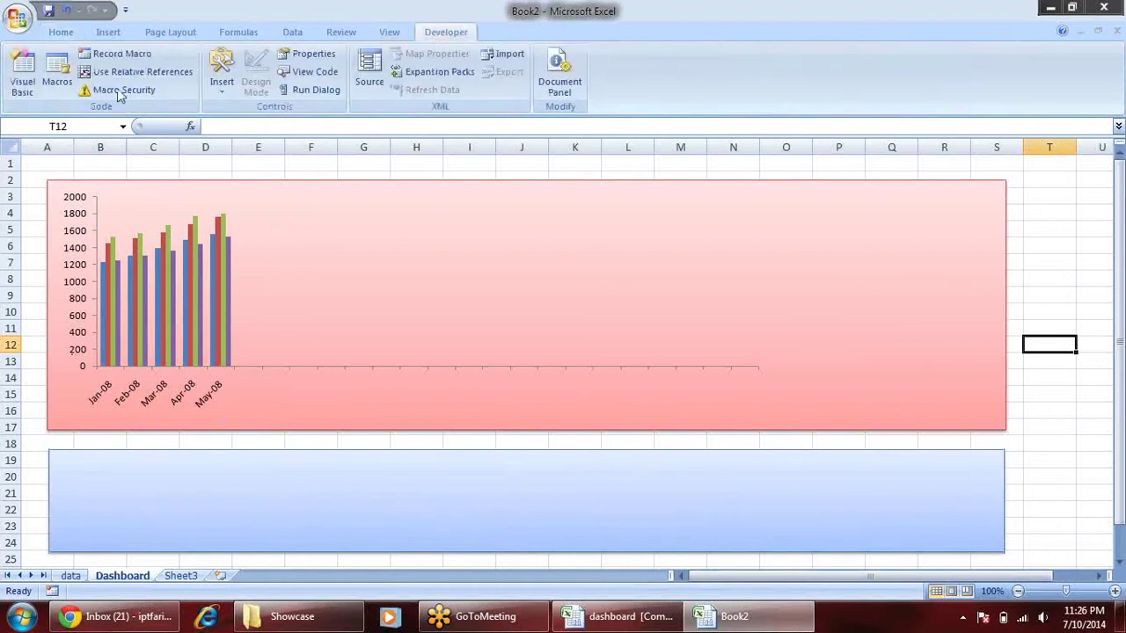
pyautogui.click(225, 88)
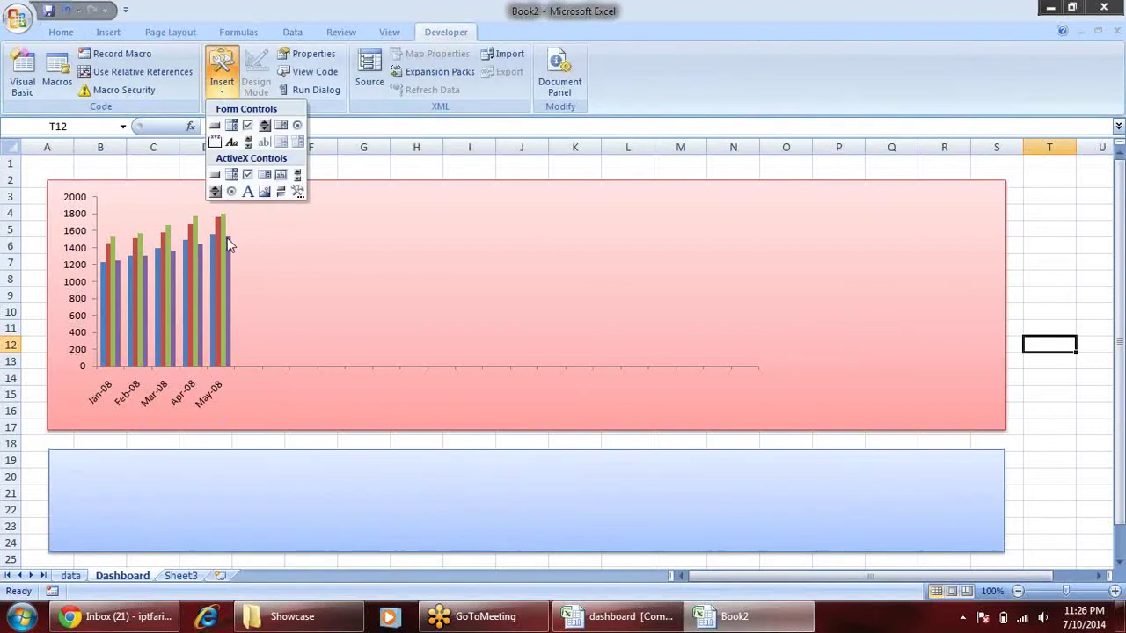
pyautogui.click(216, 142)
pyautogui.moveTo(67, 458)
pyautogui.mouseDown()
pyautogui.moveTo(185, 554)
pyautogui.moveTo(217, 551)
pyautogui.mouseUp()
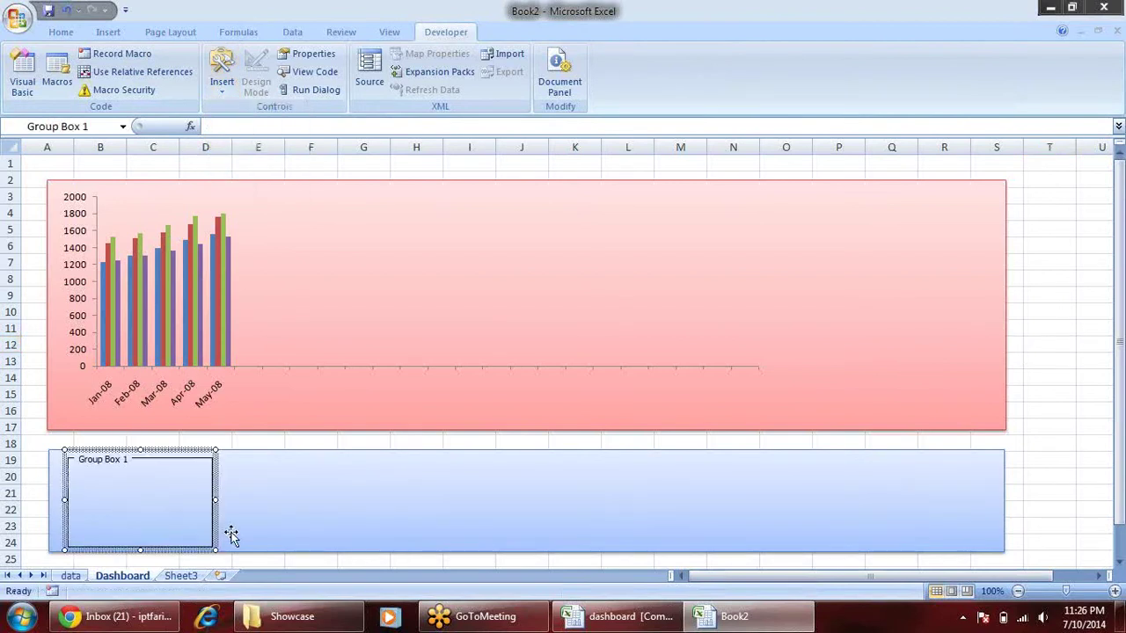
pyautogui.click(127, 462)
pyautogui.moveTo(128, 460); pyautogui.dragTo(49, 458)
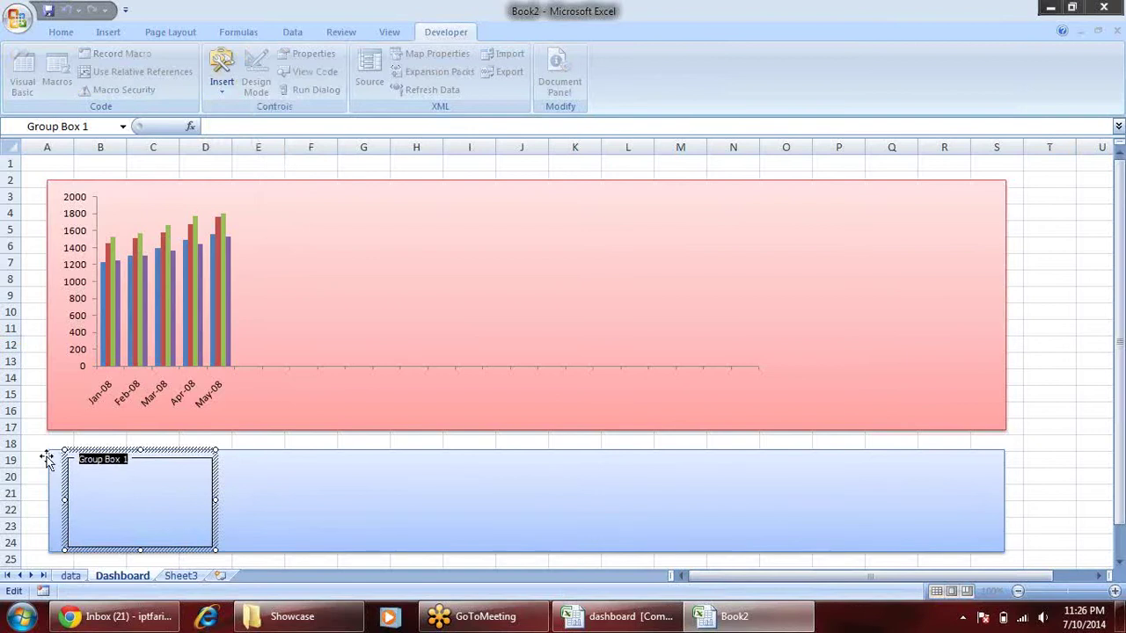
pyautogui.write('Region')
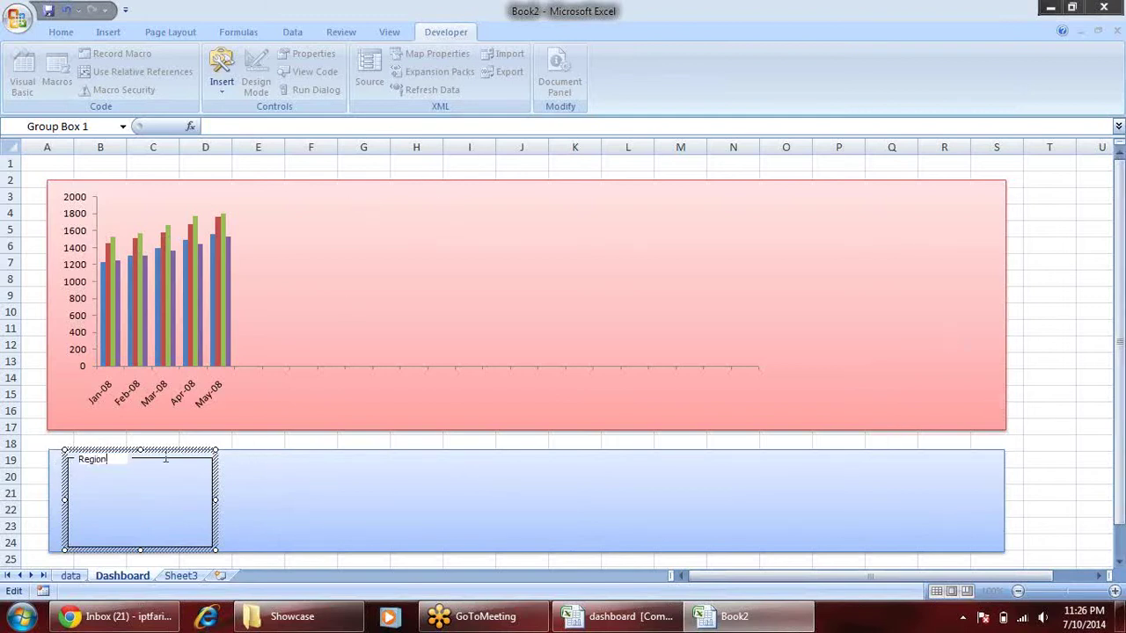
# - Turn on 3-D shading for the Region group box
pyautogui.rightClick(214, 459)
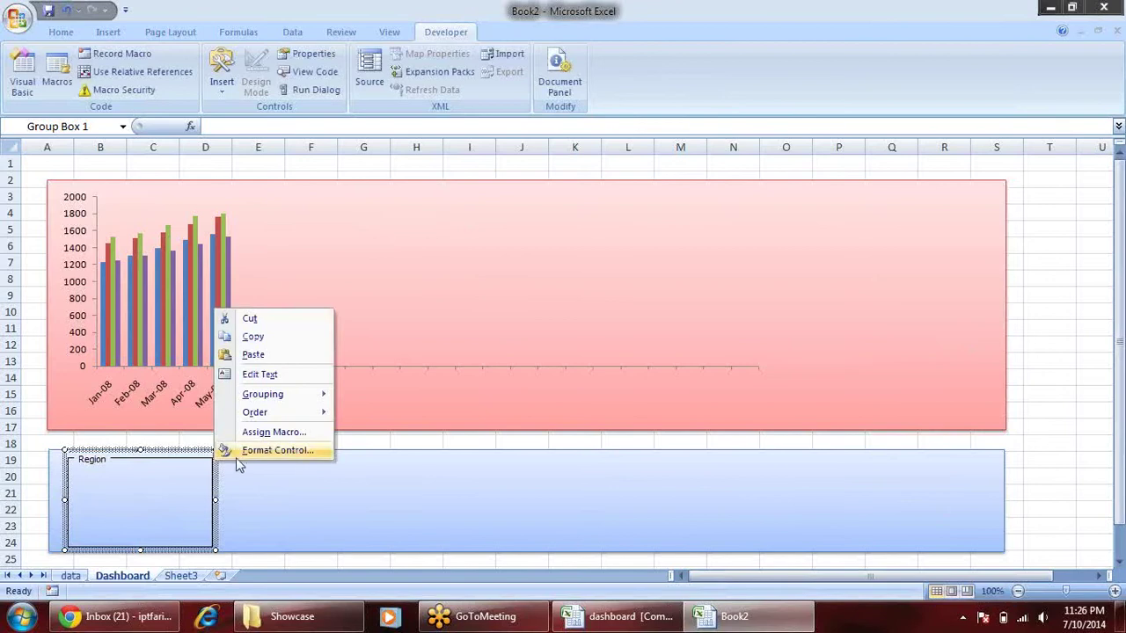
pyautogui.click(240, 453)
pyautogui.click(88, 349)
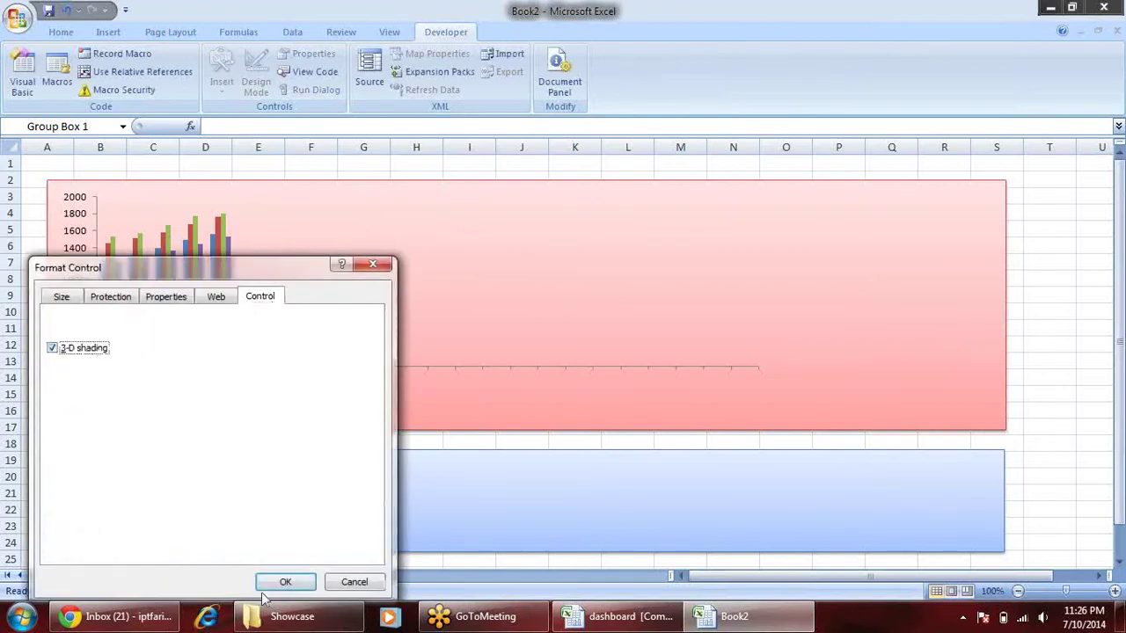
pyautogui.click(283, 583)
pyautogui.click(1042, 401)
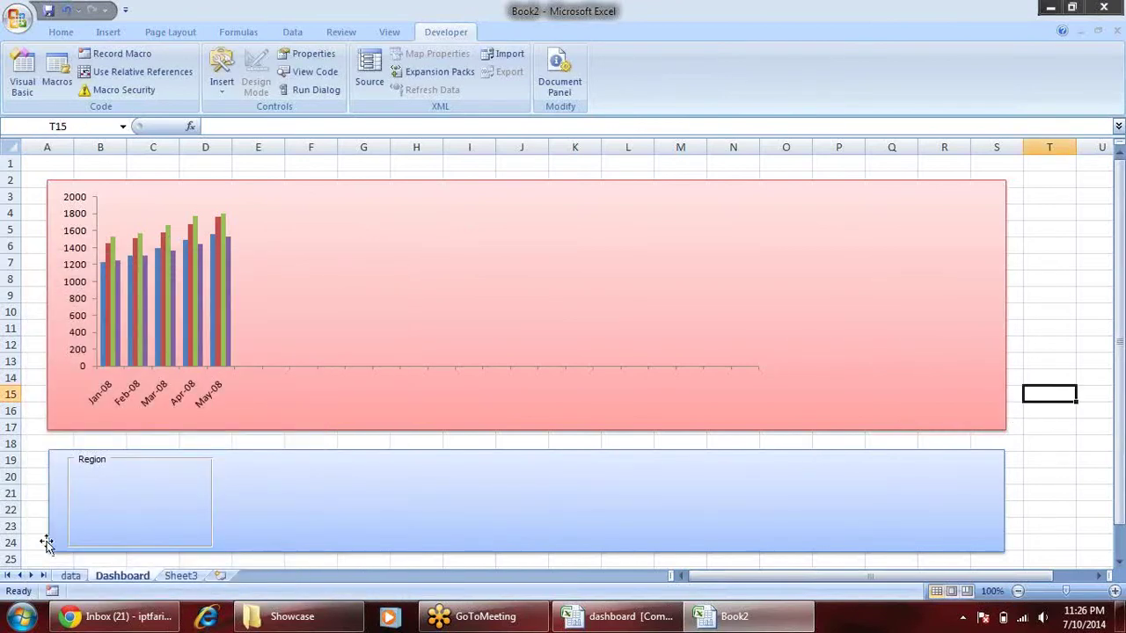
pyautogui.click(222, 81)
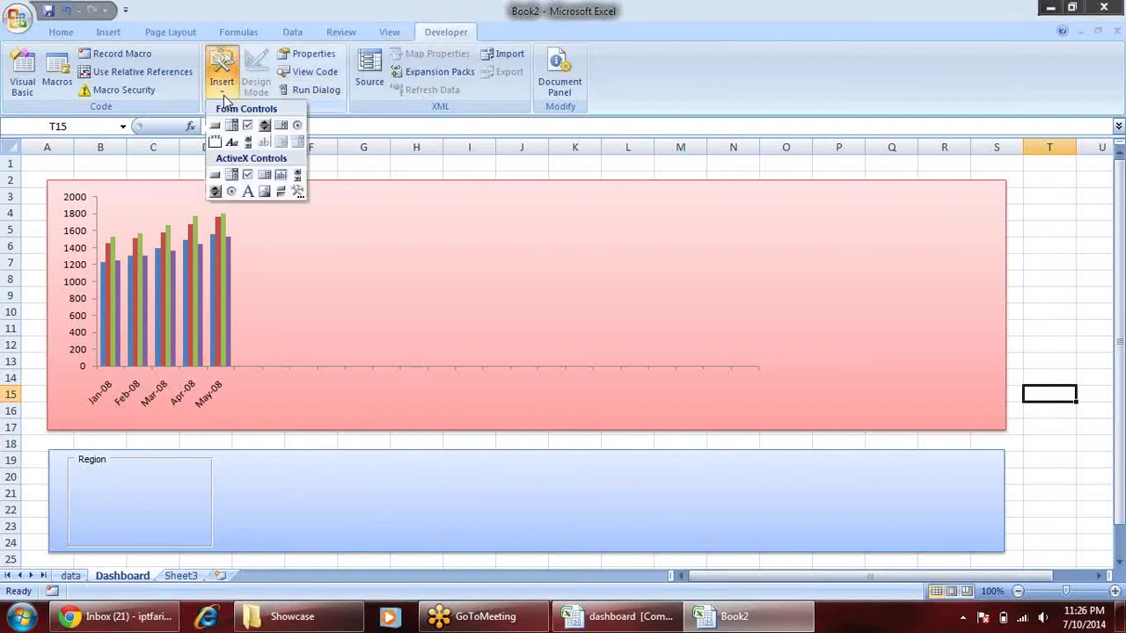
# - Draw an option button in the Region box, duplicate it twice with Ctrl+D, and return to the data sheet
pyautogui.click(299, 129)
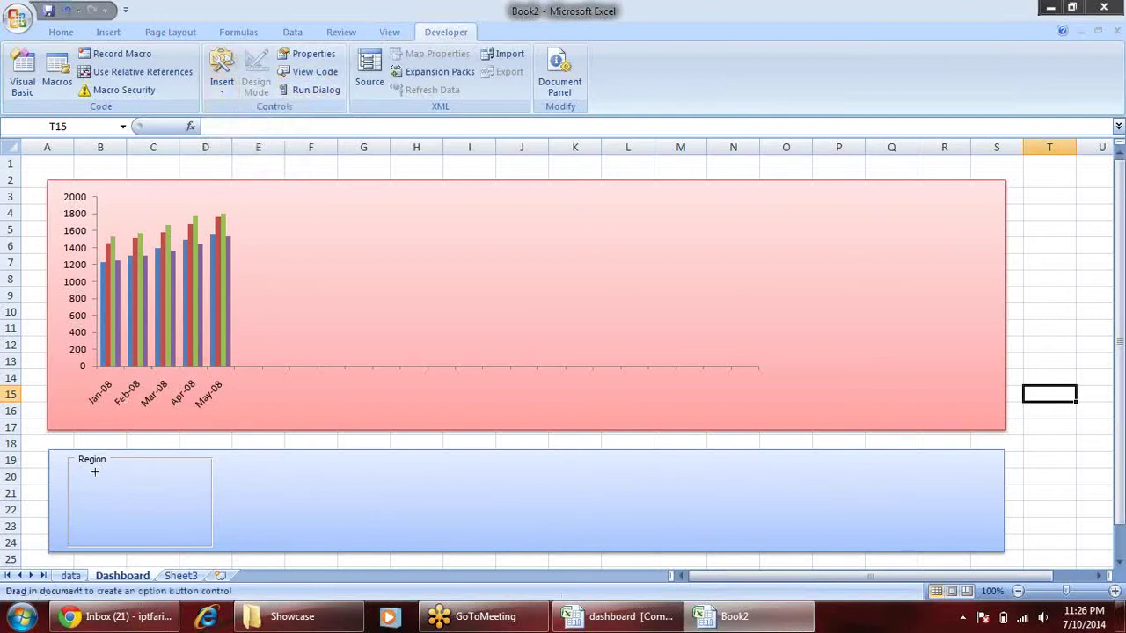
pyautogui.moveTo(91, 468); pyautogui.dragTo(194, 490)
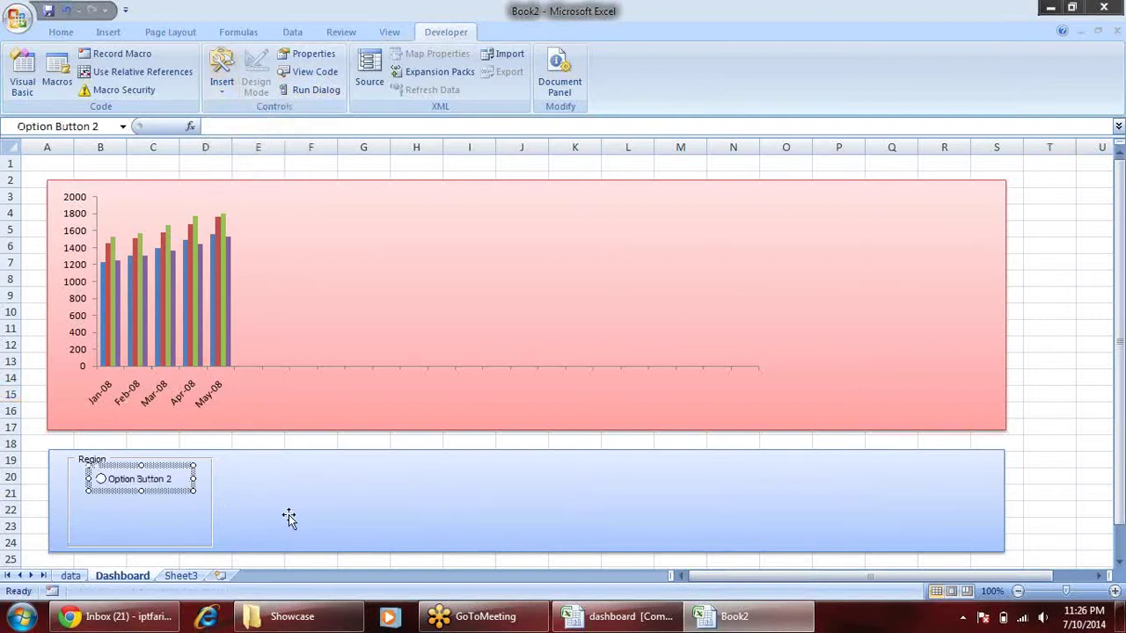
pyautogui.hotkey('ctrl', 'd')
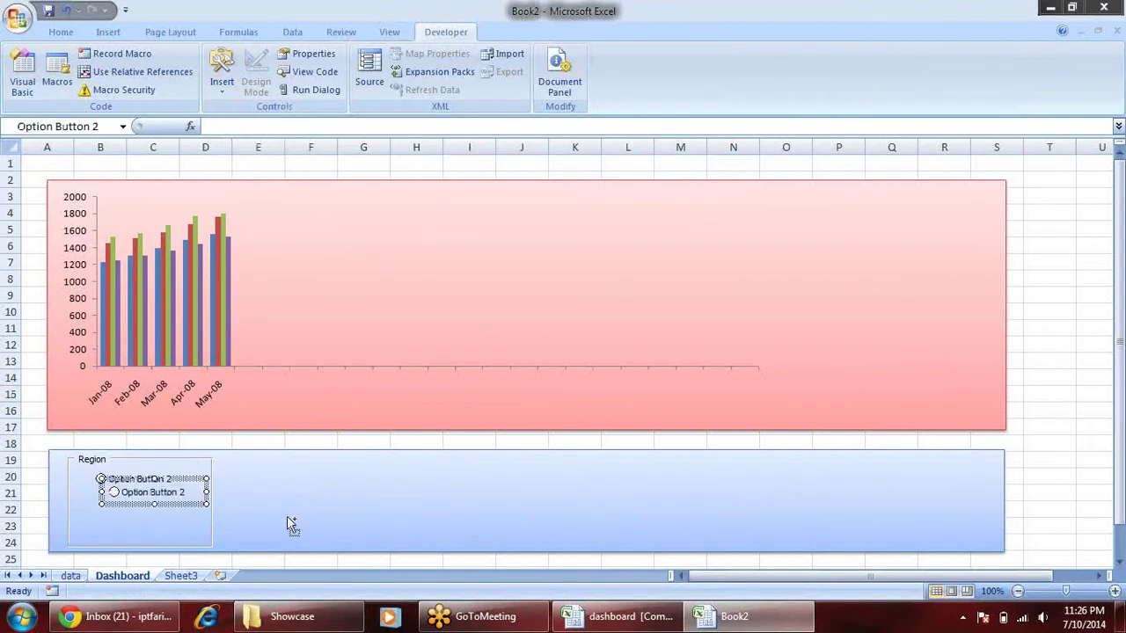
pyautogui.hotkey('ctrl', 'd')
pyautogui.hotkey('ctrl', 'd')
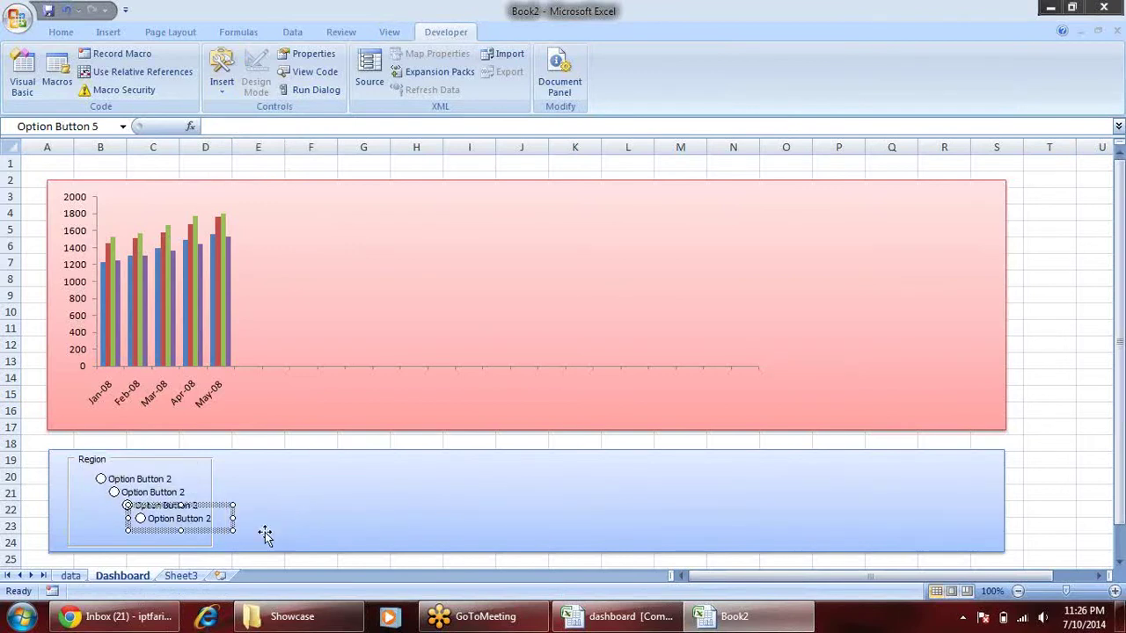
pyautogui.click(71, 575)
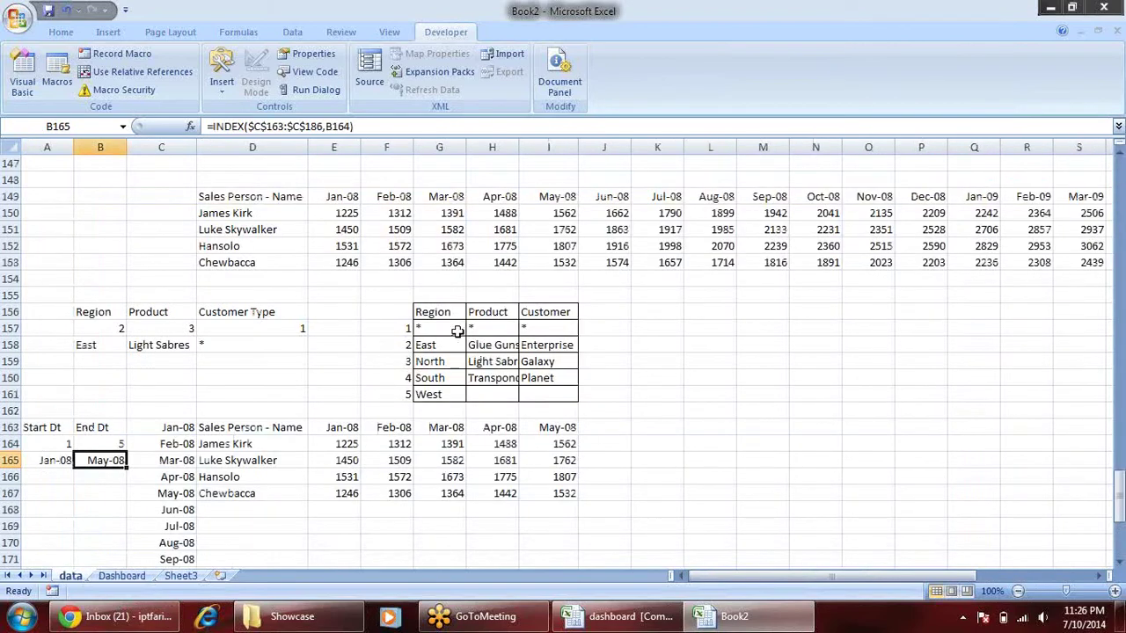
# - Review the five Region list entries in G157:G161 and glance at the reference dashboard
pyautogui.moveTo(455, 331); pyautogui.dragTo(446, 394)
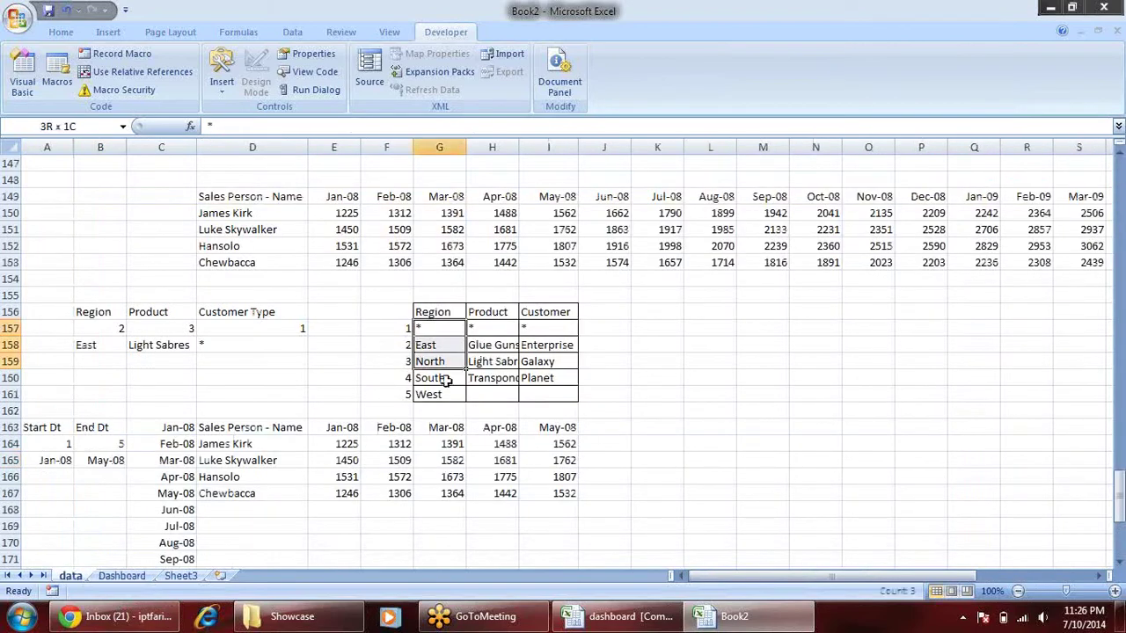
pyautogui.click(458, 328)
pyautogui.click(456, 347)
pyautogui.click(457, 363)
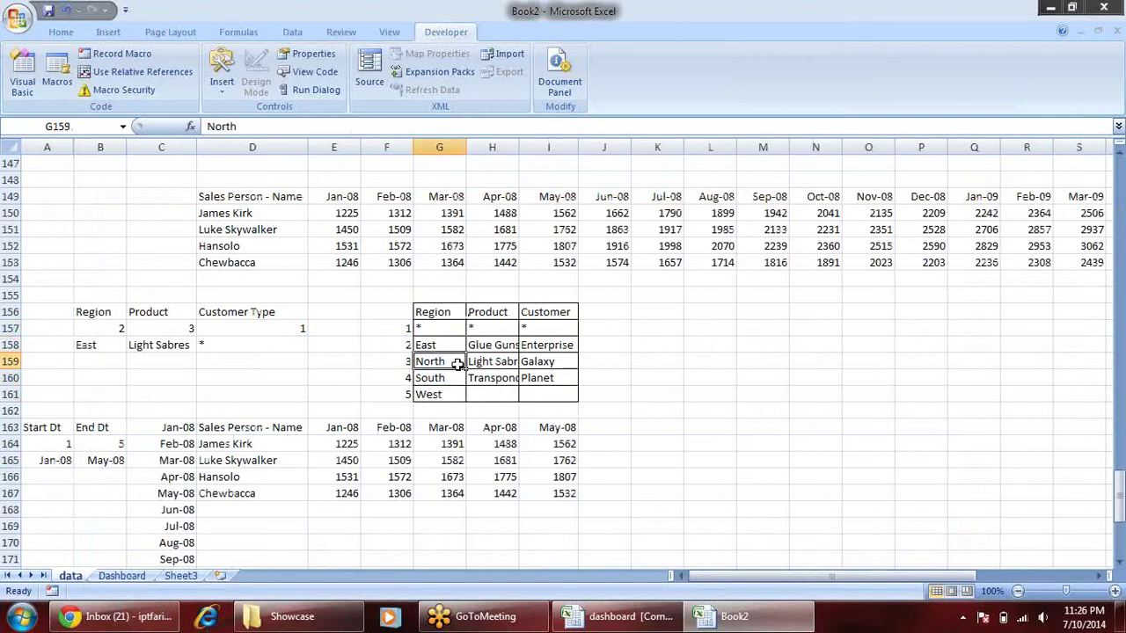
pyautogui.click(451, 378)
pyautogui.click(461, 392)
pyautogui.hotkey('alt', 'Tab')
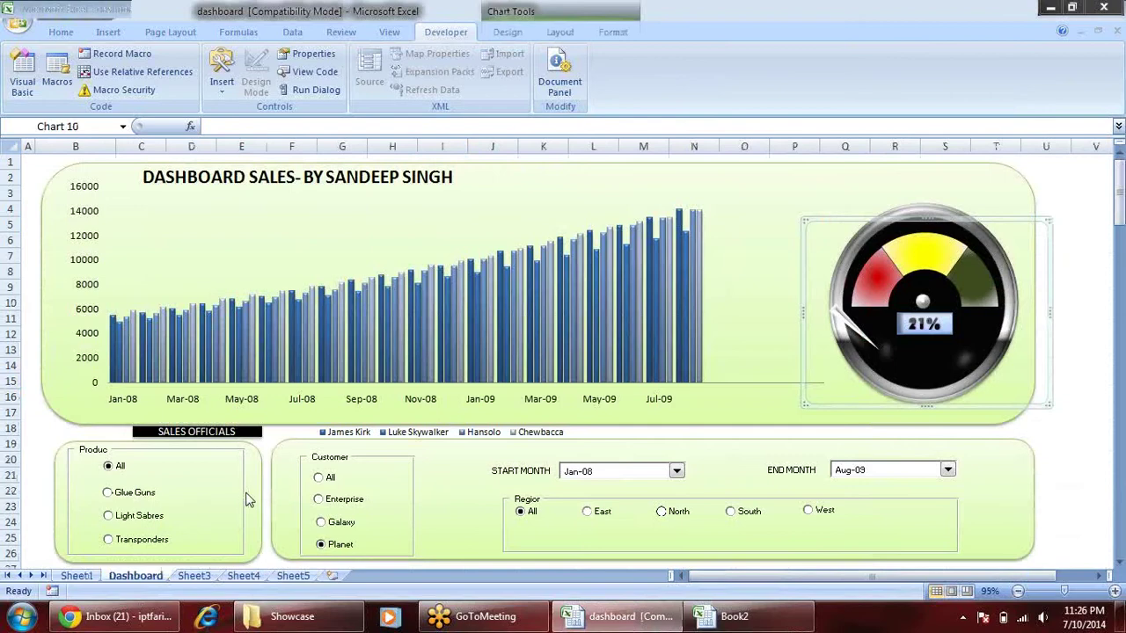
pyautogui.hotkey('alt', 'Tab')
# - Duplicate an option button with Ctrl+D for a fifth Region choice on Dashboard
pyautogui.click(122, 576)
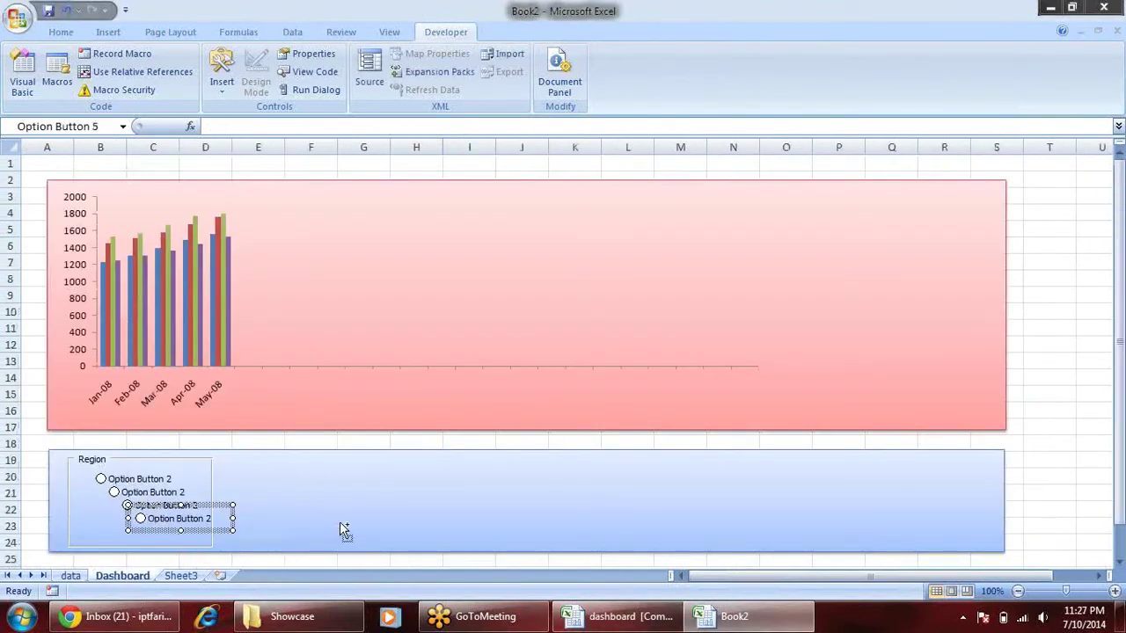
pyautogui.hotkey('ctrl', 'd')
pyautogui.click(154, 476)
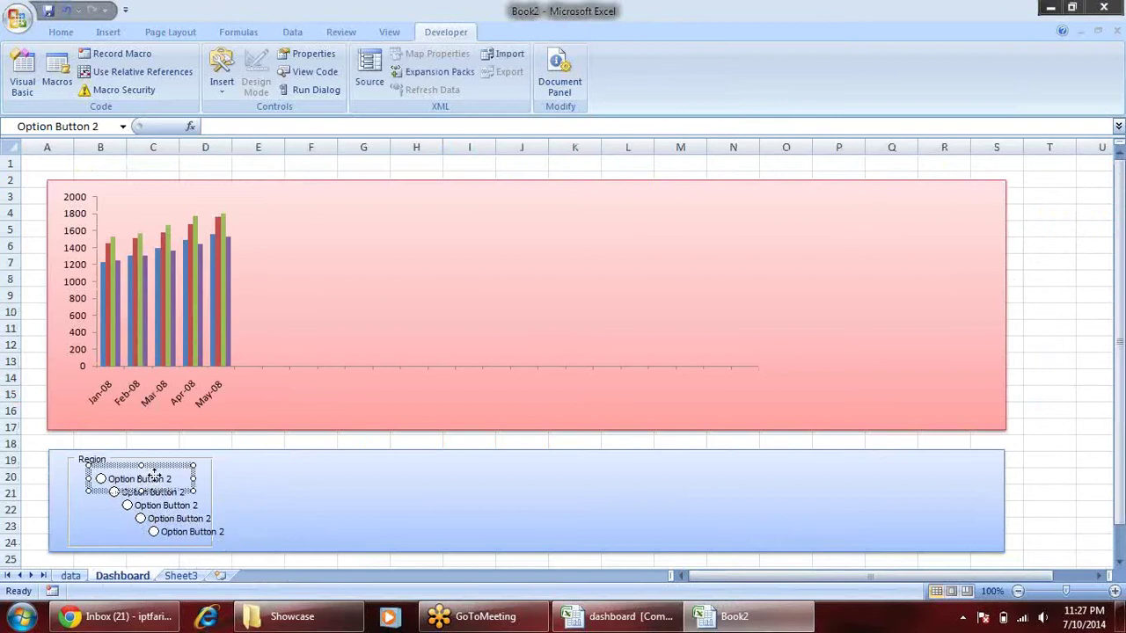
# - Select all five Region option buttons together, starting from the bottom one
pyautogui.rightClick(154, 476)
pyautogui.click(115, 464)
pyautogui.scroll(-3, 339, 422)
pyautogui.click(191, 437)
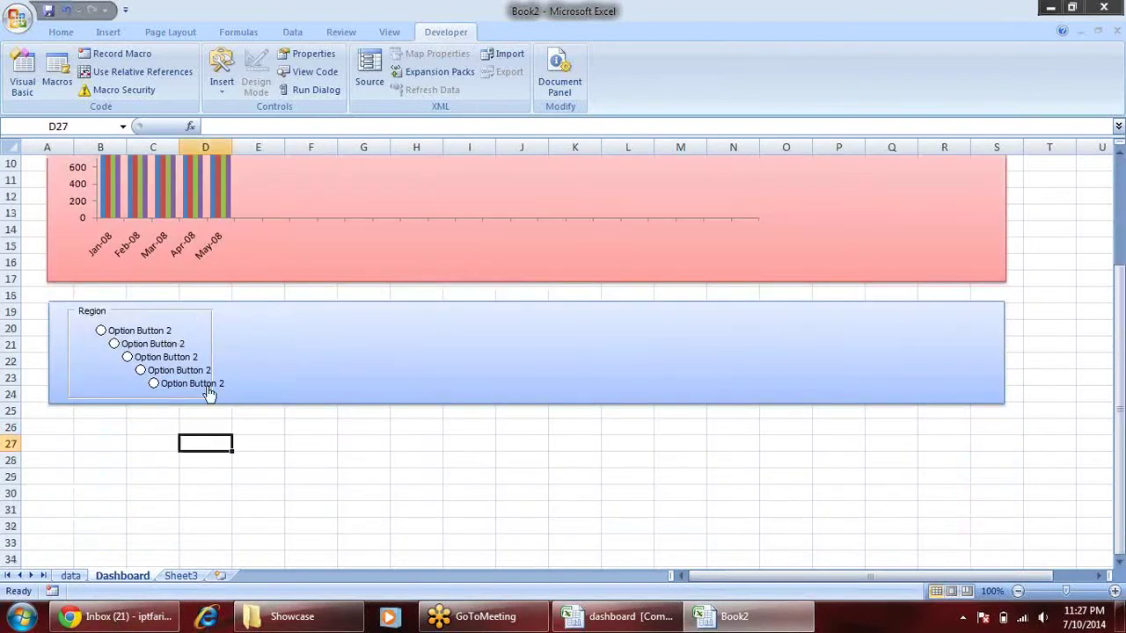
pyautogui.keyDown('ctrl'); pyautogui.click(119, 340); pyautogui.keyUp('ctrl')
pyautogui.press('Escape')
pyautogui.keyDown('ctrl'); pyautogui.click(185, 387); pyautogui.keyUp('ctrl')
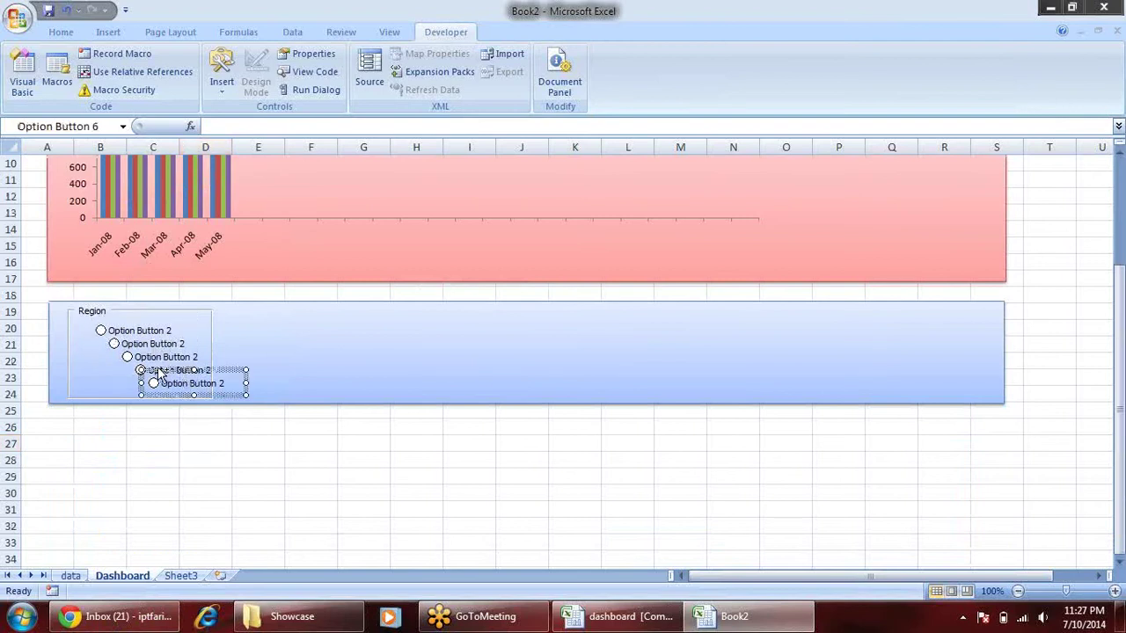
pyautogui.keyDown('ctrl'); pyautogui.click(134, 357); pyautogui.keyUp('ctrl')
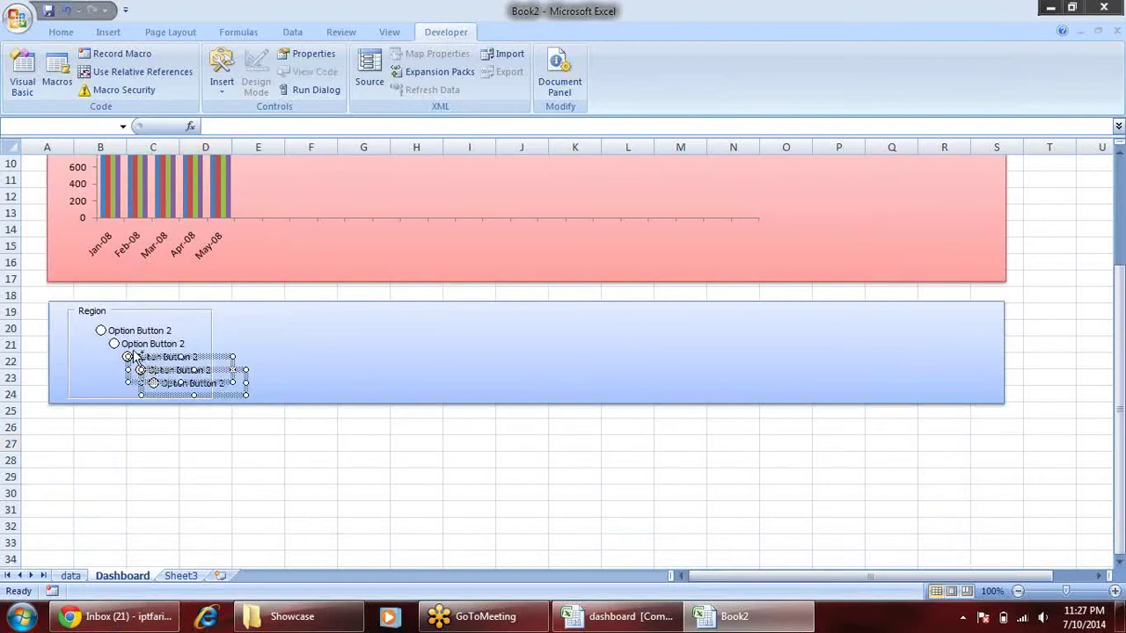
pyautogui.keyDown('ctrl'); pyautogui.click(124, 344); pyautogui.keyUp('ctrl')
pyautogui.keyDown('ctrl'); pyautogui.click(110, 331); pyautogui.keyUp('ctrl')
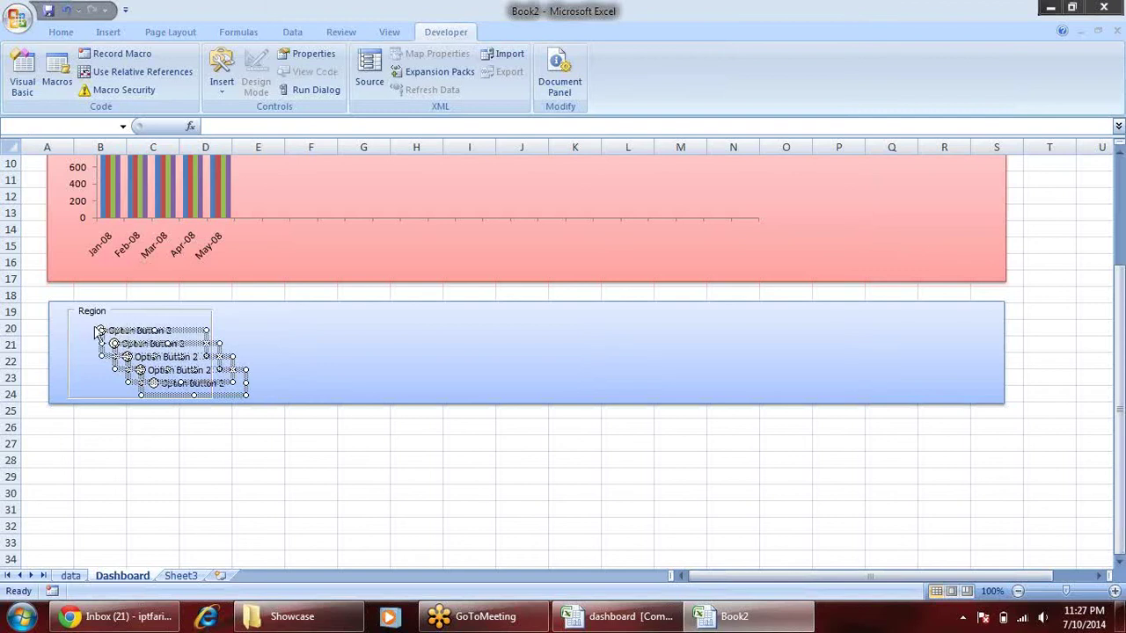
pyautogui.moveTo(101, 331); pyautogui.dragTo(193, 345)
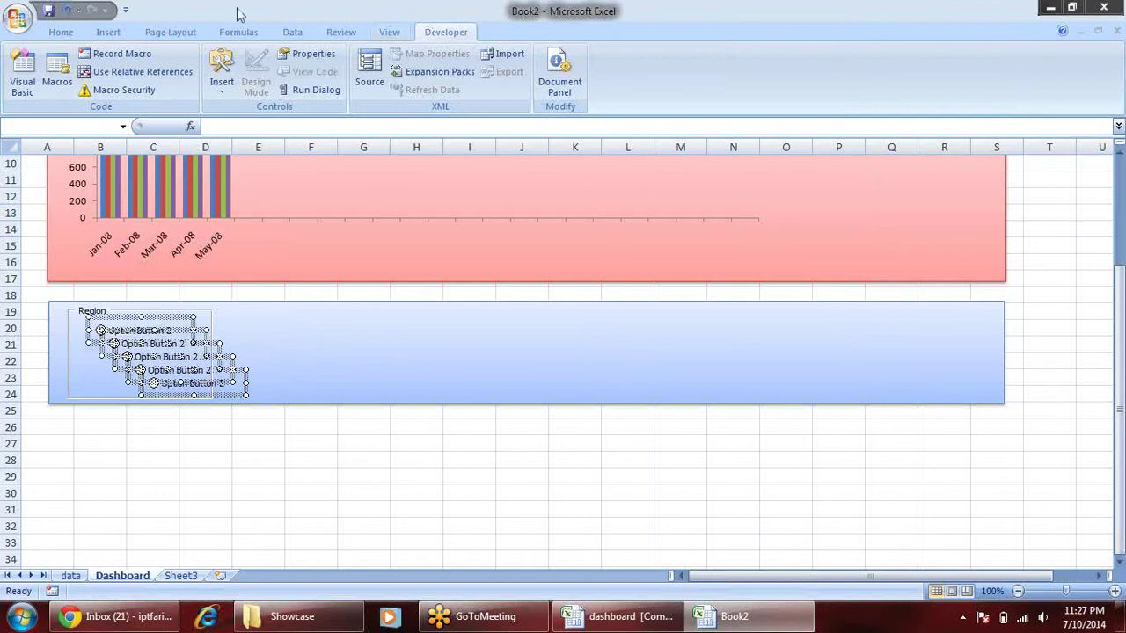
pyautogui.click(57, 33)
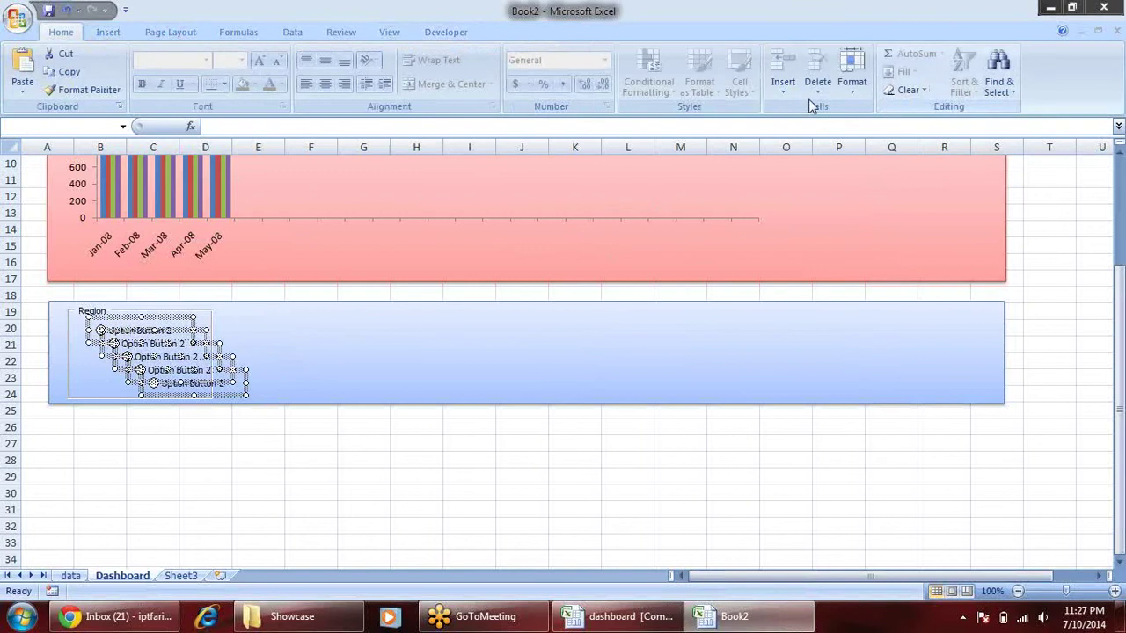
# - Show the Selection and Visibility pane listing the option buttons, group box, rectangles and chart
pyautogui.click(999, 90)
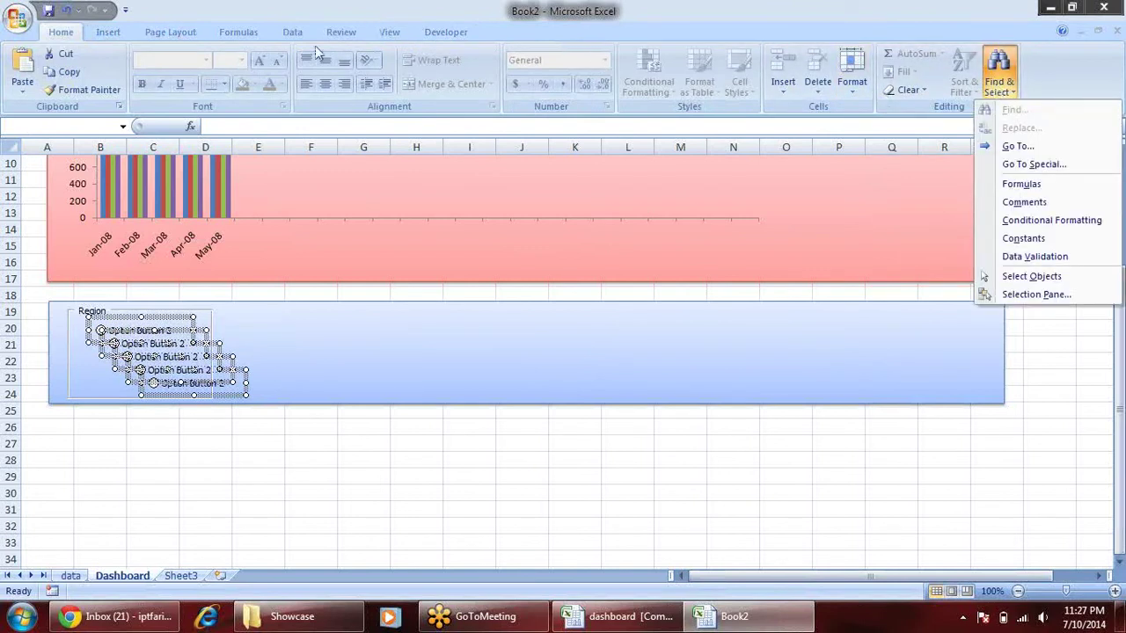
pyautogui.click(108, 31)
pyautogui.click(448, 33)
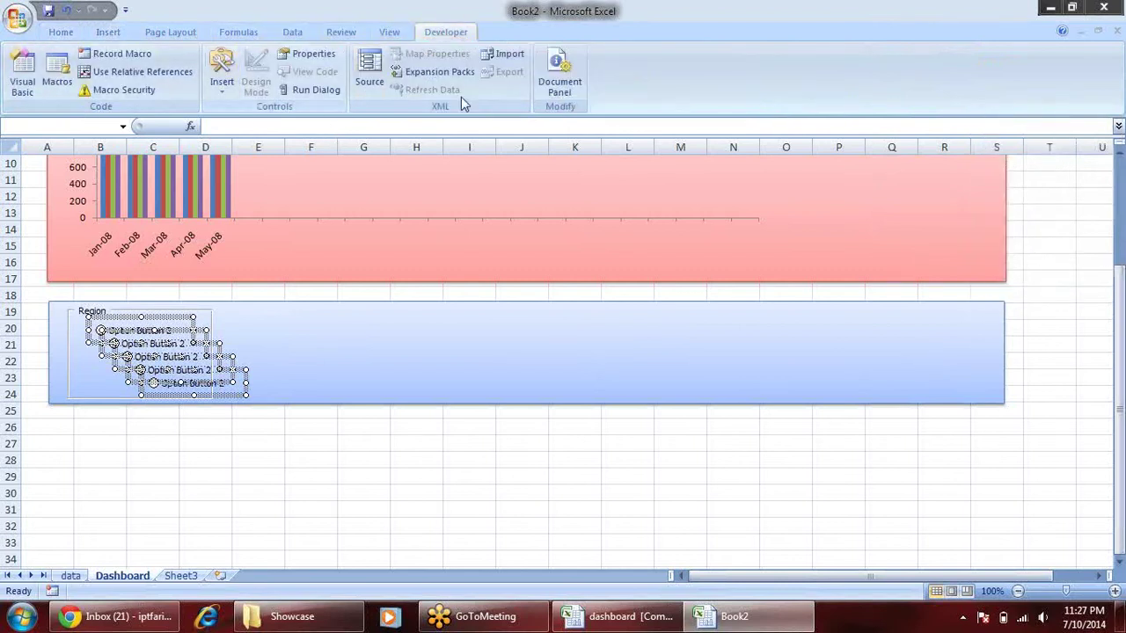
pyautogui.click(107, 32)
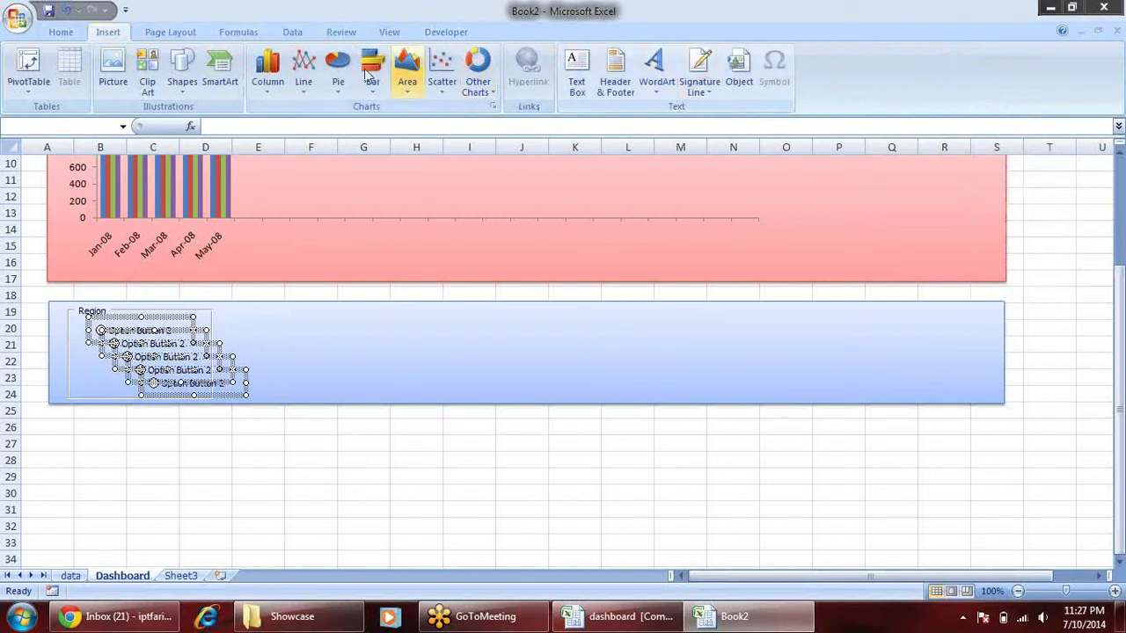
pyautogui.click(56, 33)
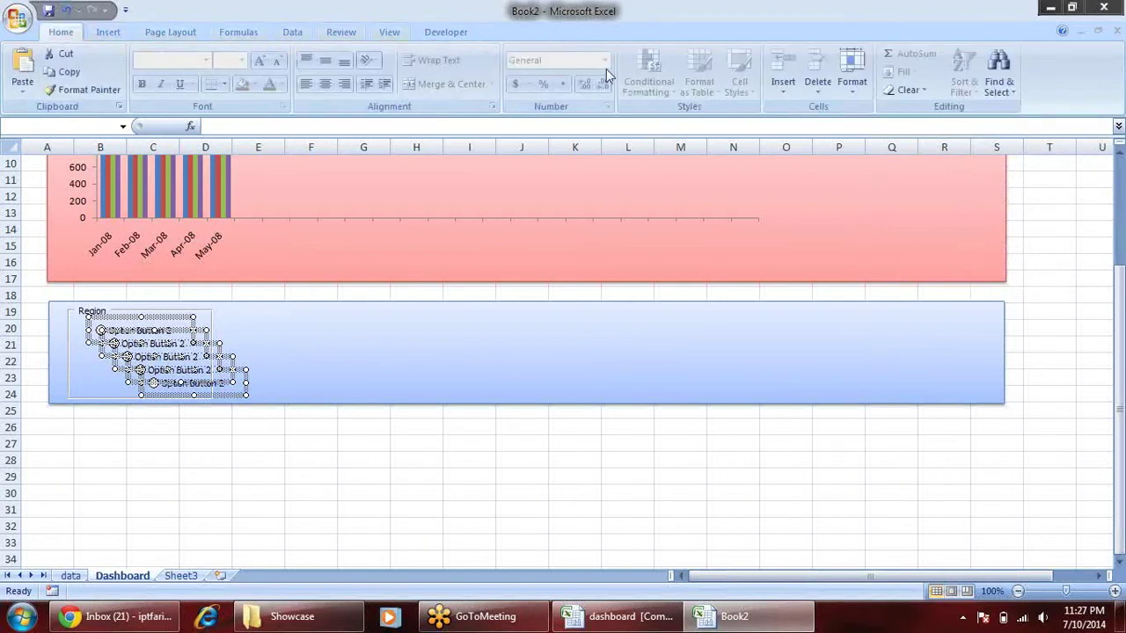
pyautogui.click(1005, 94)
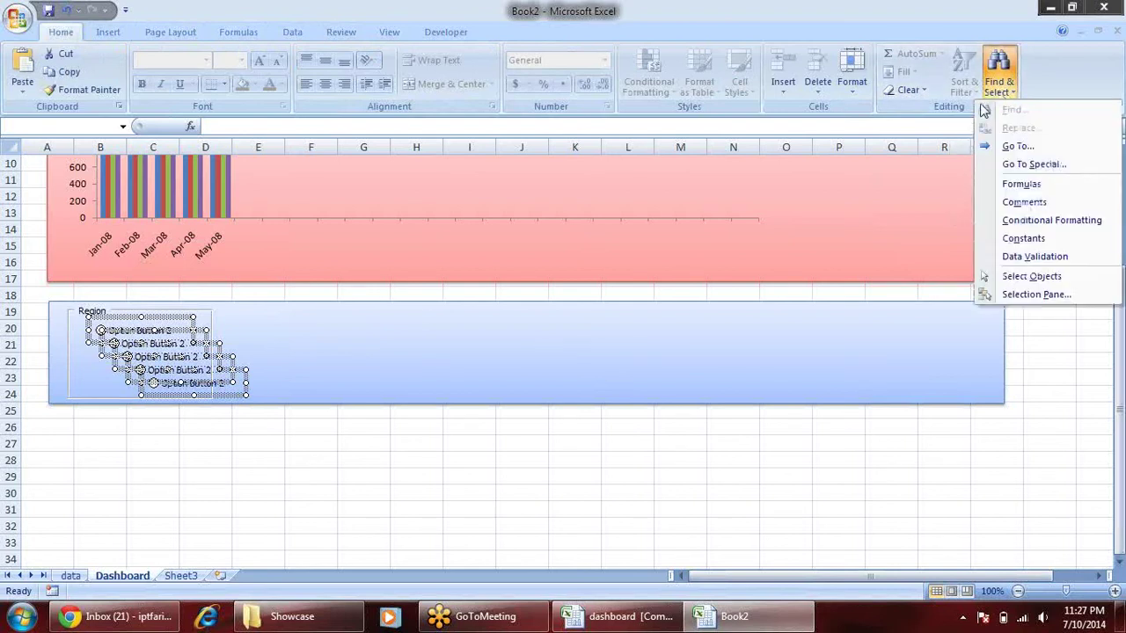
pyautogui.click(1036, 295)
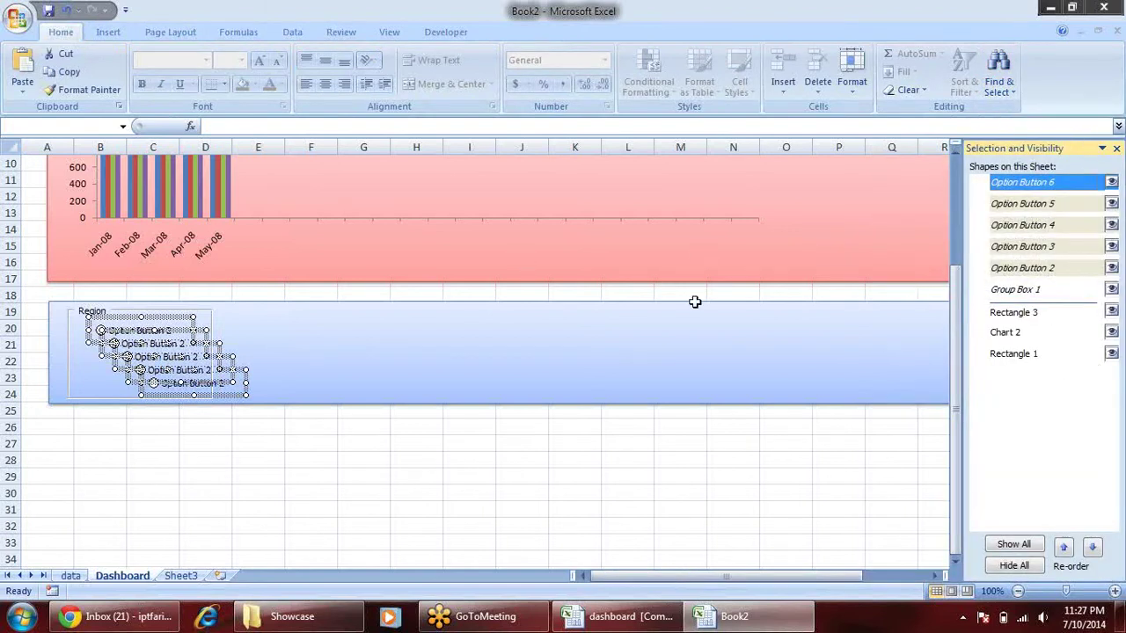
pyautogui.click(189, 446)
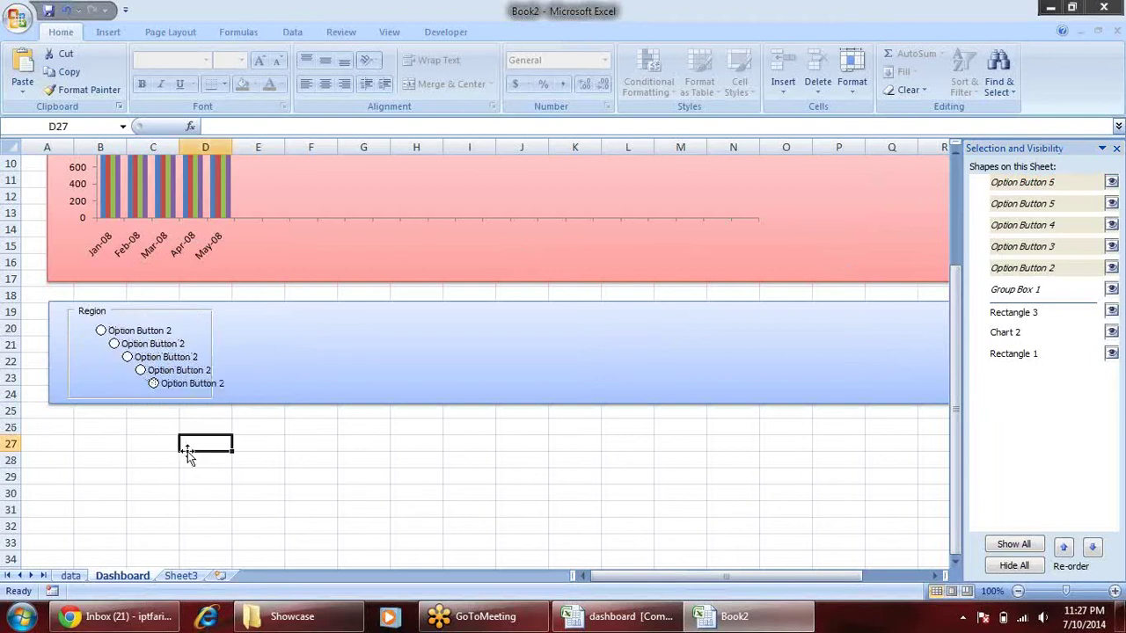
# - Move the bottom option button left so it lines up under the top one
pyautogui.click(154, 386)
pyautogui.rightClick(169, 387)
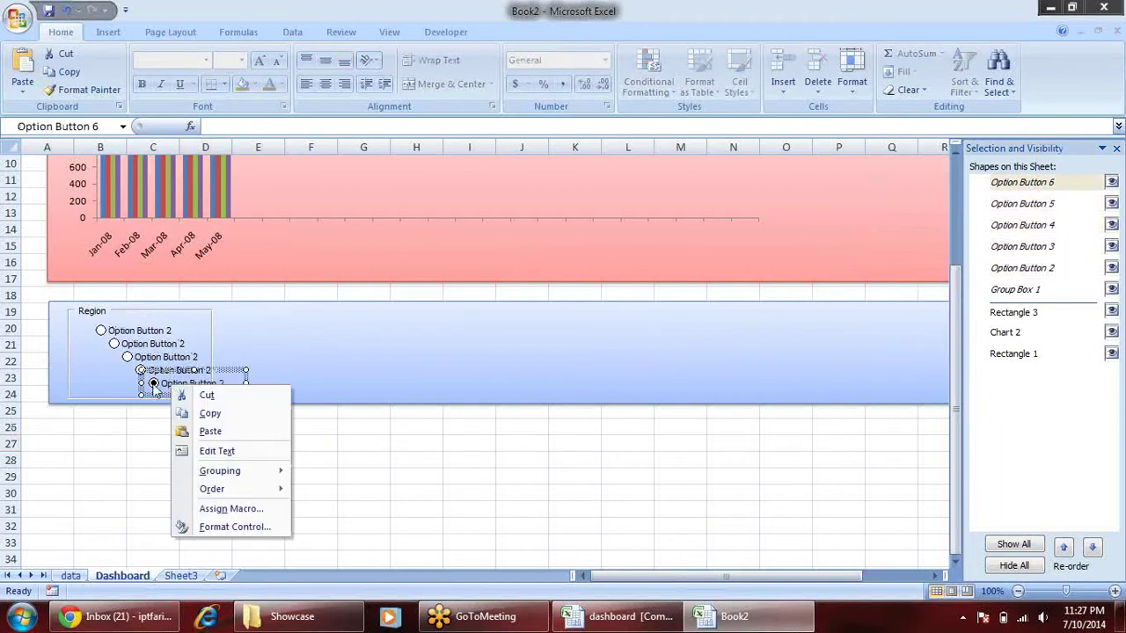
pyautogui.press('Escape')
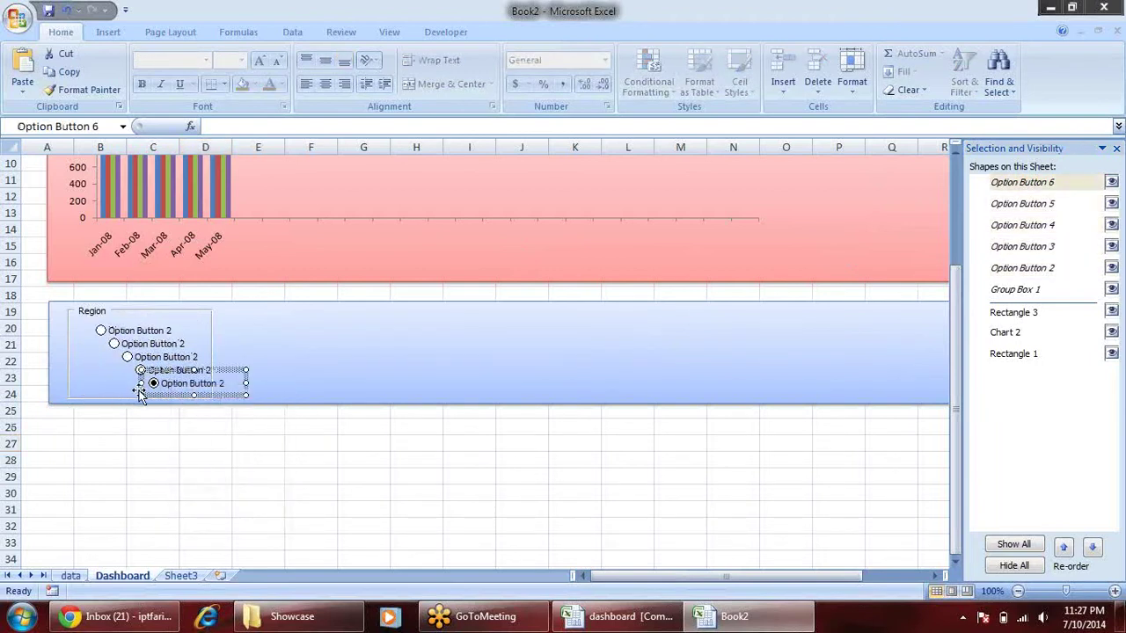
pyautogui.moveTo(99, 391); pyautogui.dragTo(89, 396)
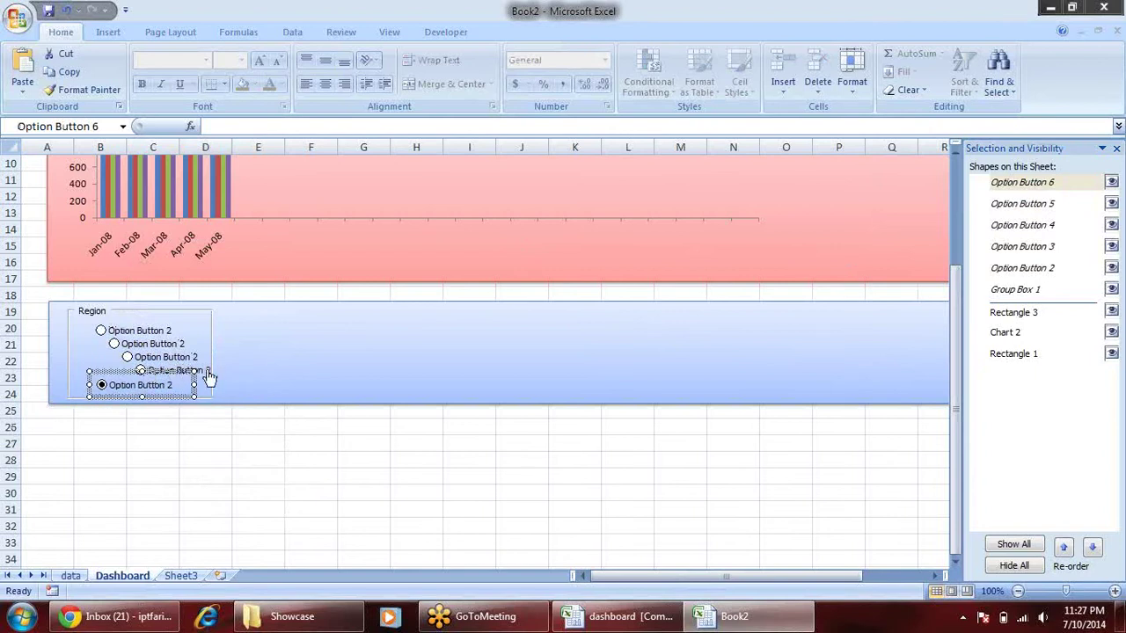
# - Stretch the blue panel and the Region group box down to row 28
pyautogui.click(294, 385)
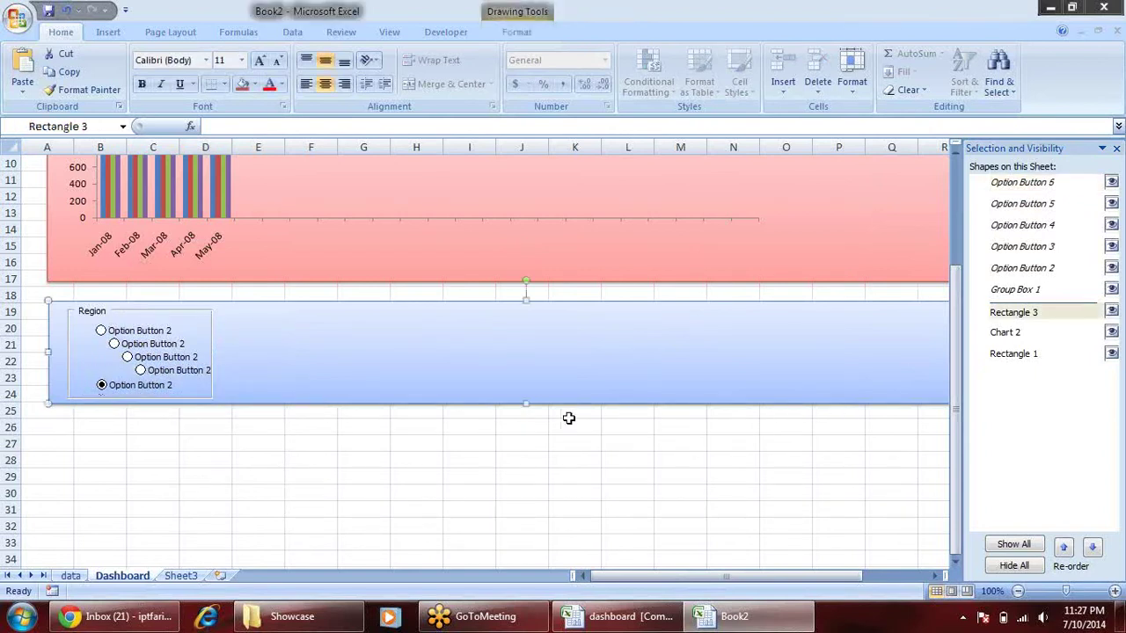
pyautogui.moveTo(526, 400); pyautogui.dragTo(524, 468)
pyautogui.keyDown('ctrl'); pyautogui.click(210, 398); pyautogui.keyUp('ctrl')
pyautogui.moveTo(140, 401); pyautogui.dragTo(141, 464)
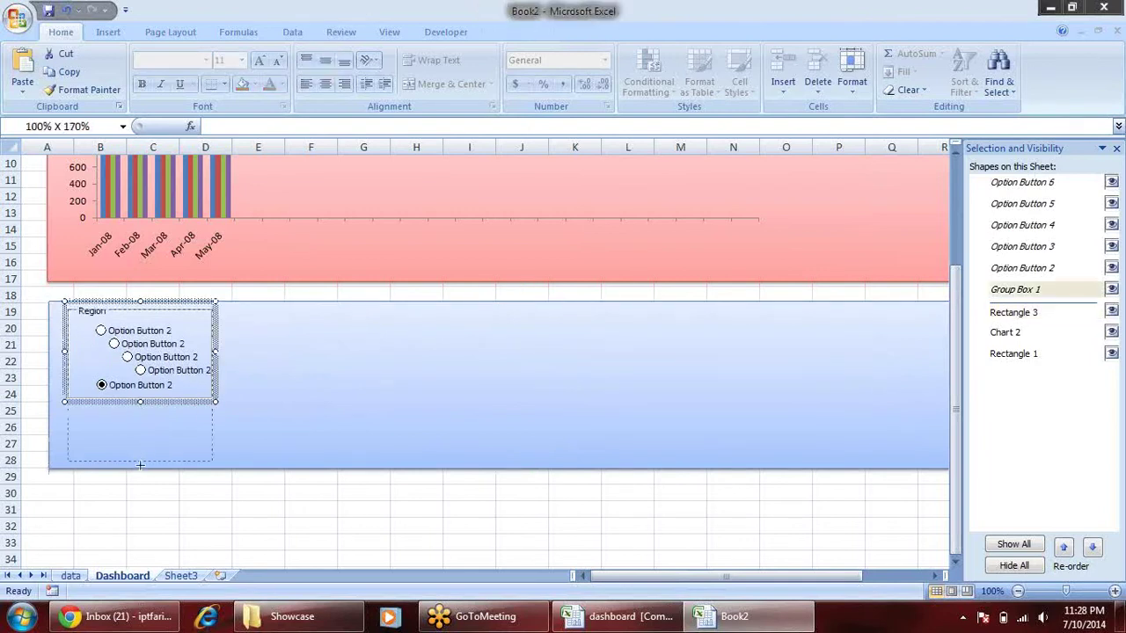
# - Restack the five option buttons evenly from row 21 down to row 27
pyautogui.rightClick(139, 395)
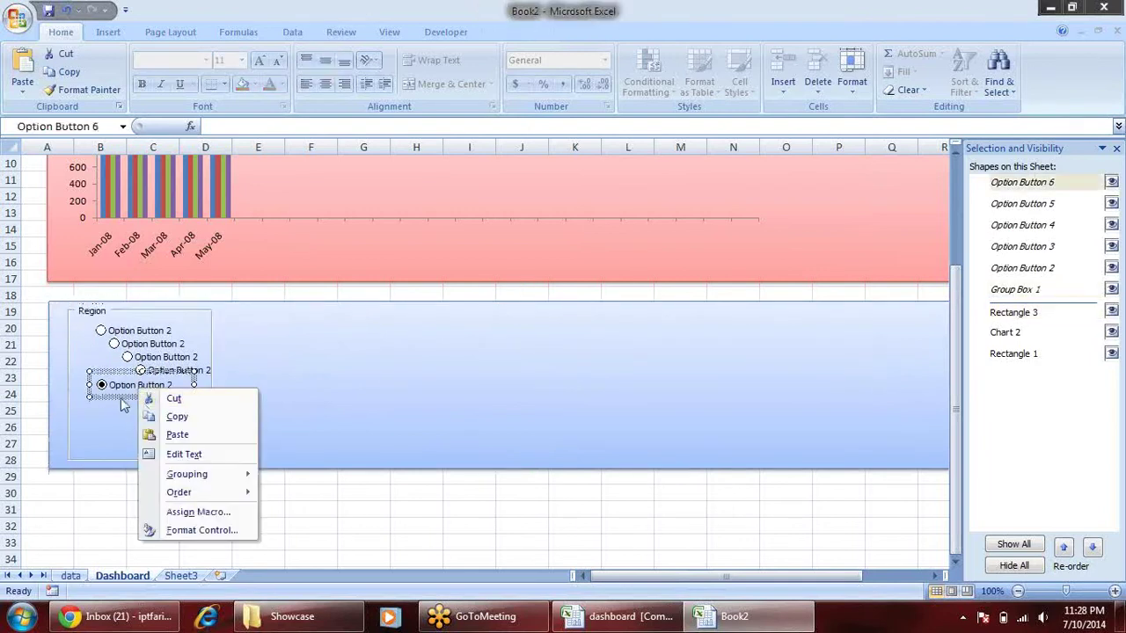
pyautogui.click(119, 403)
pyautogui.moveTo(119, 403); pyautogui.dragTo(114, 455)
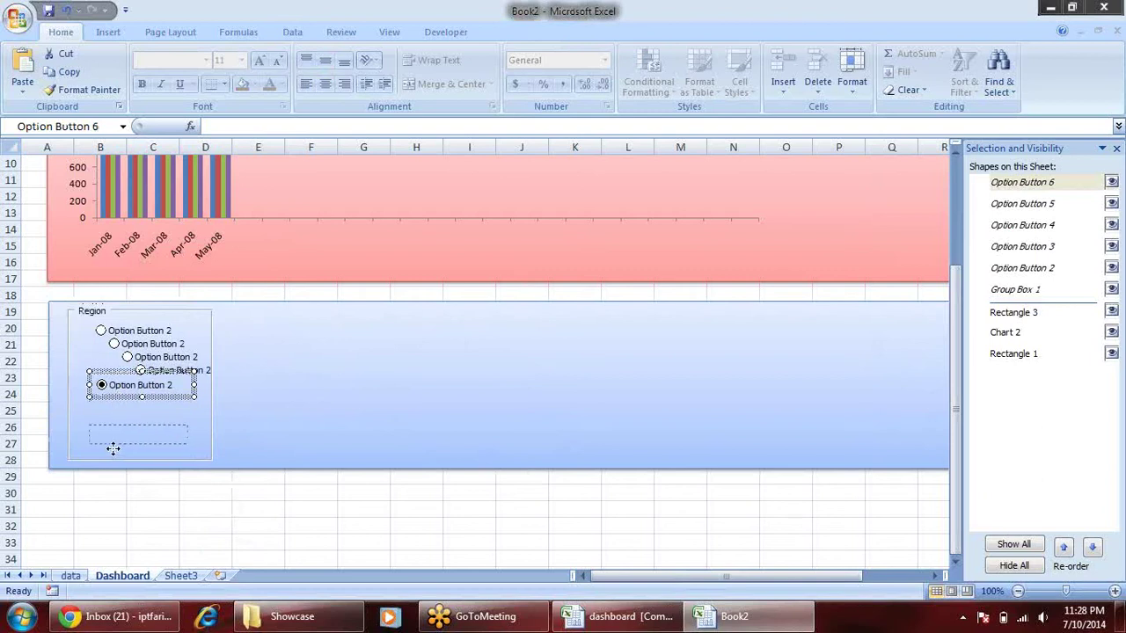
pyautogui.rightClick(167, 378)
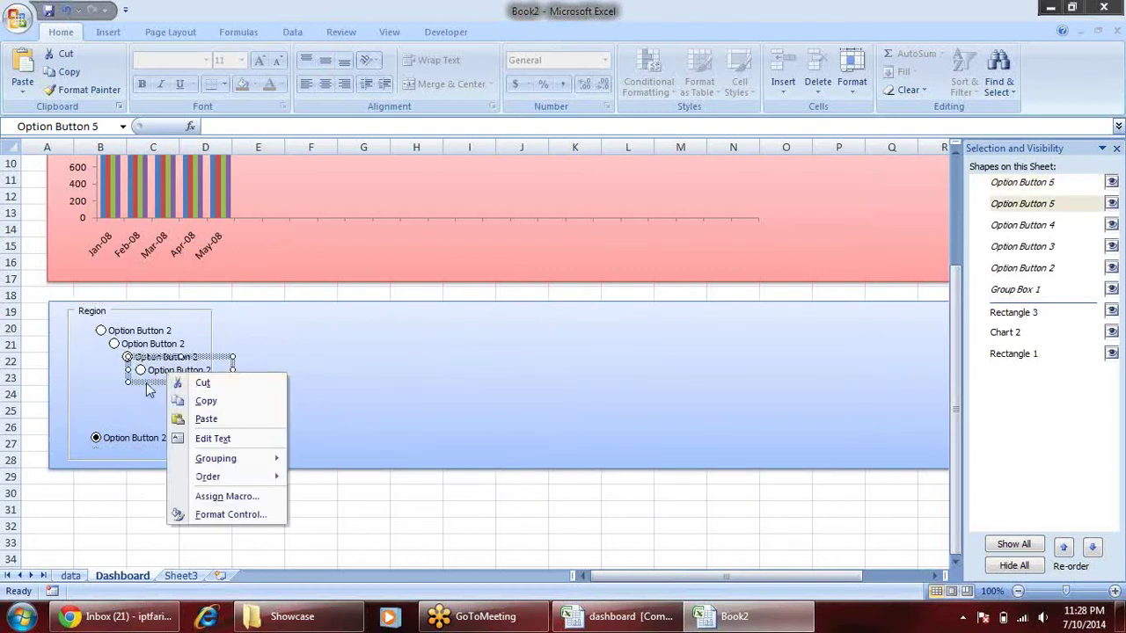
pyautogui.press('Escape')
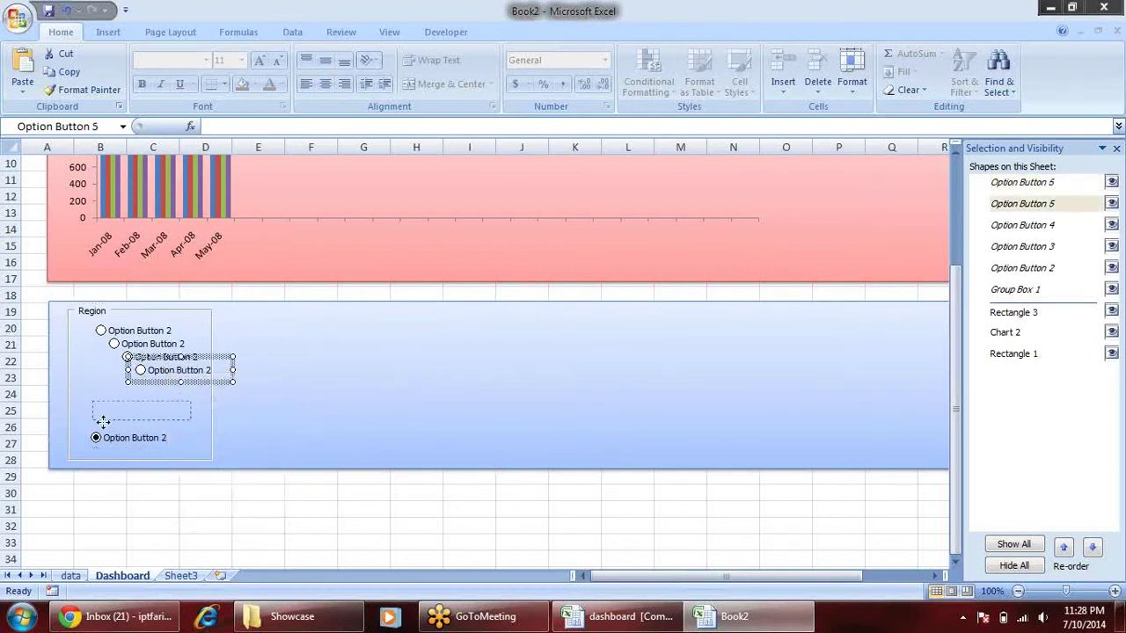
pyautogui.moveTo(103, 421); pyautogui.dragTo(97, 424)
pyautogui.rightClick(162, 368)
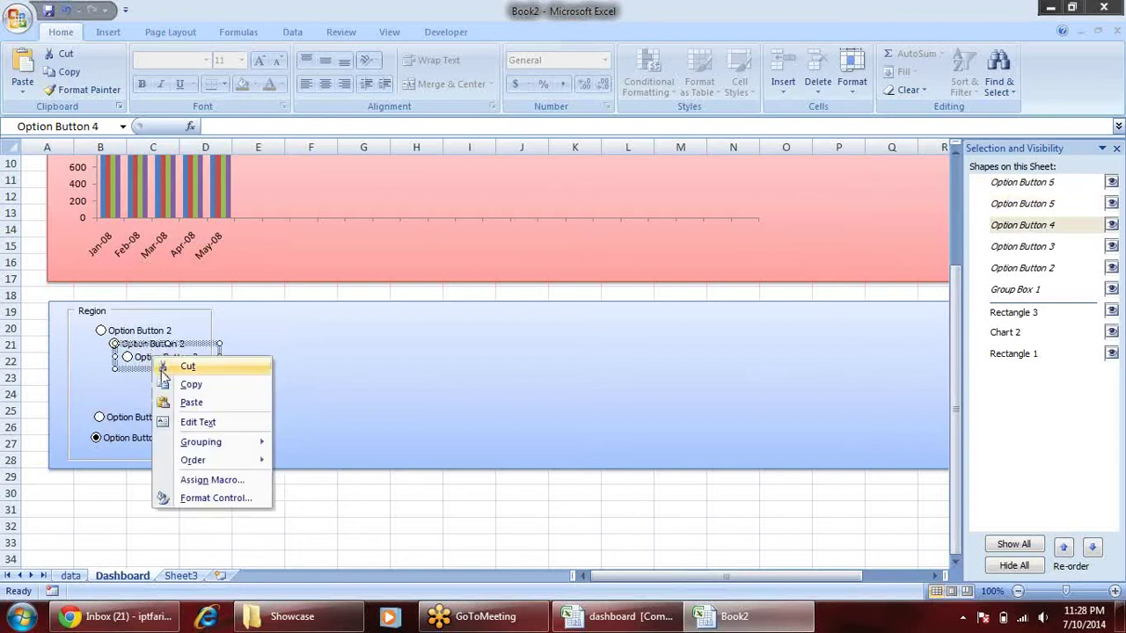
pyautogui.moveTo(132, 368); pyautogui.dragTo(109, 402)
pyautogui.rightClick(138, 350)
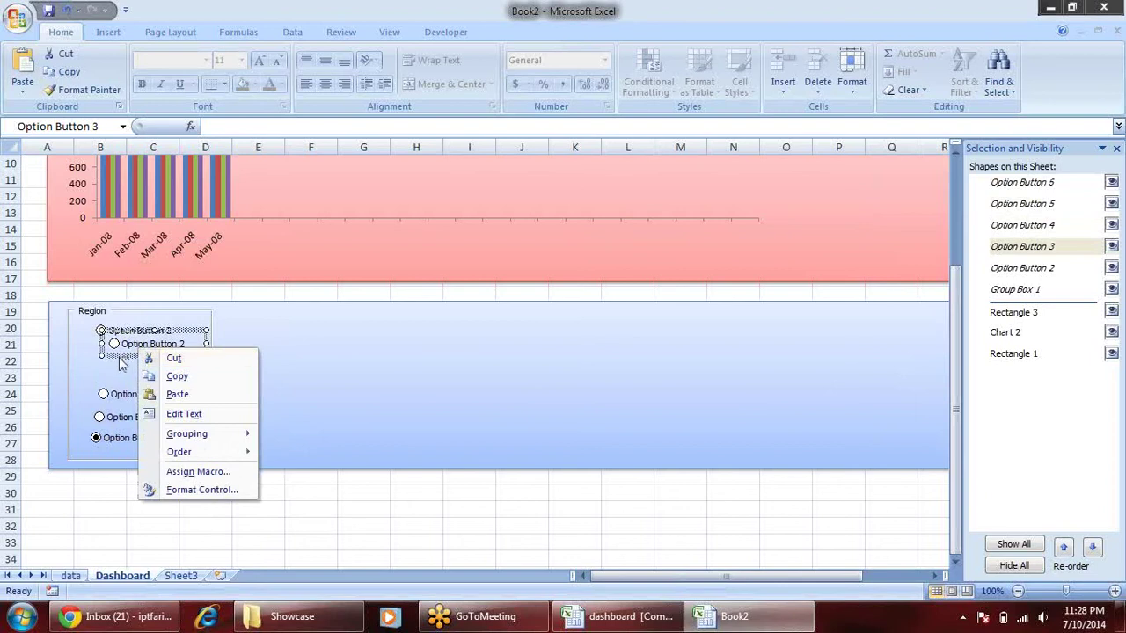
pyautogui.moveTo(122, 364); pyautogui.dragTo(110, 389)
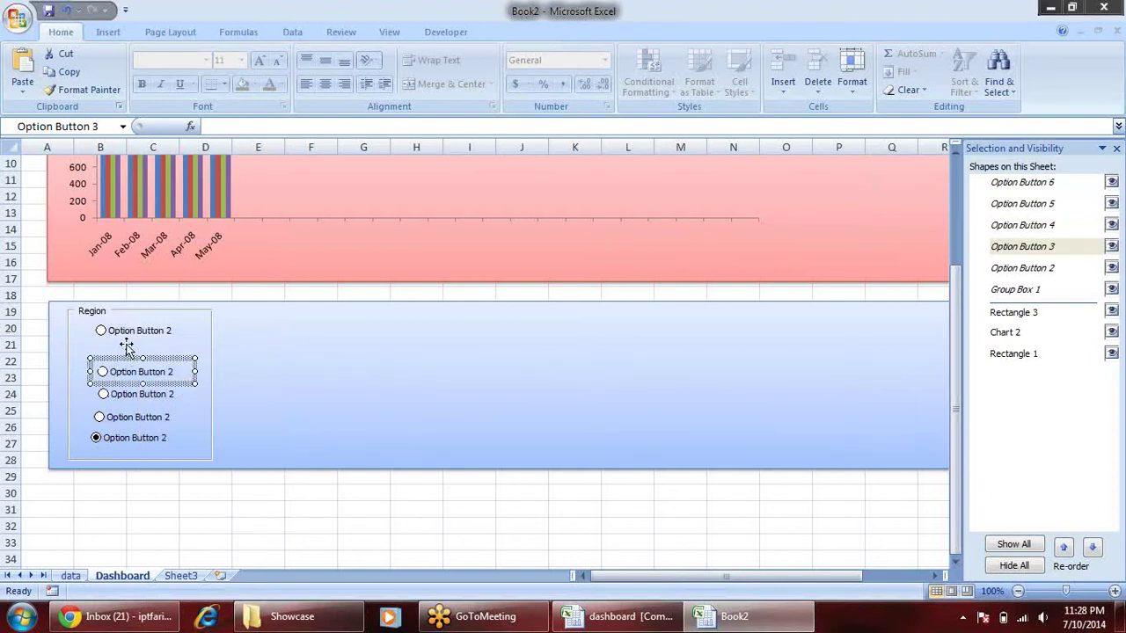
pyautogui.rightClick(132, 337)
pyautogui.moveTo(123, 349)
pyautogui.mouseDown()
pyautogui.moveTo(127, 370)
pyautogui.moveTo(145, 354)
pyautogui.moveTo(104, 354)
pyautogui.mouseUp()
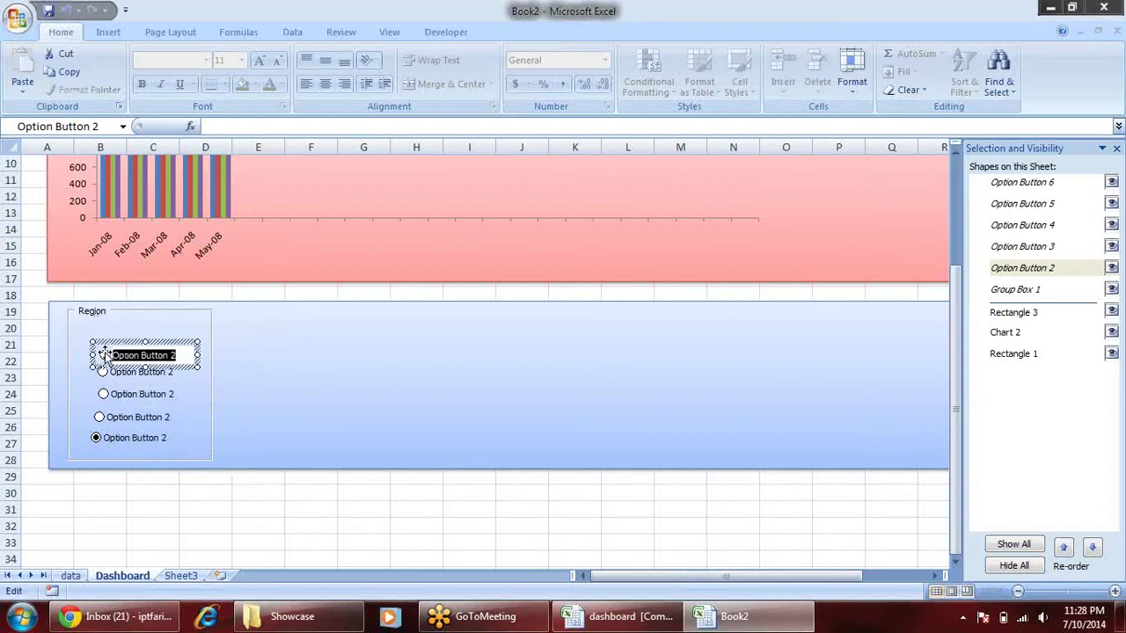
# - Label the first two option buttons All and East, checking the data sheet's region list
pyautogui.write('All')
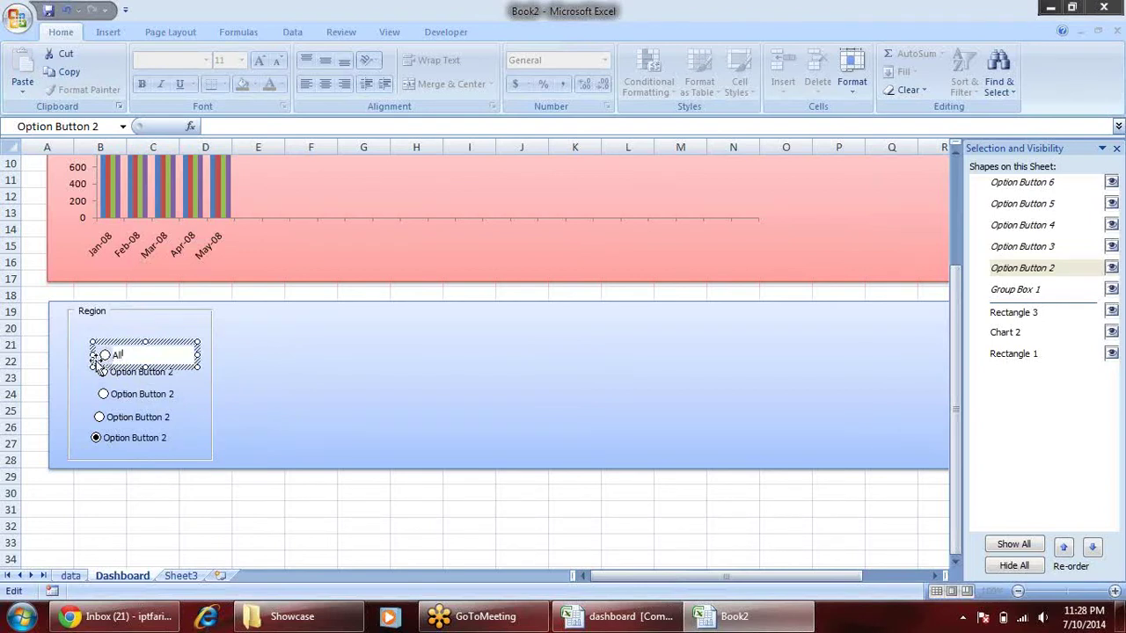
pyautogui.click(136, 374)
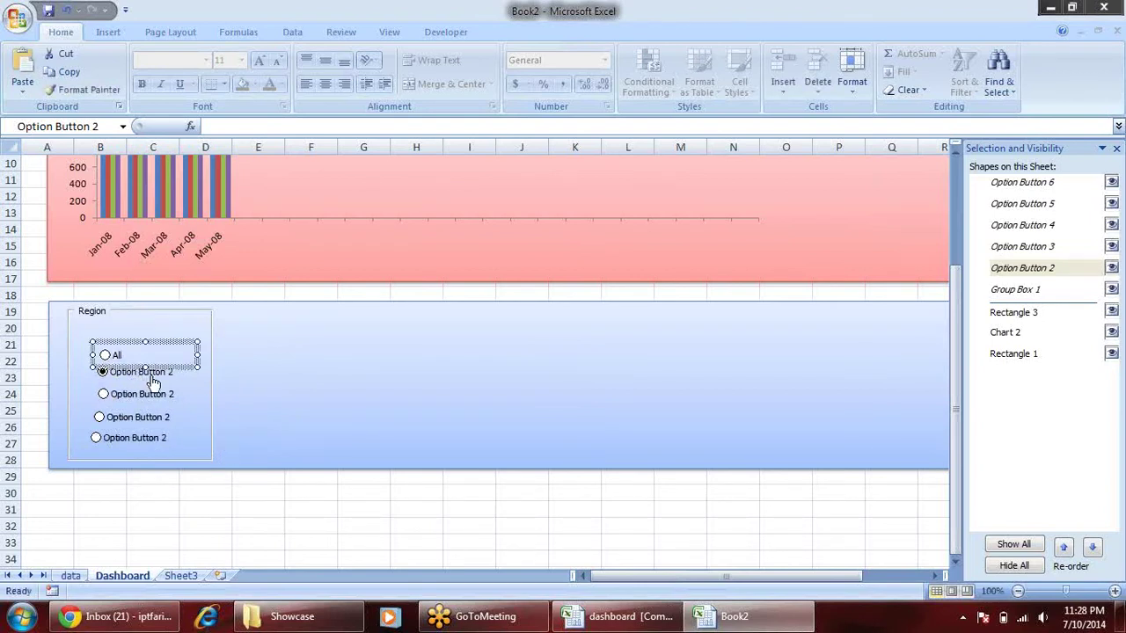
pyautogui.rightClick(170, 374)
pyautogui.click(200, 441)
pyautogui.moveTo(176, 372); pyautogui.dragTo(110, 372)
pyautogui.click(74, 573)
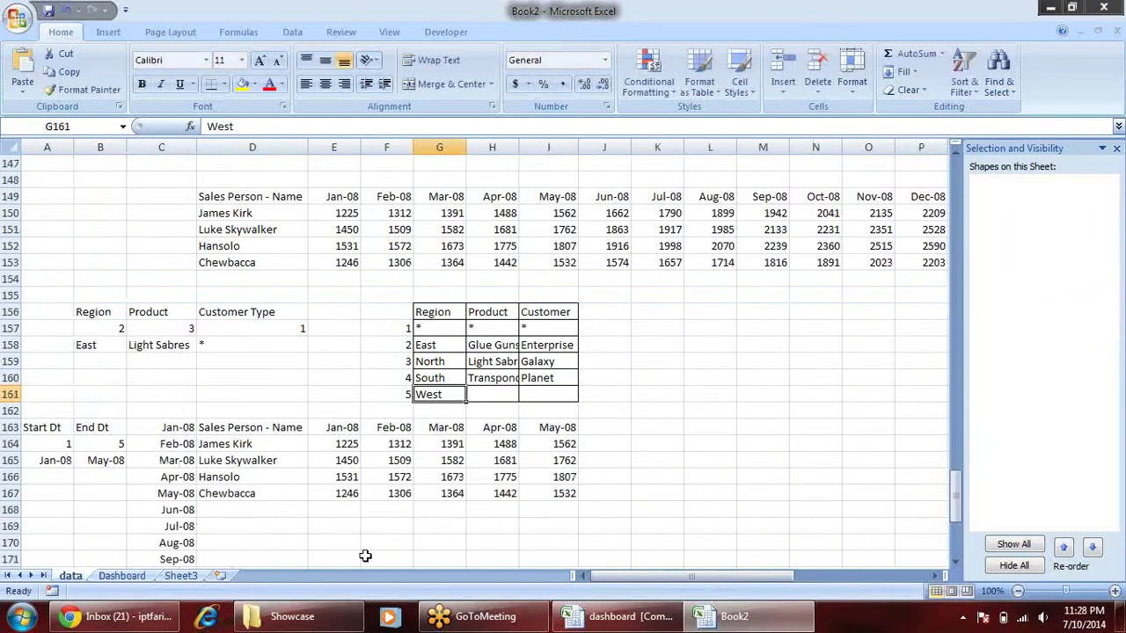
pyautogui.click(123, 575)
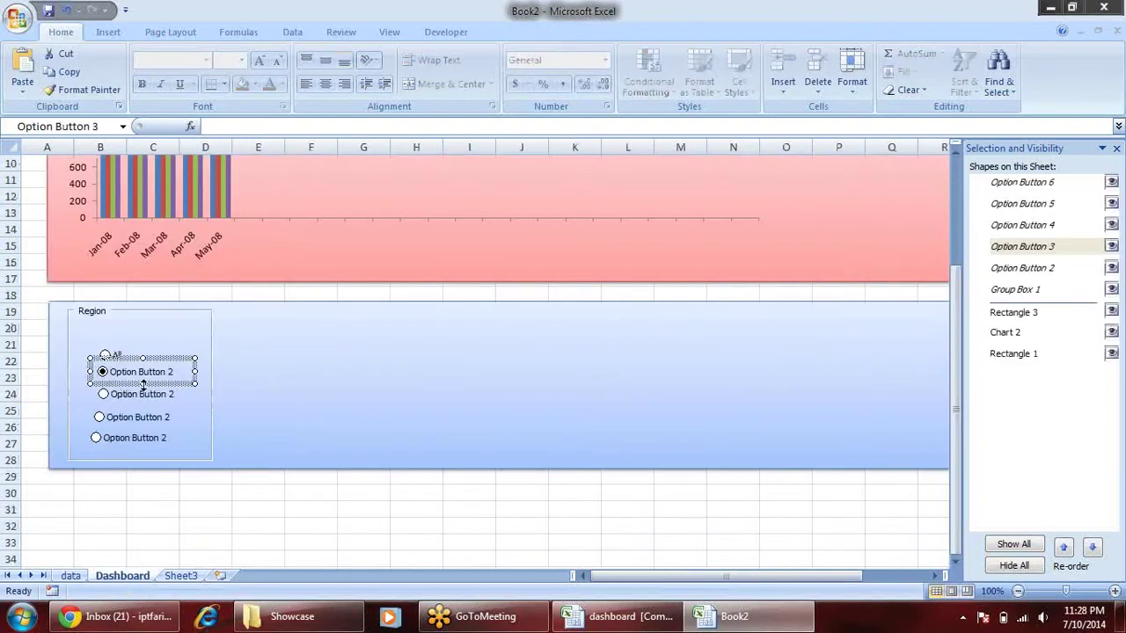
pyautogui.moveTo(182, 371); pyautogui.dragTo(109, 372)
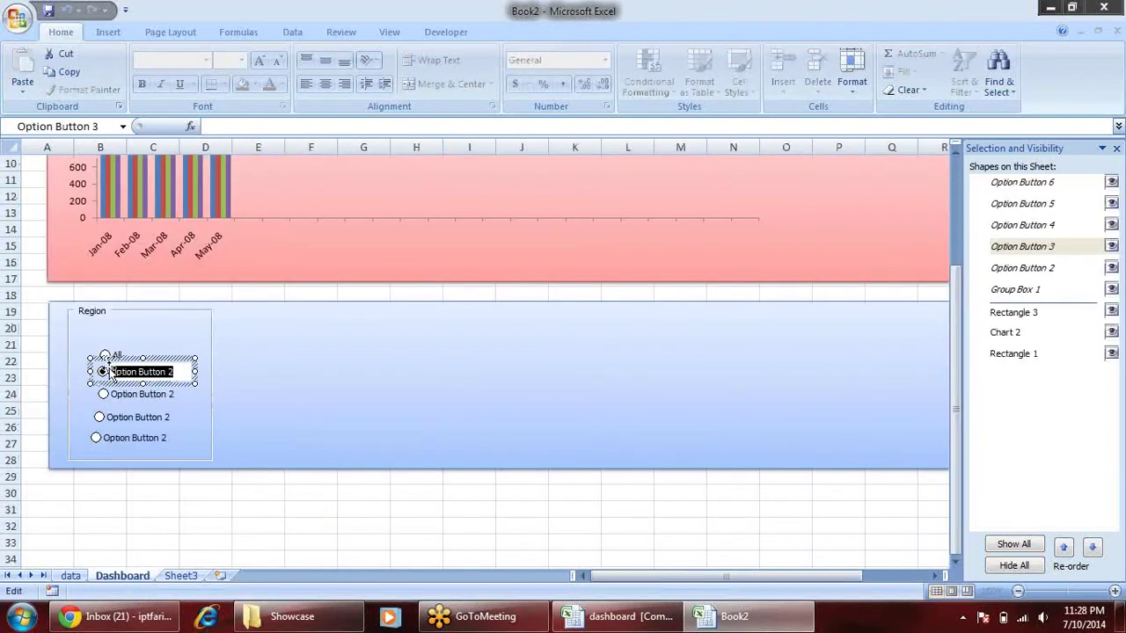
pyautogui.write('East')
# - Relabel the third and fourth option buttons North and South
pyautogui.rightClick(173, 397)
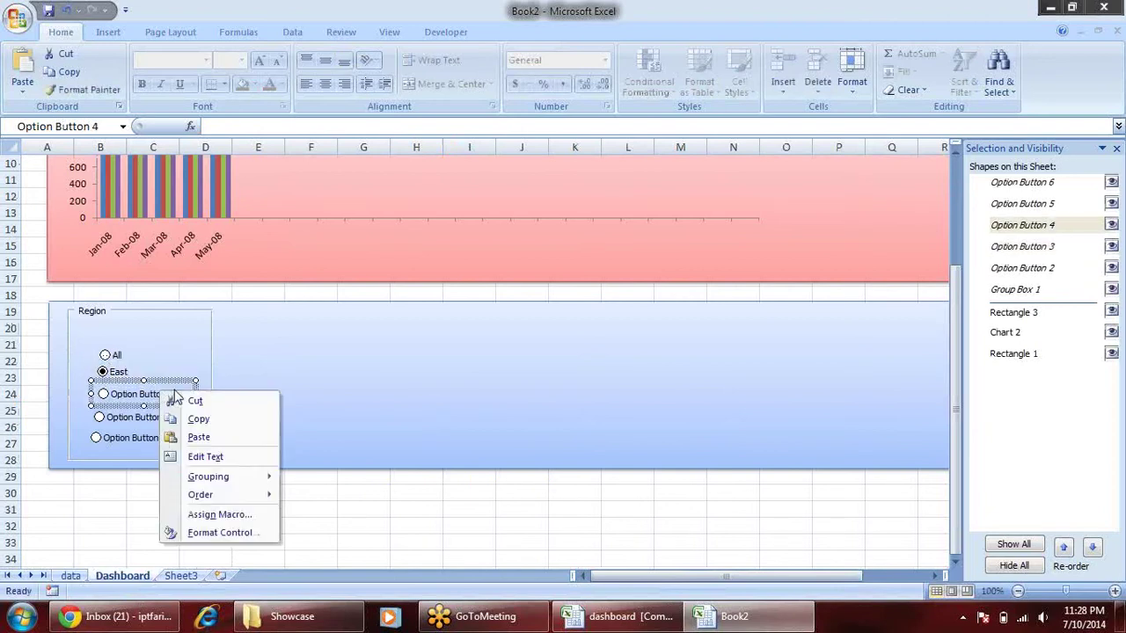
pyautogui.click(201, 456)
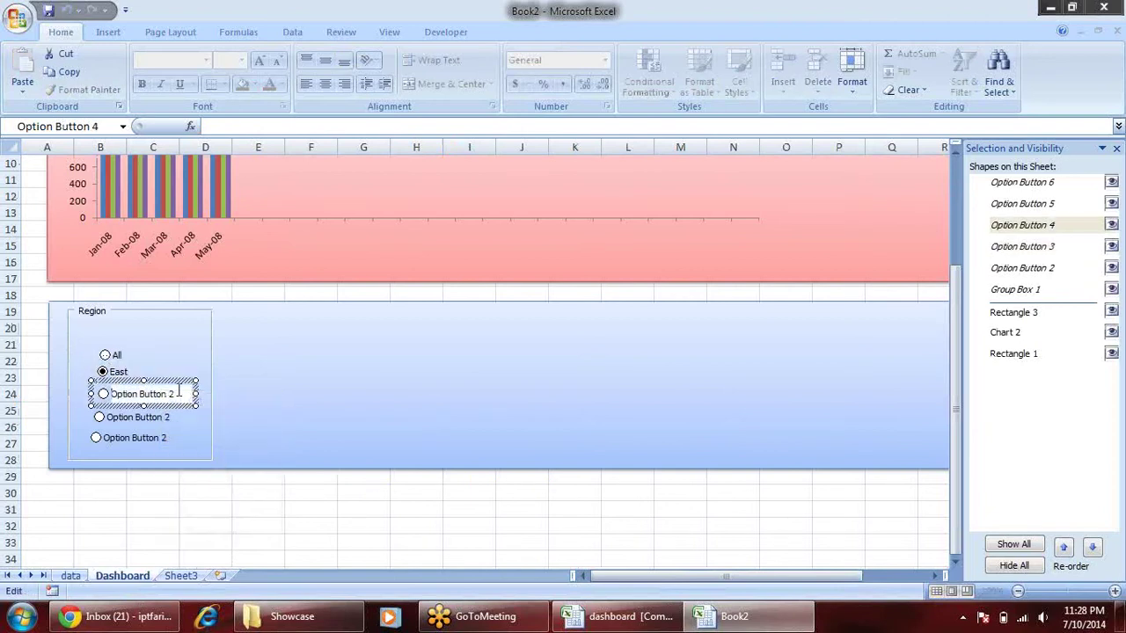
pyautogui.moveTo(179, 394); pyautogui.dragTo(62, 393)
pyautogui.write('North')
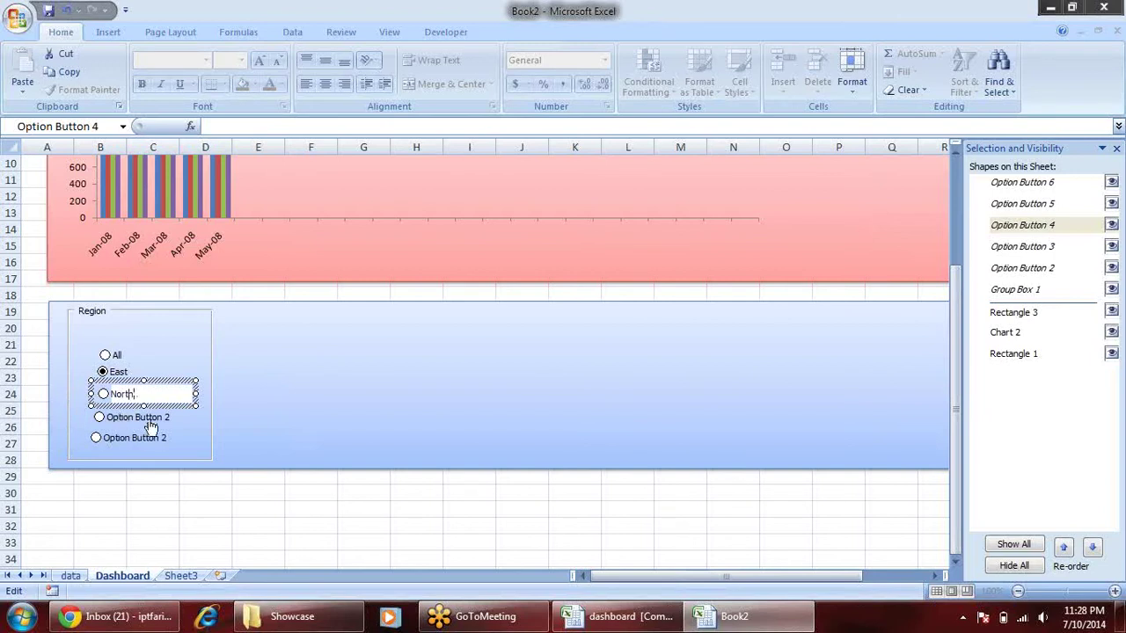
pyautogui.rightClick(144, 417)
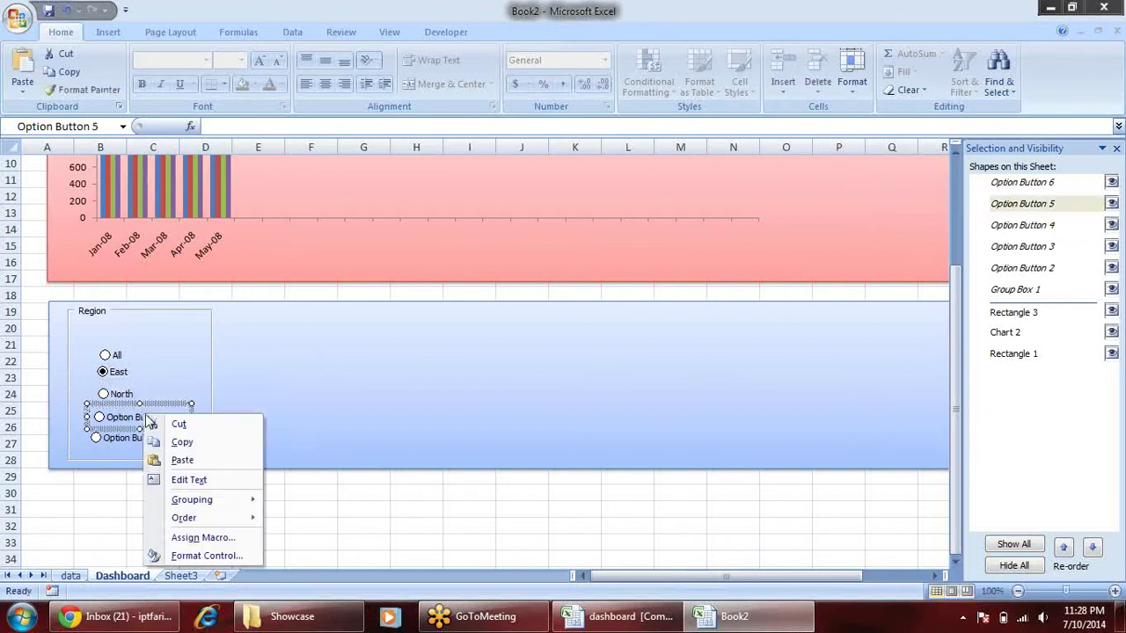
pyautogui.click(190, 480)
pyautogui.moveTo(176, 417); pyautogui.dragTo(107, 416)
pyautogui.write('South')
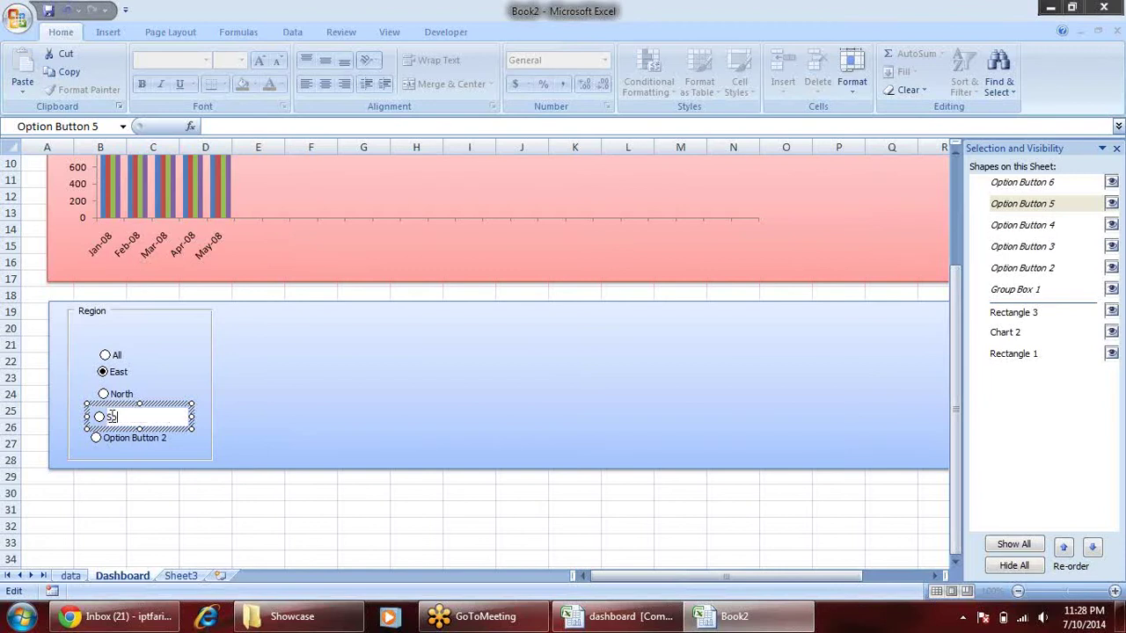
# - Relabel the bottom option button West
pyautogui.rightClick(165, 438)
pyautogui.click(220, 507)
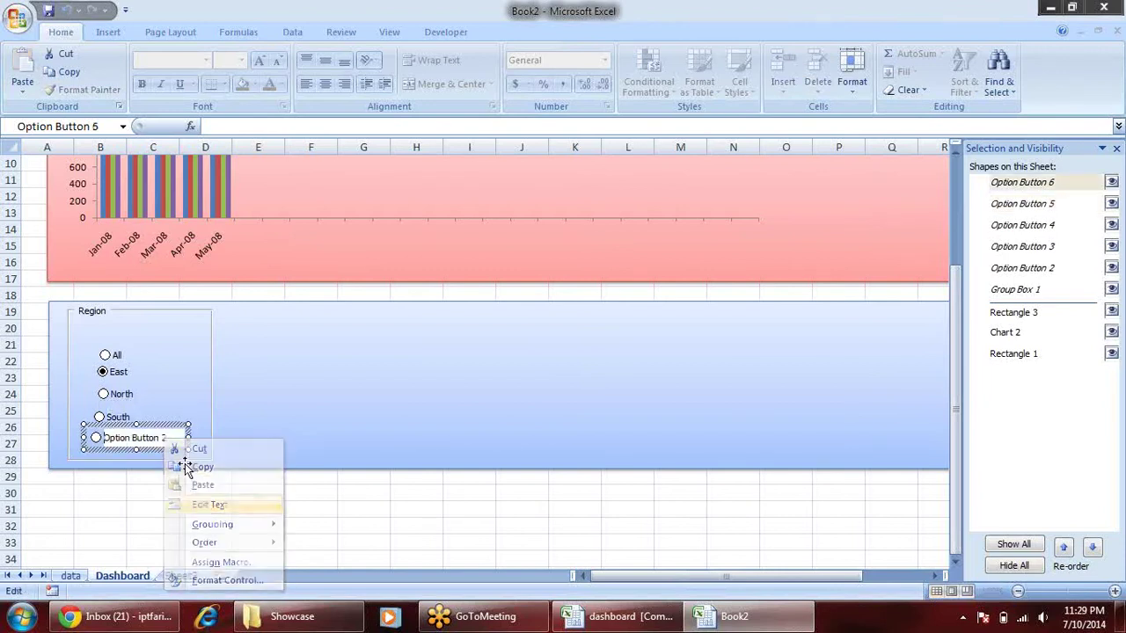
pyautogui.moveTo(169, 438); pyautogui.dragTo(106, 436)
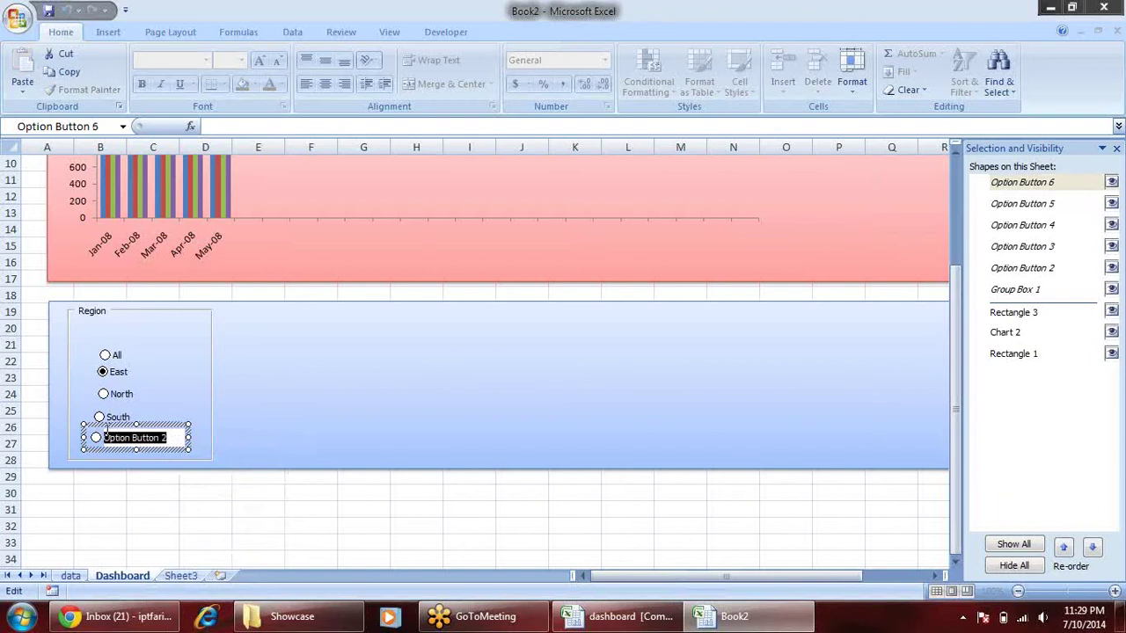
pyautogui.write('West')
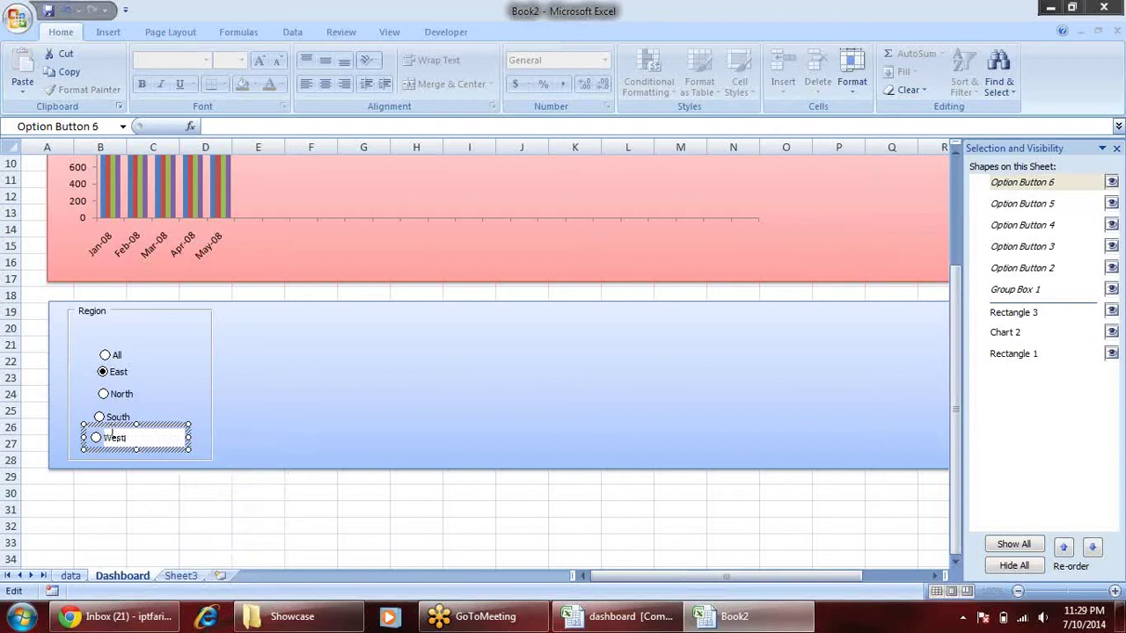
pyautogui.click(186, 507)
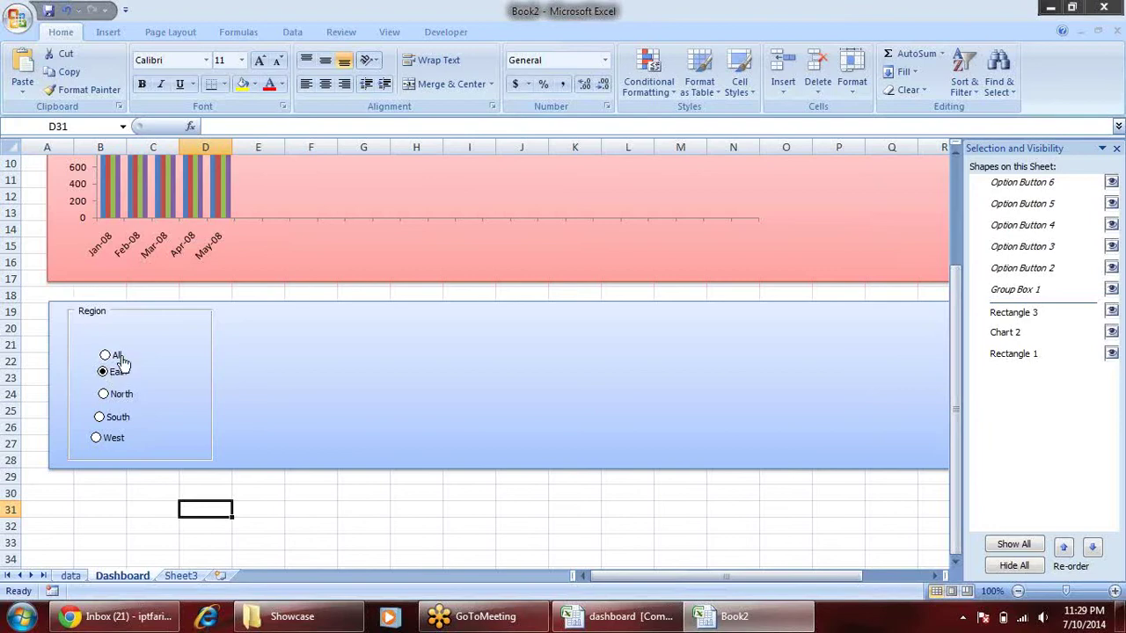
# - Link the option buttons' cell link to data!$B$157
pyautogui.rightClick(121, 362)
pyautogui.click(185, 498)
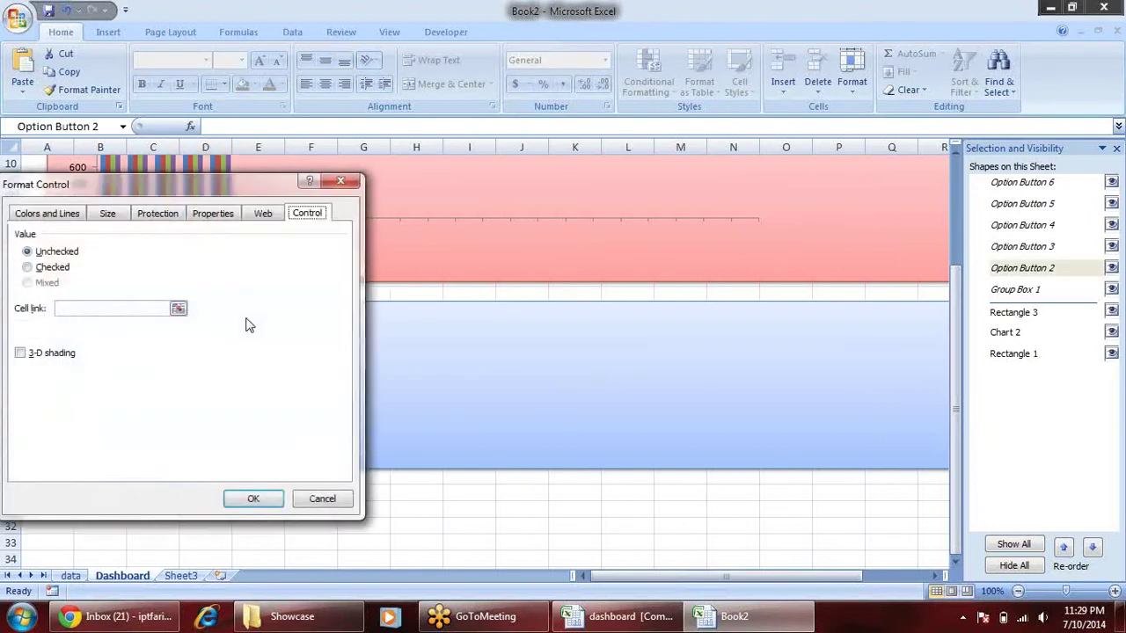
pyautogui.click(179, 310)
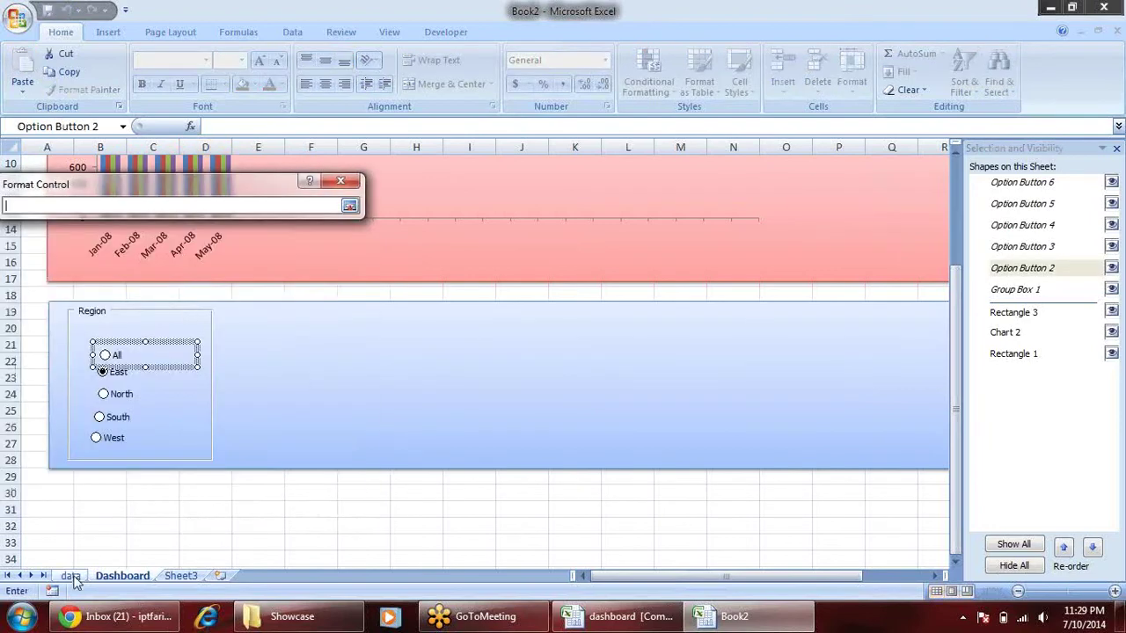
pyautogui.click(71, 577)
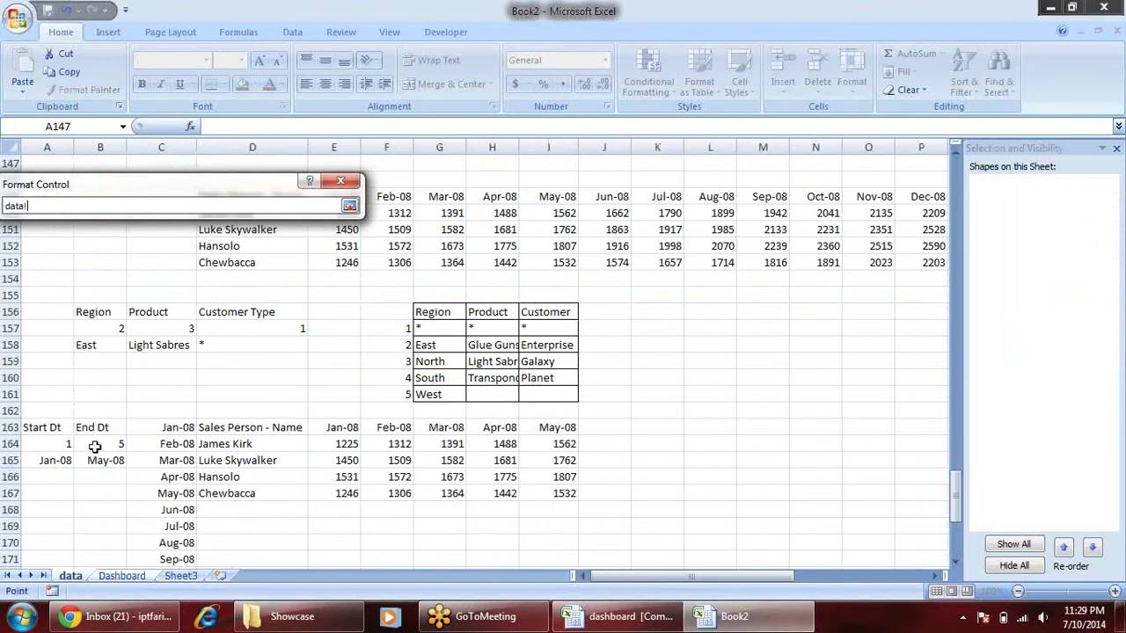
pyautogui.click(103, 324)
pyautogui.press('Return')
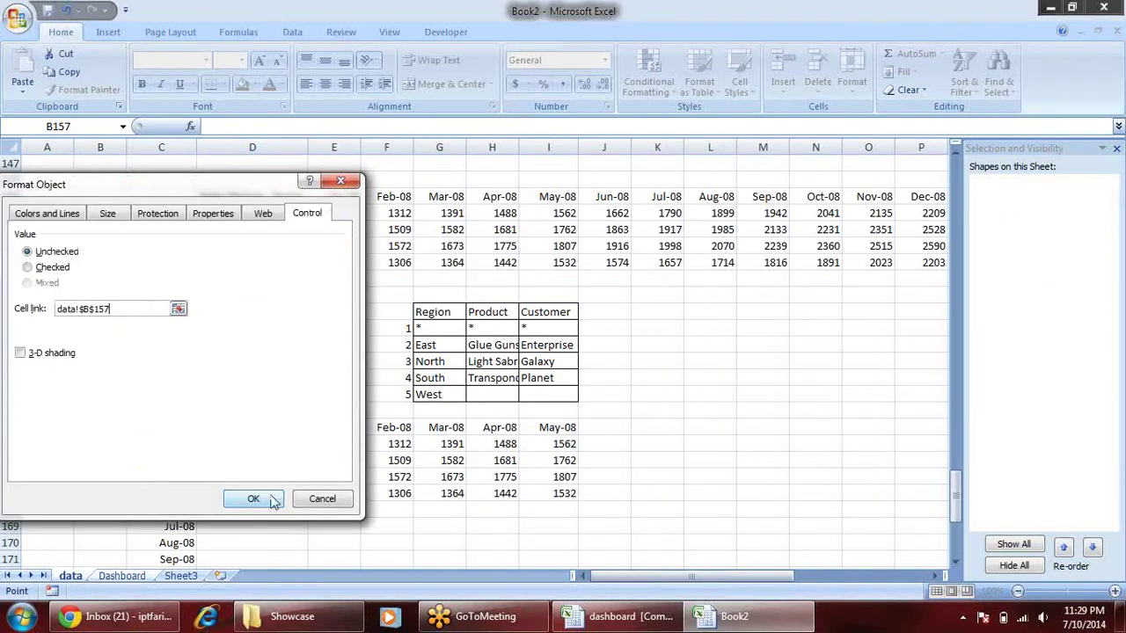
pyautogui.click(254, 499)
pyautogui.click(255, 523)
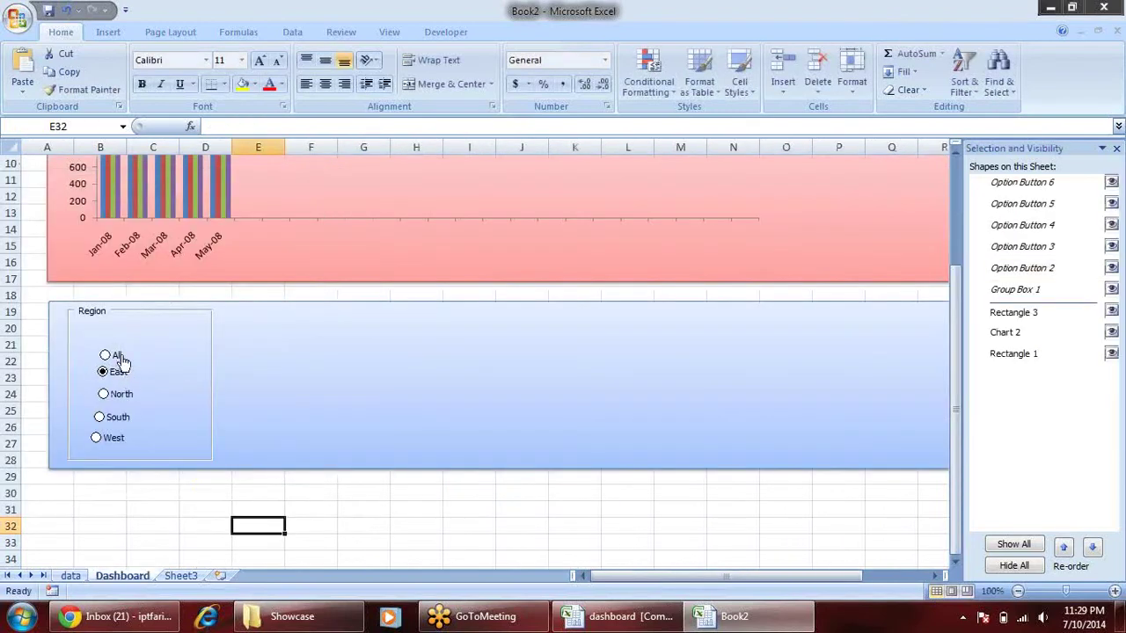
# - Close the Selection pane and test the All, East, North and South choices on the chart
pyautogui.scroll(2, 206, 397)
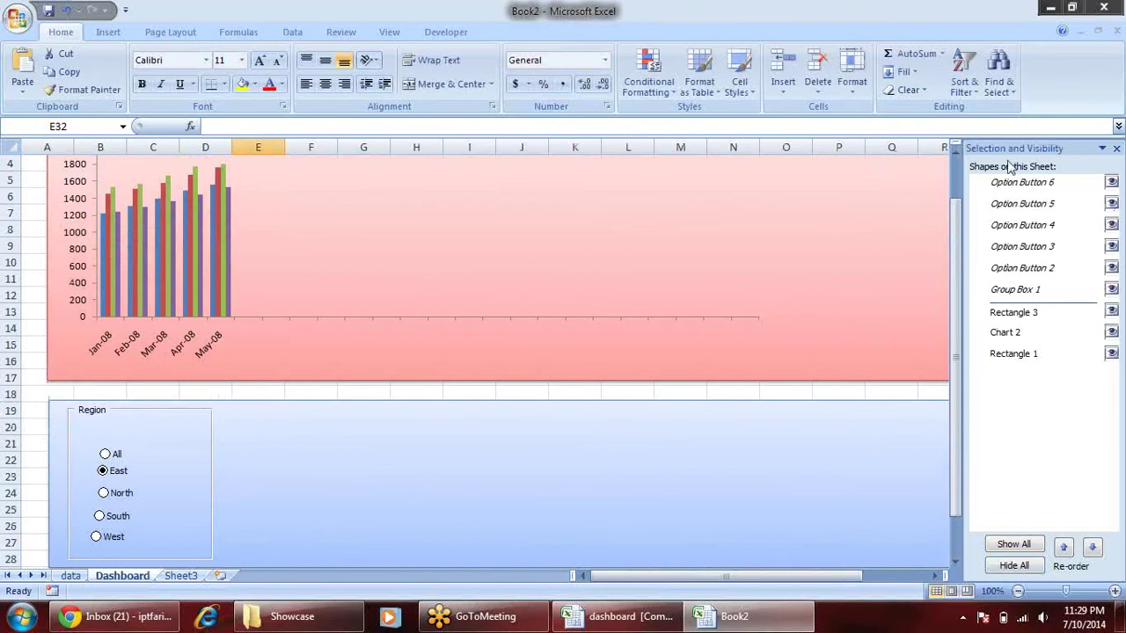
pyautogui.moveTo(1012, 147); pyautogui.dragTo(950, 202)
pyautogui.click(956, 235)
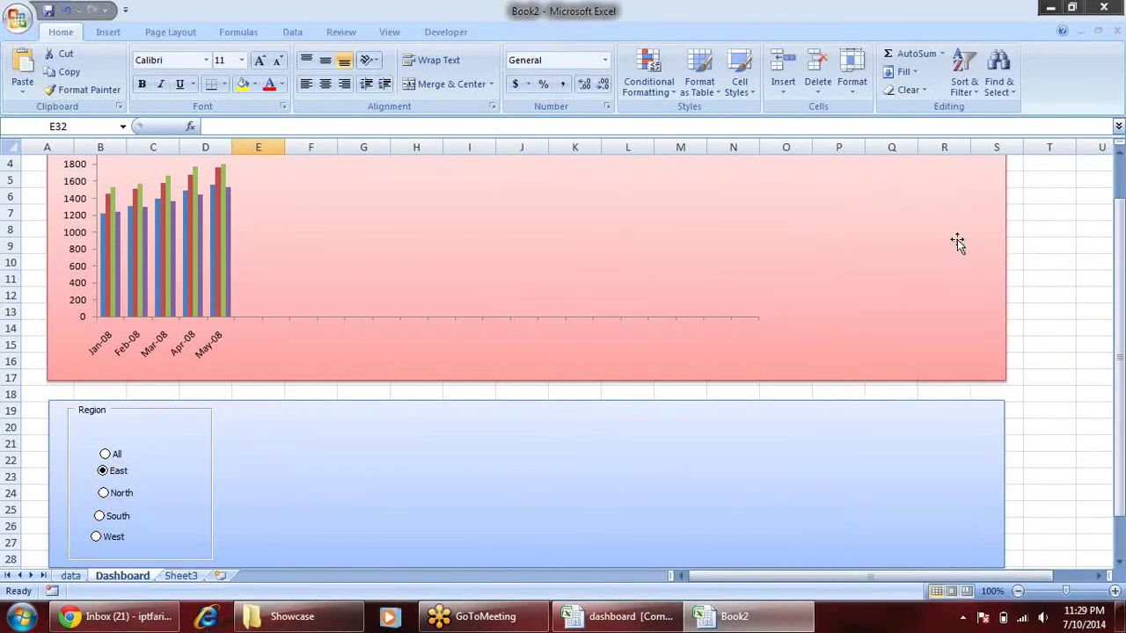
pyautogui.scroll(1, 476, 447)
pyautogui.scroll(-1, 332, 504)
pyautogui.click(106, 455)
pyautogui.click(117, 472)
pyautogui.click(122, 495)
pyautogui.click(117, 517)
# - Cycle through West, All, East, North, South, West and All to confirm the chart updates
pyautogui.click(117, 539)
pyautogui.click(115, 455)
pyautogui.click(117, 472)
pyautogui.click(121, 494)
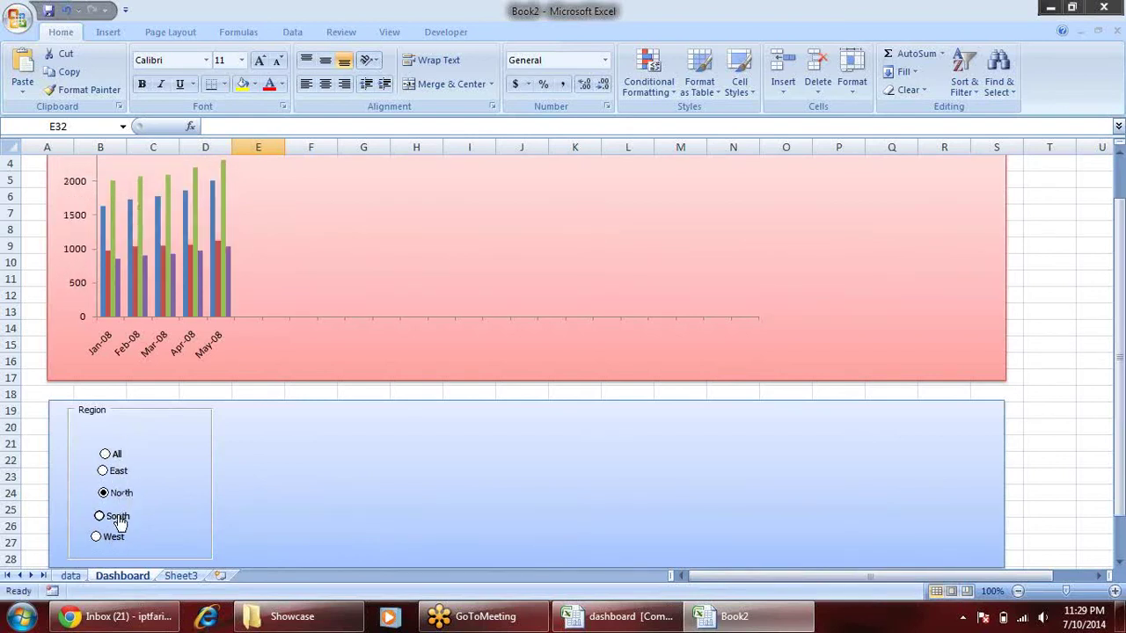
pyautogui.click(119, 519)
pyautogui.click(115, 536)
pyautogui.click(115, 456)
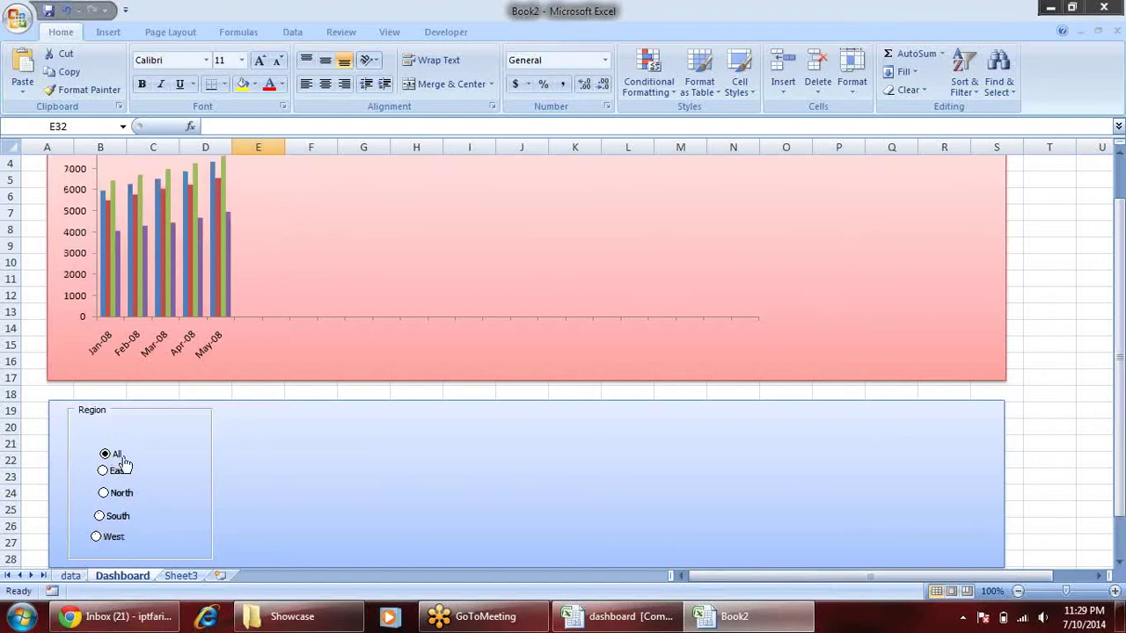
# - Check the linked value in data cell B157, then choose East as the region
pyautogui.click(70, 575)
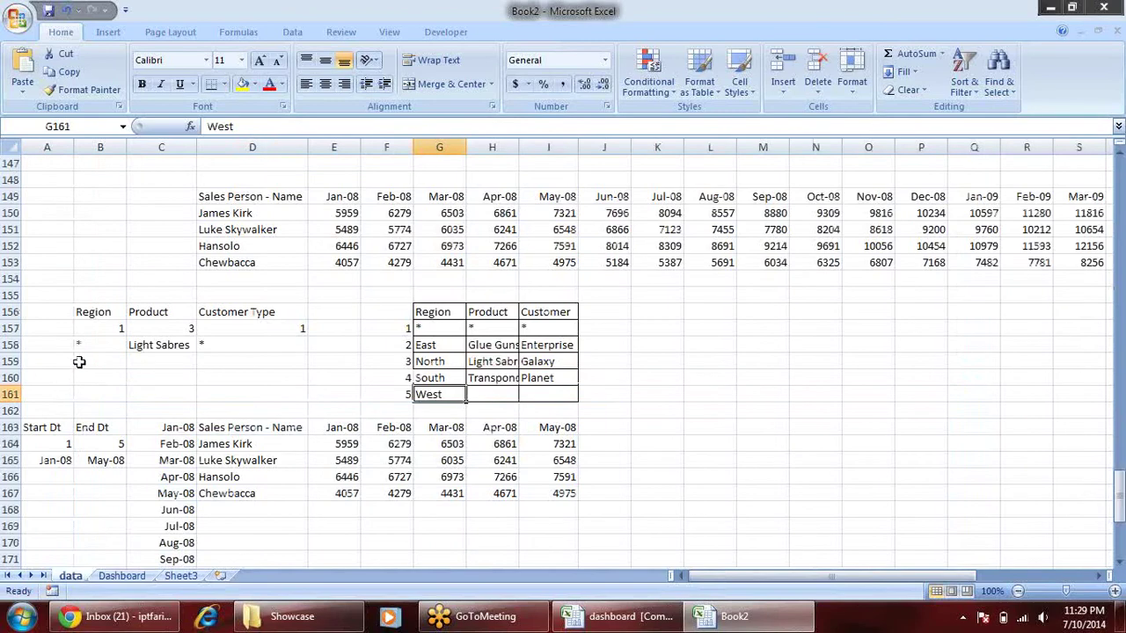
pyautogui.click(91, 331)
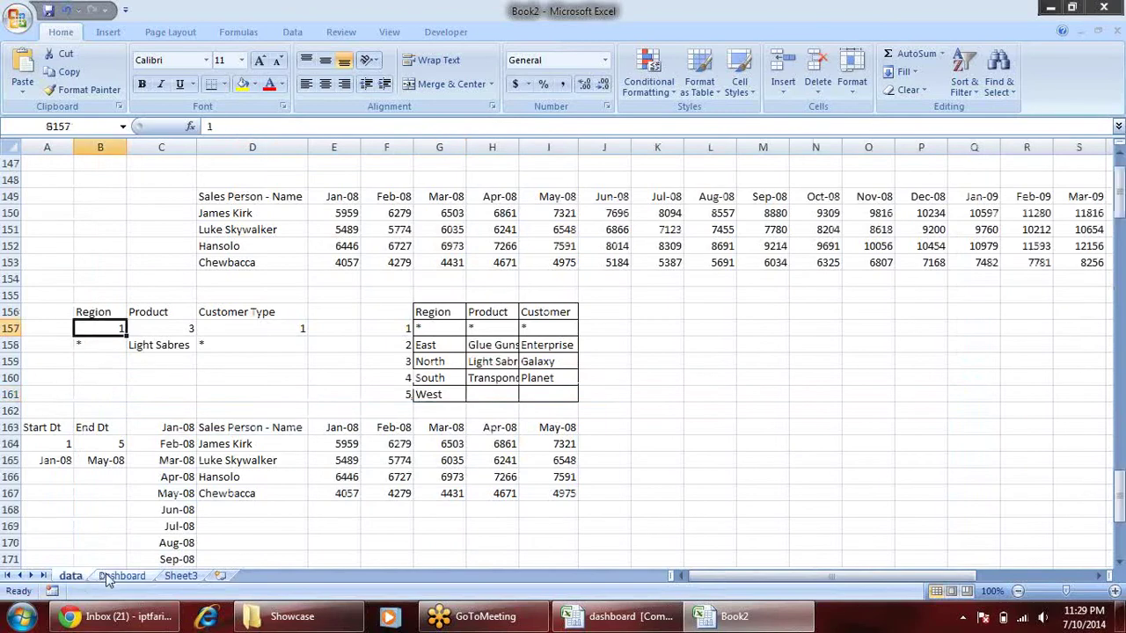
pyautogui.click(122, 576)
pyautogui.click(112, 473)
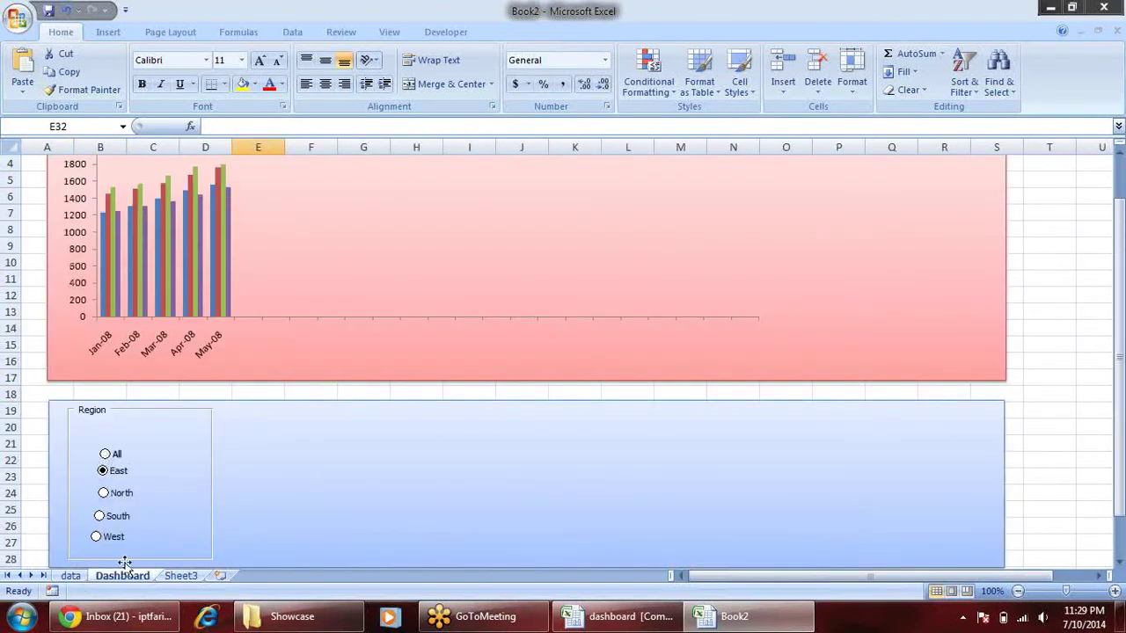
pyautogui.click(71, 575)
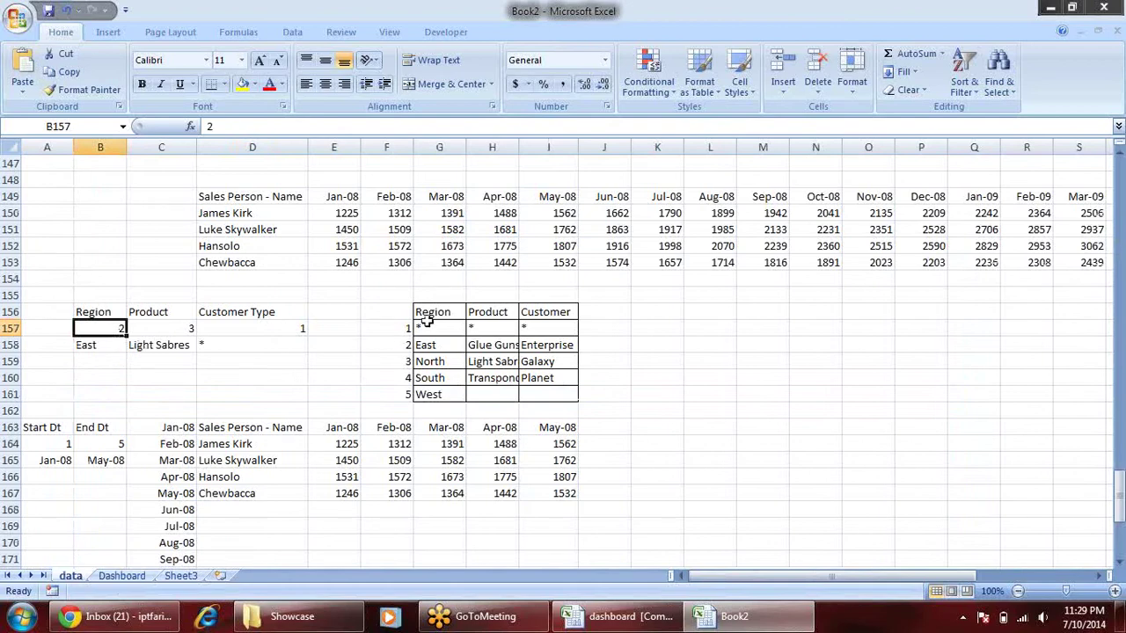
# - Review the Region list G157:G162, the INDEX formula, monthly sales sums and the filtered sales table
pyautogui.moveTo(431, 328); pyautogui.dragTo(438, 394)
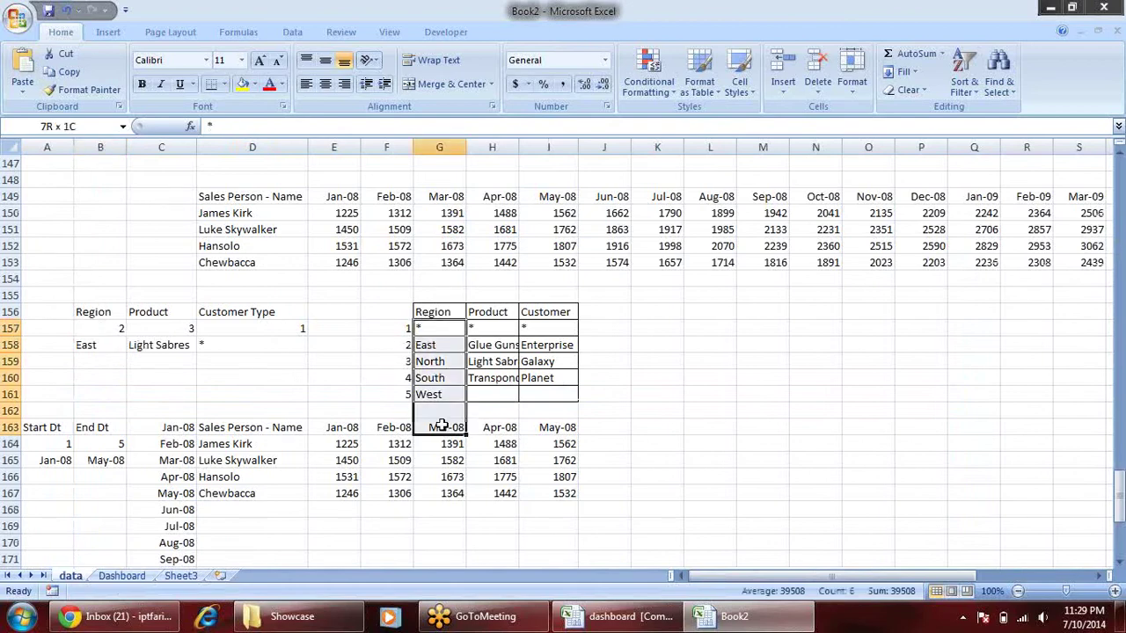
pyautogui.click(98, 343)
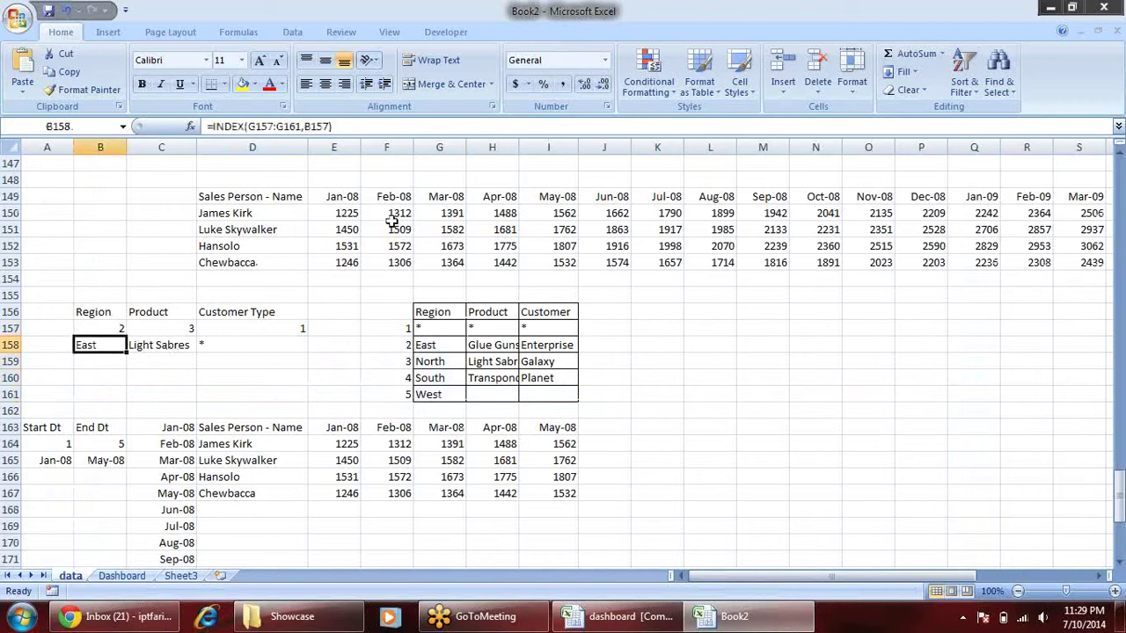
pyautogui.moveTo(343, 213)
pyautogui.mouseDown()
pyautogui.moveTo(347, 249)
pyautogui.moveTo(540, 257)
pyautogui.mouseUp()
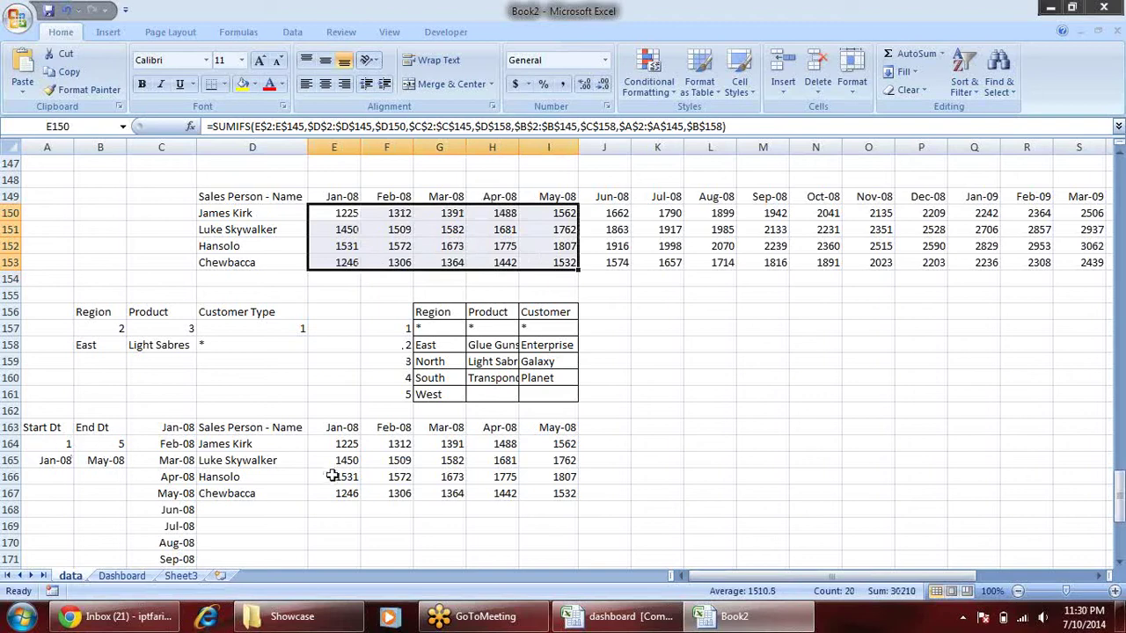
pyautogui.moveTo(226, 428)
pyautogui.mouseDown()
pyautogui.moveTo(494, 460)
pyautogui.moveTo(568, 493)
pyautogui.mouseUp()
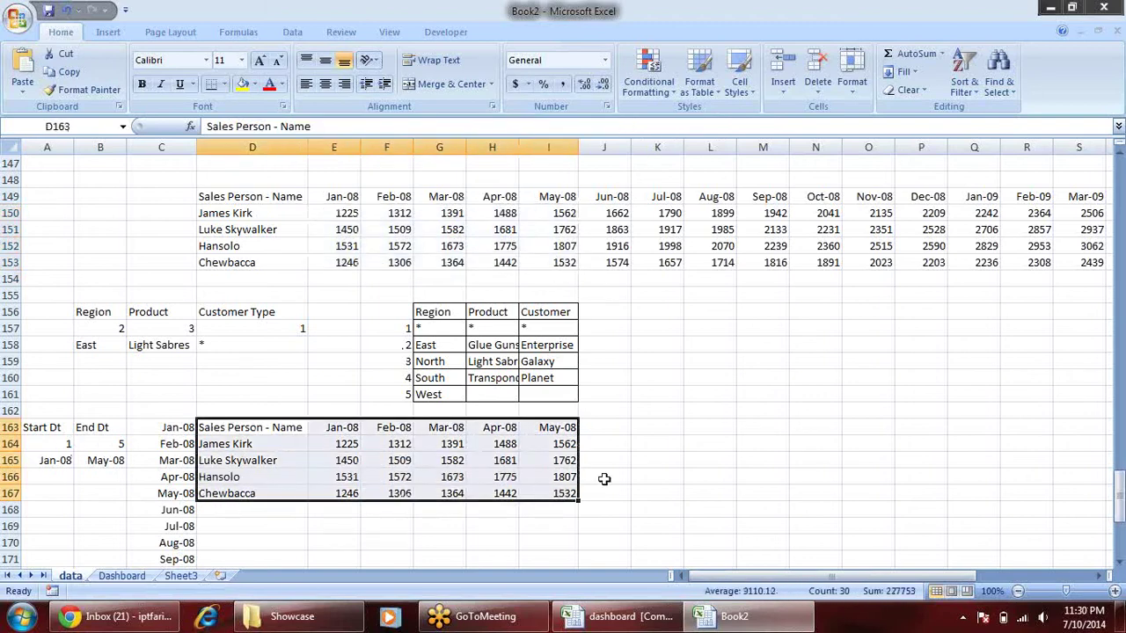
pyautogui.click(122, 576)
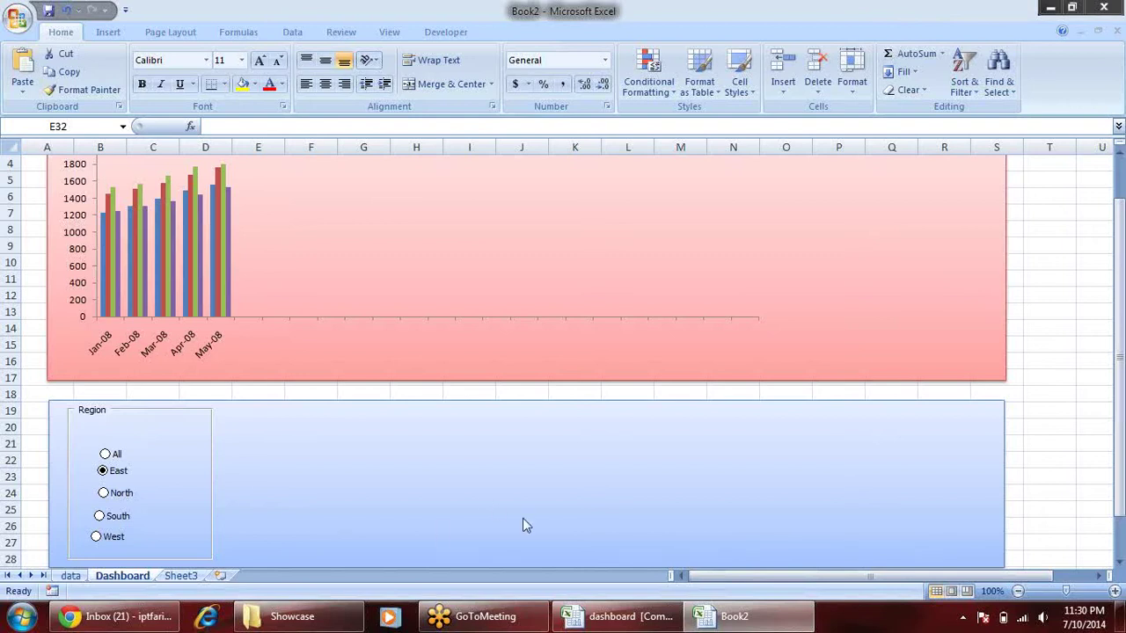
# - Select the Start Dt and End Dt cells on the data sheet, then return to the Dashboard
pyautogui.click(72, 577)
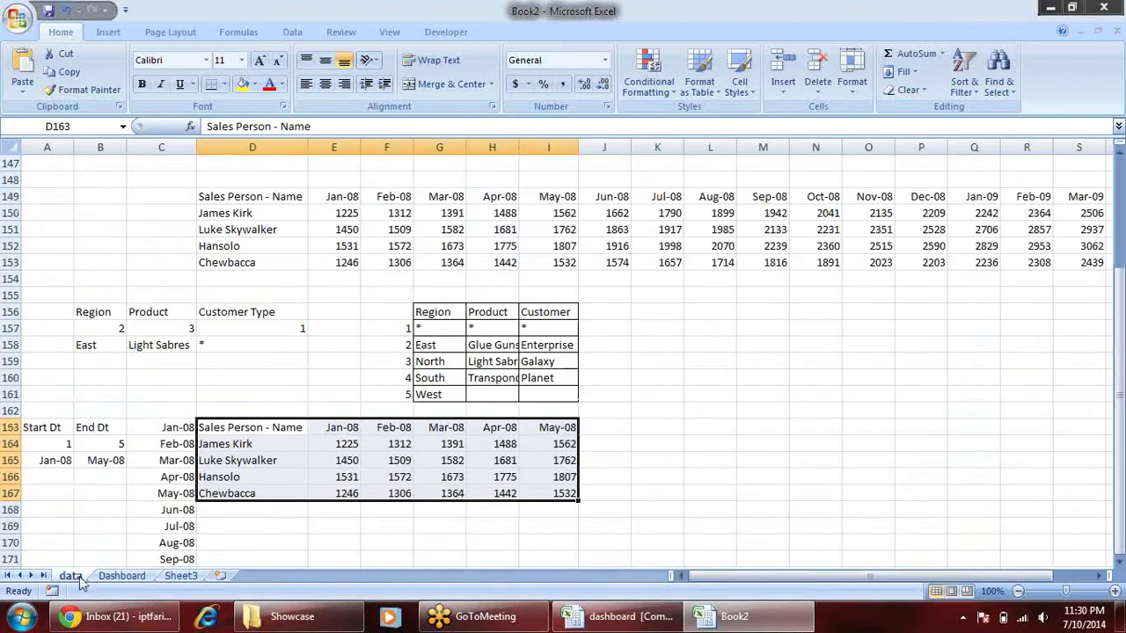
pyautogui.click(77, 435)
pyautogui.hotkey('shift', 'Down')
pyautogui.hotkey('shift', 'Down')
pyautogui.moveTo(92, 428); pyautogui.dragTo(96, 458)
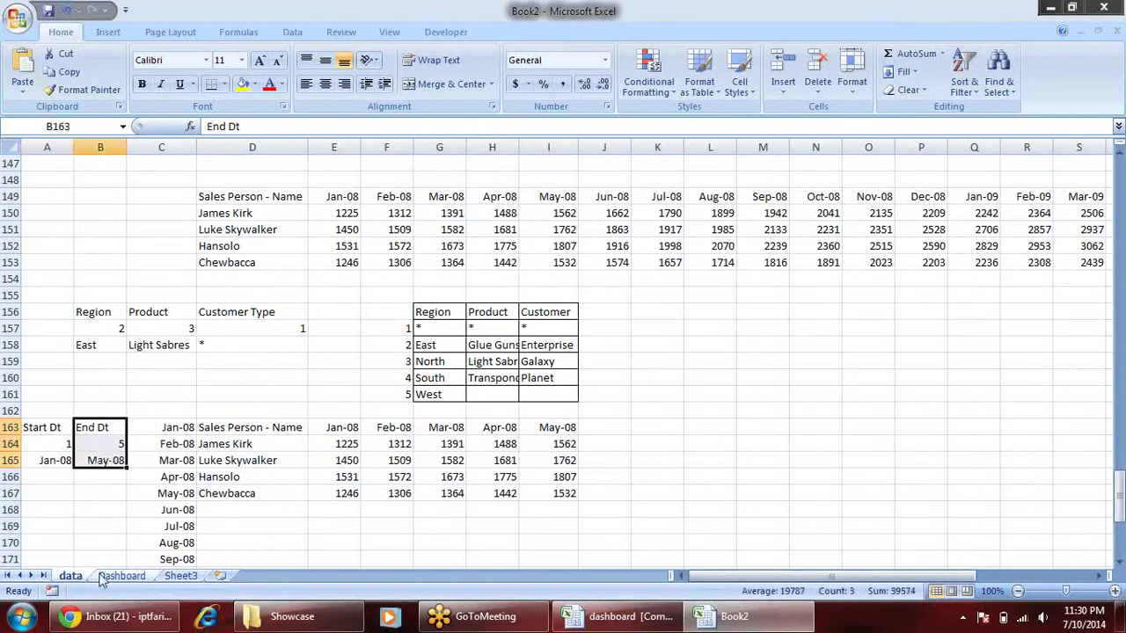
pyautogui.click(121, 576)
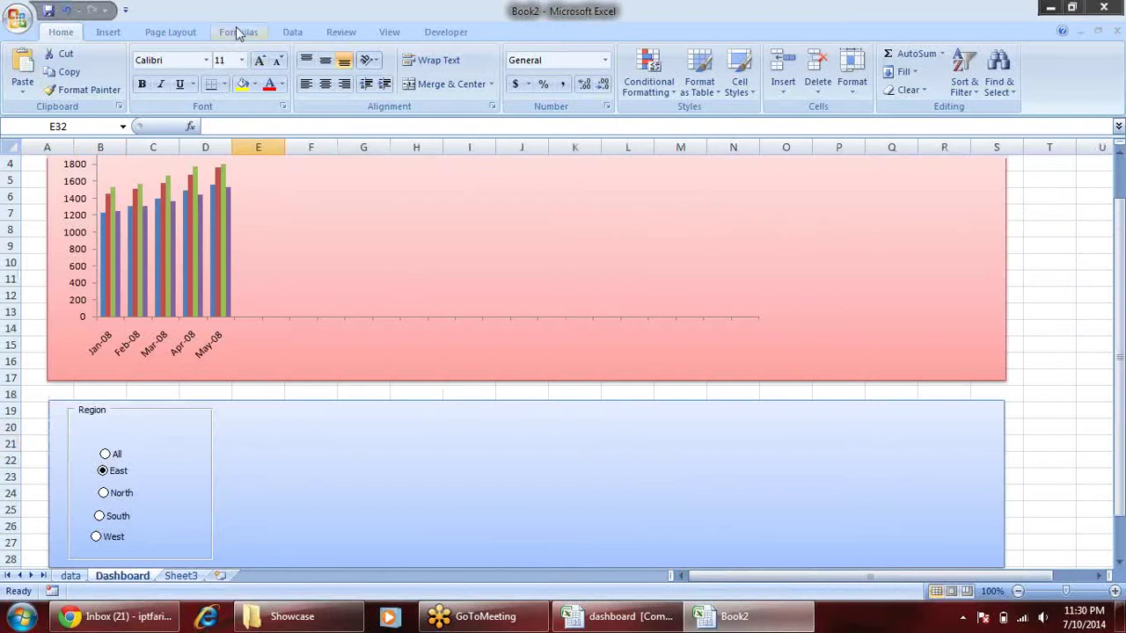
# - Duplicate the Region group box beside it, caption the copy Customer and widen it
pyautogui.click(108, 32)
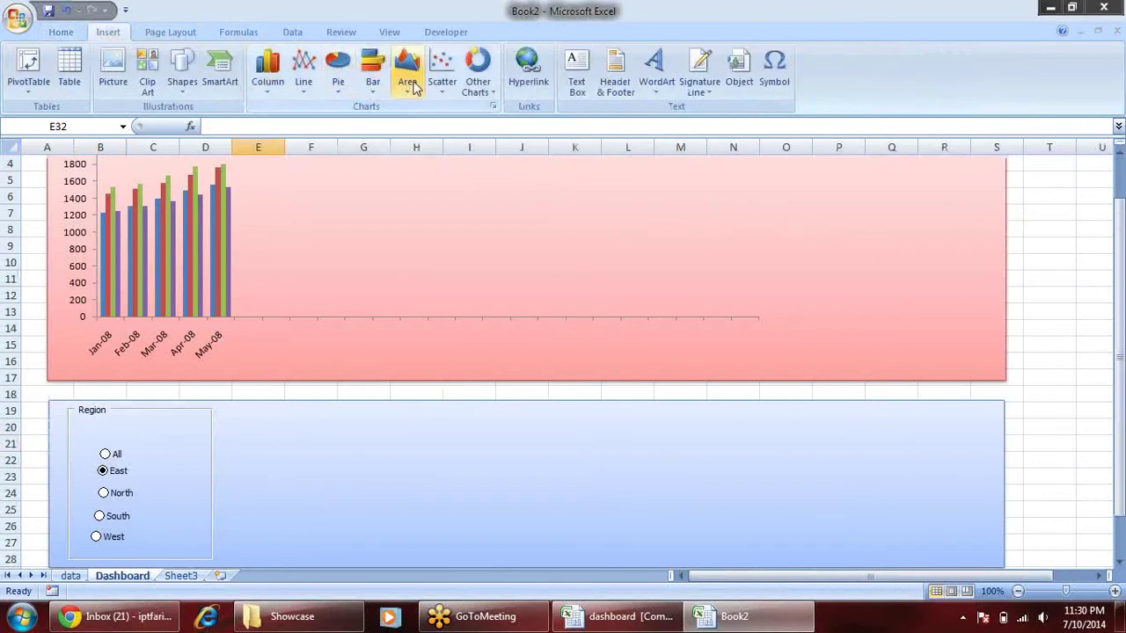
pyautogui.click(210, 431)
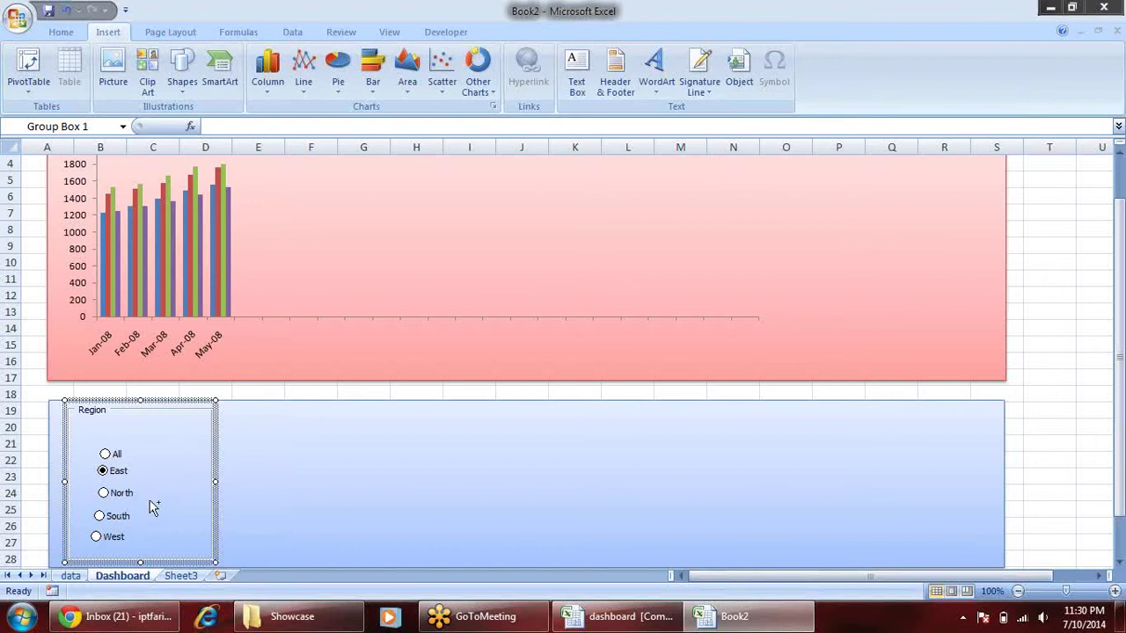
pyautogui.hotkey('ctrl', 'd')
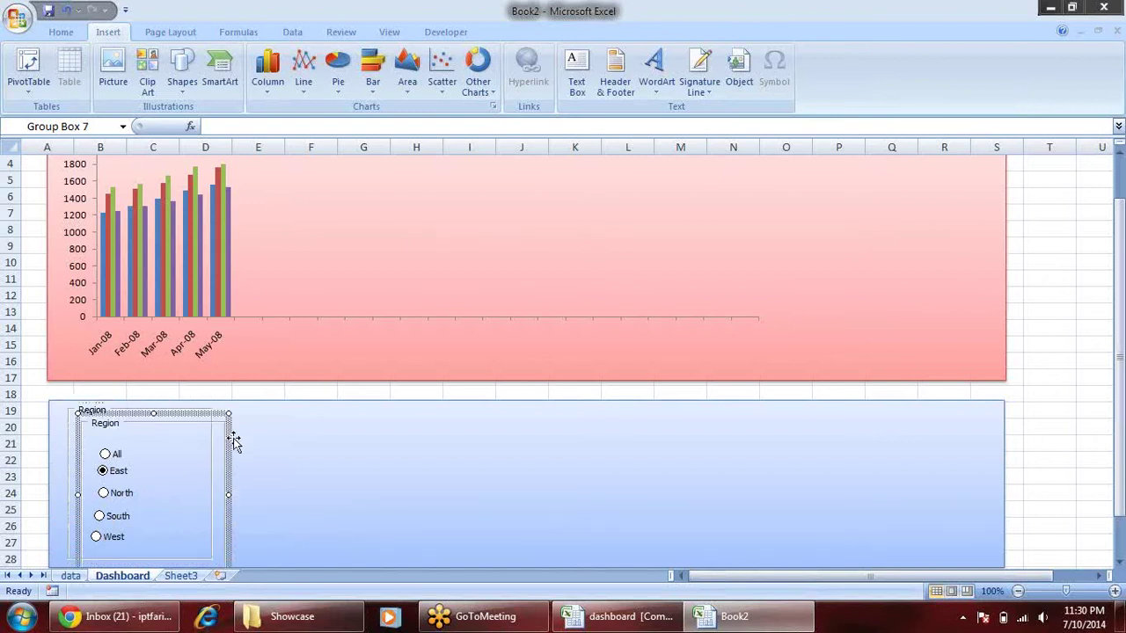
pyautogui.moveTo(383, 429); pyautogui.dragTo(382, 422)
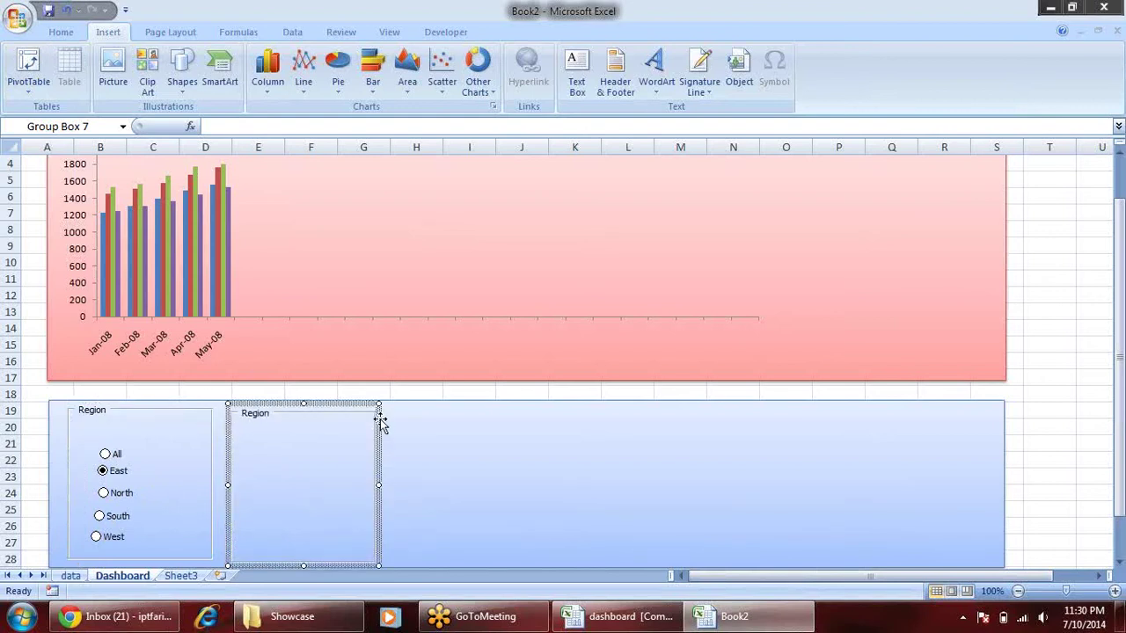
pyautogui.click(271, 413)
pyautogui.moveTo(271, 413); pyautogui.dragTo(250, 414)
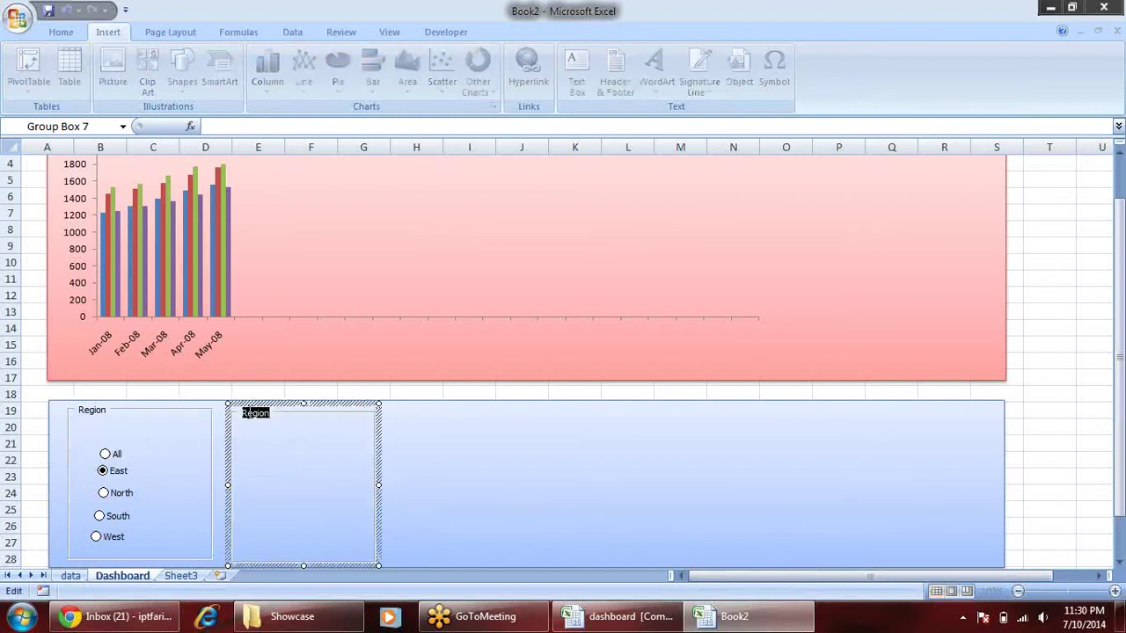
pyautogui.write('U')
pyautogui.moveTo(378, 486); pyautogui.dragTo(440, 490)
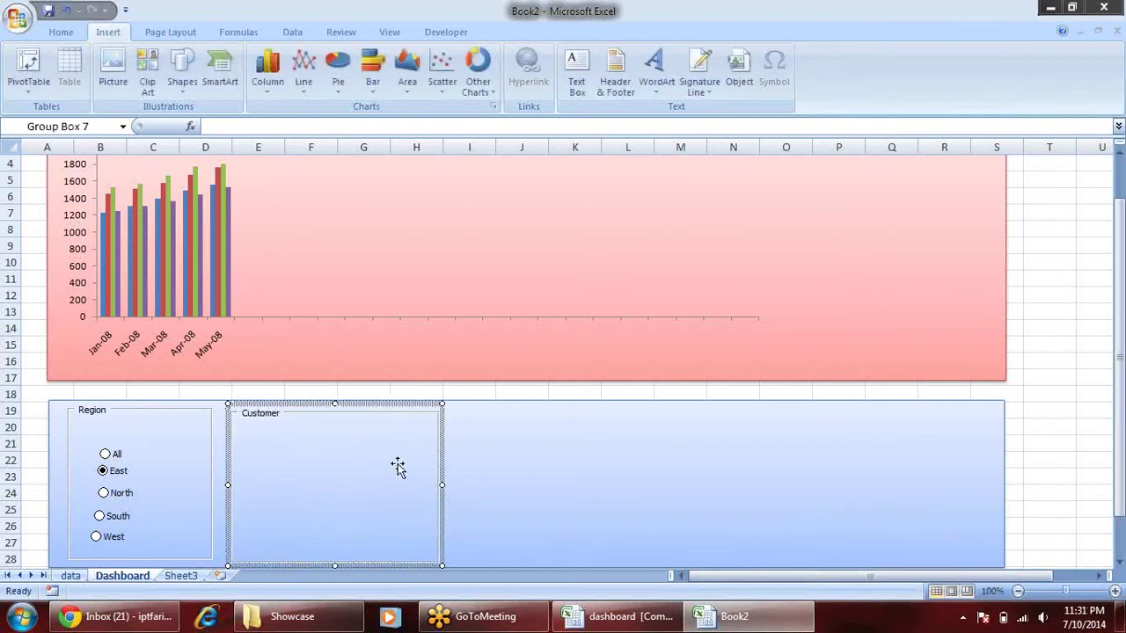
pyautogui.click(414, 448)
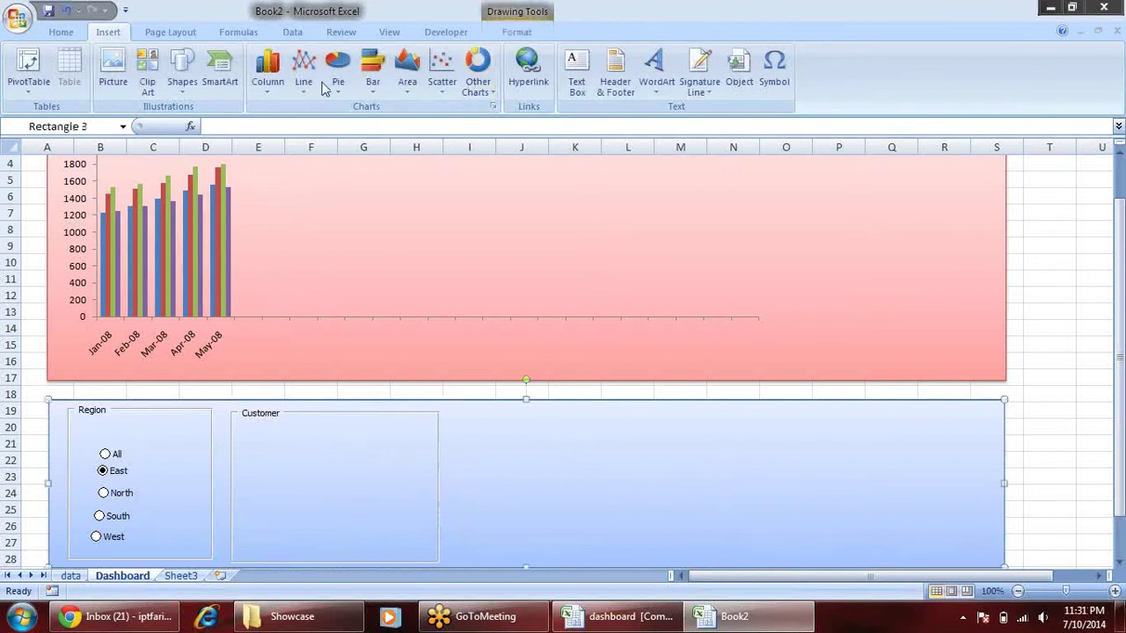
# - Draw a drop-down list on the blue panel and place a copy to its right
pyautogui.click(453, 33)
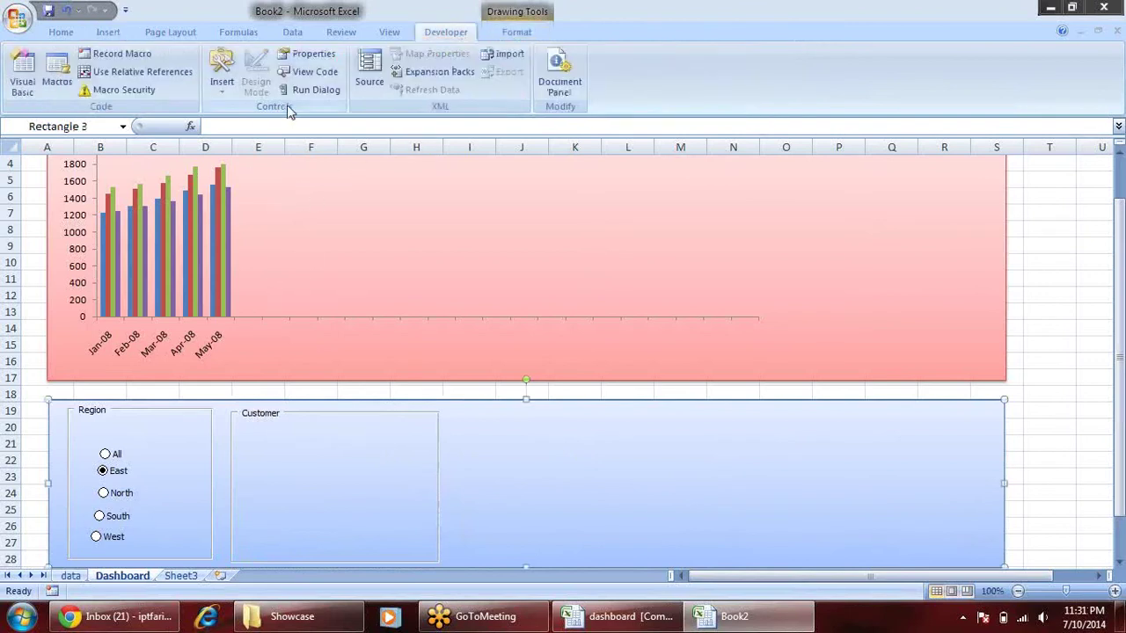
pyautogui.click(228, 84)
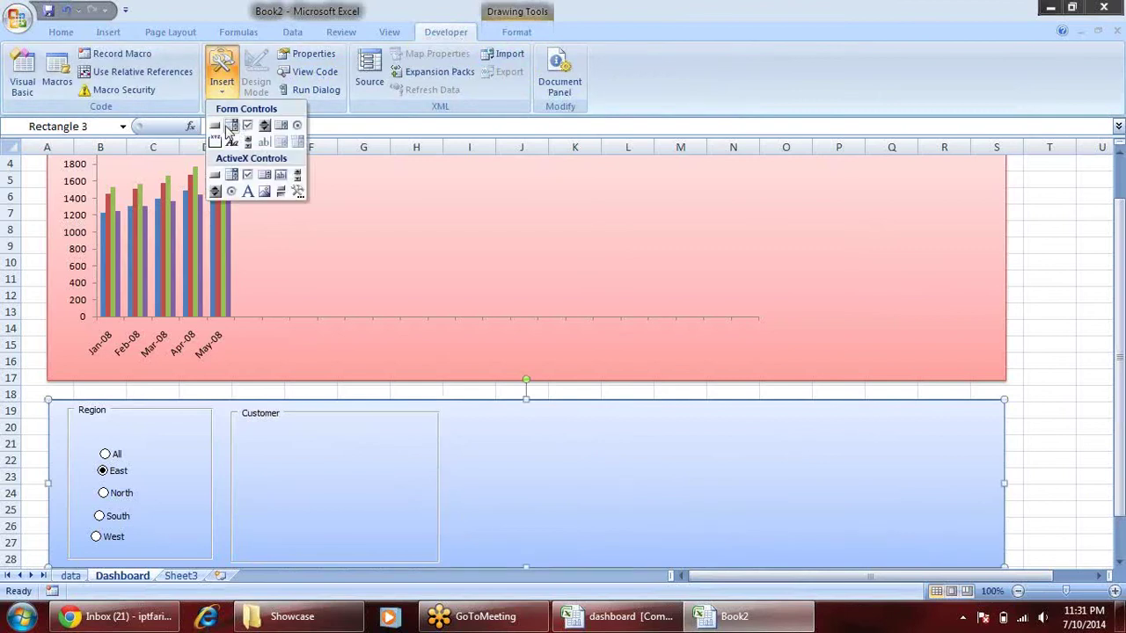
pyautogui.click(233, 123)
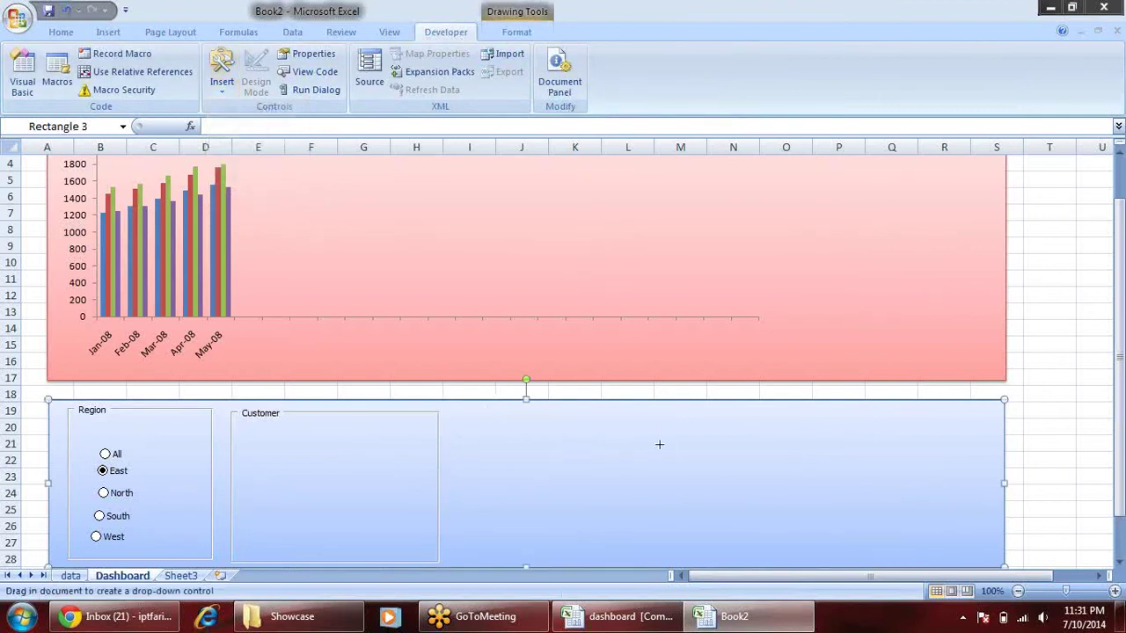
pyautogui.moveTo(678, 442); pyautogui.dragTo(511, 422)
pyautogui.hotkey('ctrl', 'd')
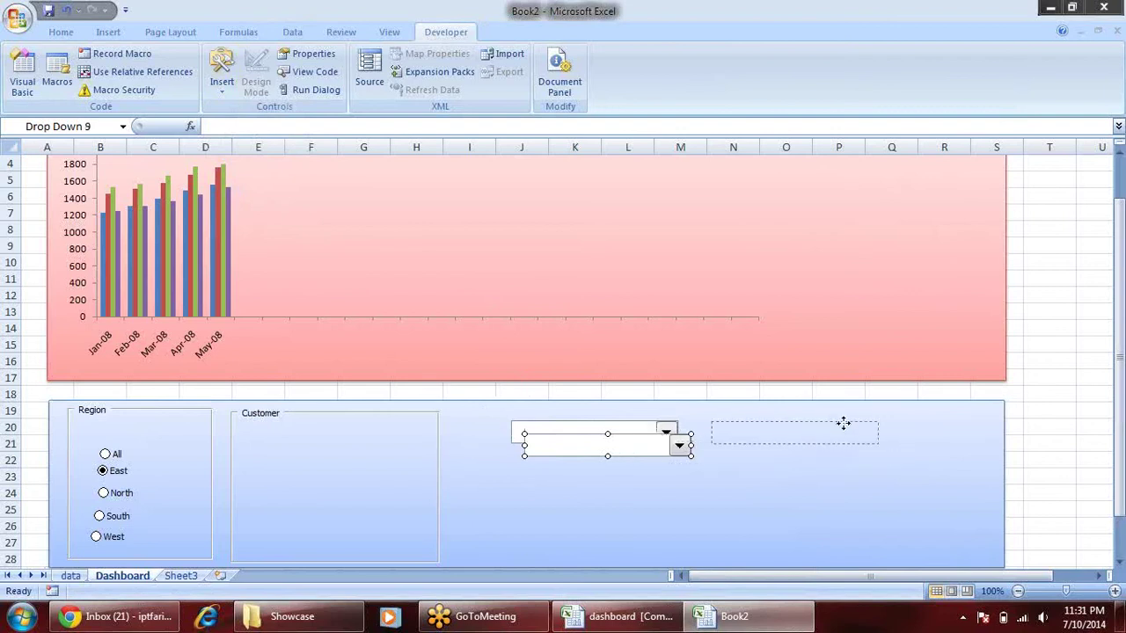
pyautogui.moveTo(869, 433); pyautogui.dragTo(841, 422)
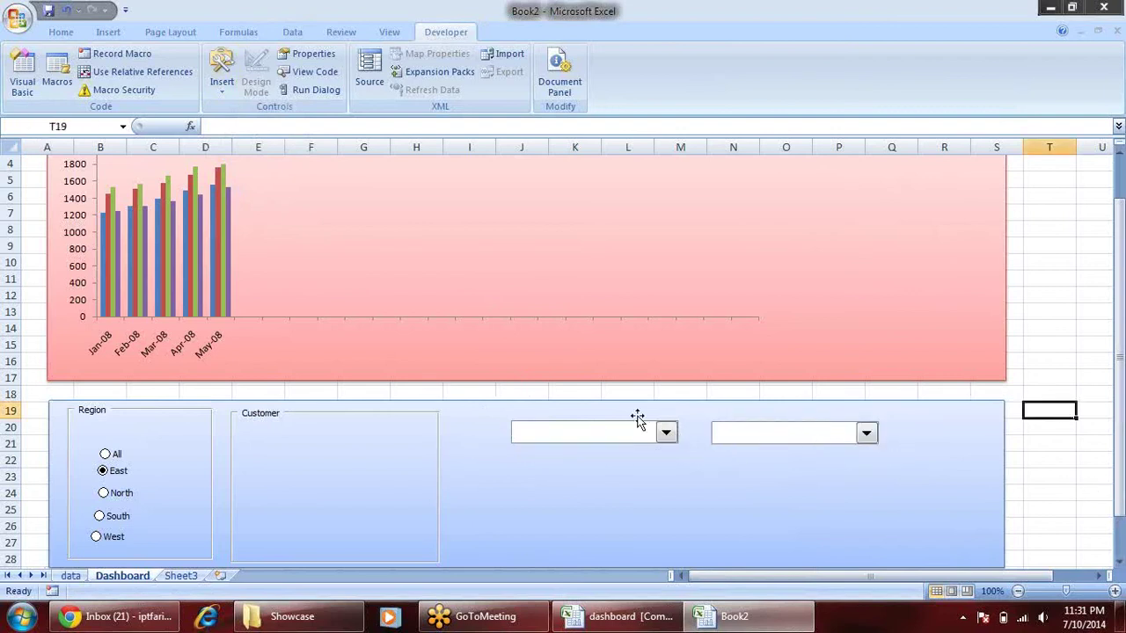
# - Set the first drop-down's input range to the months in data!$C$163:$C$186
pyautogui.rightClick(632, 431)
pyautogui.click(699, 552)
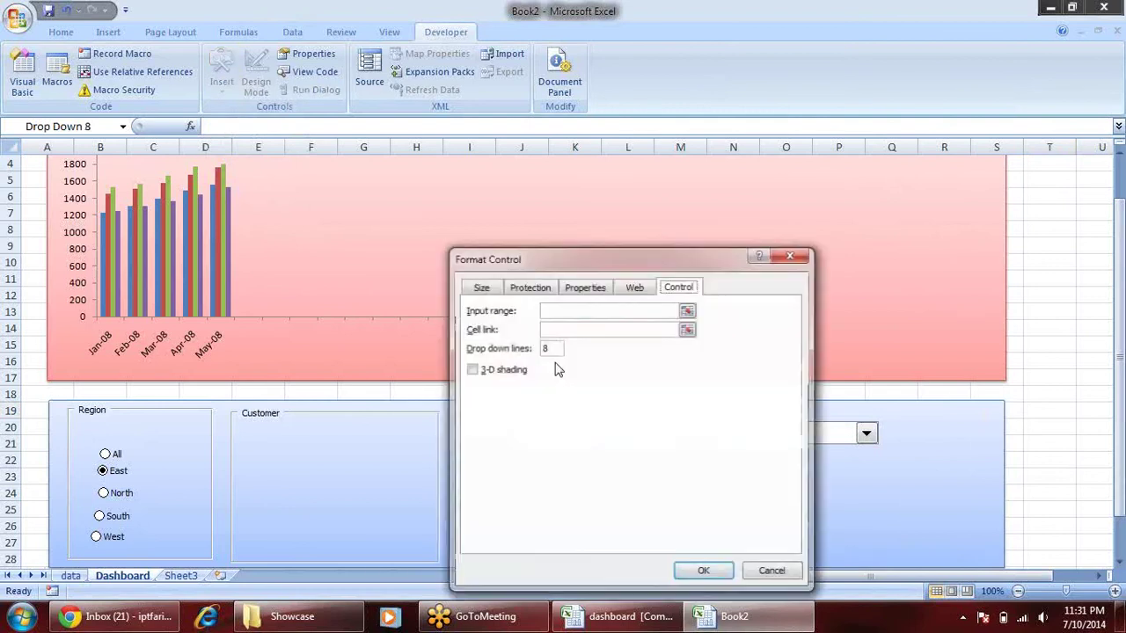
pyautogui.click(686, 311)
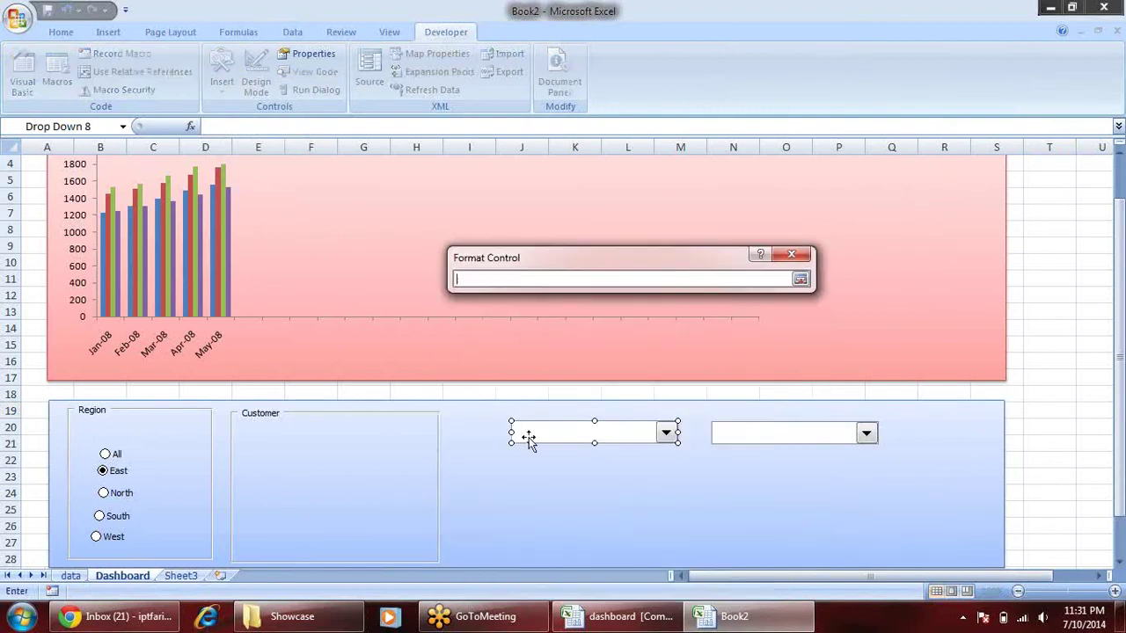
pyautogui.click(181, 576)
pyautogui.click(85, 565)
pyautogui.click(70, 575)
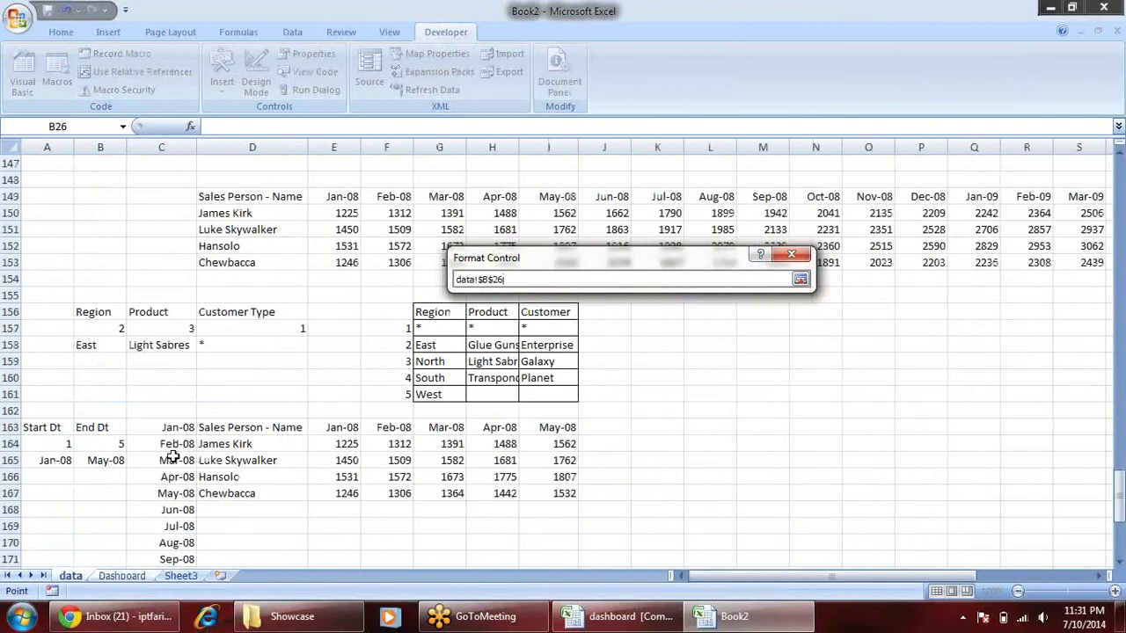
pyautogui.click(175, 427)
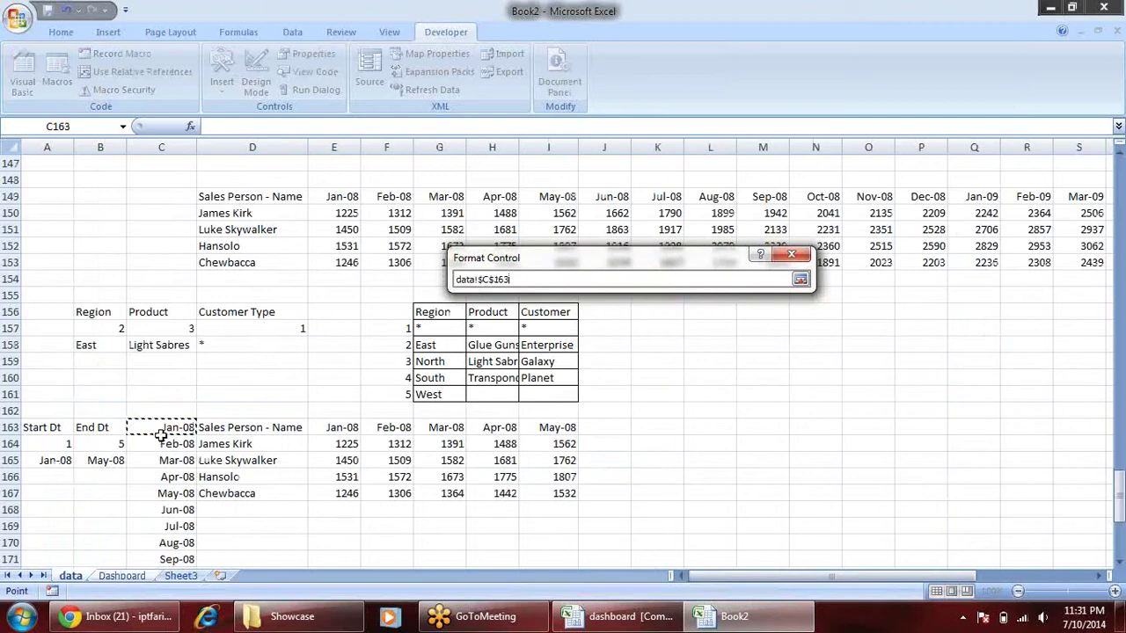
pyautogui.moveTo(158, 428); pyautogui.dragTo(165, 490)
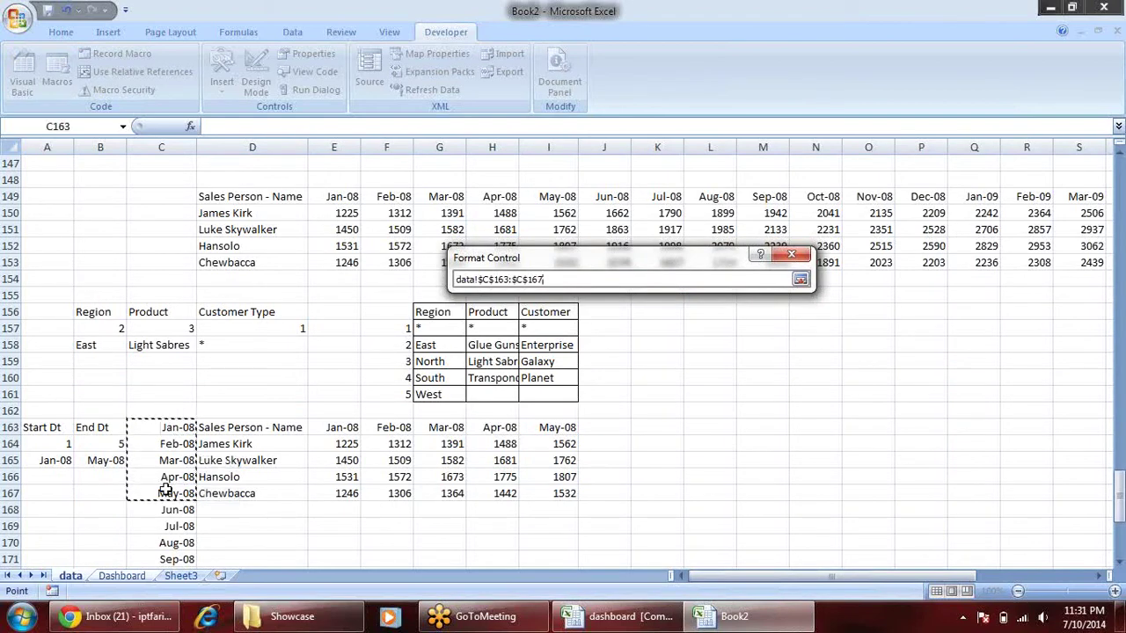
pyautogui.moveTo(180, 427)
pyautogui.mouseDown()
pyautogui.moveTo(156, 630)
pyautogui.moveTo(169, 521)
pyautogui.mouseUp()
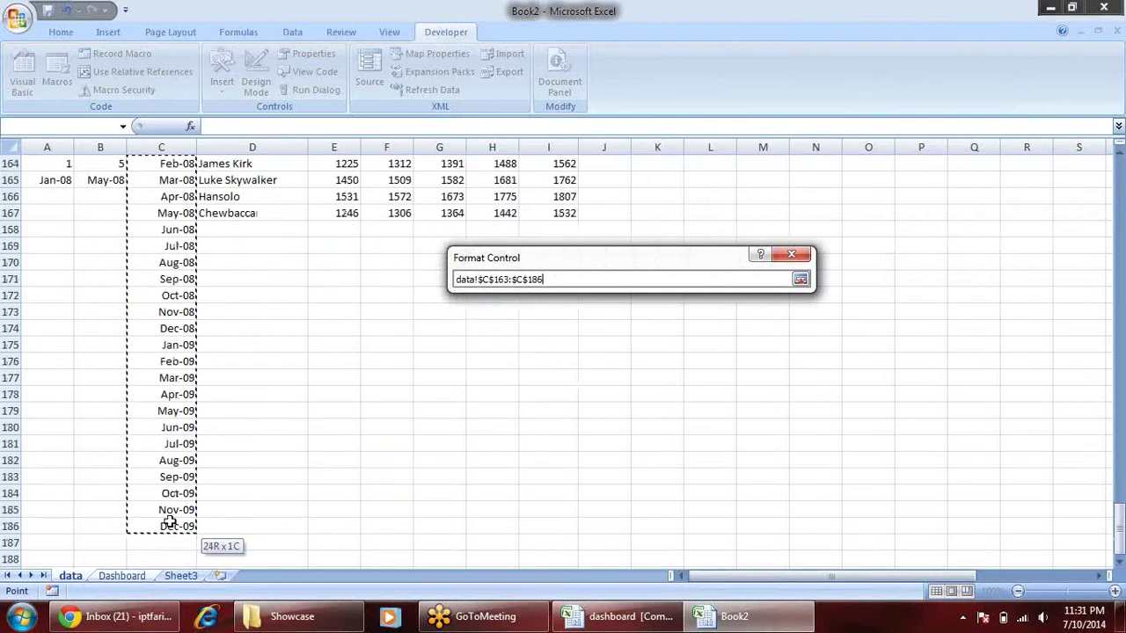
pyautogui.press('Return')
# - Link the first drop-down to cell data!$A$164 and confirm its settings
pyautogui.click(651, 333)
pyautogui.click(687, 330)
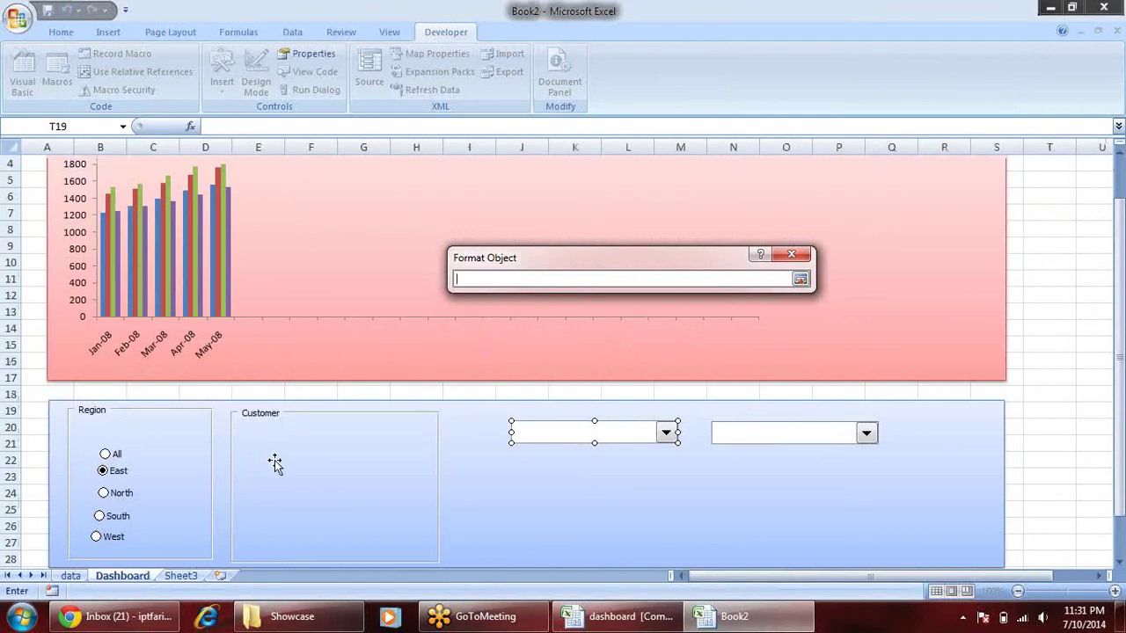
pyautogui.click(70, 575)
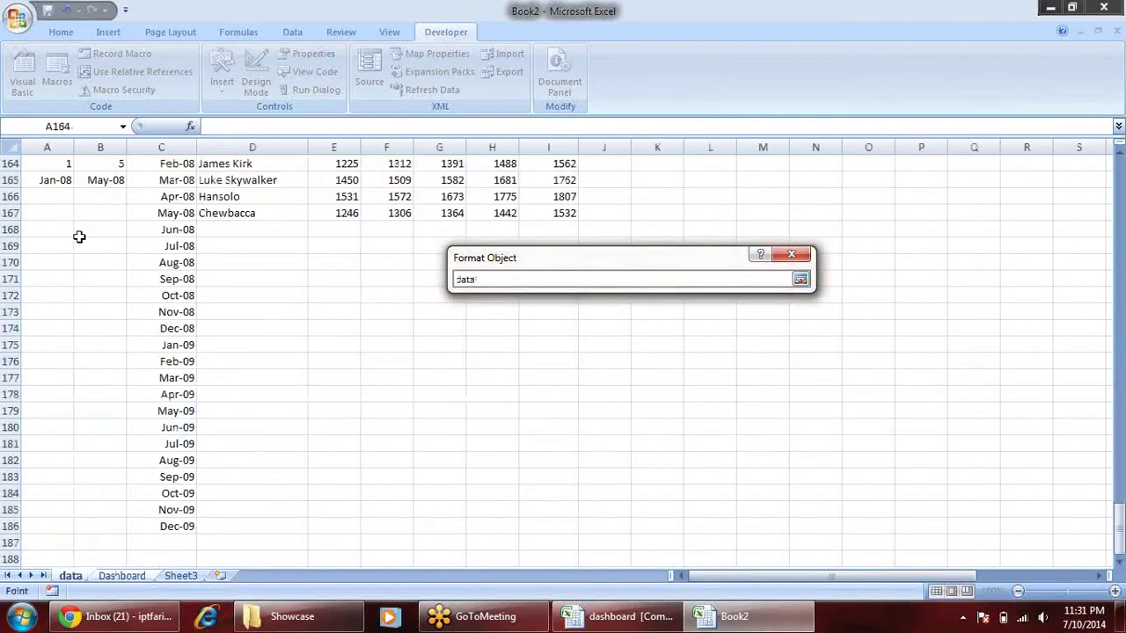
pyautogui.scroll(2, 80, 237)
pyautogui.click(50, 263)
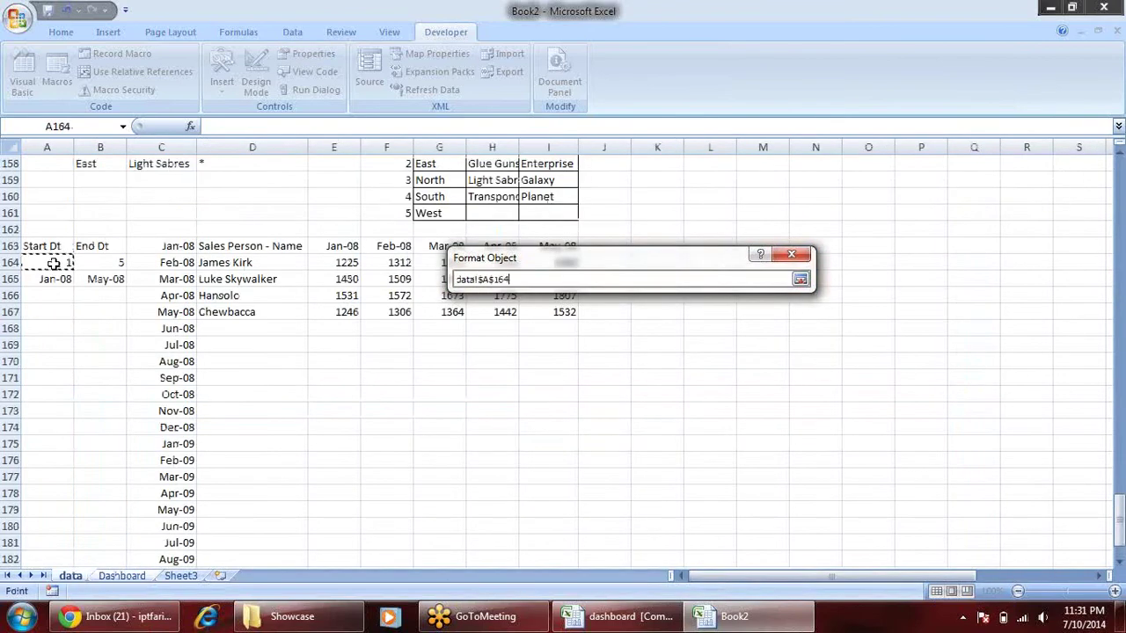
pyautogui.press('Return')
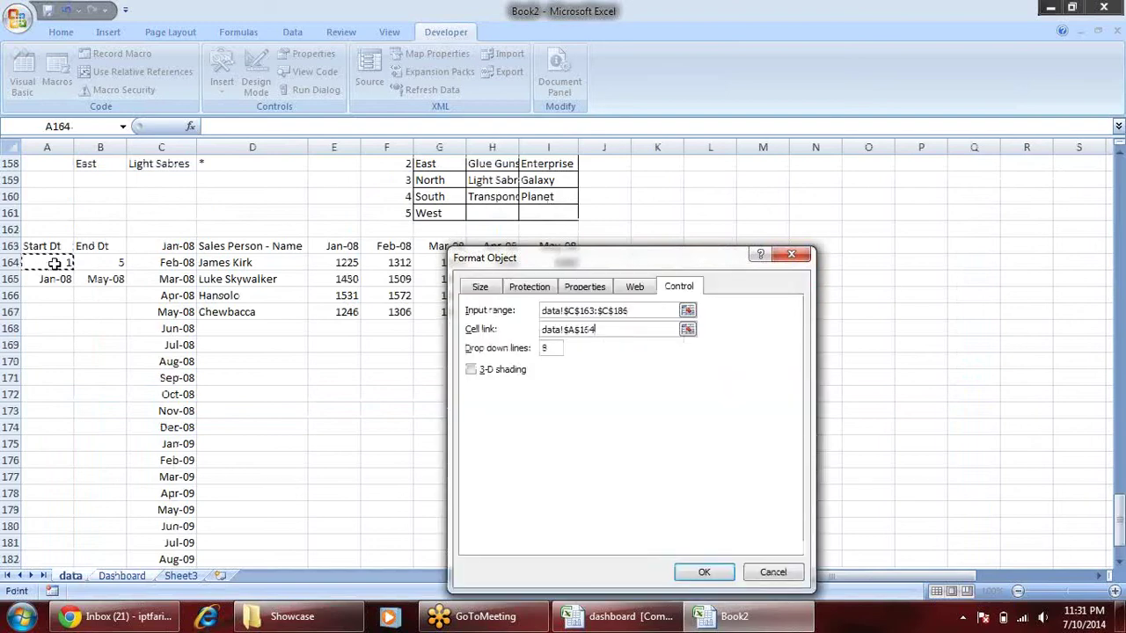
pyautogui.click(704, 572)
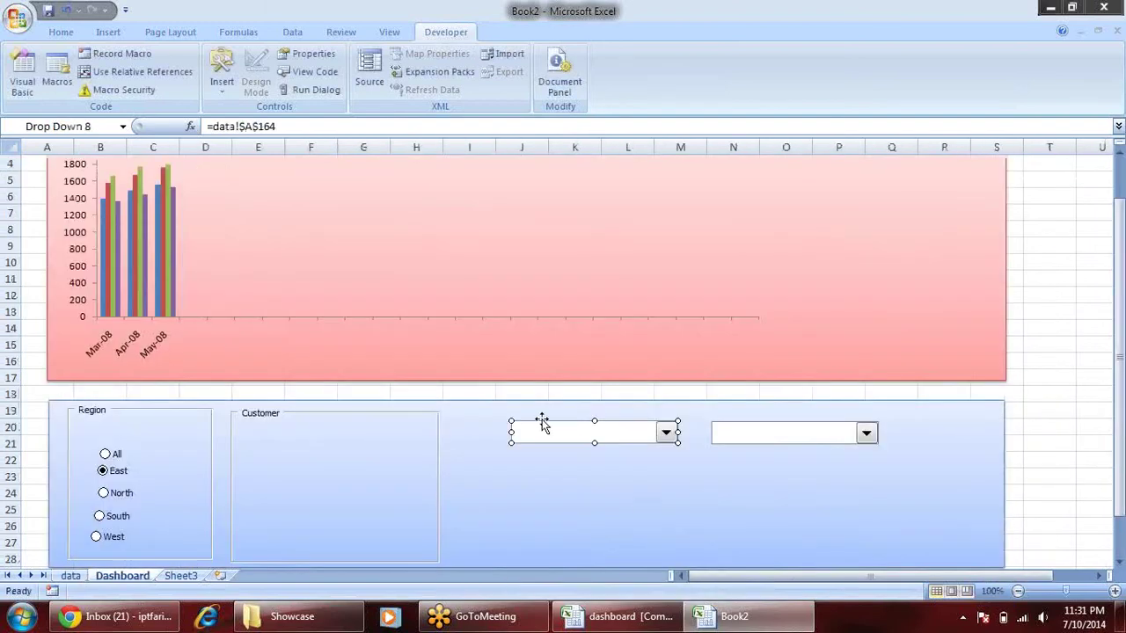
pyautogui.click(1090, 410)
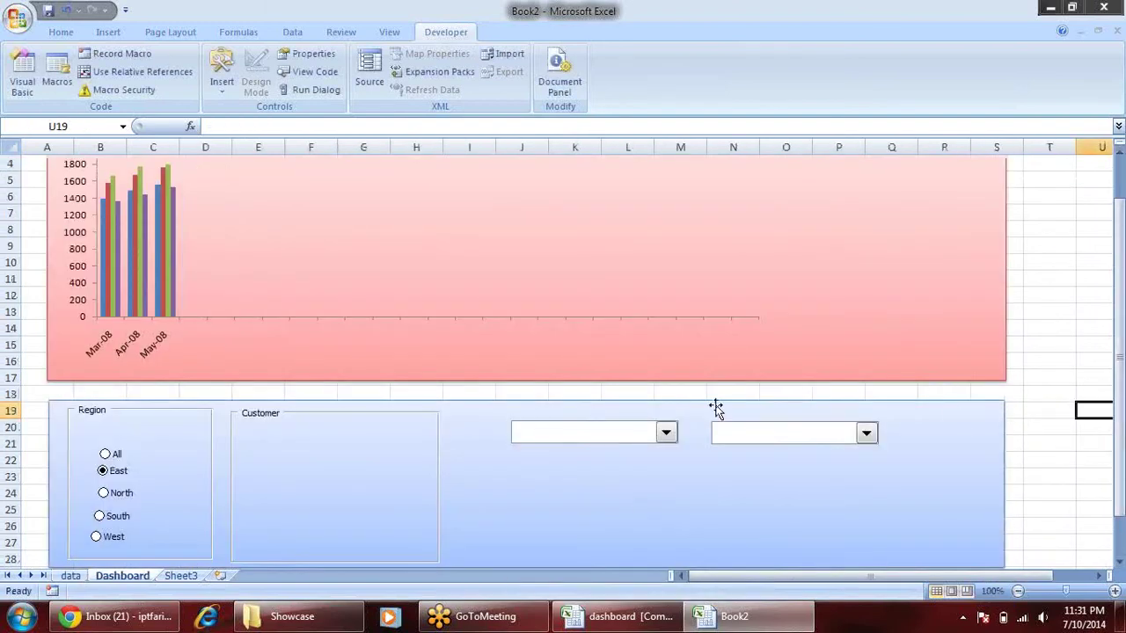
# - Set the first drop-down's start month to Apr-08, briefly trying Feb-08 first
pyautogui.click(666, 432)
pyautogui.click(621, 460)
pyautogui.click(666, 432)
pyautogui.click(616, 471)
pyautogui.click(666, 432)
pyautogui.click(621, 453)
# - Give the second drop-down input range data!$C$163:$C$186 and cell link data!$B$164
pyautogui.rightClick(852, 431)
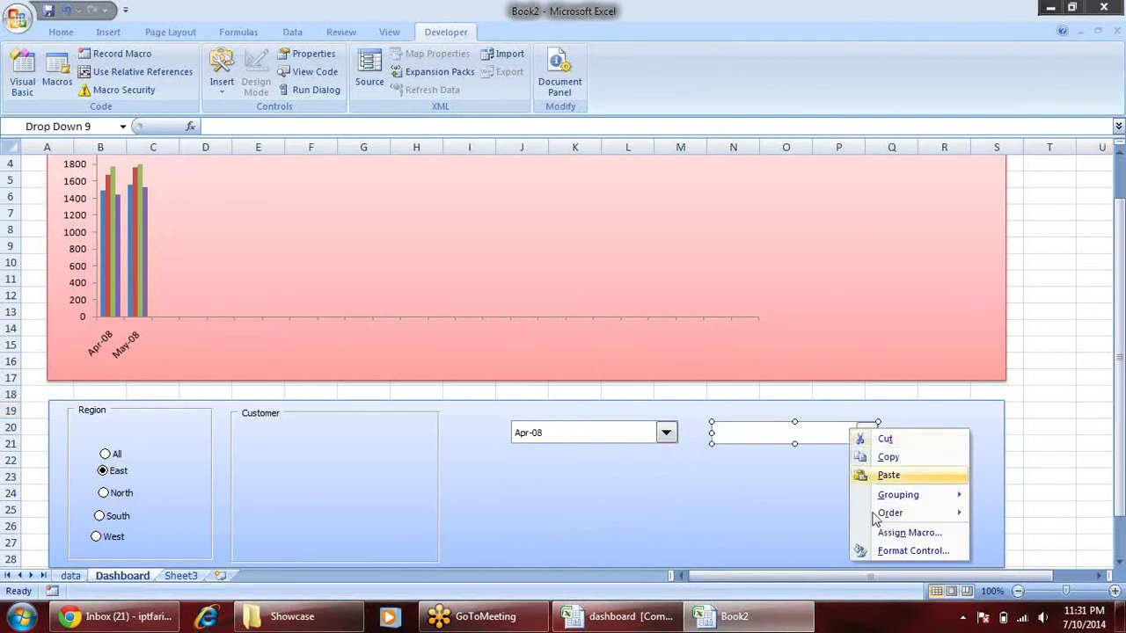
pyautogui.click(892, 555)
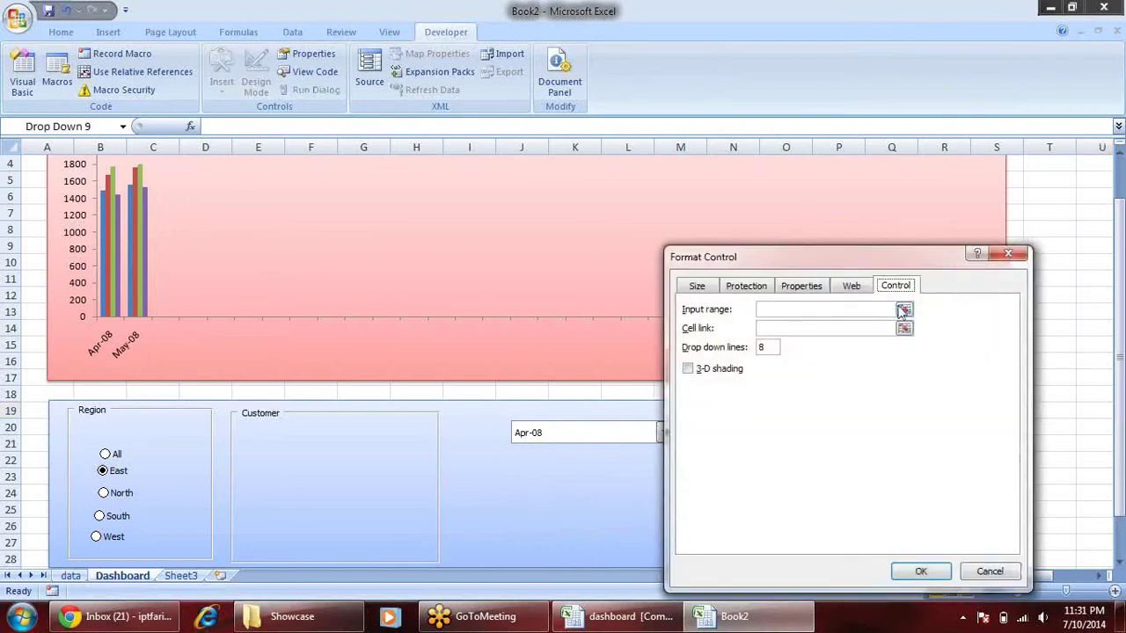
pyautogui.click(903, 311)
pyautogui.click(70, 576)
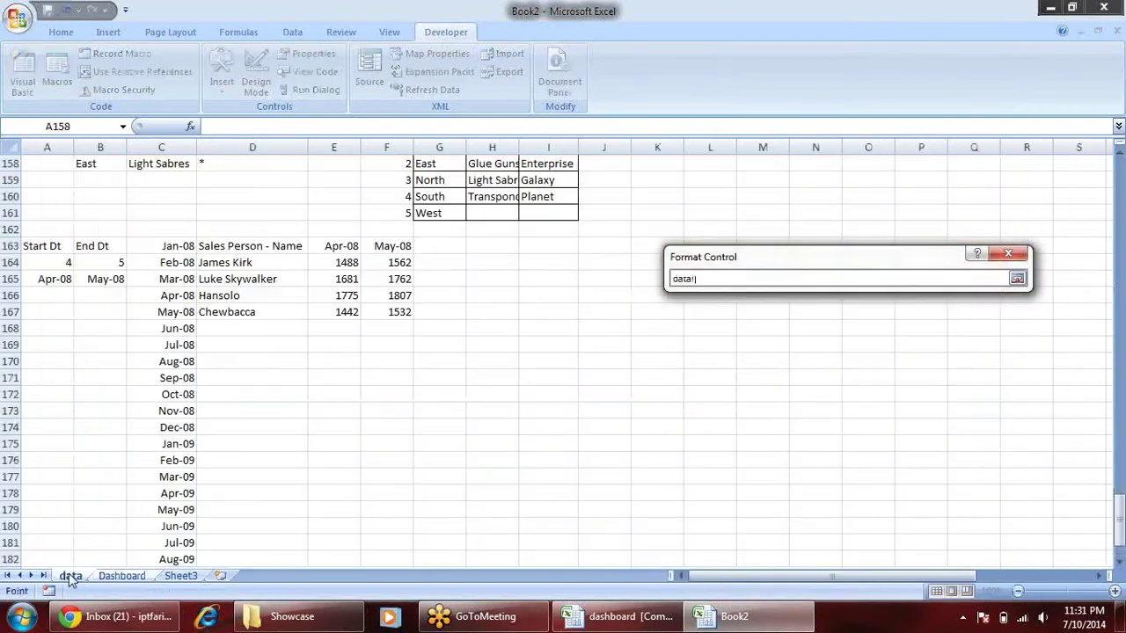
pyautogui.moveTo(175, 246); pyautogui.dragTo(175, 543)
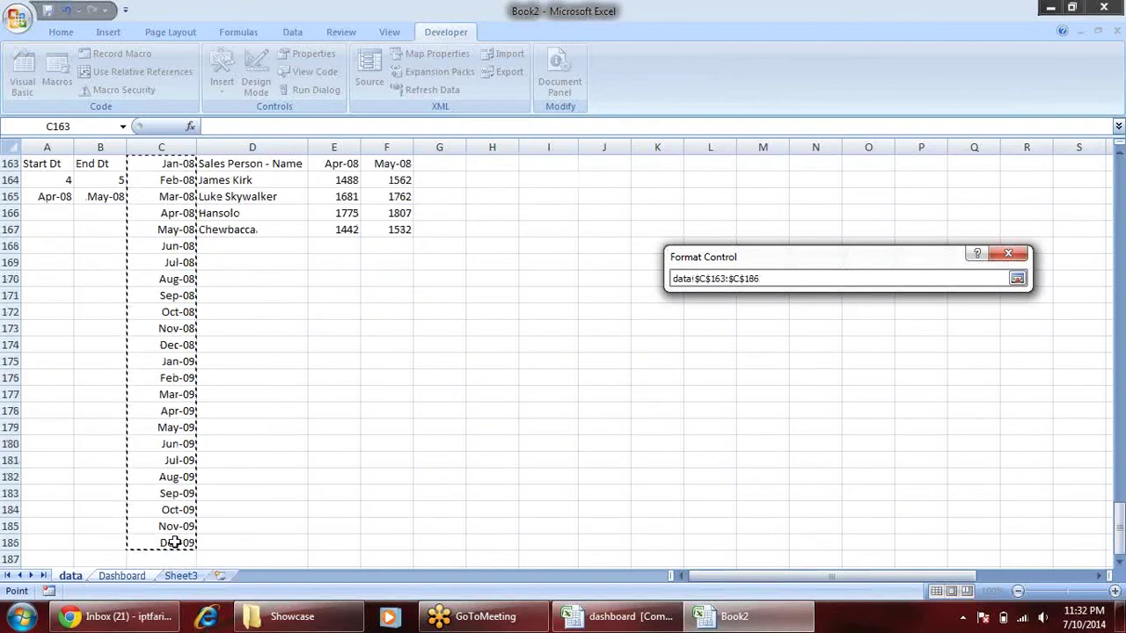
pyautogui.press('Return')
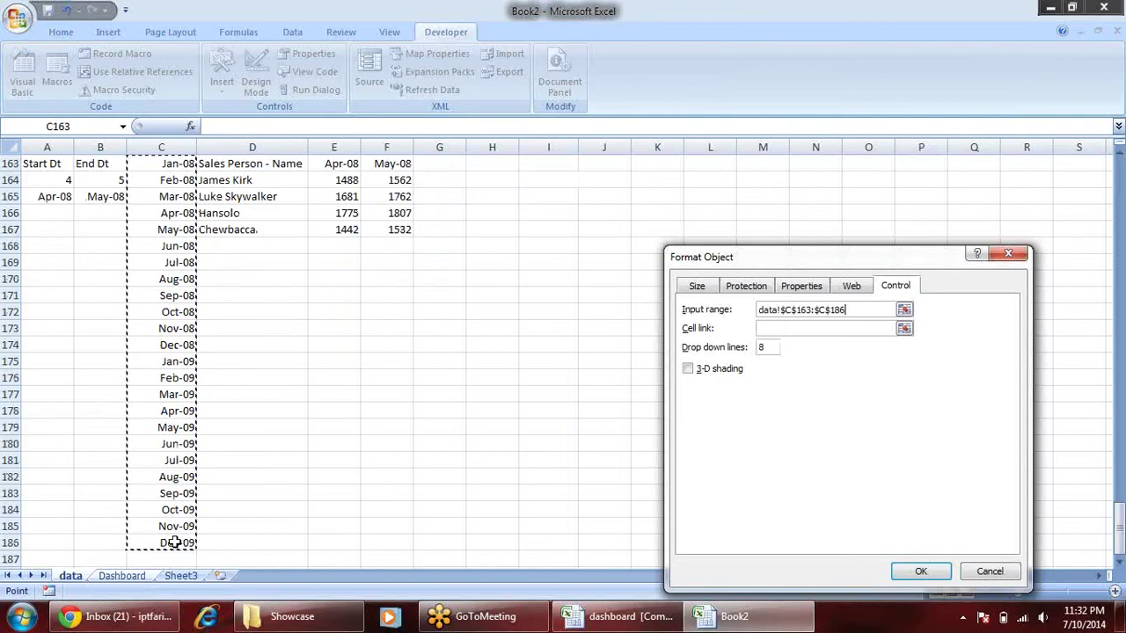
pyautogui.click(904, 329)
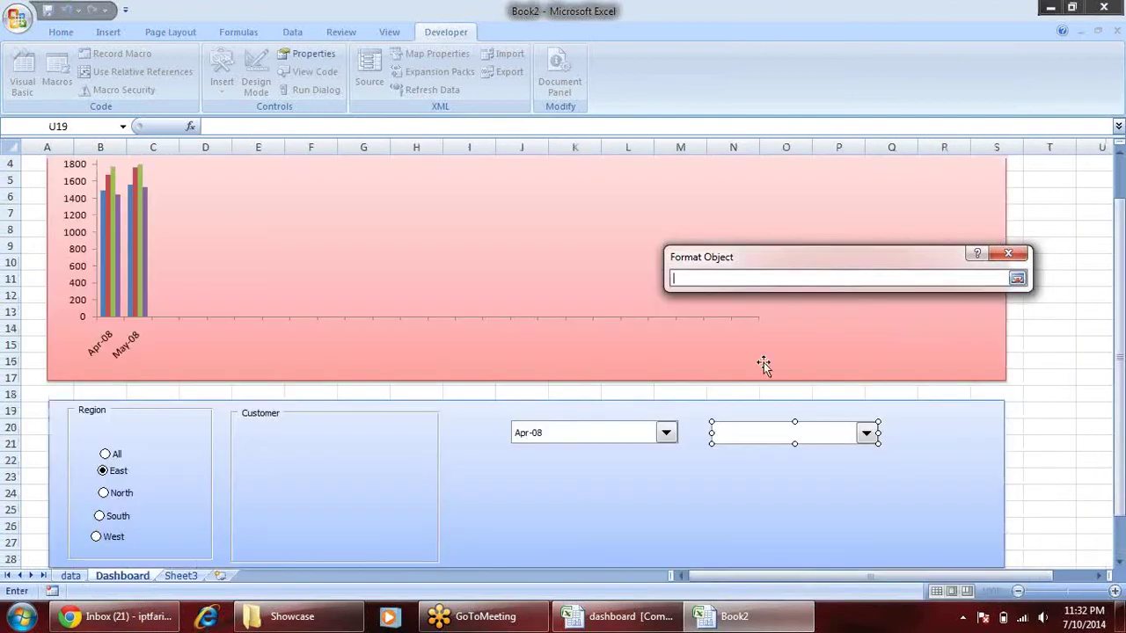
pyautogui.click(70, 576)
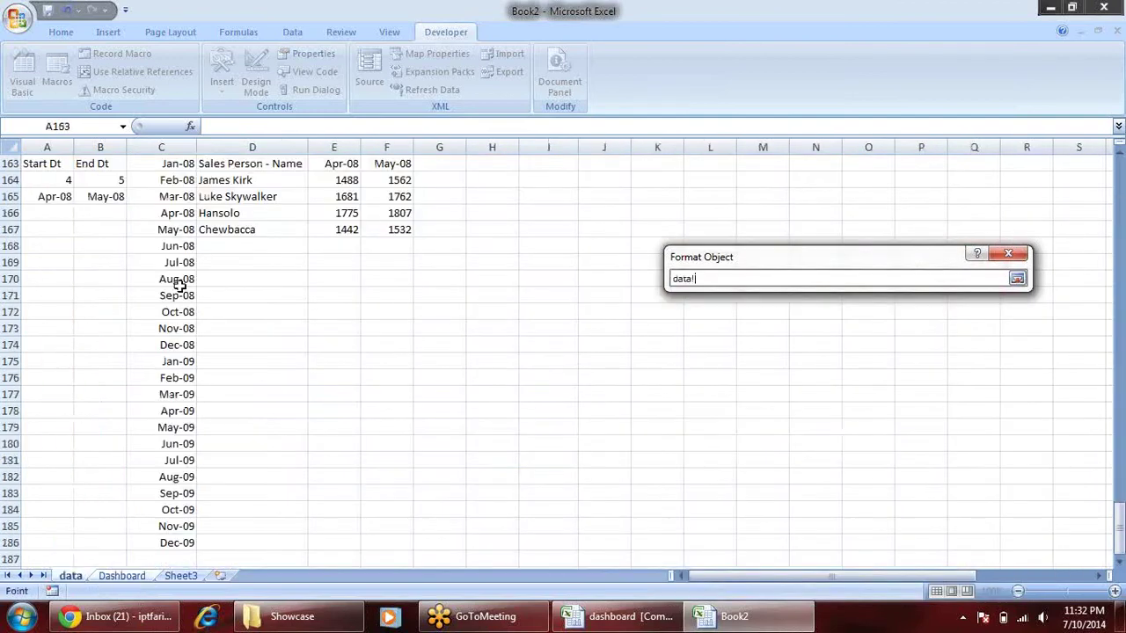
pyautogui.click(117, 179)
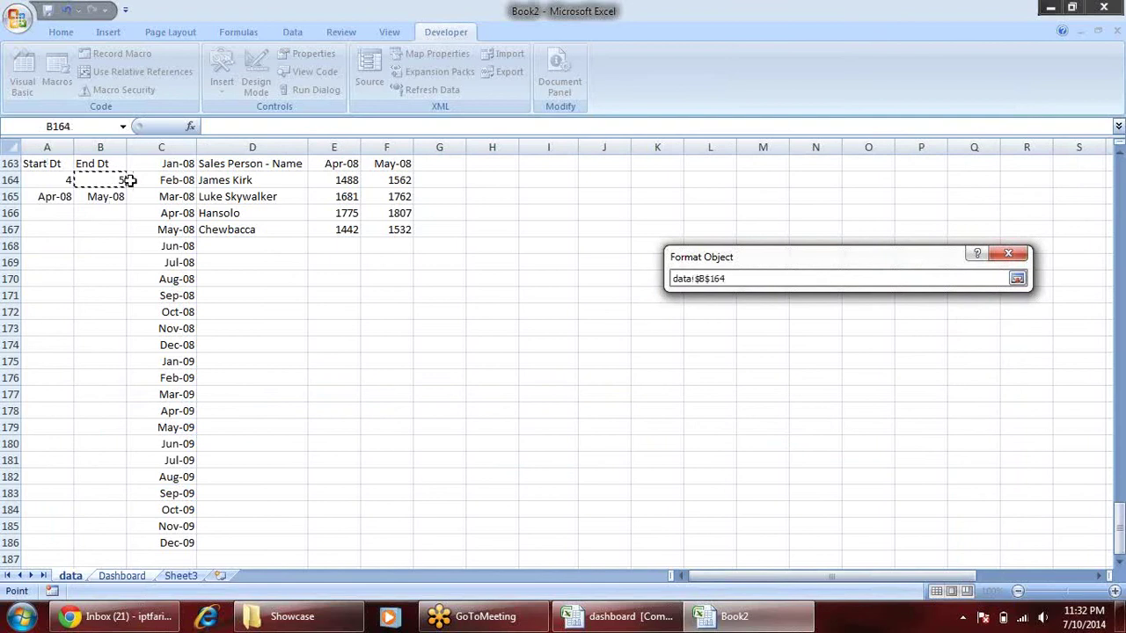
pyautogui.press('Return')
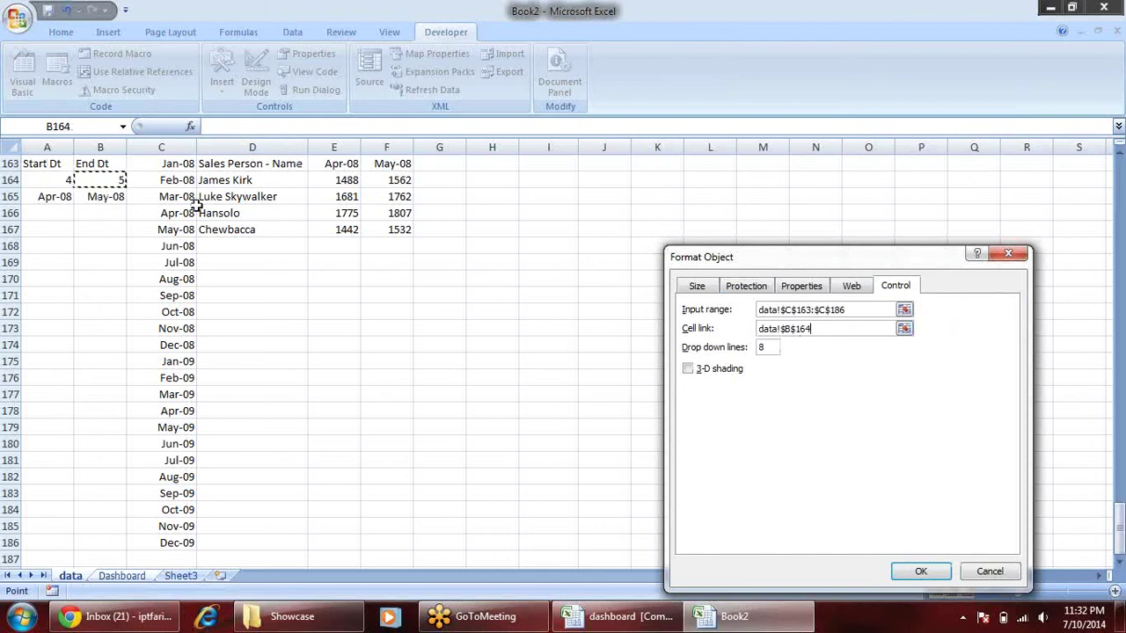
pyautogui.click(947, 571)
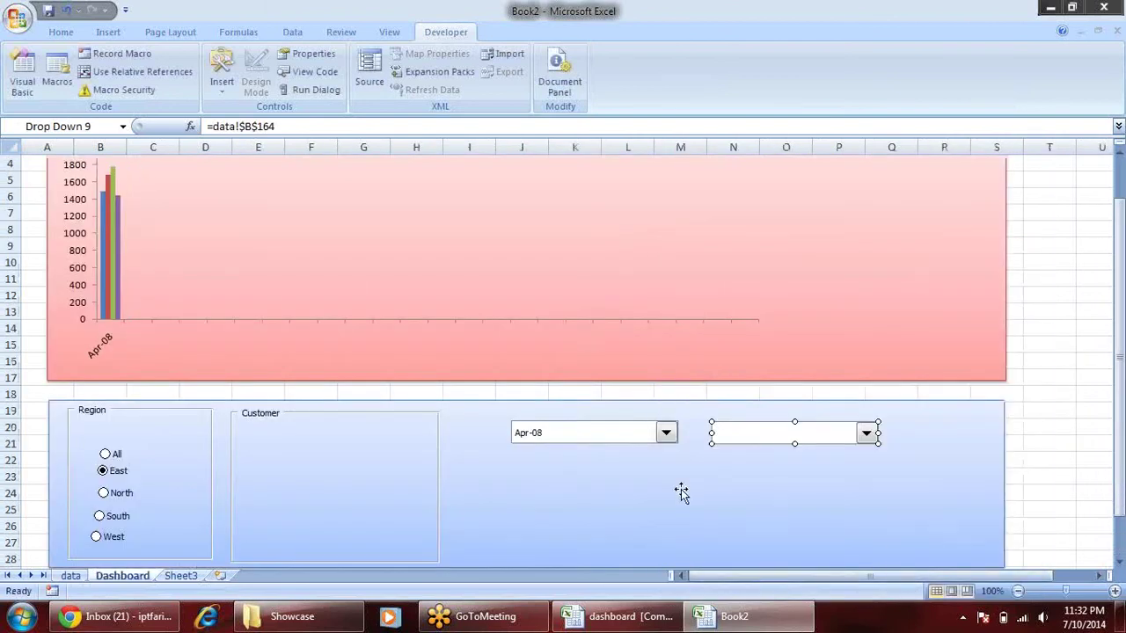
pyautogui.press('Escape')
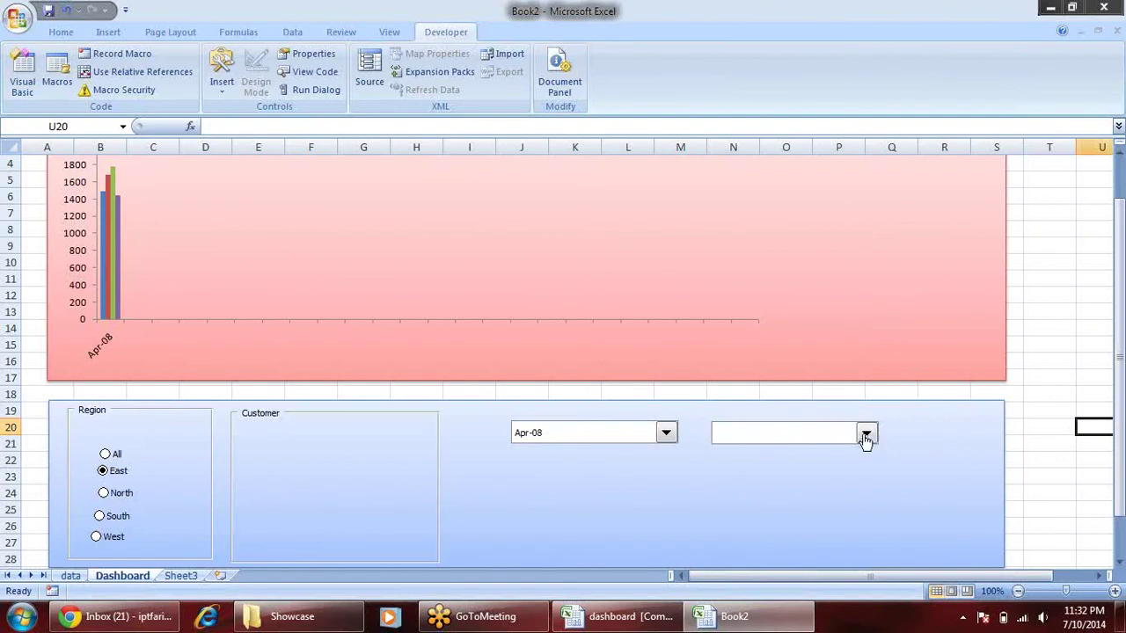
# - Pick Jan-08 as start month and test end months Oct-09, Aug-09 and Jun-09
pyautogui.click(667, 434)
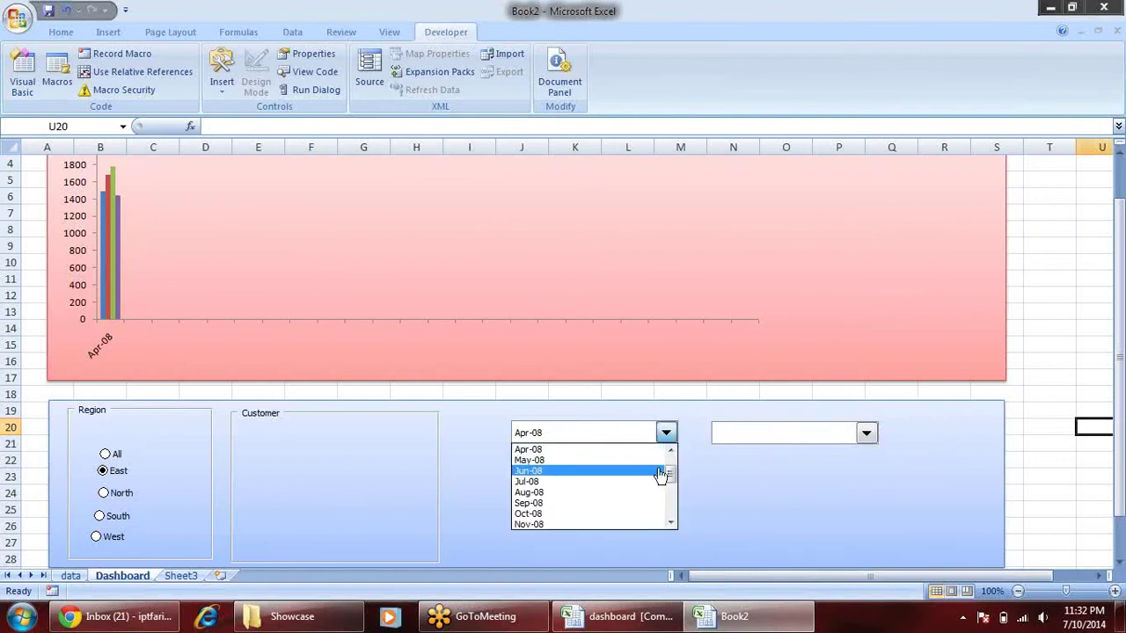
pyautogui.moveTo(666, 472); pyautogui.dragTo(674, 449)
pyautogui.click(621, 451)
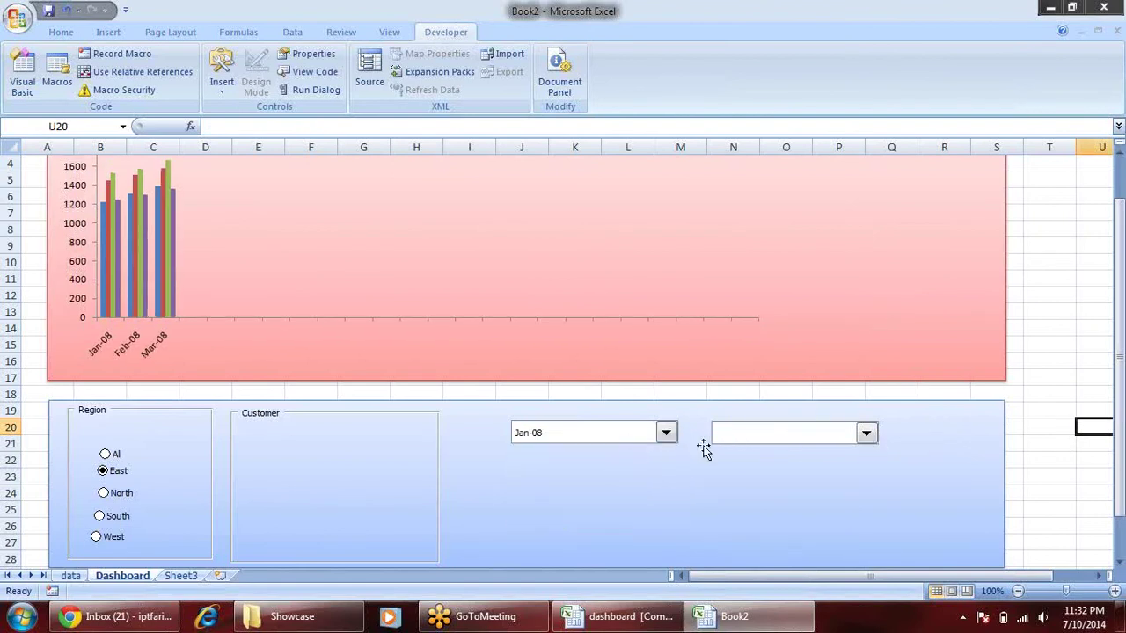
pyautogui.click(866, 434)
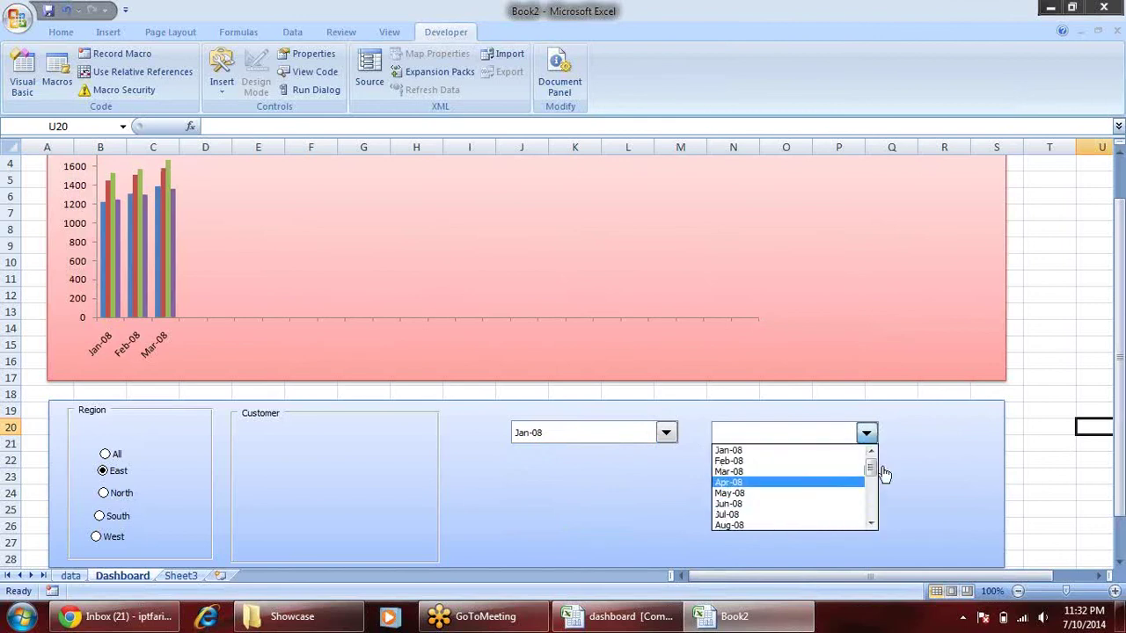
pyautogui.moveTo(870, 468); pyautogui.dragTo(868, 526)
pyautogui.click(784, 504)
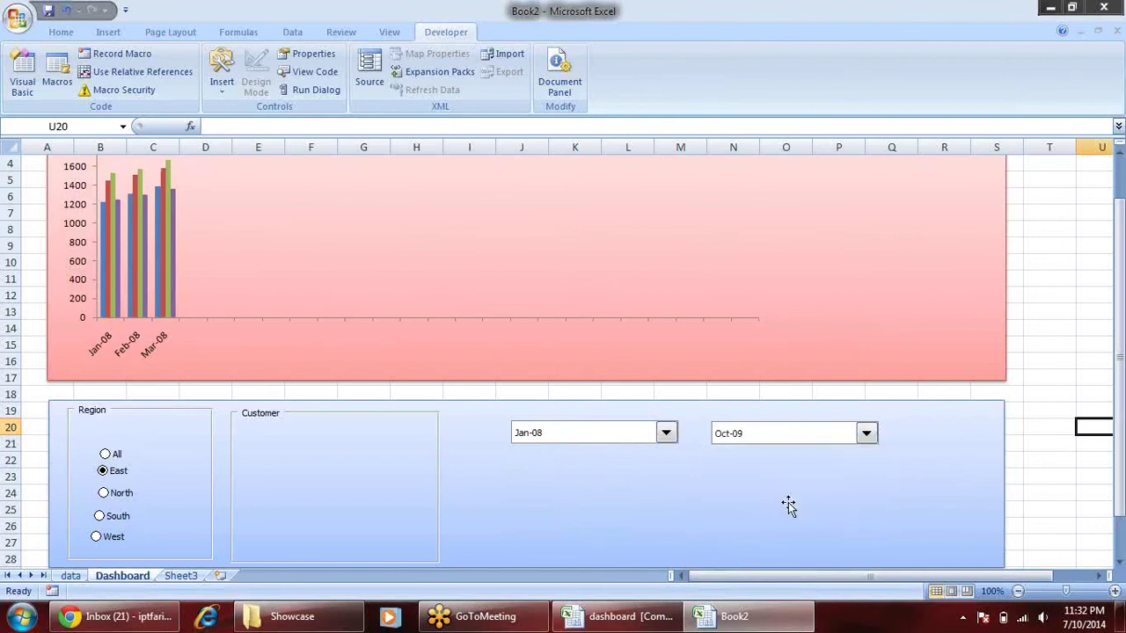
pyautogui.click(869, 433)
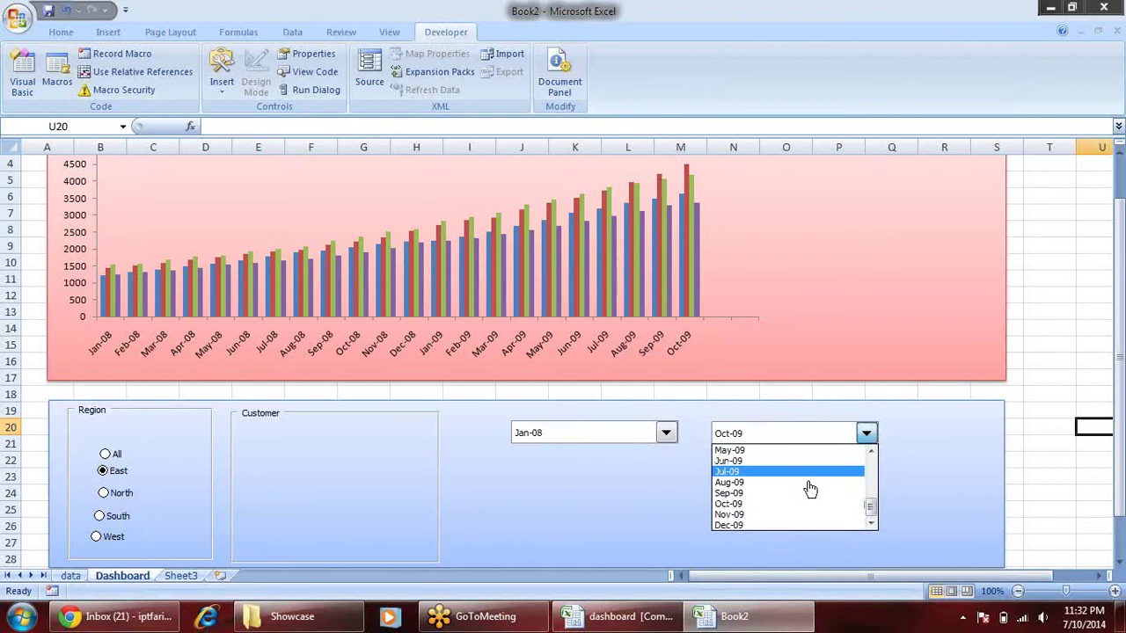
pyautogui.click(805, 476)
pyautogui.click(867, 434)
pyautogui.click(809, 465)
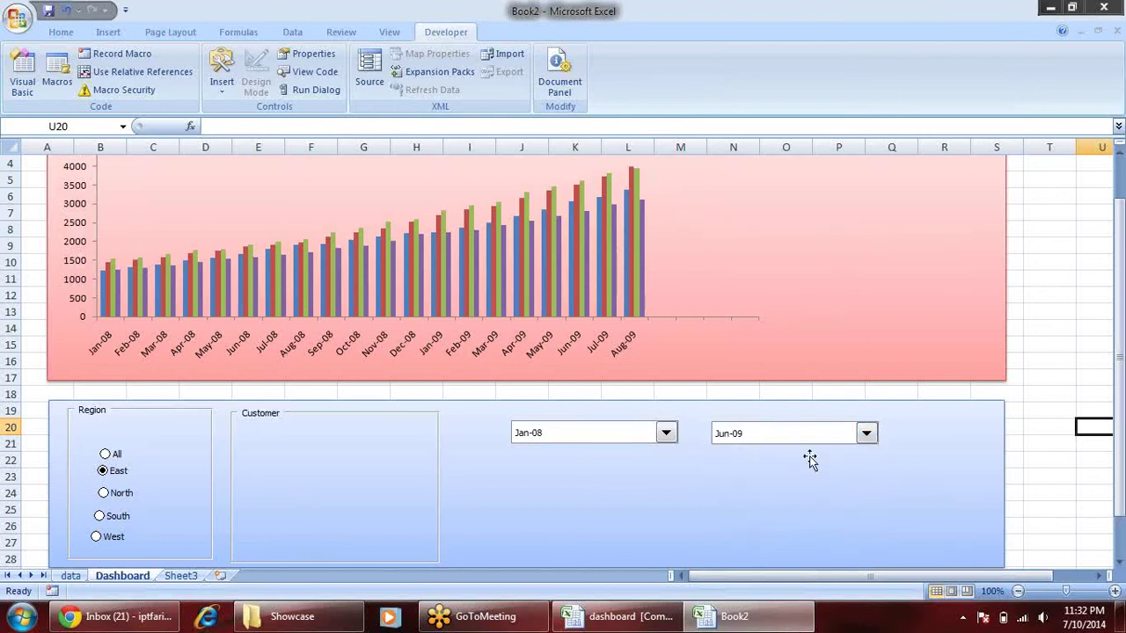
# - After trying May-08, settle on Jan-08 as start month and Dec-09 as end month
pyautogui.click(671, 433)
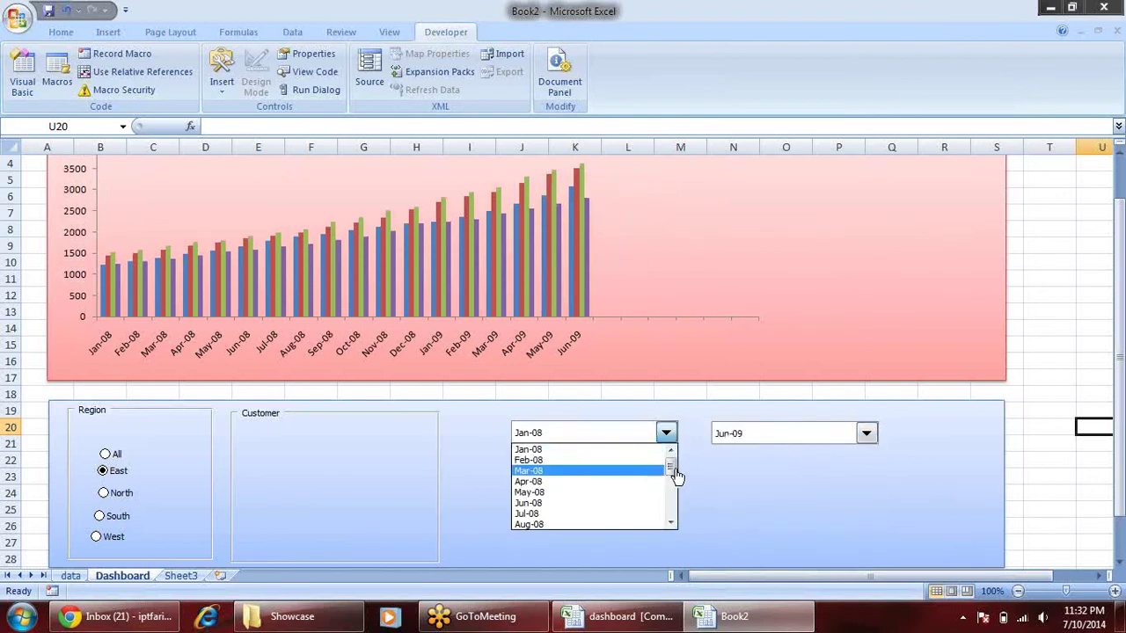
pyautogui.click(632, 495)
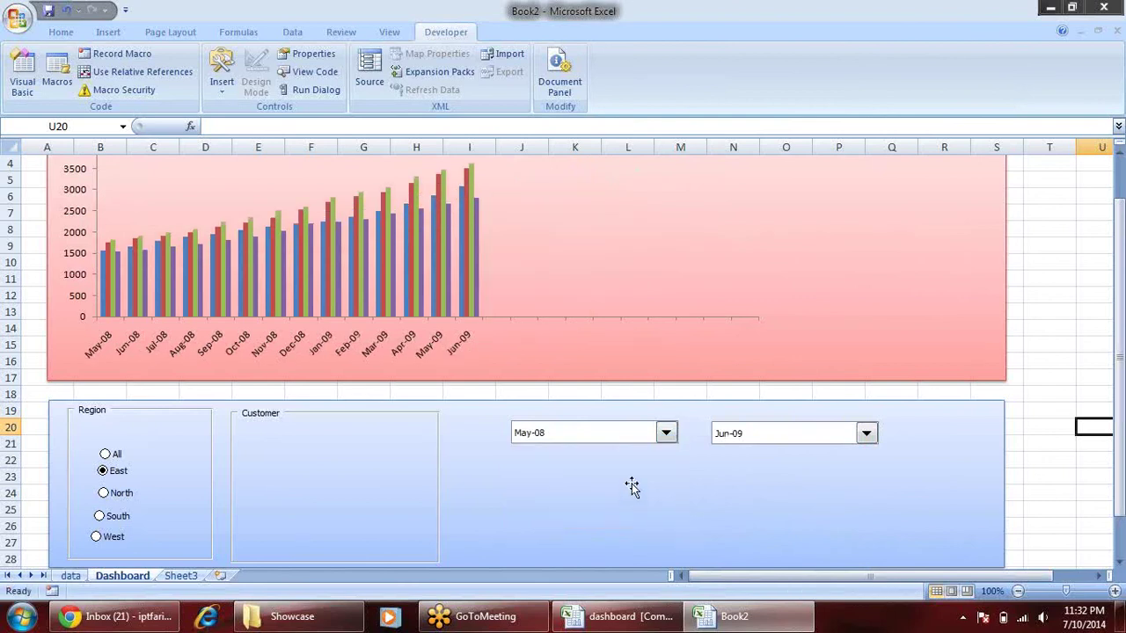
pyautogui.click(666, 433)
pyautogui.scroll(2, 680, 452)
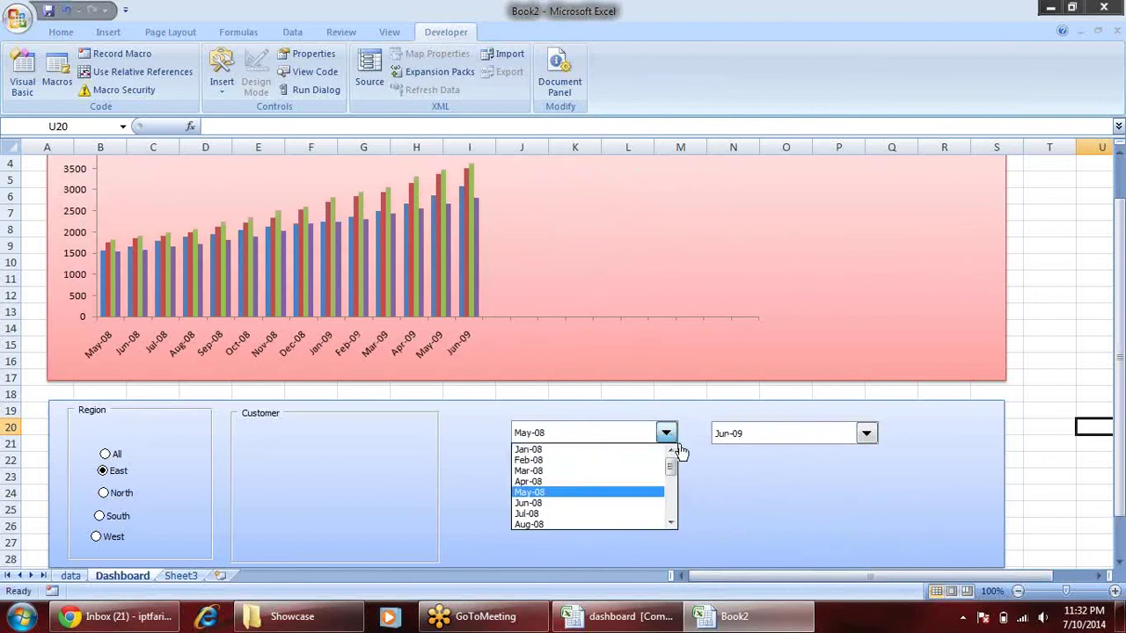
pyautogui.click(649, 451)
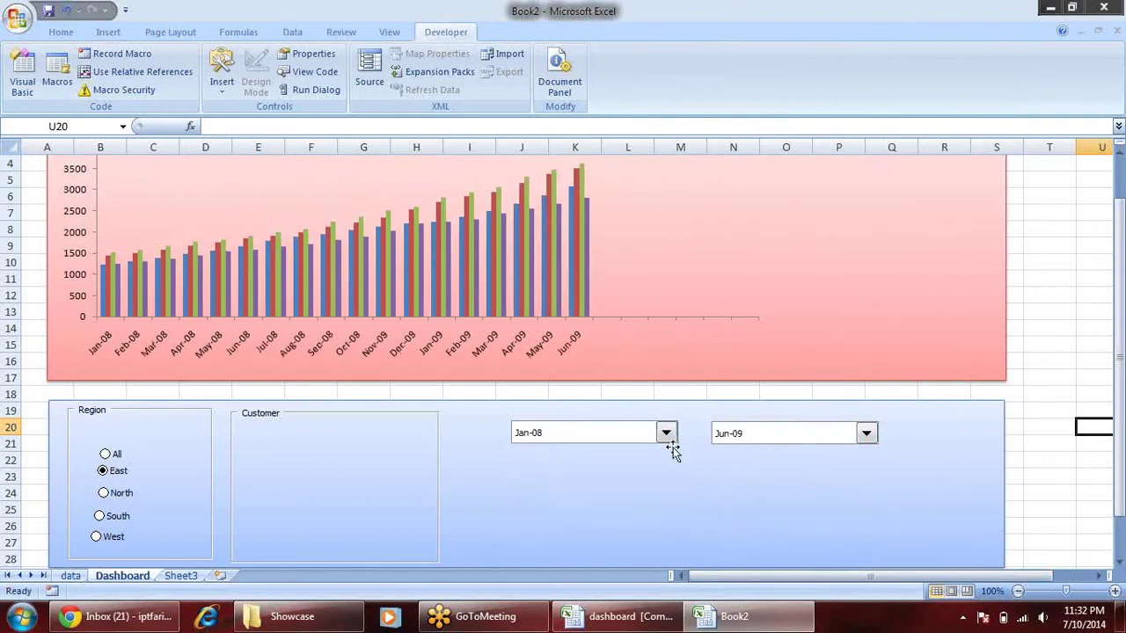
pyautogui.click(867, 434)
pyautogui.scroll(3, 871, 509)
pyautogui.scroll(-3, 869, 500)
pyautogui.click(820, 524)
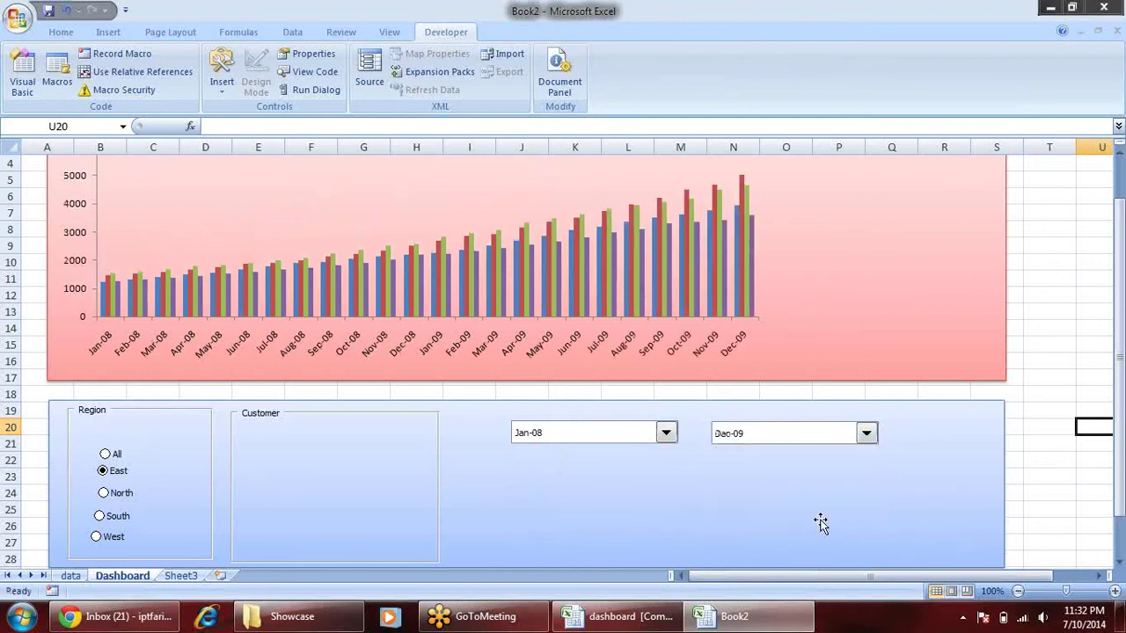
pyautogui.scroll(1, 1038, 434)
pyautogui.scroll(-1, 1039, 434)
pyautogui.scroll(1, 1048, 432)
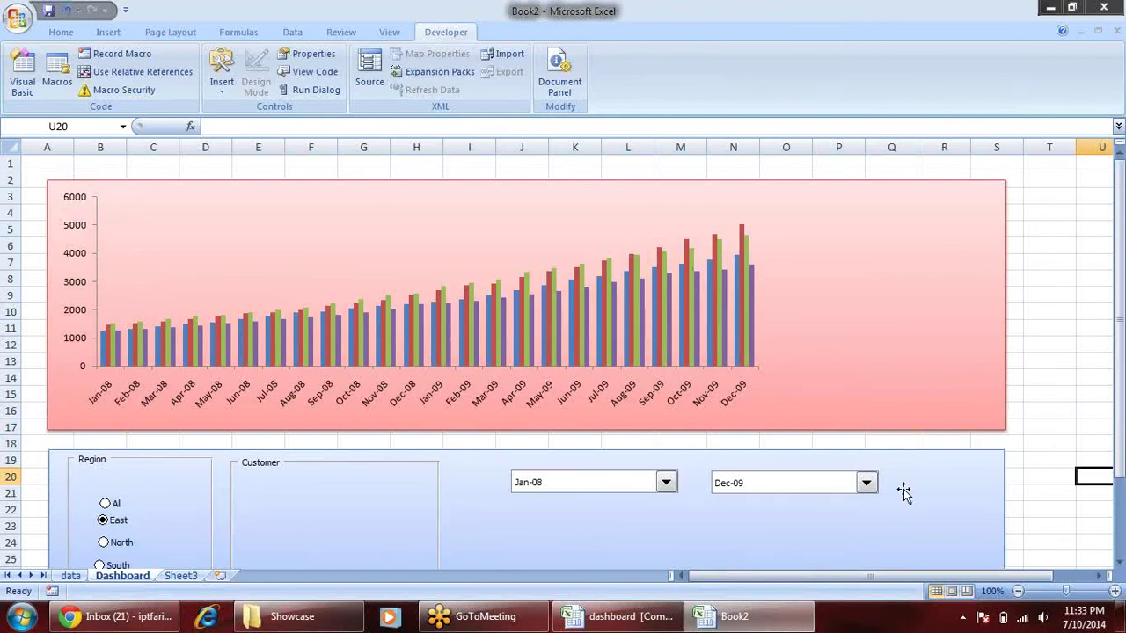
pyautogui.scroll(-2, 998, 469)
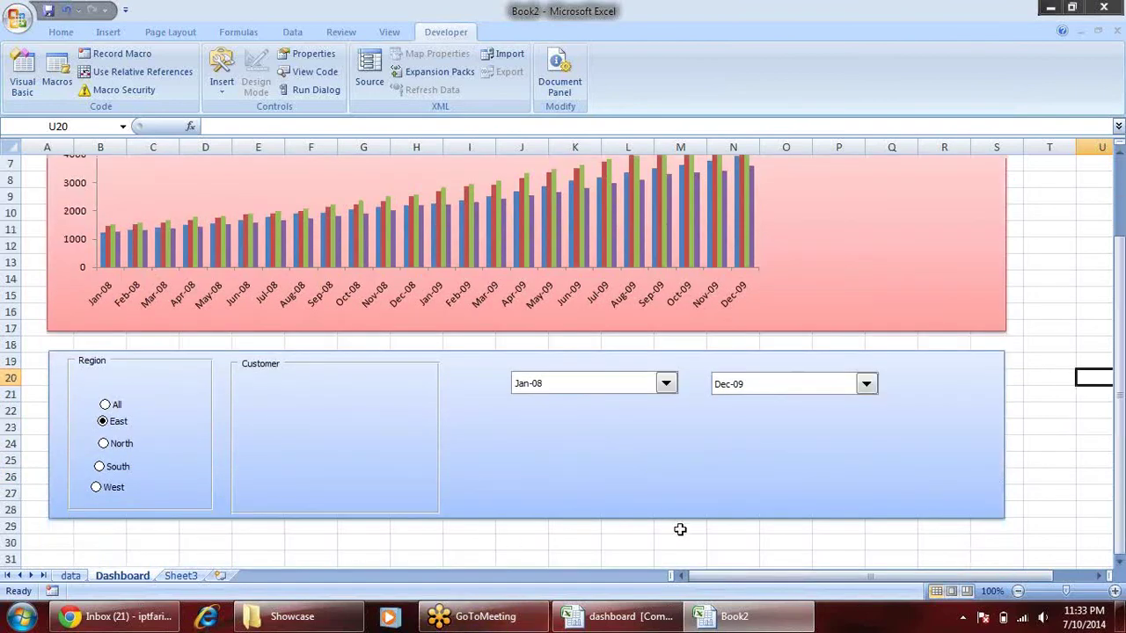
pyautogui.scroll(1, 680, 529)
pyautogui.scroll(1, 680, 530)
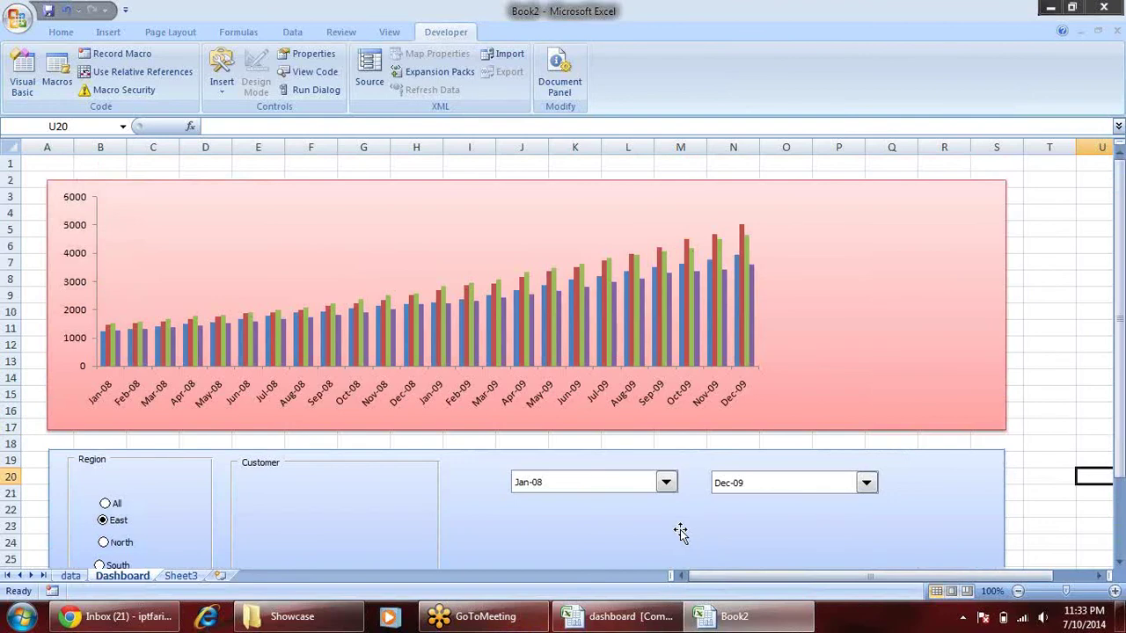
pyautogui.scroll(-1, 681, 532)
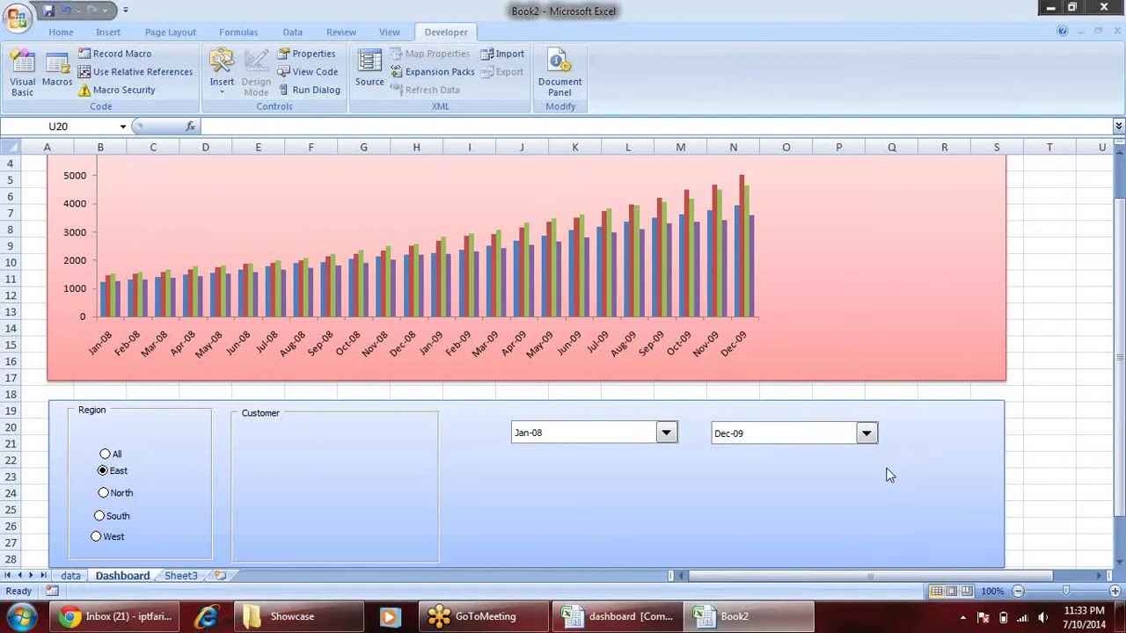
pyautogui.scroll(-3, 965, 452)
pyautogui.scroll(3, 965, 452)
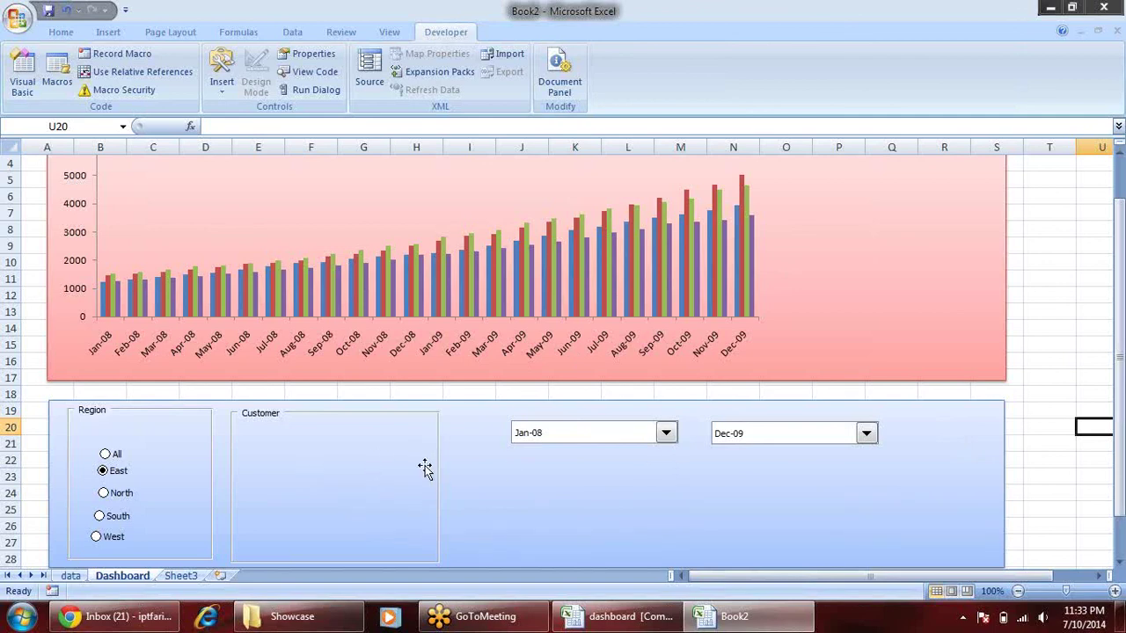
pyautogui.scroll(1, 428, 464)
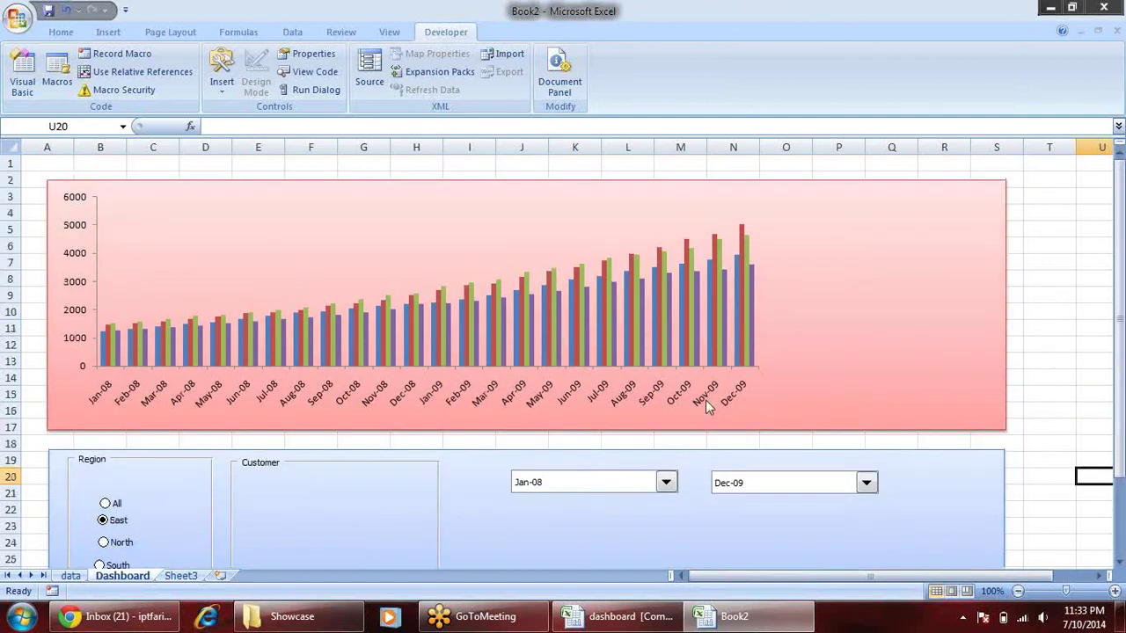
# - Switch to the finished dashboard workbook, select the gauge chart, and go to Sheet1
pyautogui.rightClick(690, 327)
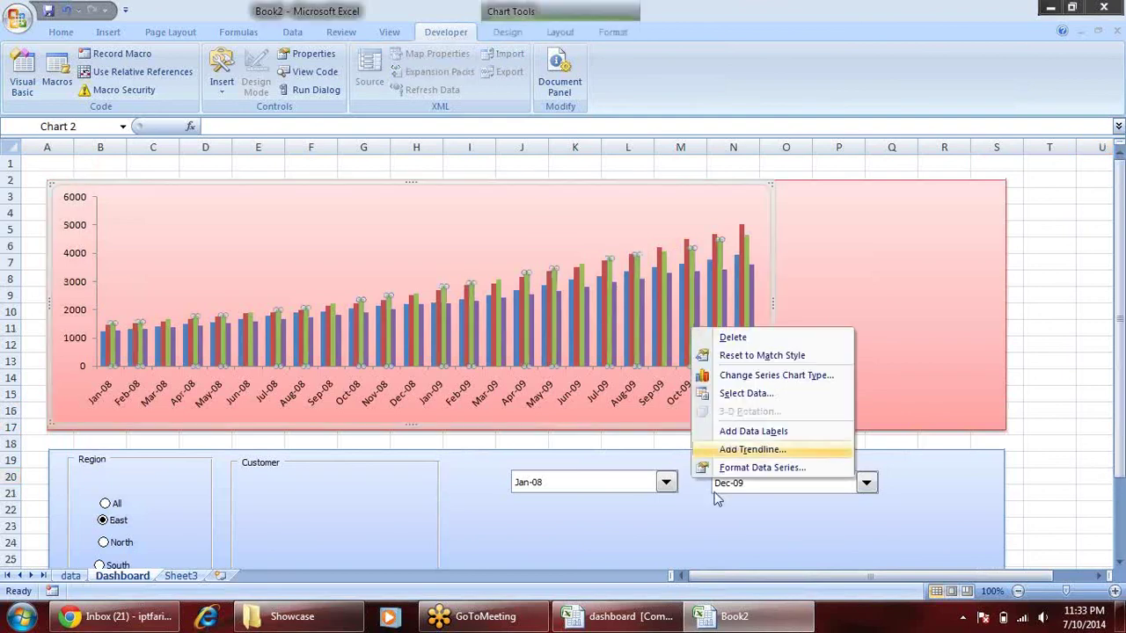
pyautogui.click(571, 620)
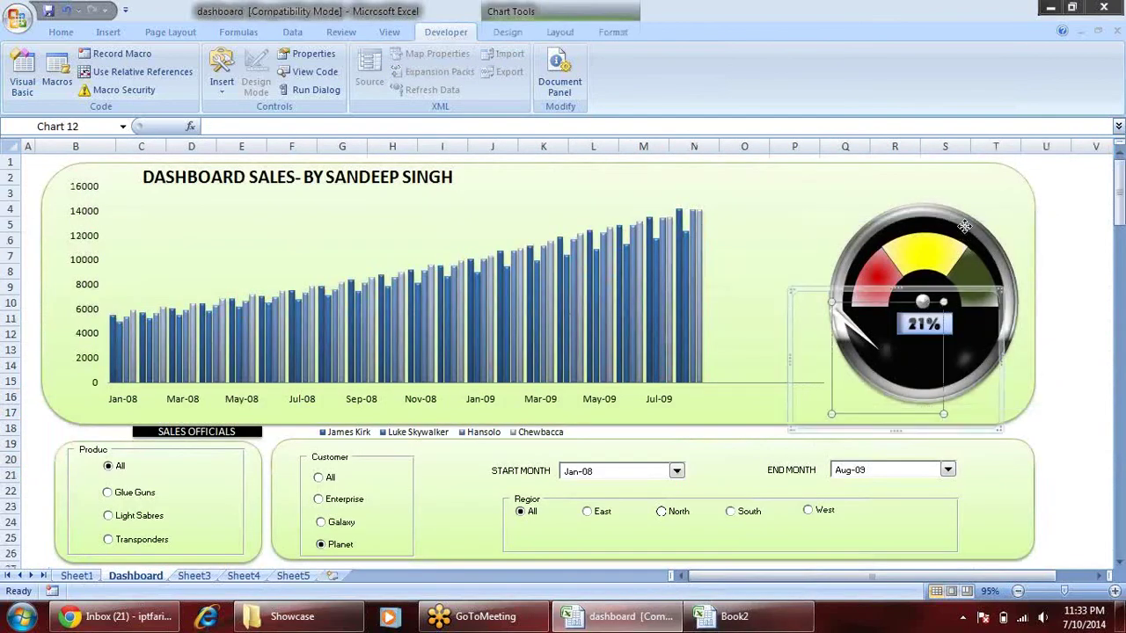
pyautogui.click(966, 239)
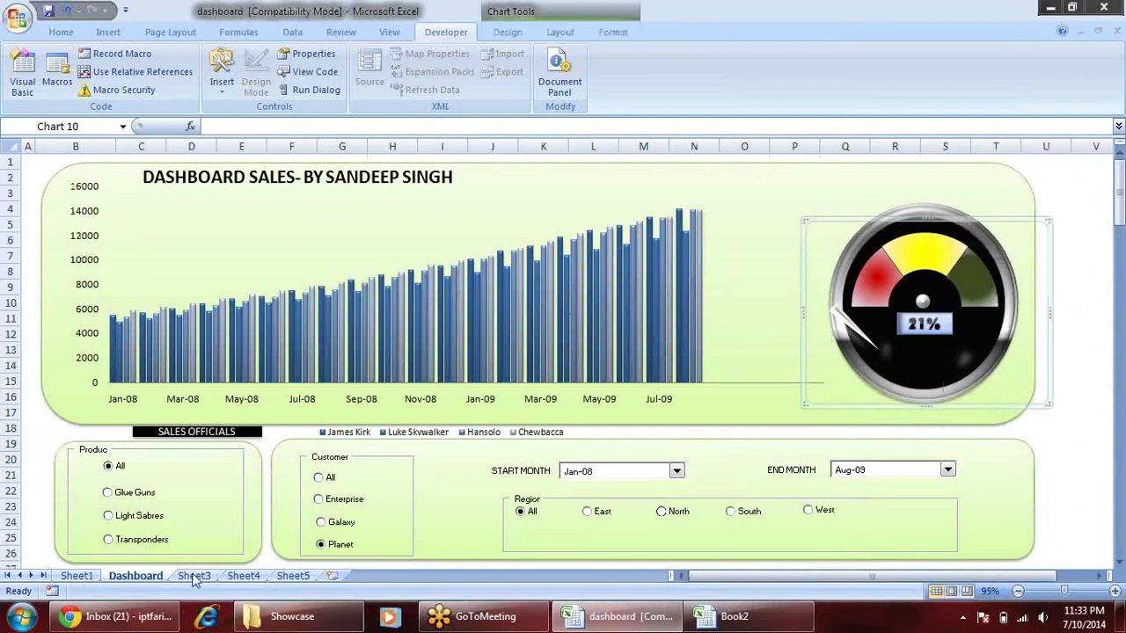
pyautogui.click(76, 575)
# - Inspect the Red, Yellow, Green gauge values and the pointer formula =INT((G170/G169)*100) in J163
pyautogui.scroll(5, 626, 402)
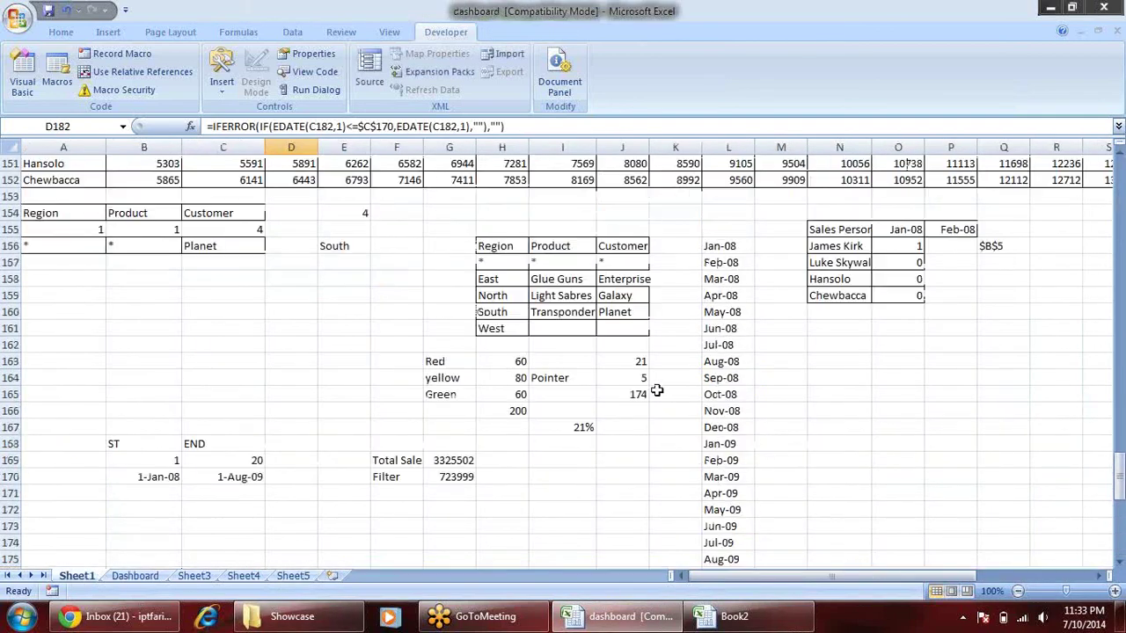
pyautogui.moveTo(459, 363); pyautogui.dragTo(515, 409)
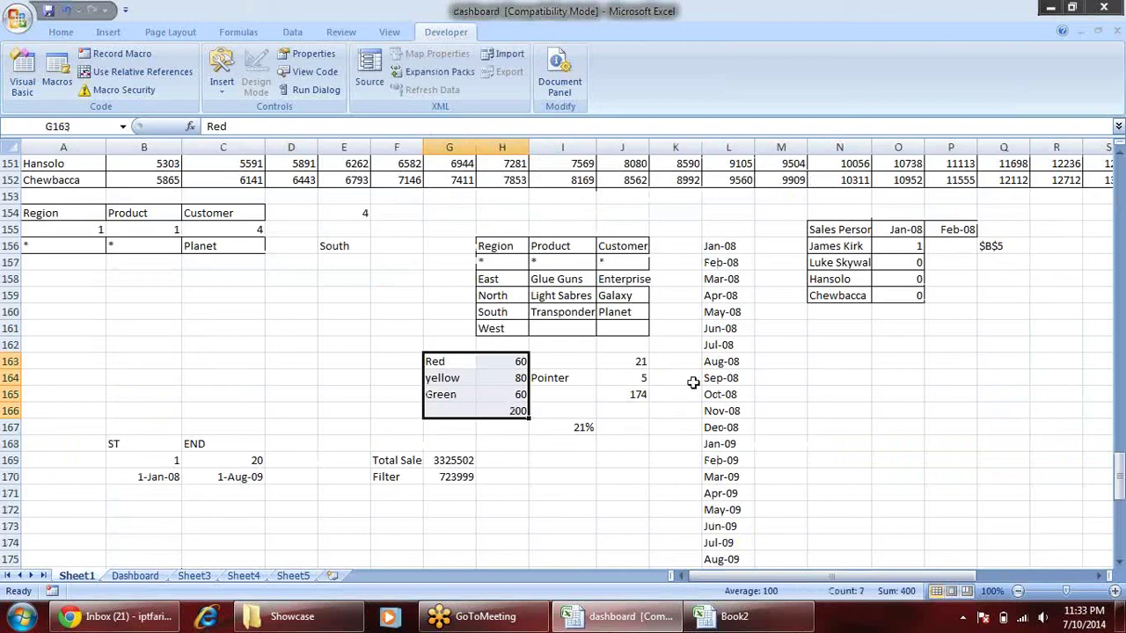
pyautogui.click(592, 355)
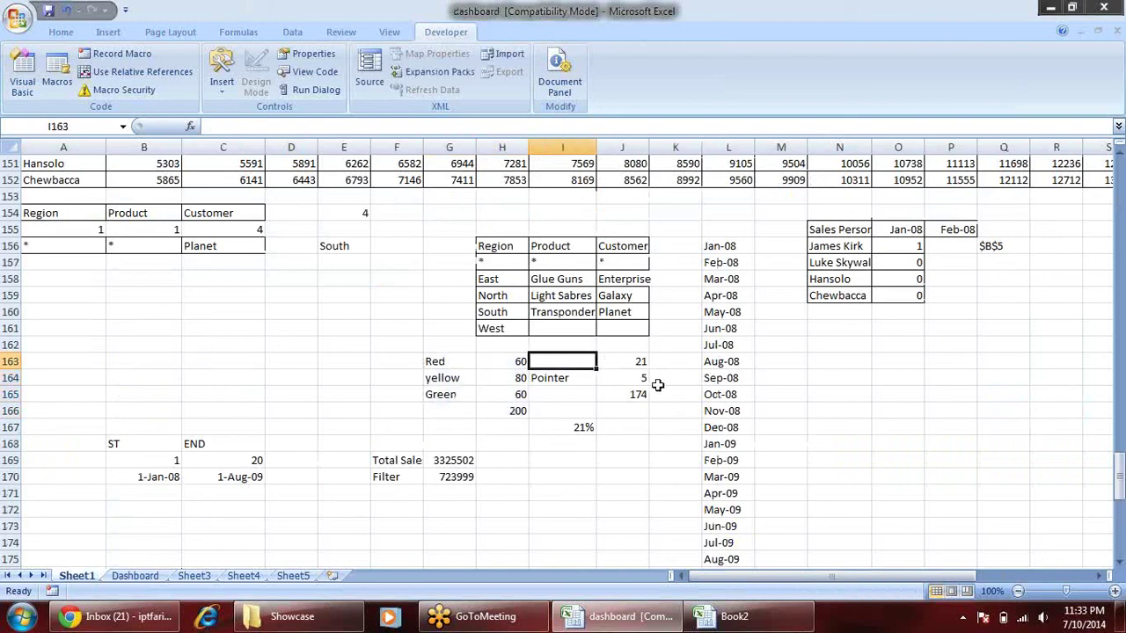
pyautogui.click(631, 376)
pyautogui.click(632, 360)
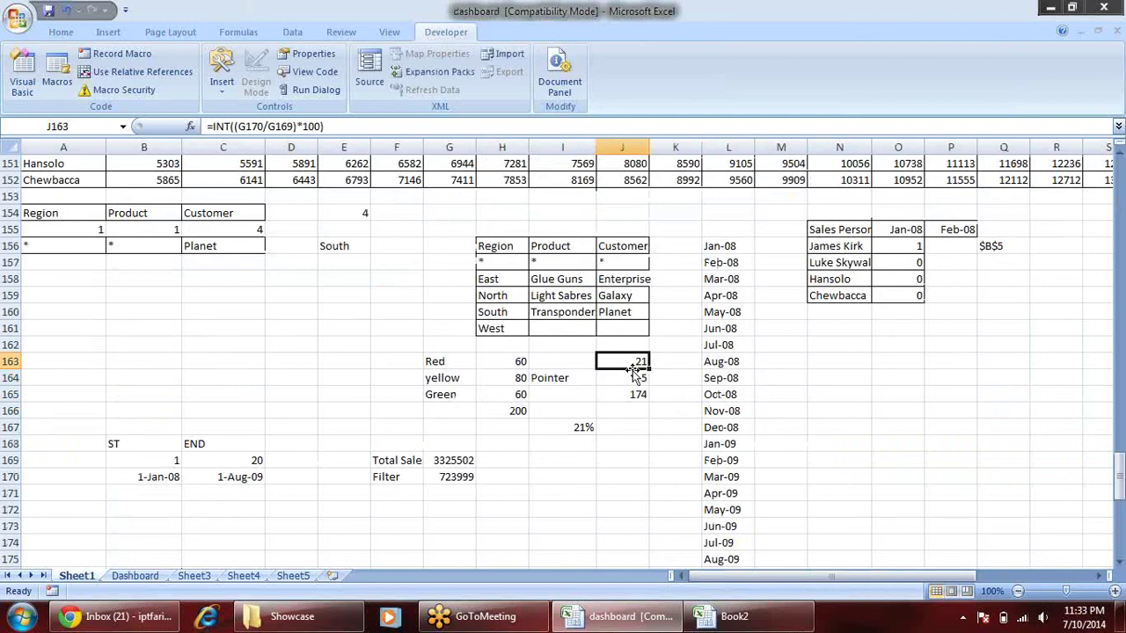
pyautogui.doubleClick(631, 362)
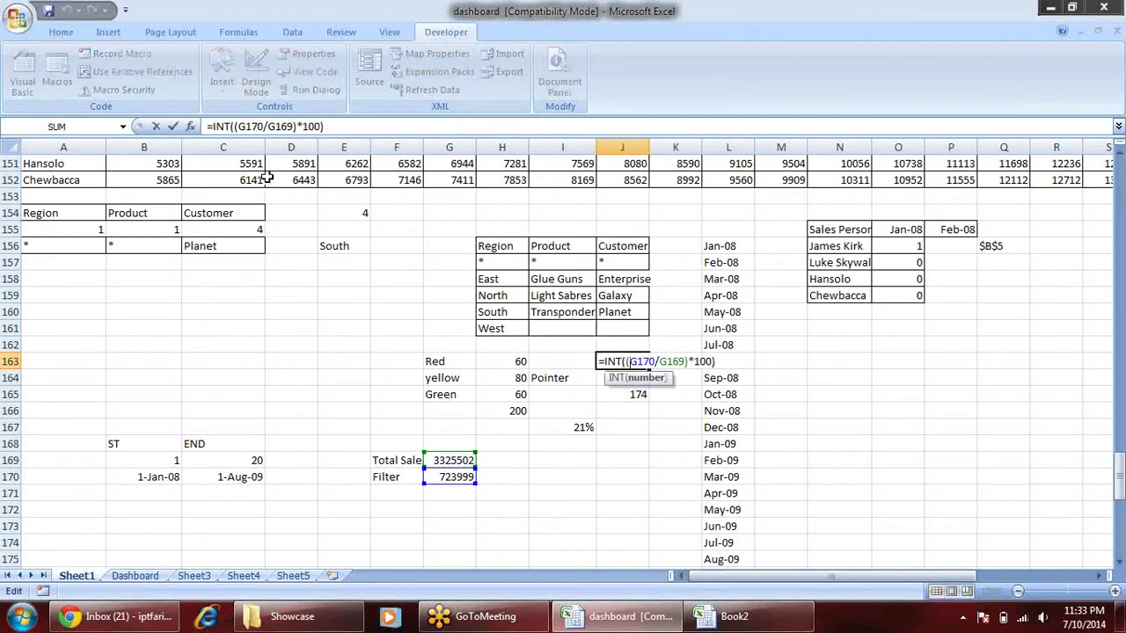
pyautogui.press('Return')
# - Check the Filter total in G170 and Total Sale in G169, then reselect J163
pyautogui.click(466, 477)
pyautogui.scroll(-4, 502, 494)
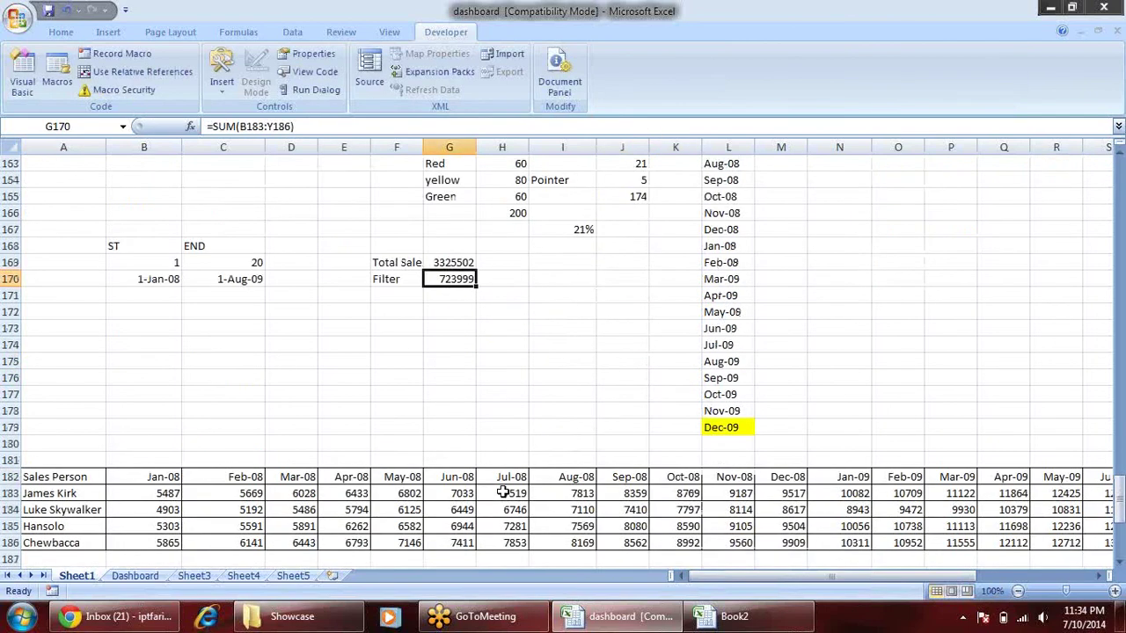
pyautogui.scroll(-3, 503, 494)
pyautogui.moveTo(176, 343)
pyautogui.mouseDown()
pyautogui.moveTo(1123, 409)
pyautogui.moveTo(867, 414)
pyautogui.mouseUp()
pyautogui.scroll(6, 649, 466)
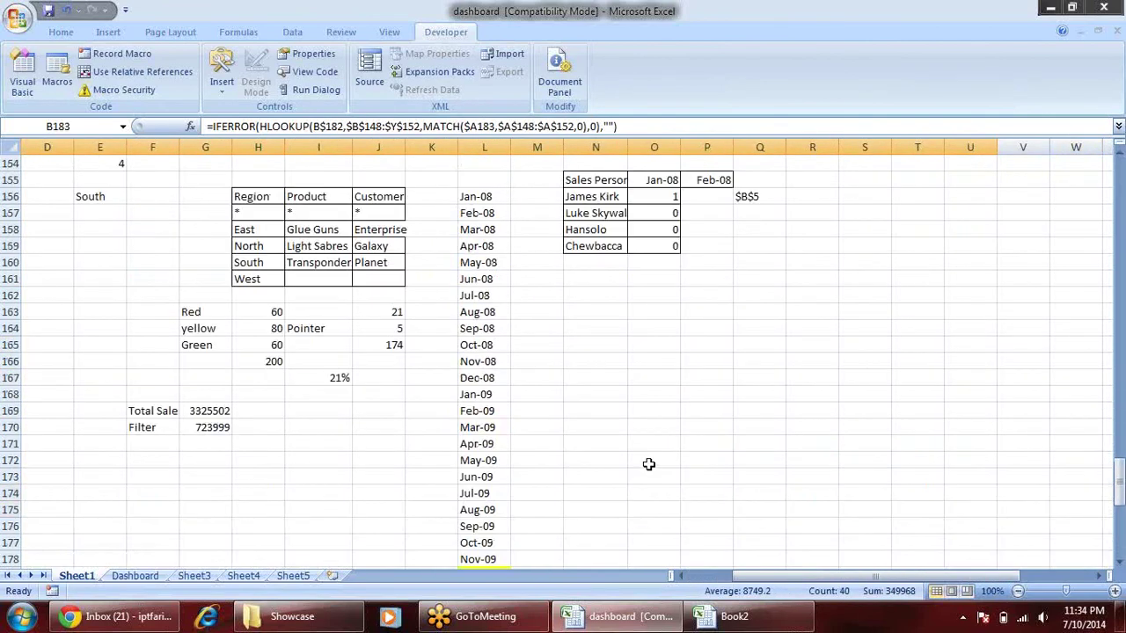
pyautogui.click(228, 412)
pyautogui.press('Down')
pyautogui.click(394, 310)
# - Review the J163 pointer formula's references, the gauge block G163:J165, and the G170 Filter sum
pyautogui.doubleClick(395, 312)
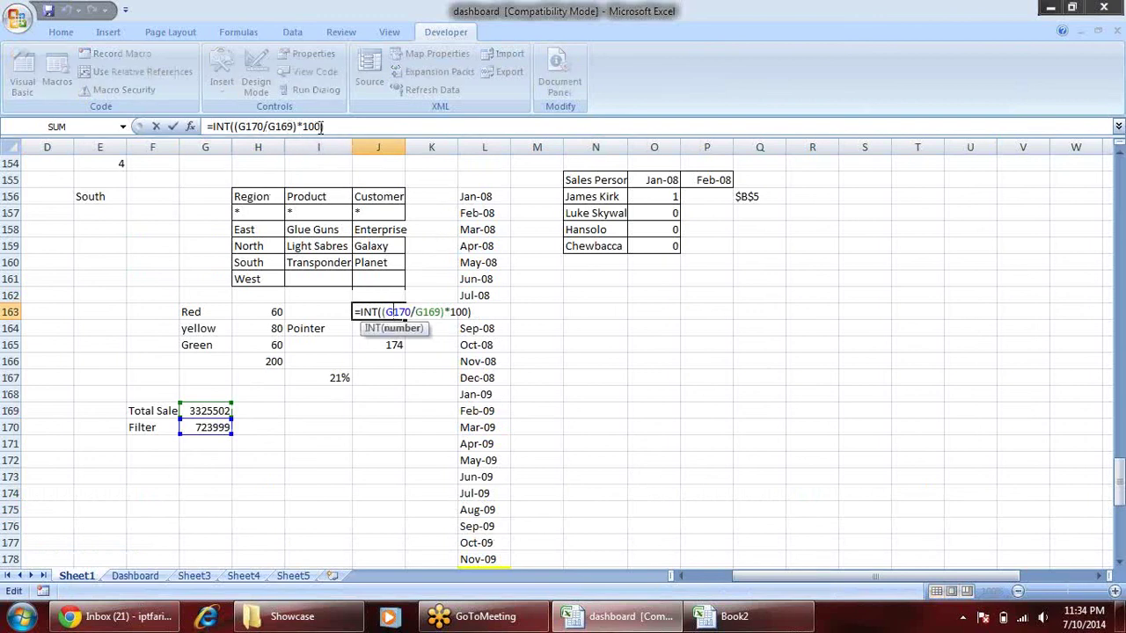
pyautogui.press('Return')
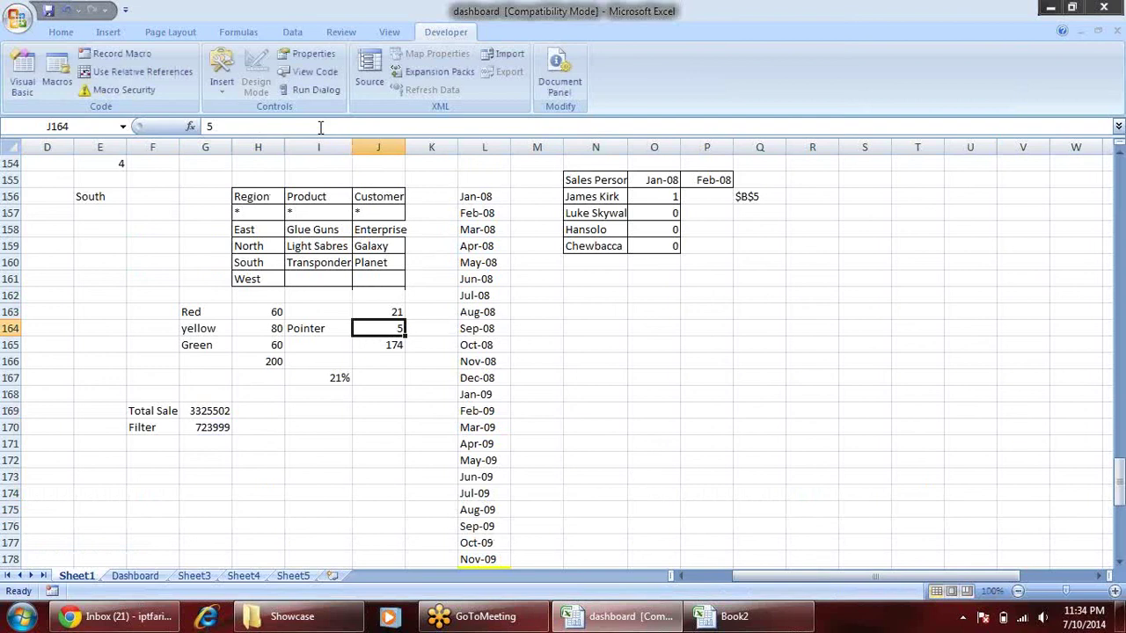
pyautogui.click(397, 312)
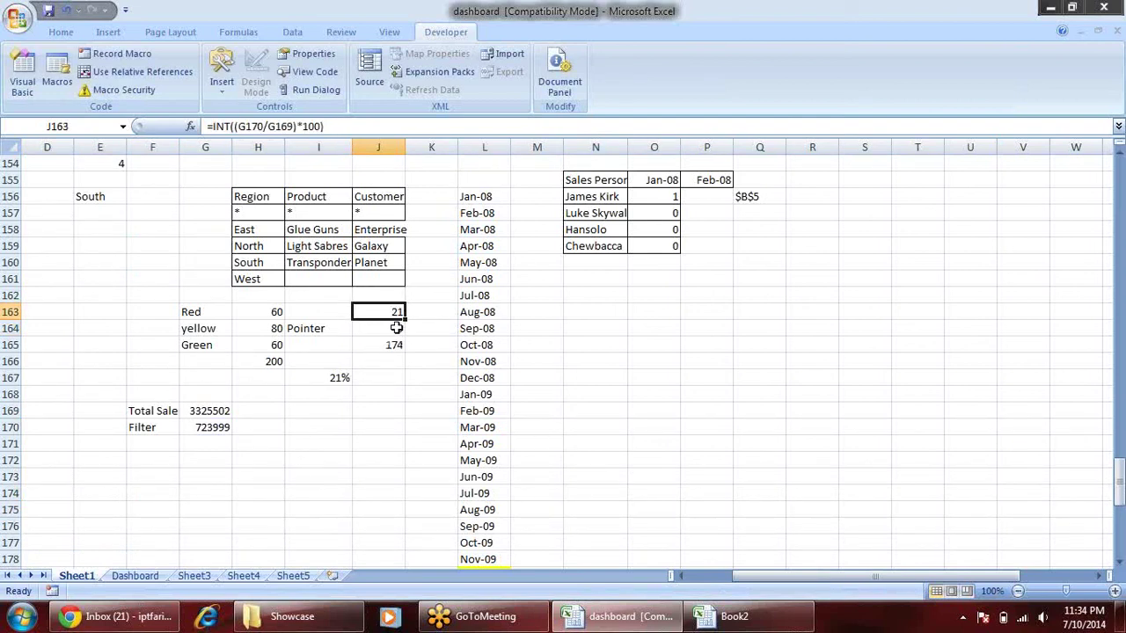
pyautogui.moveTo(388, 345); pyautogui.dragTo(201, 312)
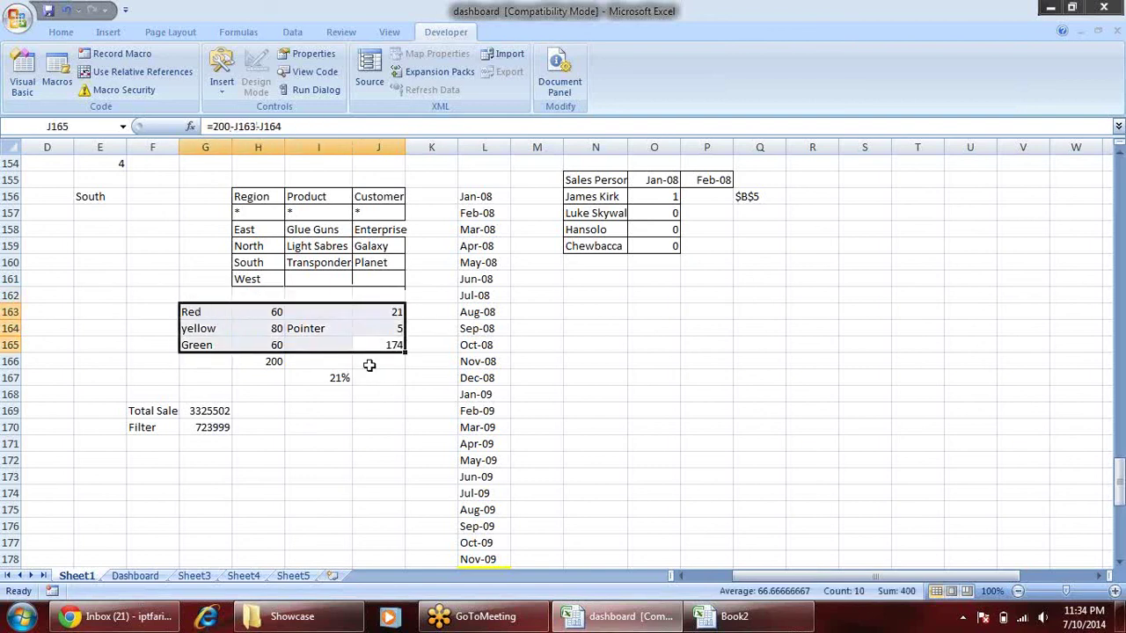
pyautogui.click(385, 311)
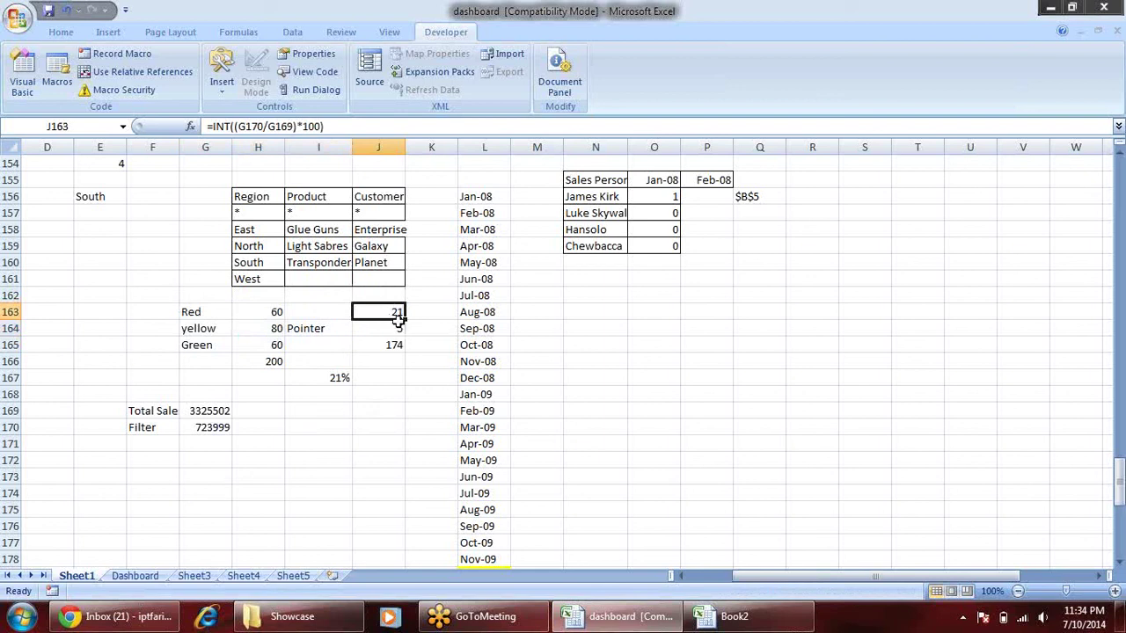
pyautogui.click(216, 426)
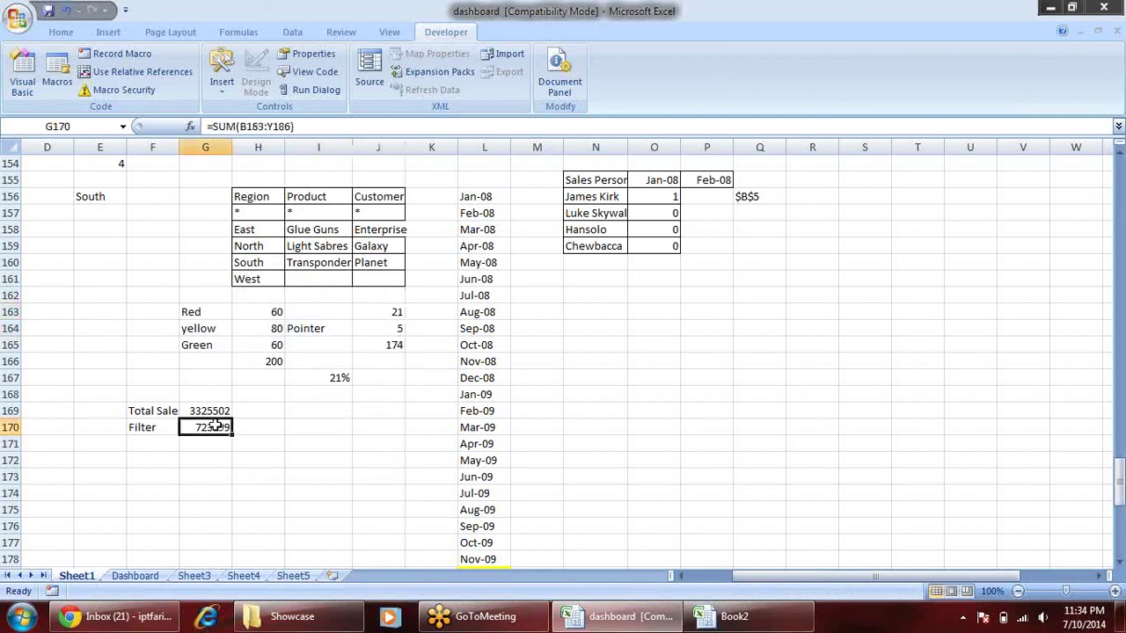
pyautogui.click(602, 580)
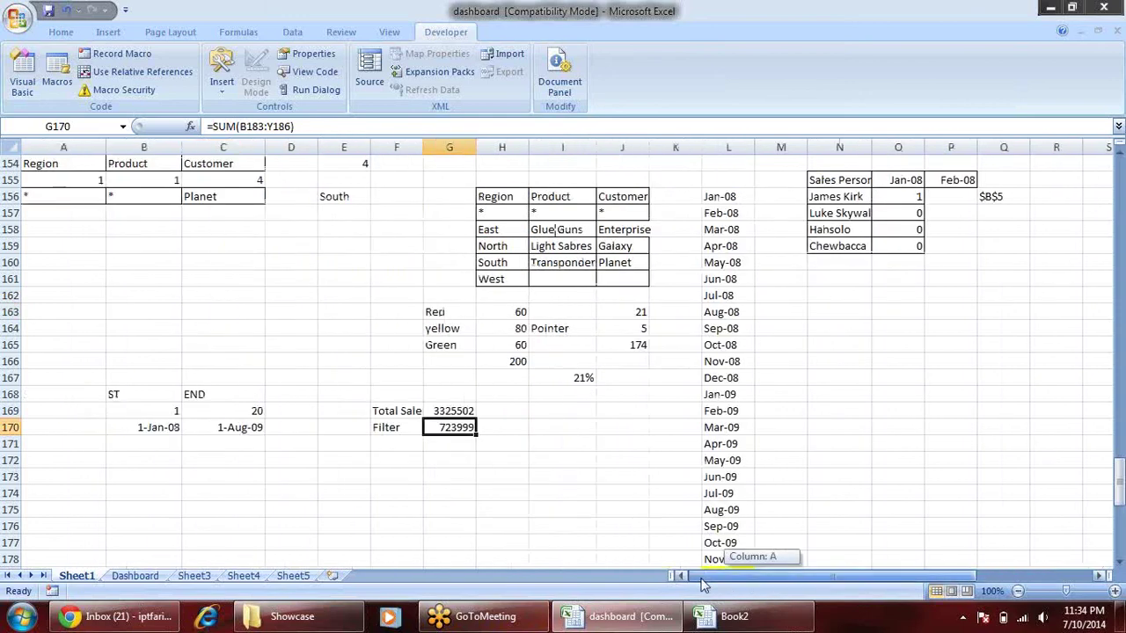
# - Set the END index in C169 to 10 and confirm J163 recalculates to 8
pyautogui.click(277, 412)
pyautogui.click(249, 411)
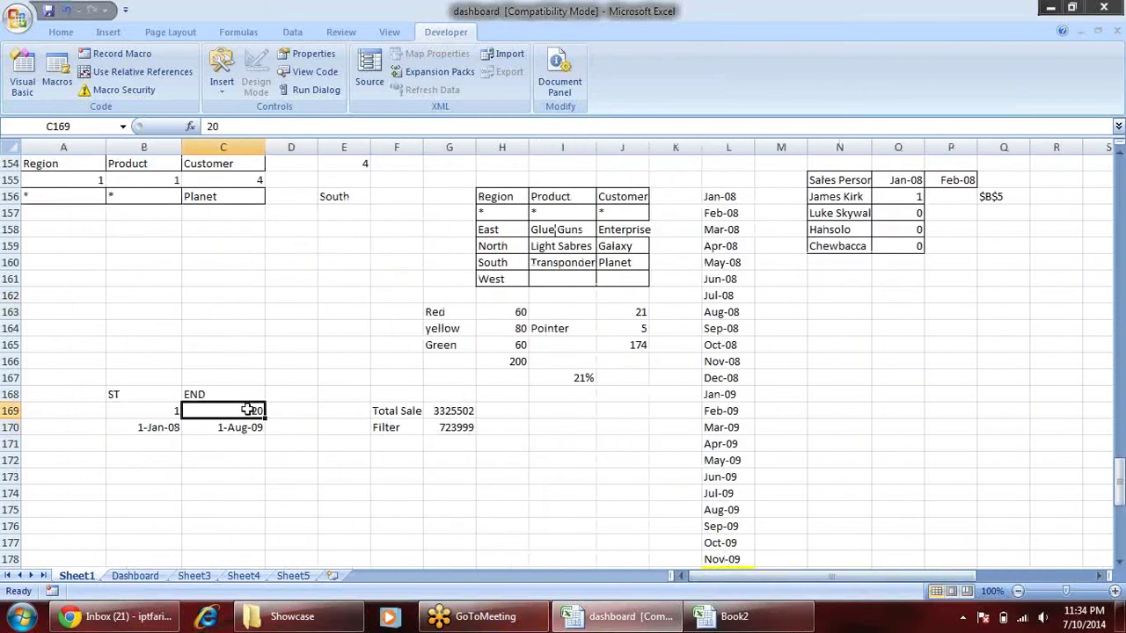
pyautogui.write('10')
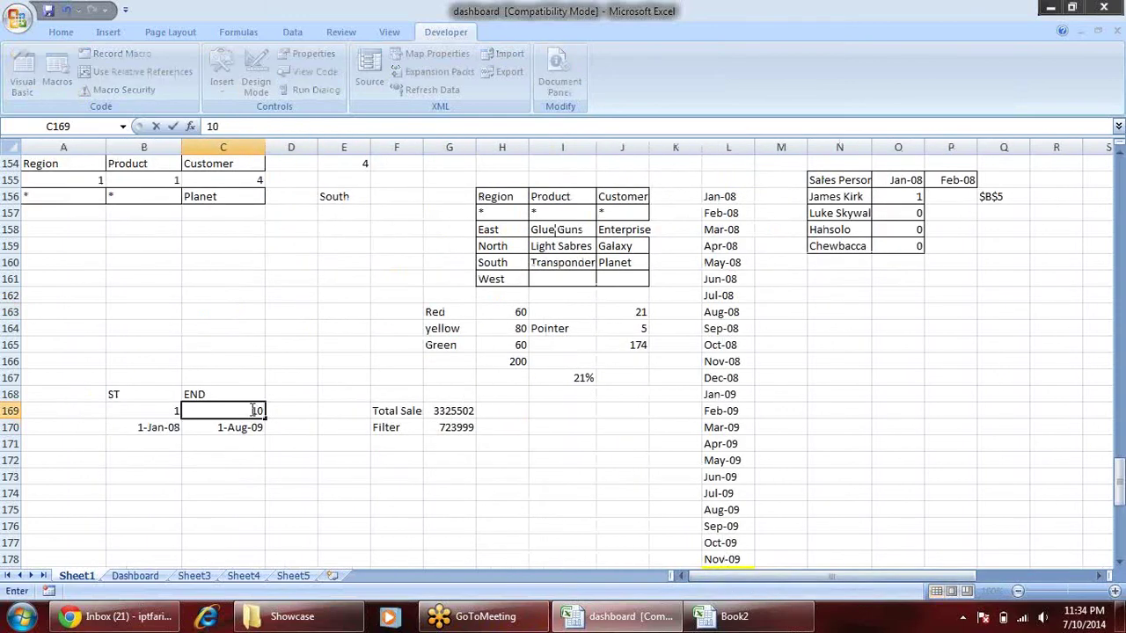
pyautogui.click(348, 349)
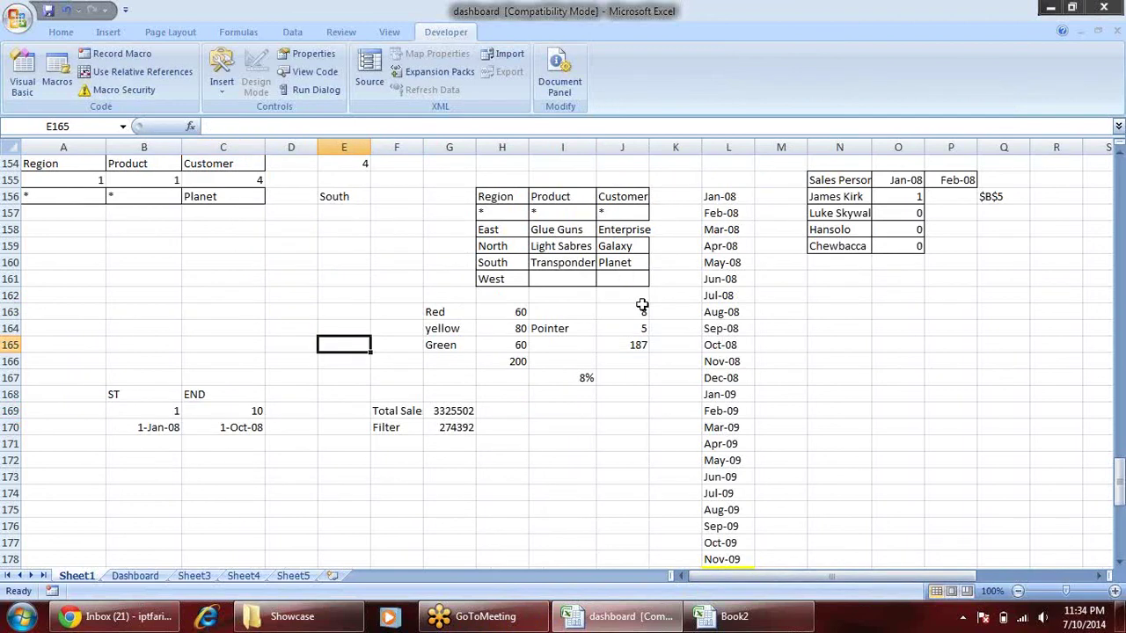
pyautogui.click(642, 308)
pyautogui.click(467, 428)
pyautogui.click(468, 411)
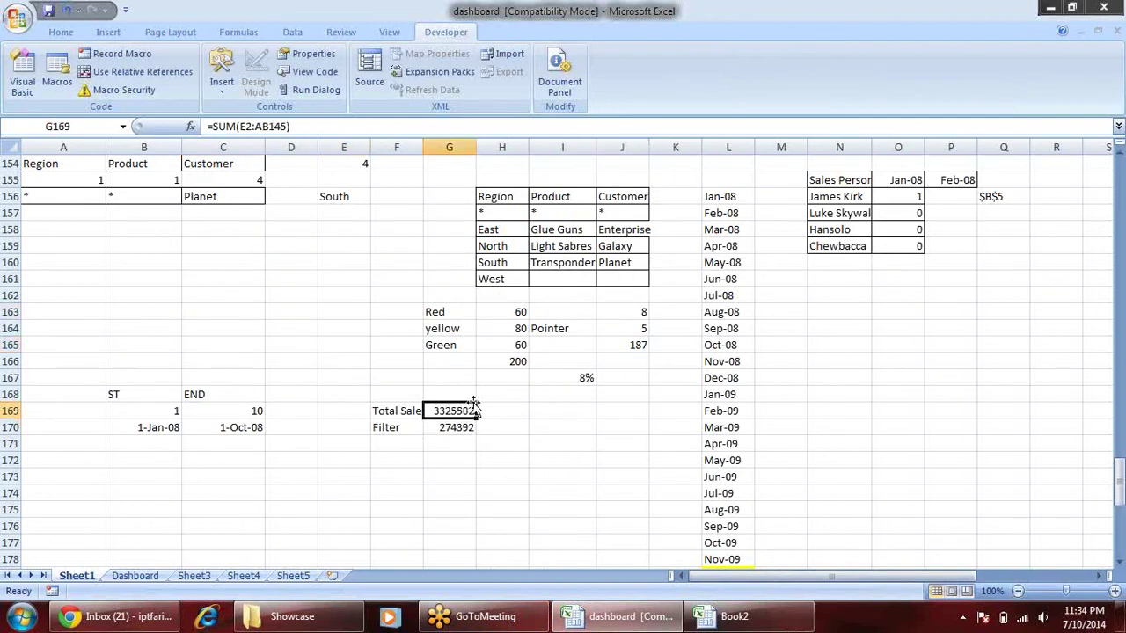
pyautogui.click(642, 310)
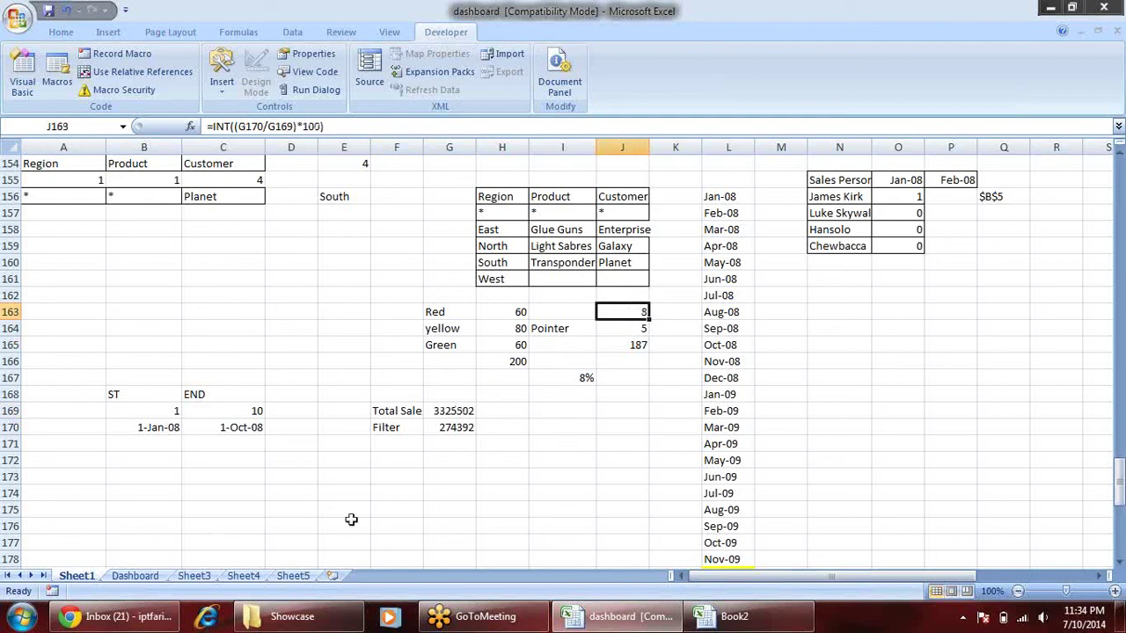
# - On the Dashboard sheet, drag the needle chart up onto the gauge dial so it reads 8%
pyautogui.click(136, 575)
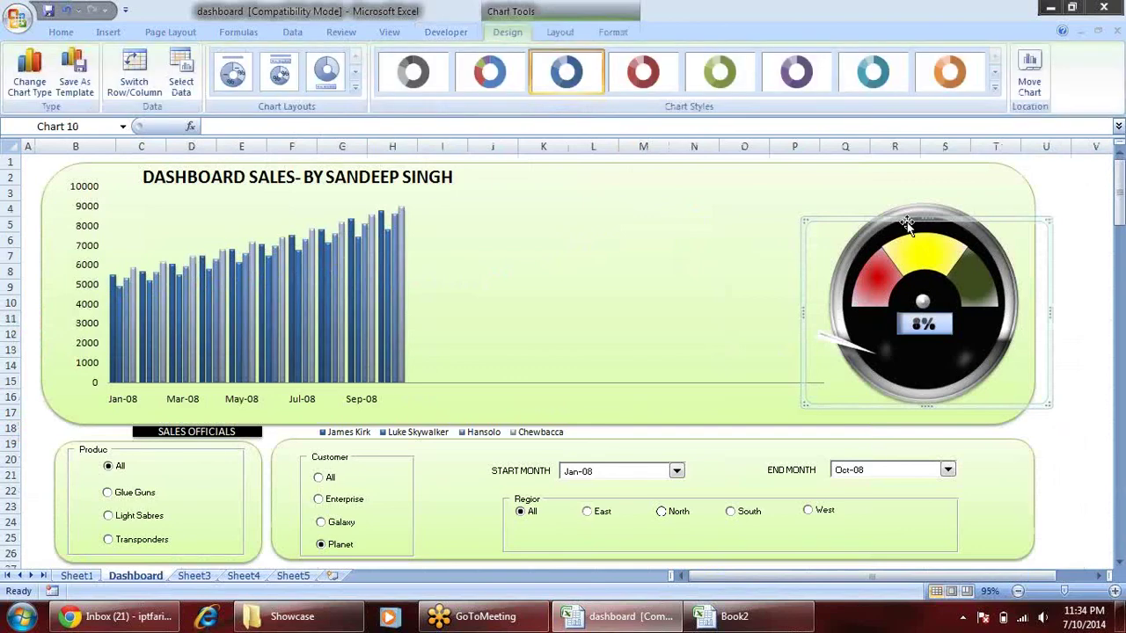
pyautogui.click(955, 339)
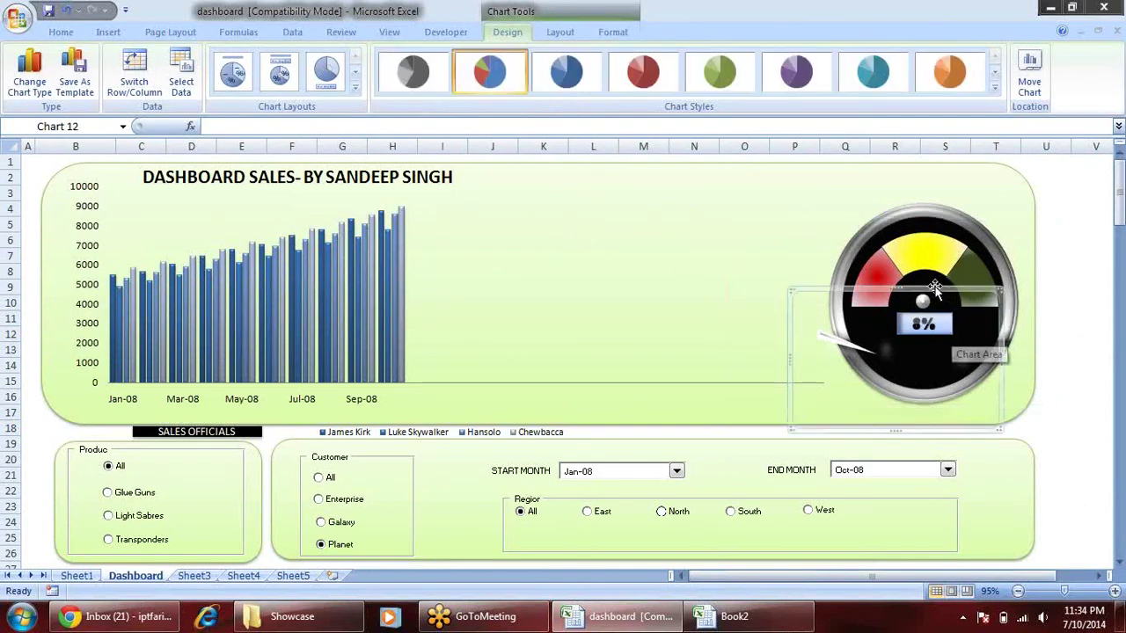
pyautogui.moveTo(955, 339)
pyautogui.mouseDown()
pyautogui.moveTo(965, 219)
pyautogui.moveTo(971, 238)
pyautogui.moveTo(984, 236)
pyautogui.mouseUp()
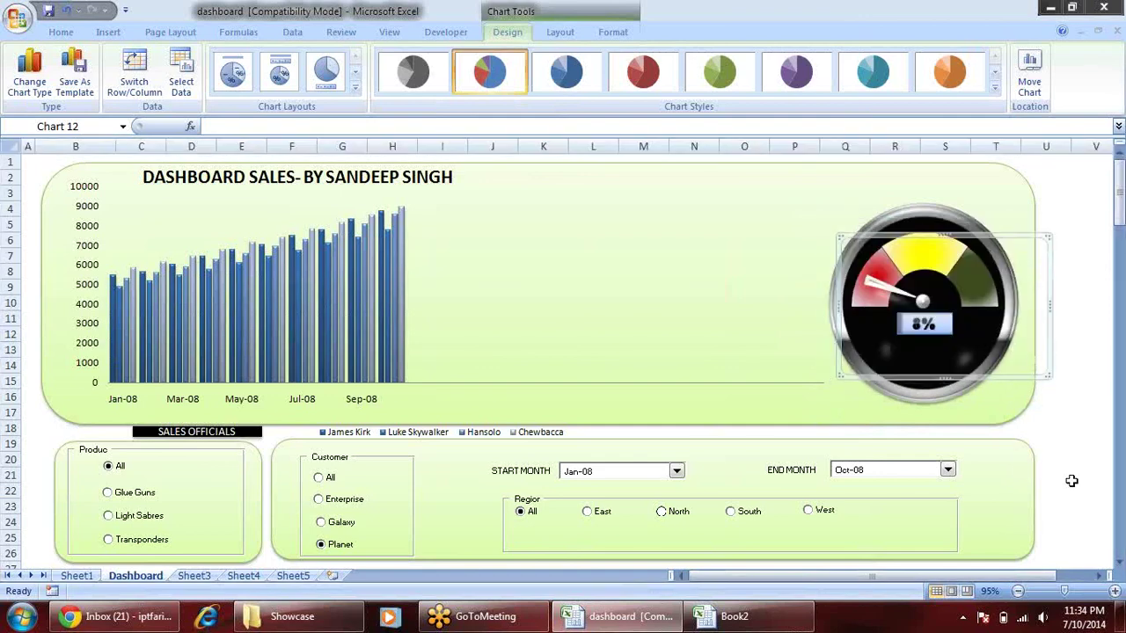
pyautogui.click(1084, 473)
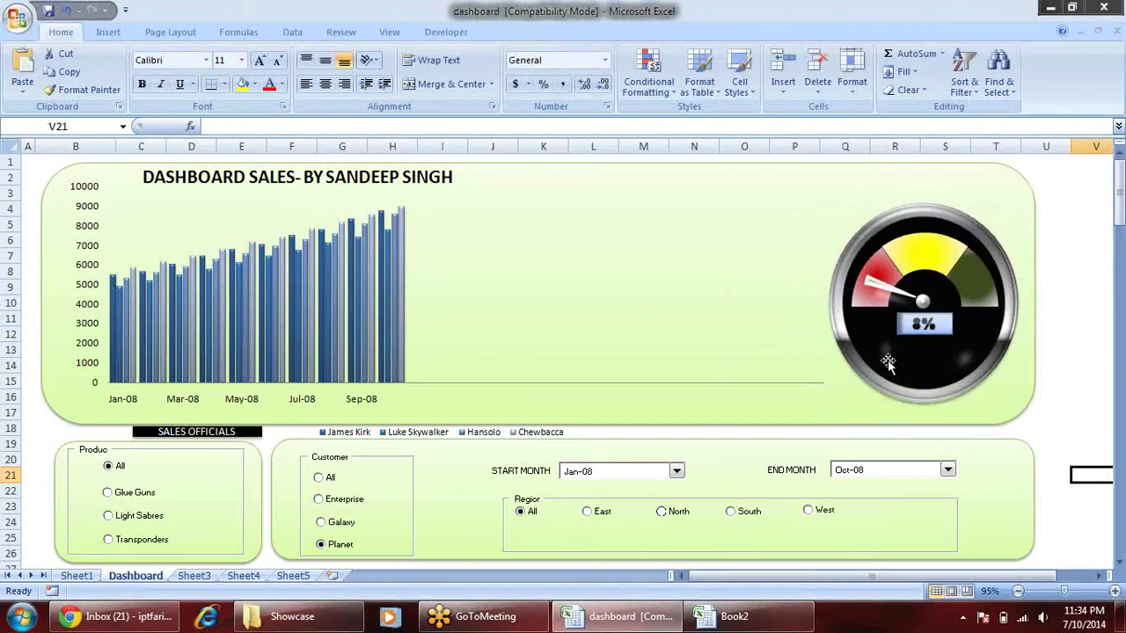